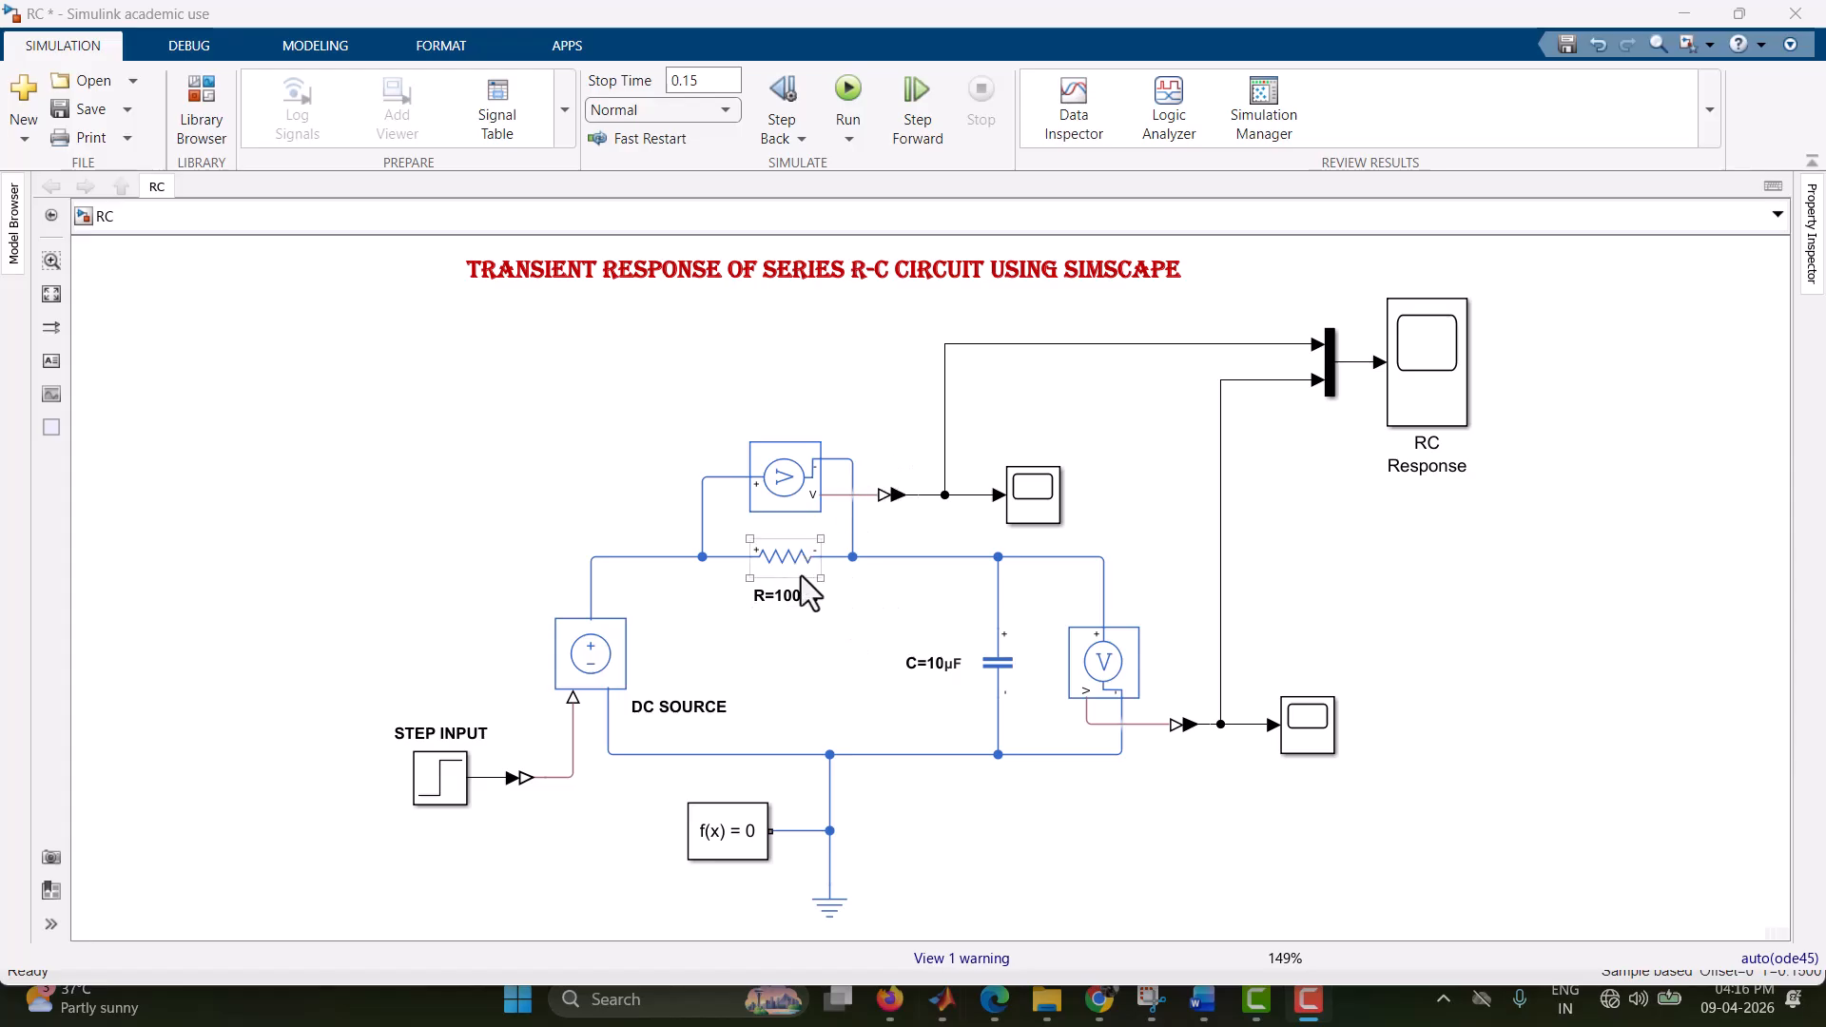
# - Inspect the capacitor, controlled voltage source, DC SOURCE label, step input and solver configuration in the finished RC model
pyautogui.click(985, 671)
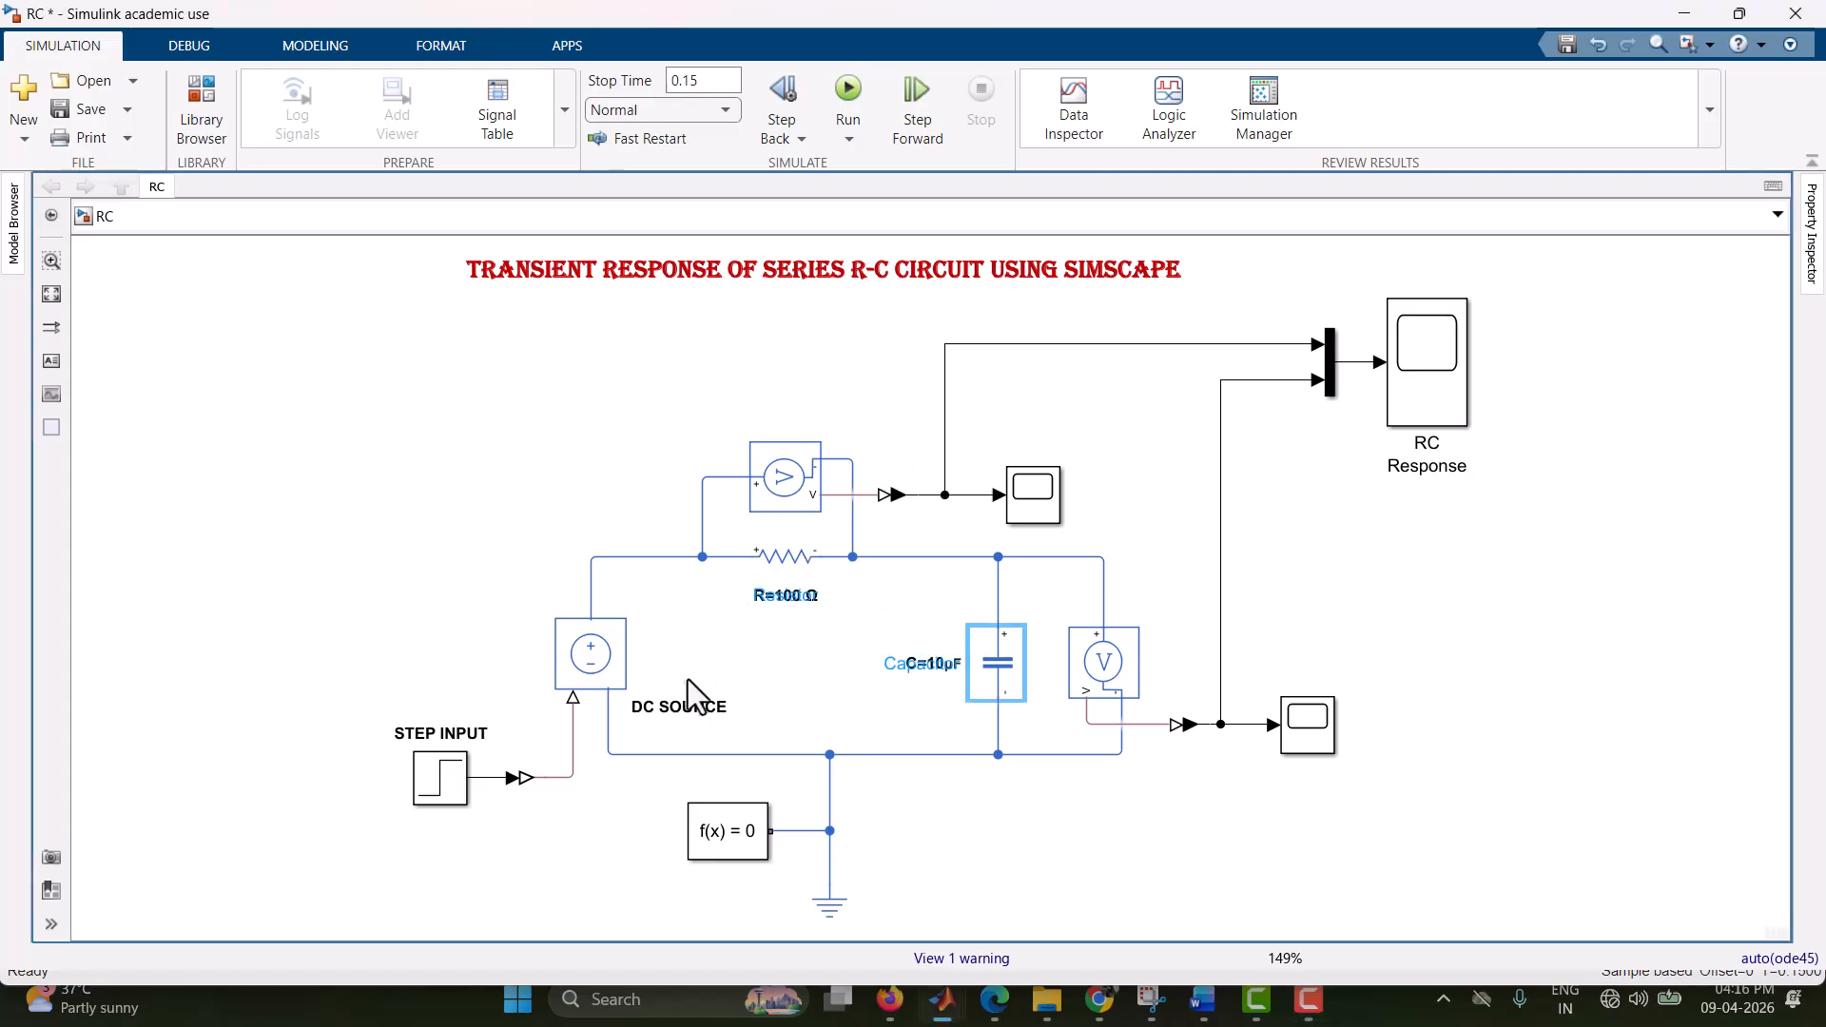
pyautogui.click(595, 655)
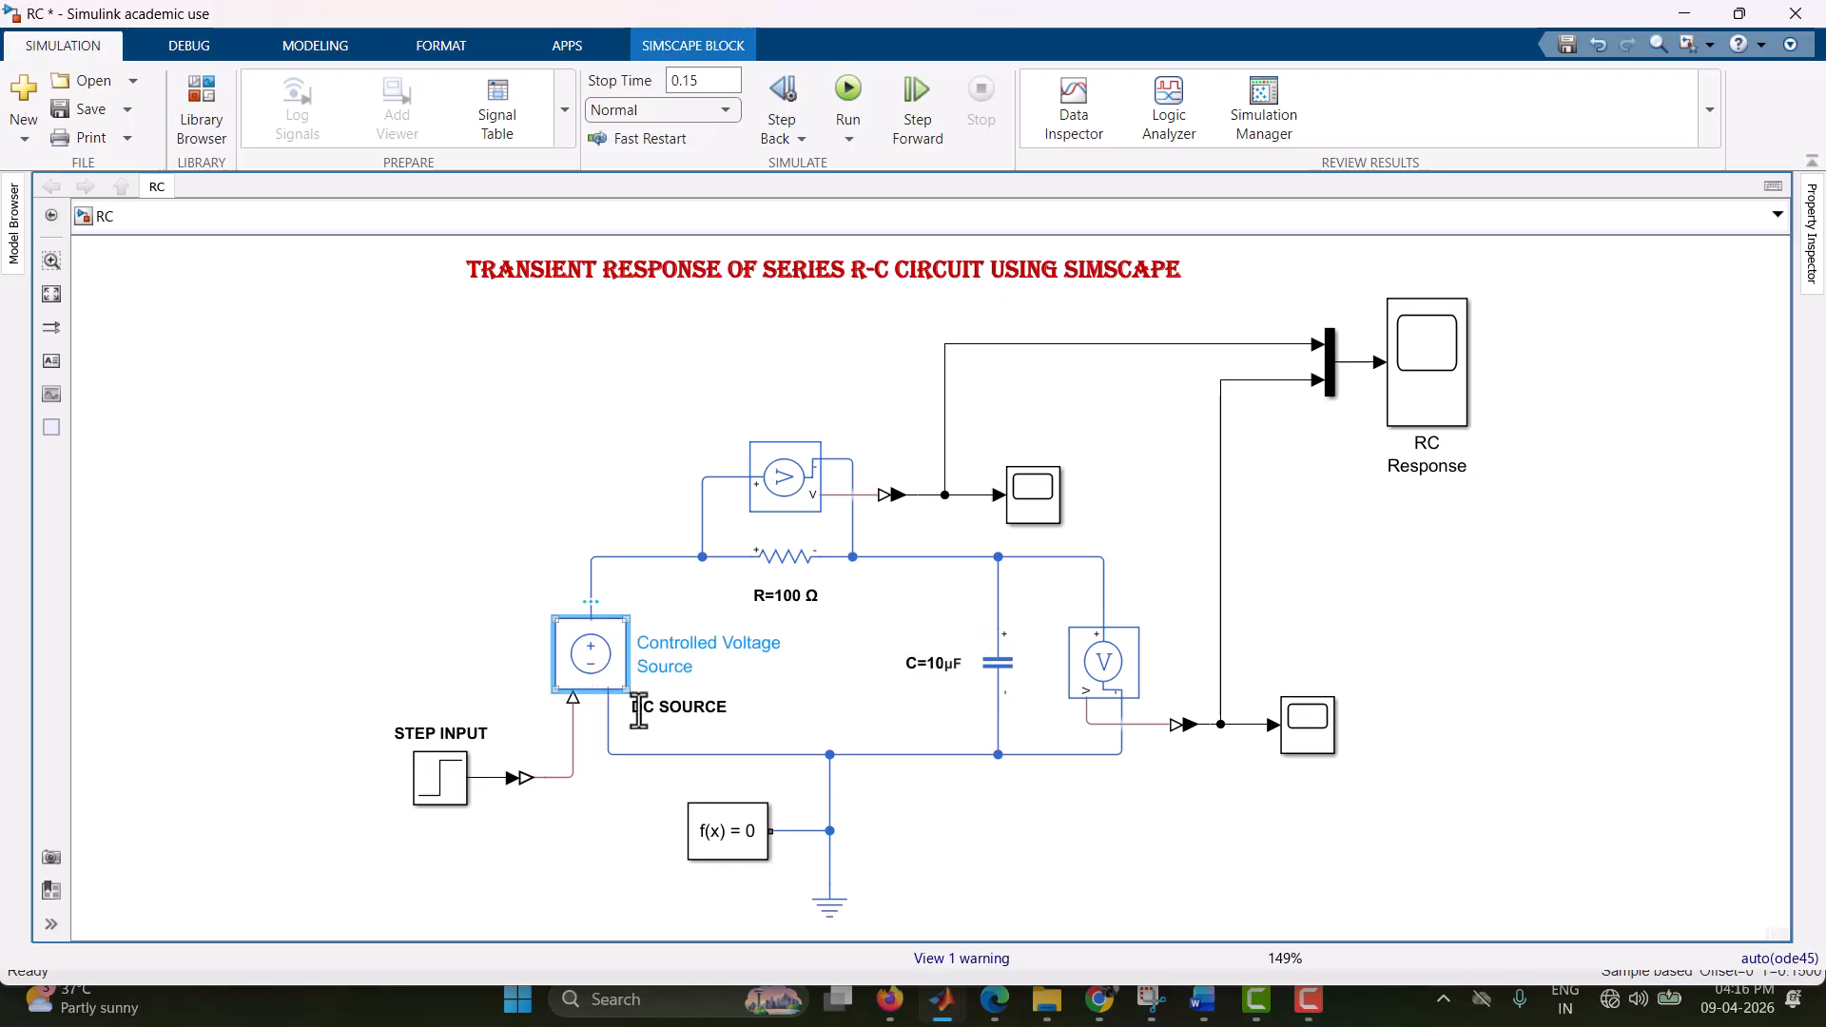
pyautogui.click(691, 713)
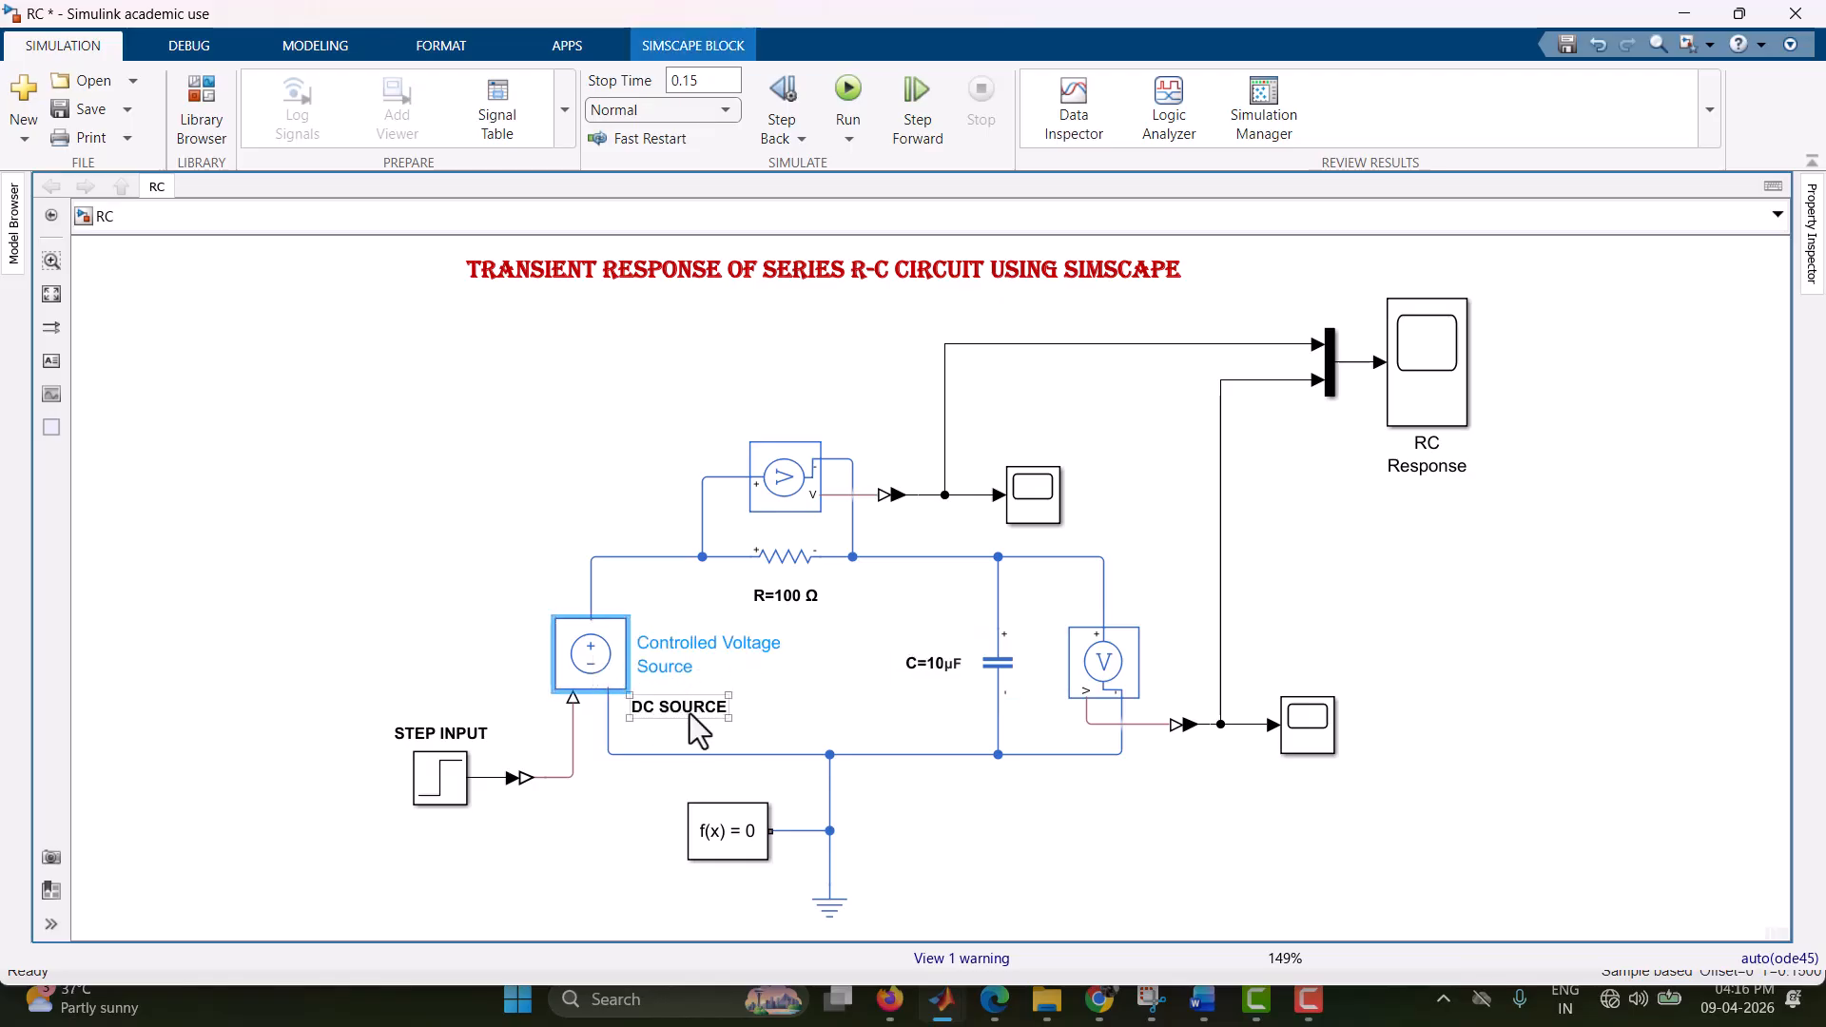
pyautogui.click(454, 790)
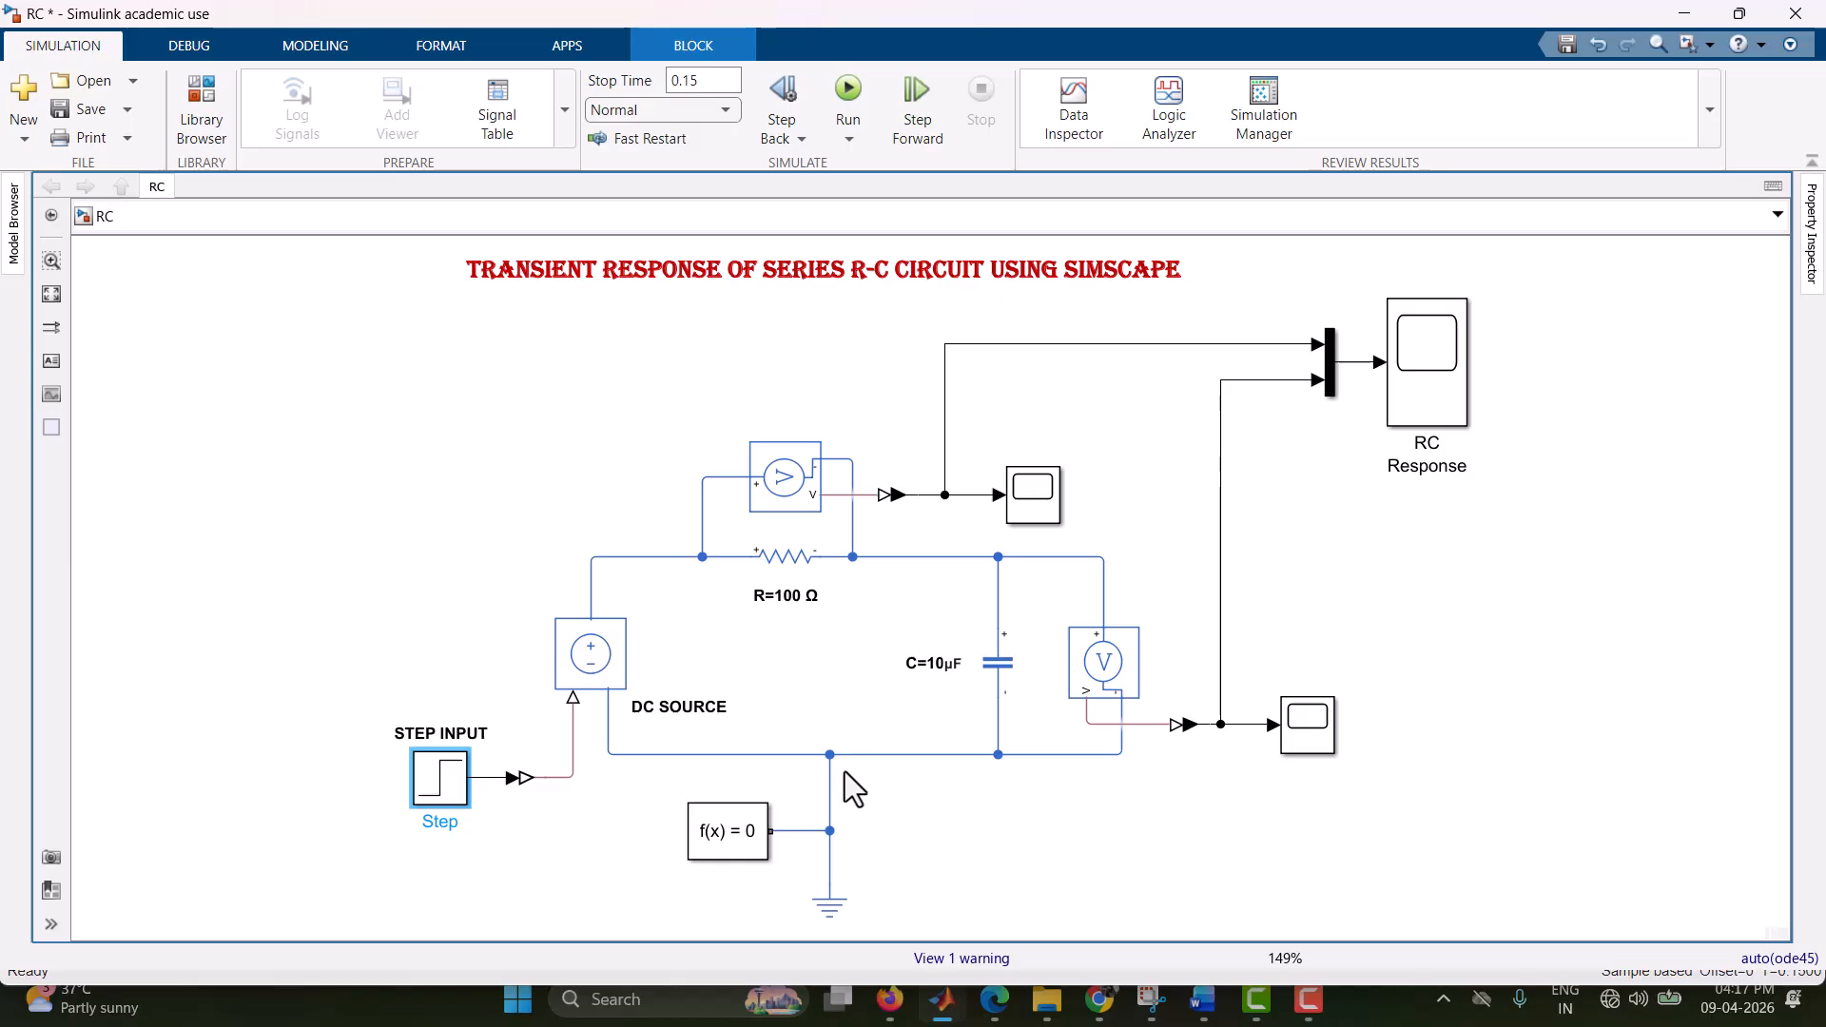
pyautogui.click(744, 854)
# - Switch to the Word document and read the series R-C derivation from Kirchhoff's Voltage Law through the time constant calculation
pyautogui.moveTo(1203, 998)
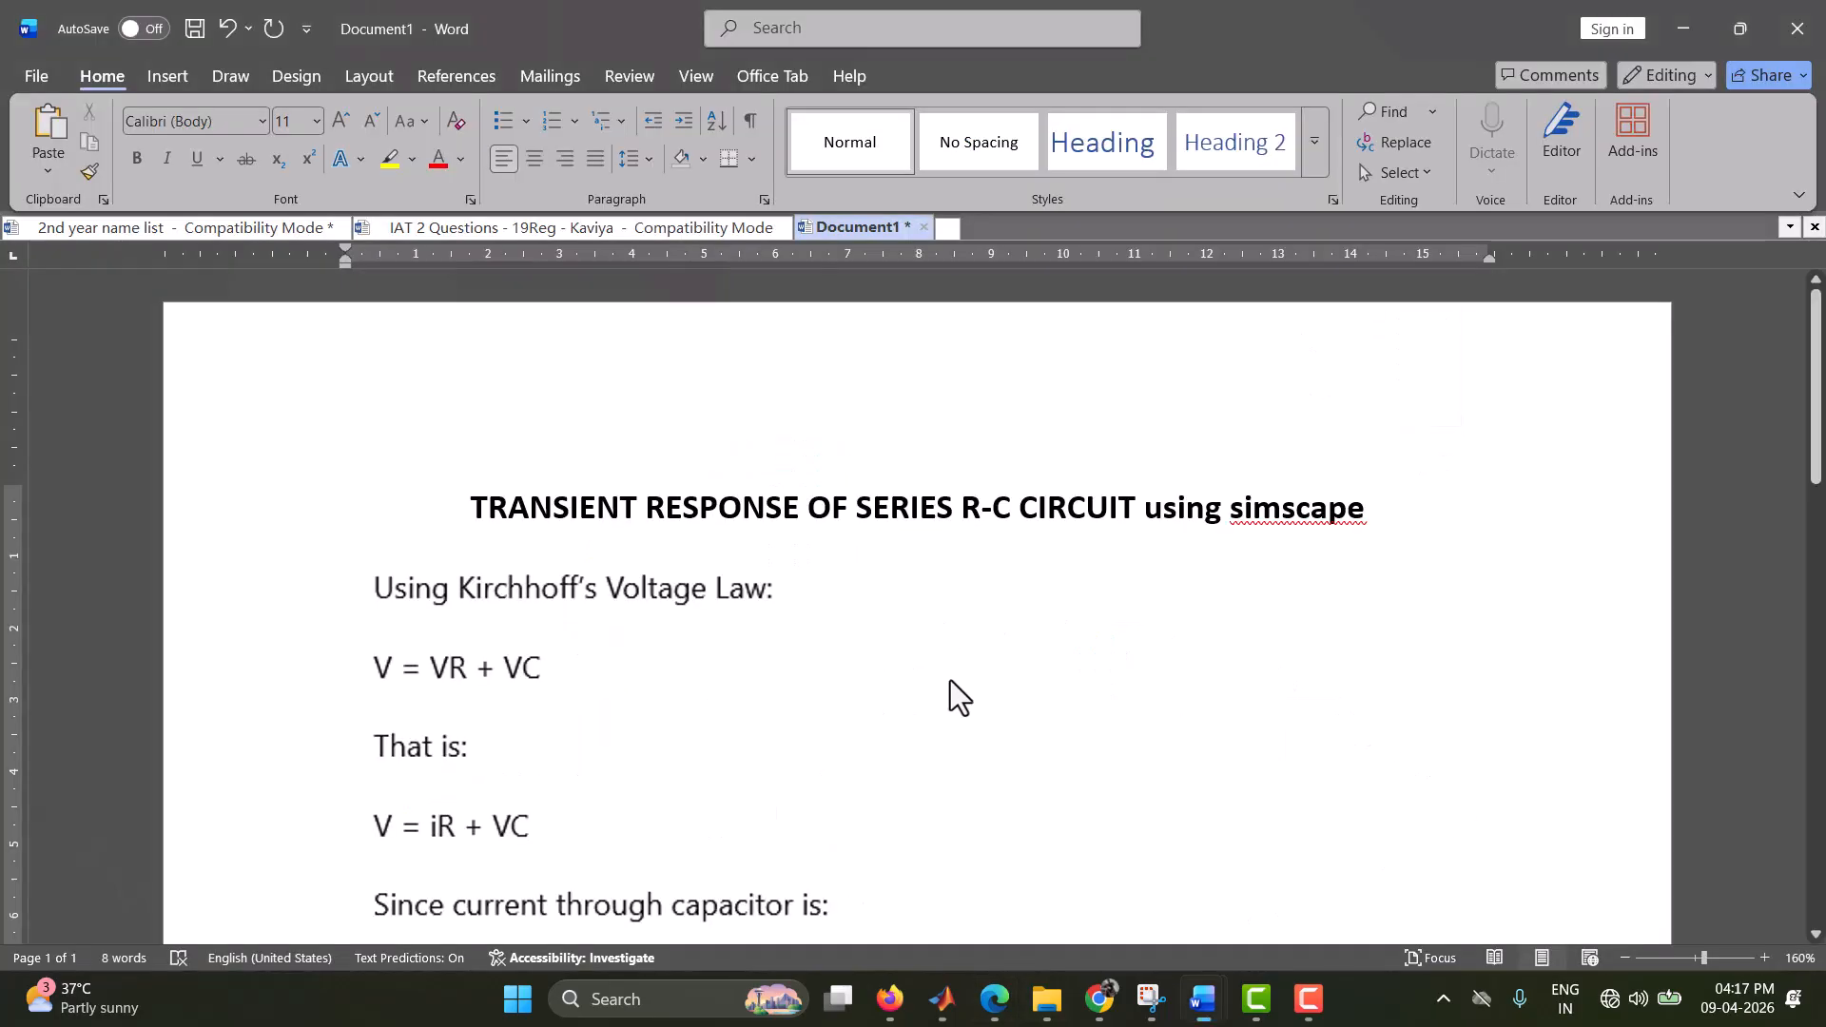
pyautogui.scroll(-3, 950, 680)
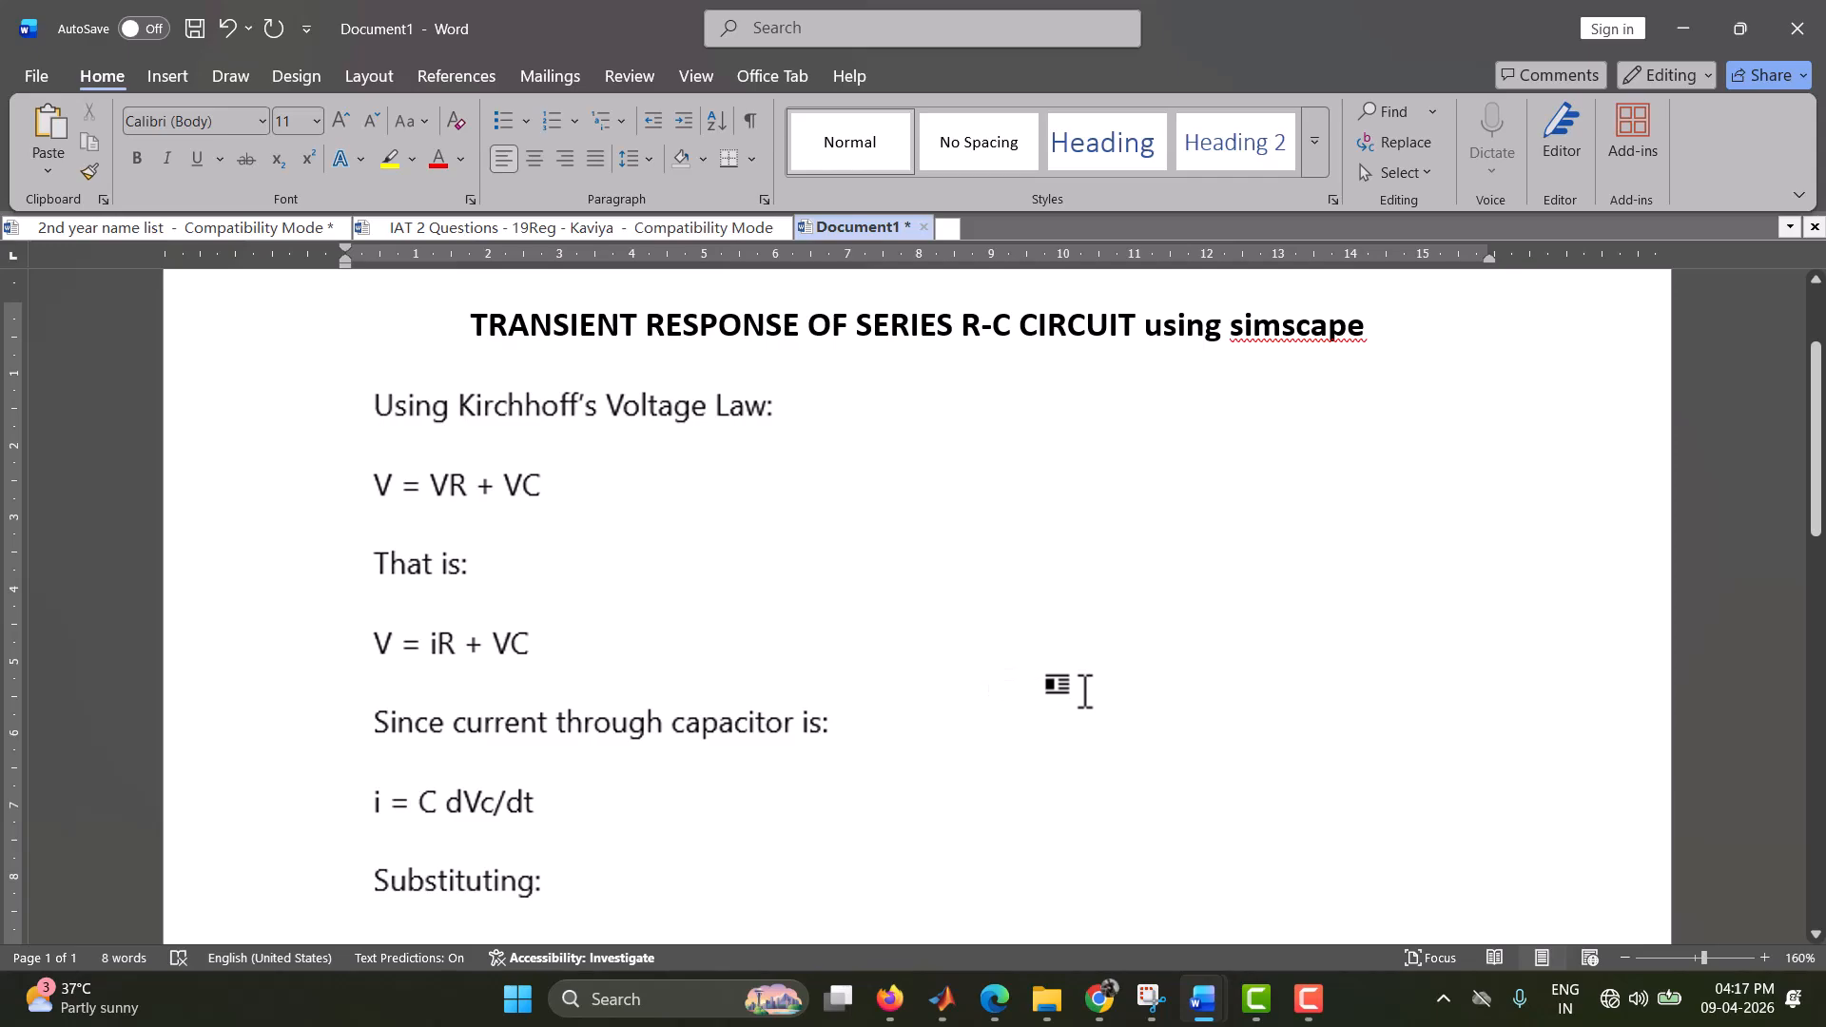
pyautogui.scroll(-1, 1087, 691)
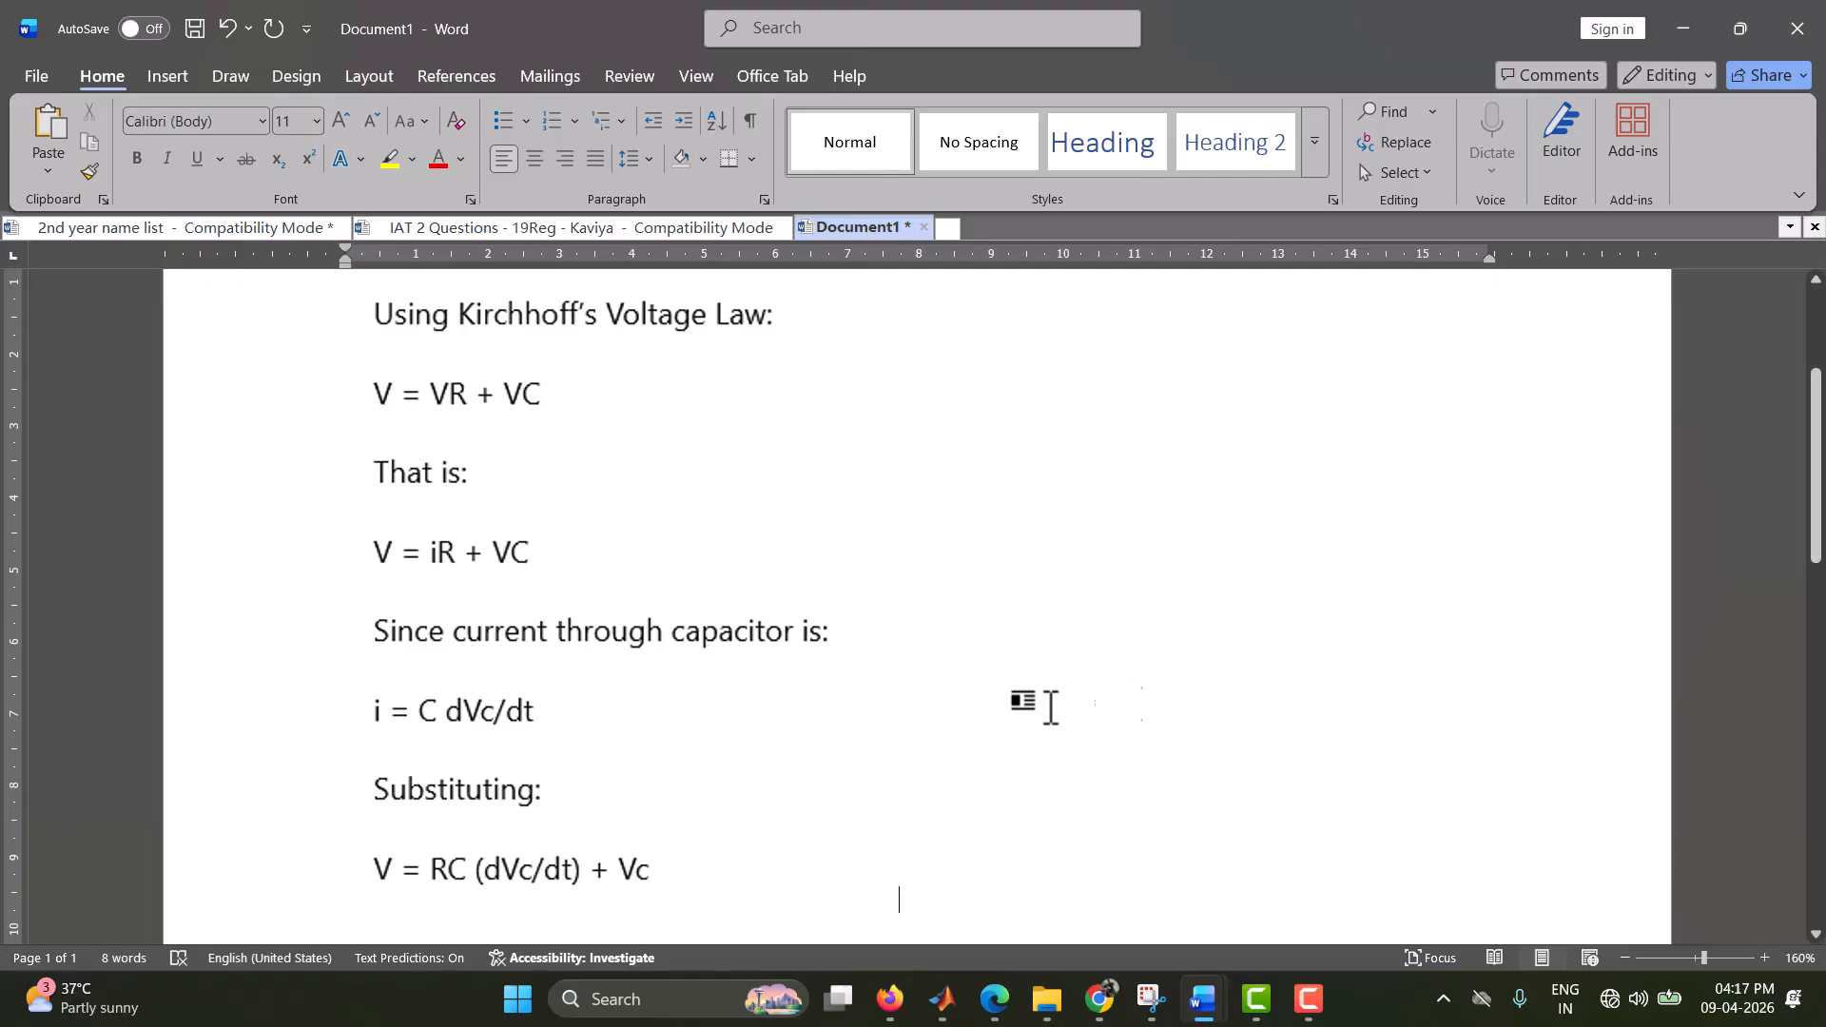
pyautogui.scroll(-1, 841, 730)
pyautogui.scroll(-1, 840, 730)
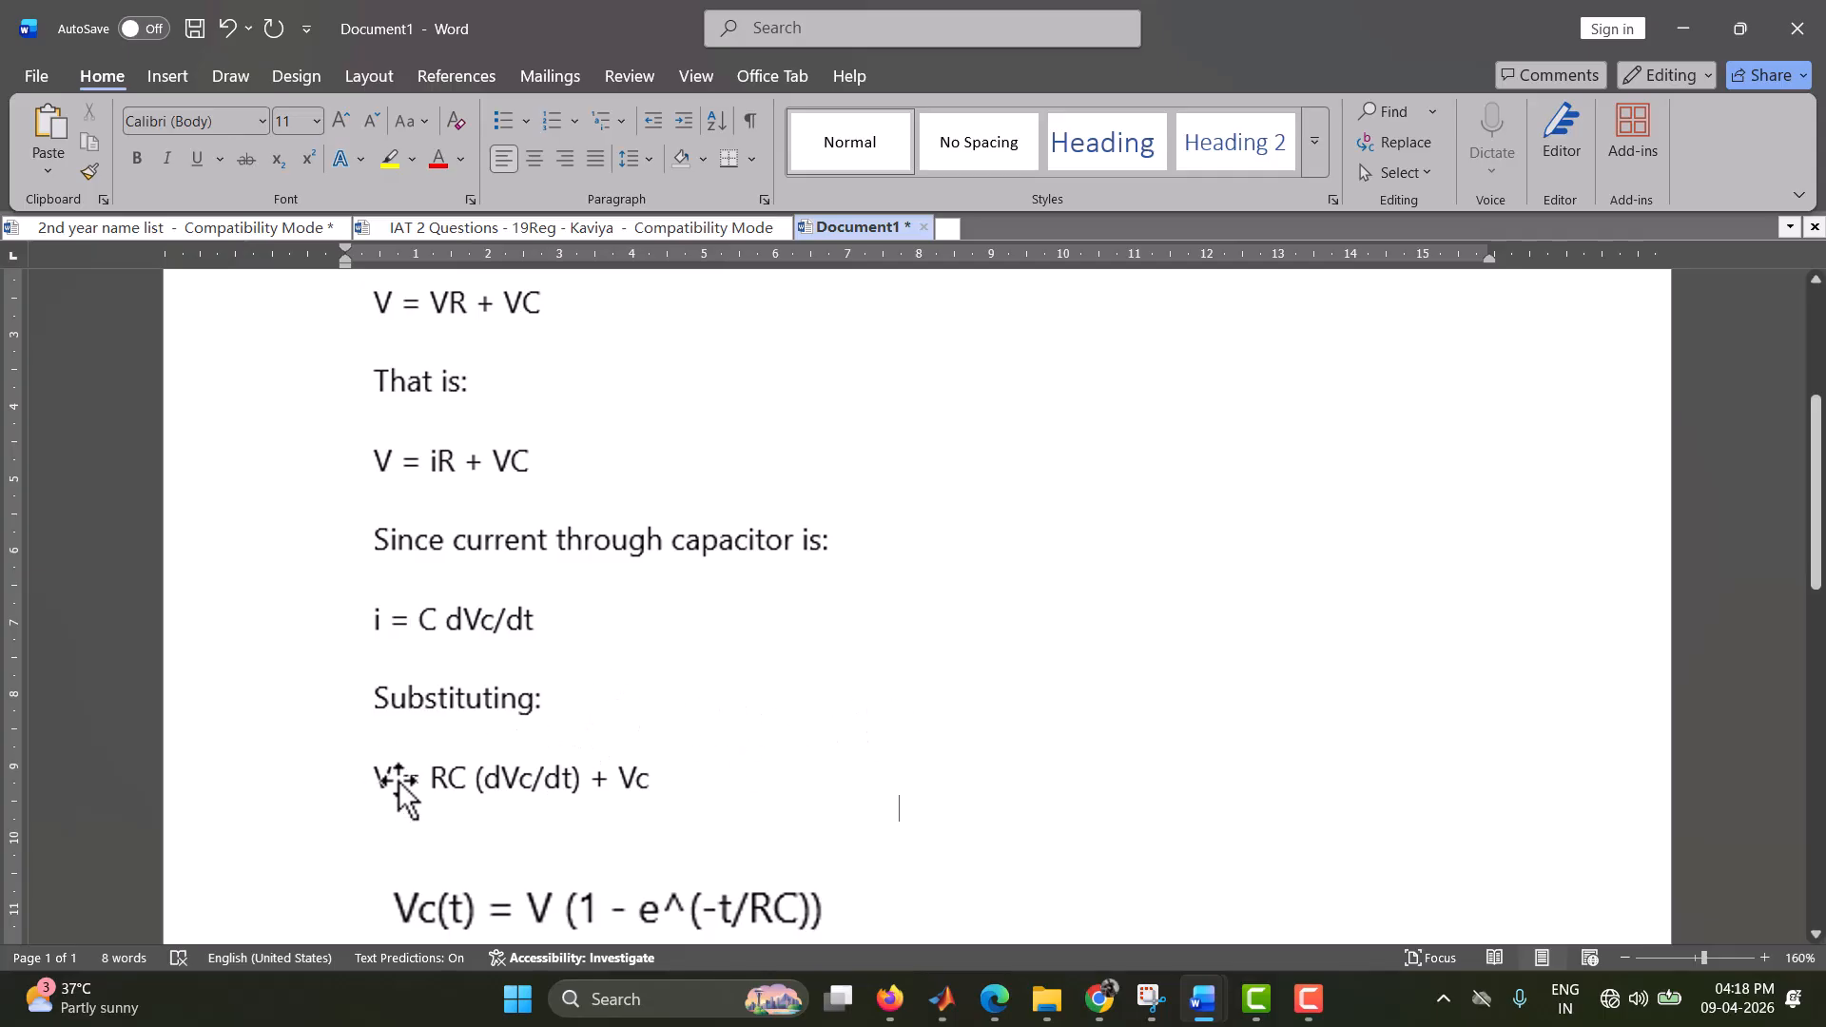
pyautogui.scroll(-1, 489, 760)
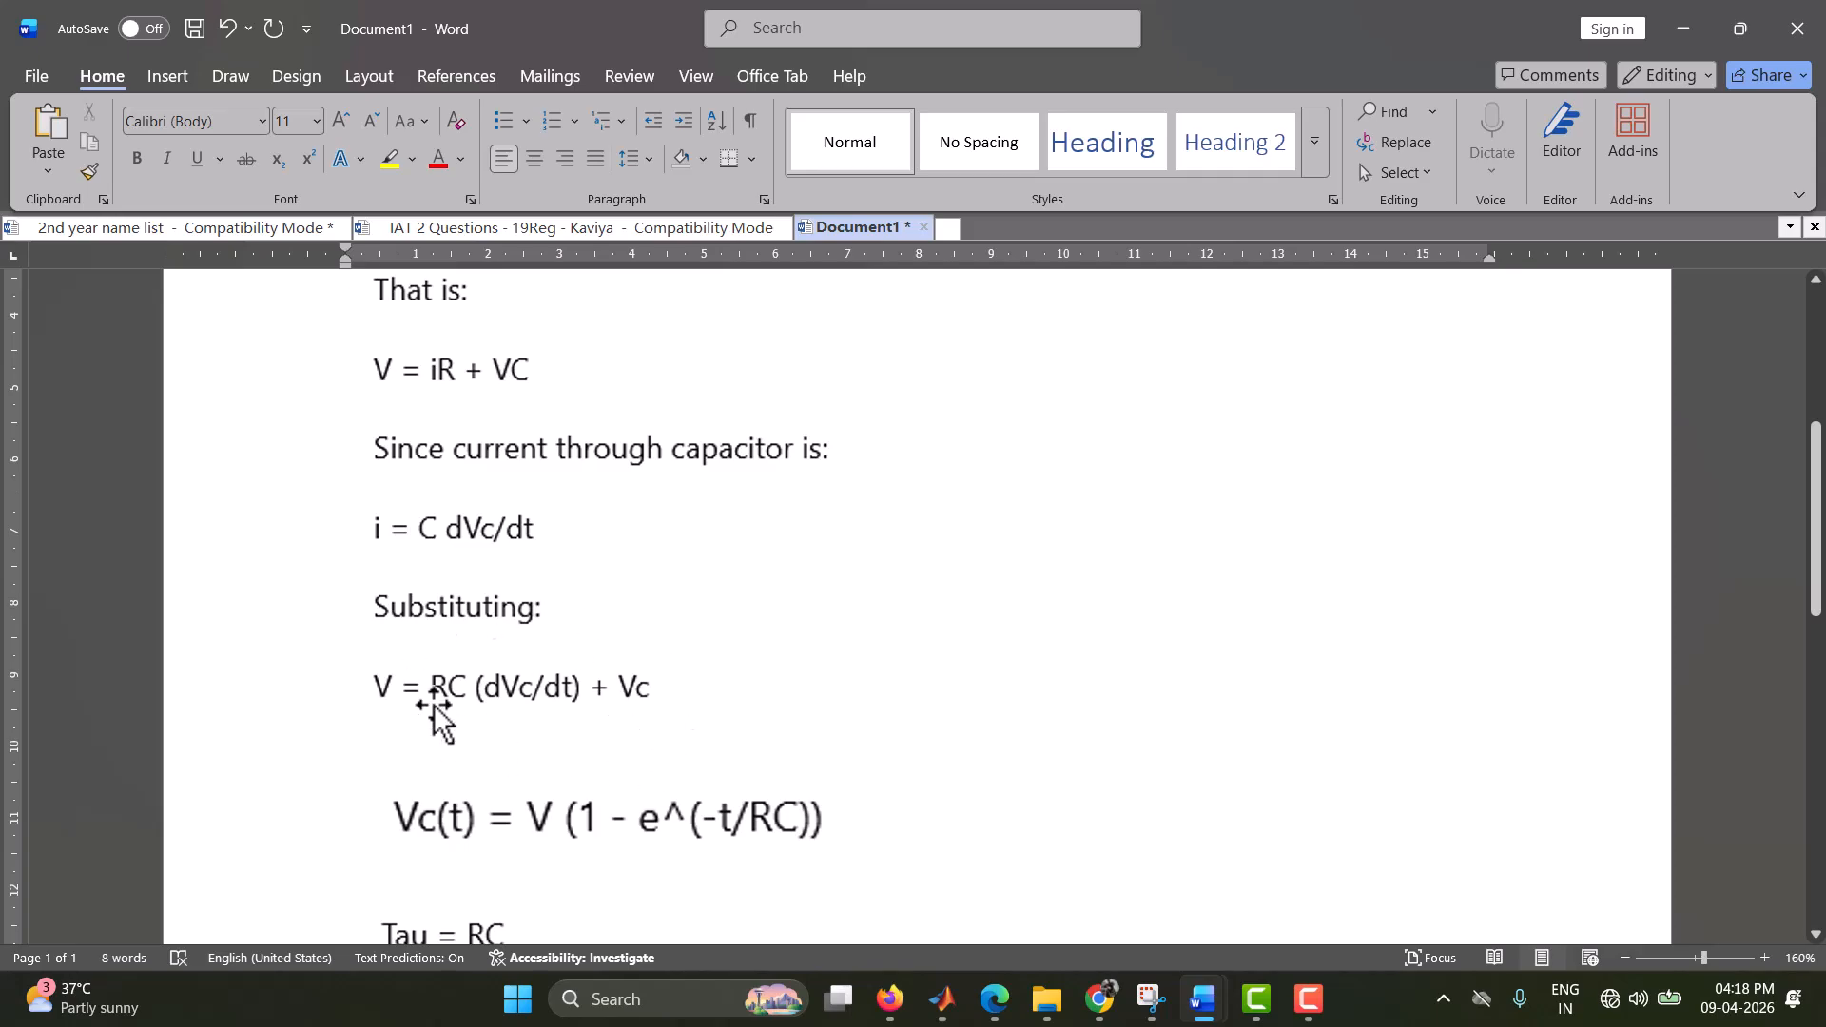
pyautogui.scroll(-1, 495, 737)
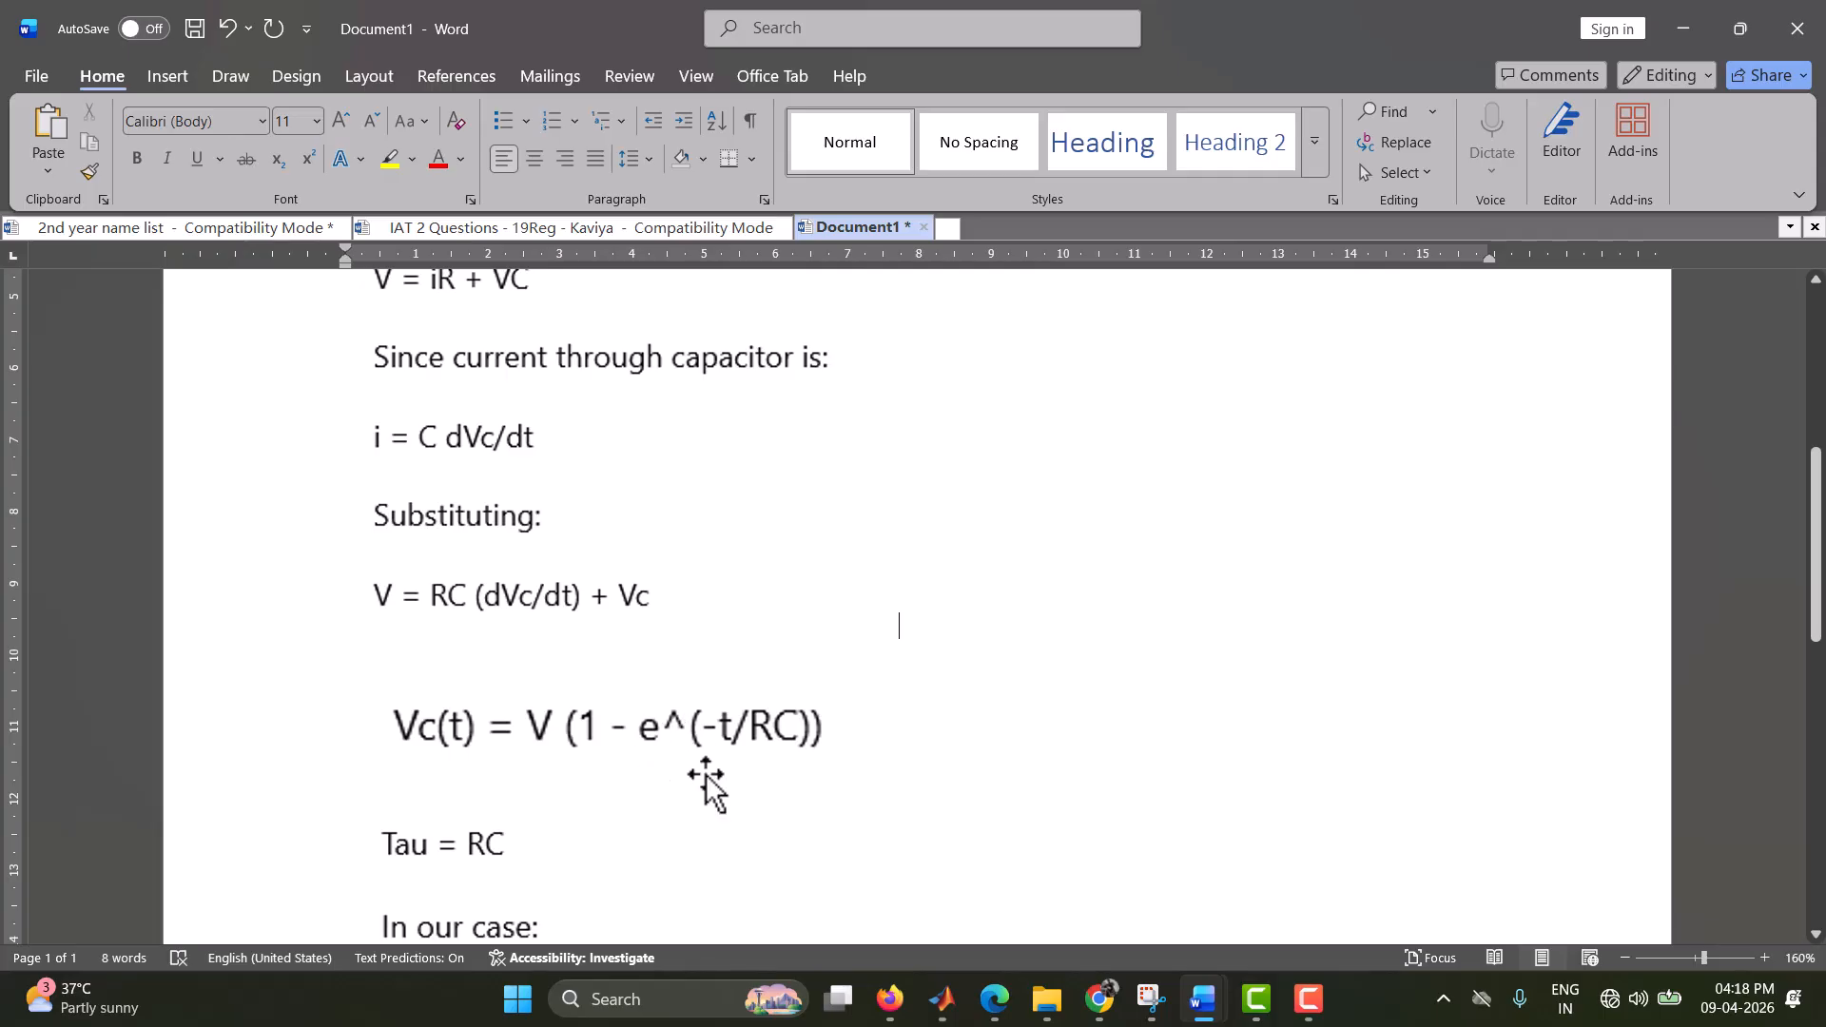
pyautogui.scroll(-1, 824, 751)
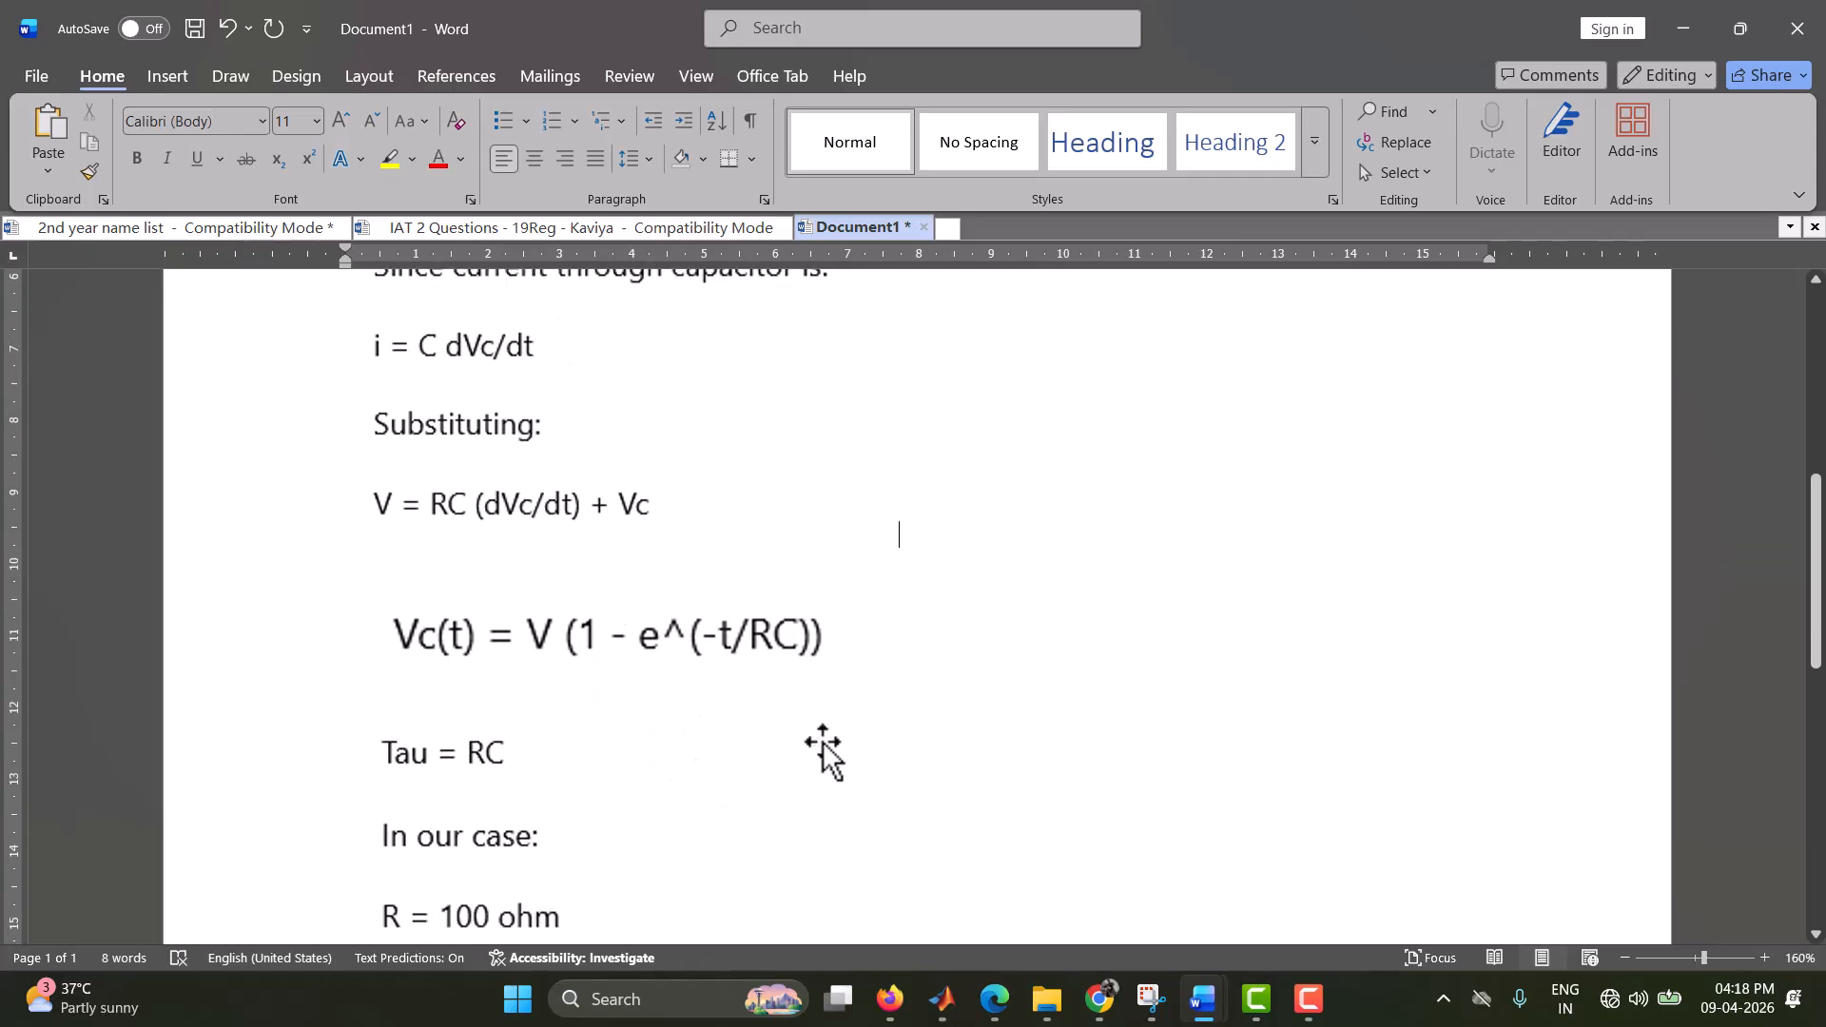
pyautogui.scroll(-1, 823, 751)
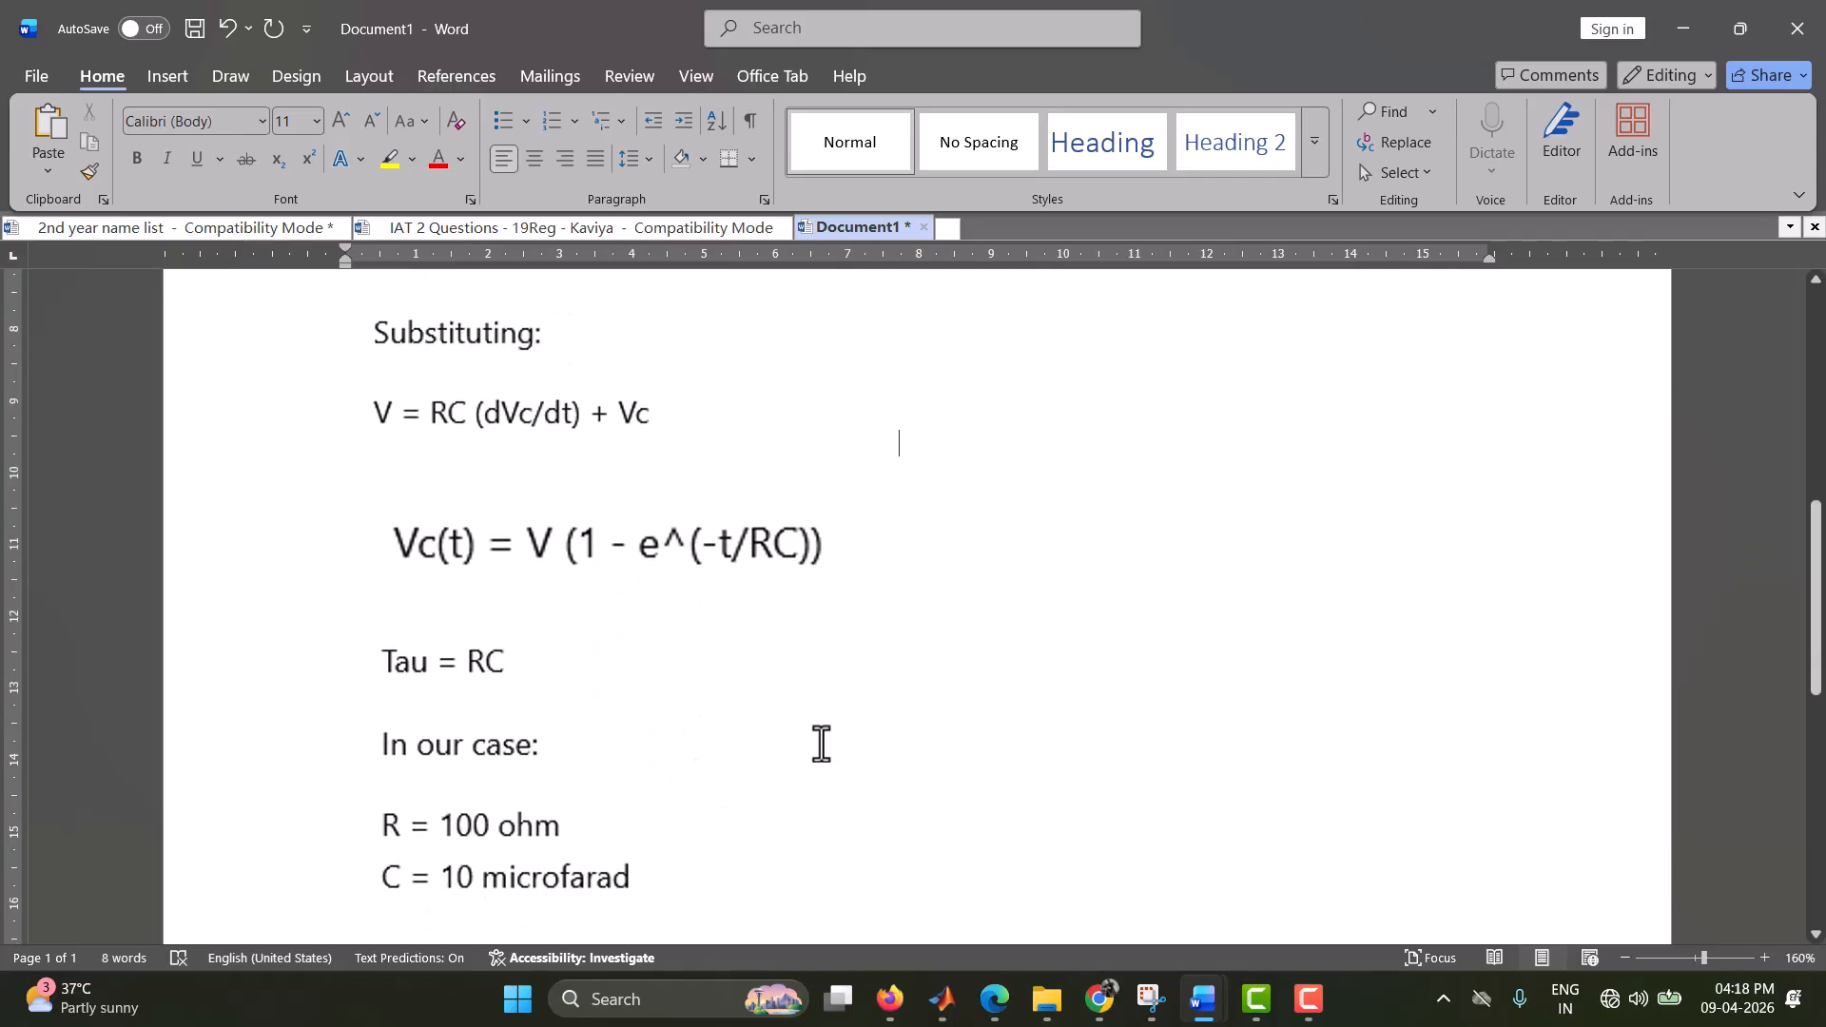
pyautogui.scroll(-1, 821, 744)
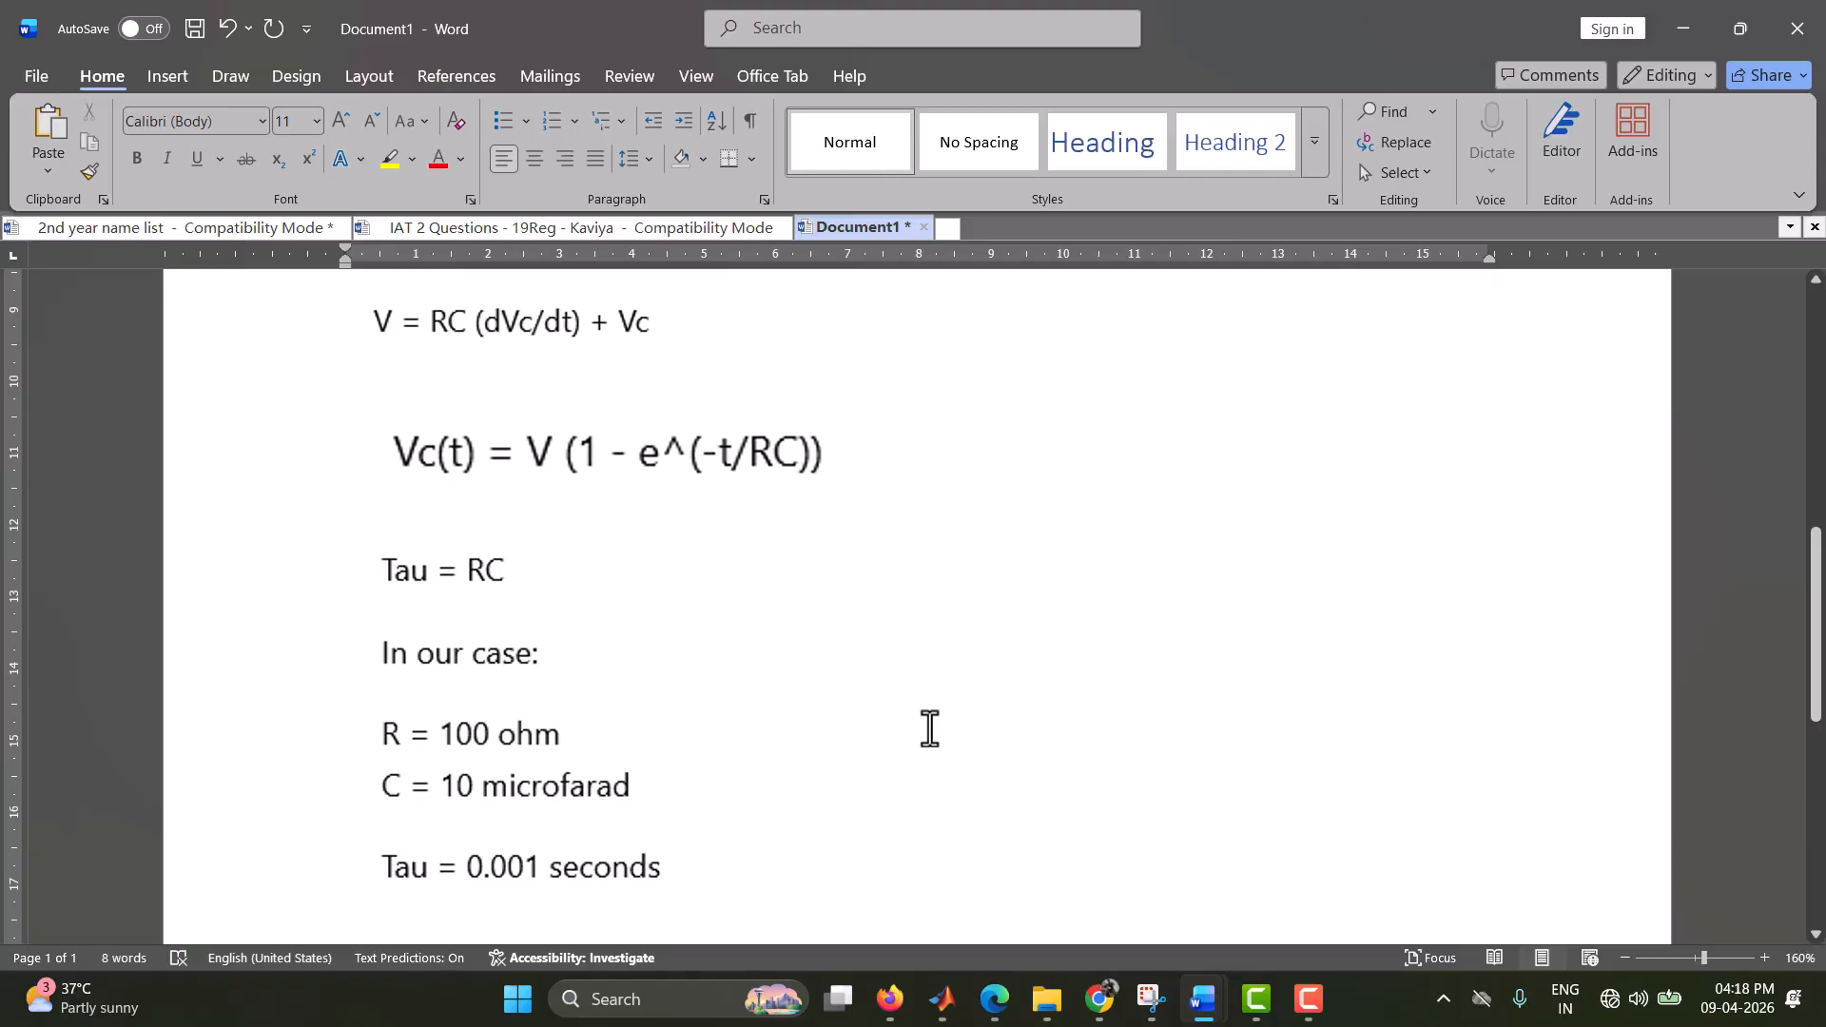
pyautogui.scroll(-1, 929, 725)
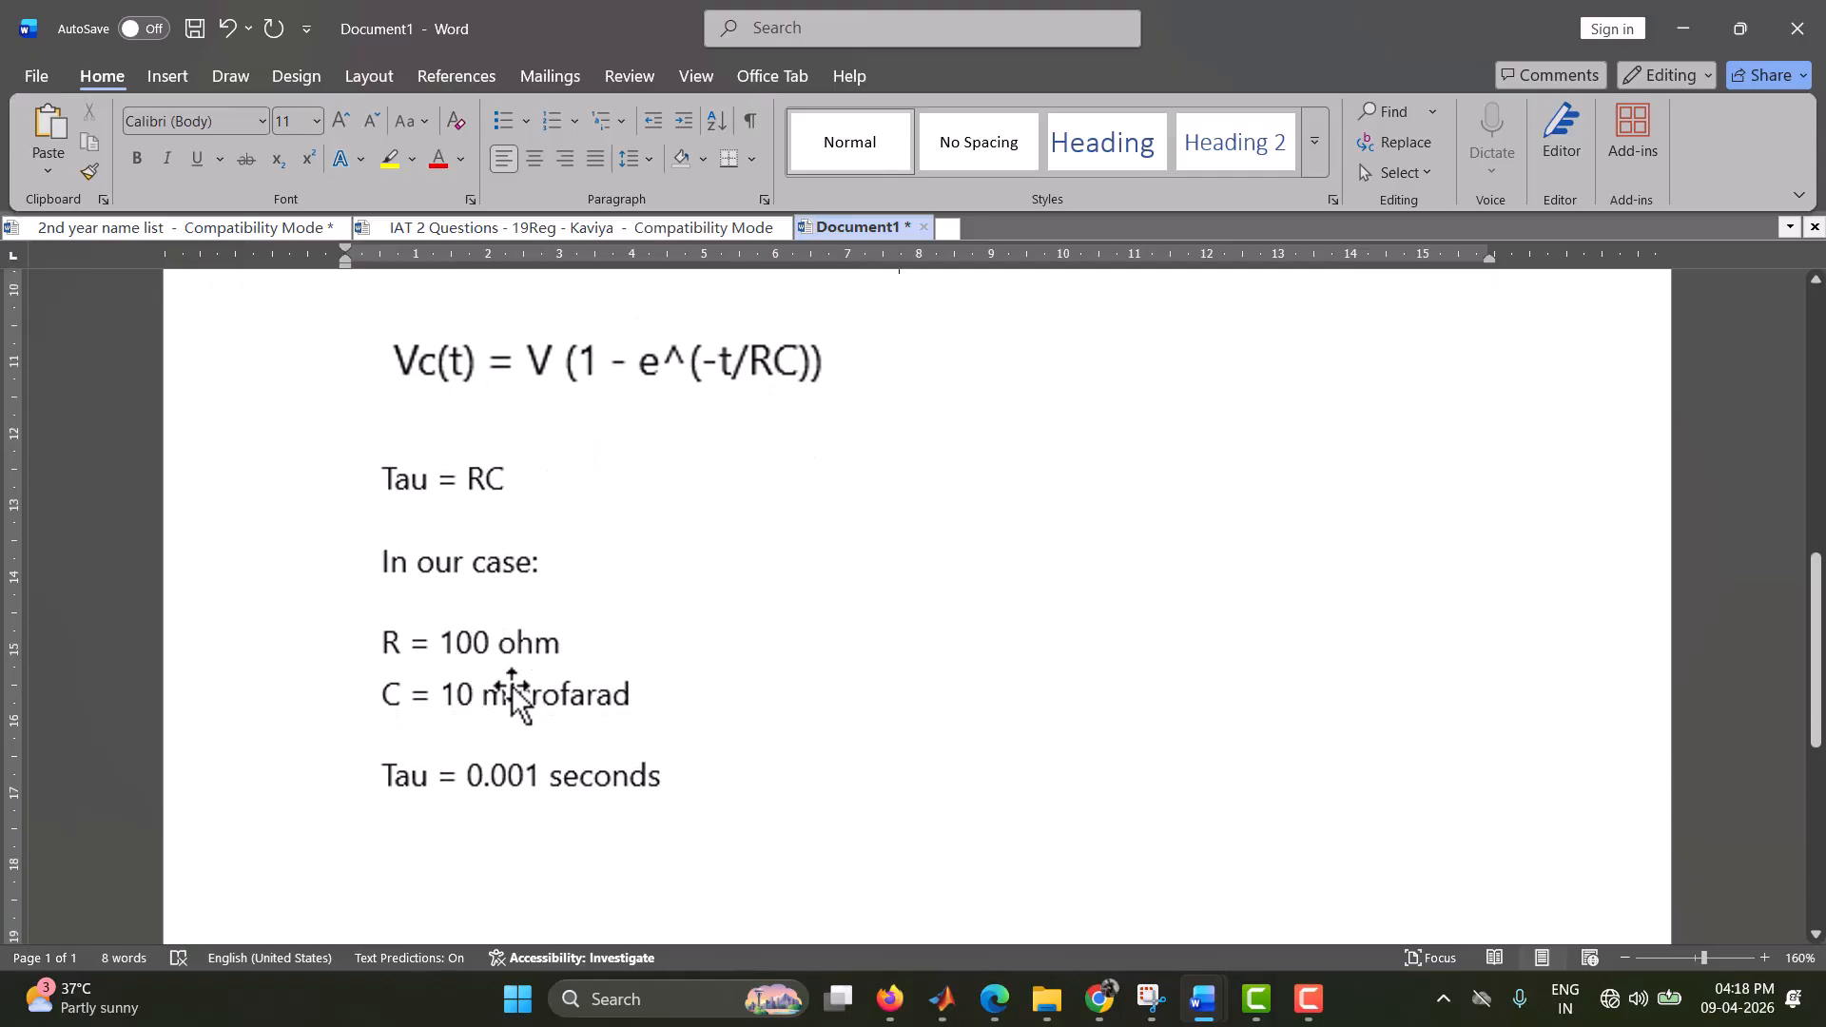
pyautogui.scroll(-1, 762, 750)
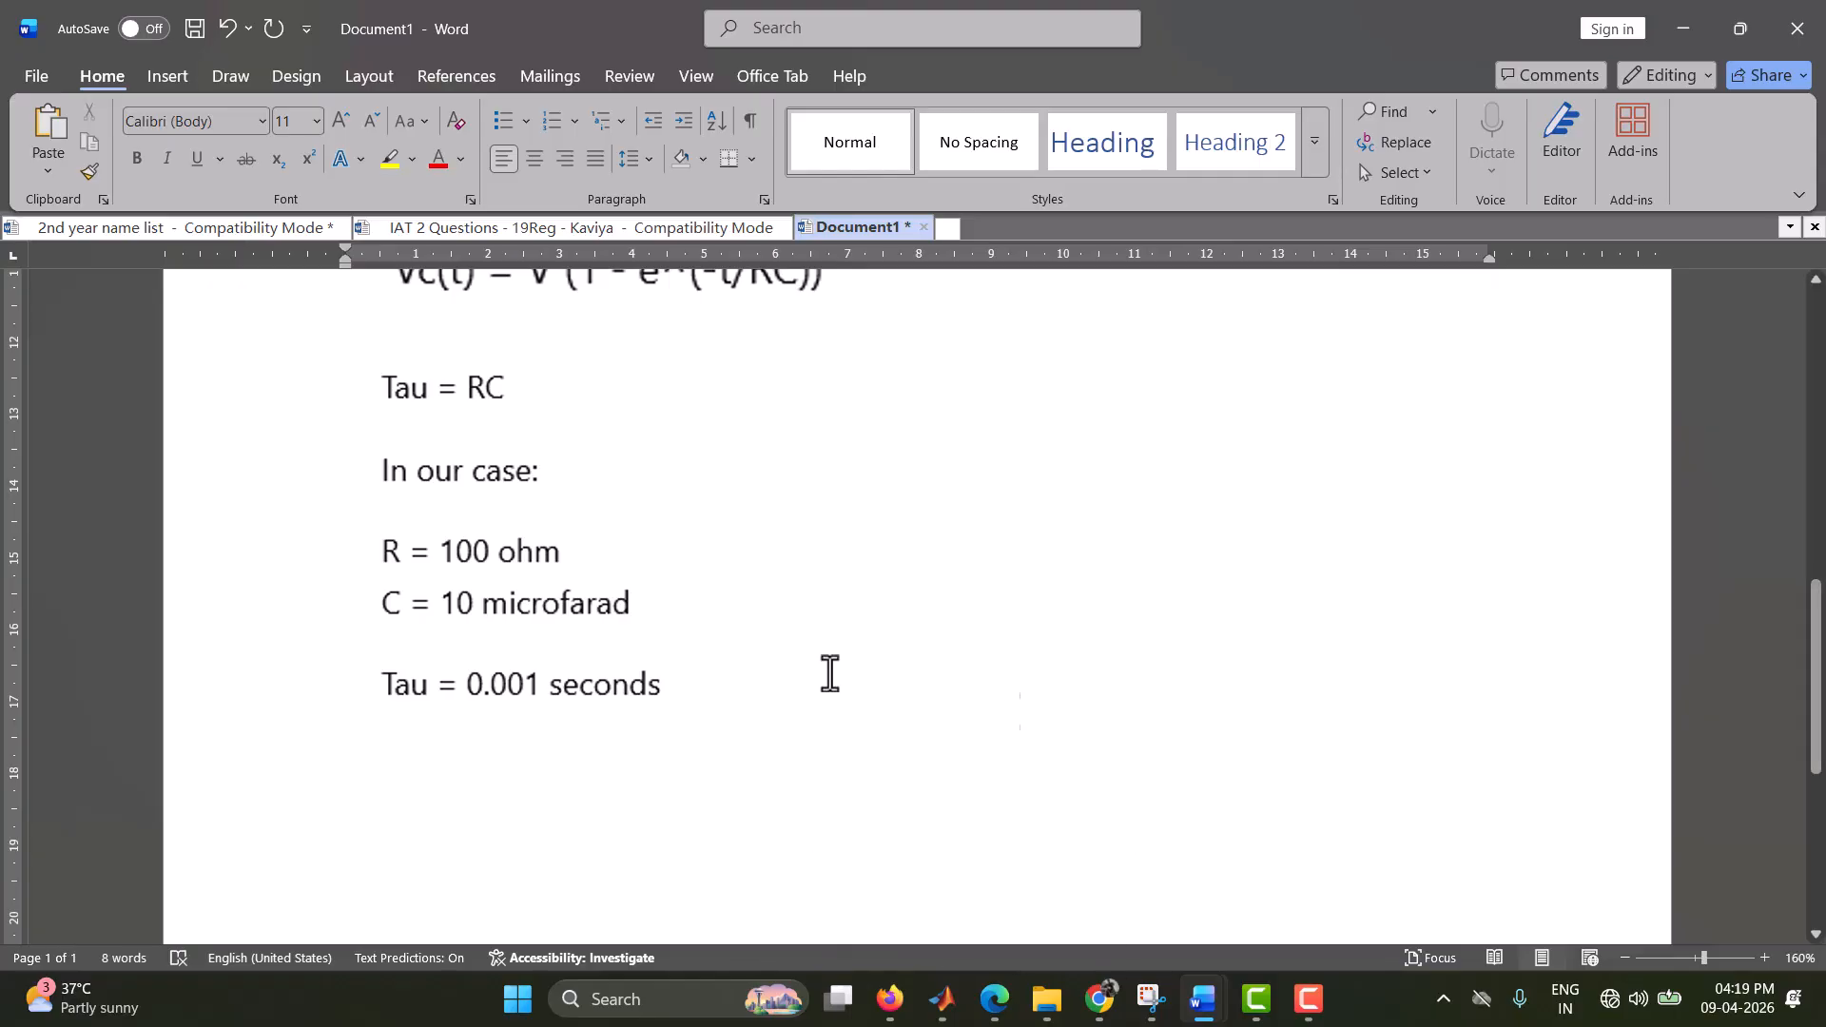
# - Switch to MATLAB, create a new blank Simulink model and maximize its window
pyautogui.moveTo(945, 1013)
pyautogui.click(742, 856)
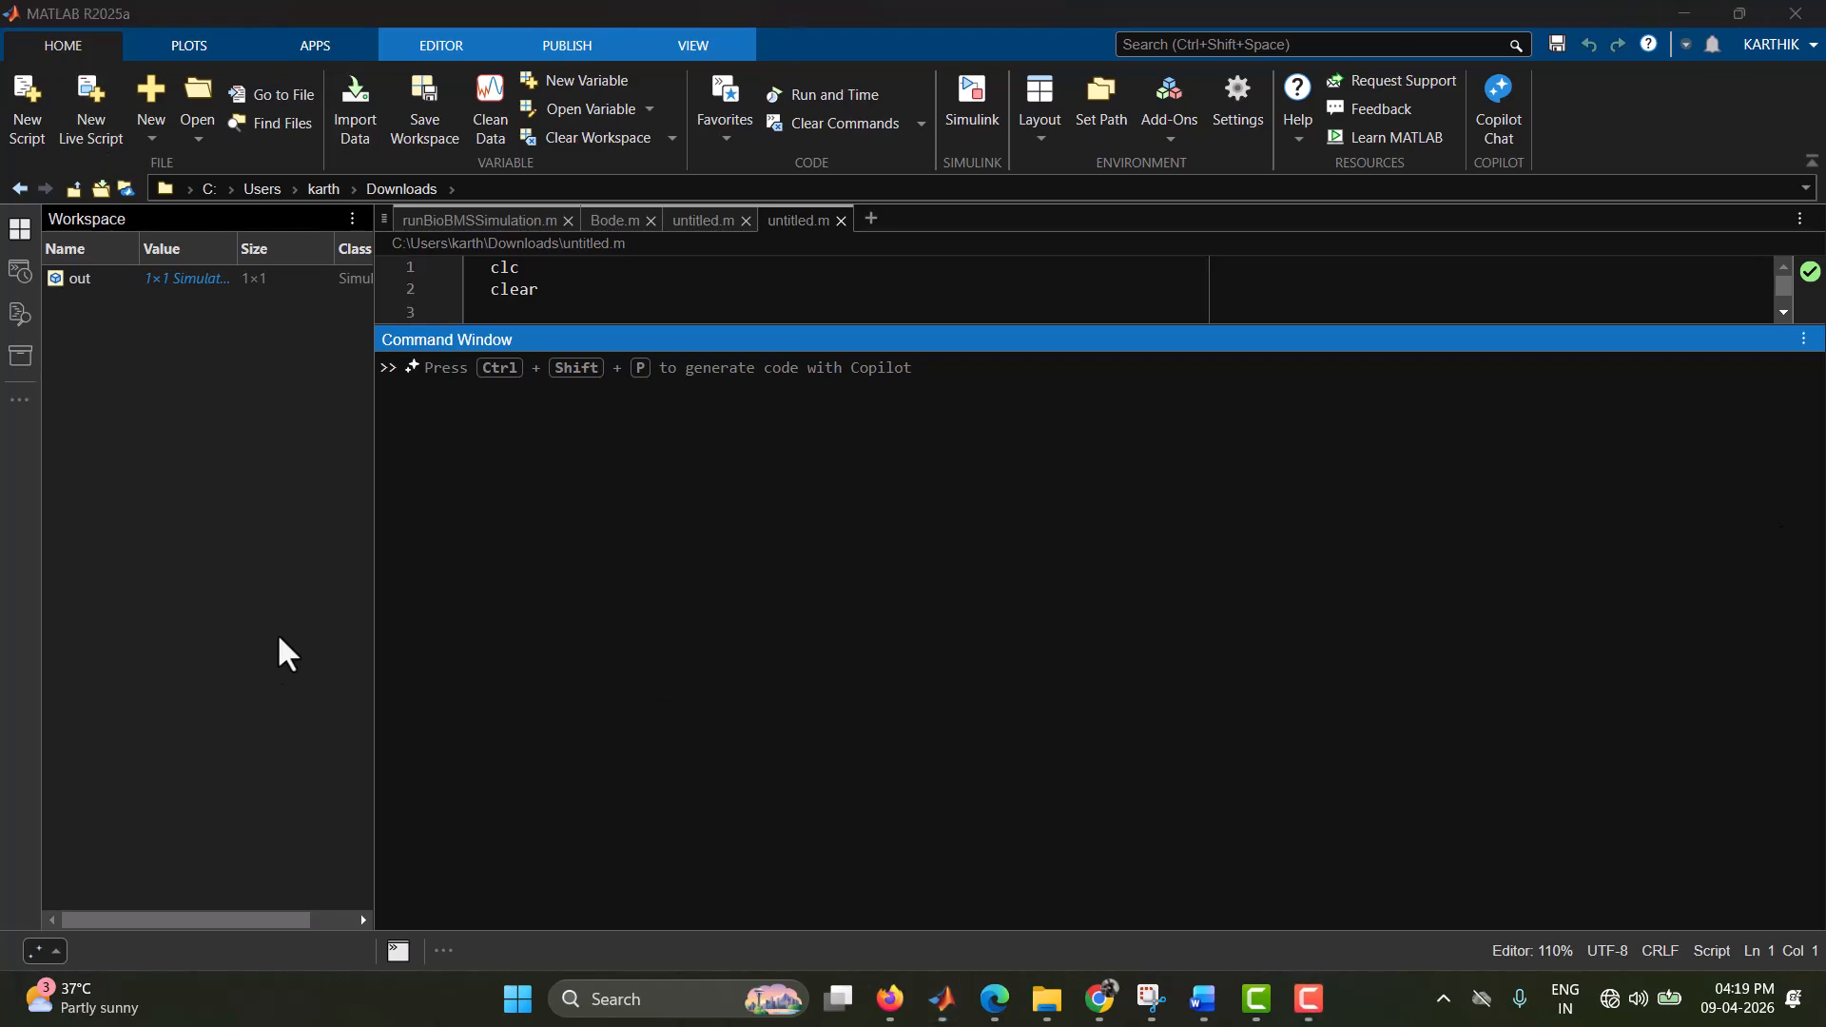
pyautogui.click(57, 45)
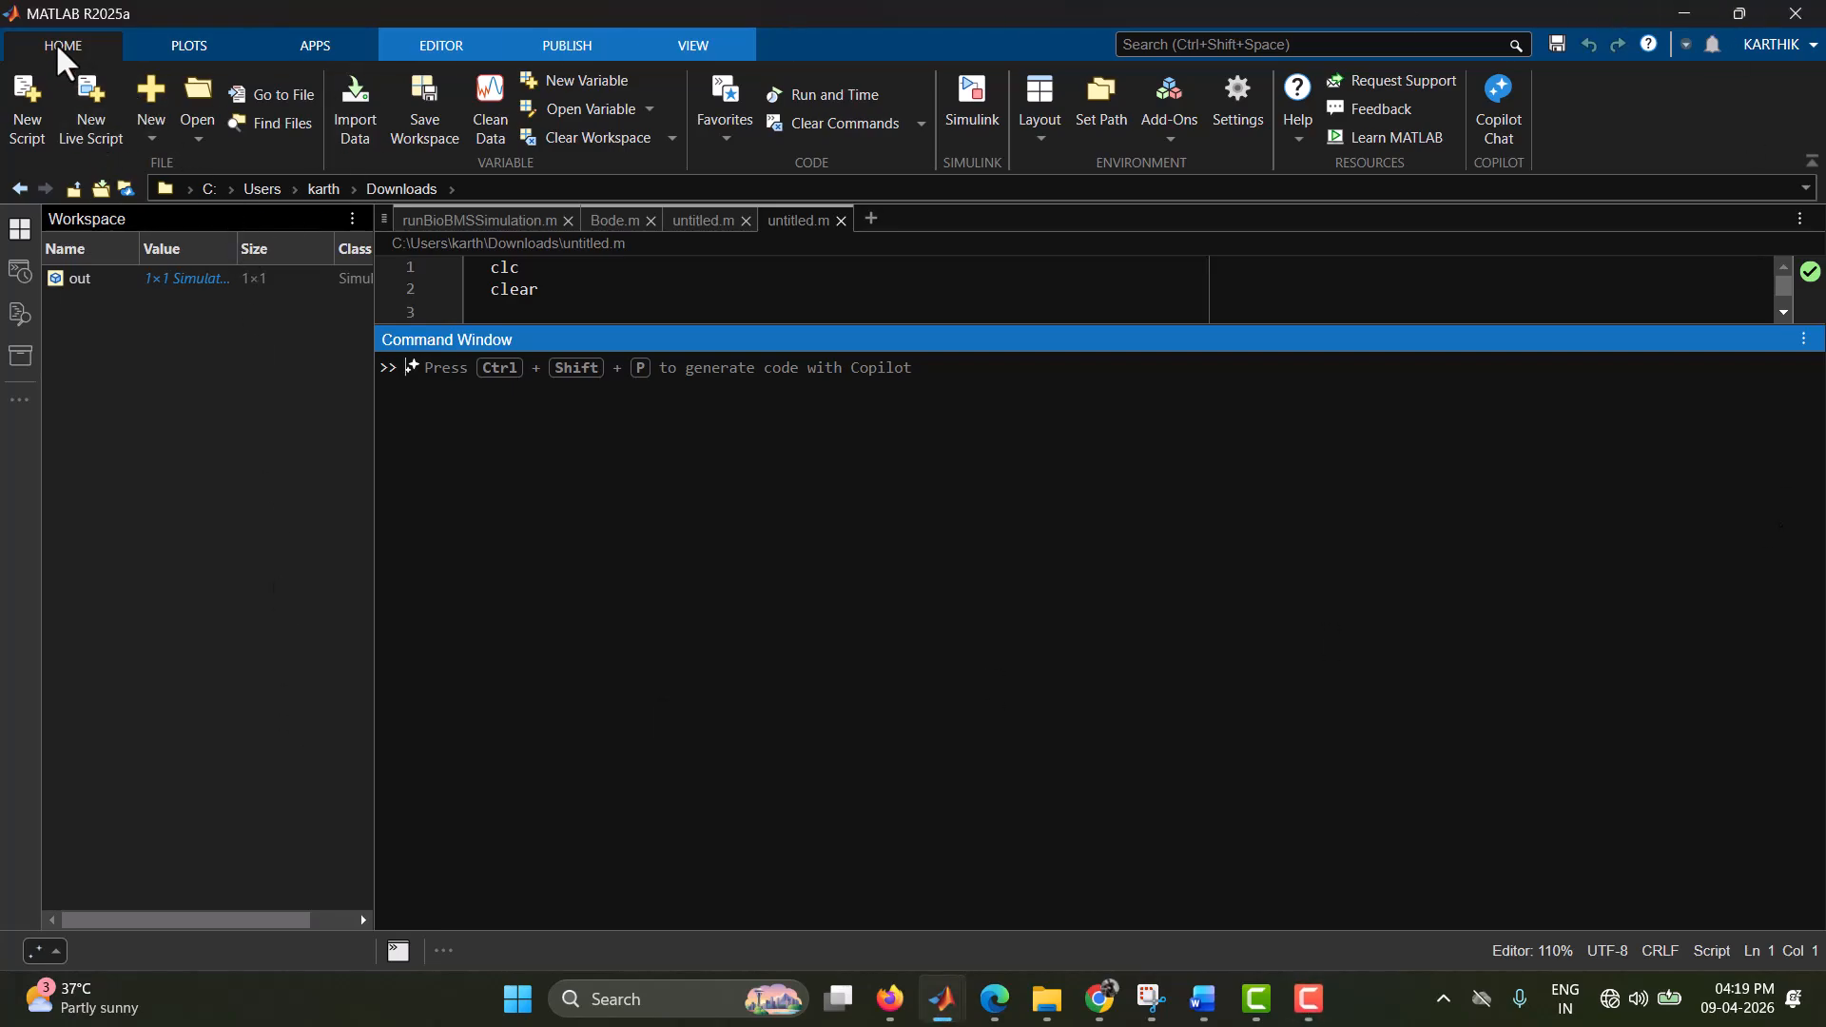
pyautogui.click(151, 139)
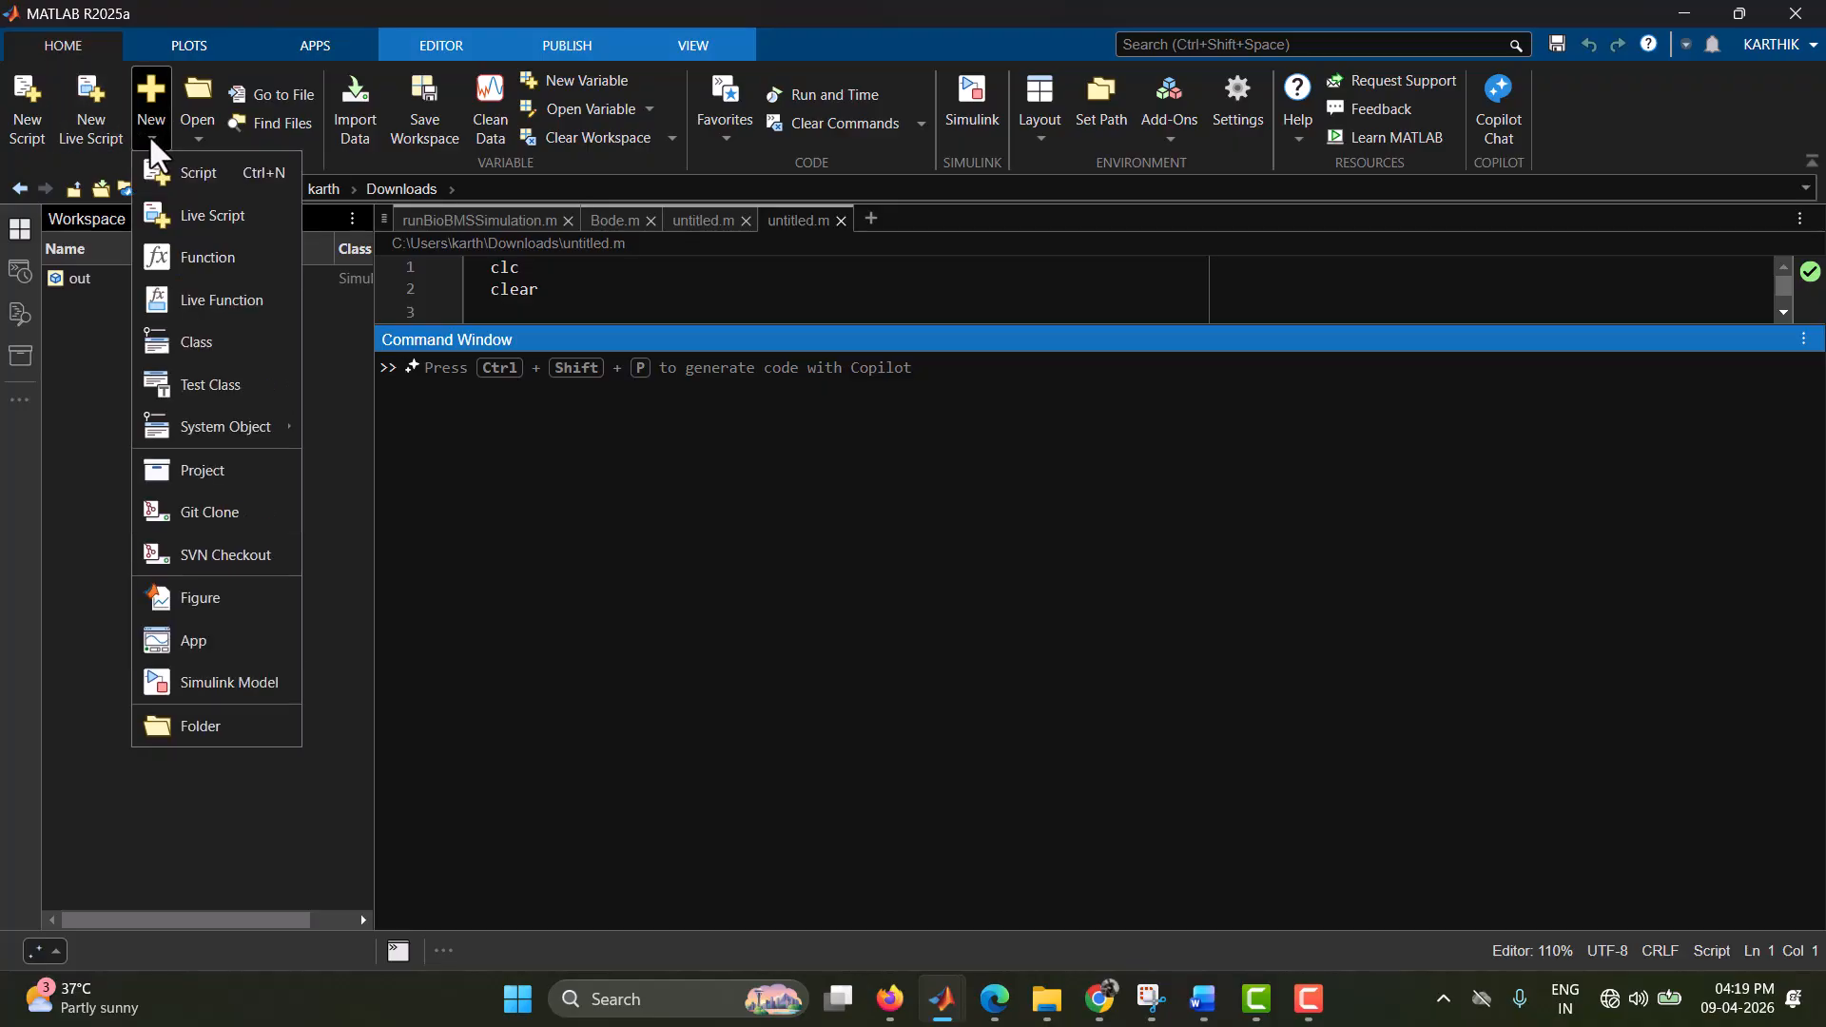
pyautogui.click(225, 684)
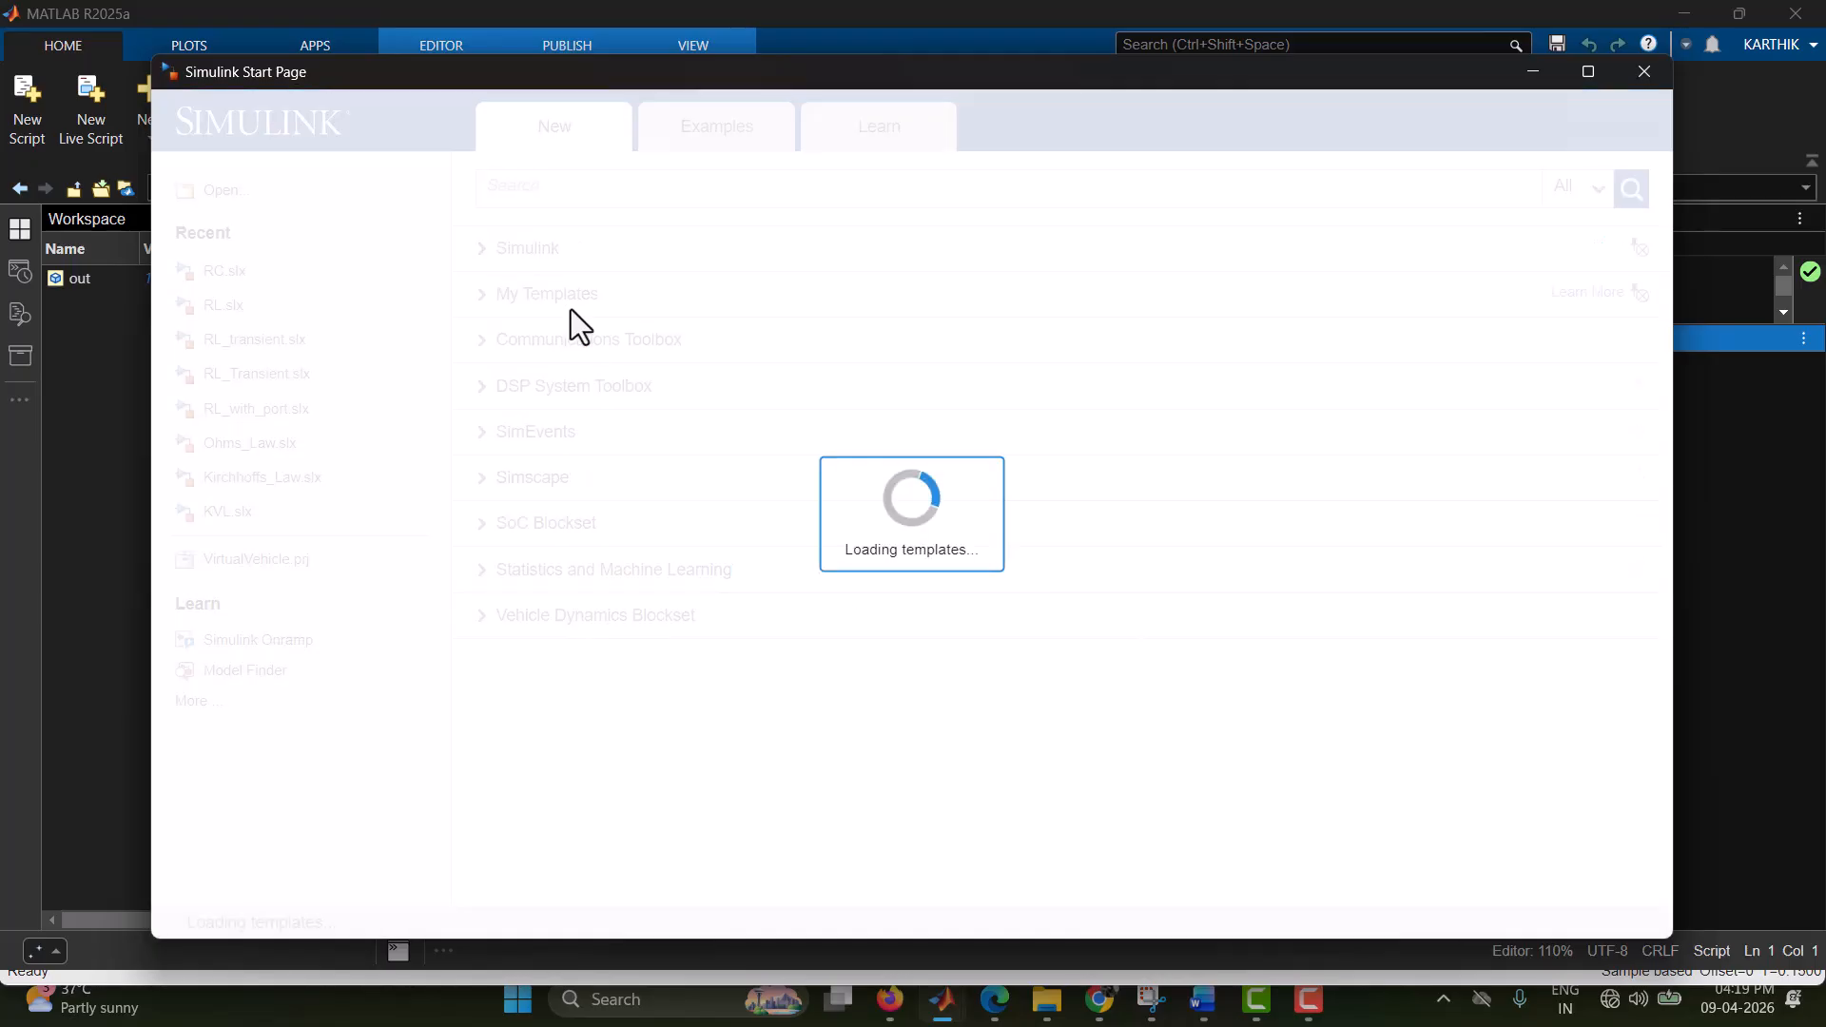
pyautogui.click(596, 344)
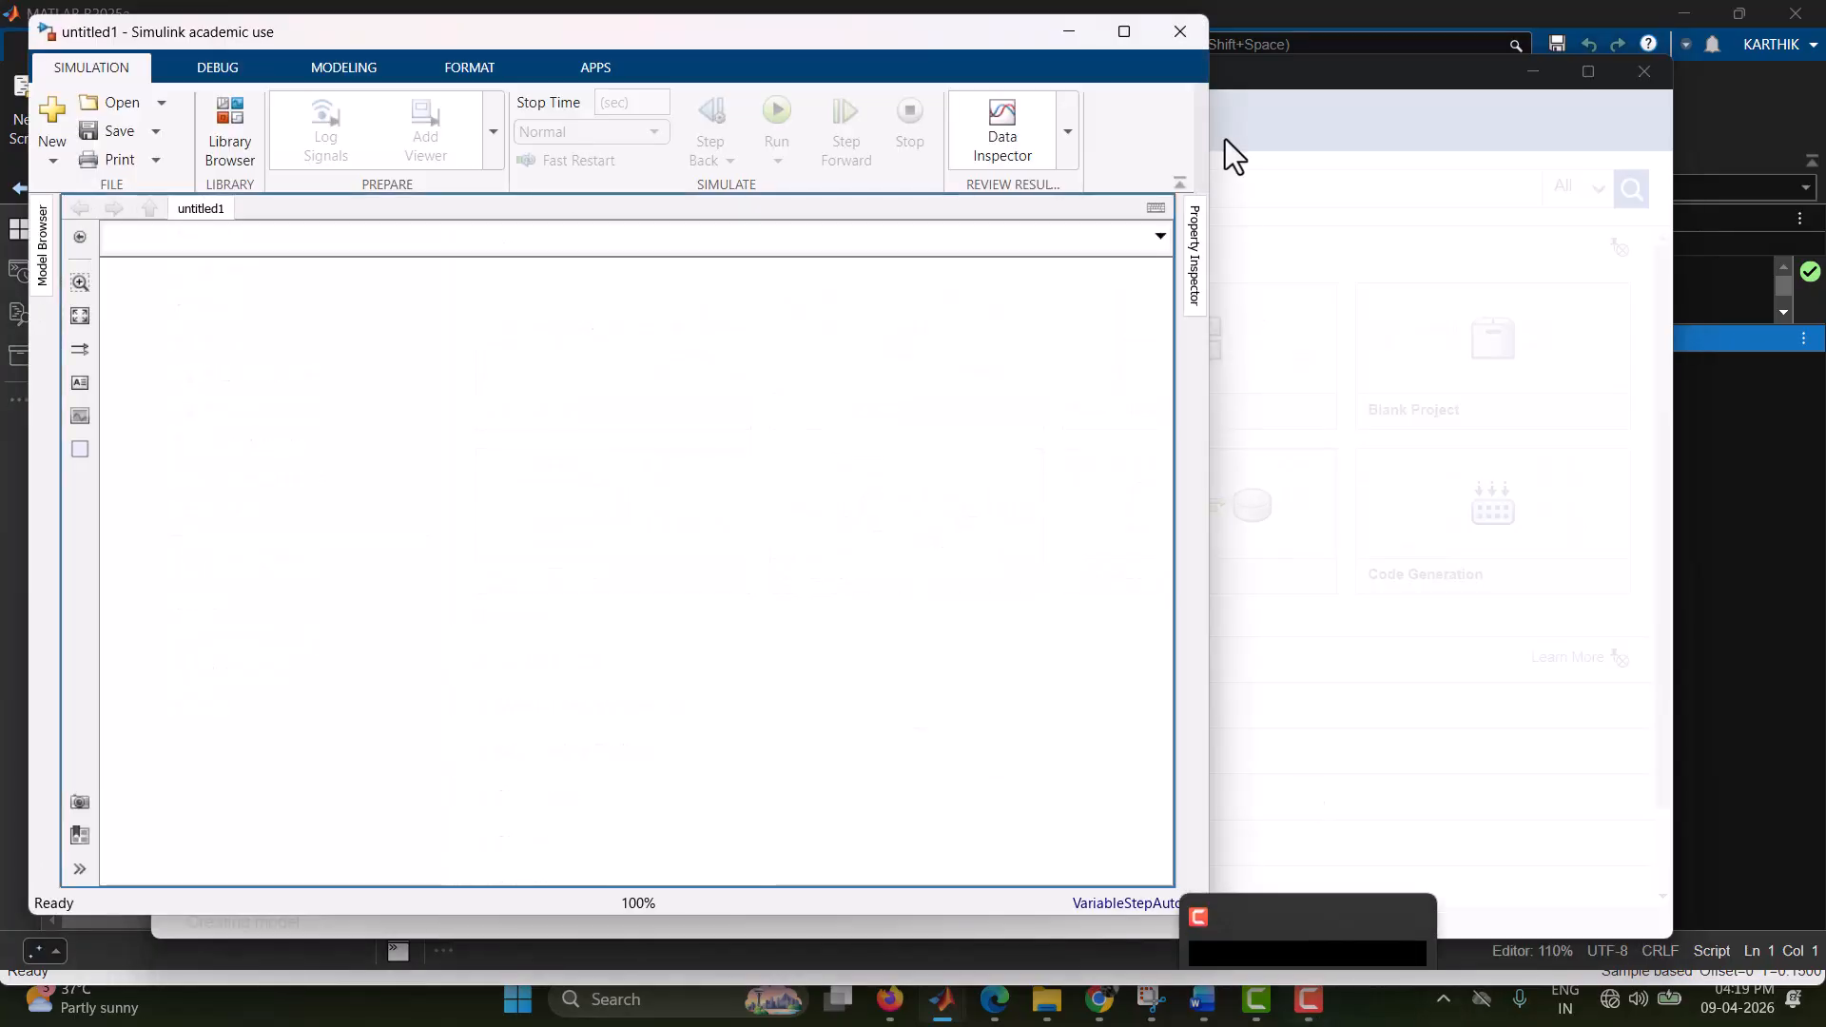
pyautogui.click(1125, 30)
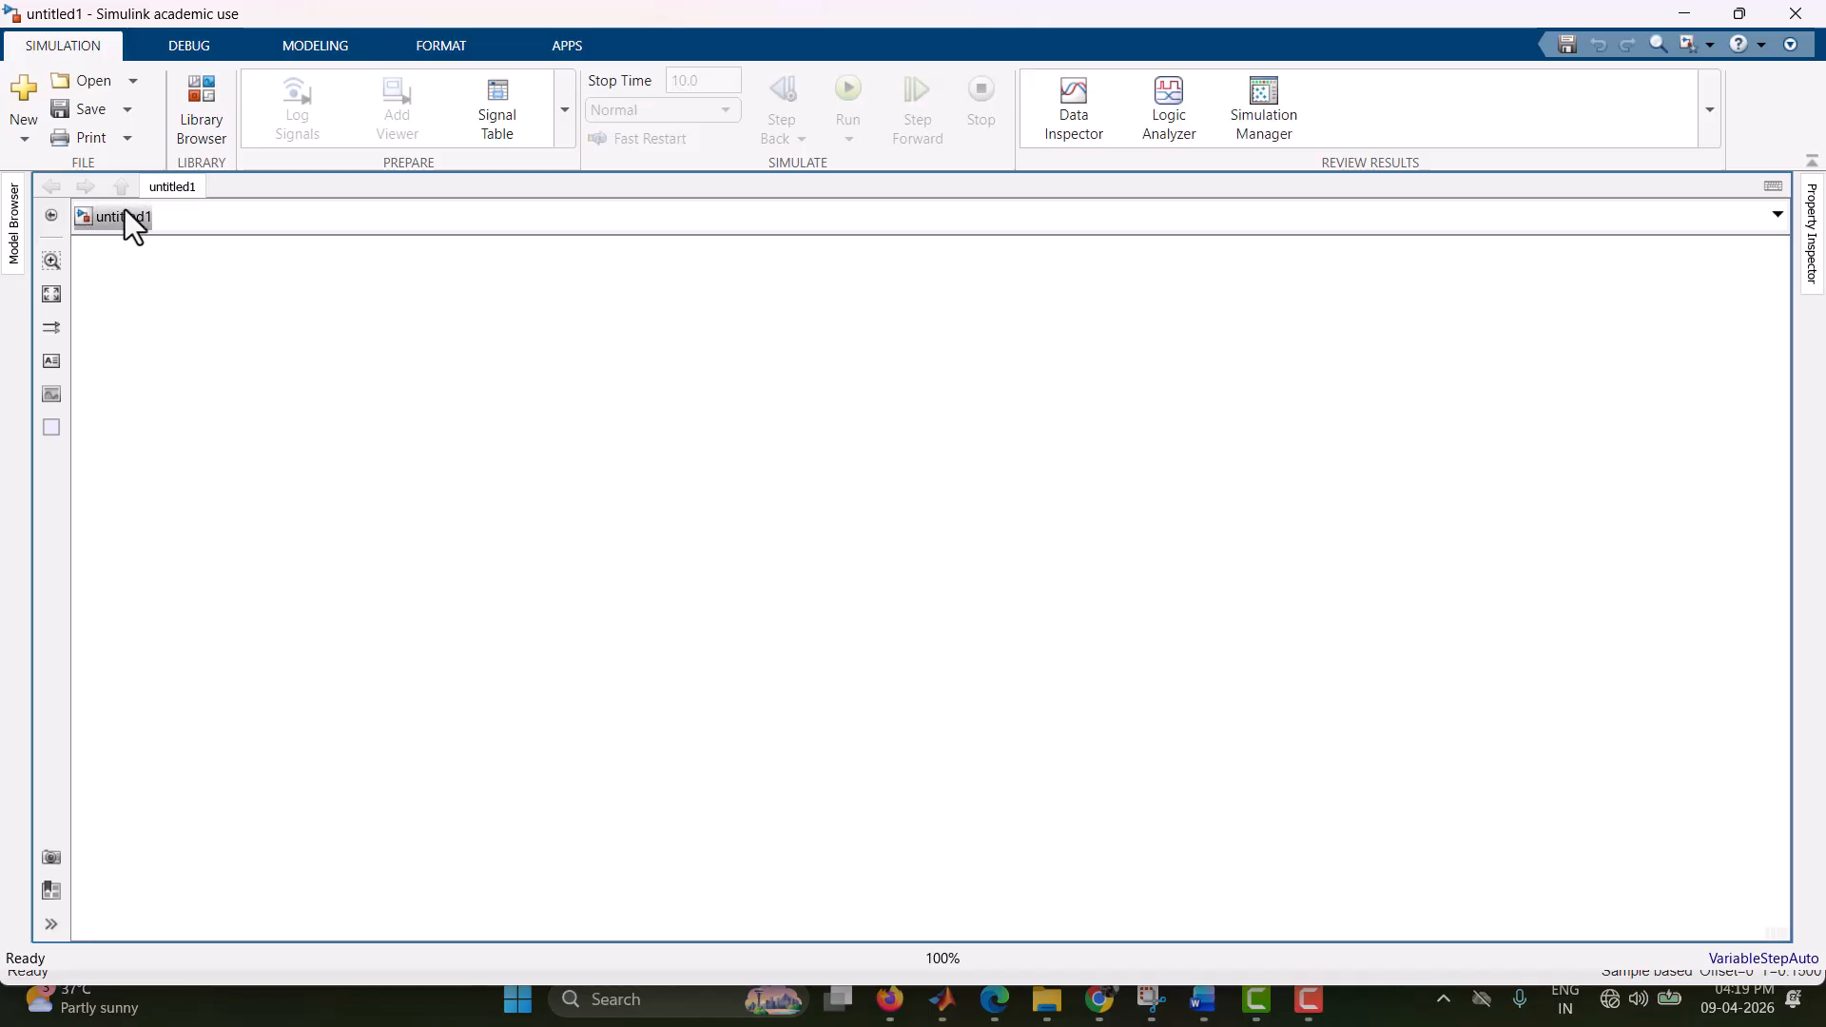
# - Save the new model as RC_transient in the Downloads folder
pyautogui.click(67, 108)
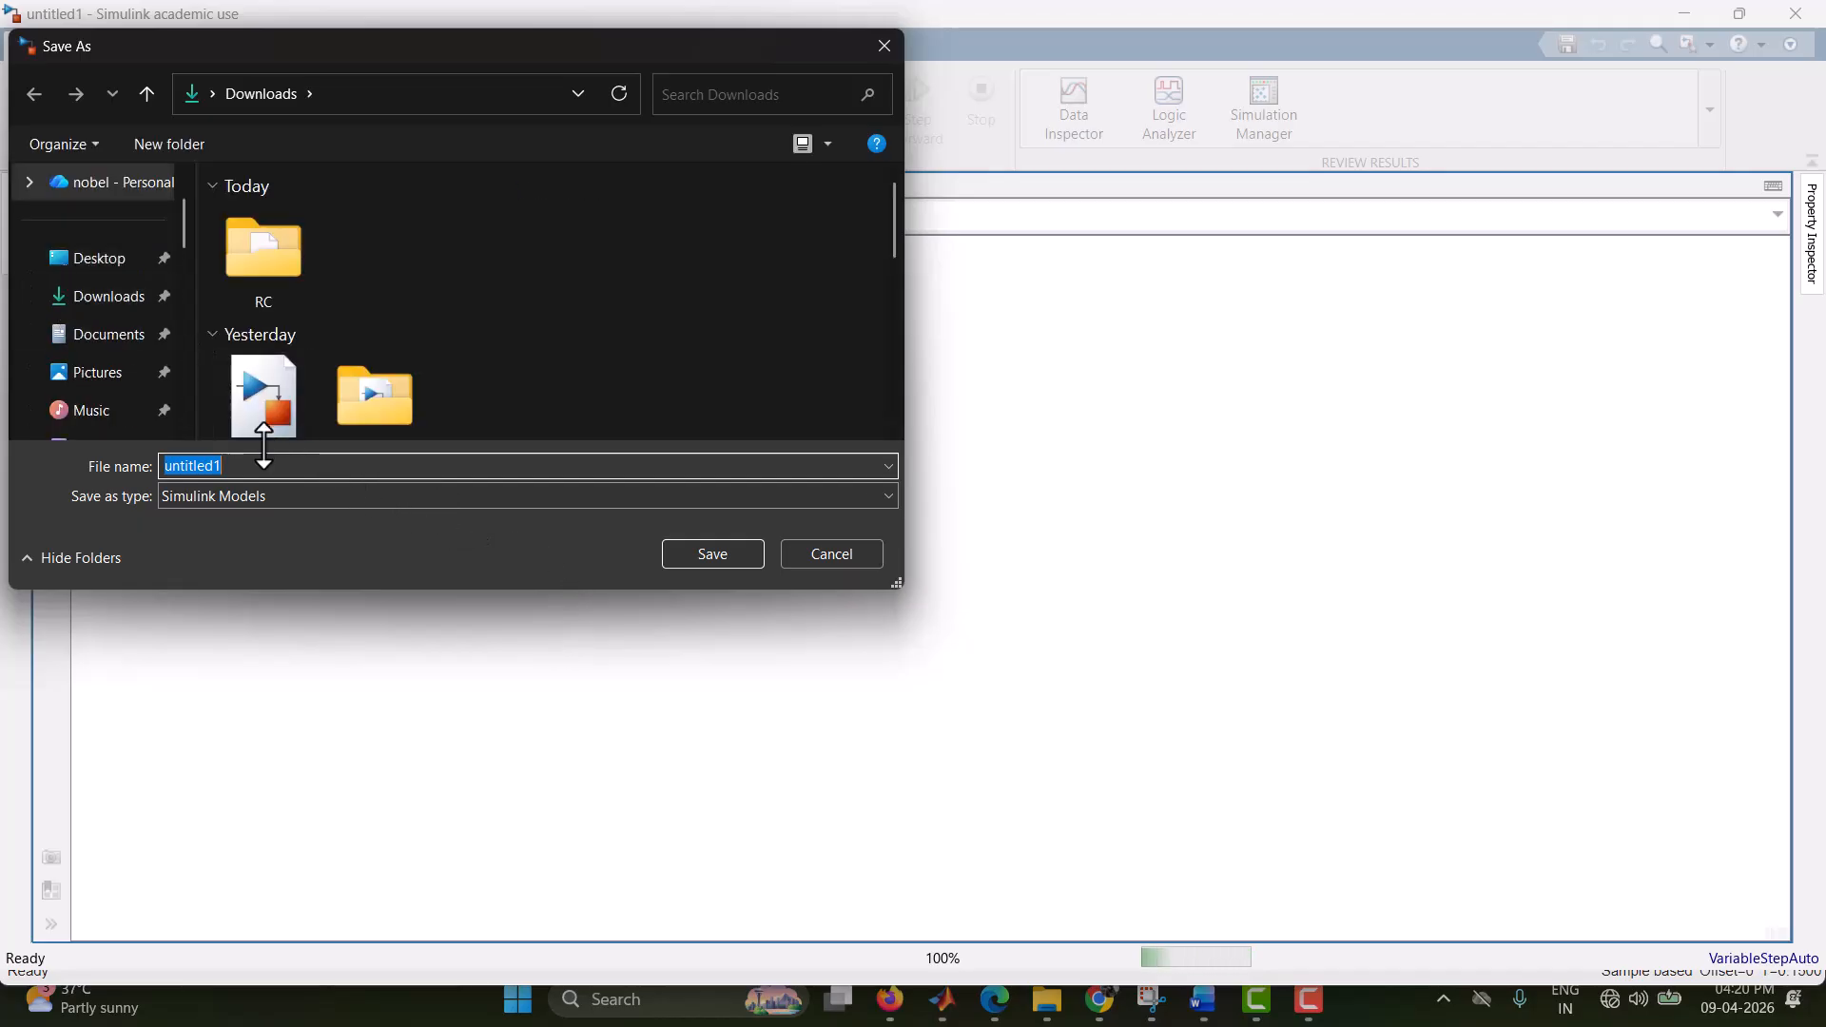
pyautogui.write('RC')
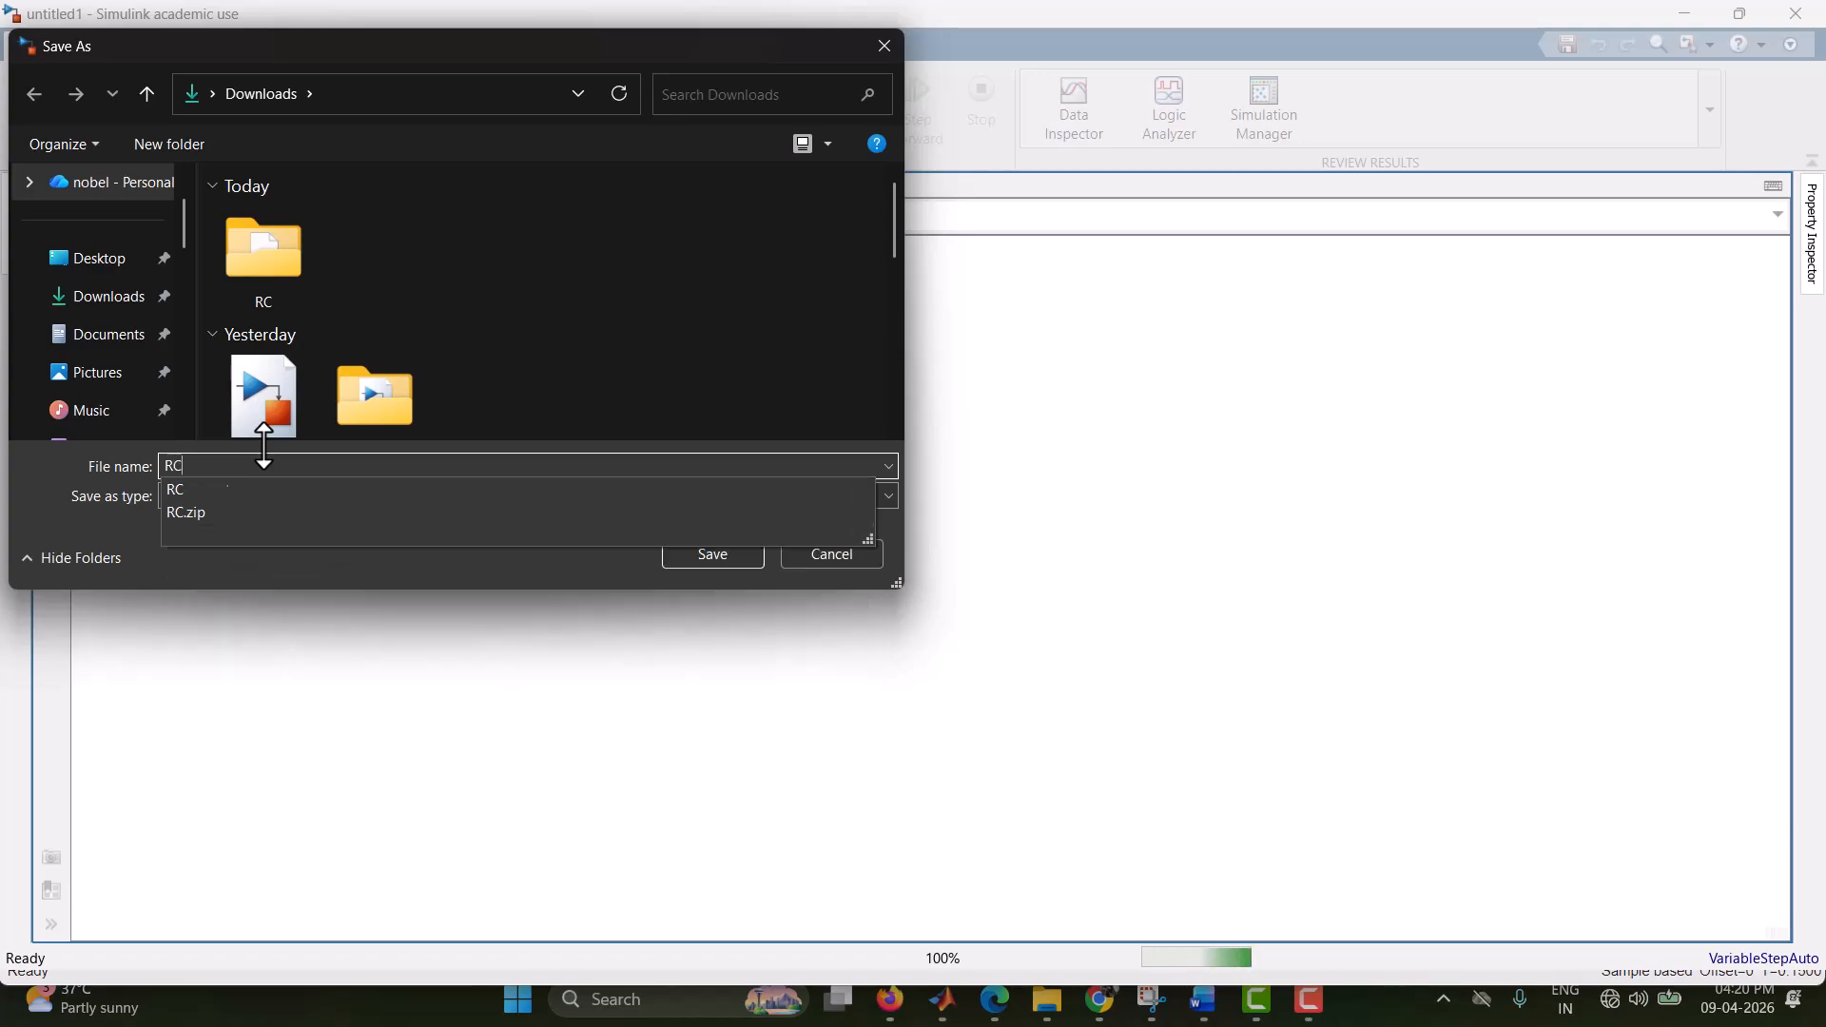
pyautogui.write('_')
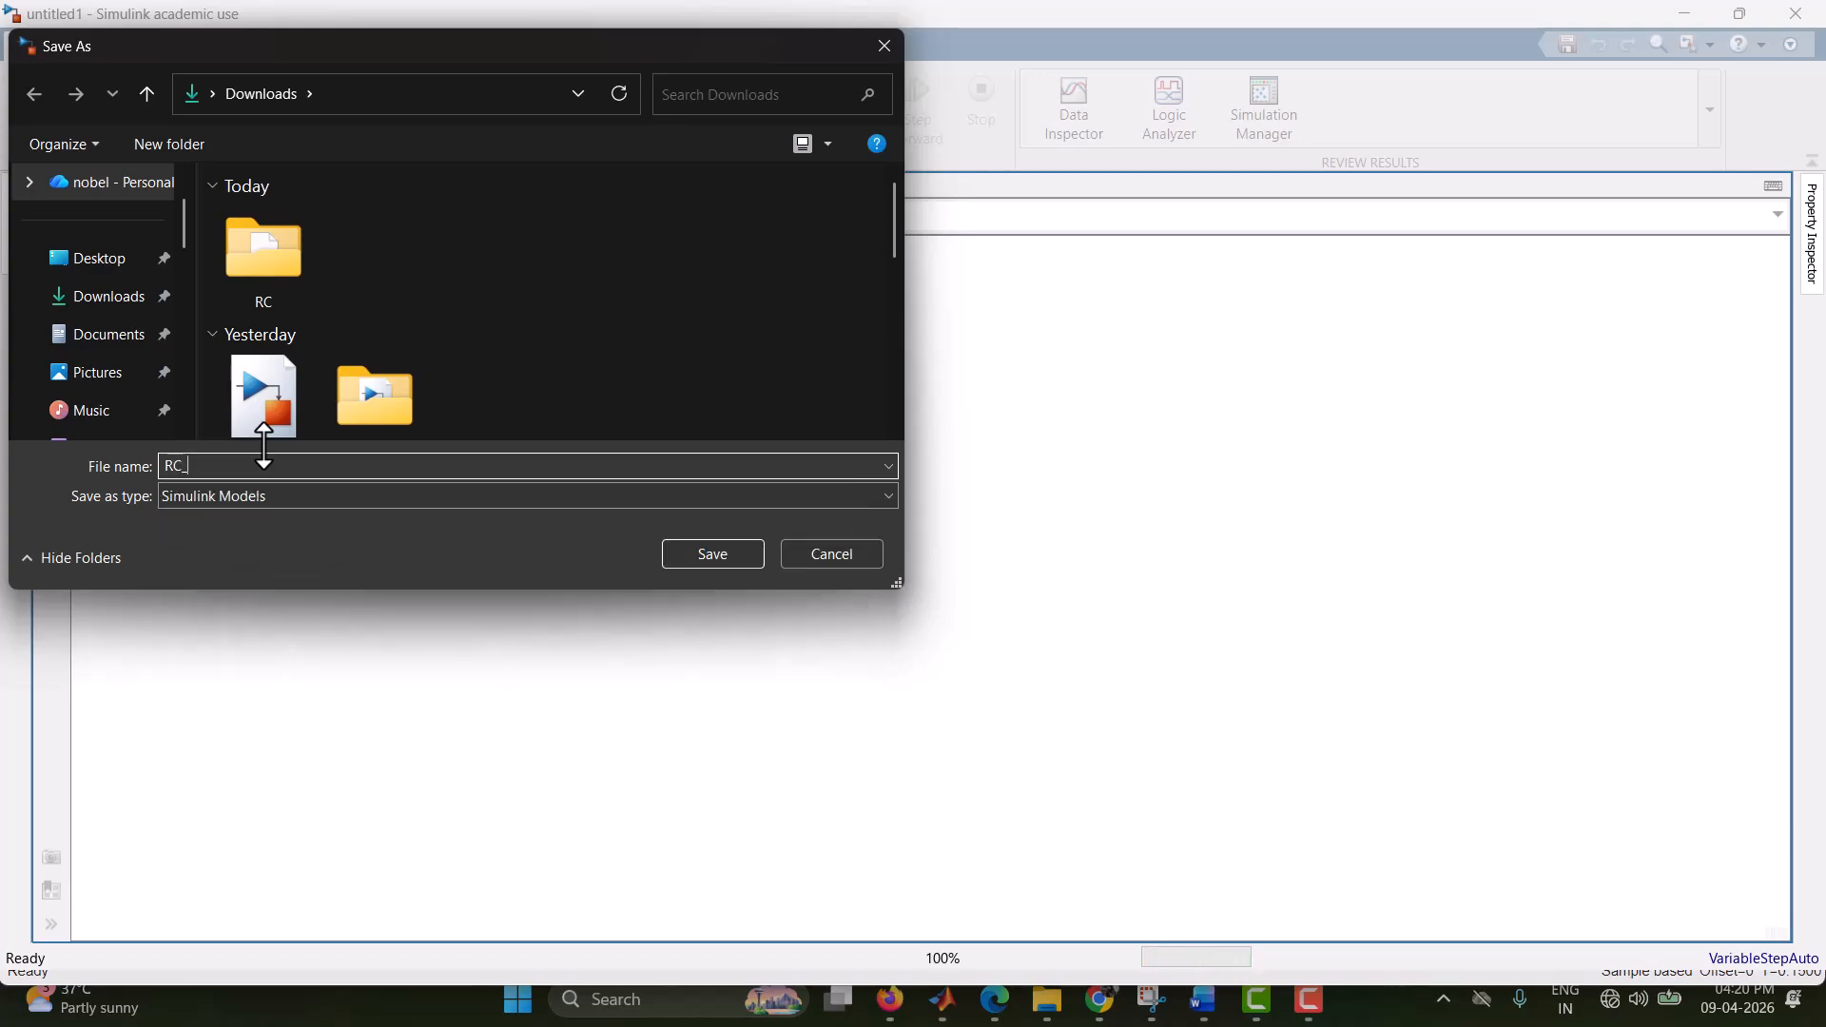
pyautogui.write('trans')
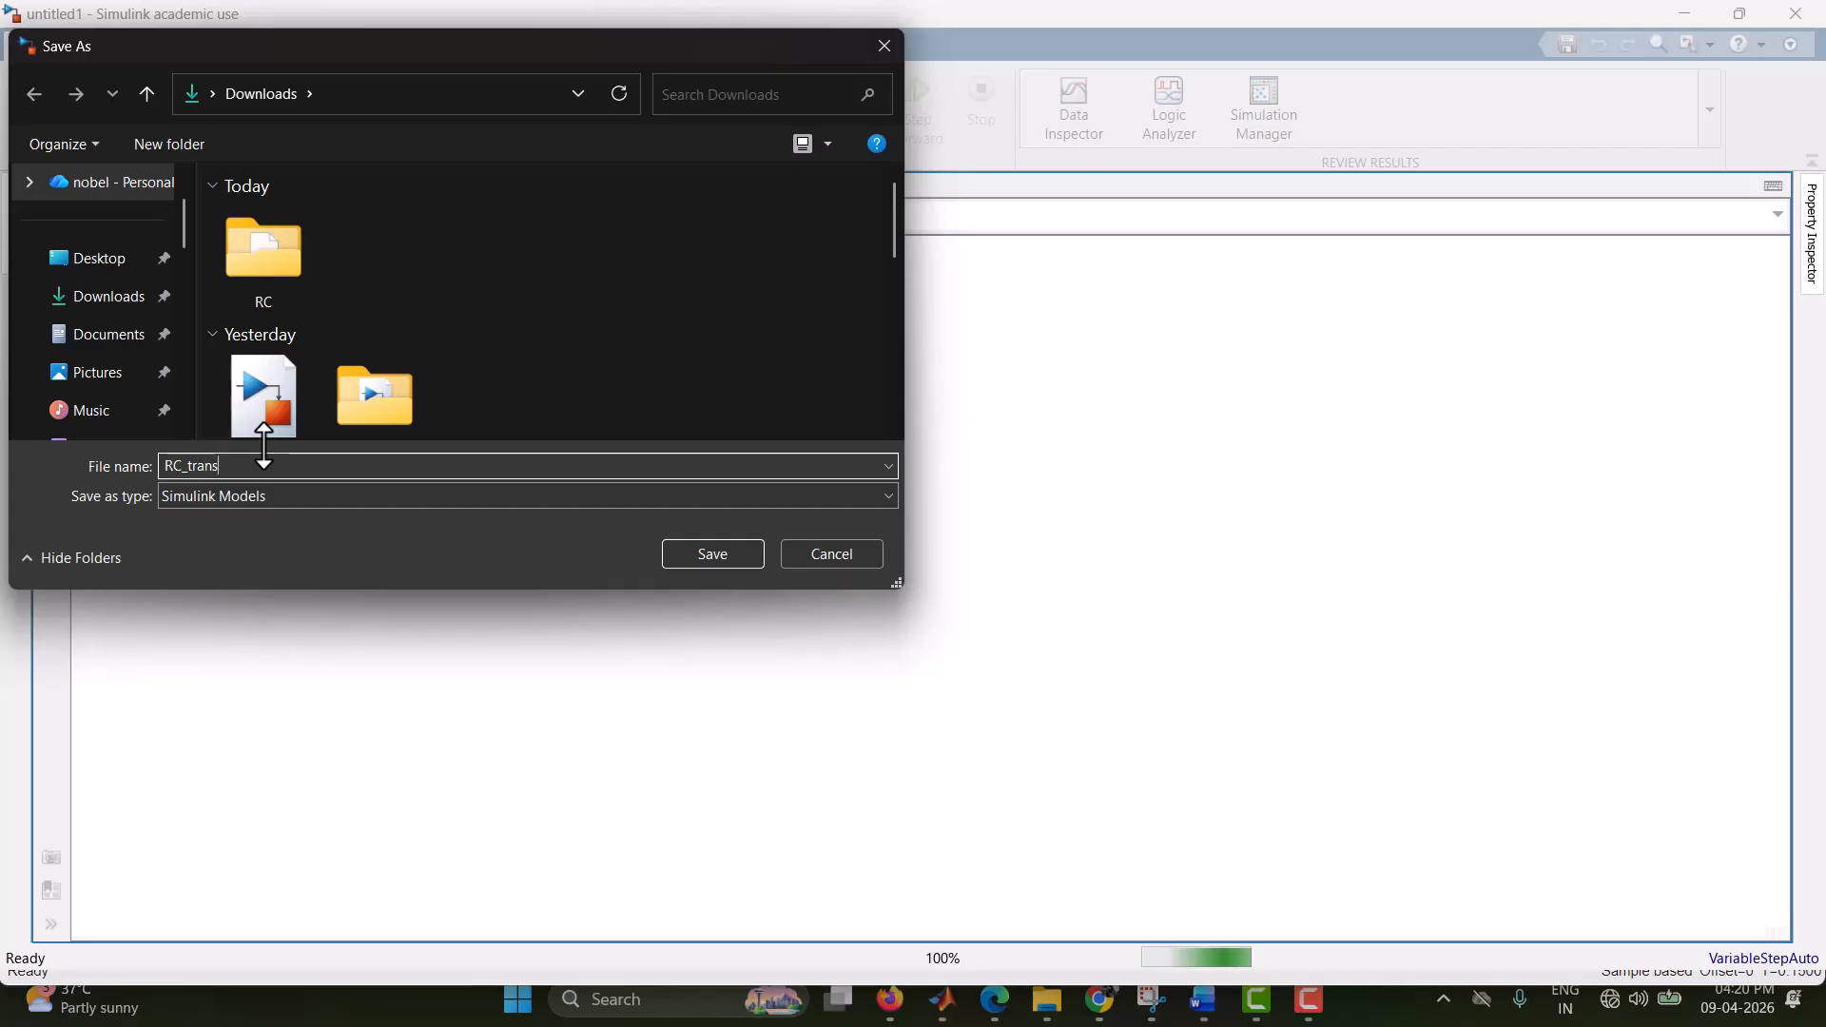
pyautogui.write('ient')
pyautogui.click(712, 567)
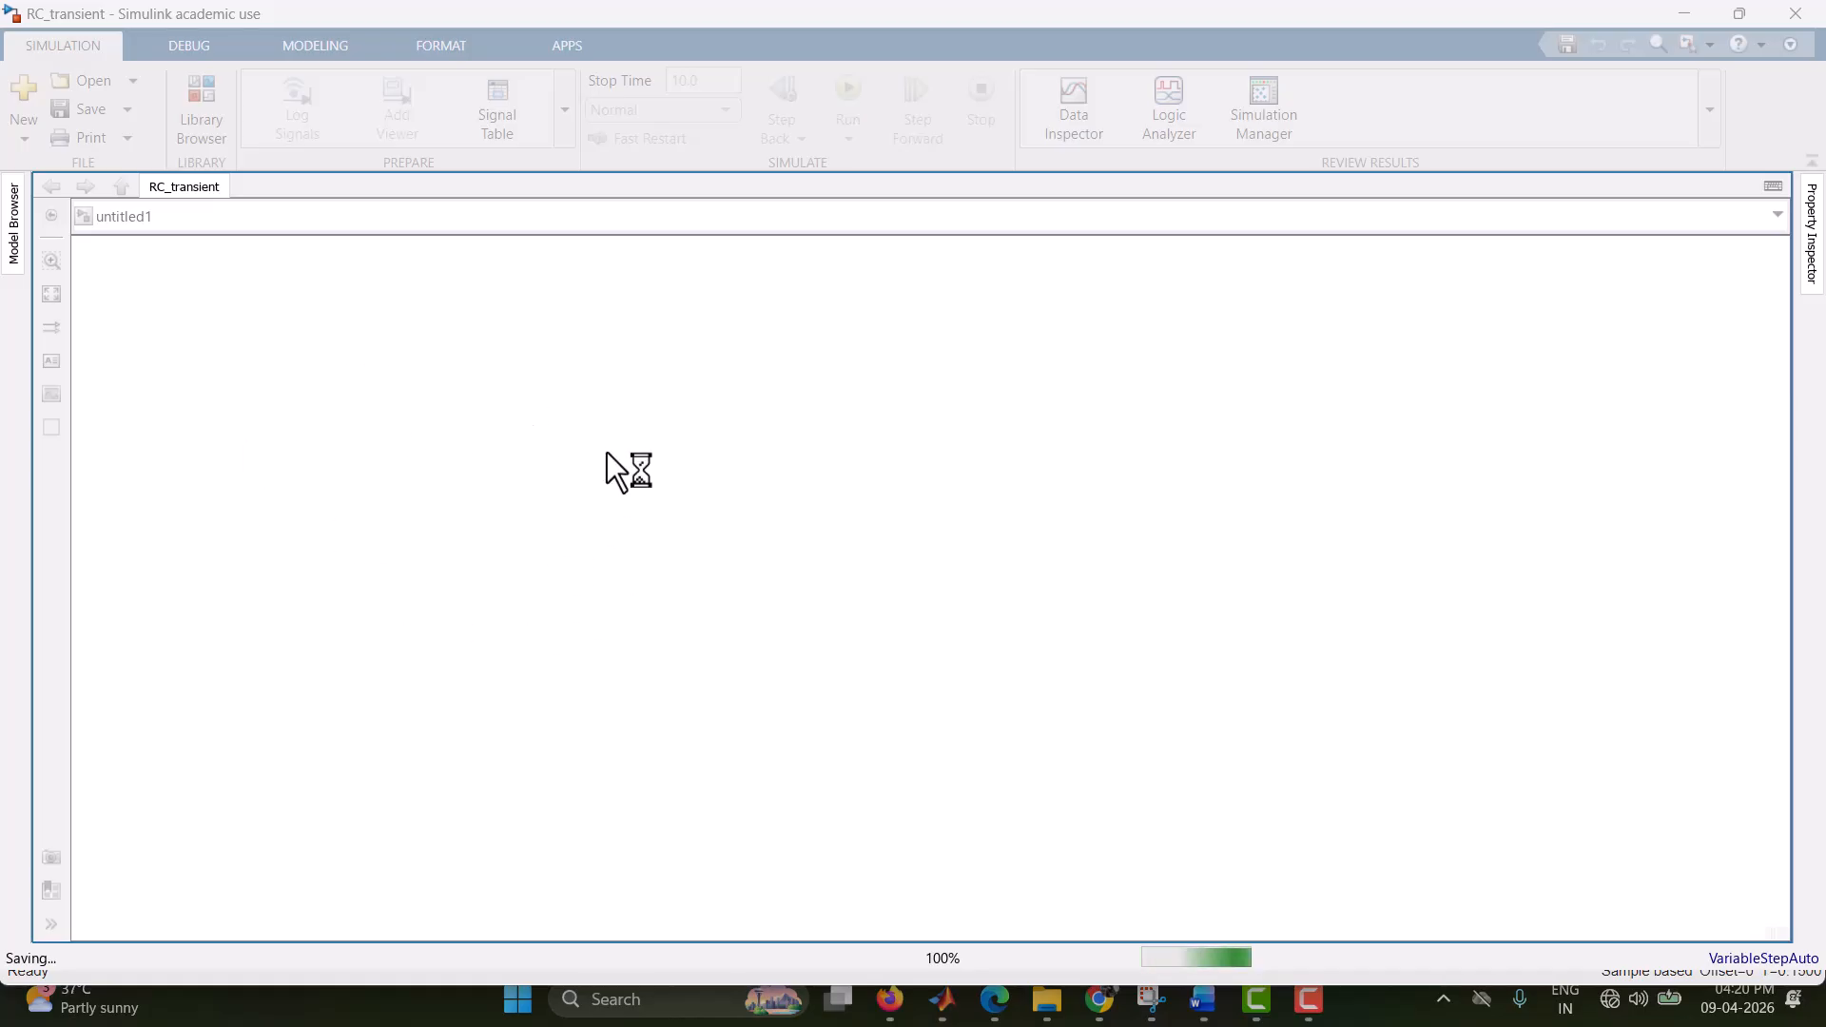
# - Add a Controlled Voltage Source from the Simscape Foundation Library and place it in the left part of the model
pyautogui.moveTo(1310, 1016)
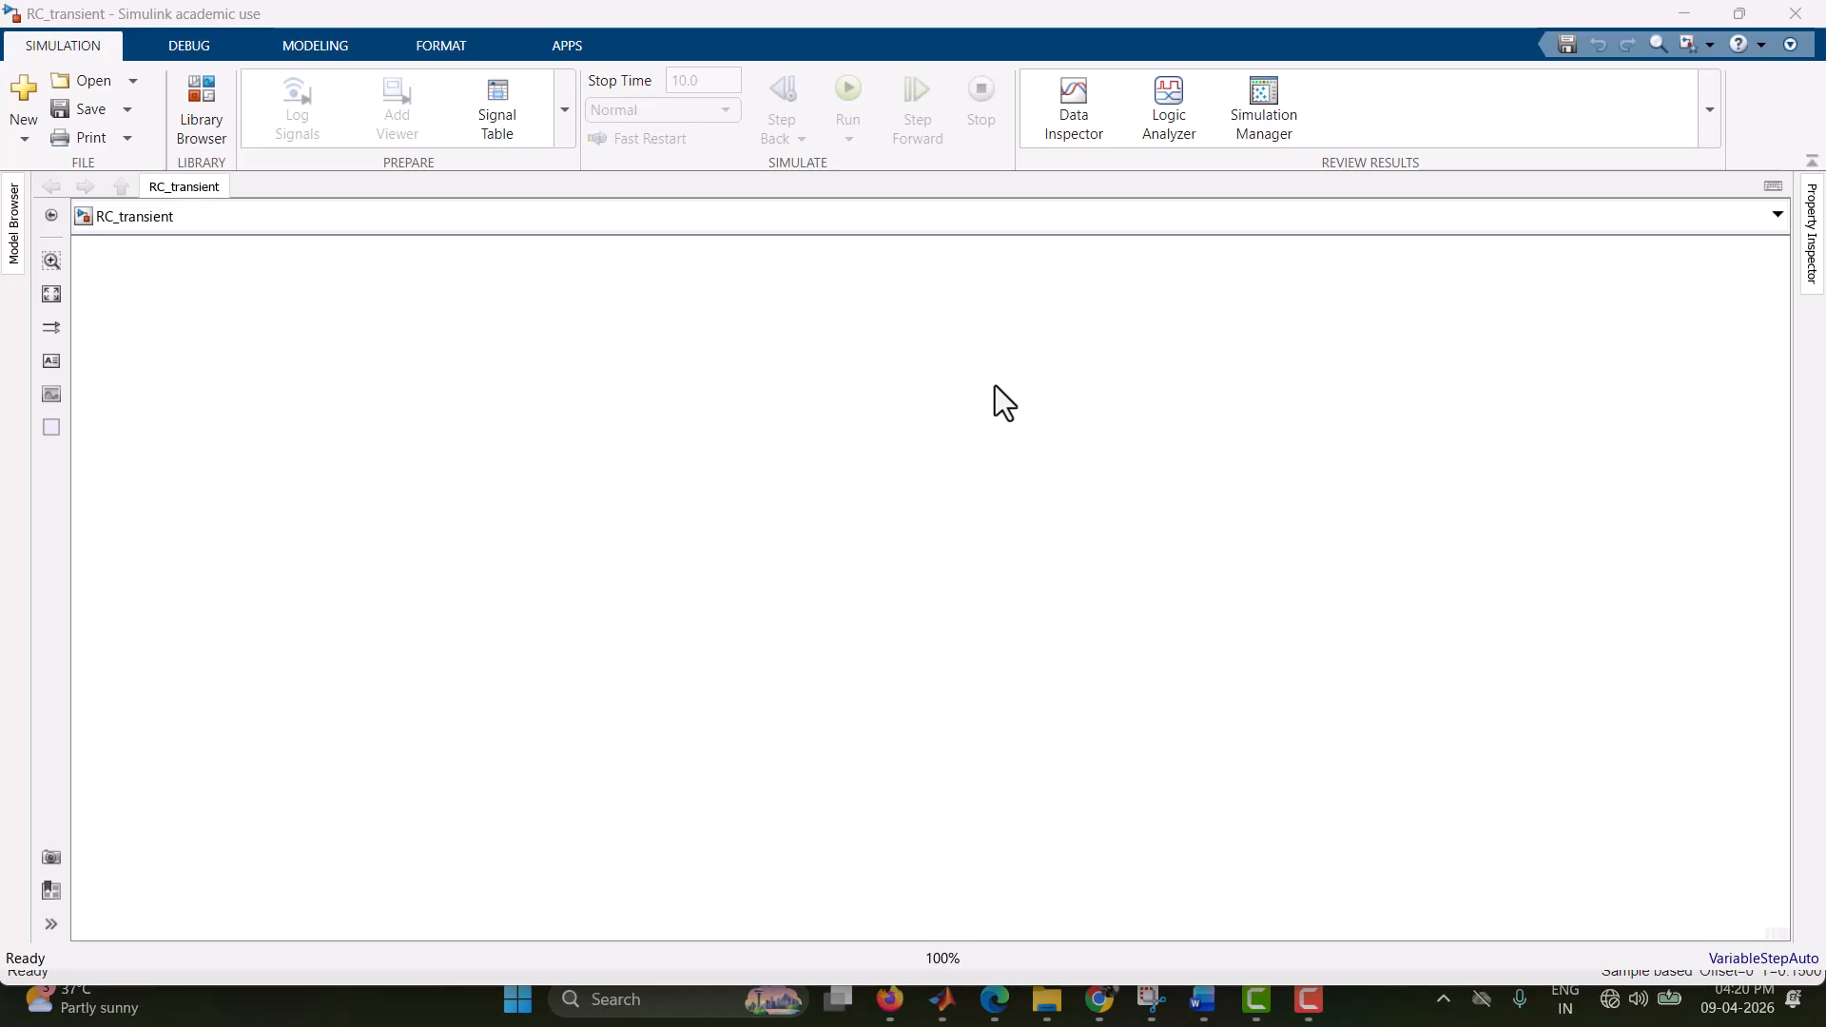
pyautogui.doubleClick(920, 398)
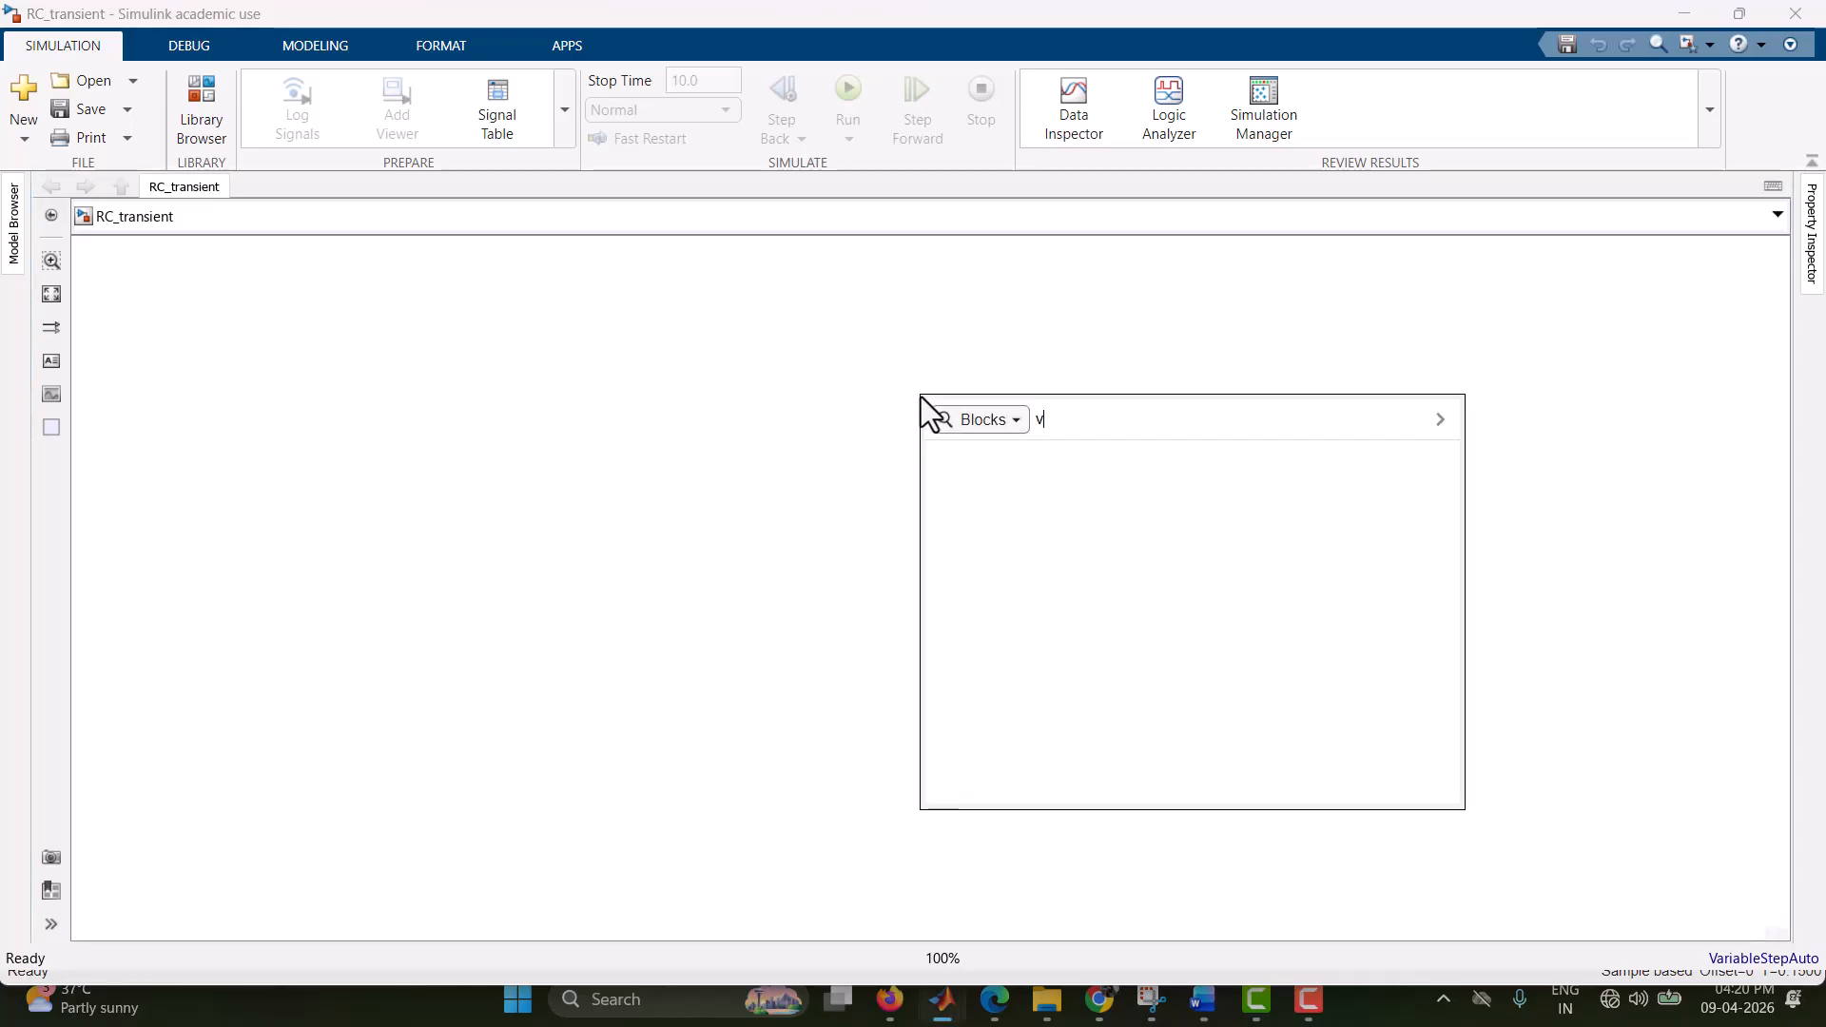
pyautogui.write('controll')
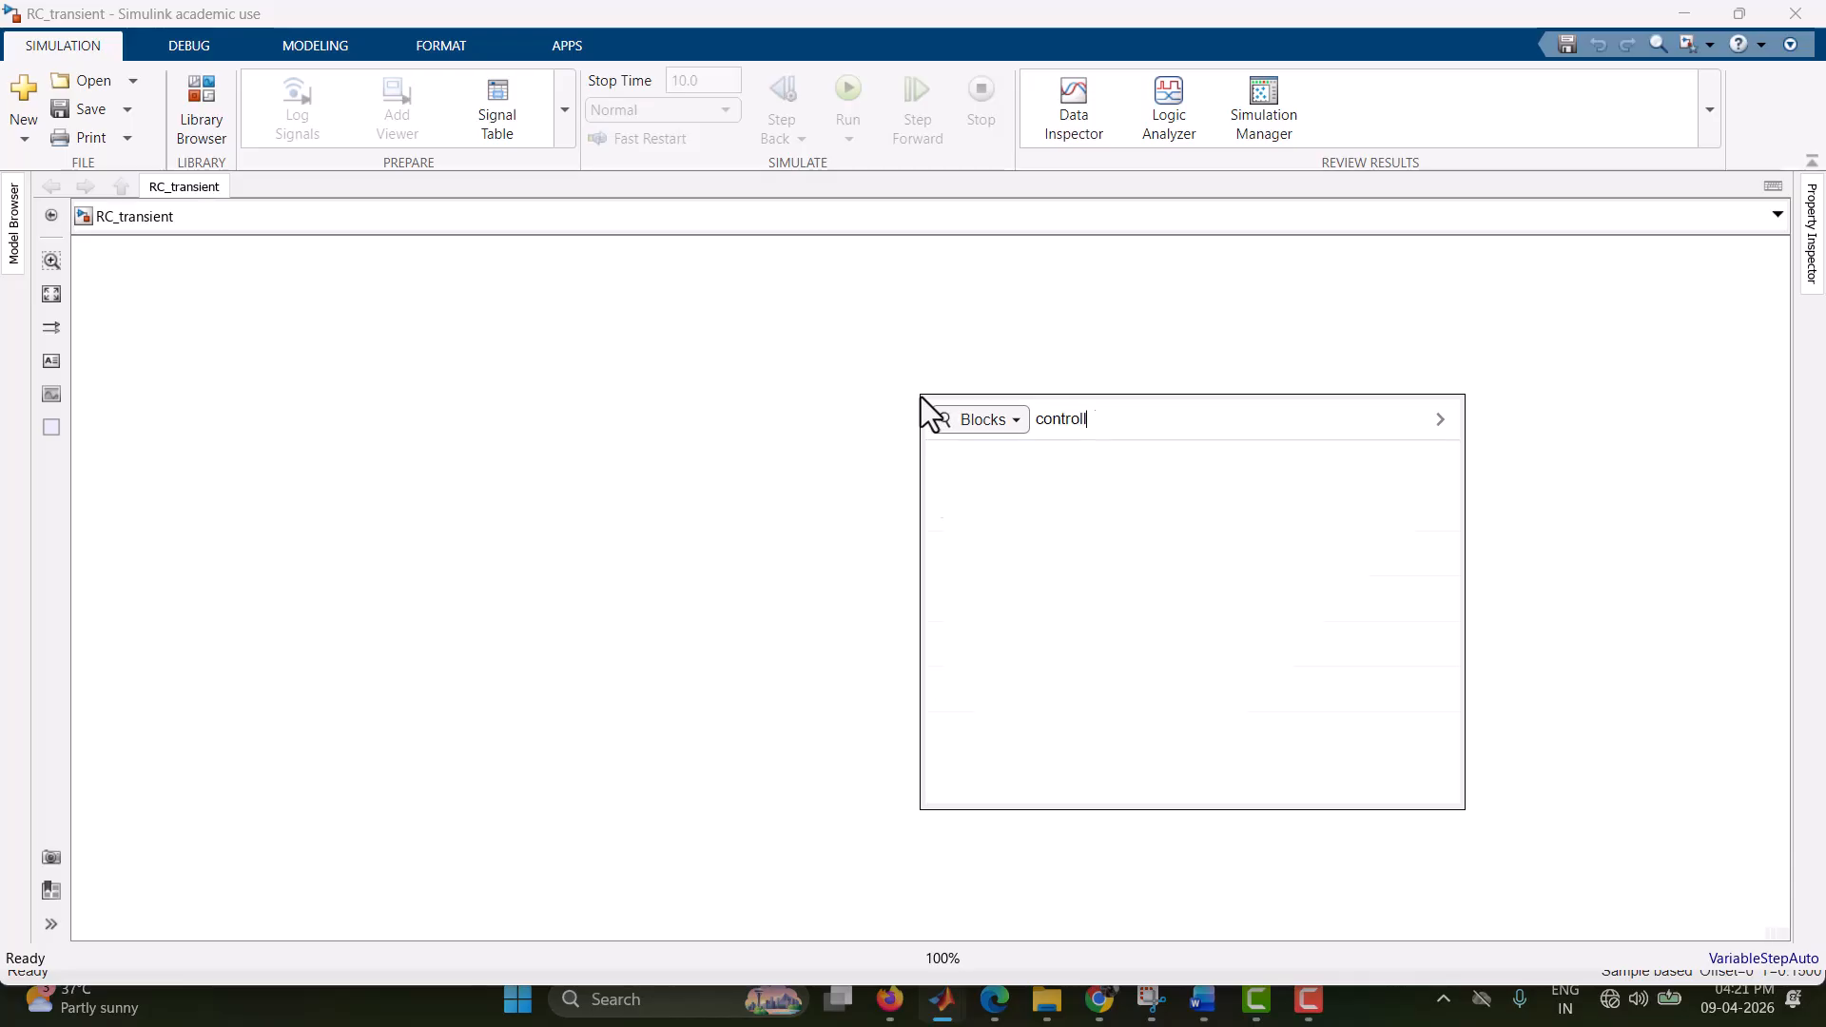
pyautogui.write('ed voltage')
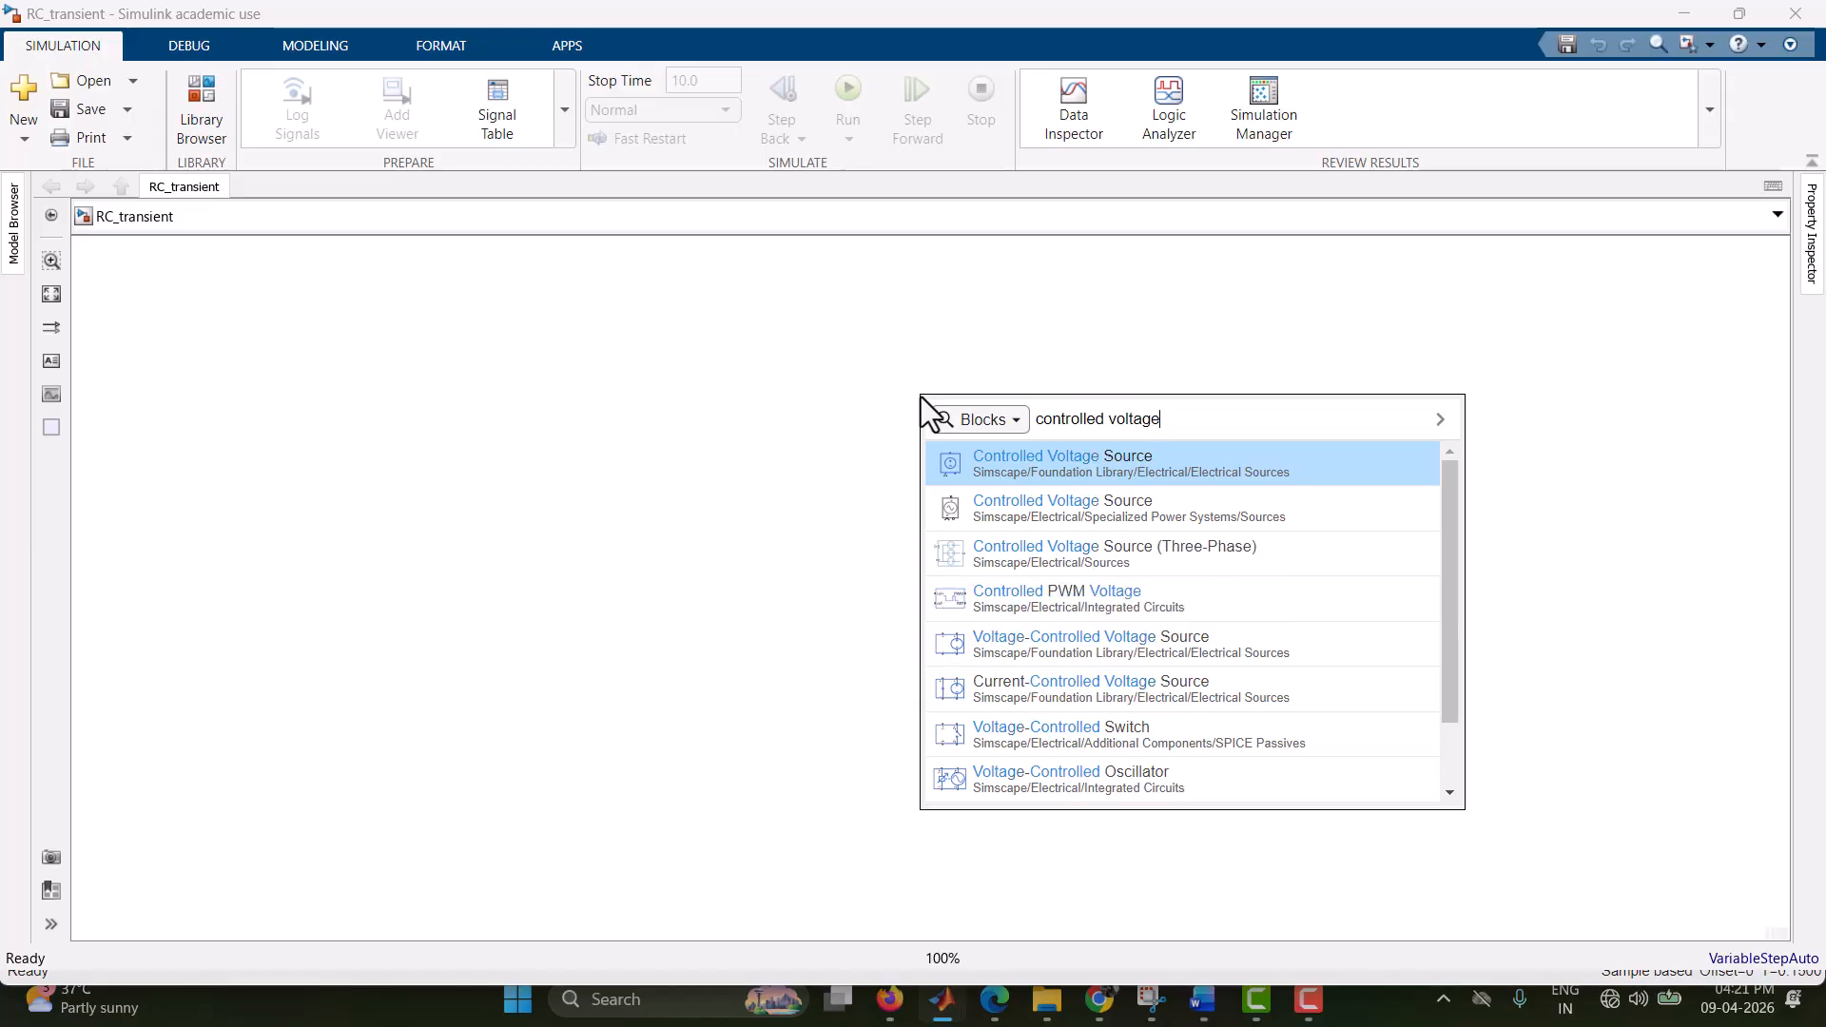
pyautogui.click(1046, 464)
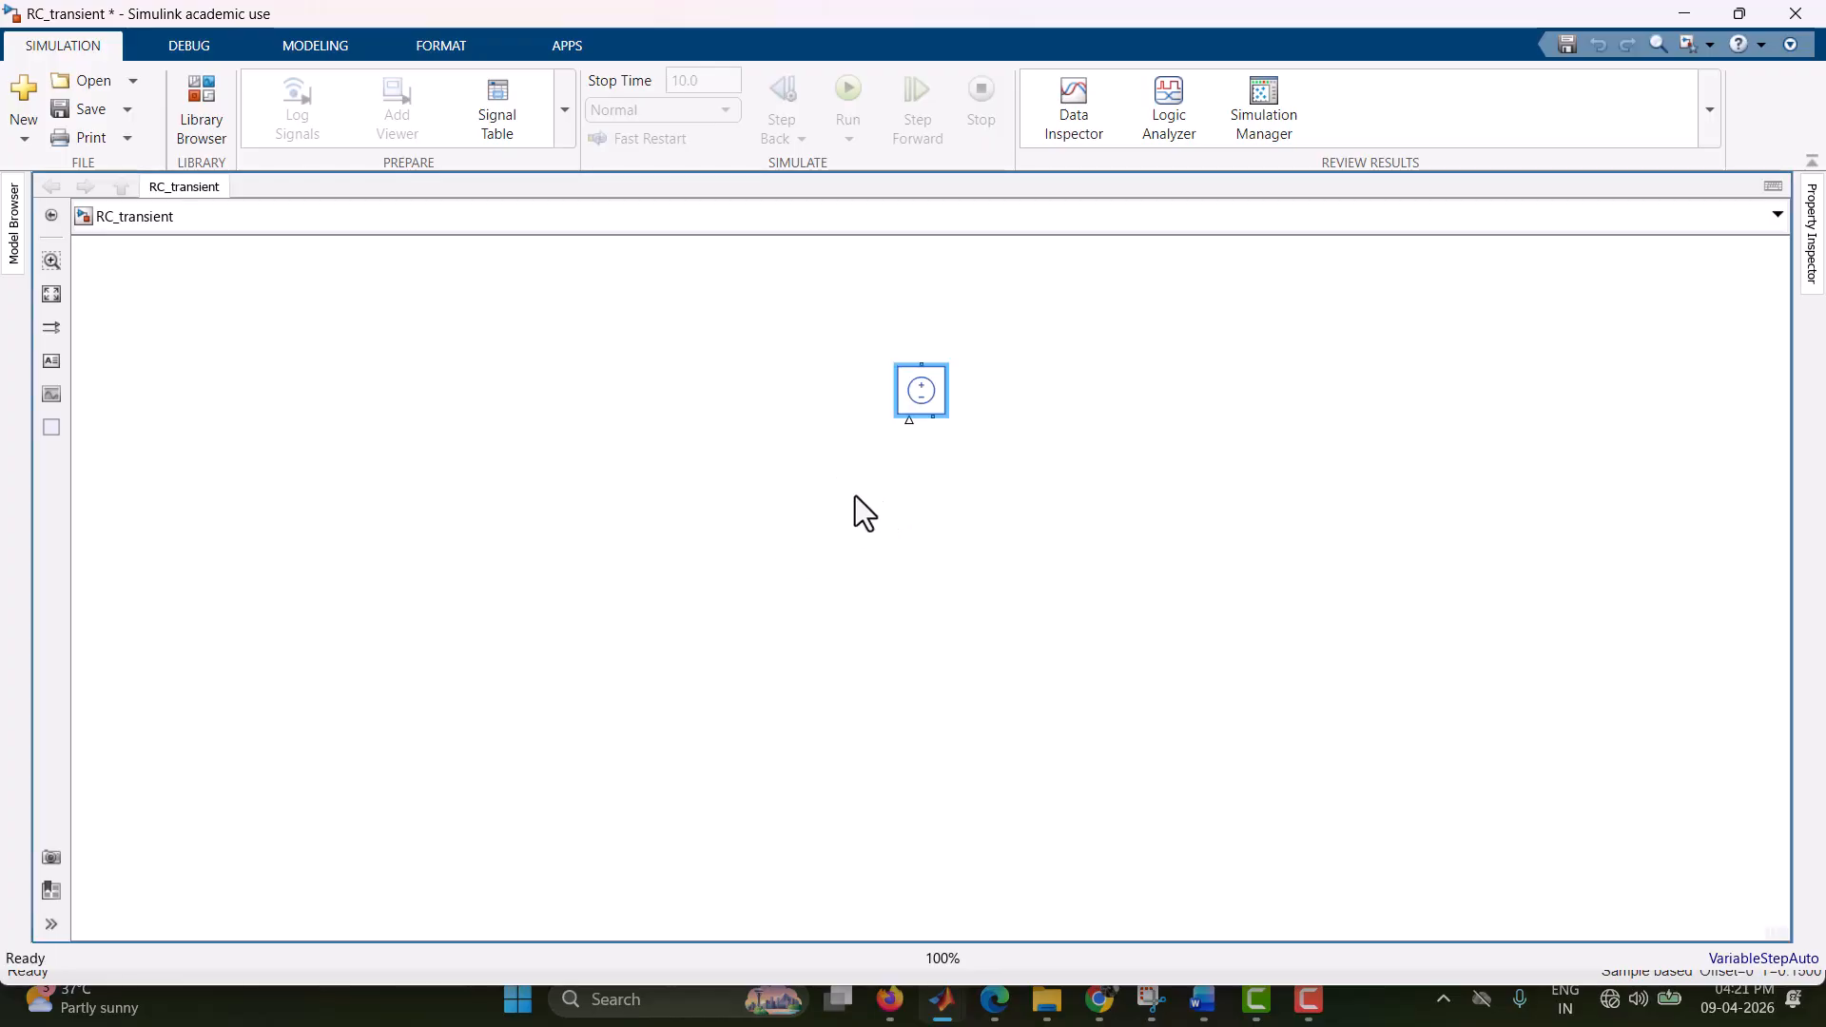
pyautogui.moveTo(913, 391); pyautogui.dragTo(547, 528)
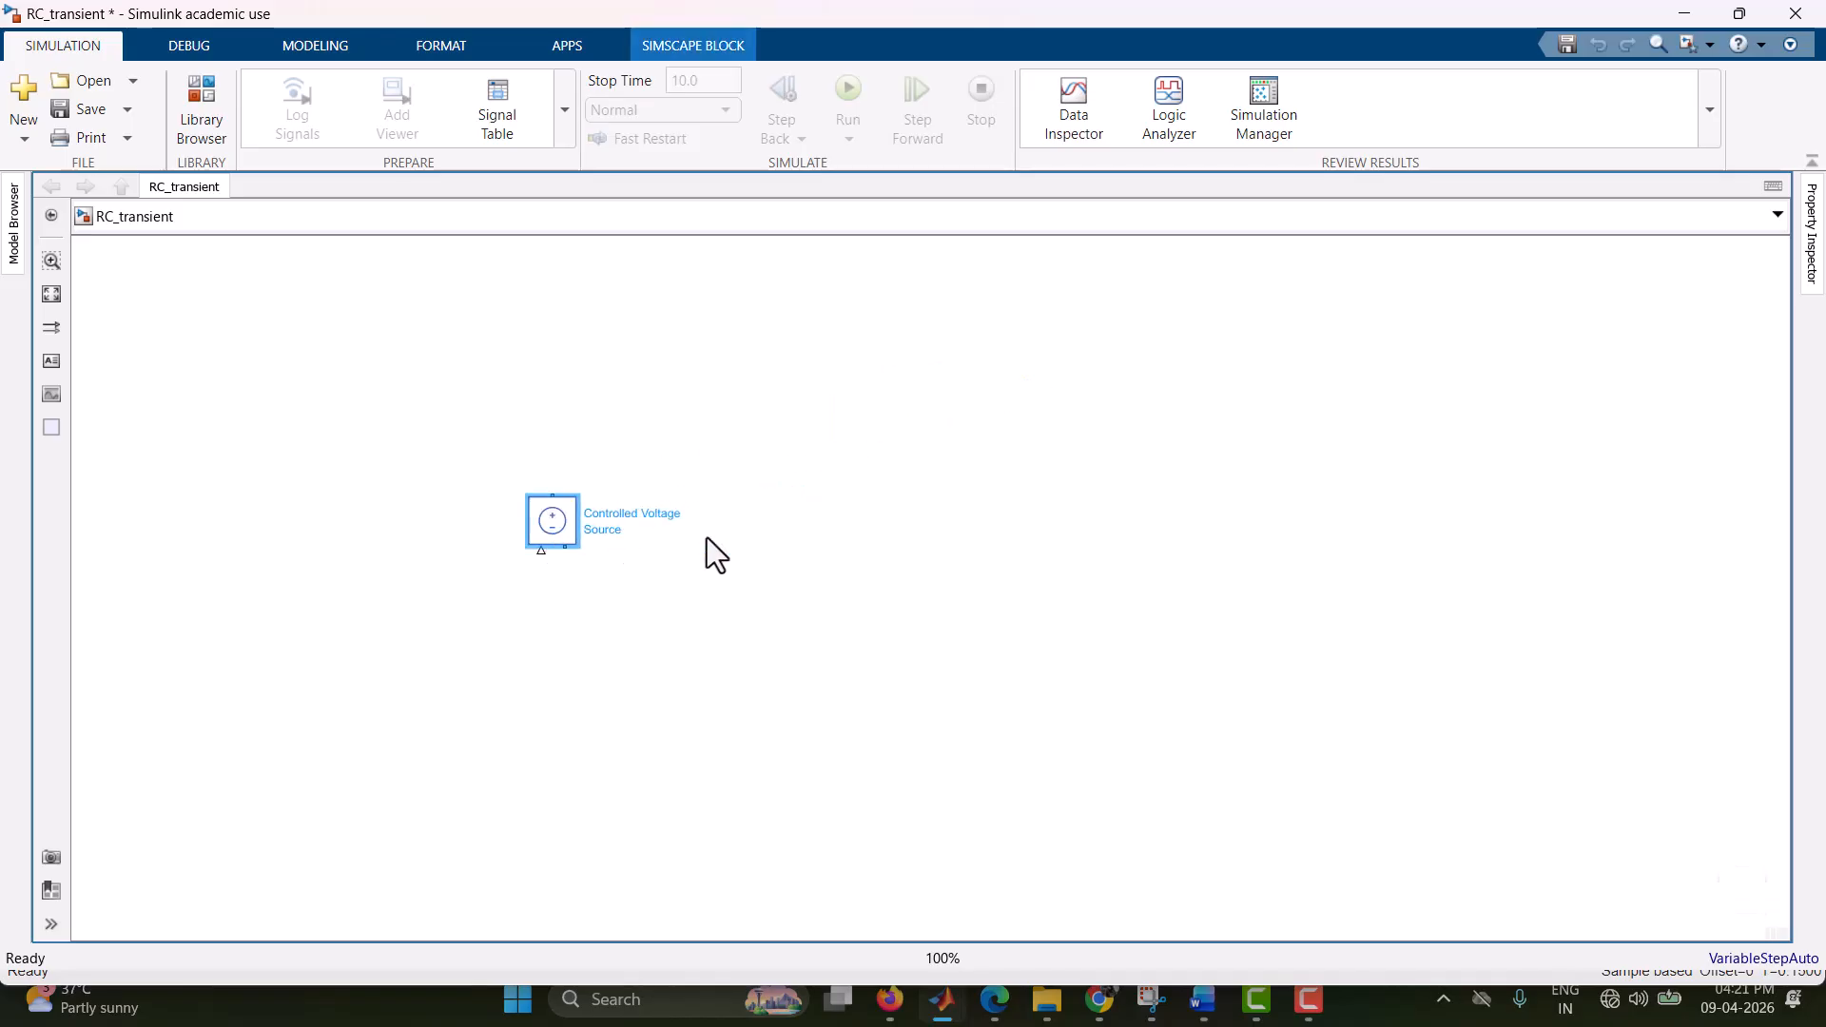
# - Add a Resistor from the Simscape Foundation Library and place it above and to the right of the voltage source
pyautogui.doubleClick(852, 454)
pyautogui.write('resistor')
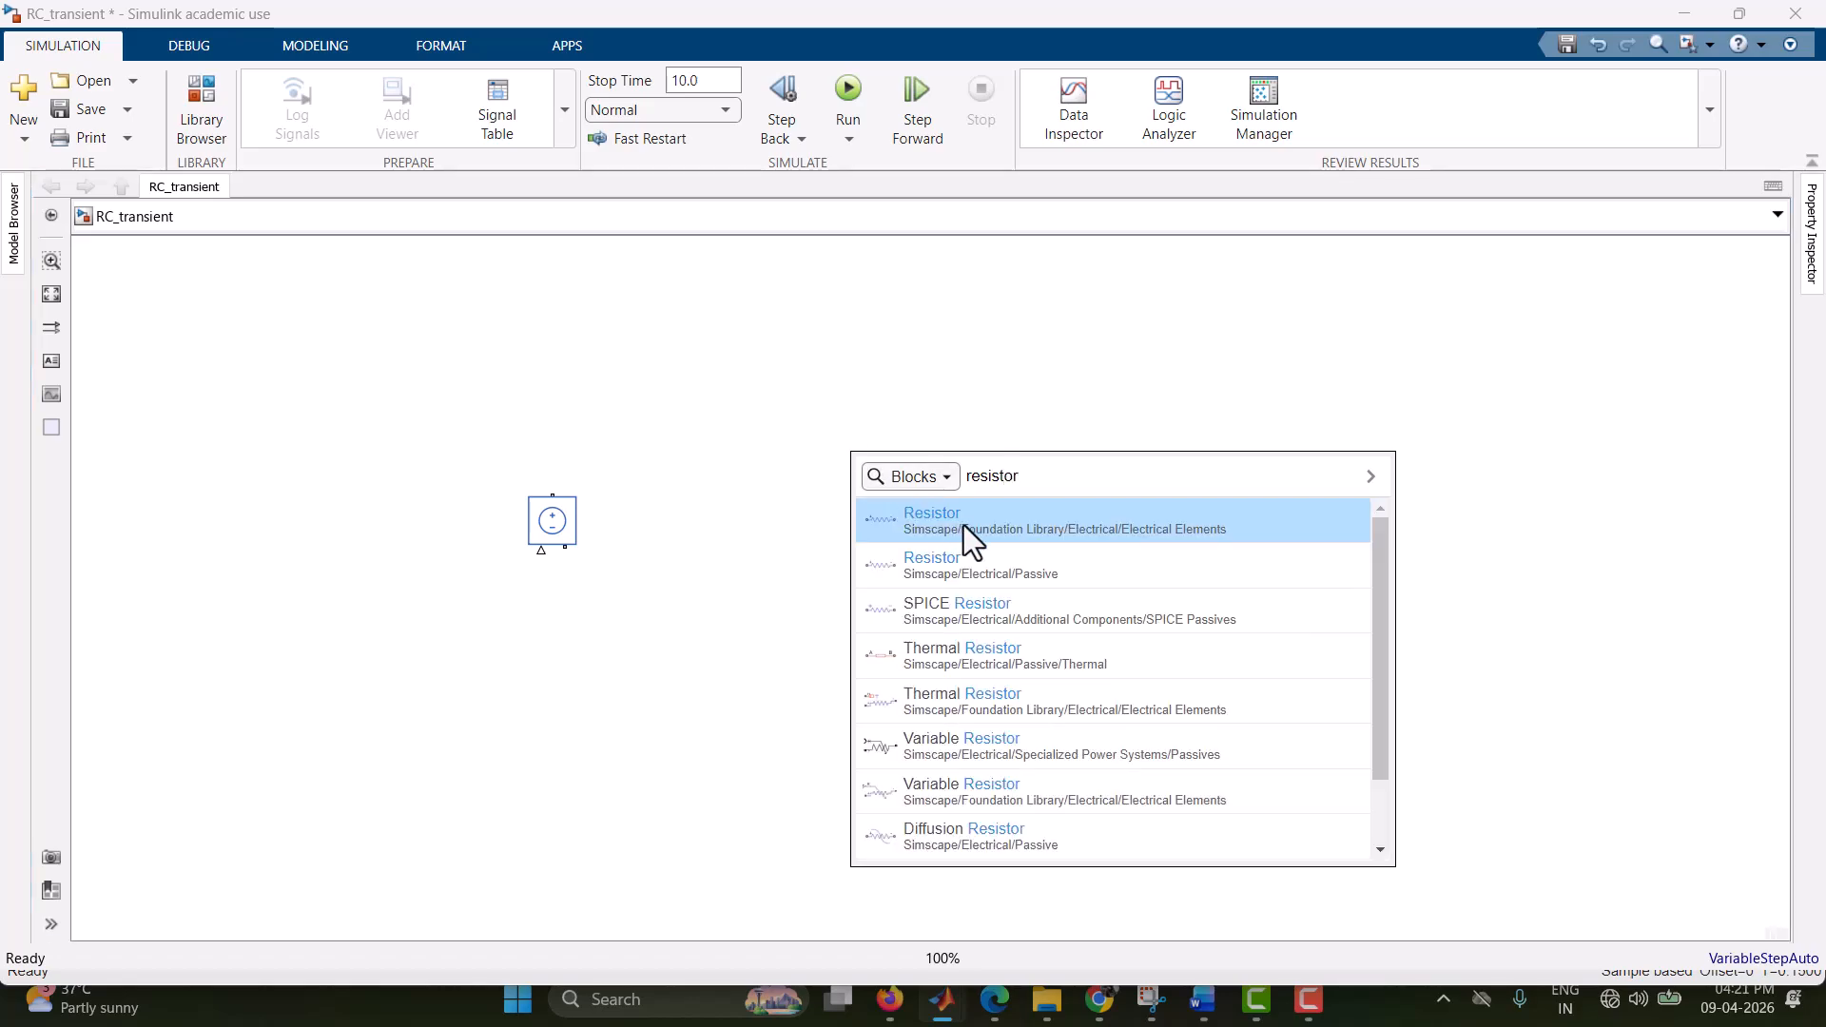
pyautogui.click(961, 525)
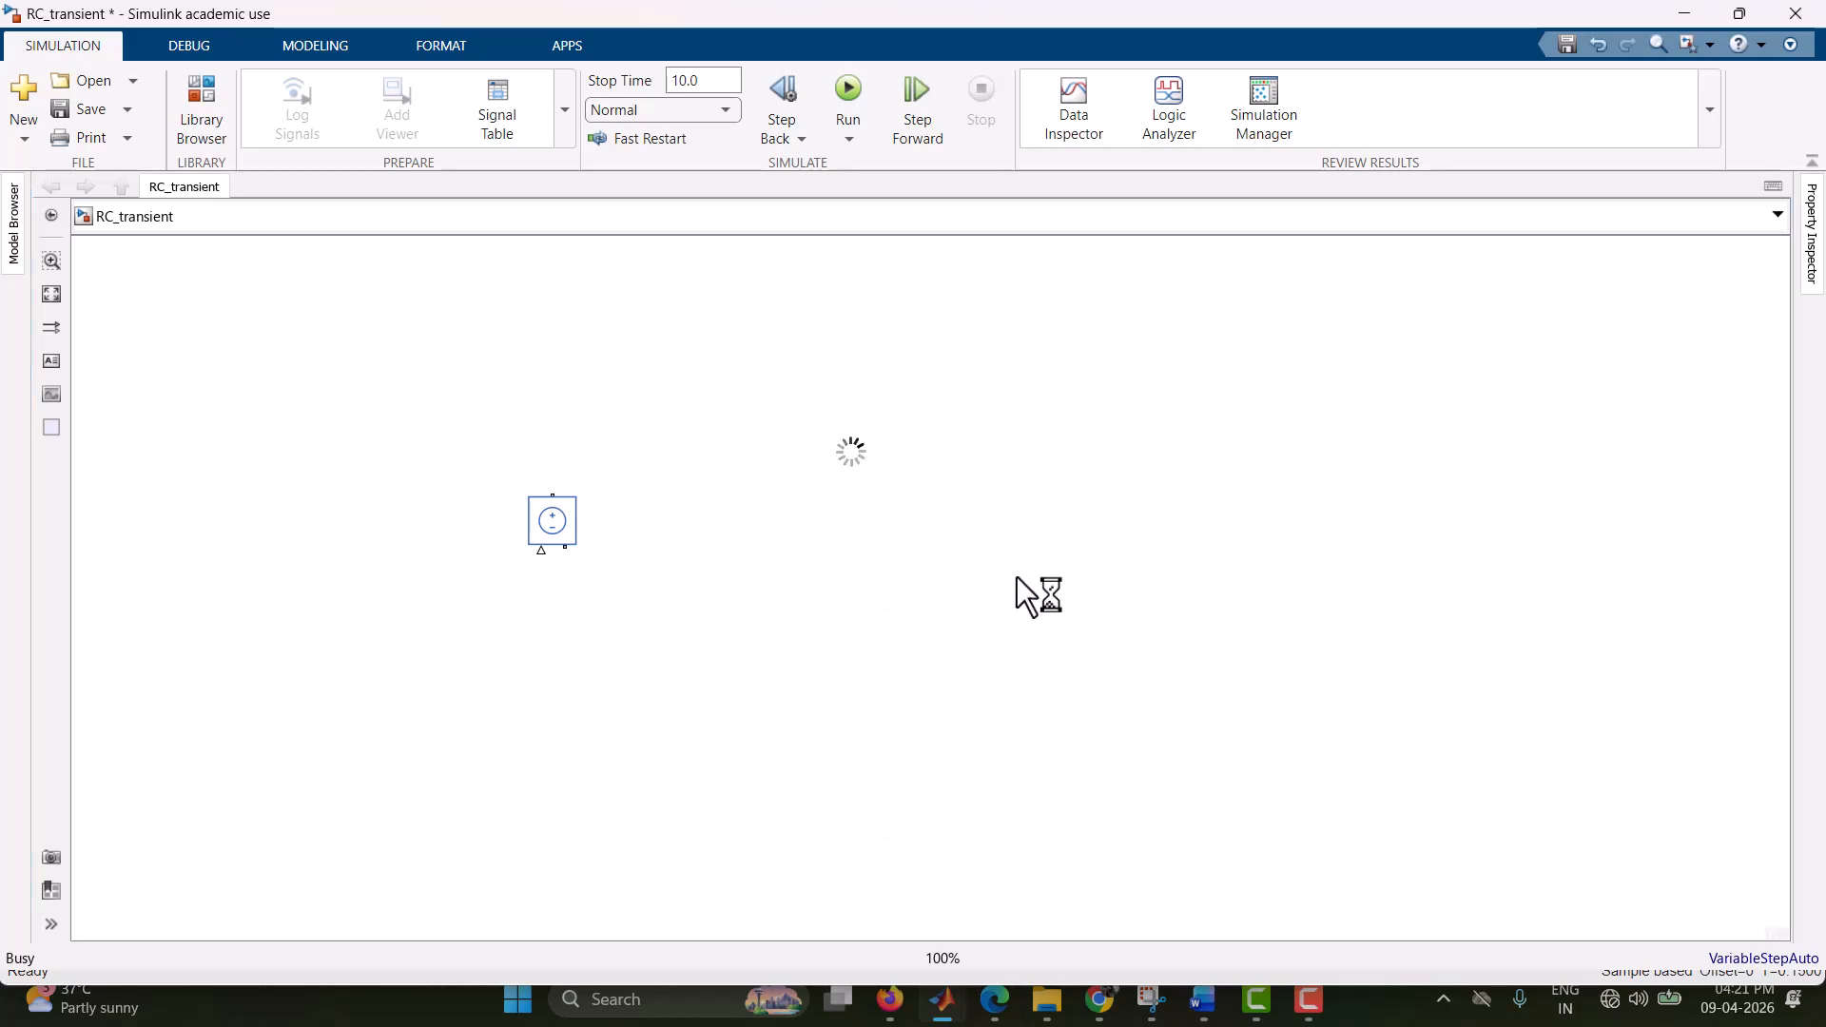
pyautogui.moveTo(854, 454); pyautogui.dragTo(779, 418)
# - Add a Capacitor, rotate it to stand vertically, and place it right of the resistor, level with the voltage source
pyautogui.click(892, 529)
pyautogui.doubleClick(916, 540)
pyautogui.write('ca')
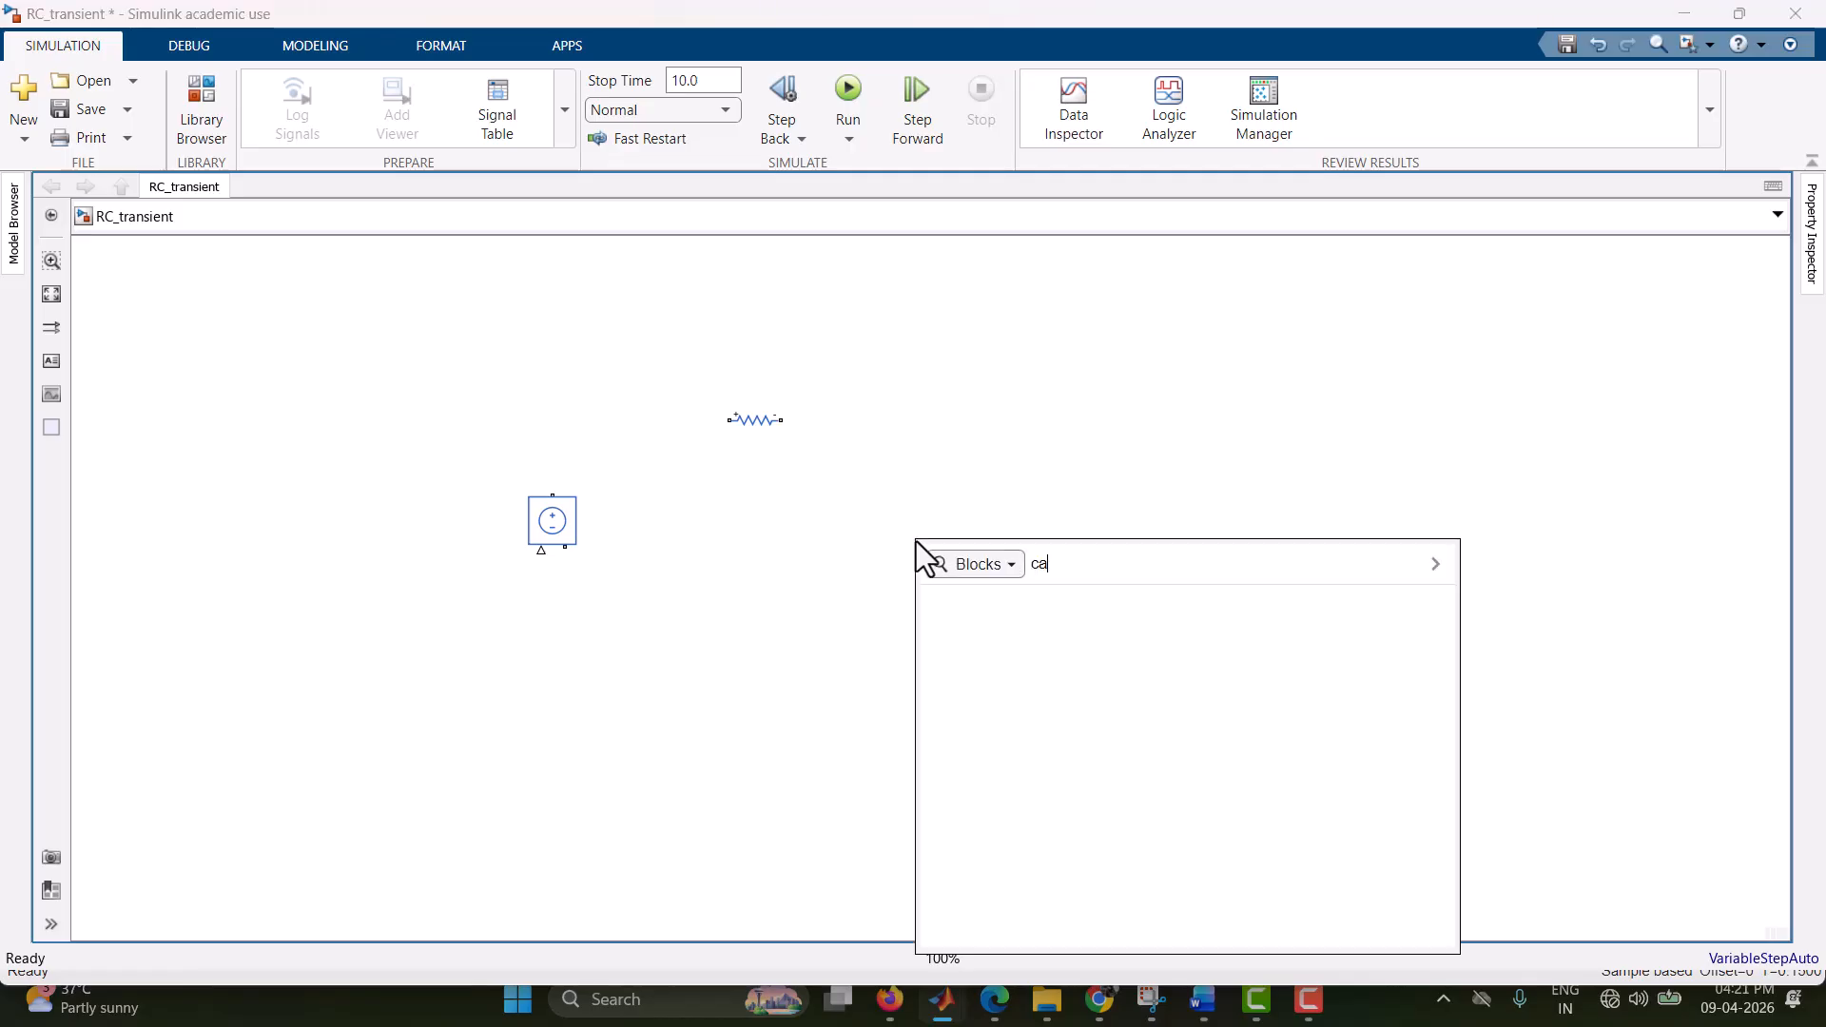
pyautogui.write('pa')
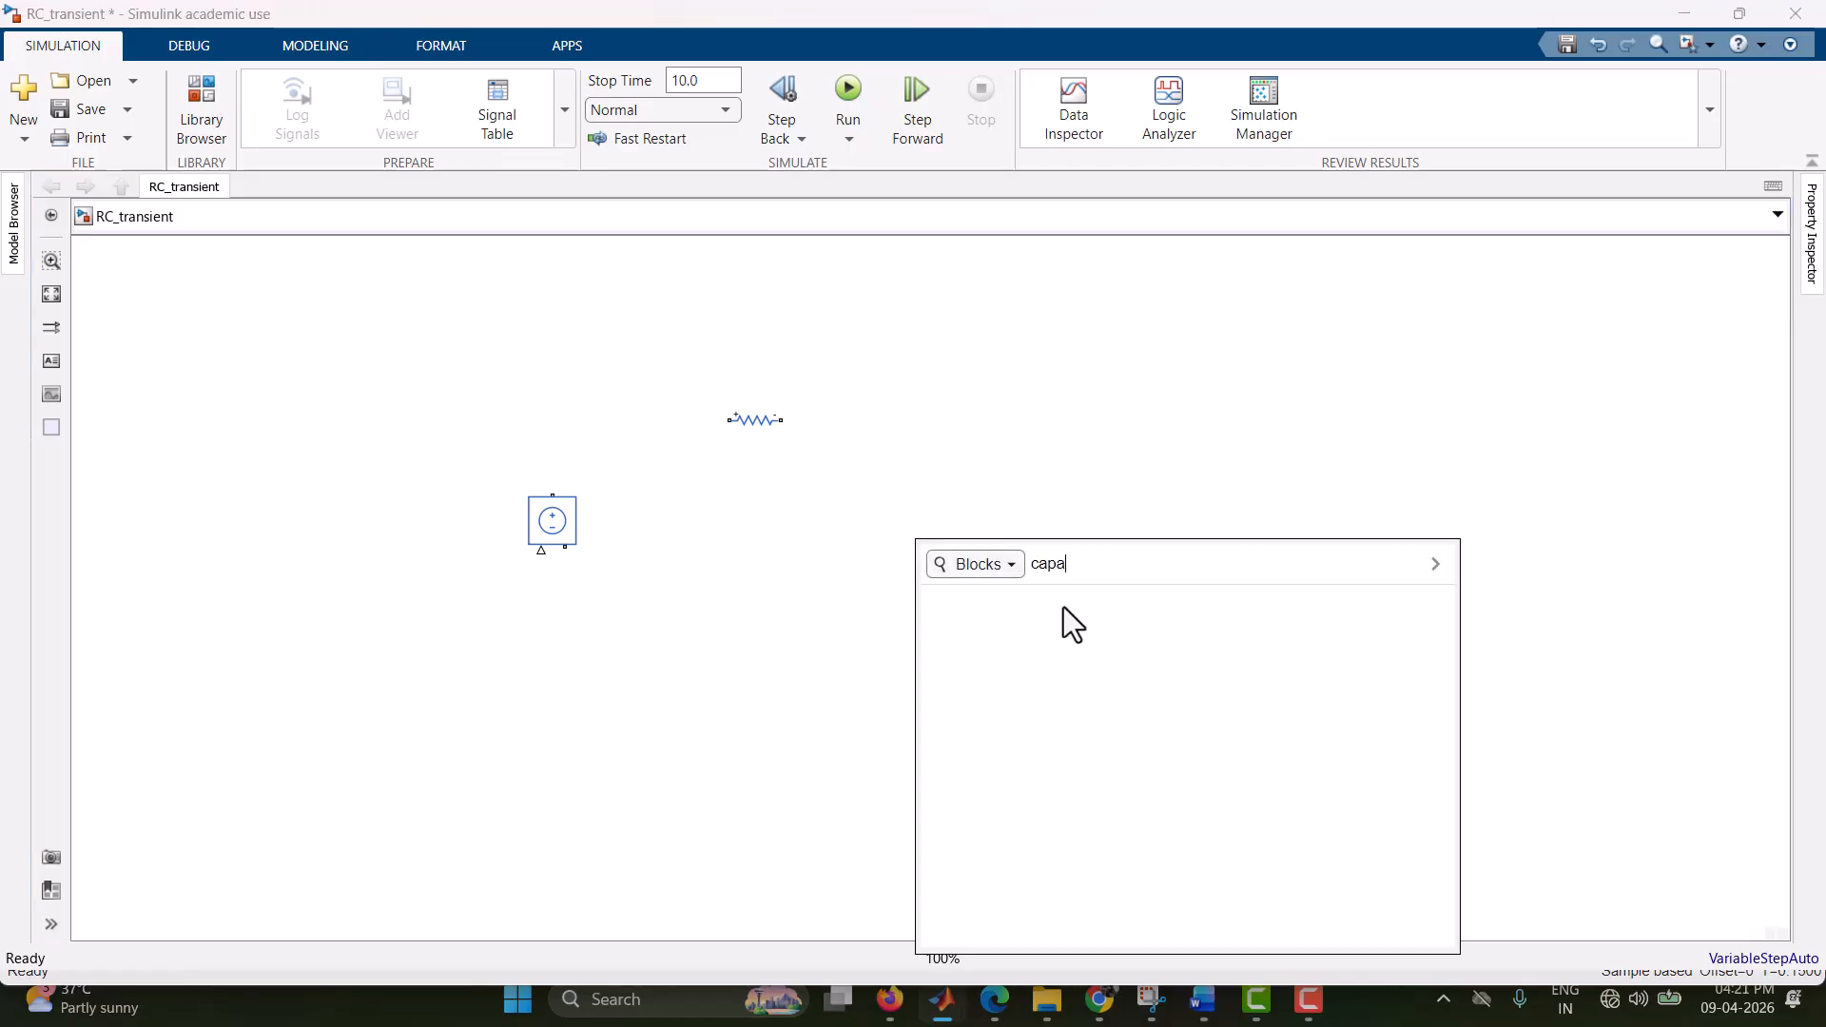
pyautogui.click(1070, 609)
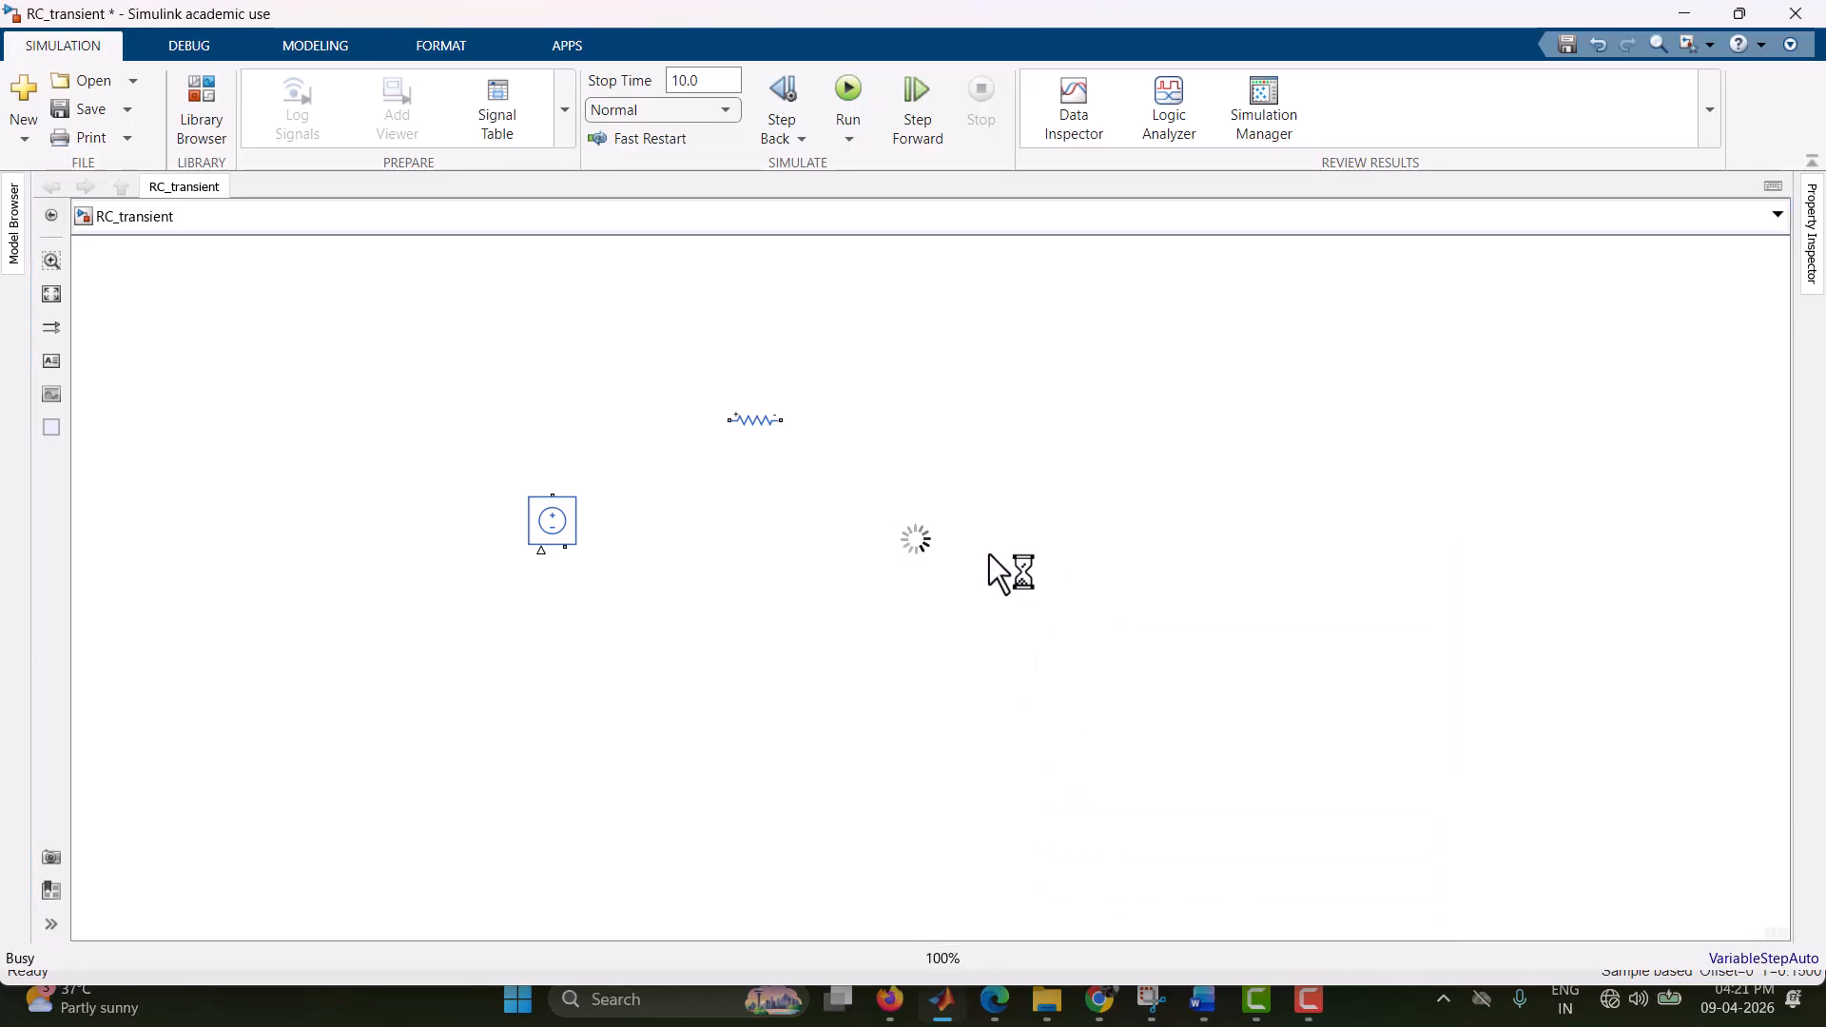
pyautogui.moveTo(907, 537); pyautogui.dragTo(985, 527)
pyautogui.hotkey('ctrl', 'r')
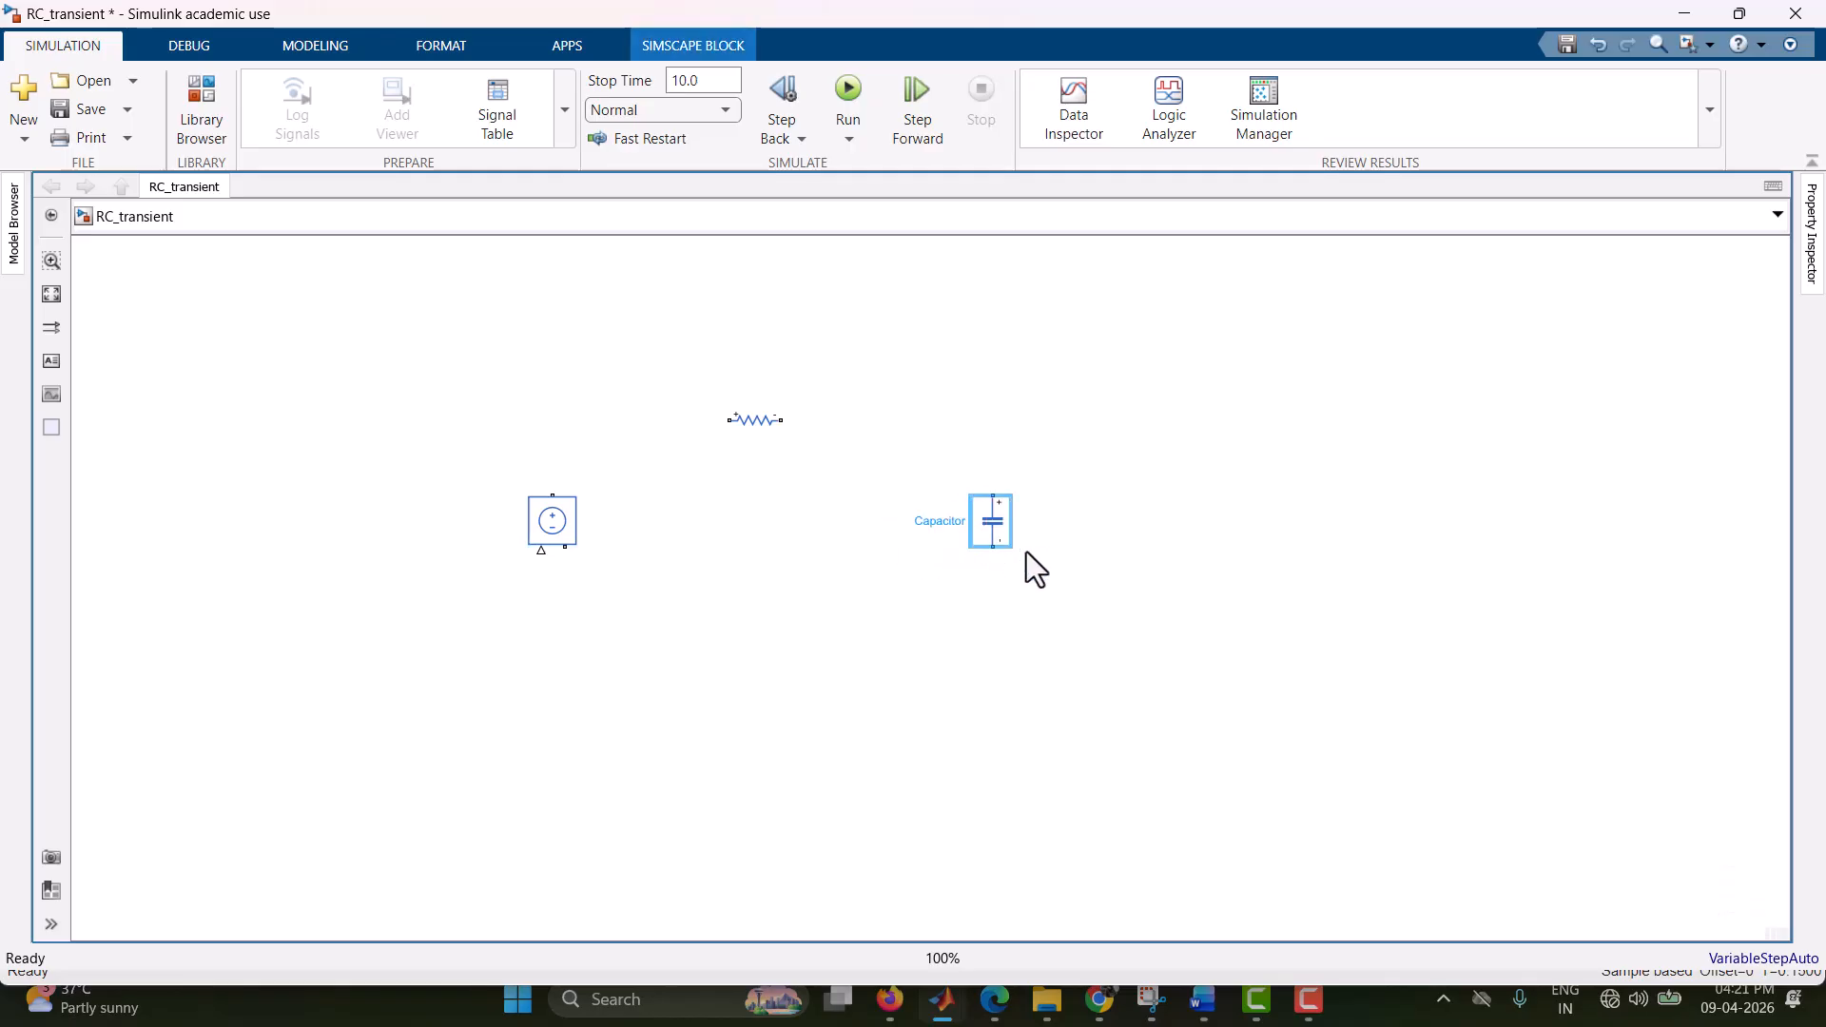
pyautogui.moveTo(991, 523); pyautogui.dragTo(1000, 525)
# - Add a Voltage Sensor from the Simscape Foundation Library above the resistor and rotate it to lie parallel to the resistor
pyautogui.doubleClick(688, 690)
pyautogui.write('voltage')
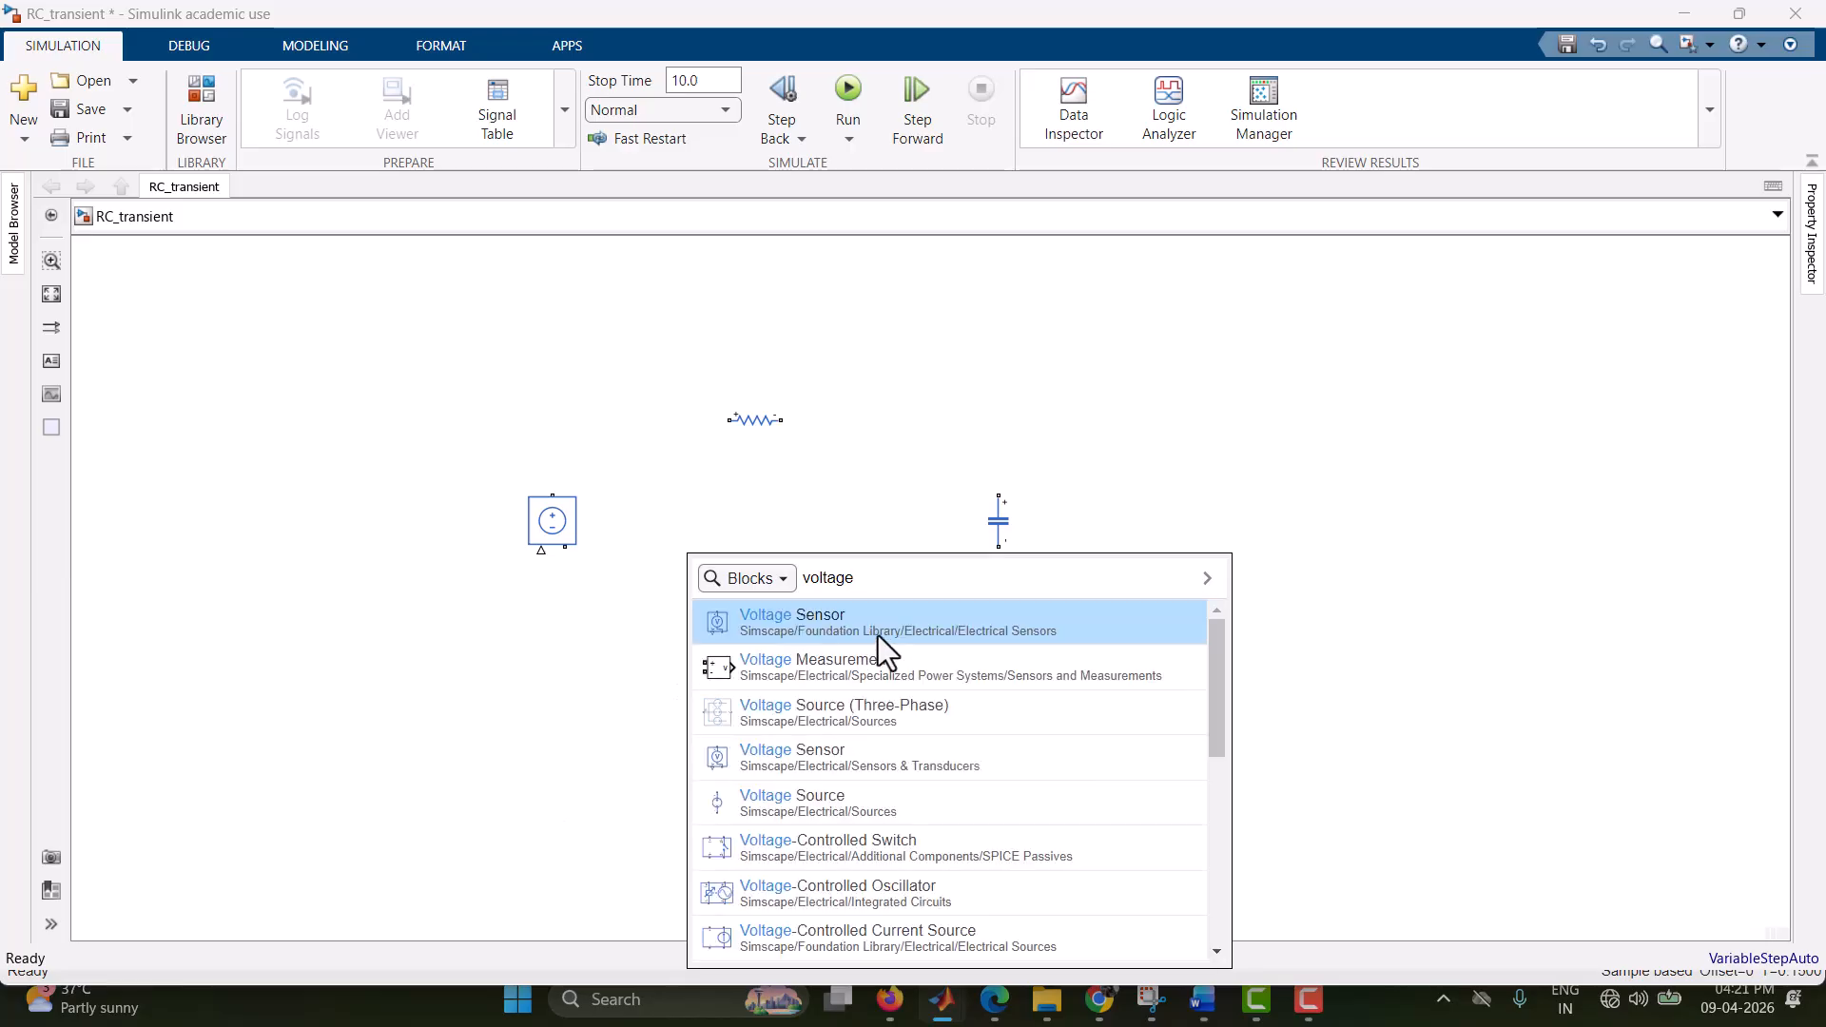
pyautogui.click(877, 633)
pyautogui.moveTo(689, 702); pyautogui.dragTo(765, 329)
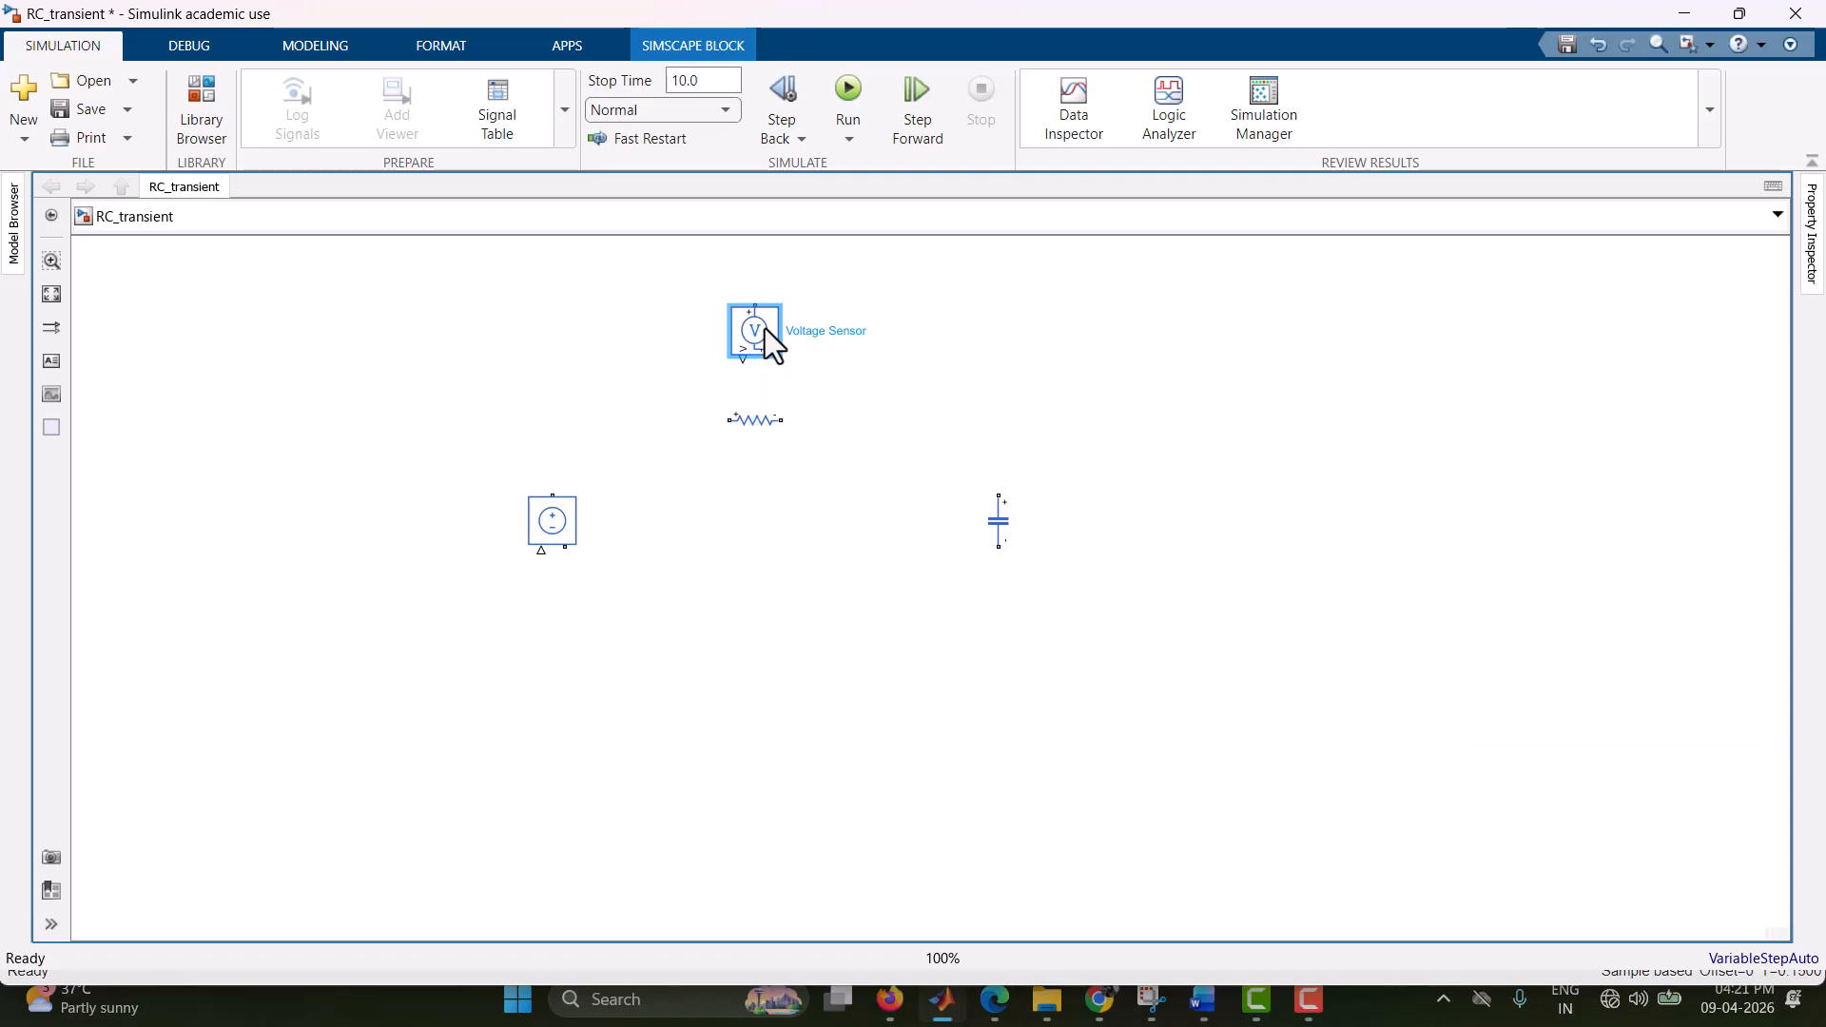
pyautogui.hotkey('ctrl', 'r')
pyautogui.hotkey('ctrl', 'r')
pyautogui.hotkey('ctrl', 'r')
# - Copy the Voltage Sensor to the right of the capacitor and rotate the copy upright
pyautogui.moveTo(761, 333); pyautogui.dragTo(1112, 522)
pyautogui.hotkey('ctrl', 'r')
pyautogui.click(1117, 665)
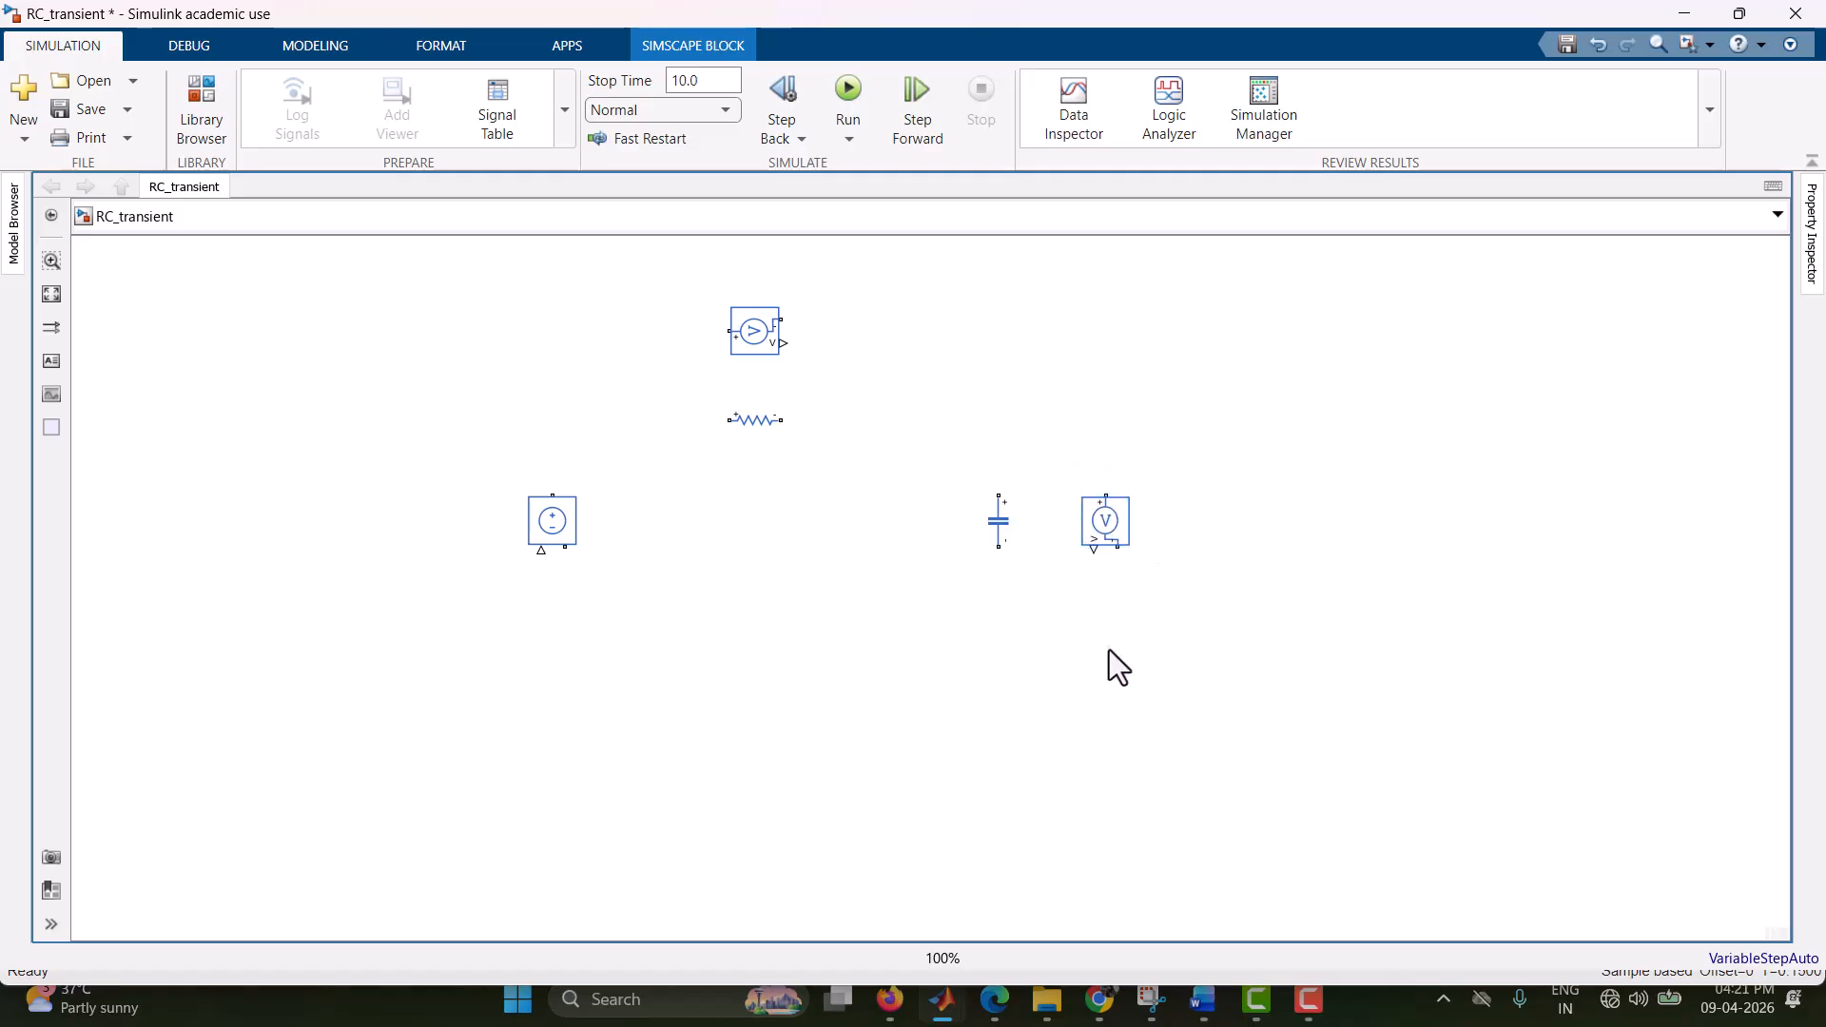
pyautogui.click(998, 525)
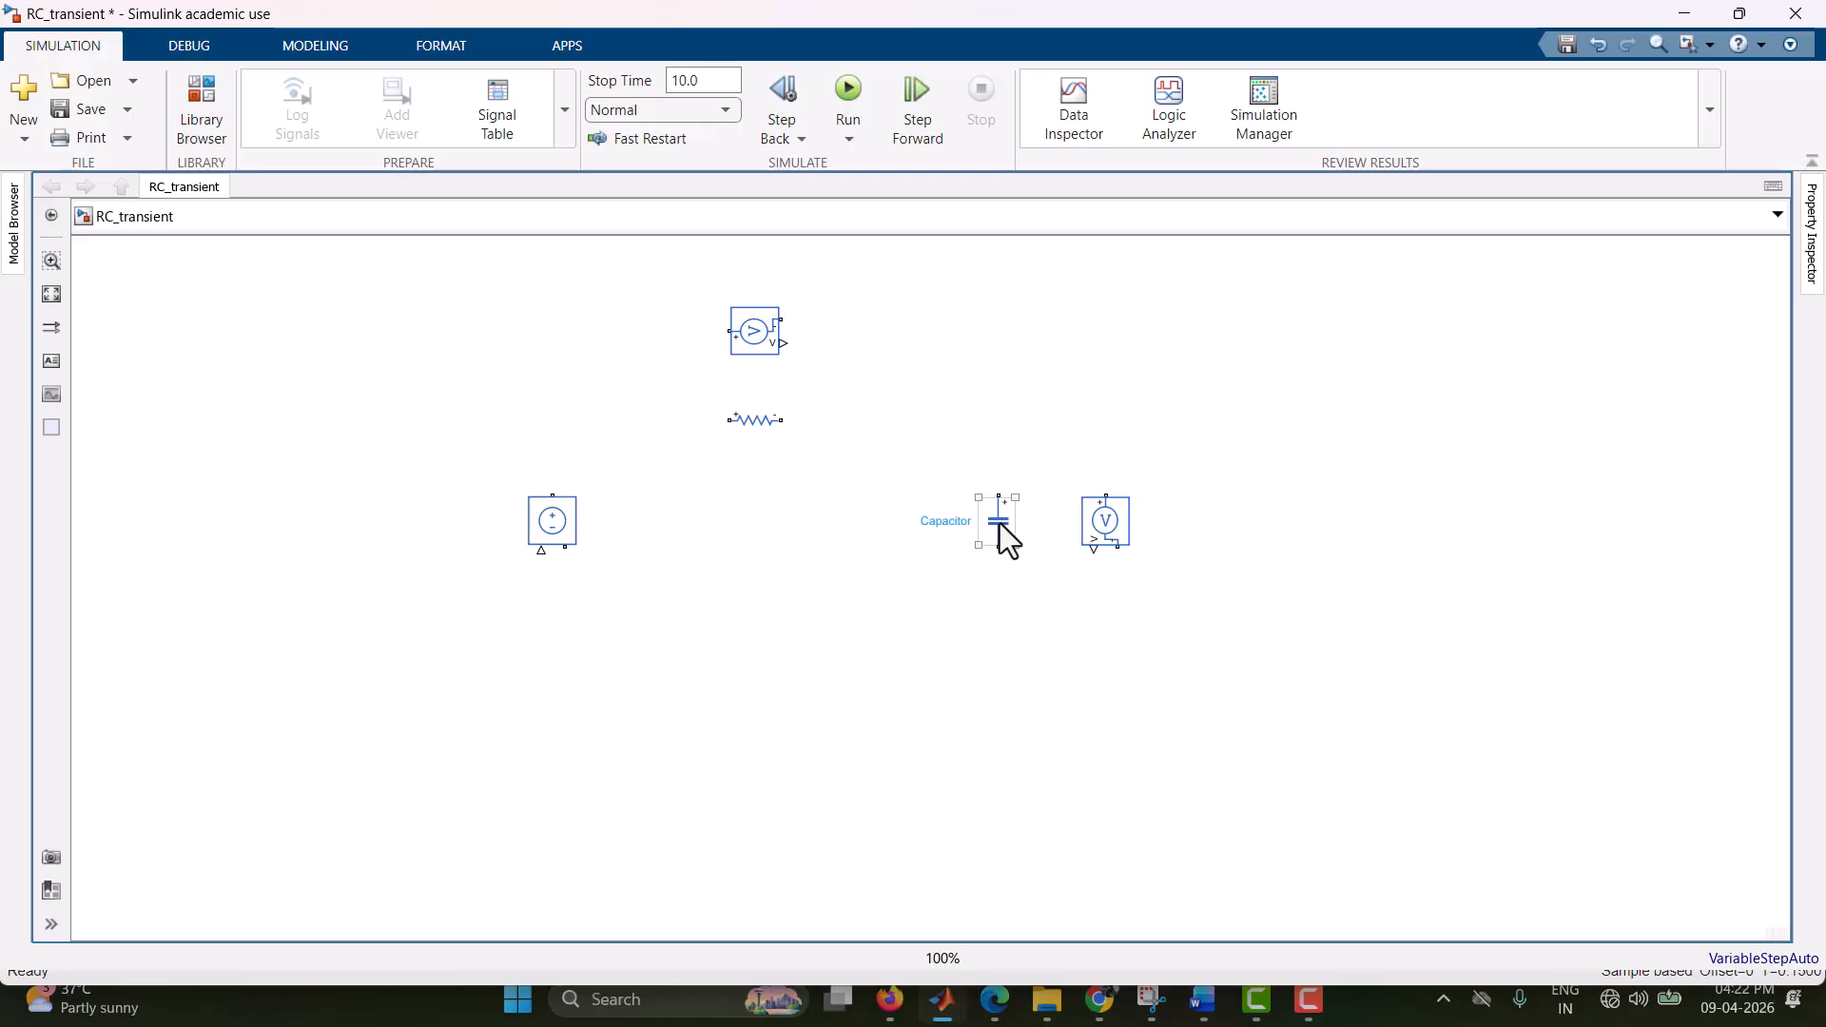
# - Add a Step block and place it below and to the left of the controlled voltage source
pyautogui.click(595, 698)
pyautogui.write('s')
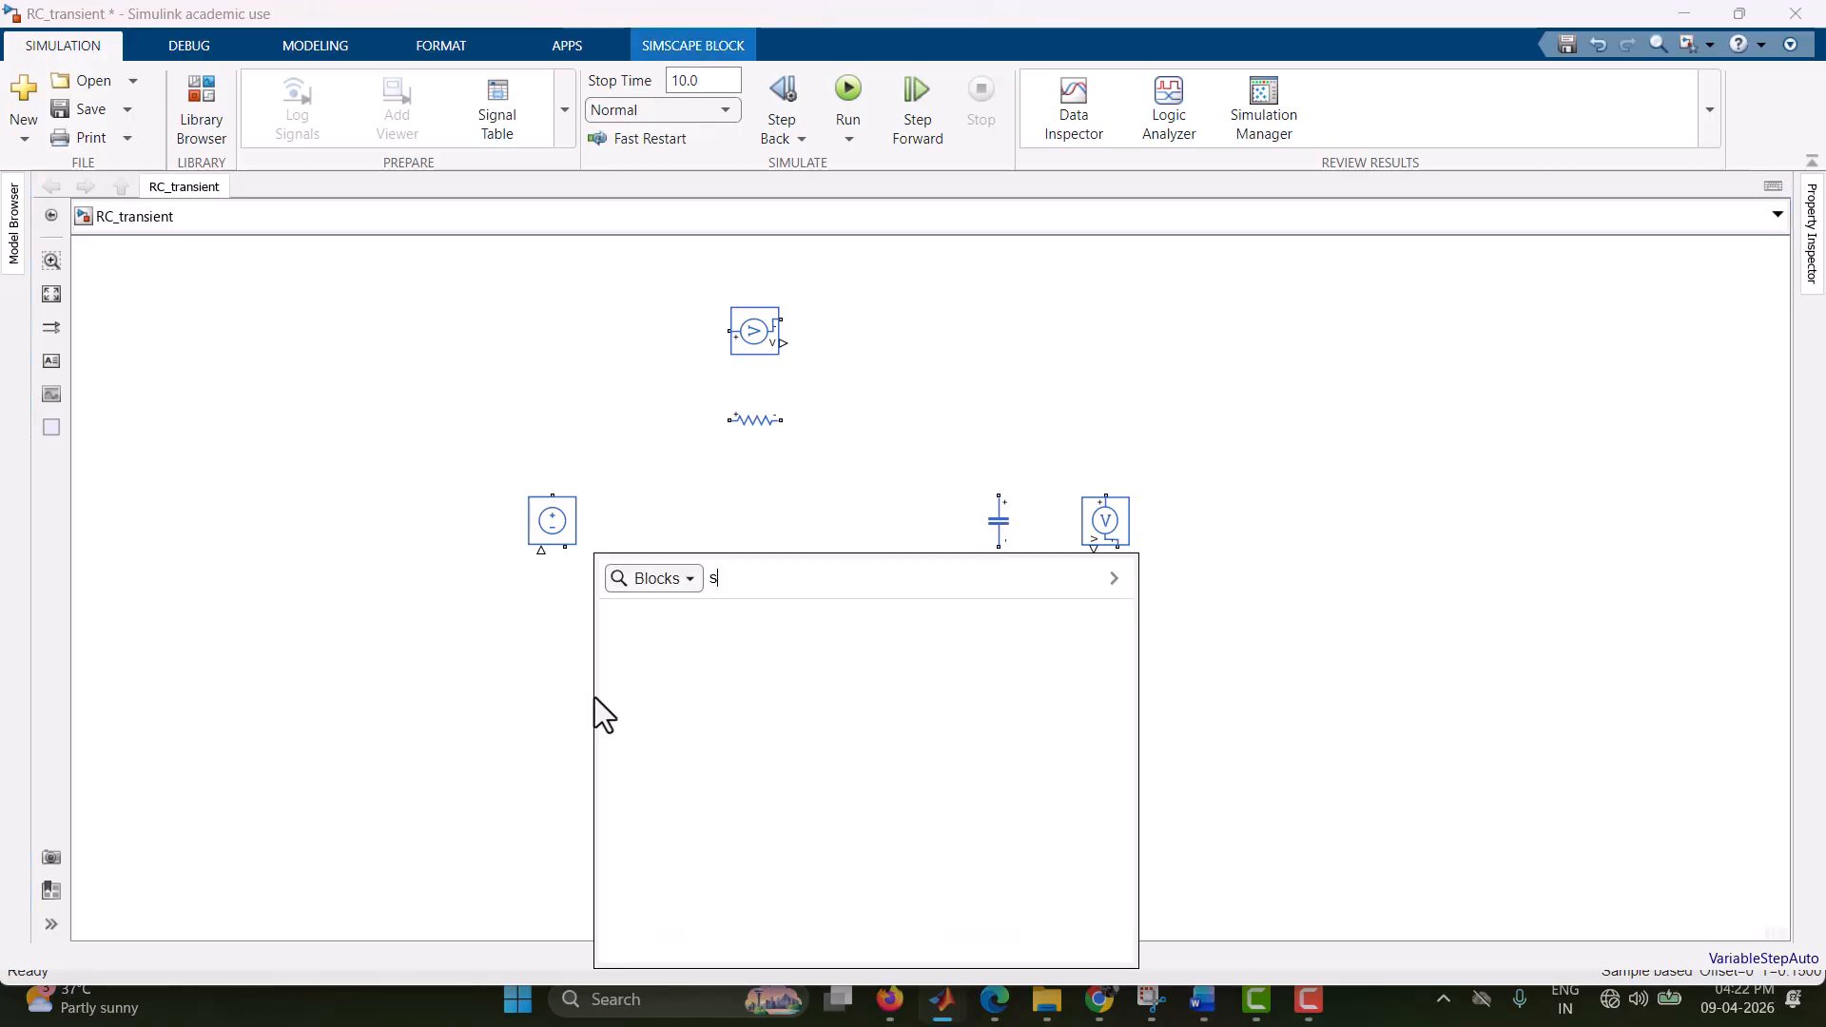
pyautogui.write('tep')
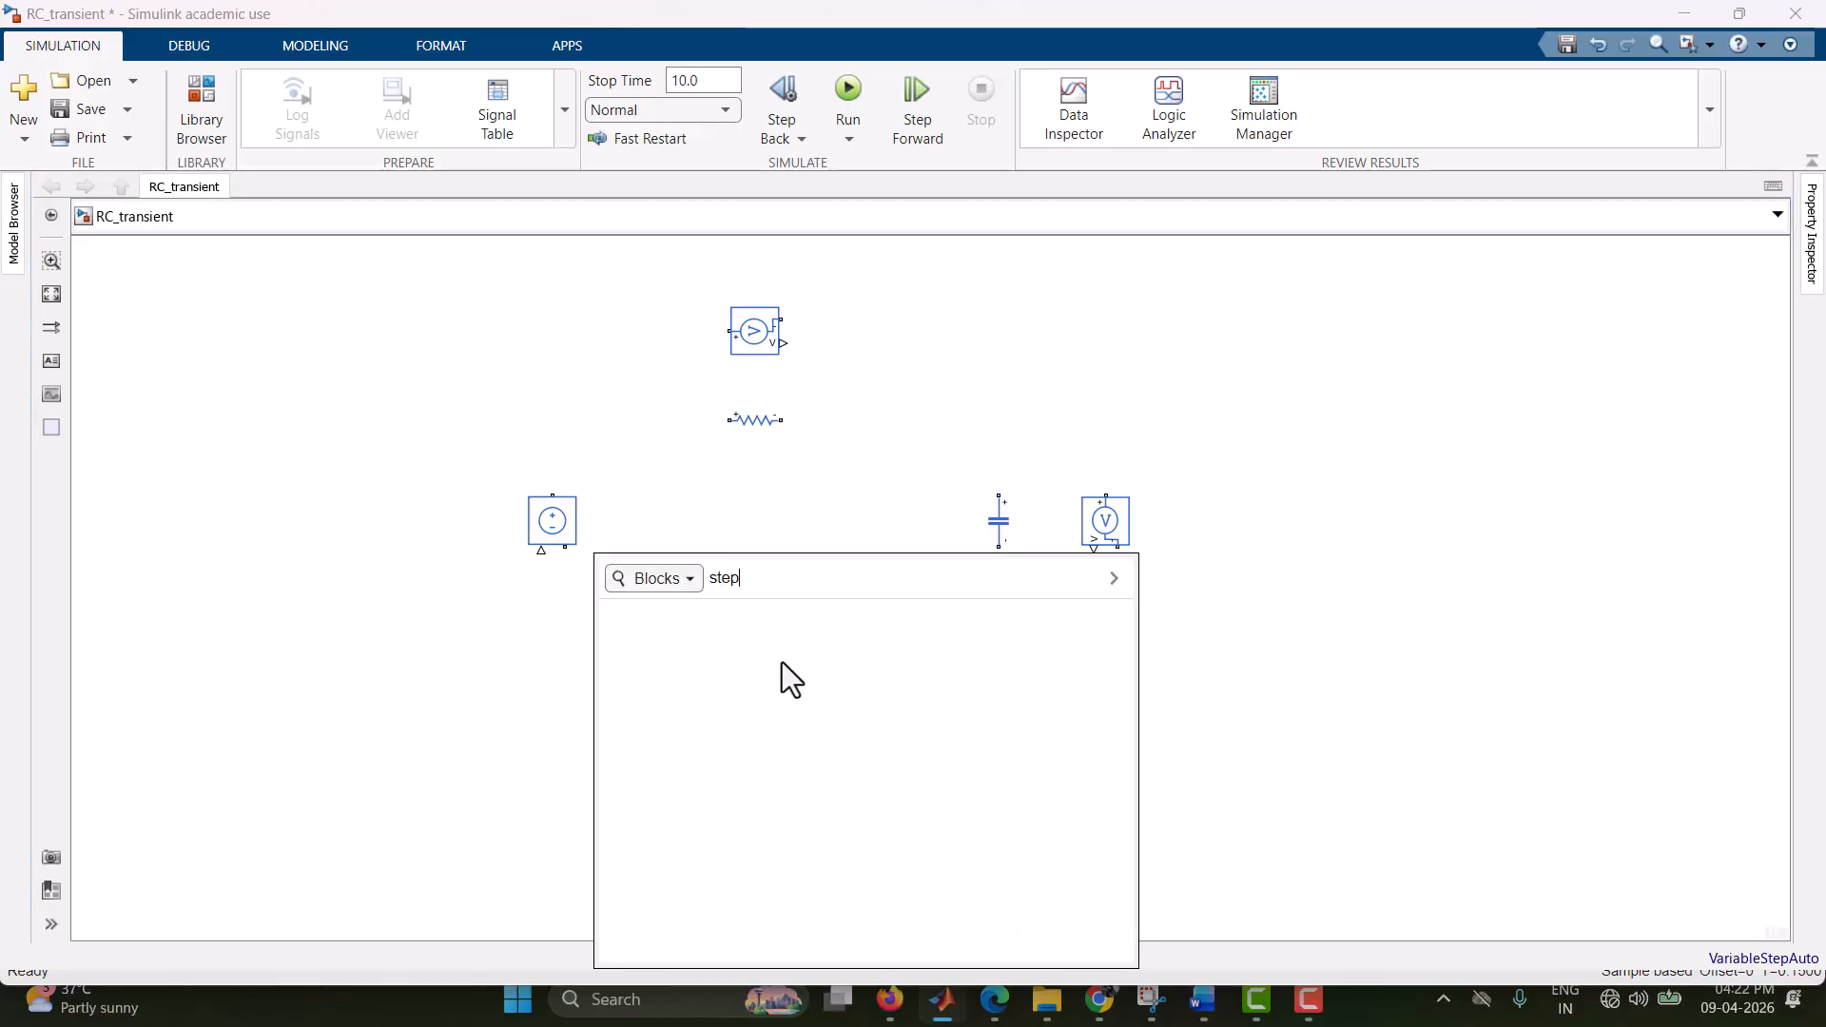
pyautogui.click(704, 625)
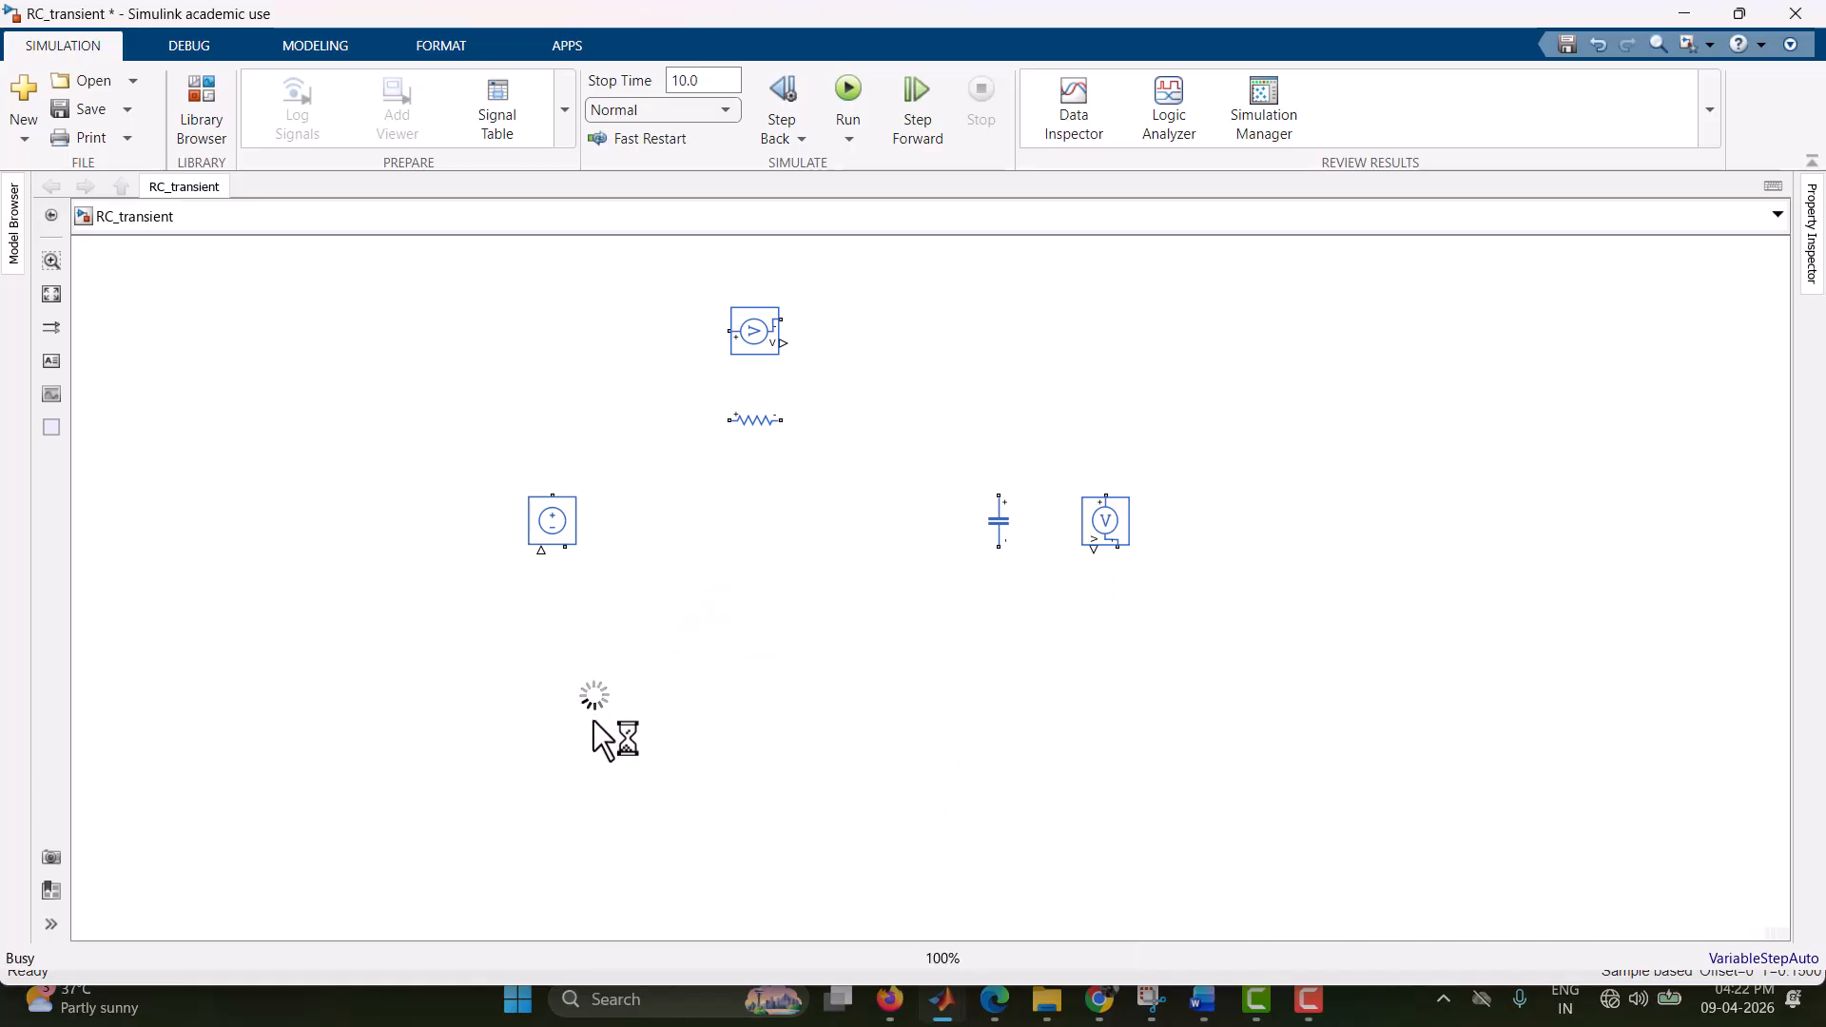
pyautogui.moveTo(596, 697); pyautogui.dragTo(388, 648)
# - Add a Simulink-PS Converter beside the Step block and wire the Step through it to the voltage source's control input
pyautogui.click(561, 700)
pyautogui.write('s')
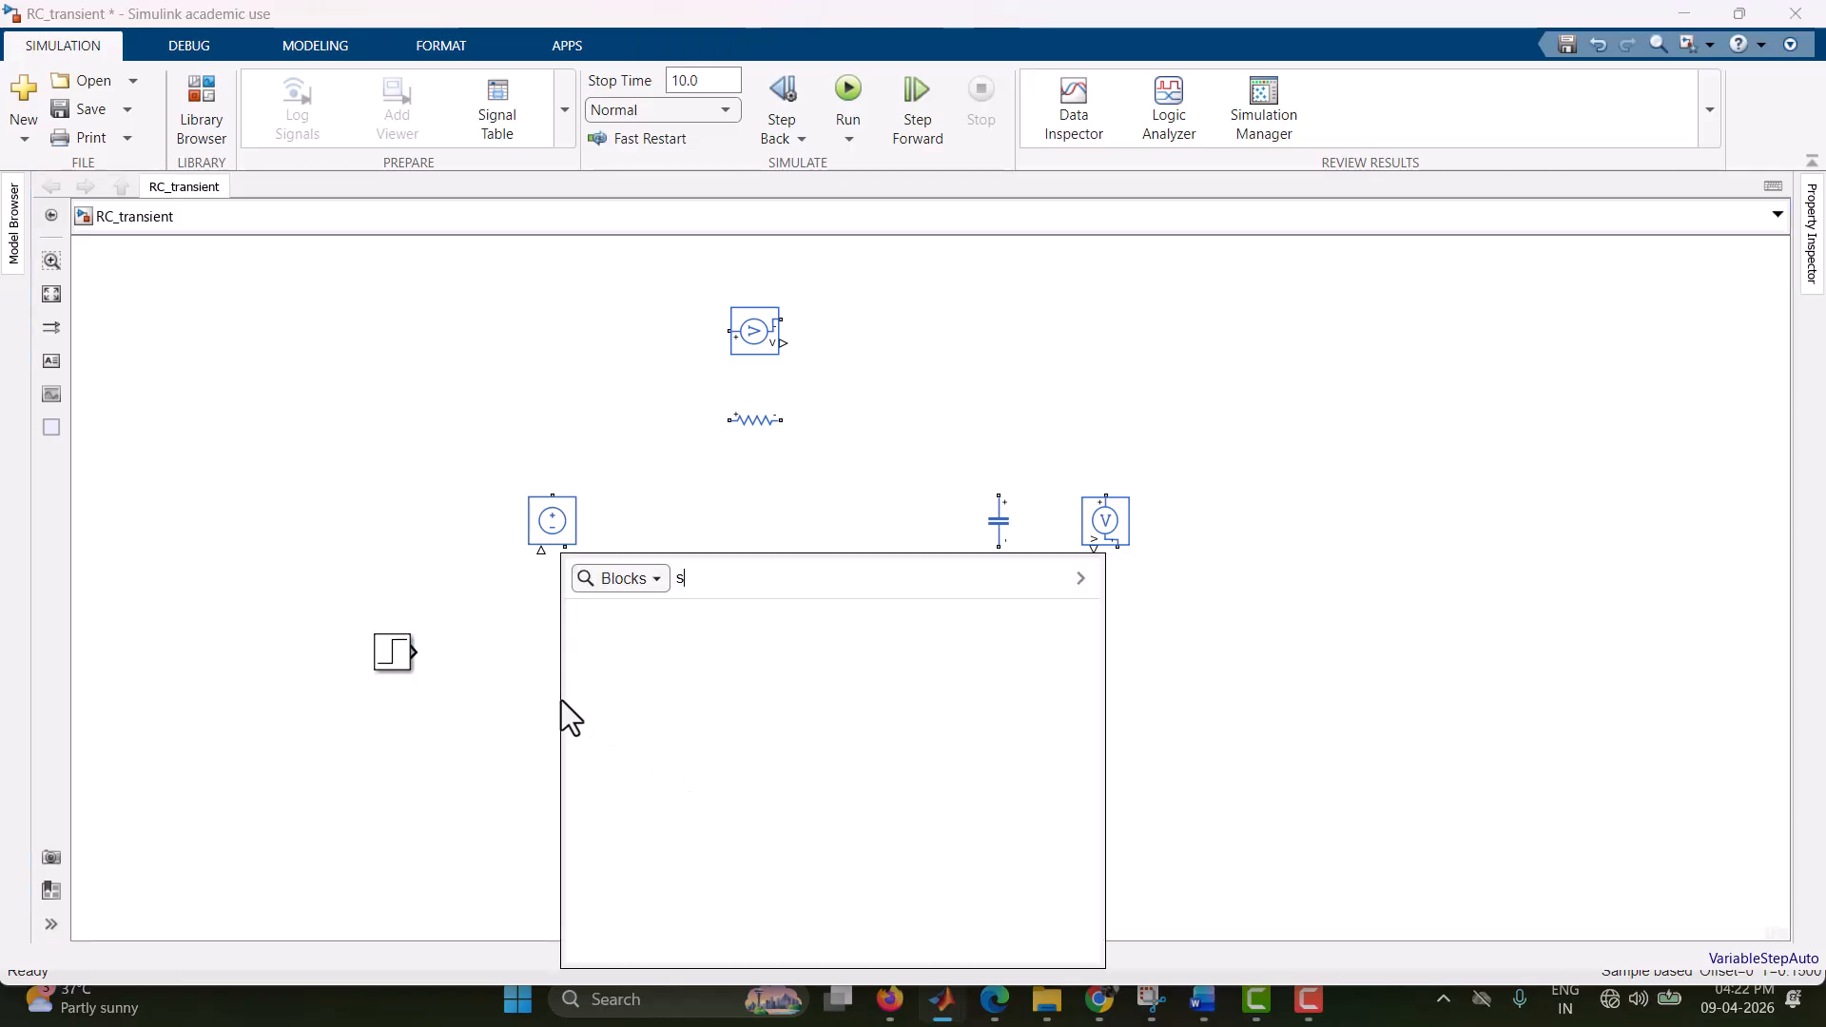
pyautogui.write('imuli')
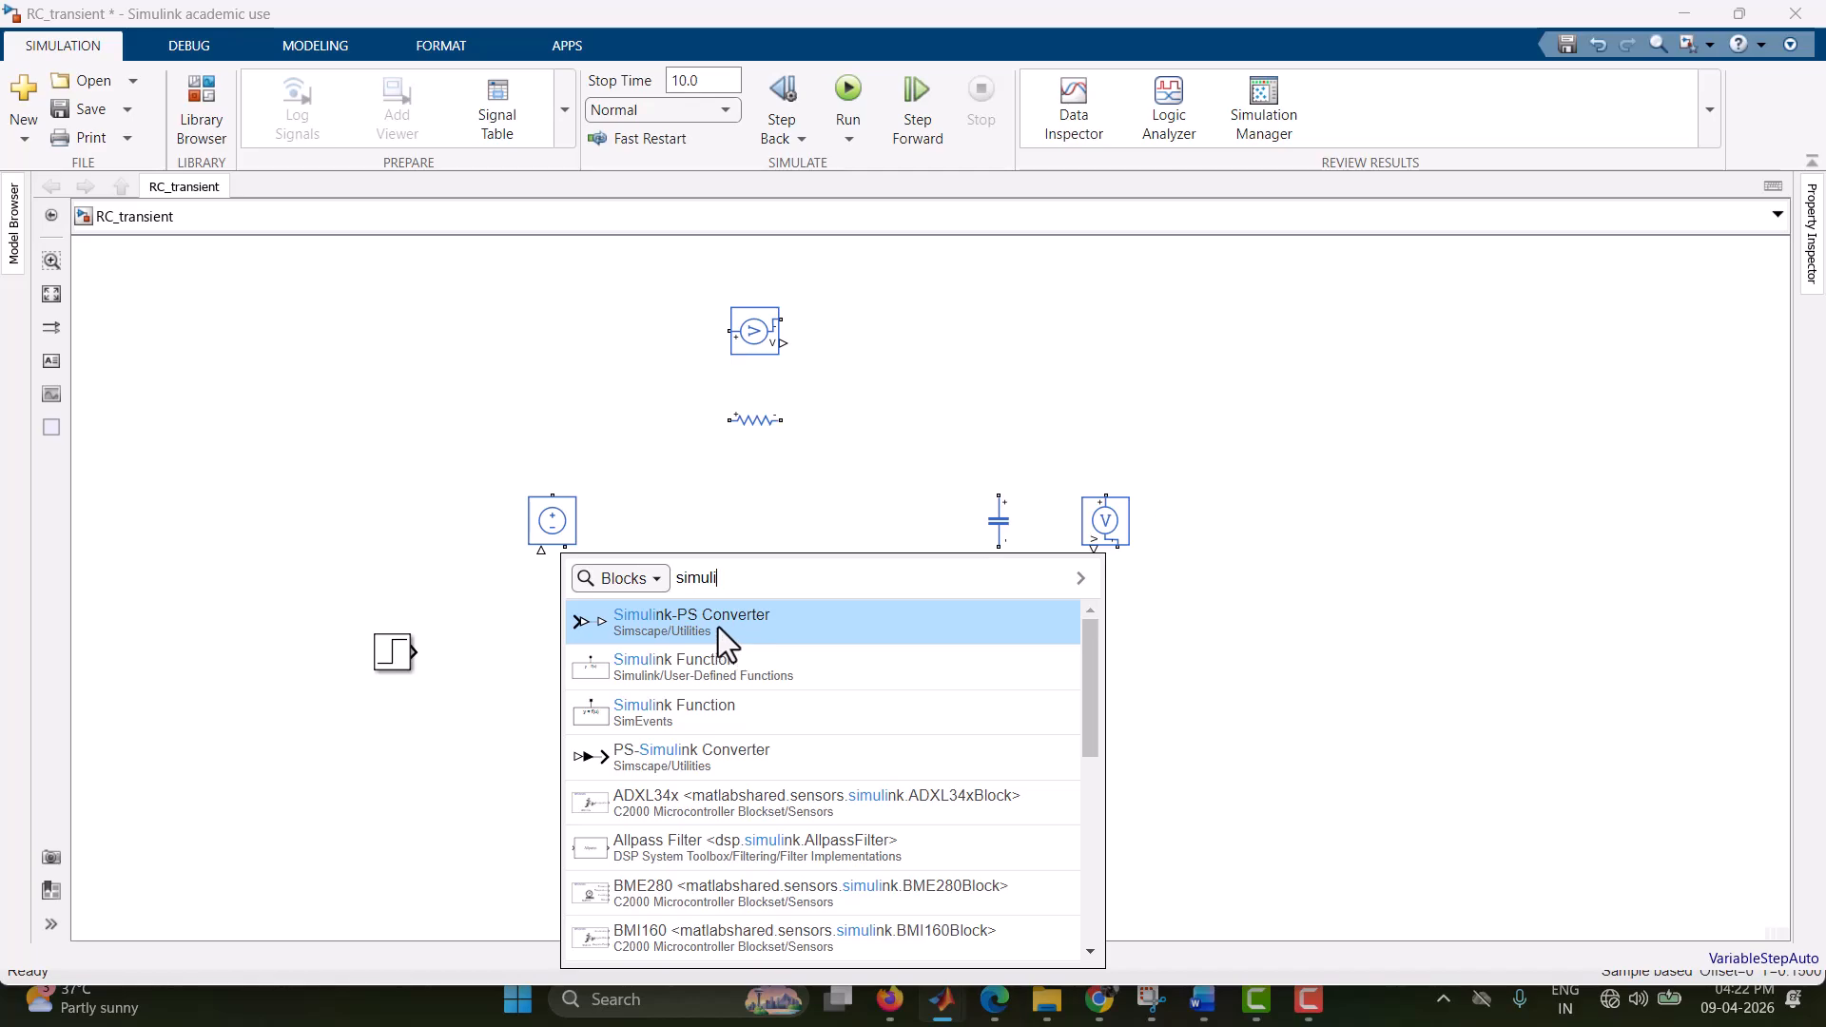
pyautogui.click(710, 624)
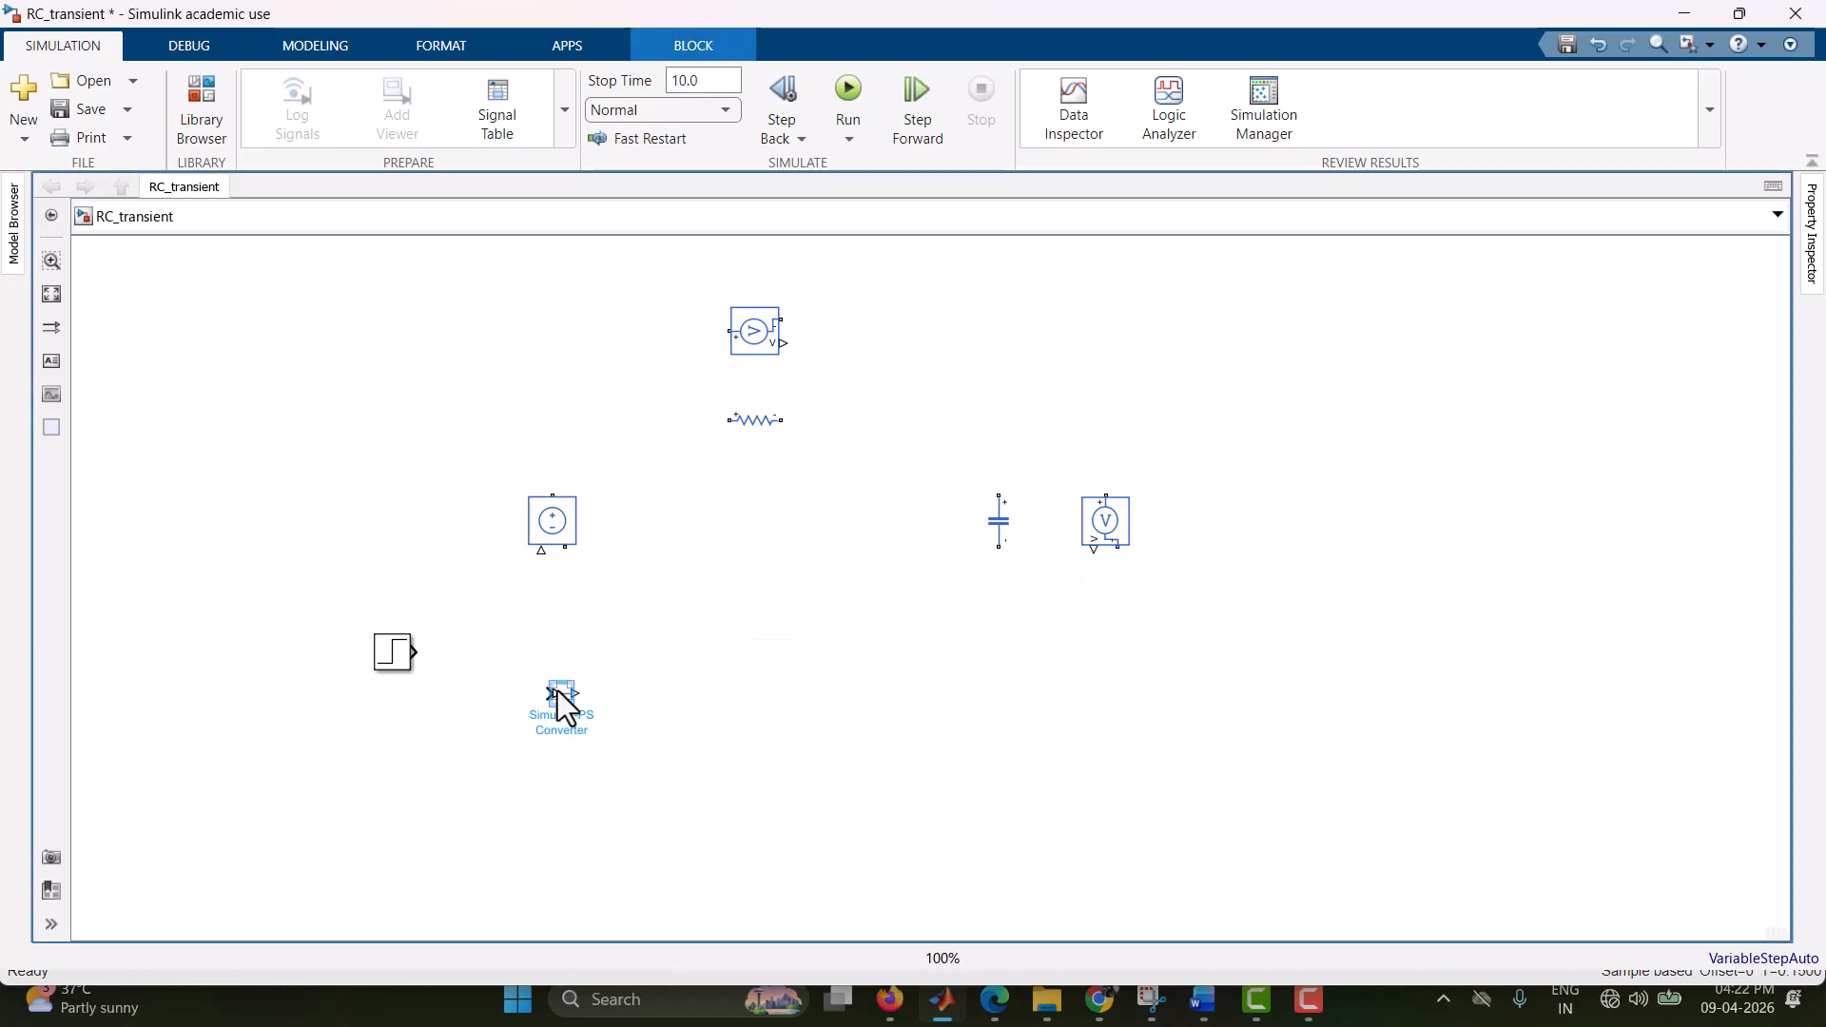
pyautogui.moveTo(557, 693); pyautogui.dragTo(463, 643)
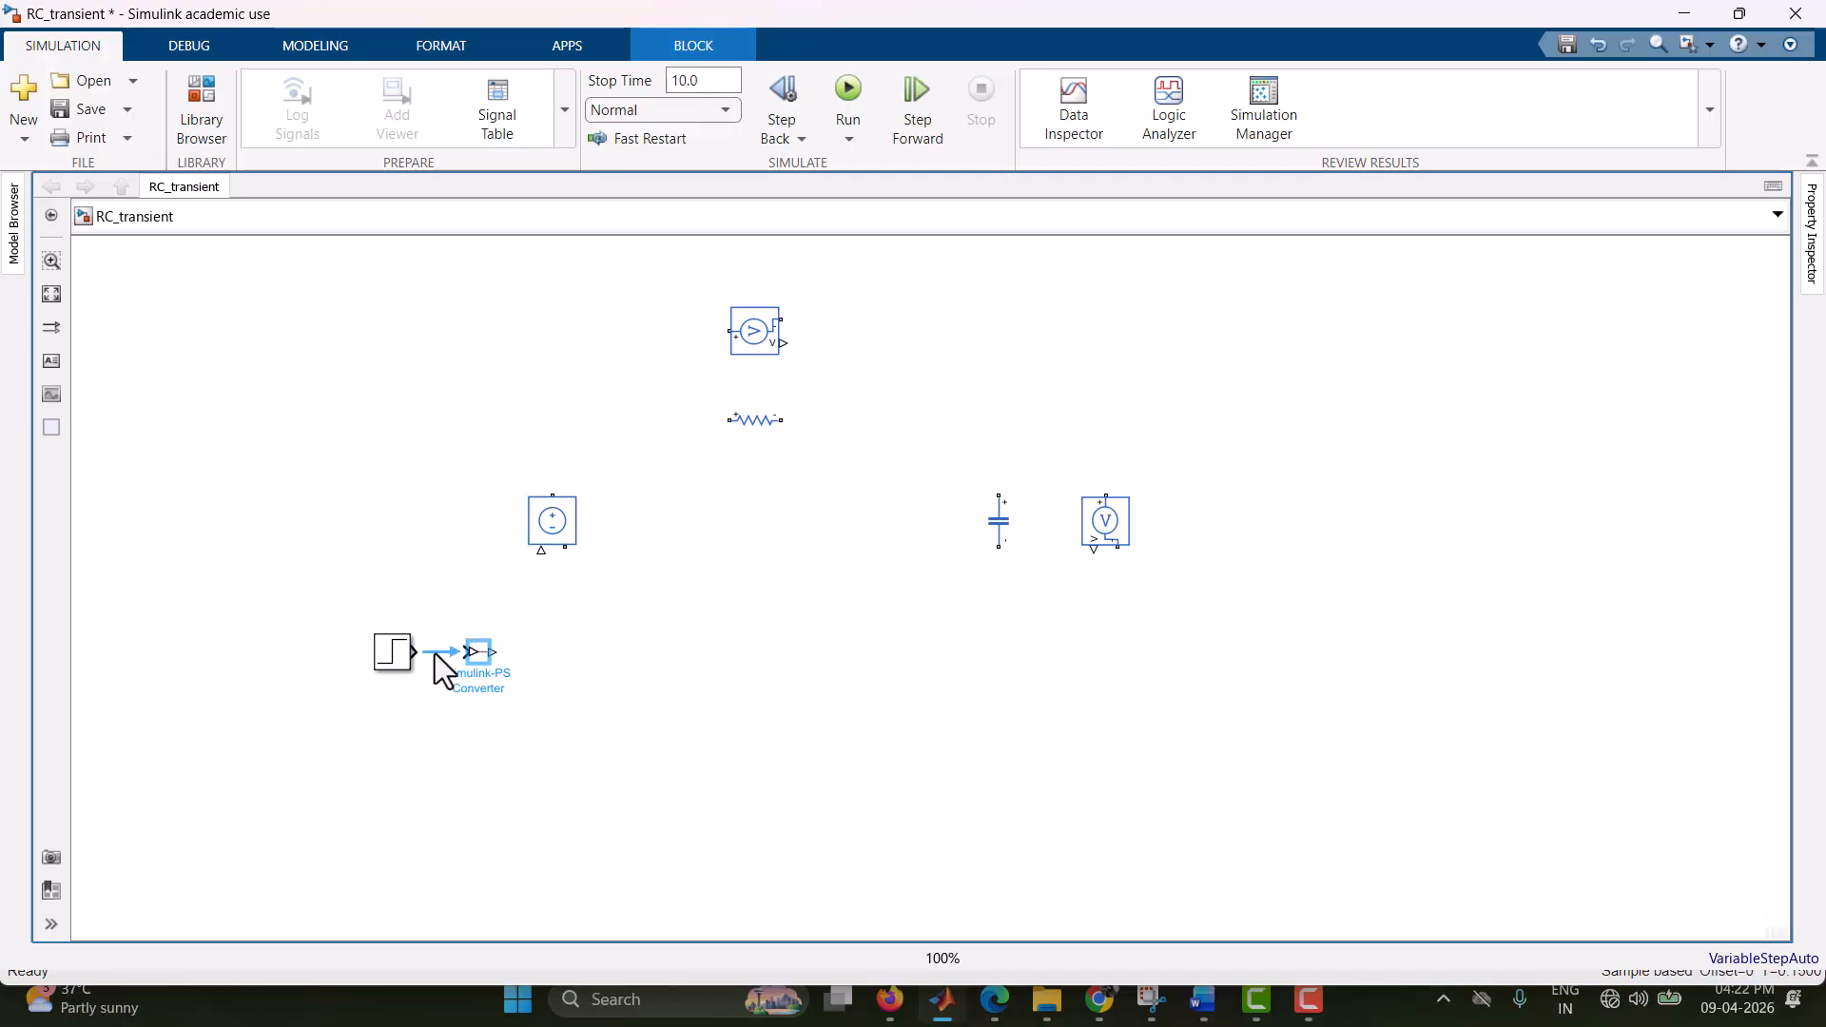
pyautogui.click(384, 656)
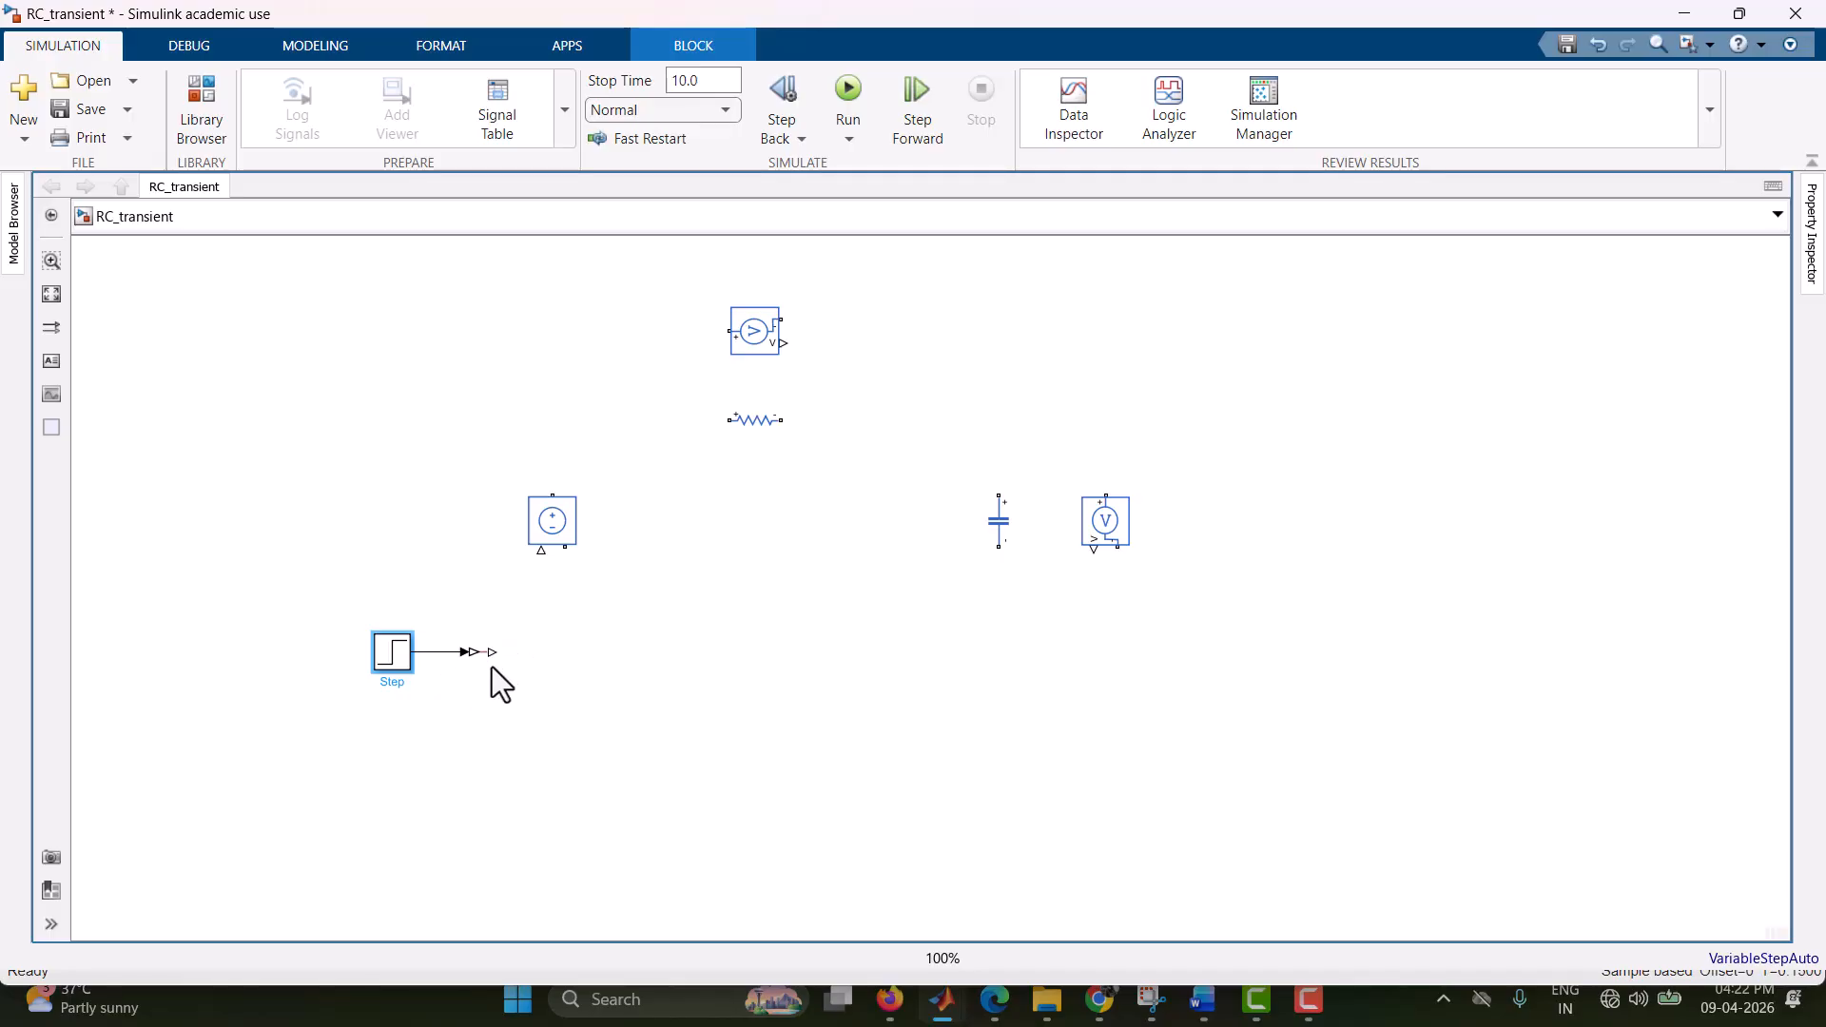
pyautogui.moveTo(492, 653); pyautogui.dragTo(541, 550)
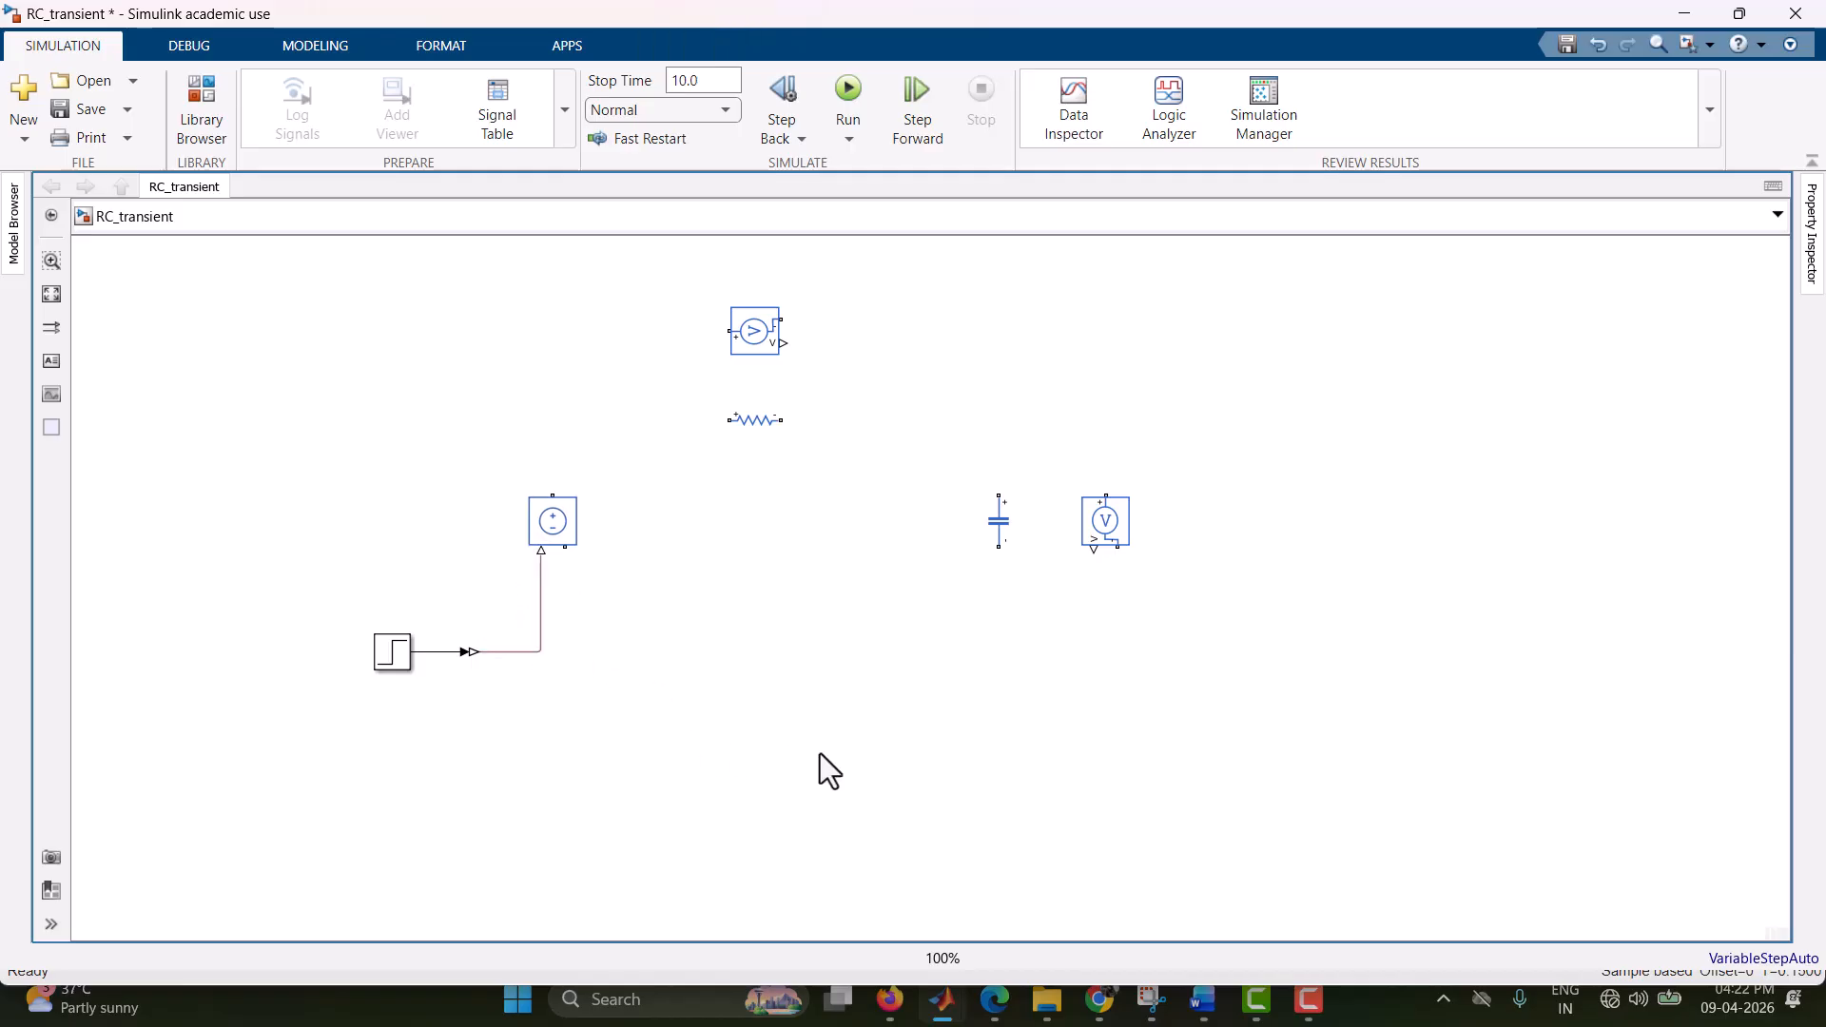
# - Add a Solver Configuration block from Simscape Utilities and place it below the circuit area
pyautogui.write('sol')
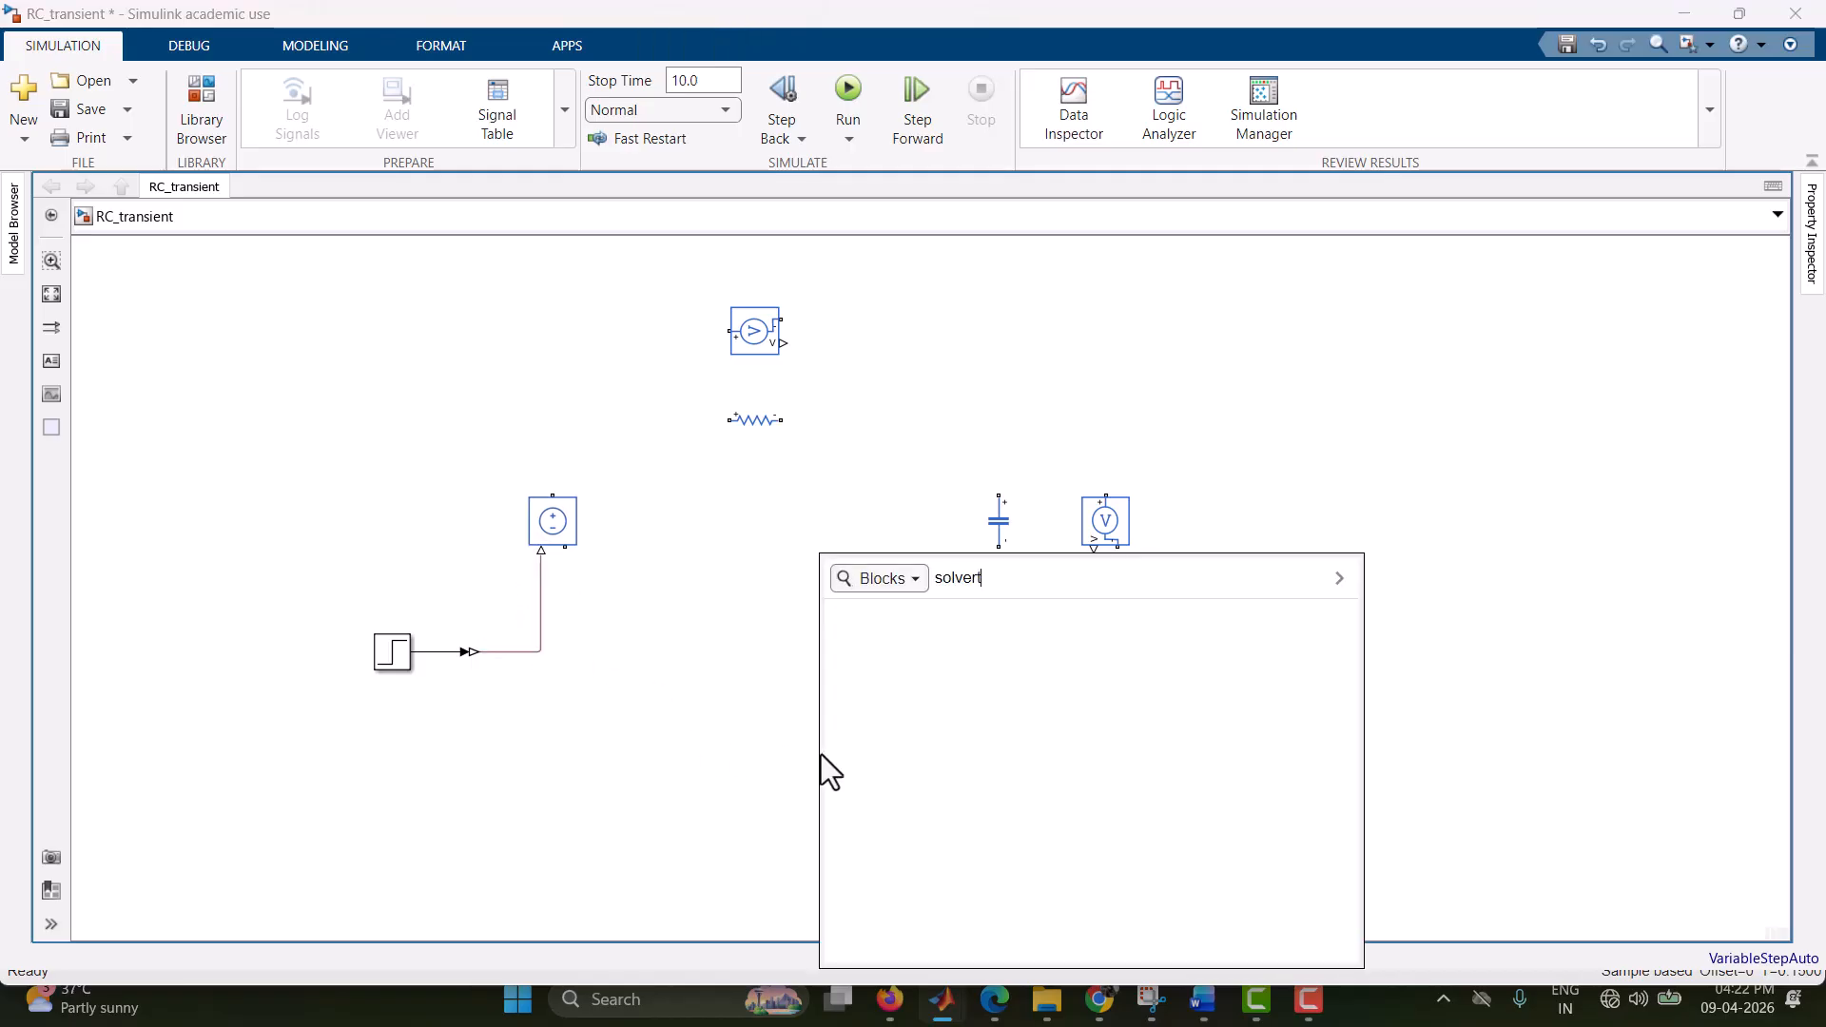
pyautogui.write('ver')
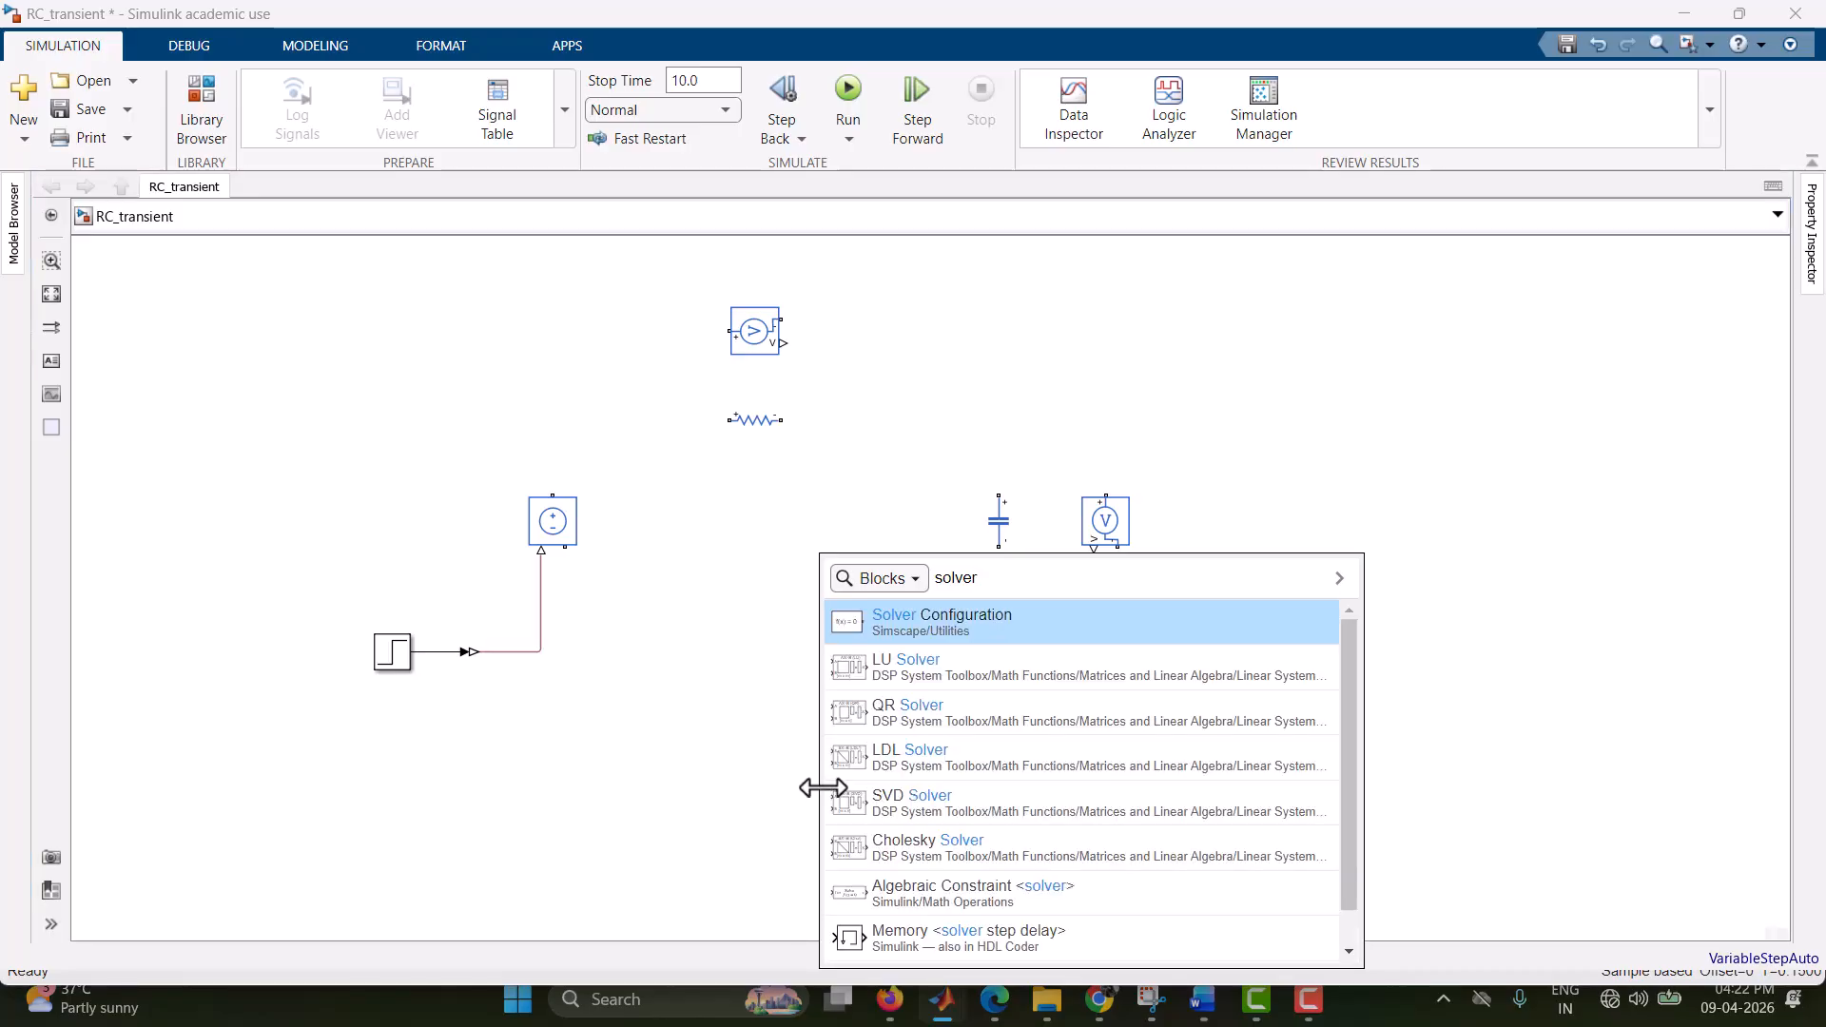
pyautogui.click(1010, 637)
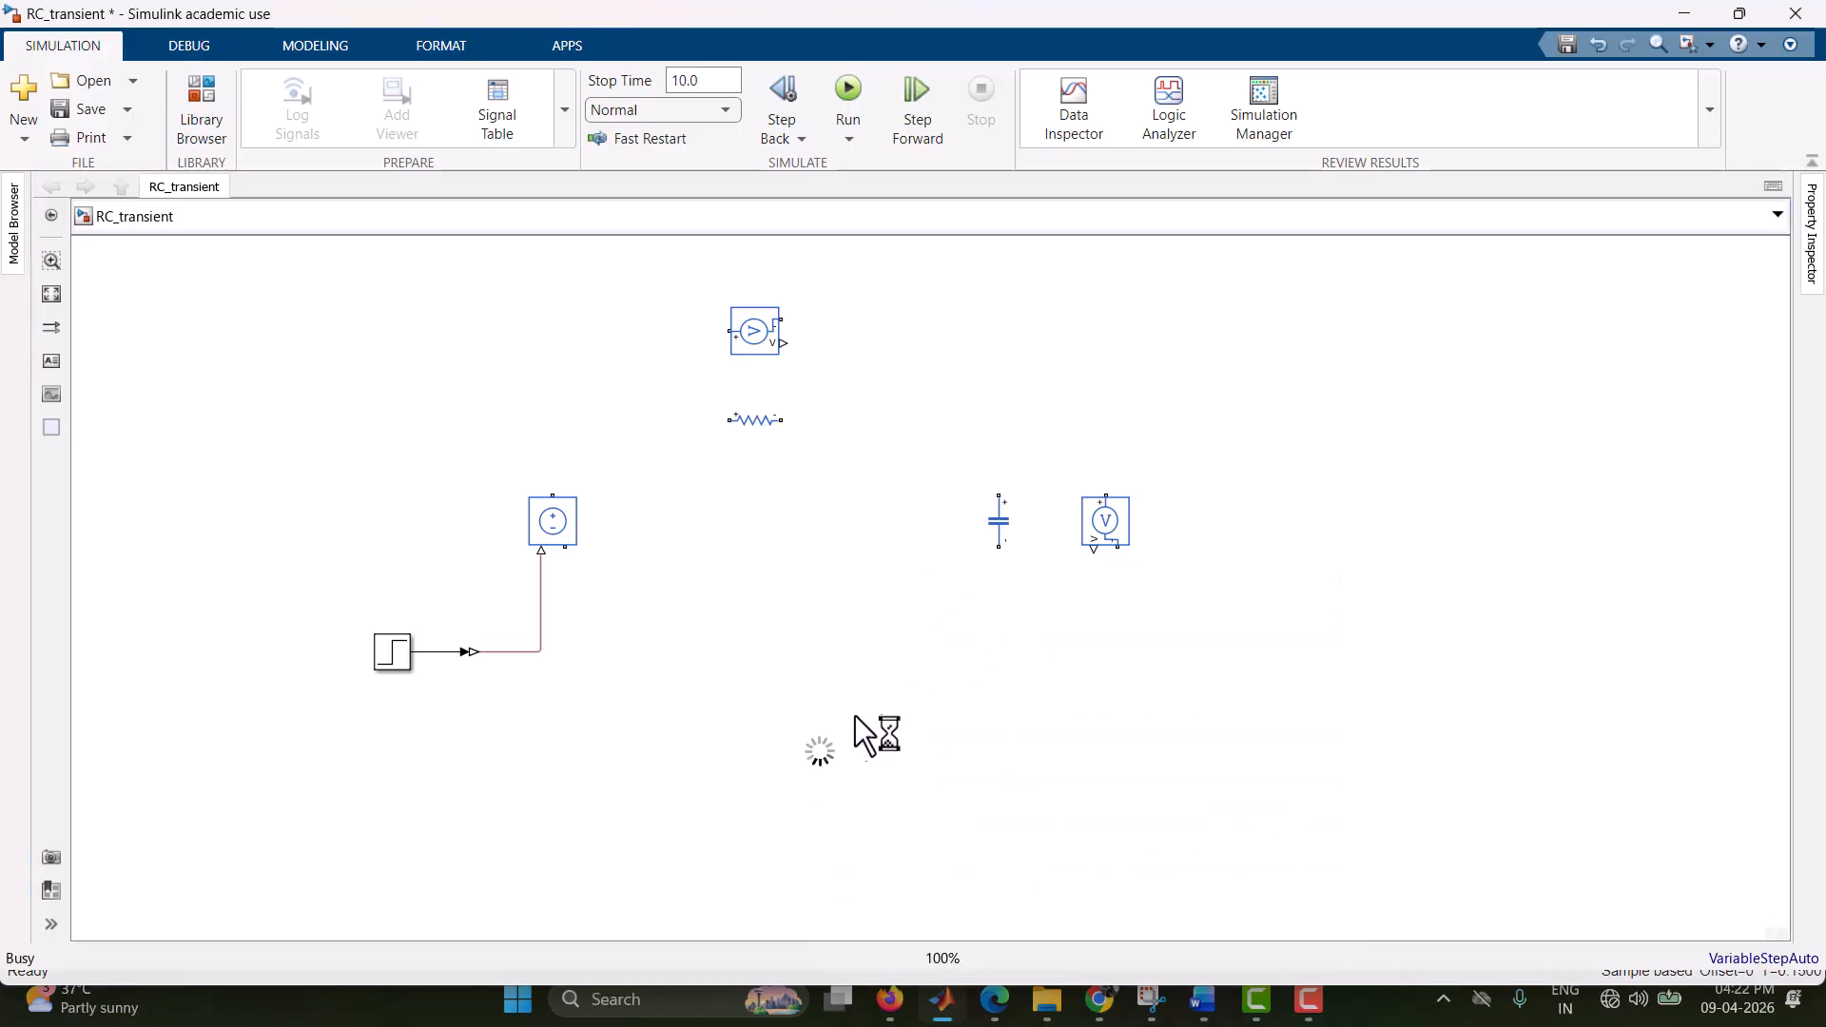
pyautogui.moveTo(824, 748); pyautogui.dragTo(712, 705)
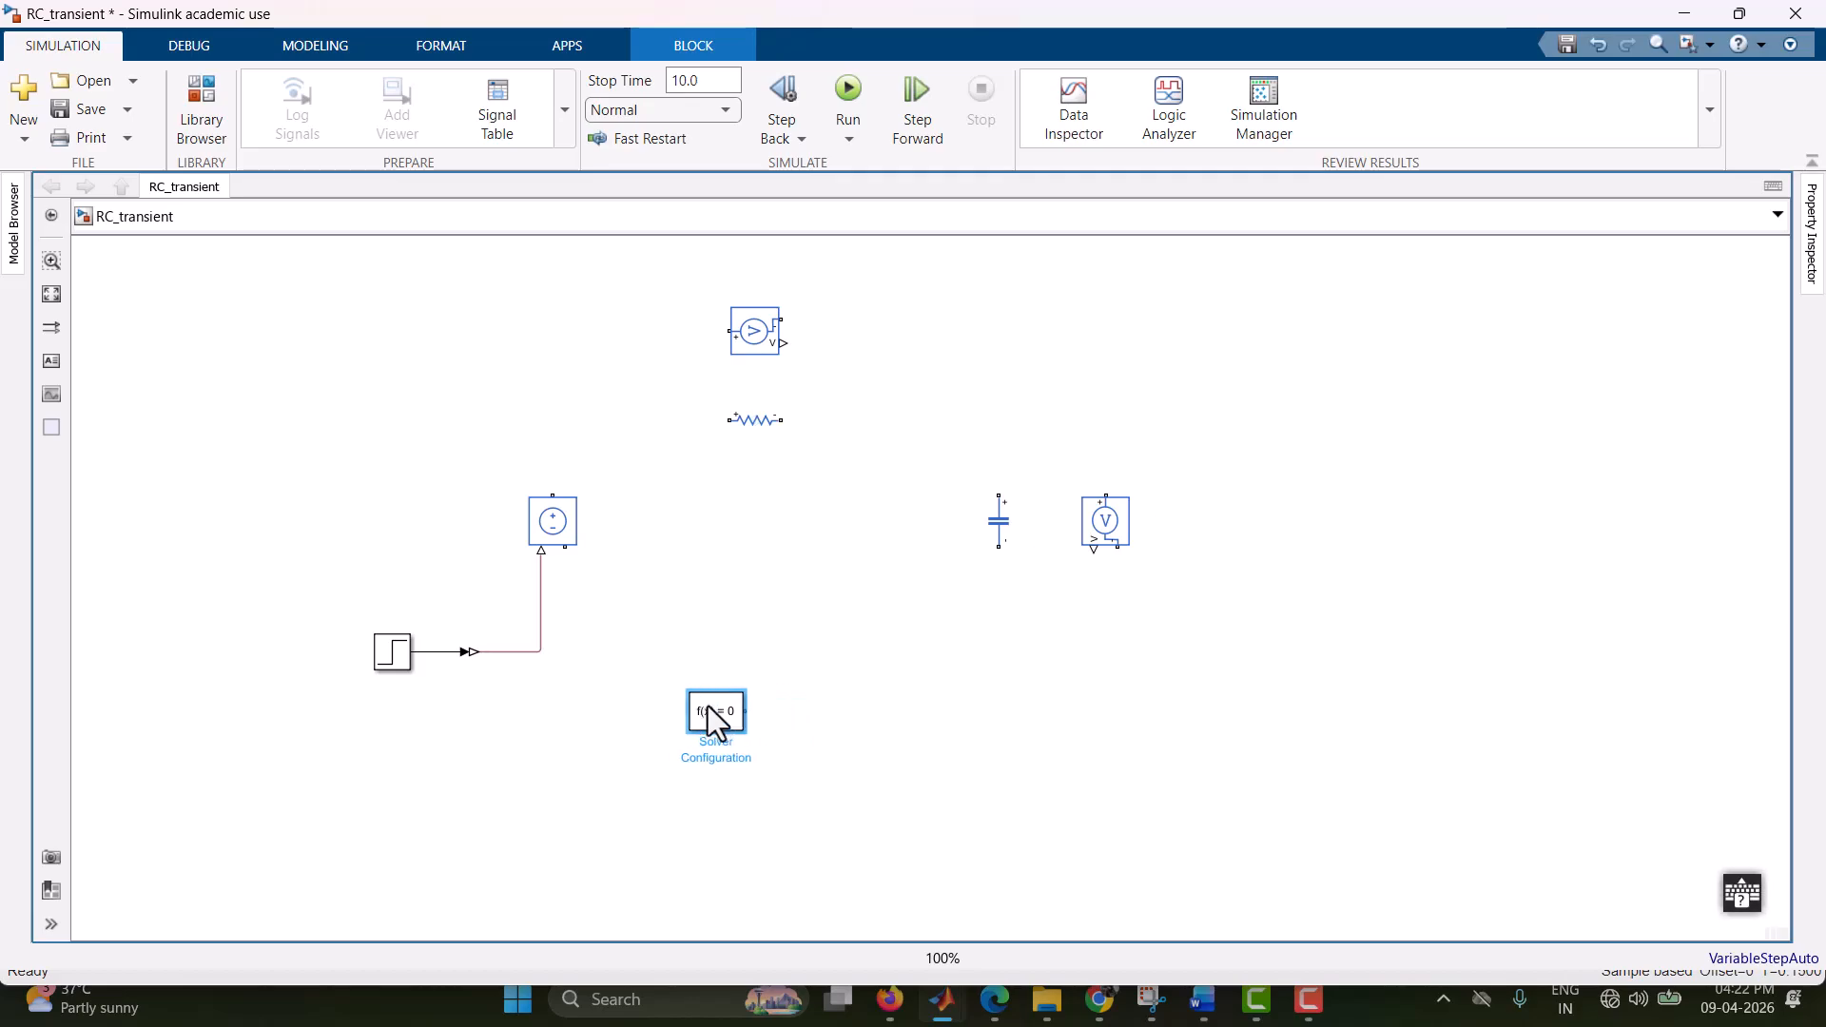
# - Add an Electrical Reference from the Simscape Foundation Library and place it below and to the right of the Solver Configuration
pyautogui.click(892, 727)
pyautogui.write('elec')
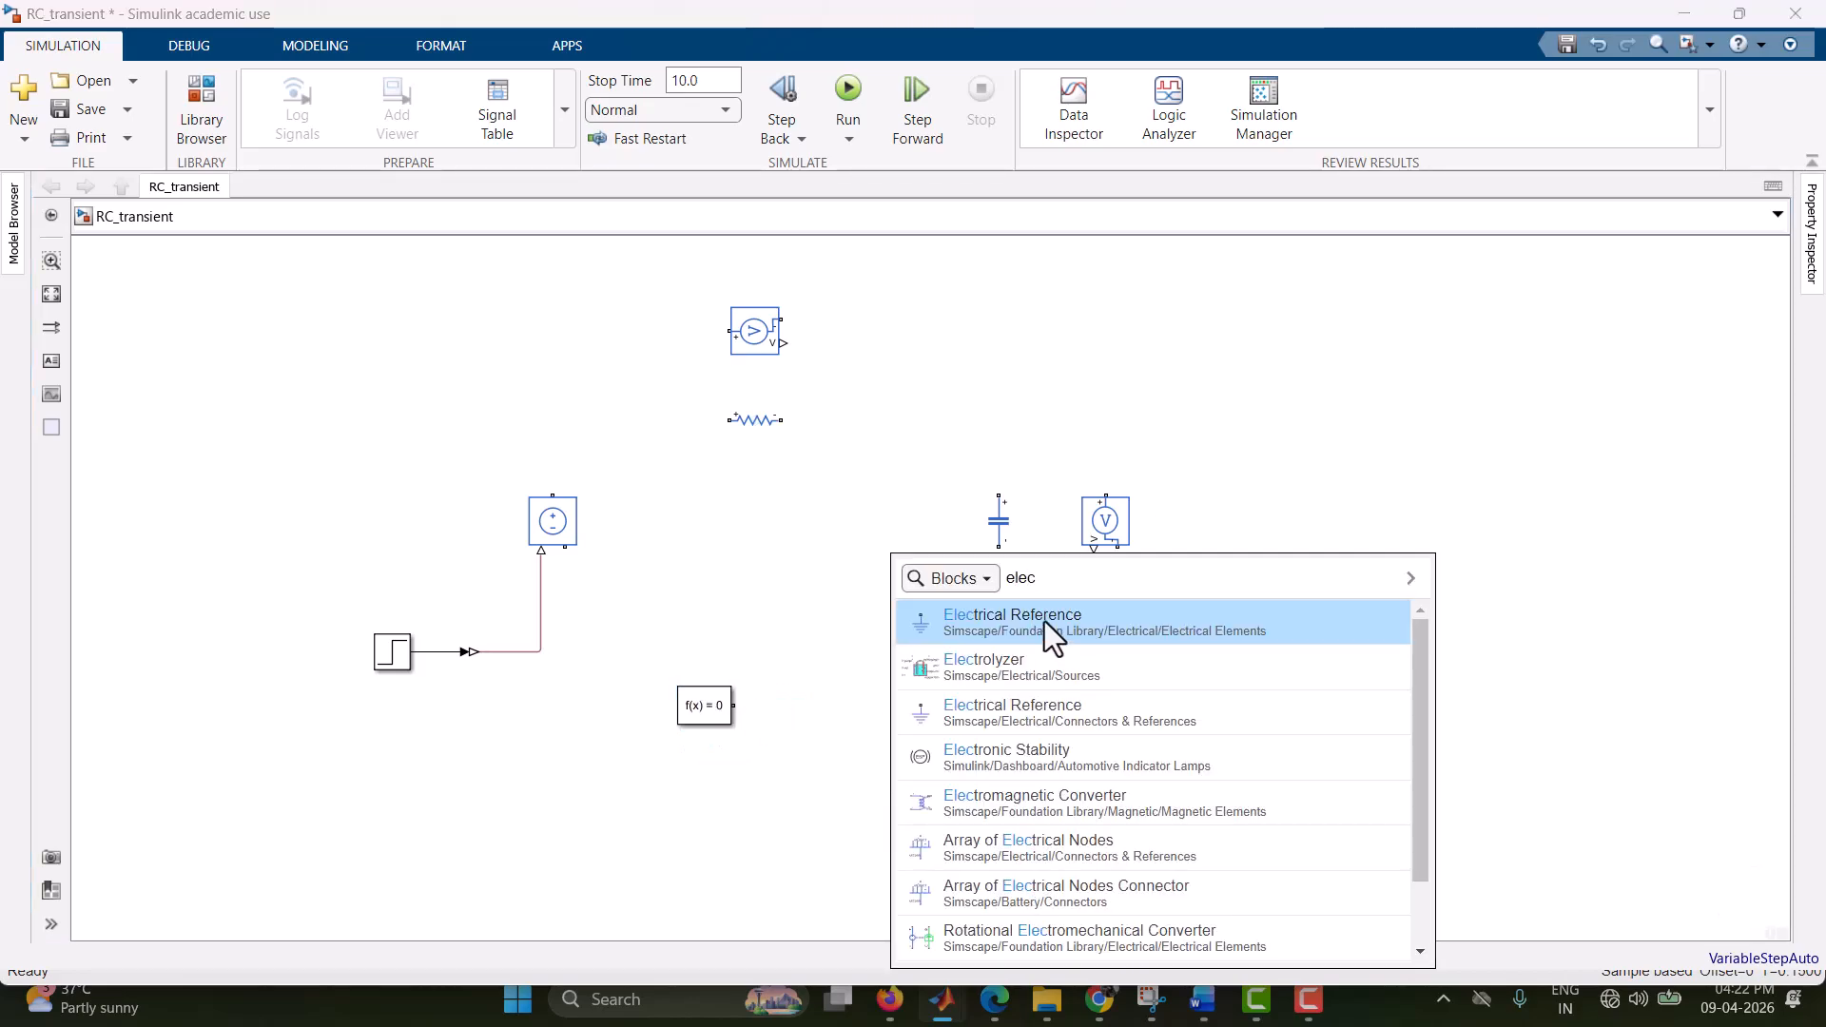
pyautogui.click(1044, 623)
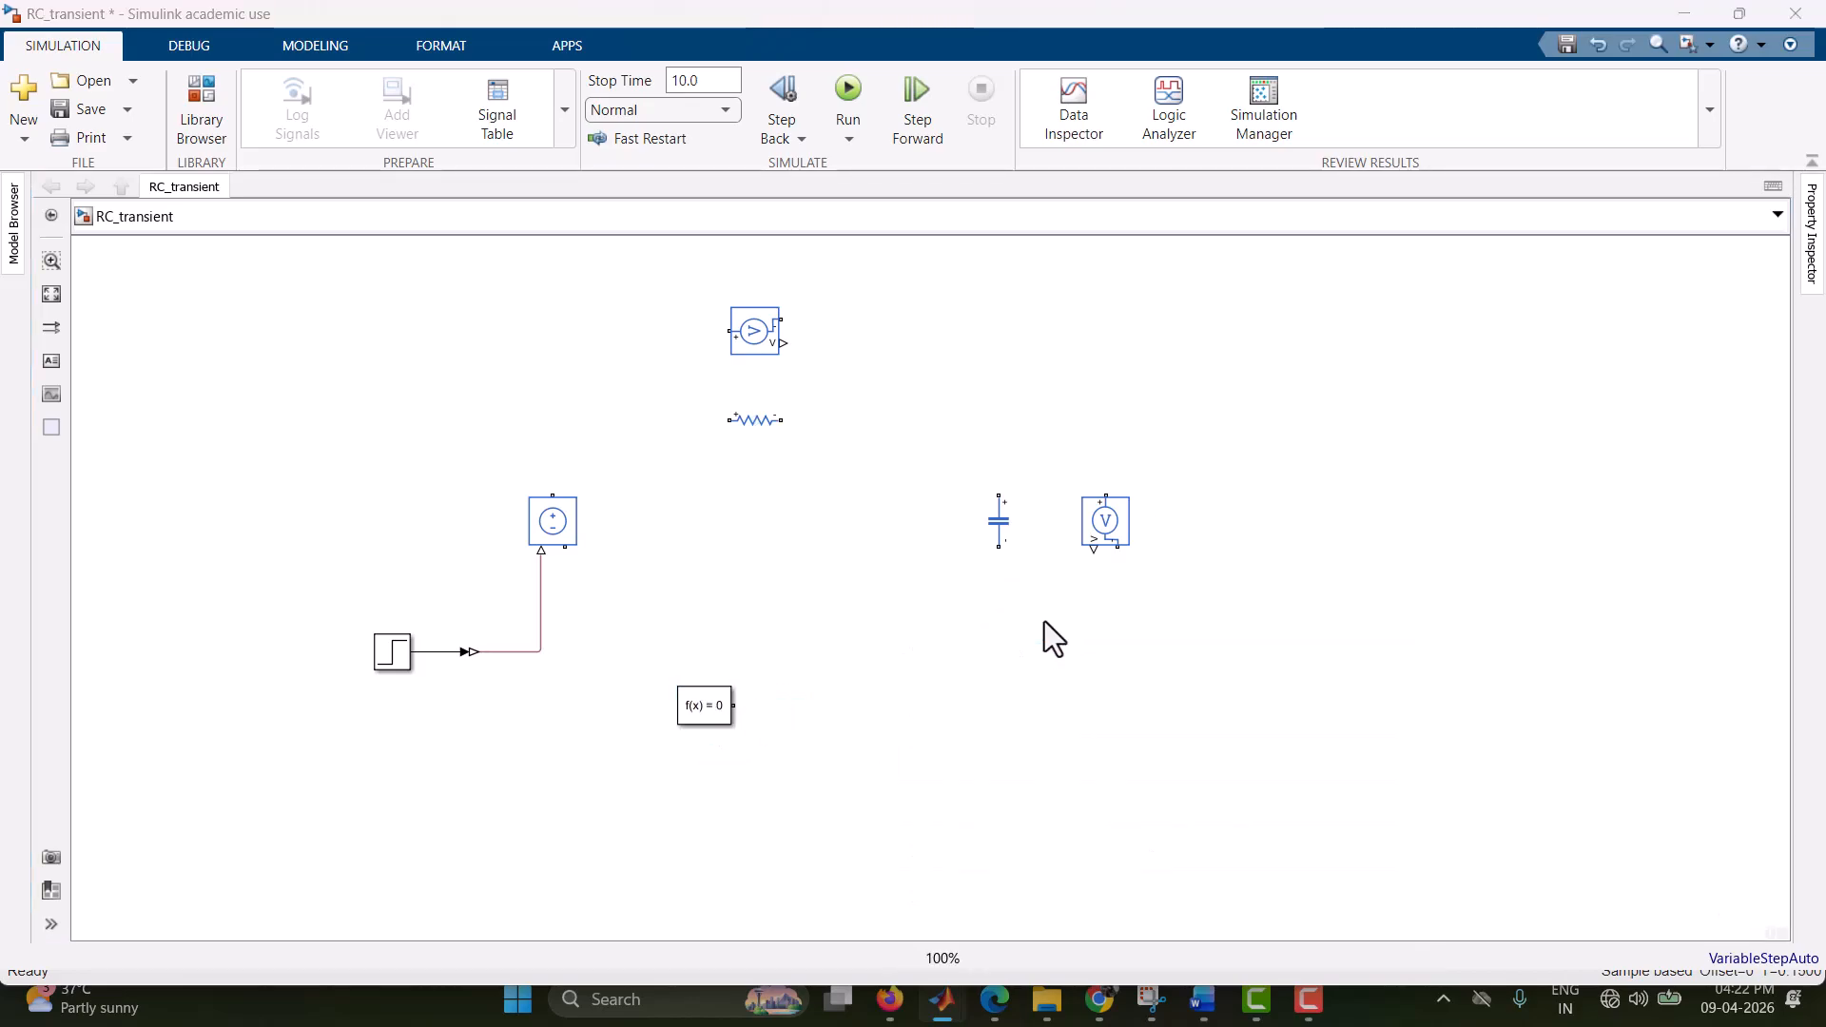
pyautogui.moveTo(893, 725); pyautogui.dragTo(807, 762)
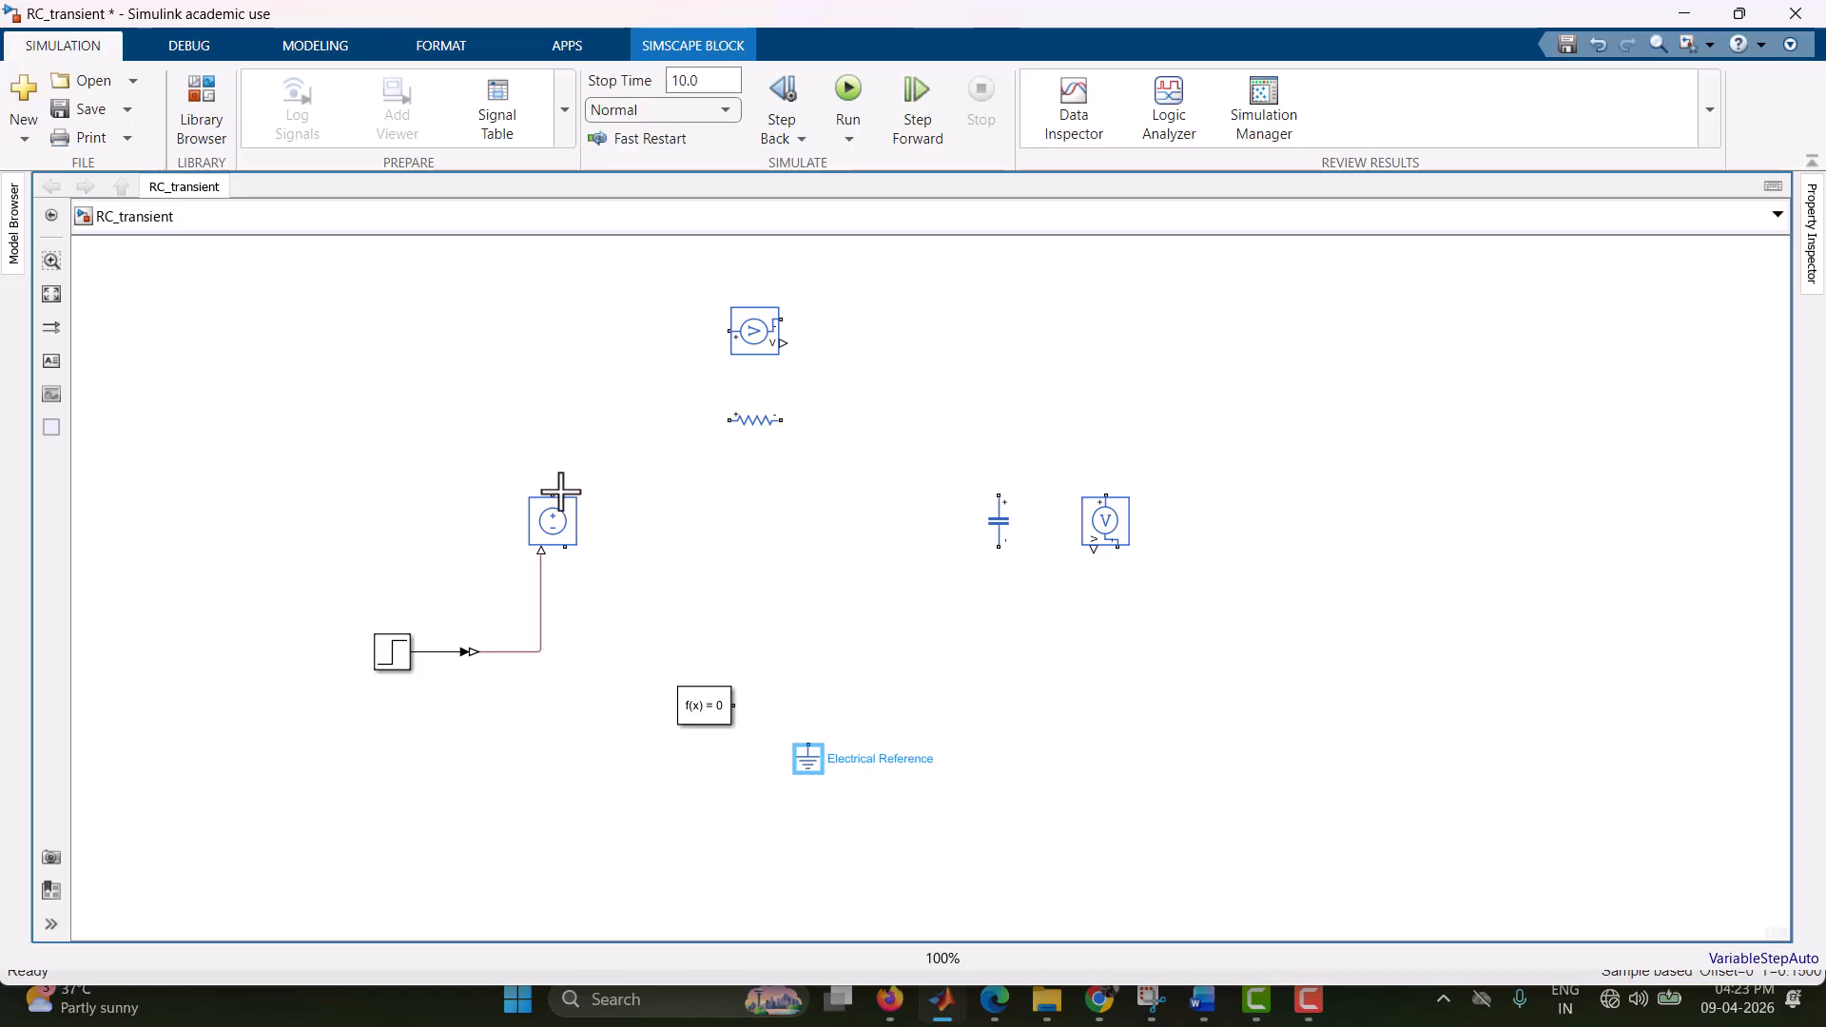
# - Wire the source, resistor and capacitor into a series loop, and connect the Solver Configuration and Electrical Reference to its lower line
pyautogui.moveTo(553, 495)
pyautogui.mouseDown()
pyautogui.moveTo(674, 421)
pyautogui.moveTo(725, 419)
pyautogui.mouseUp()
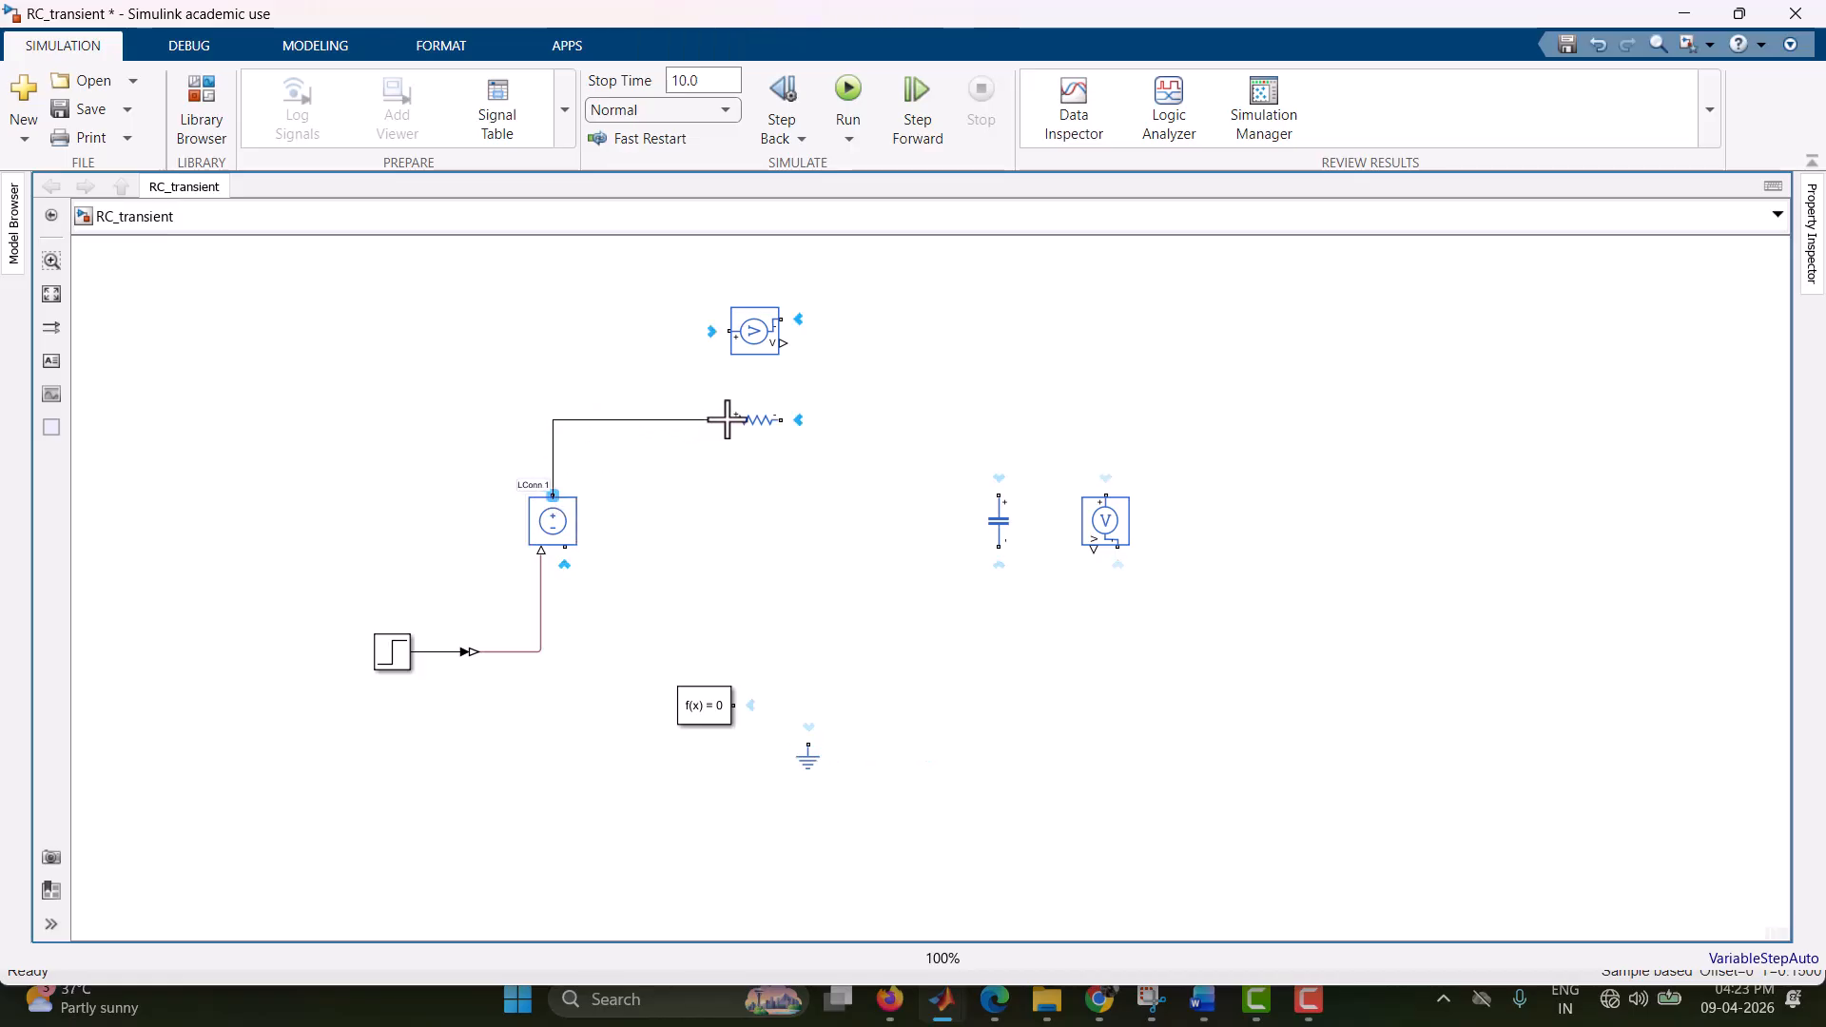
pyautogui.moveTo(904, 437)
pyautogui.mouseDown()
pyautogui.moveTo(990, 469)
pyautogui.moveTo(996, 557)
pyautogui.moveTo(636, 603)
pyautogui.moveTo(567, 562)
pyautogui.mouseUp()
pyautogui.moveTo(722, 586); pyautogui.dragTo(722, 630)
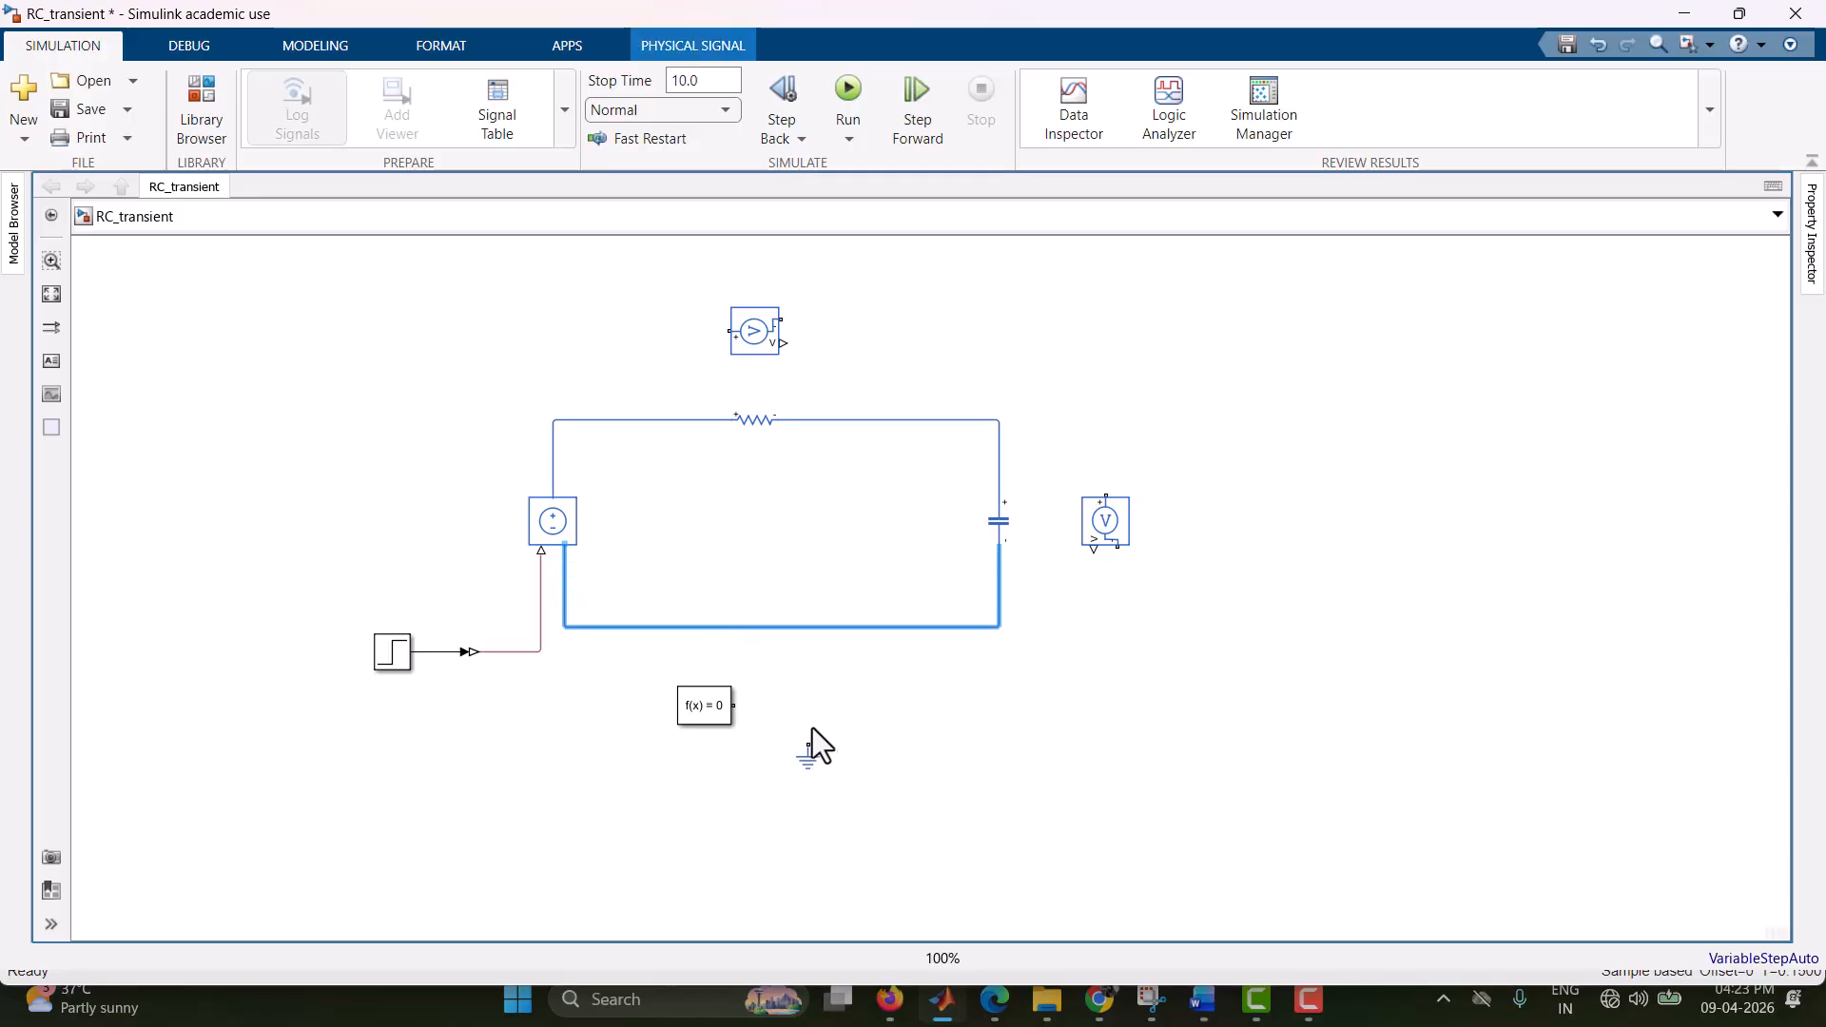
pyautogui.moveTo(738, 707); pyautogui.dragTo(809, 626)
pyautogui.moveTo(807, 739); pyautogui.dragTo(808, 705)
# - Add an enlarged Scope from Simulink Sinks in the upper right part of the model
pyautogui.doubleClick(1319, 383)
pyautogui.write('scope')
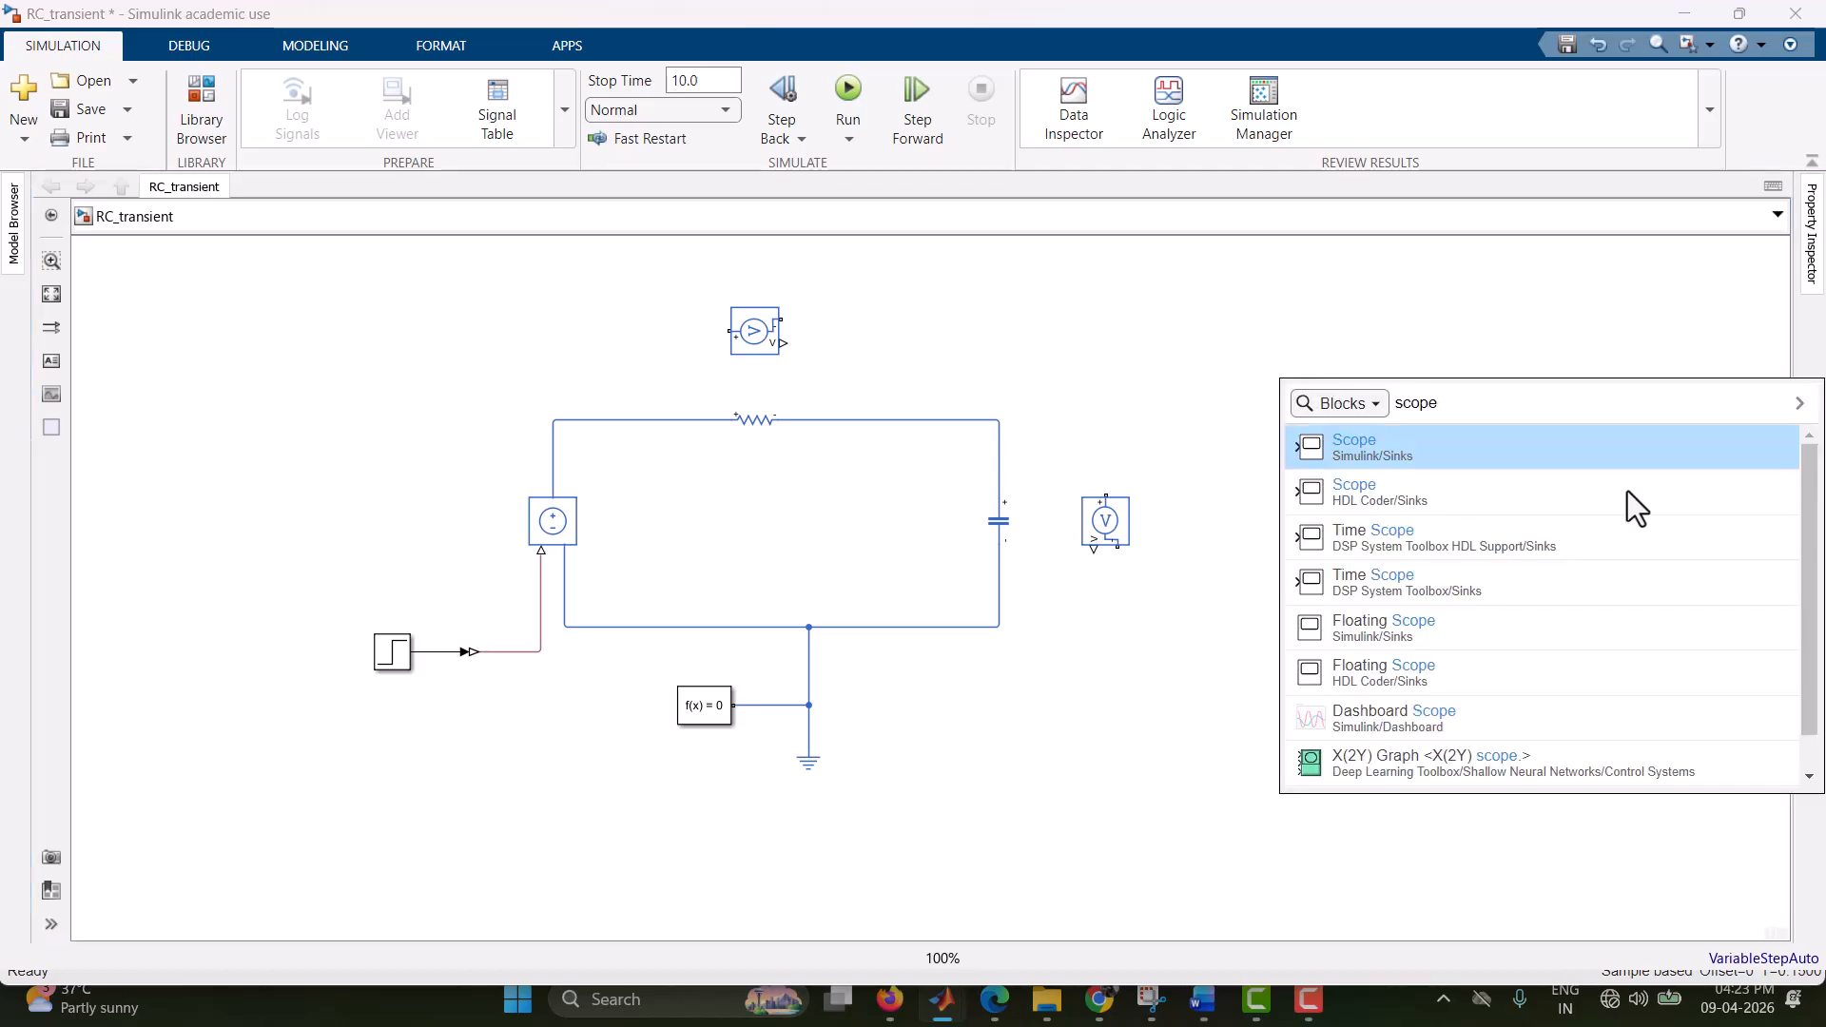
pyautogui.click(1487, 461)
pyautogui.moveTo(1326, 379); pyautogui.dragTo(1481, 388)
# - Add a two-input Mux to the left of the Scope, stretch it taller, and connect its output to the Scope
pyautogui.doubleClick(1303, 337)
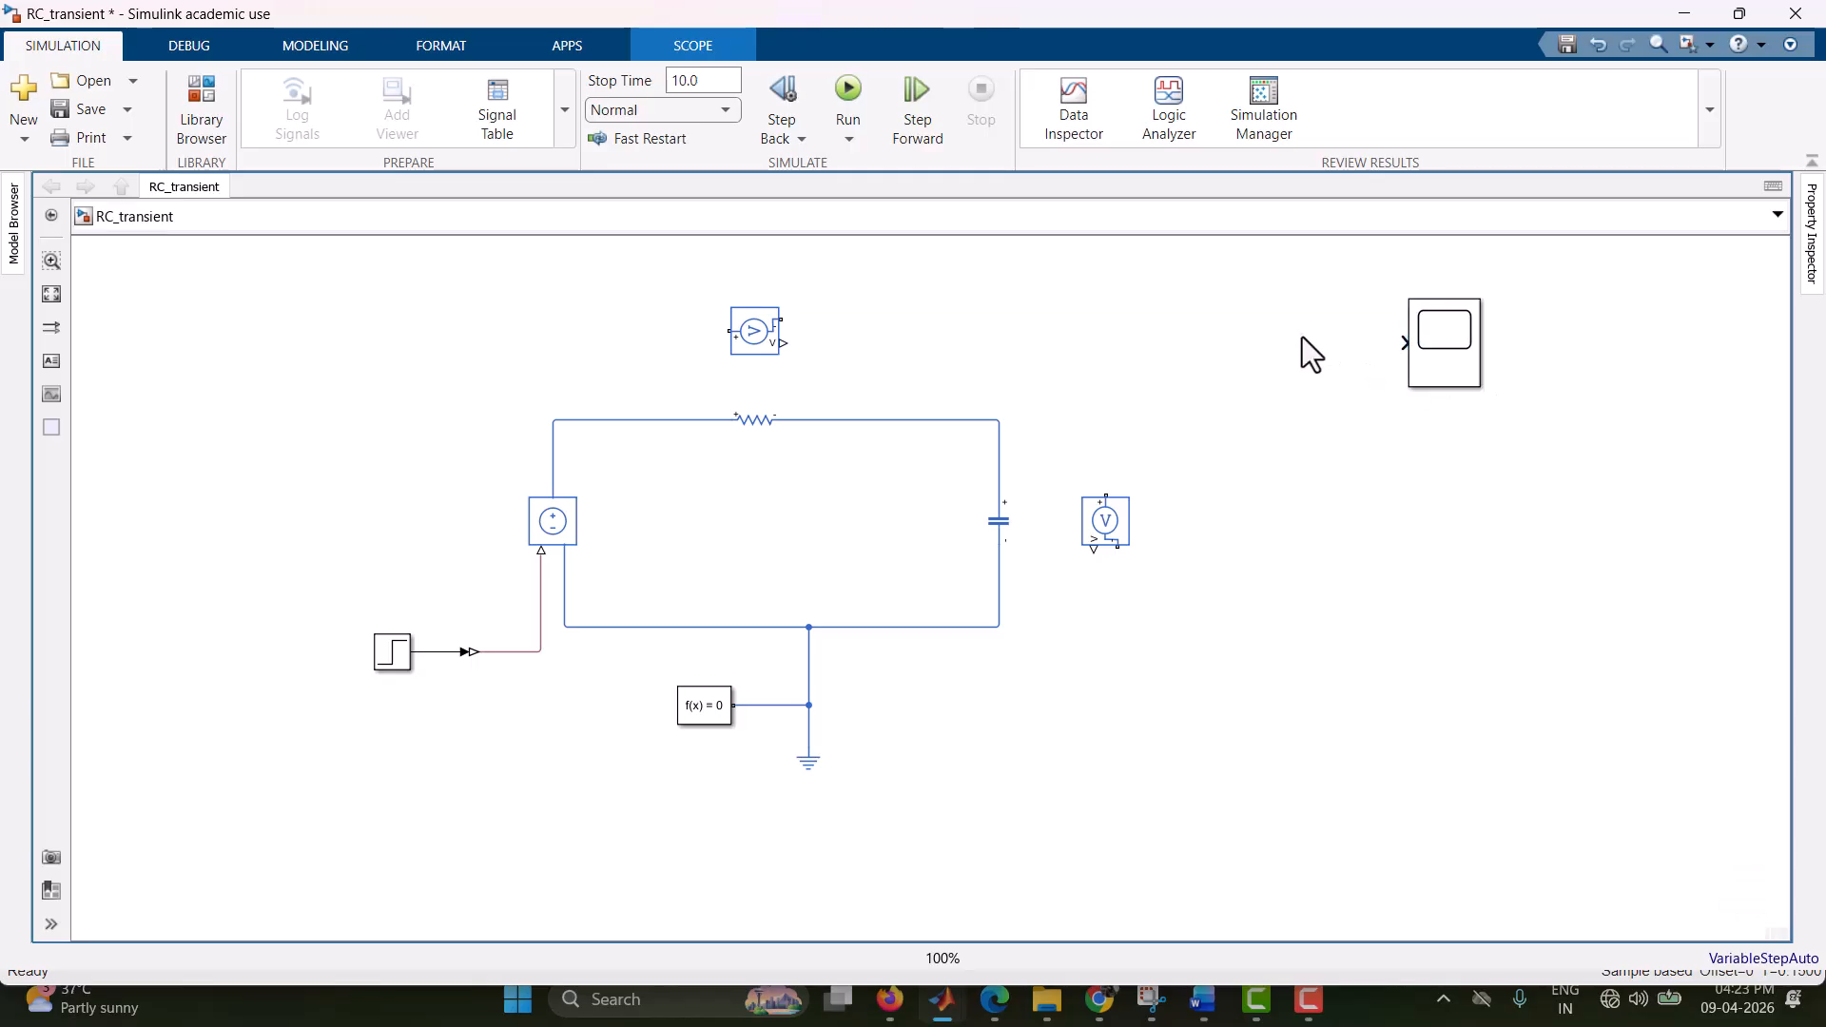
pyautogui.write('mux')
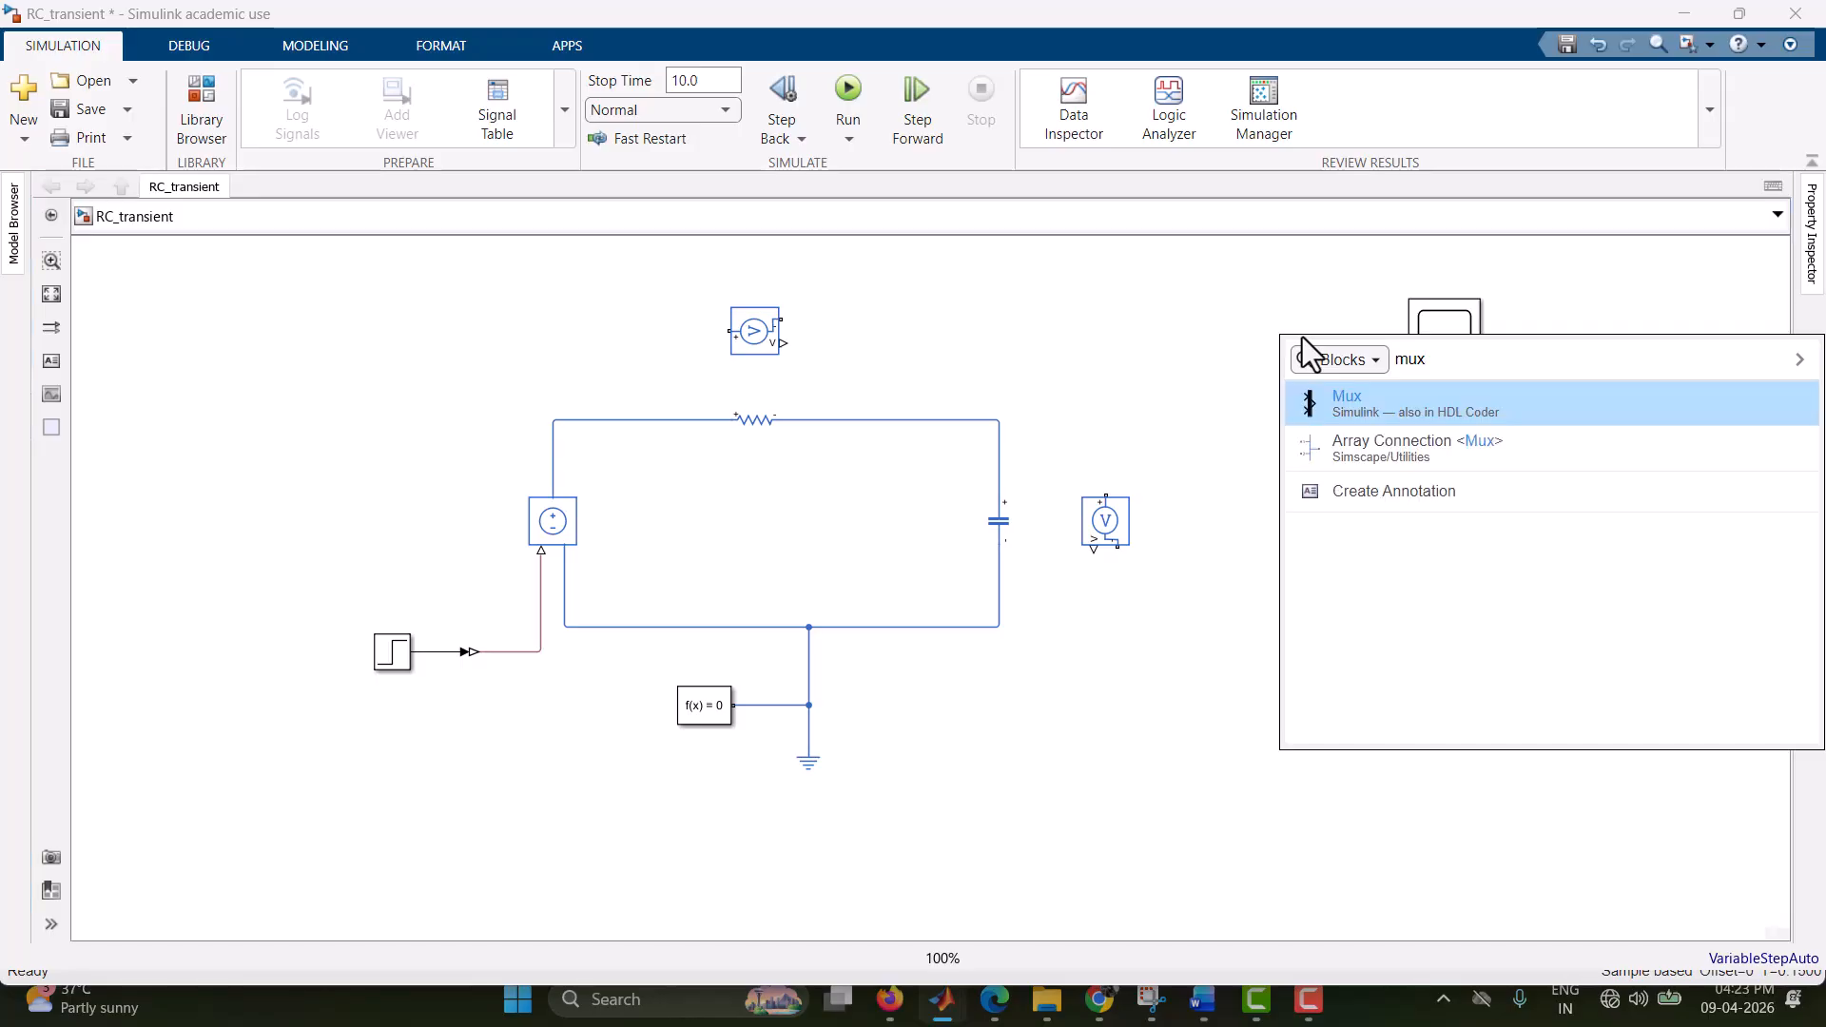
pyautogui.click(1446, 410)
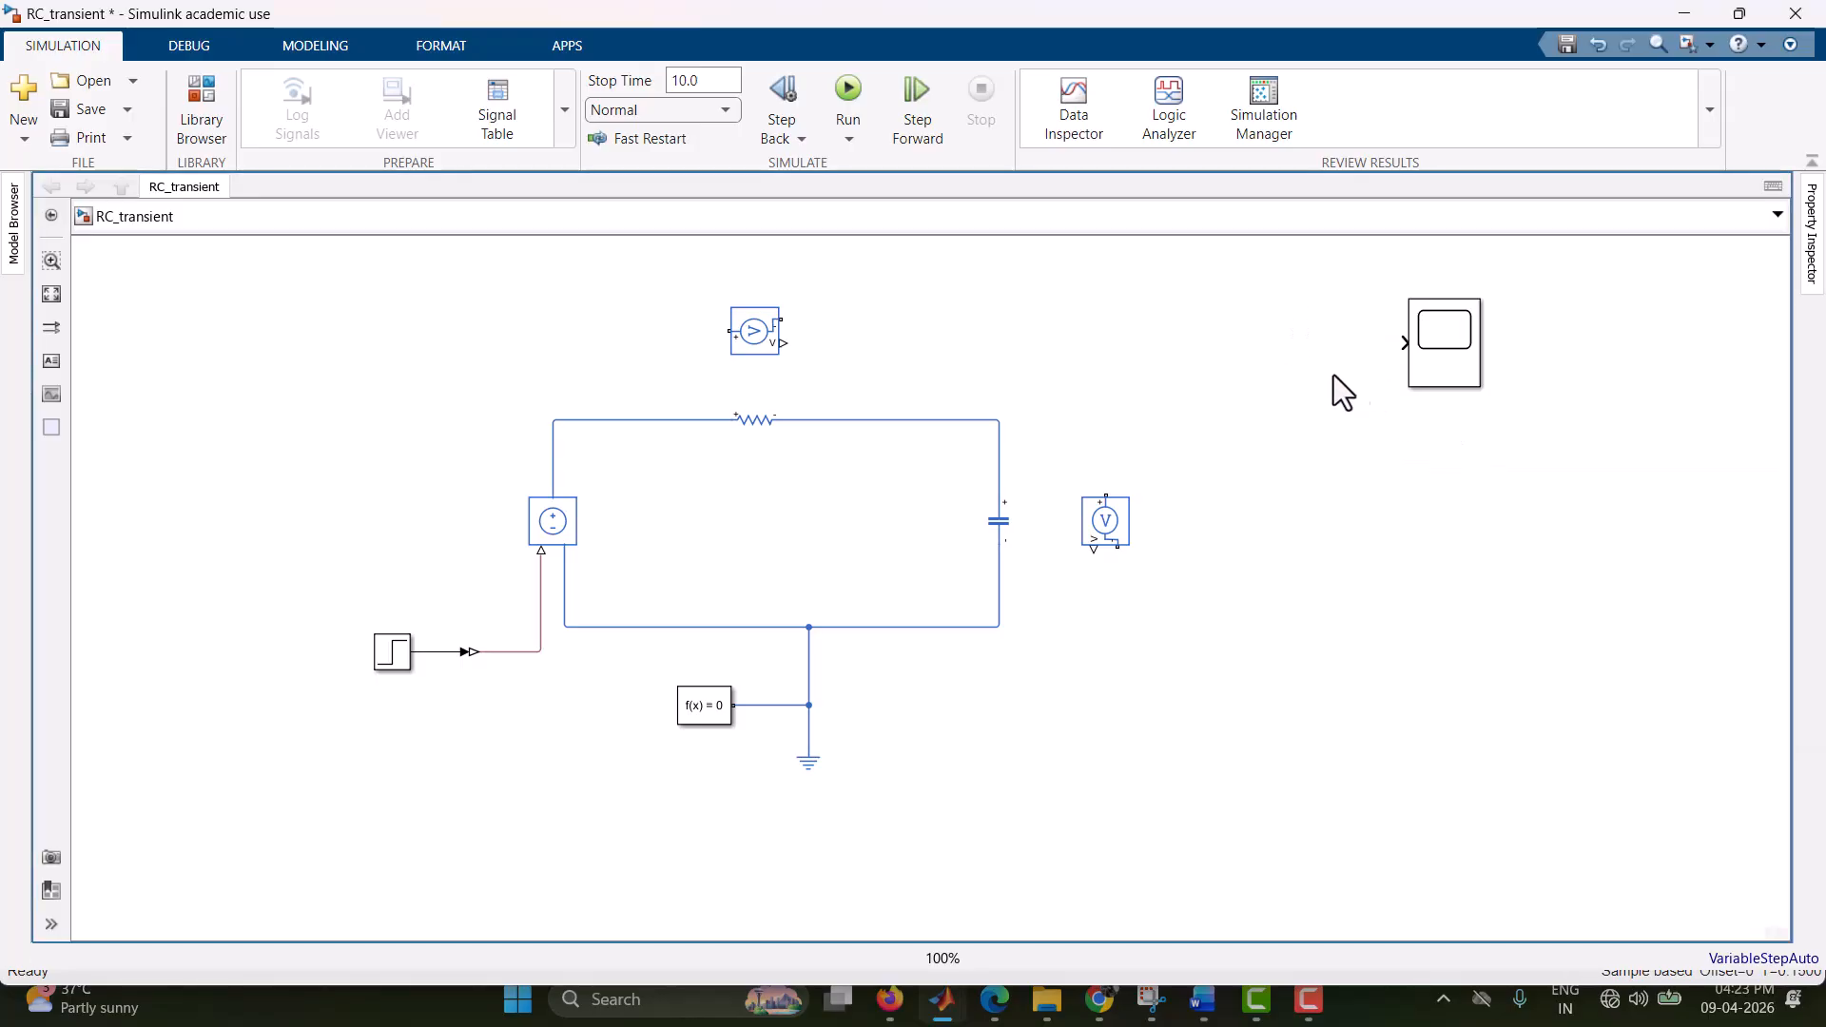
pyautogui.moveTo(1303, 365)
pyautogui.mouseDown()
pyautogui.moveTo(1317, 436)
pyautogui.moveTo(1307, 373)
pyautogui.moveTo(1403, 344)
pyautogui.moveTo(1308, 338)
pyautogui.mouseUp()
pyautogui.click(1308, 345)
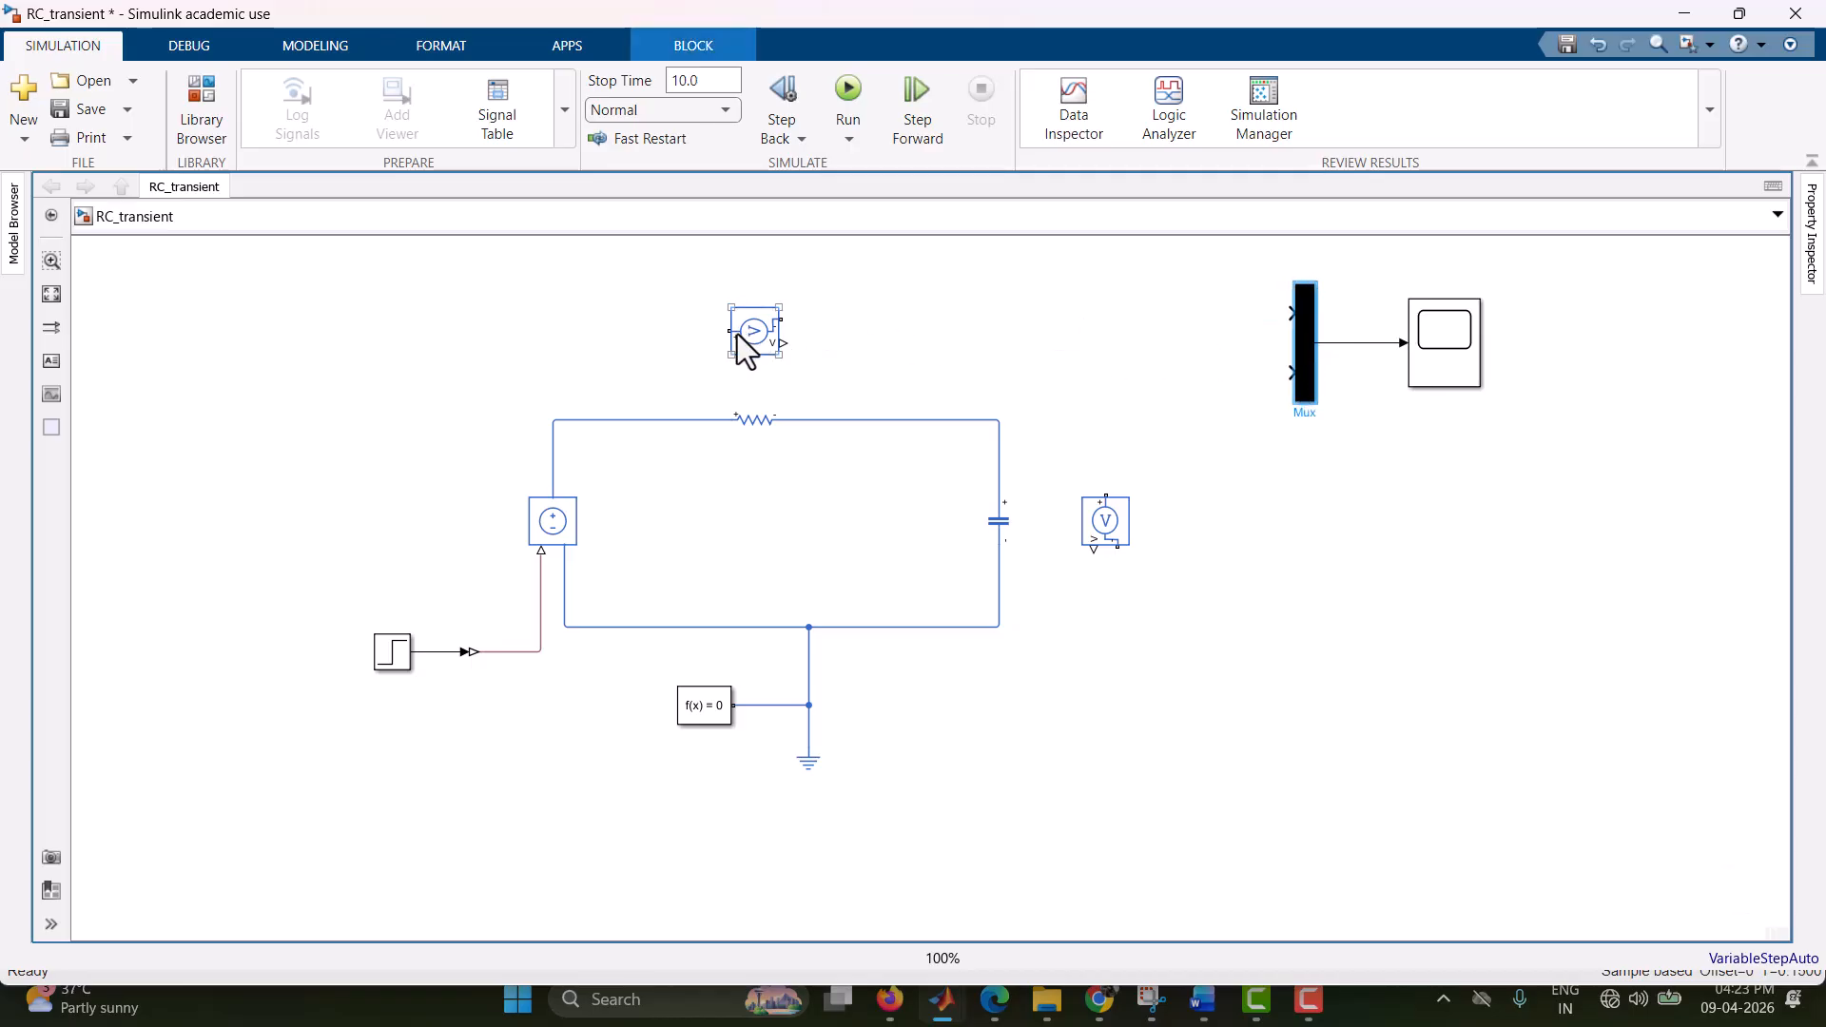
# - Connect the upper Voltage Sensor's two terminals in parallel across the resistor
pyautogui.moveTo(730, 331)
pyautogui.mouseDown()
pyautogui.moveTo(694, 334)
pyautogui.moveTo(673, 419)
pyautogui.mouseUp()
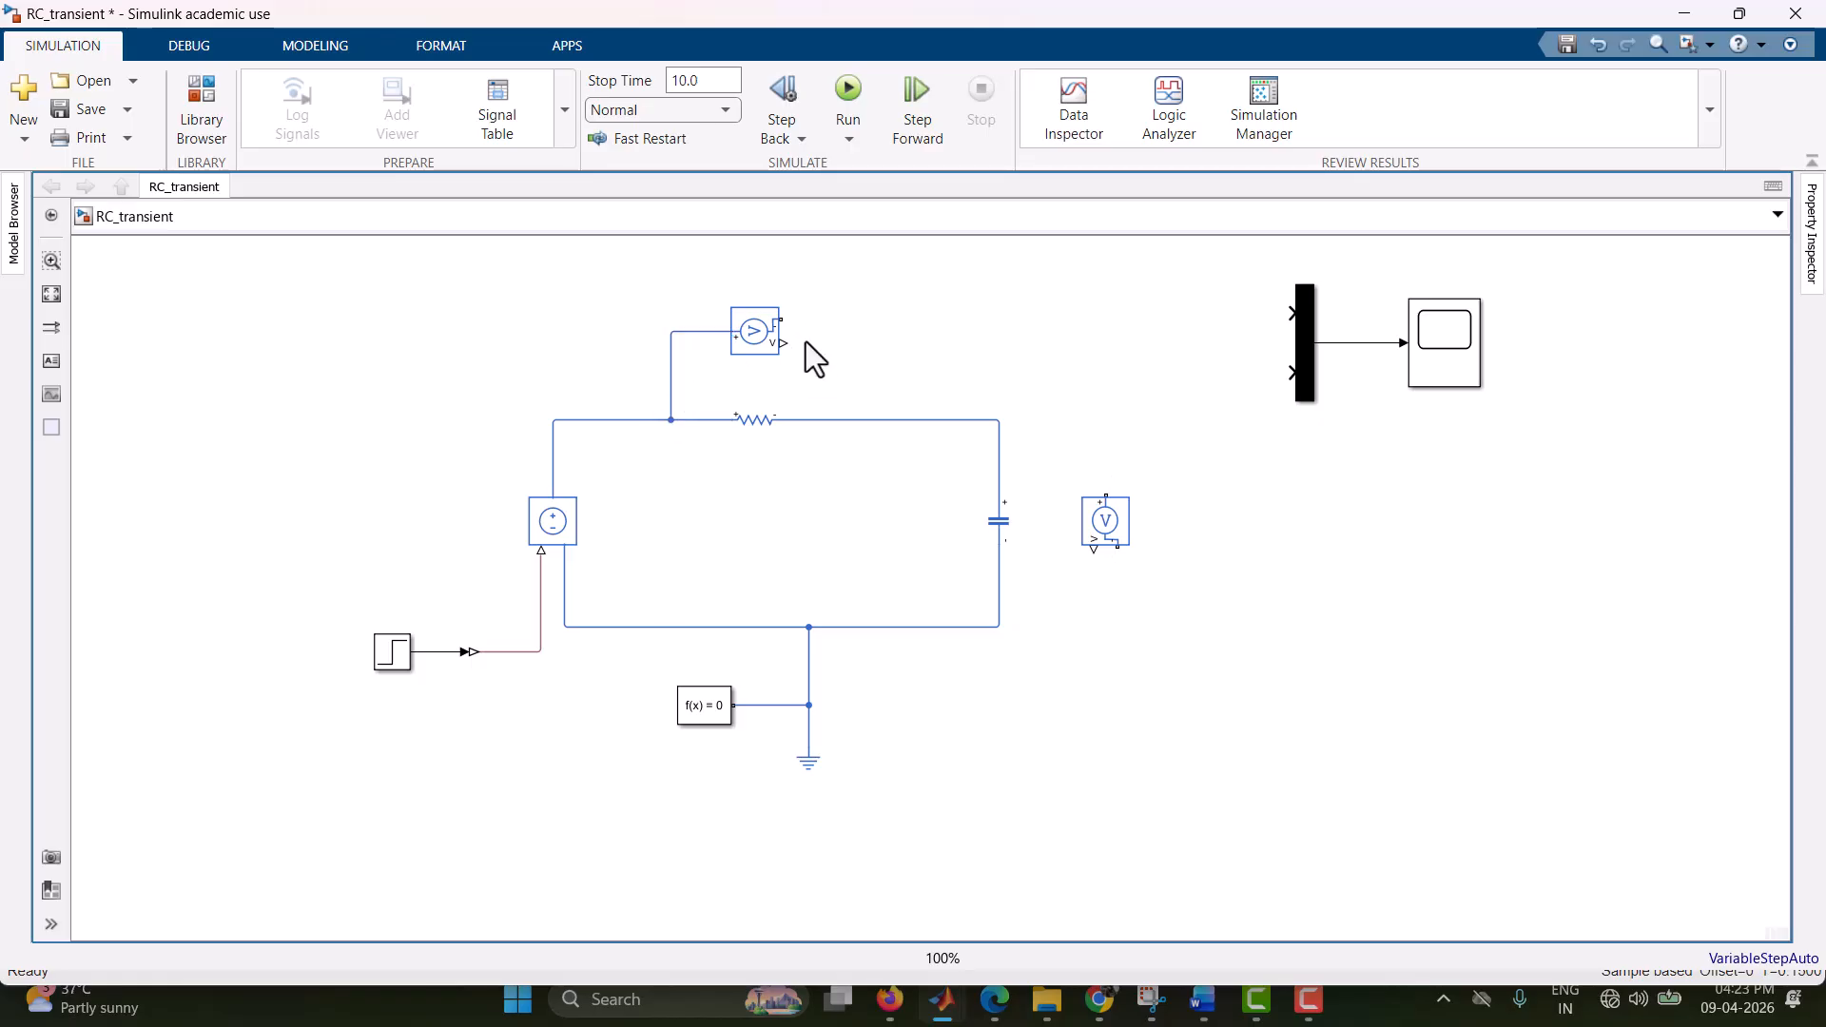
pyautogui.moveTo(780, 319)
pyautogui.mouseDown()
pyautogui.moveTo(828, 363)
pyautogui.moveTo(833, 419)
pyautogui.mouseUp()
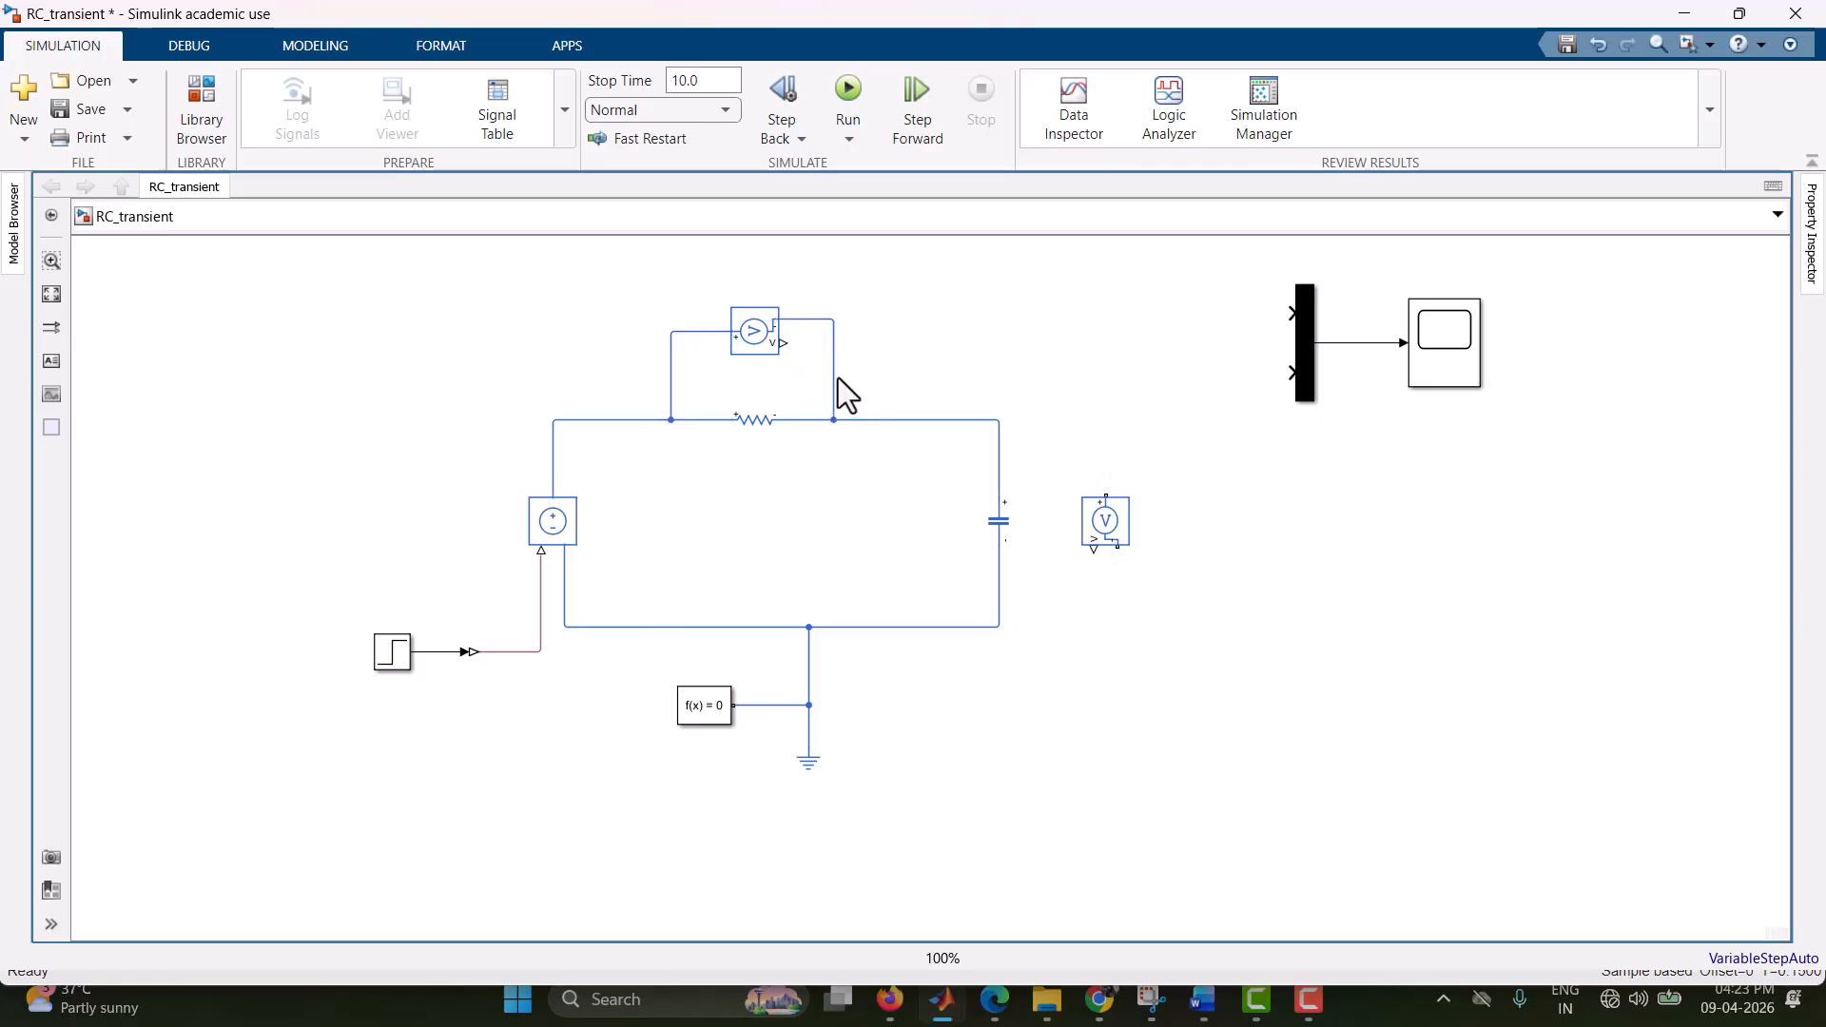
# - Add a PS-Simulink Converter and connect it between the upper Voltage Sensor's output and the Mux's first input
pyautogui.doubleClick(995, 332)
pyautogui.write('ps')
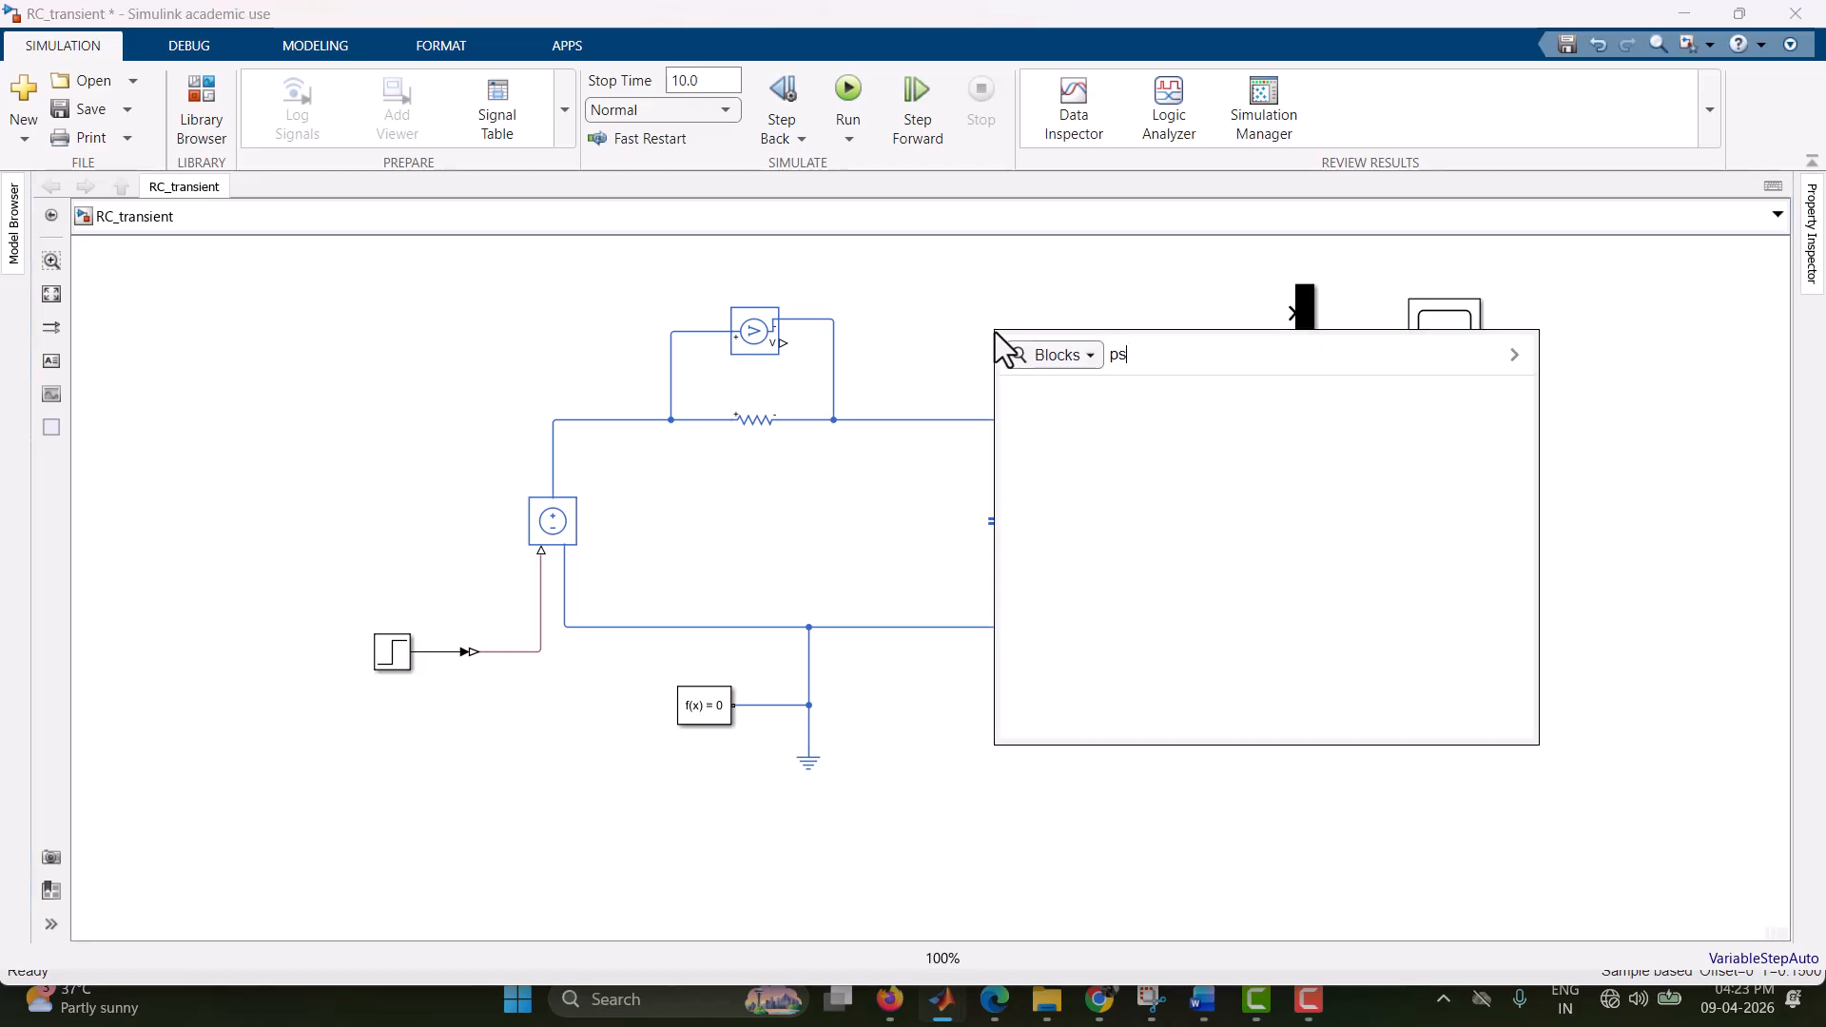
pyautogui.click(1122, 402)
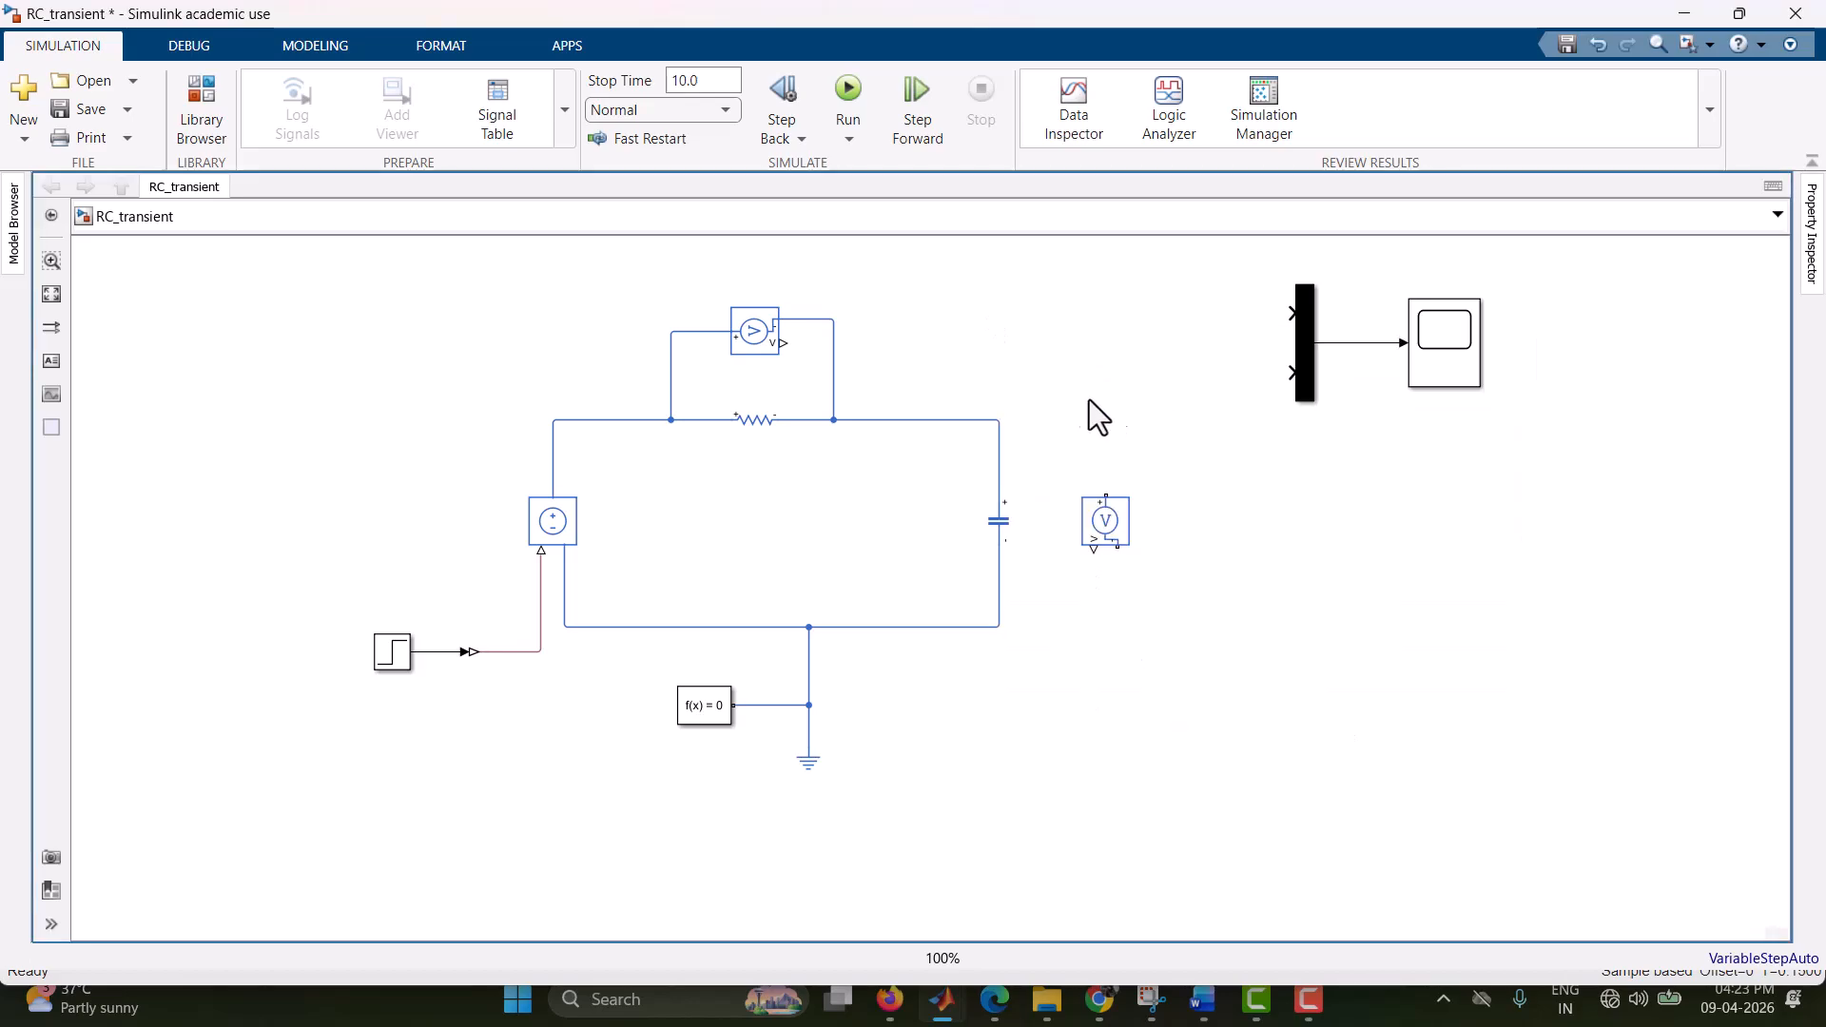
pyautogui.click(995, 338)
pyautogui.moveTo(994, 335); pyautogui.dragTo(783, 343)
pyautogui.moveTo(985, 314); pyautogui.dragTo(1293, 313)
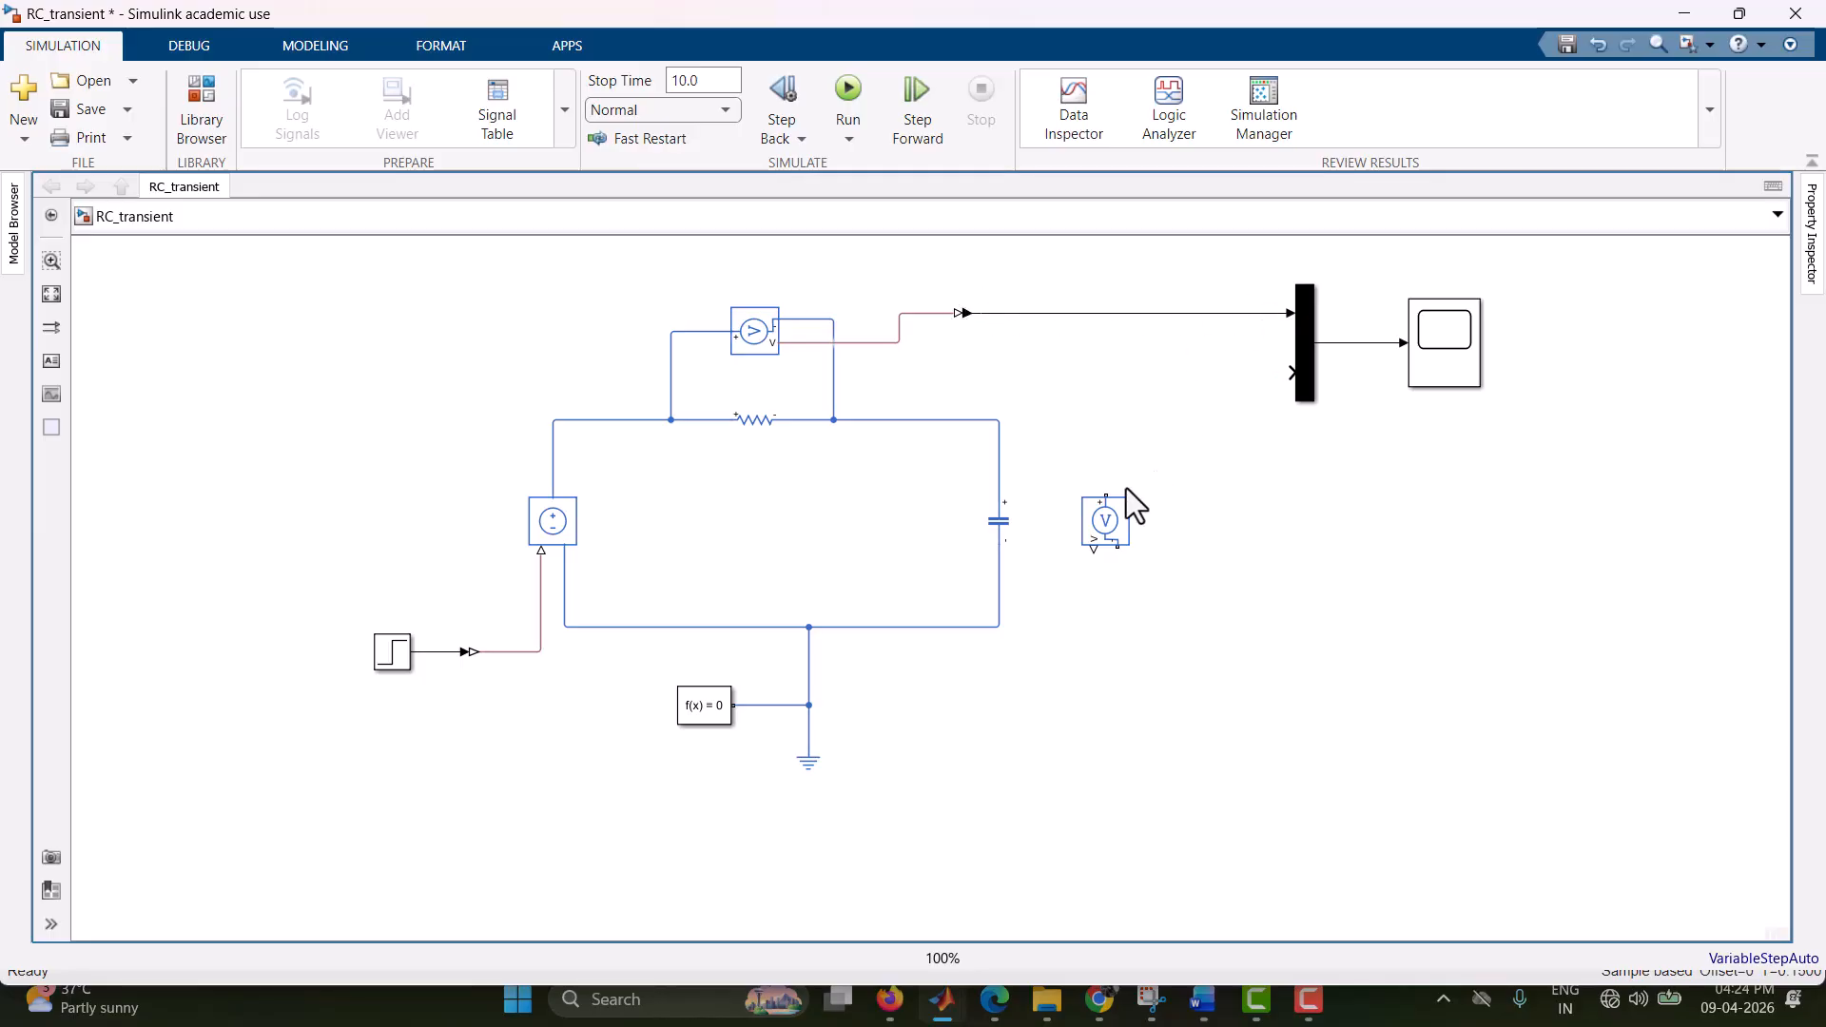
# - Connect the other Voltage Sensor in parallel across the capacitor and route its output through a new PS-Simulink Converter to the Mux's second input
pyautogui.moveTo(1105, 492); pyautogui.dragTo(998, 419)
pyautogui.moveTo(1117, 547); pyautogui.dragTo(998, 626)
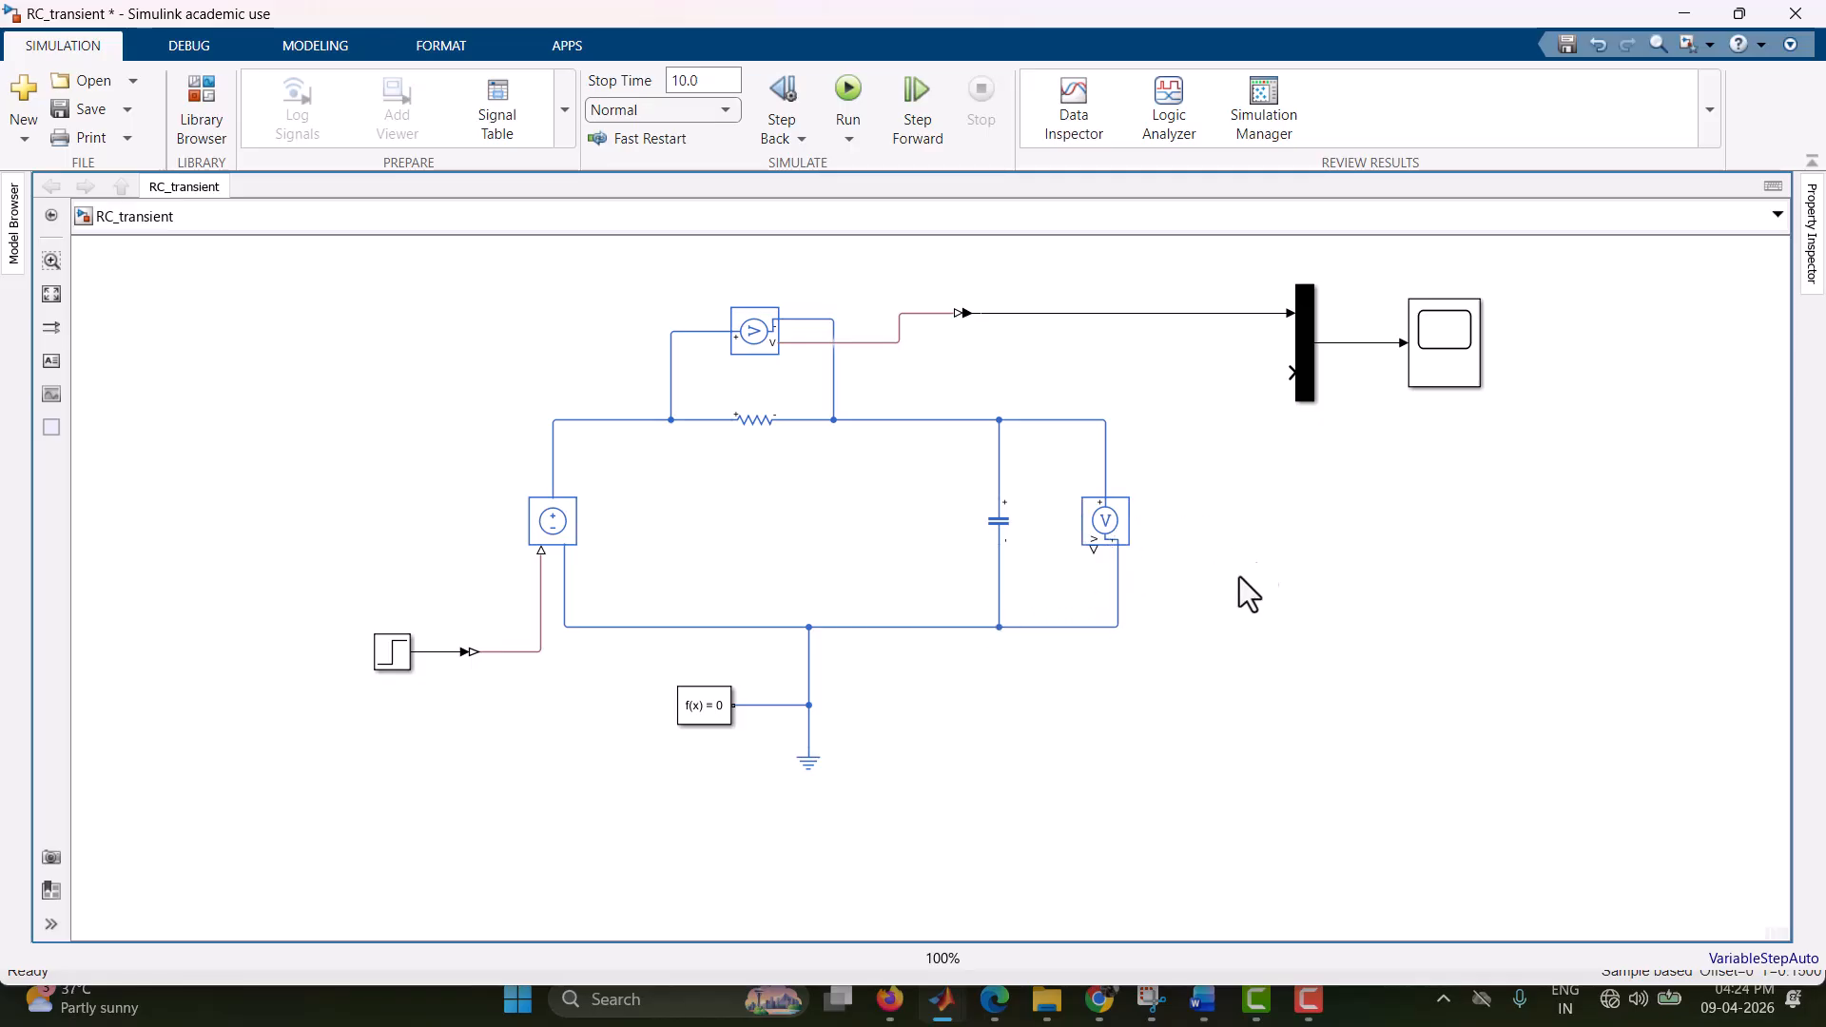
pyautogui.doubleClick(1209, 599)
pyautogui.write('ps')
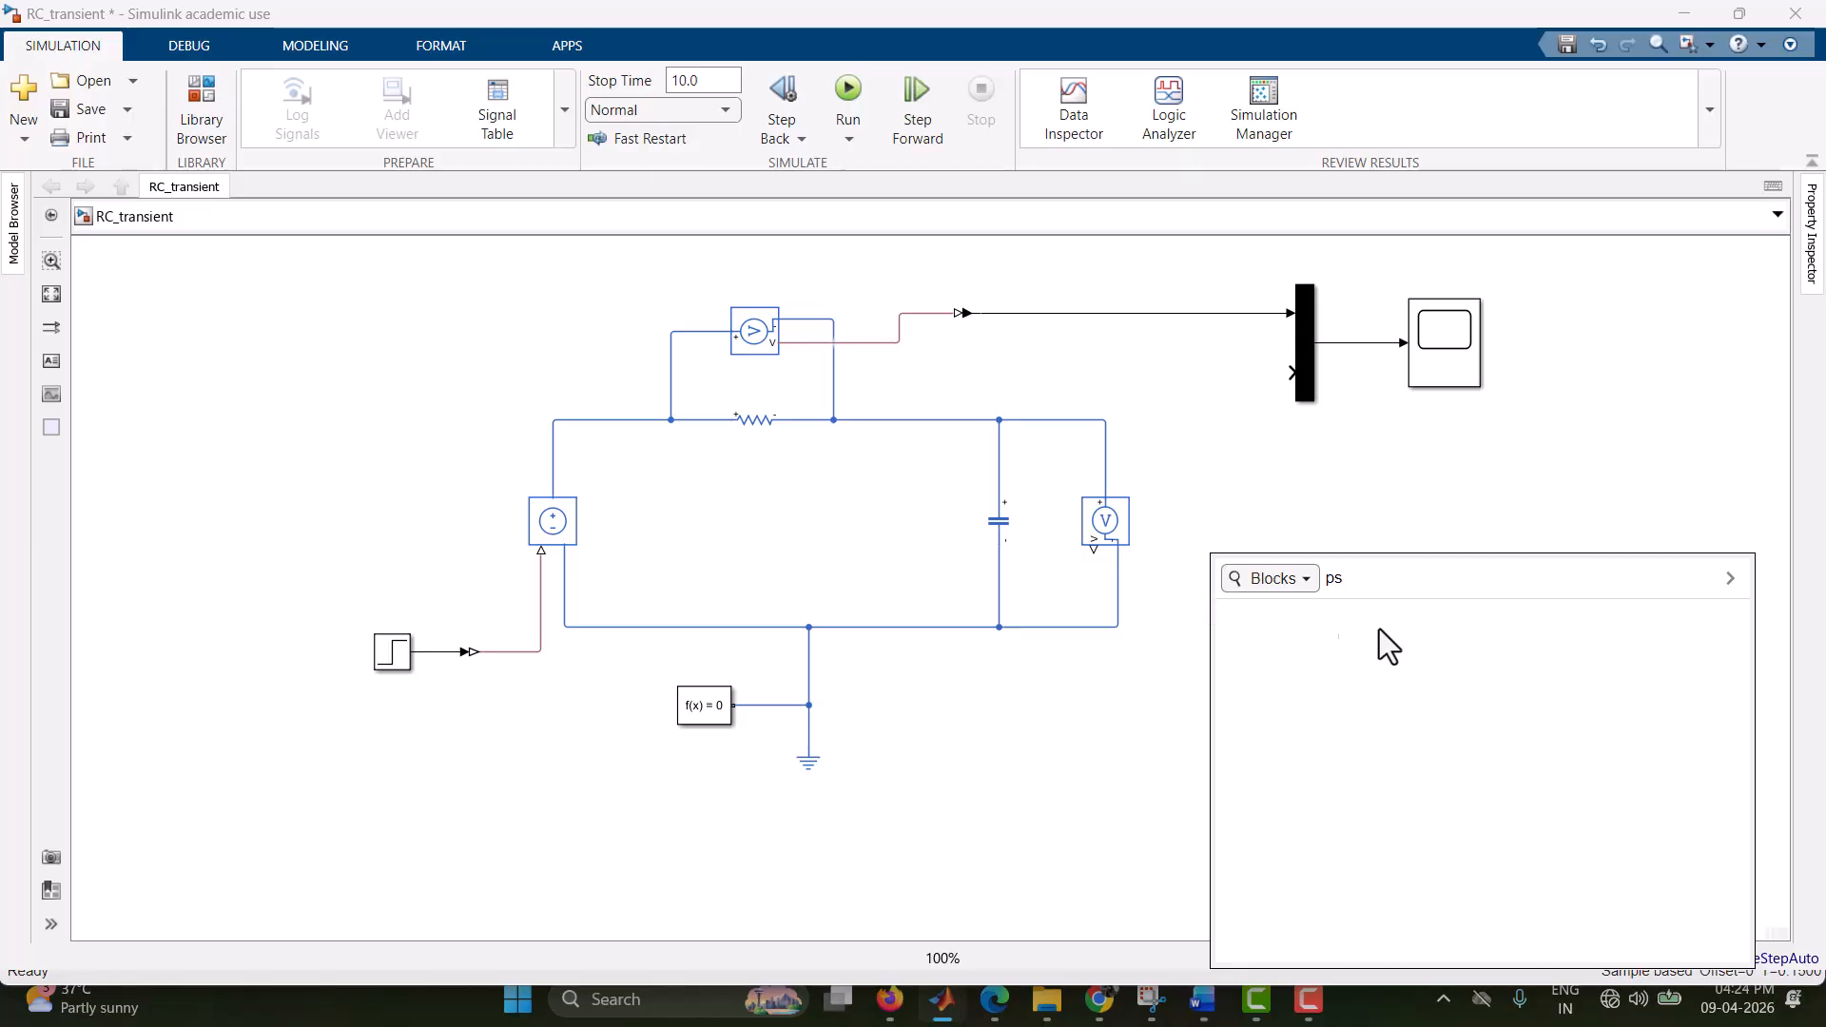
pyautogui.click(1370, 636)
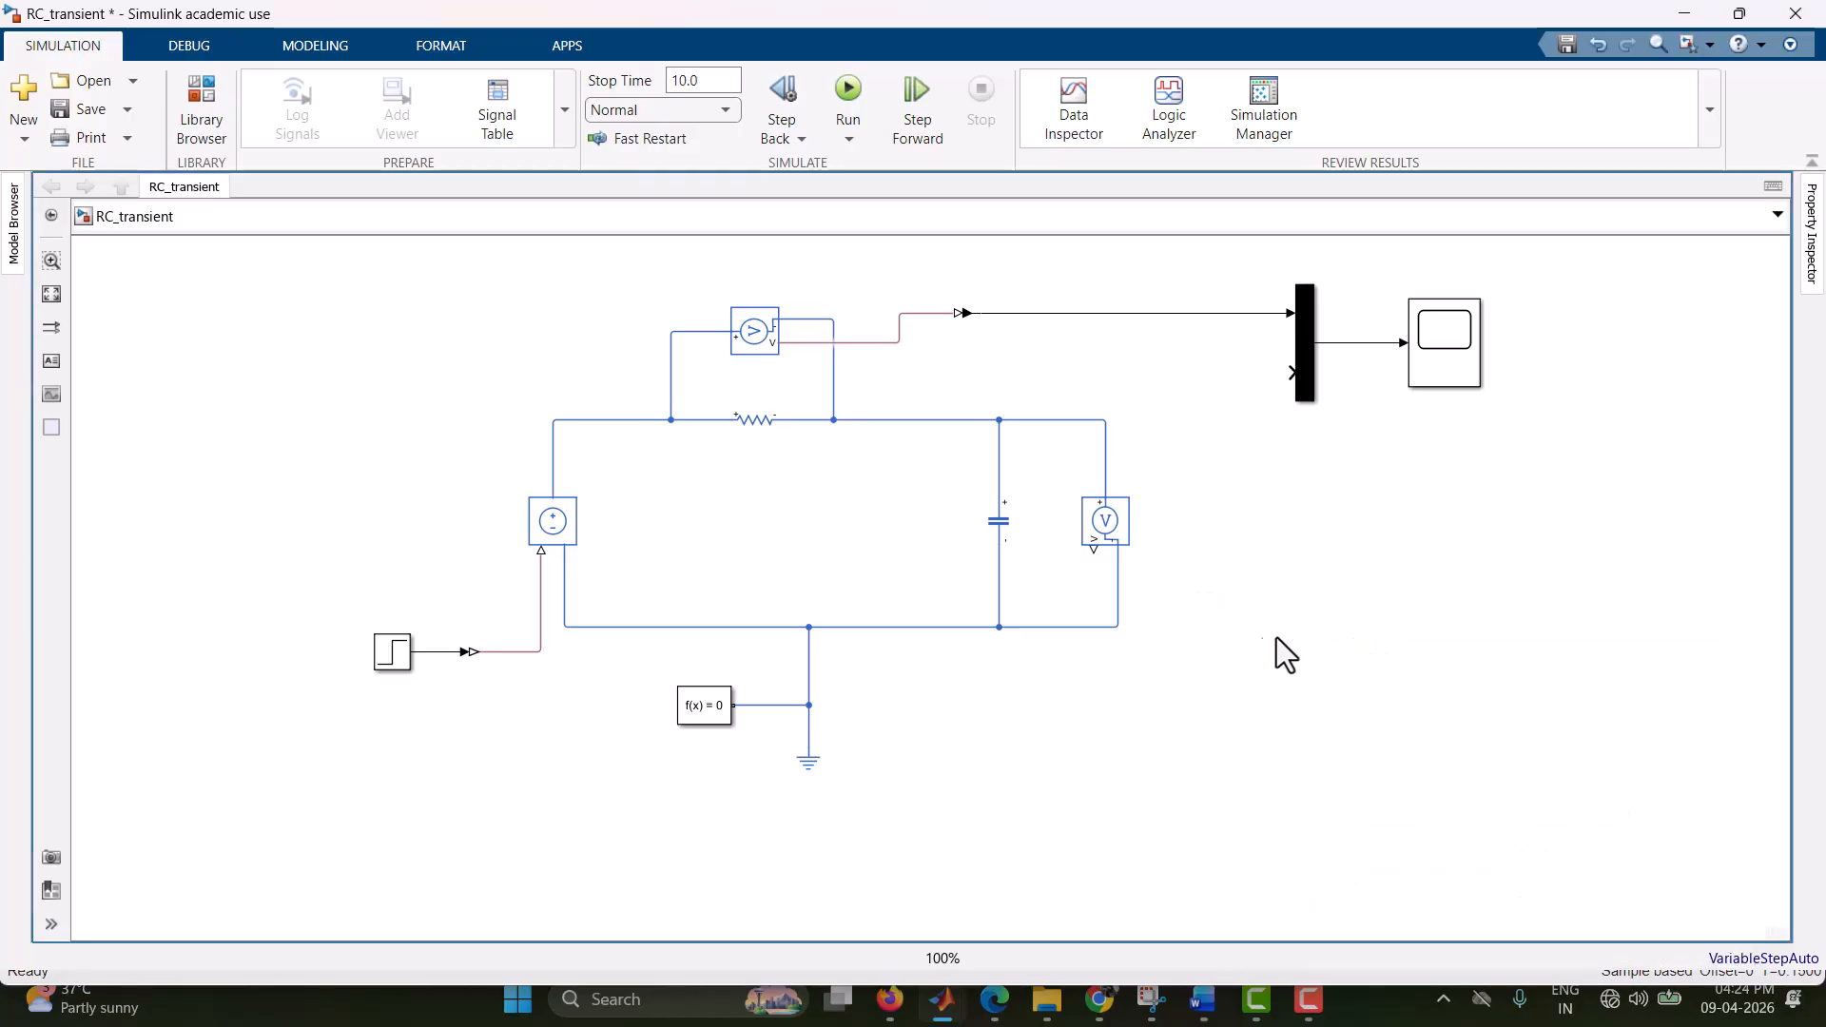
pyautogui.moveTo(1212, 602); pyautogui.dragTo(1094, 550)
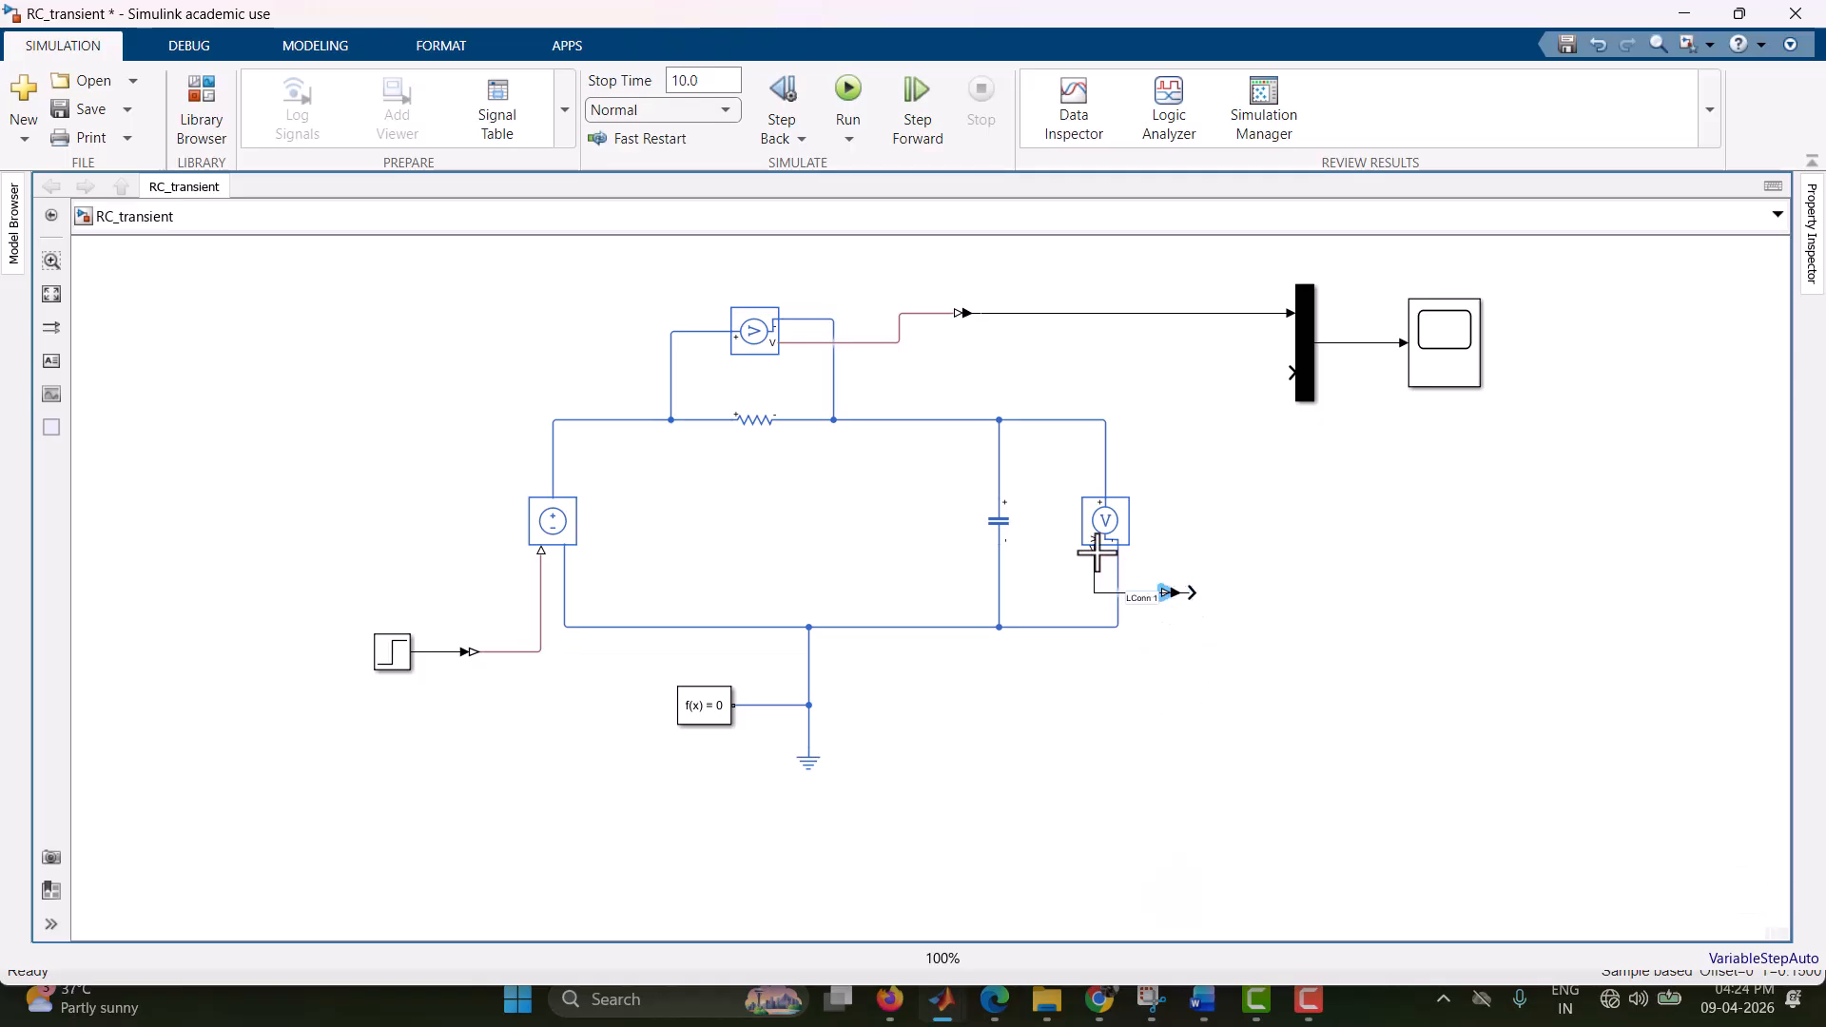
pyautogui.moveTo(1192, 593); pyautogui.dragTo(1293, 372)
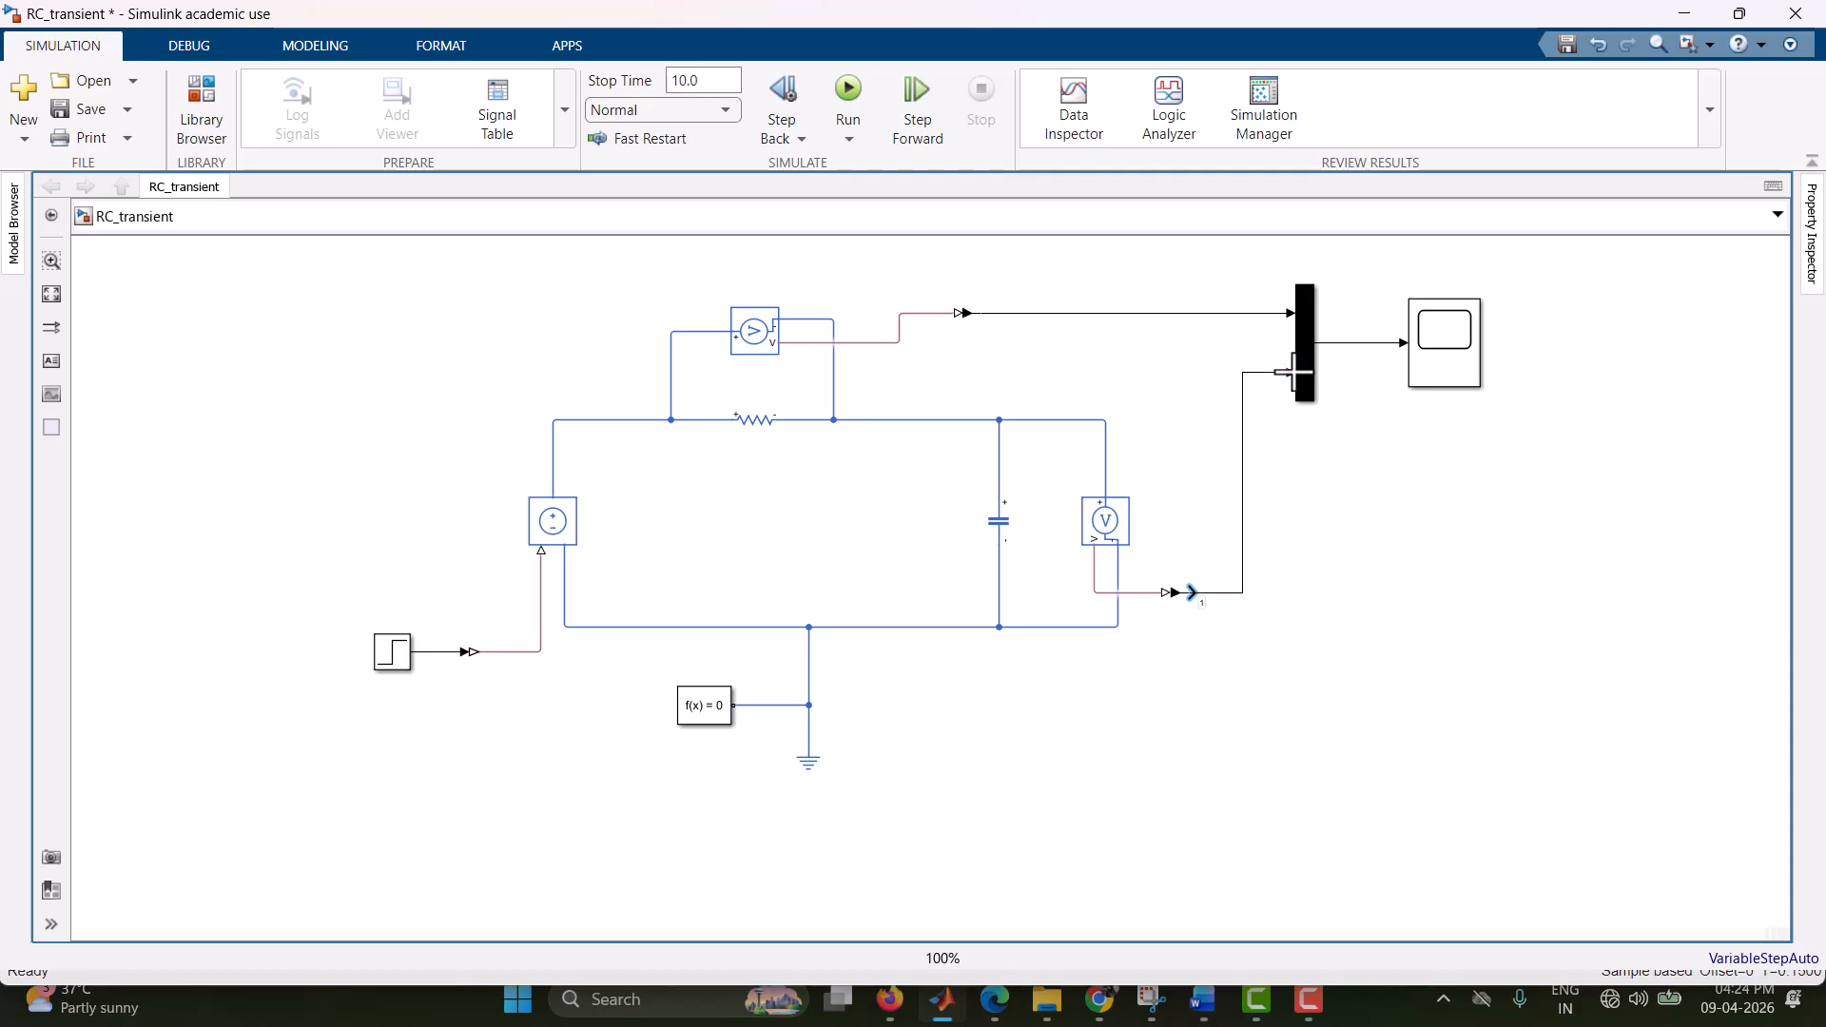
# - Rename the Controlled Voltage Source block as DC Source
pyautogui.click(51, 294)
pyautogui.click(699, 439)
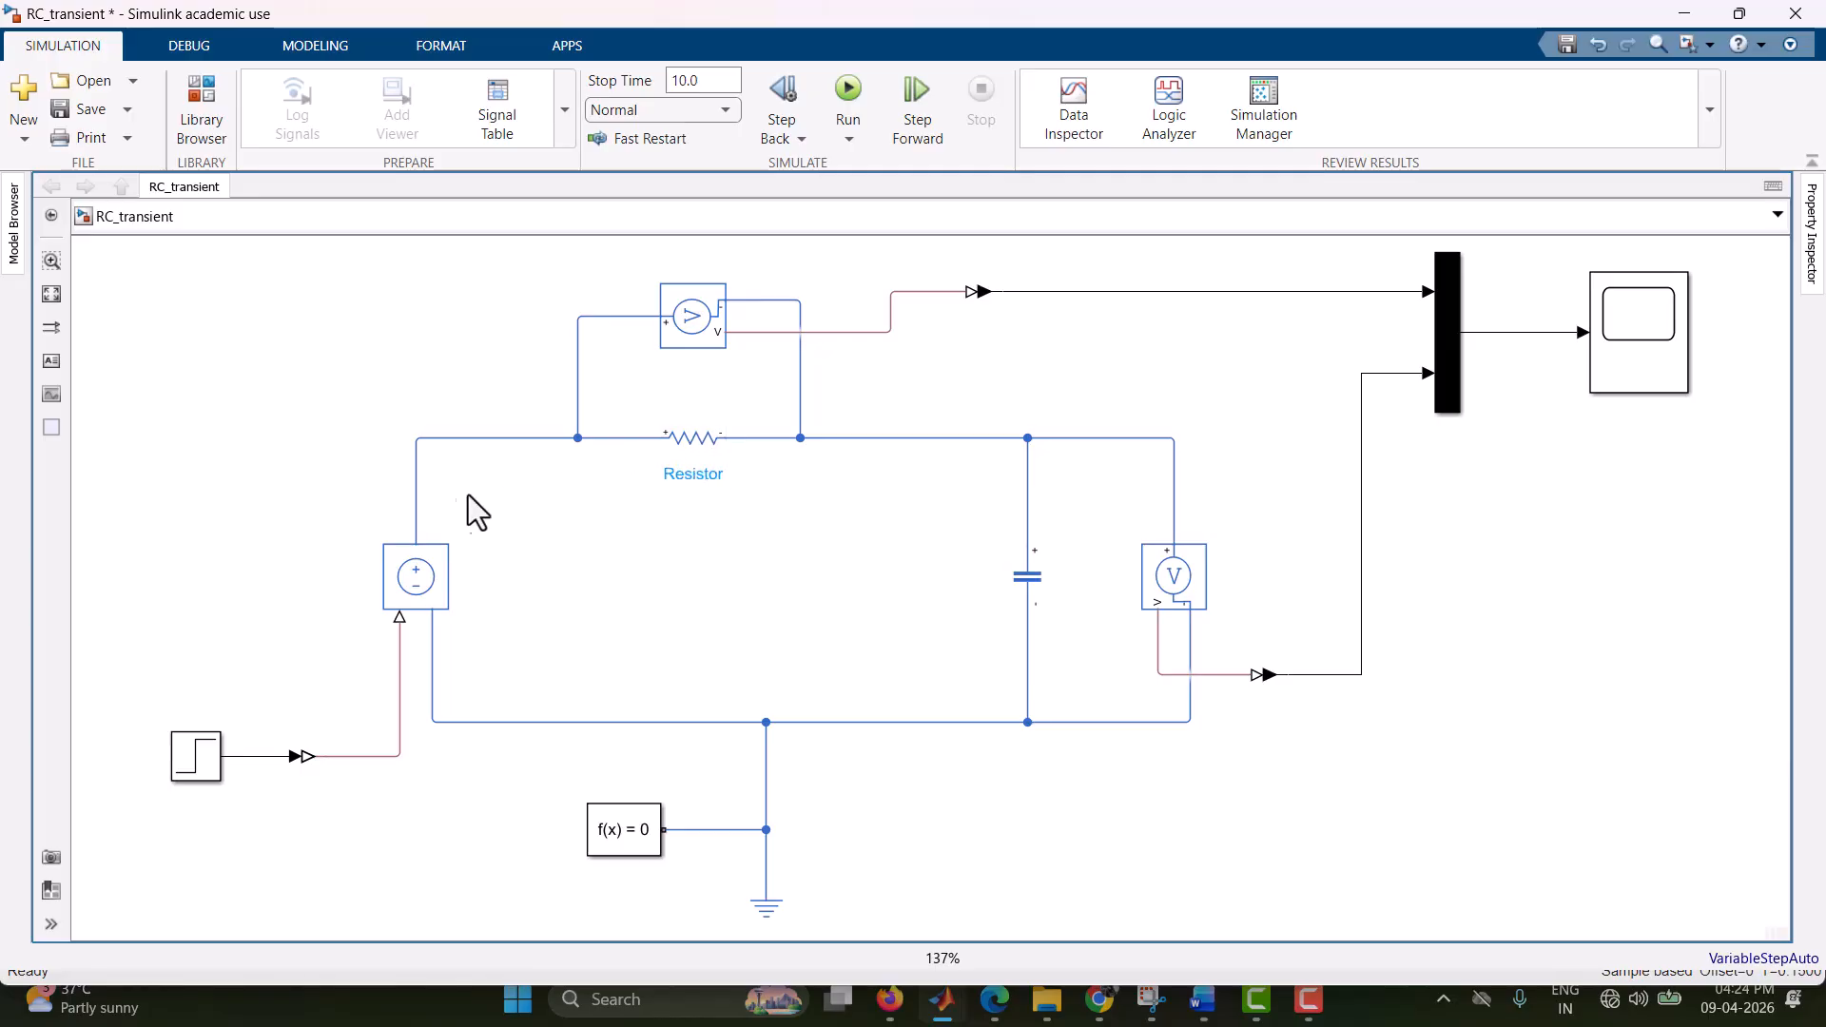
pyautogui.click(424, 590)
pyautogui.doubleClick(509, 582)
pyautogui.hotkey('ctrl', 'a')
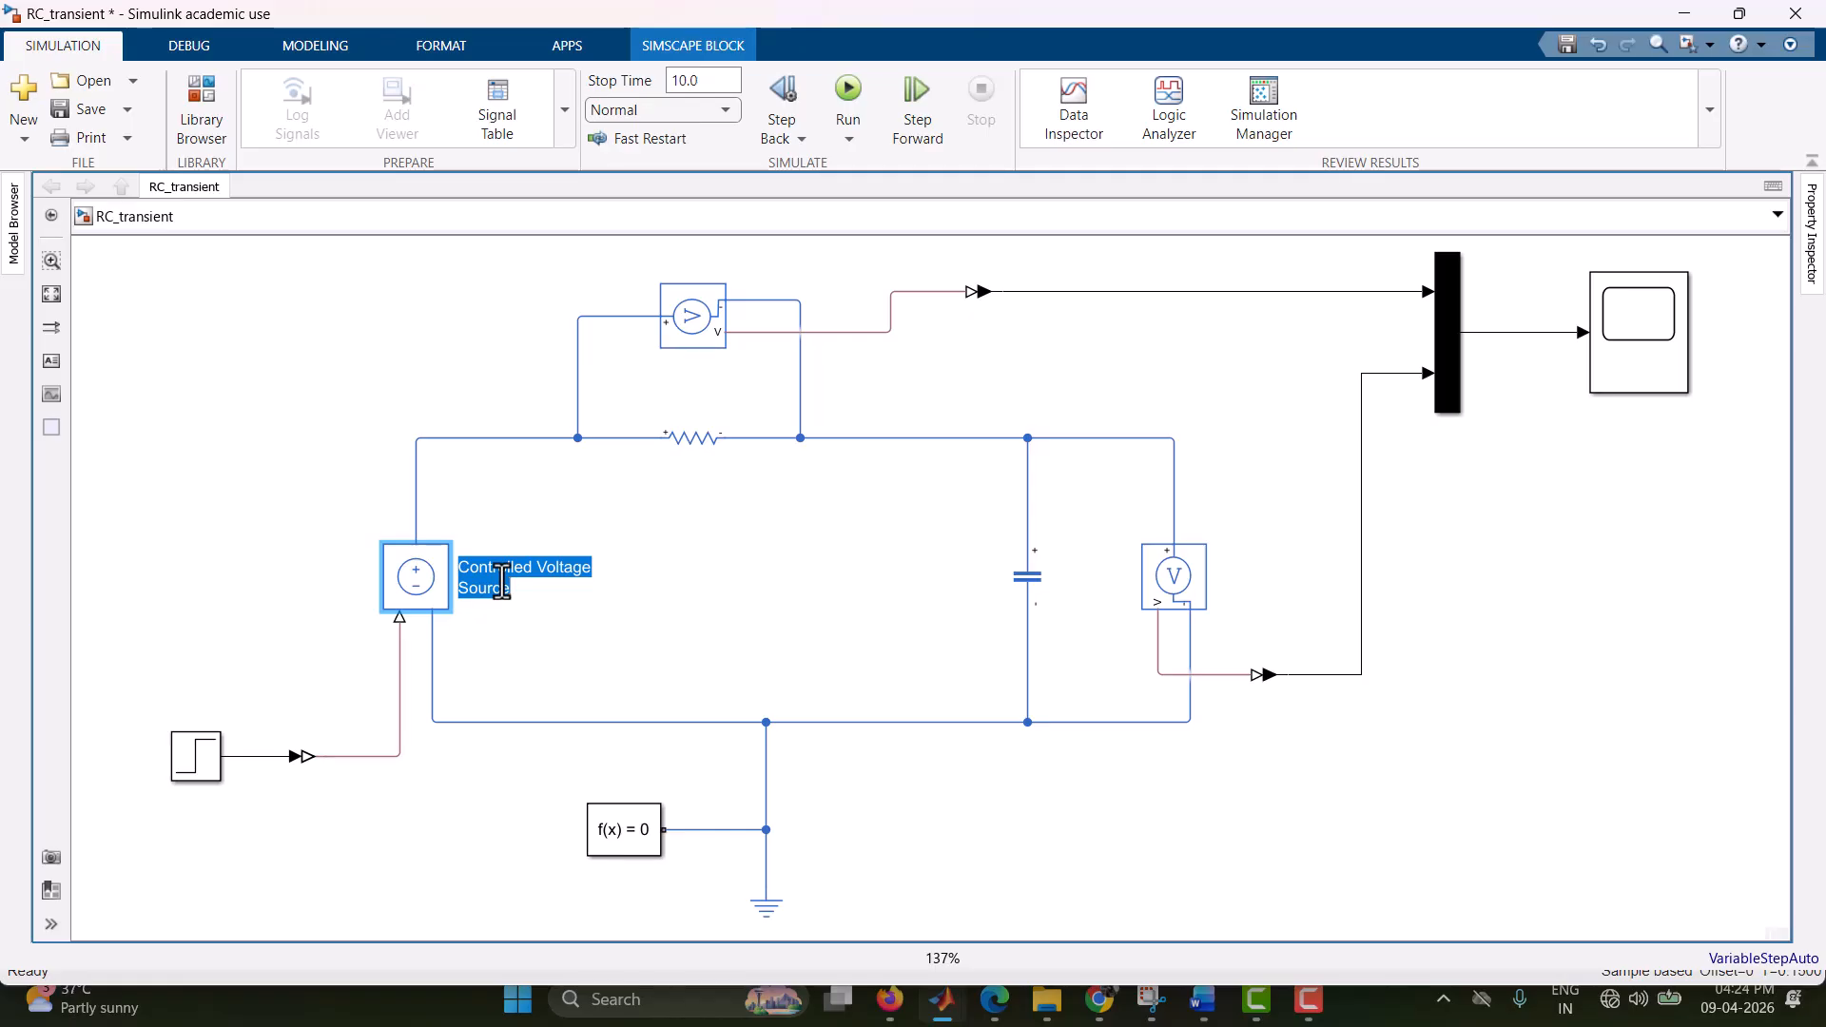
pyautogui.write('DC')
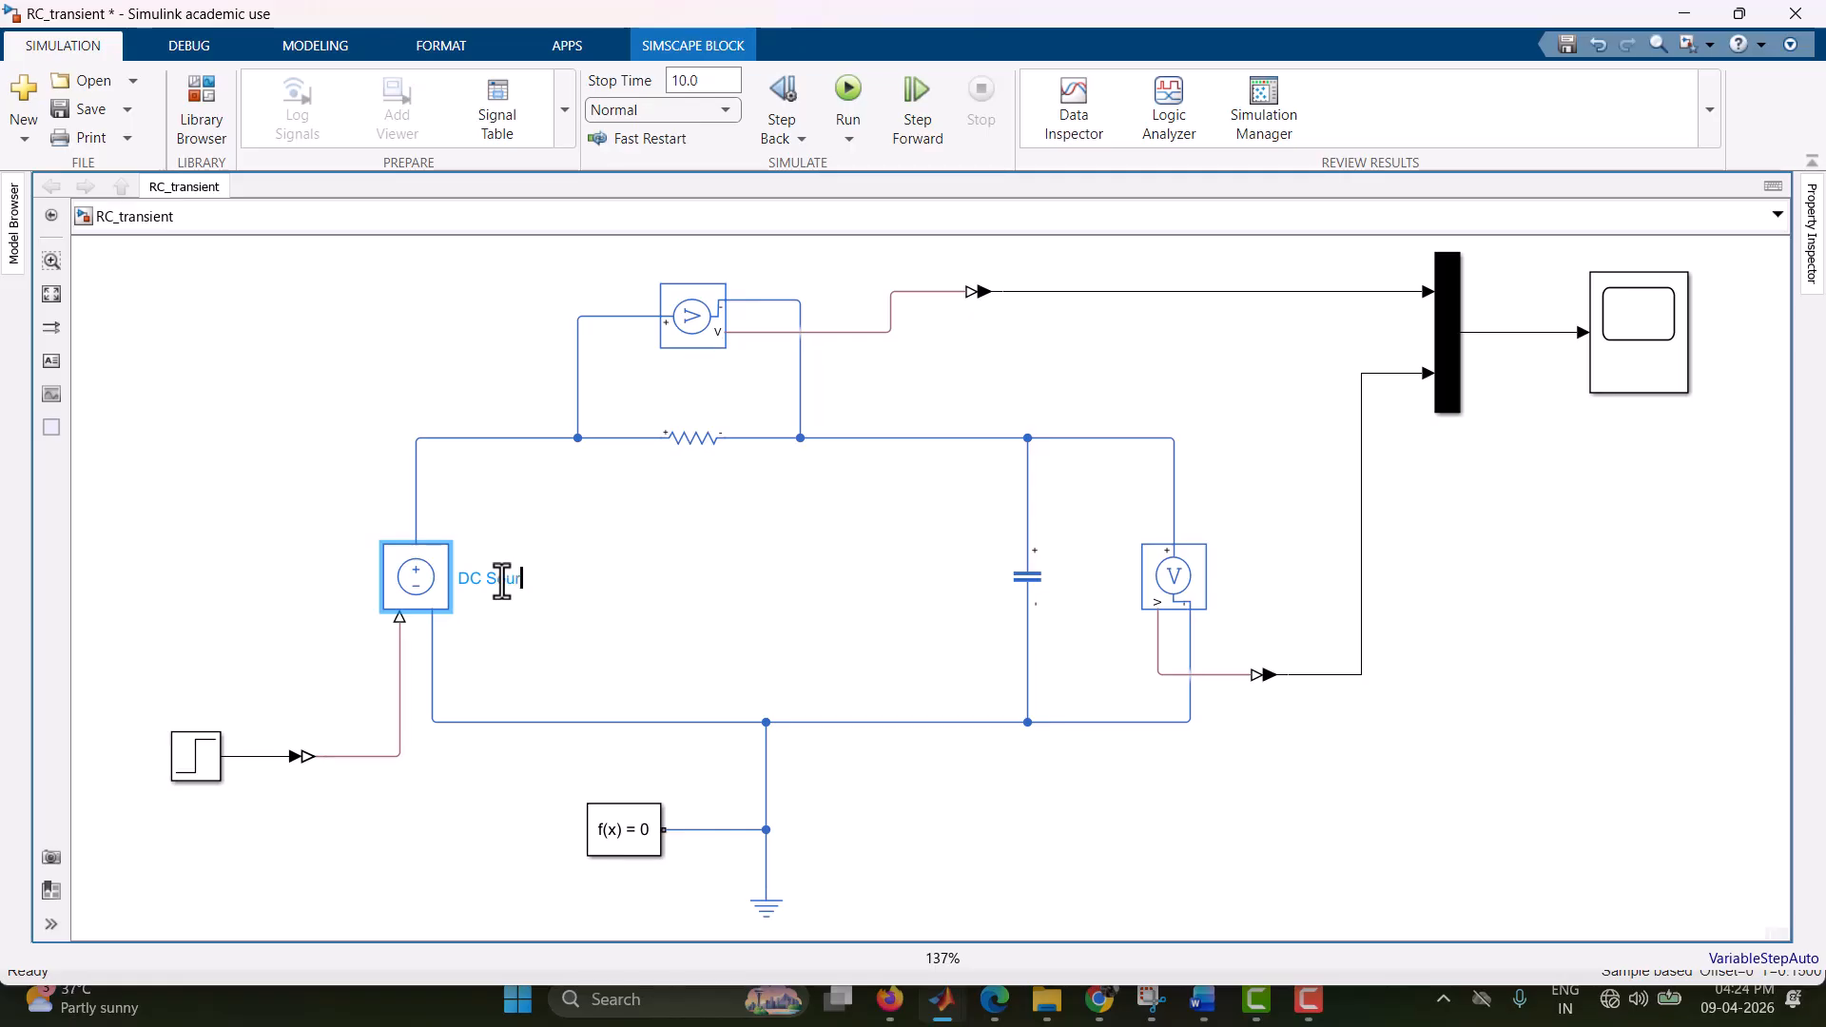
pyautogui.click(699, 594)
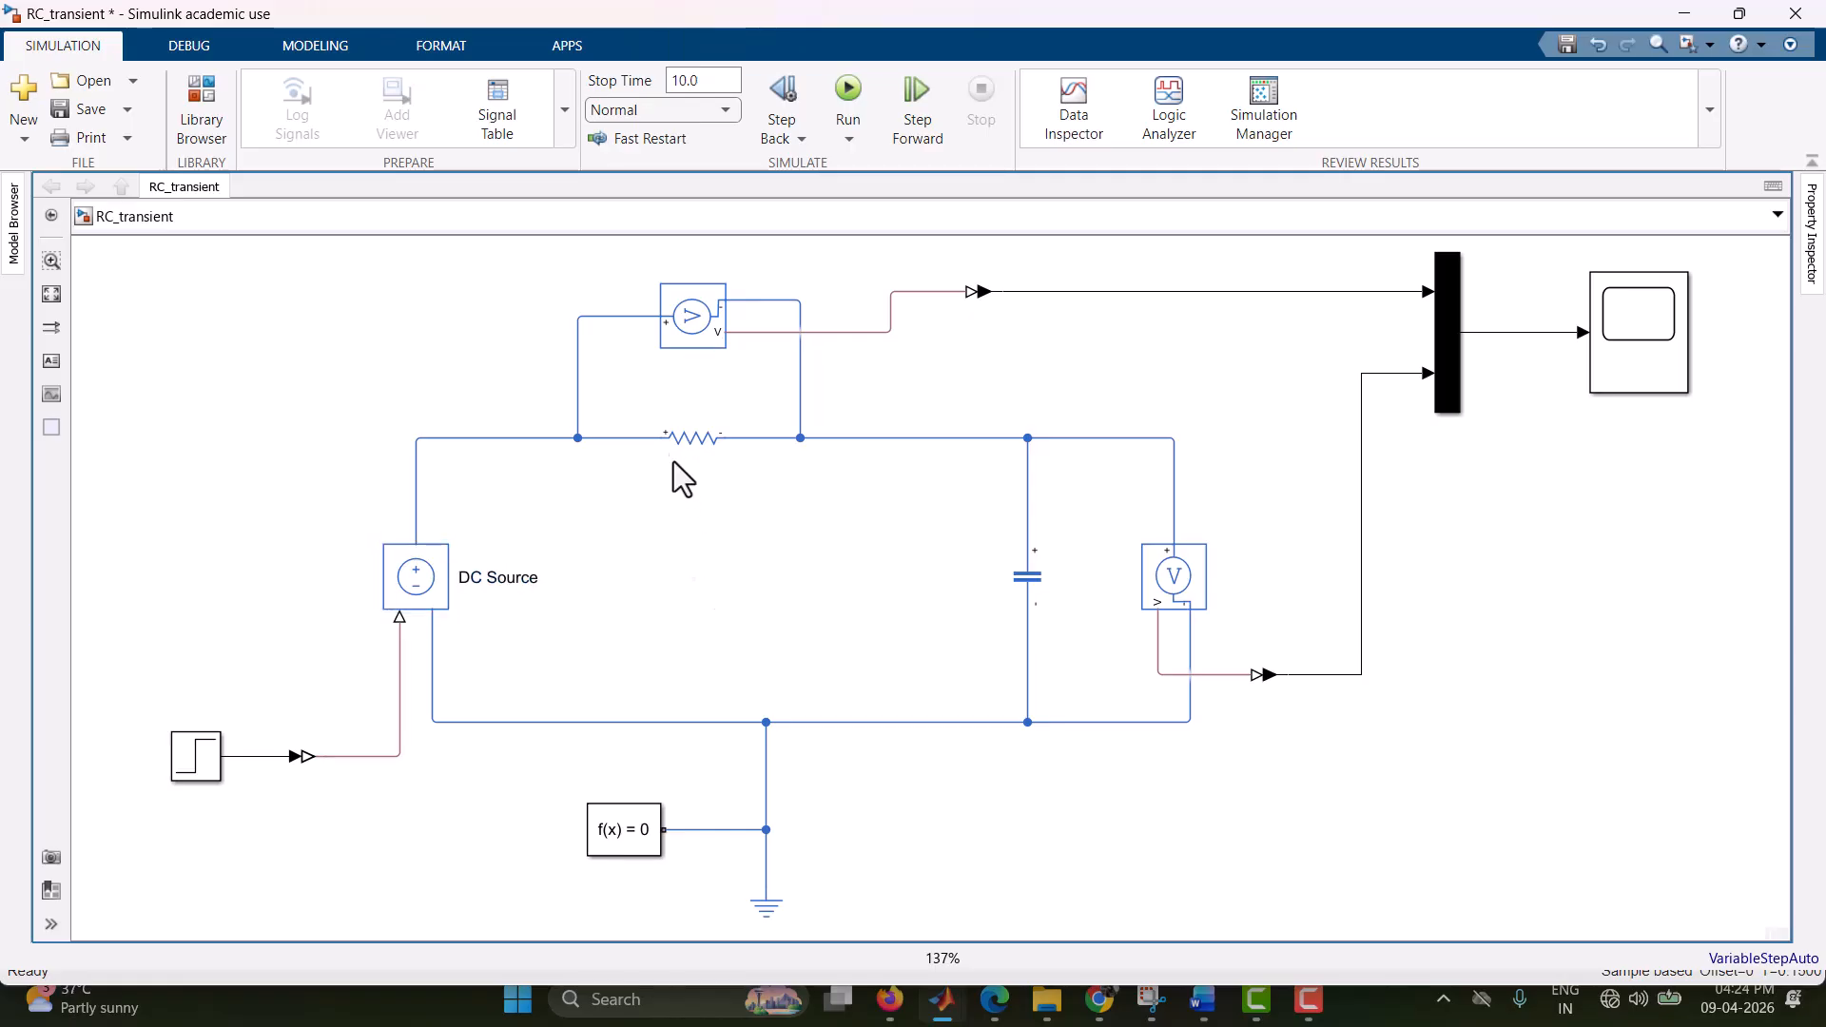
# - Rename the resistor block as 100 ohm and the capacitor block as 10 microfarad
pyautogui.doubleClick(698, 469)
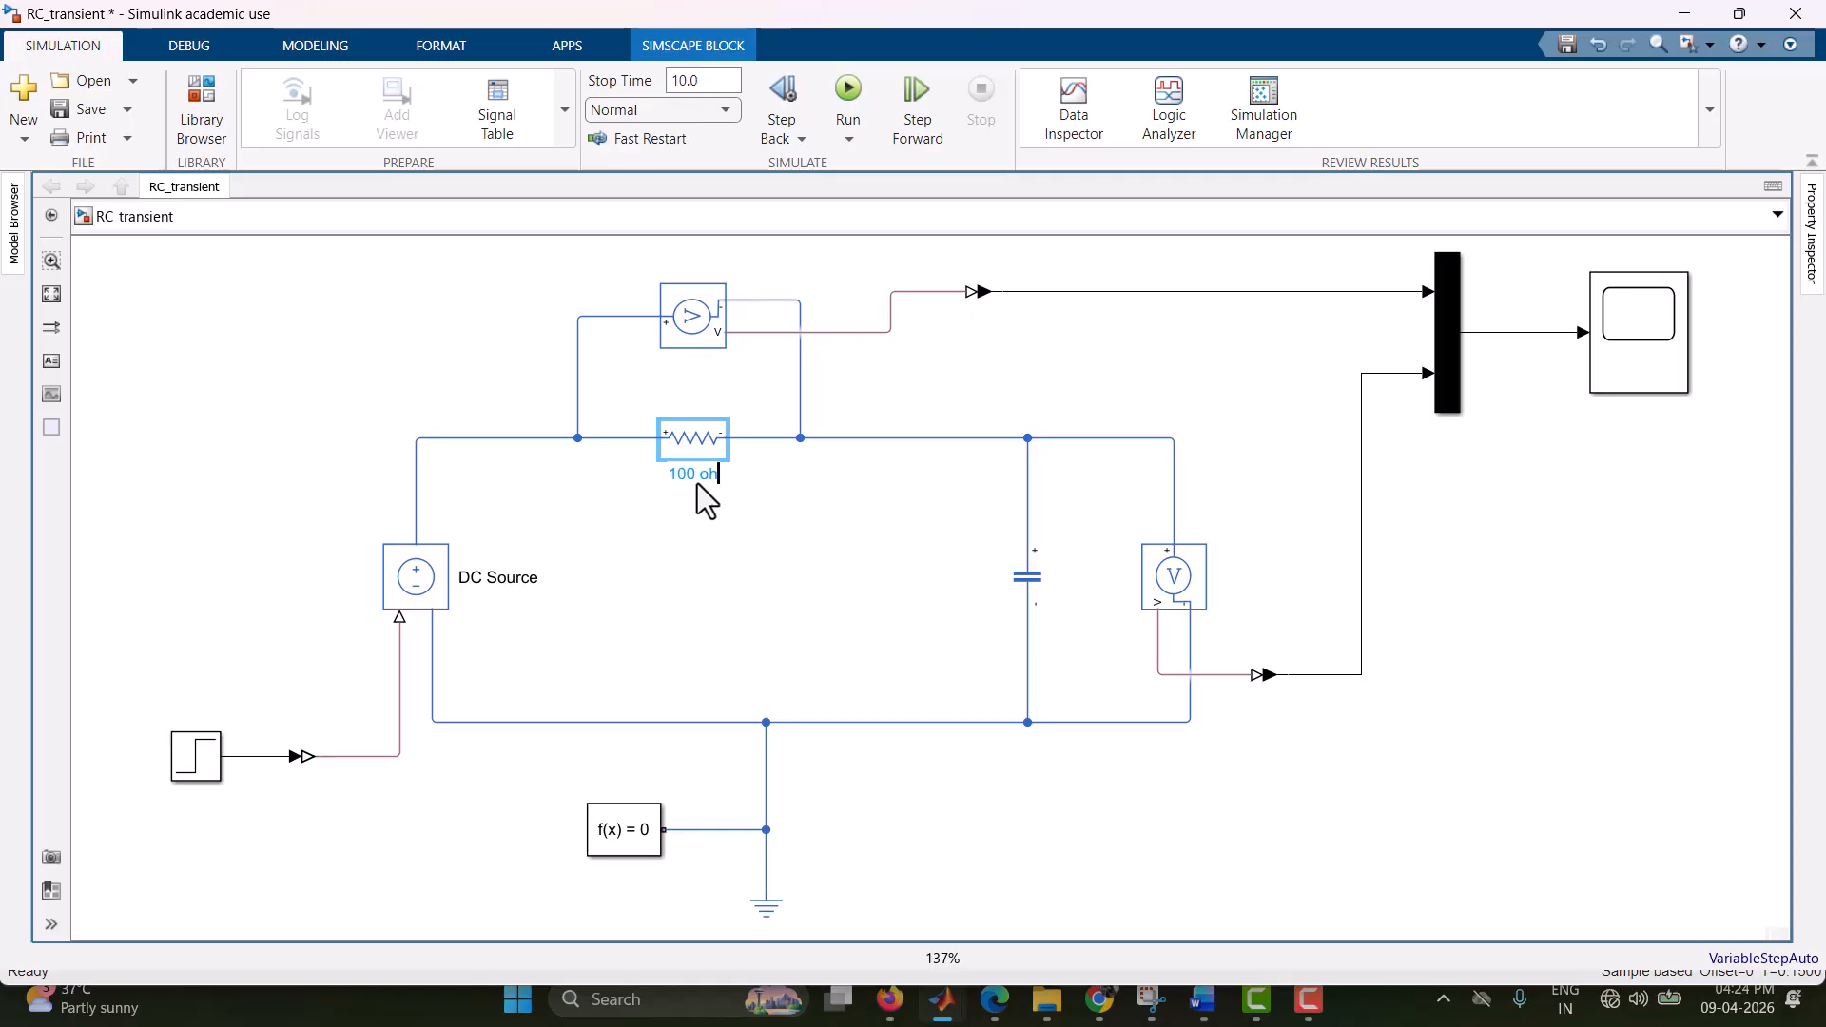
pyautogui.click(746, 542)
pyautogui.click(1026, 582)
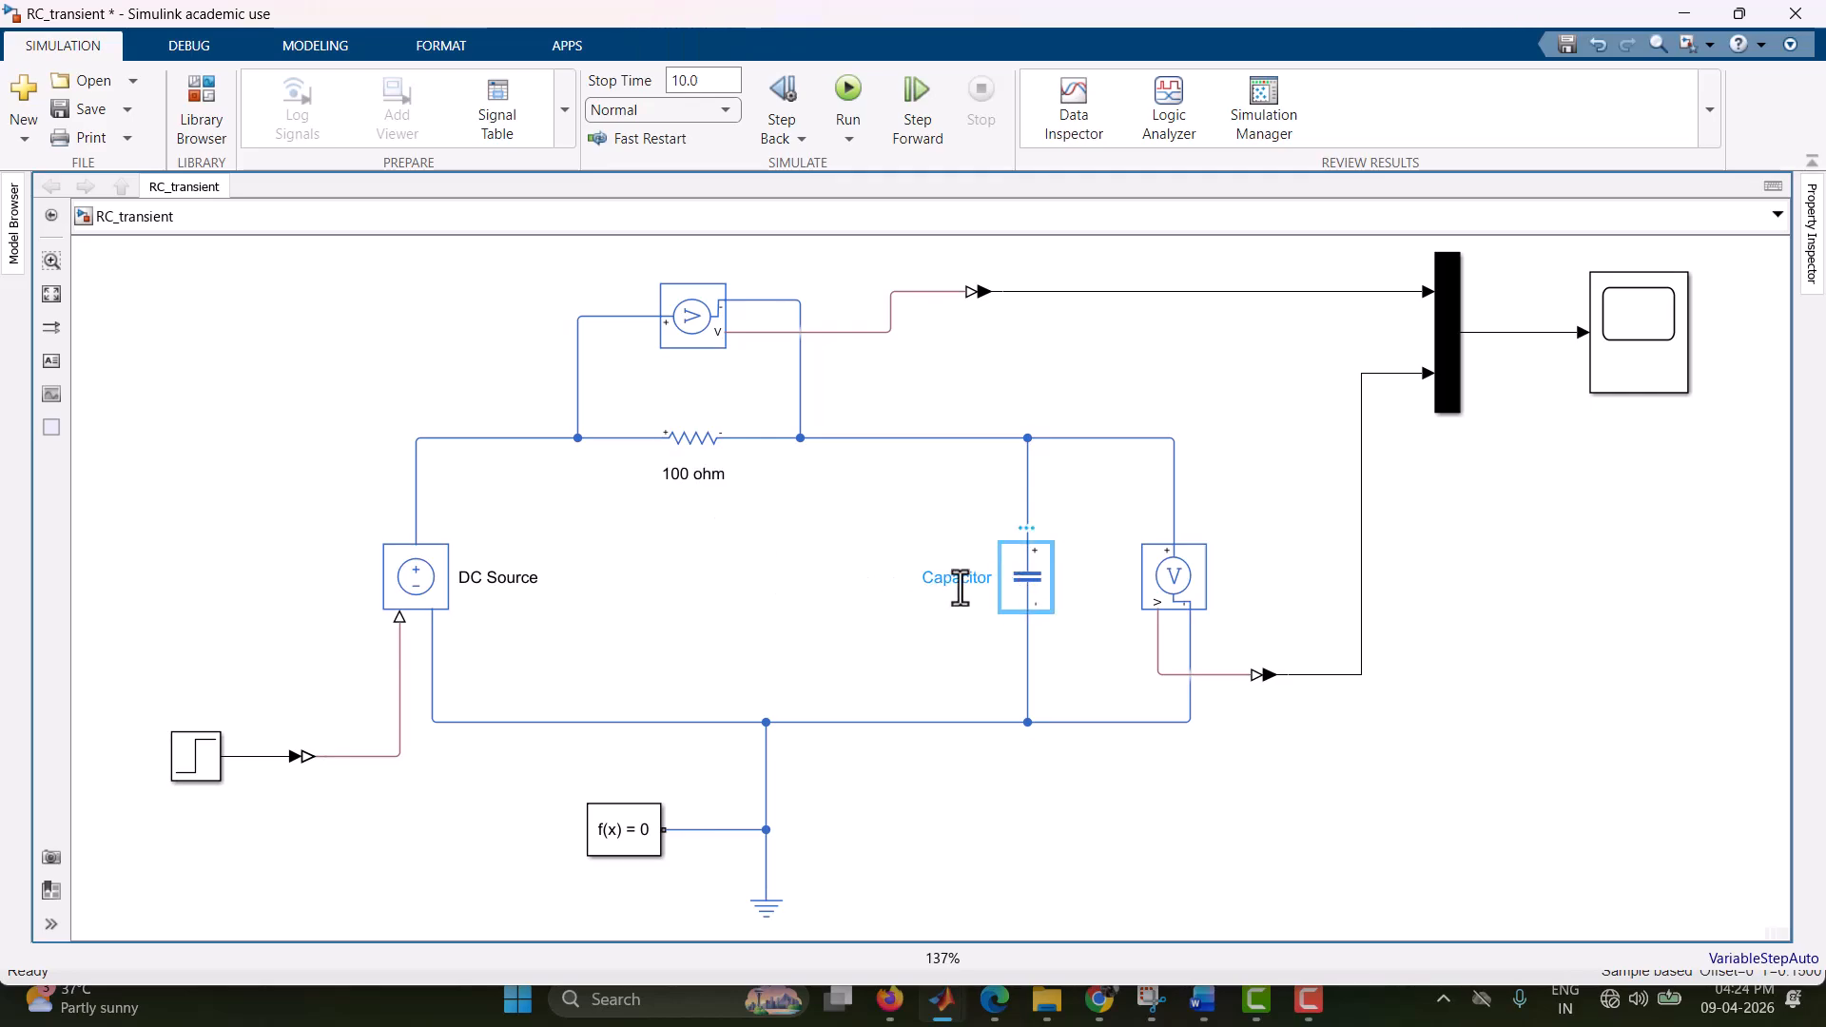
pyautogui.doubleClick(954, 583)
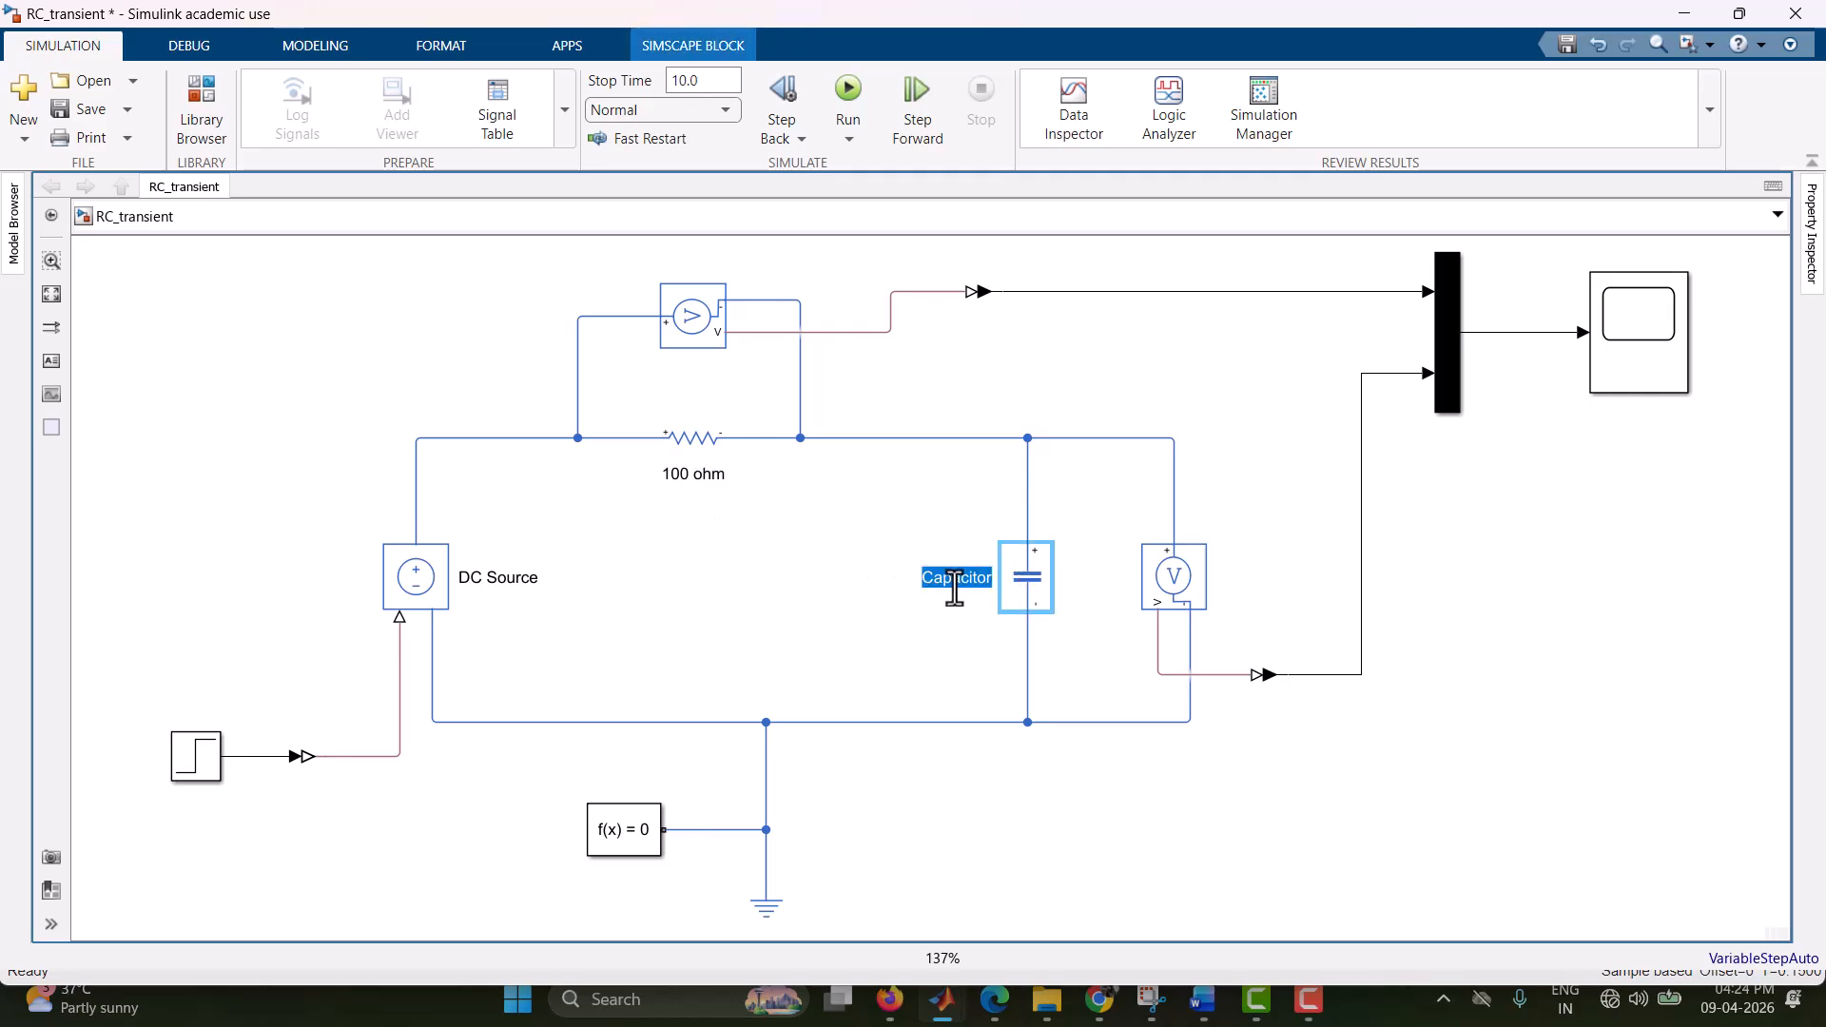
pyautogui.write('10')
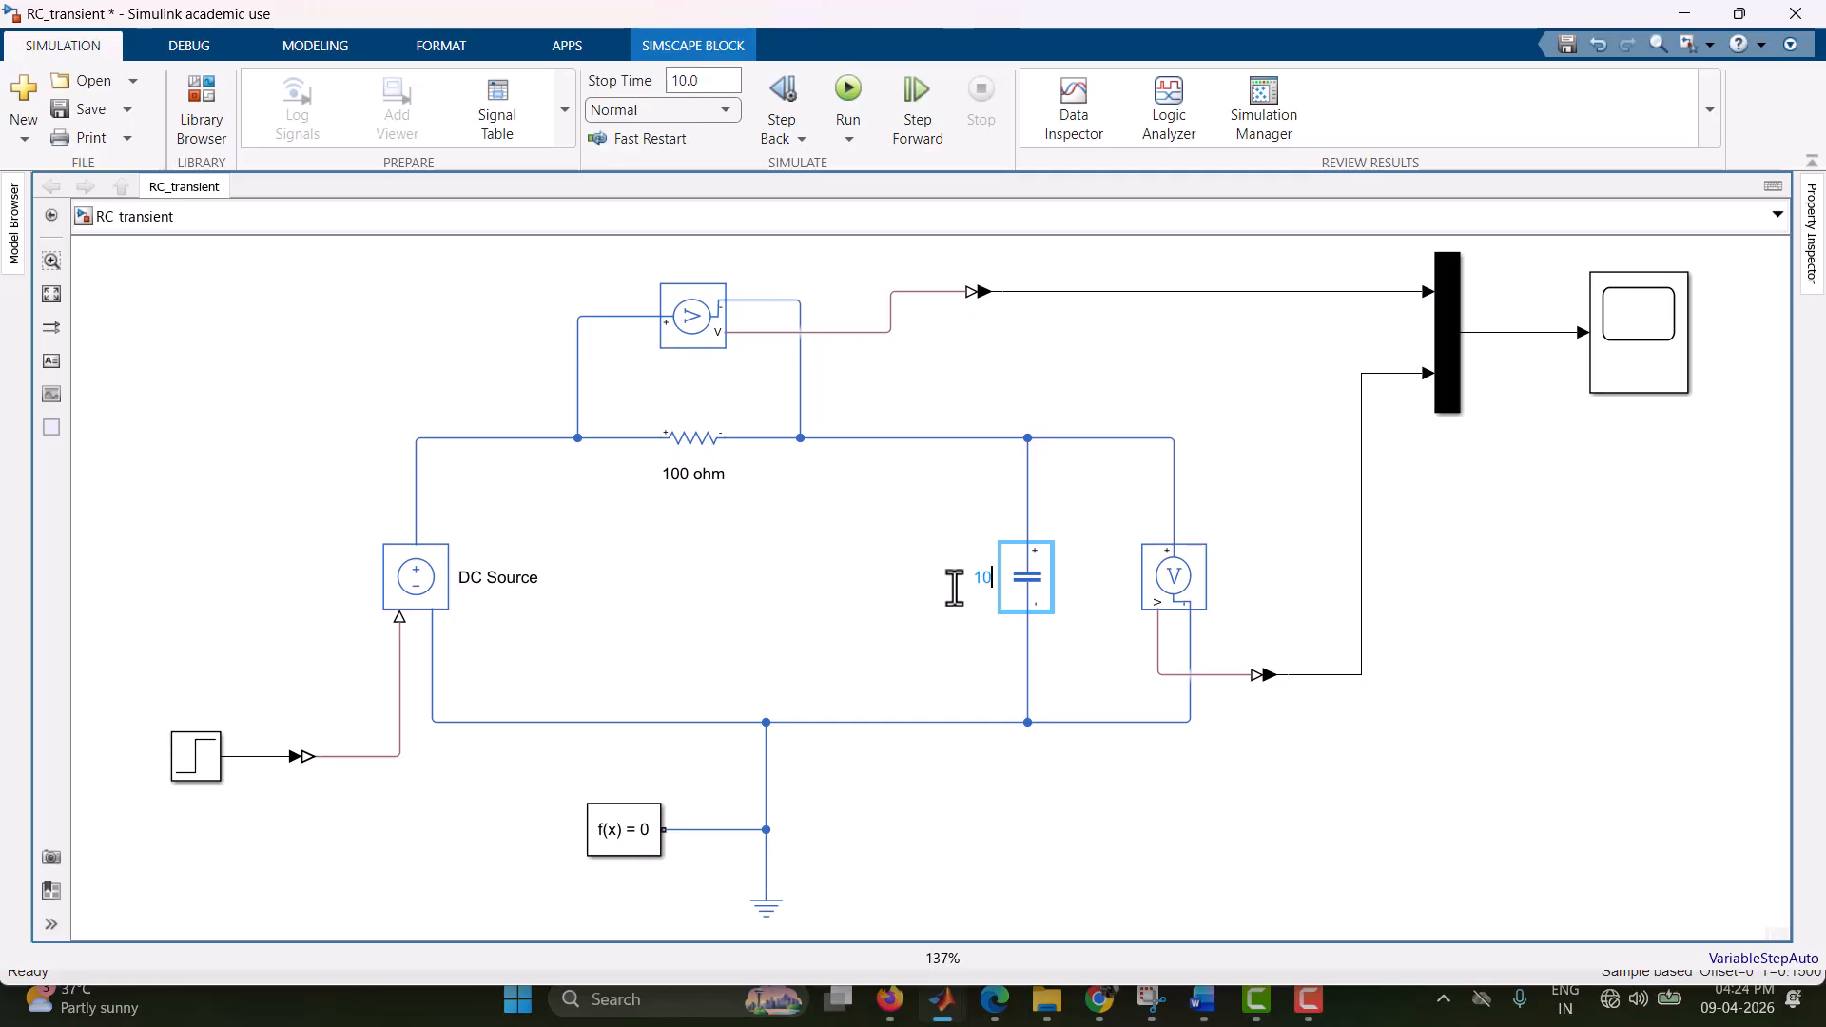
pyautogui.write(' microfarad')
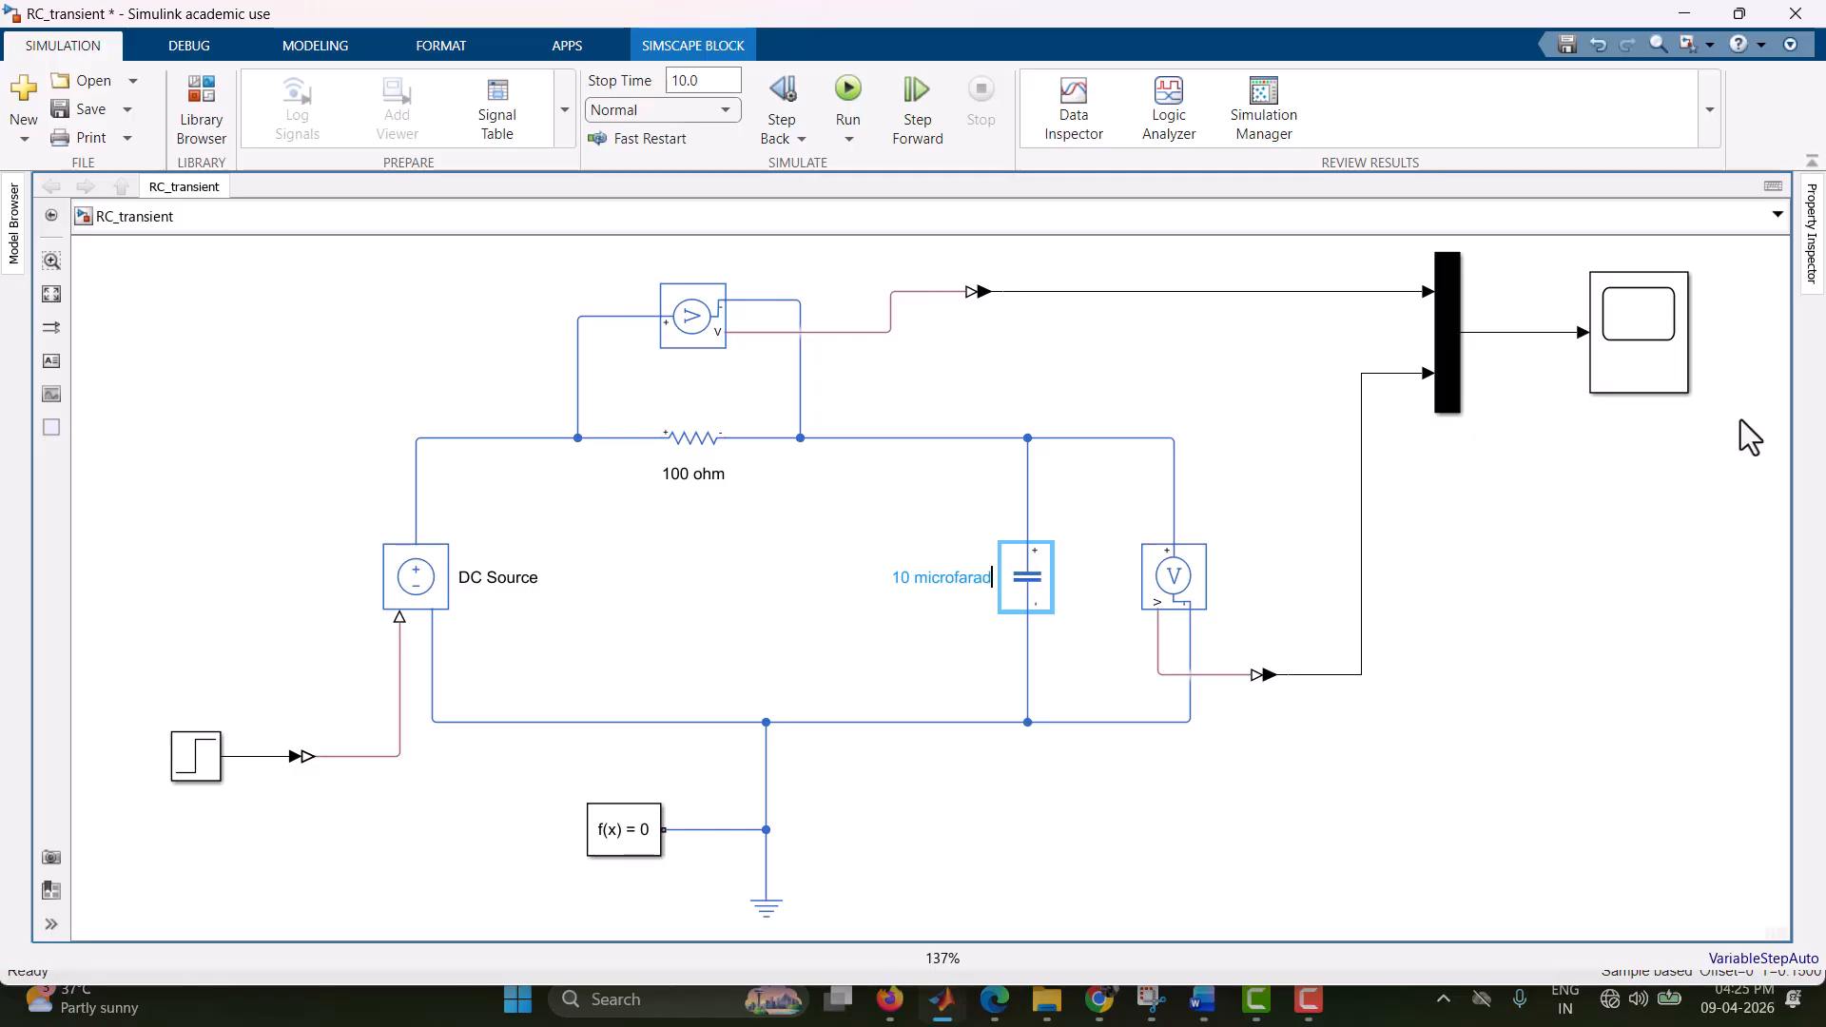
pyautogui.click(774, 557)
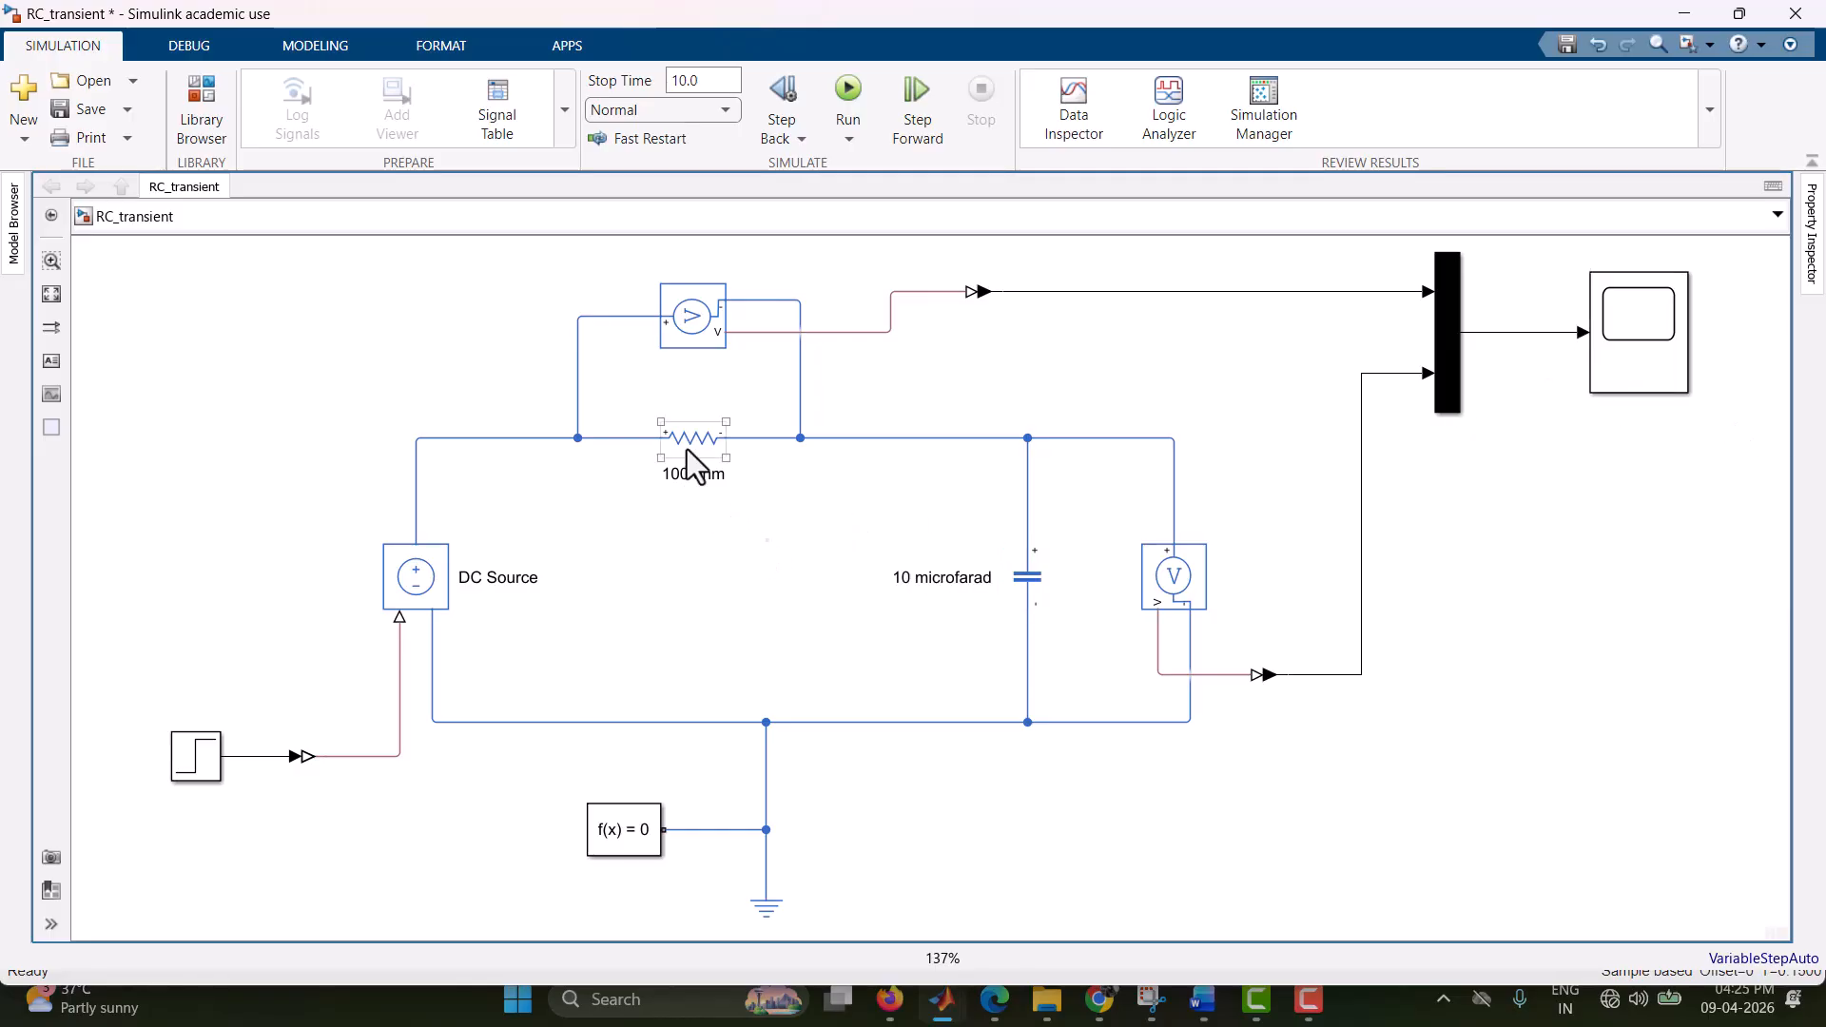
# - Set the Step block's step time to 0.01 and apply the change
pyautogui.click(205, 758)
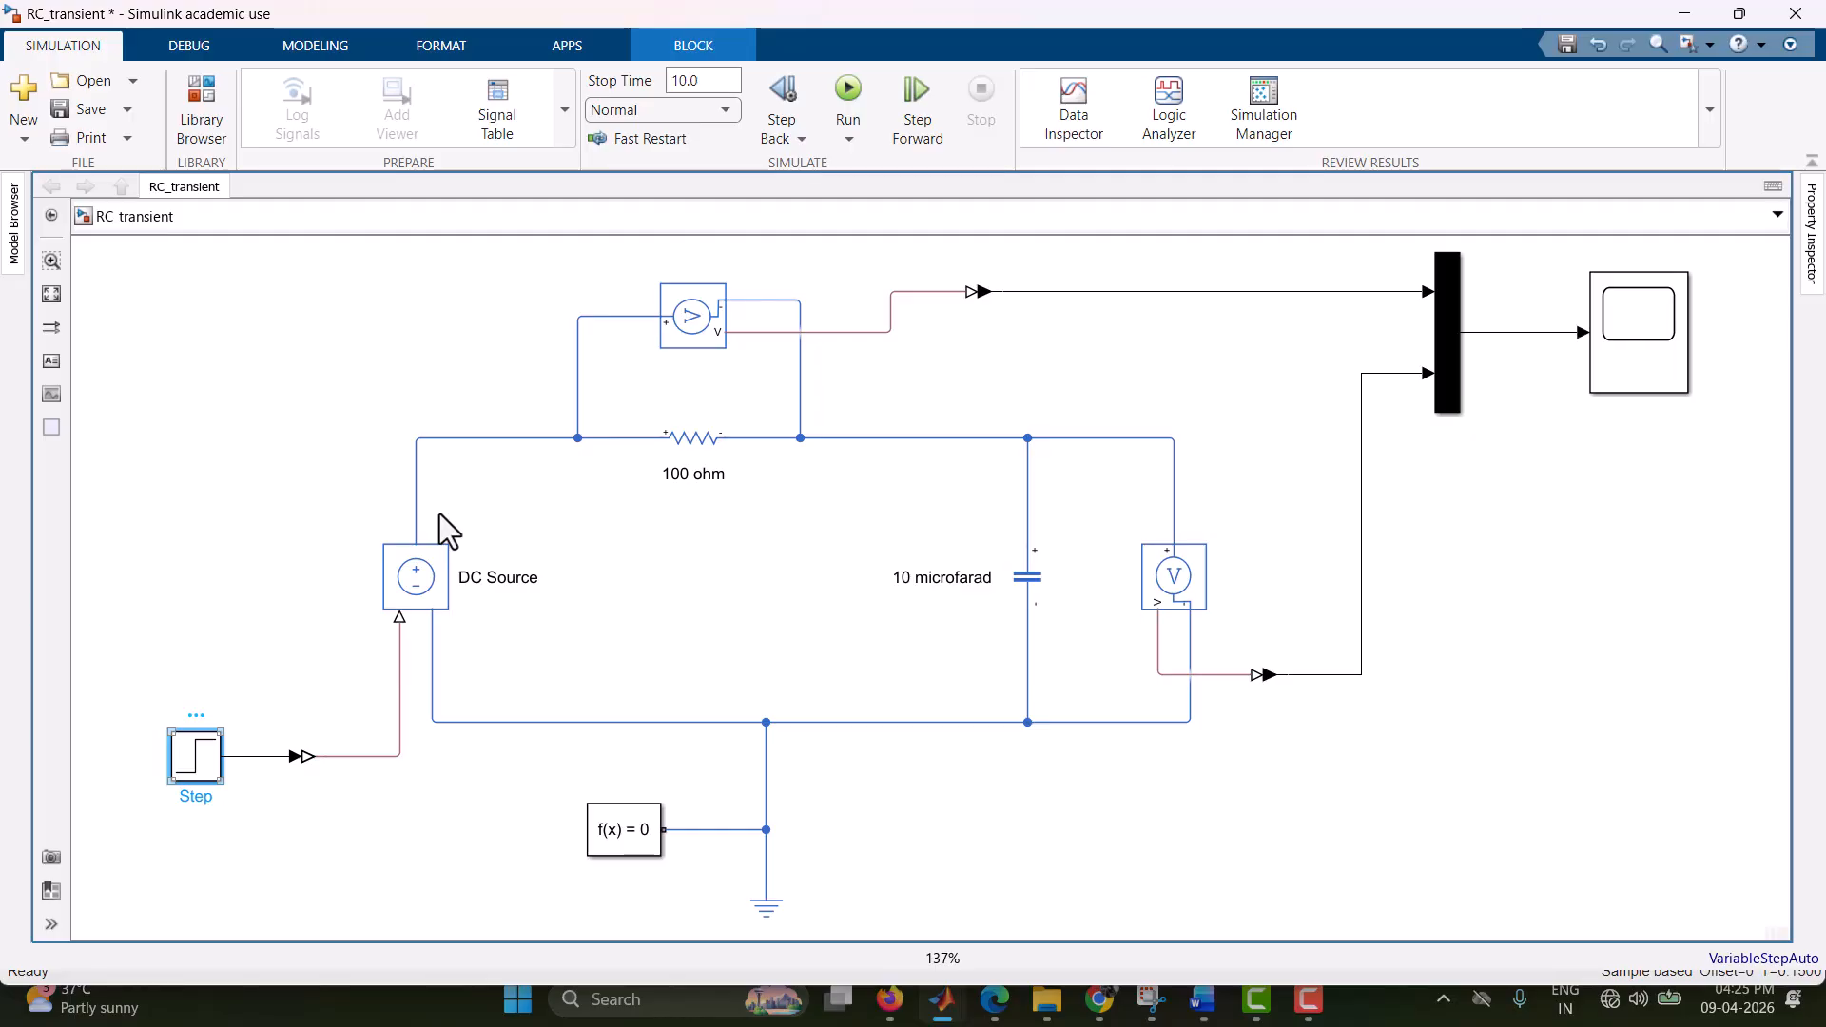
pyautogui.press('Return')
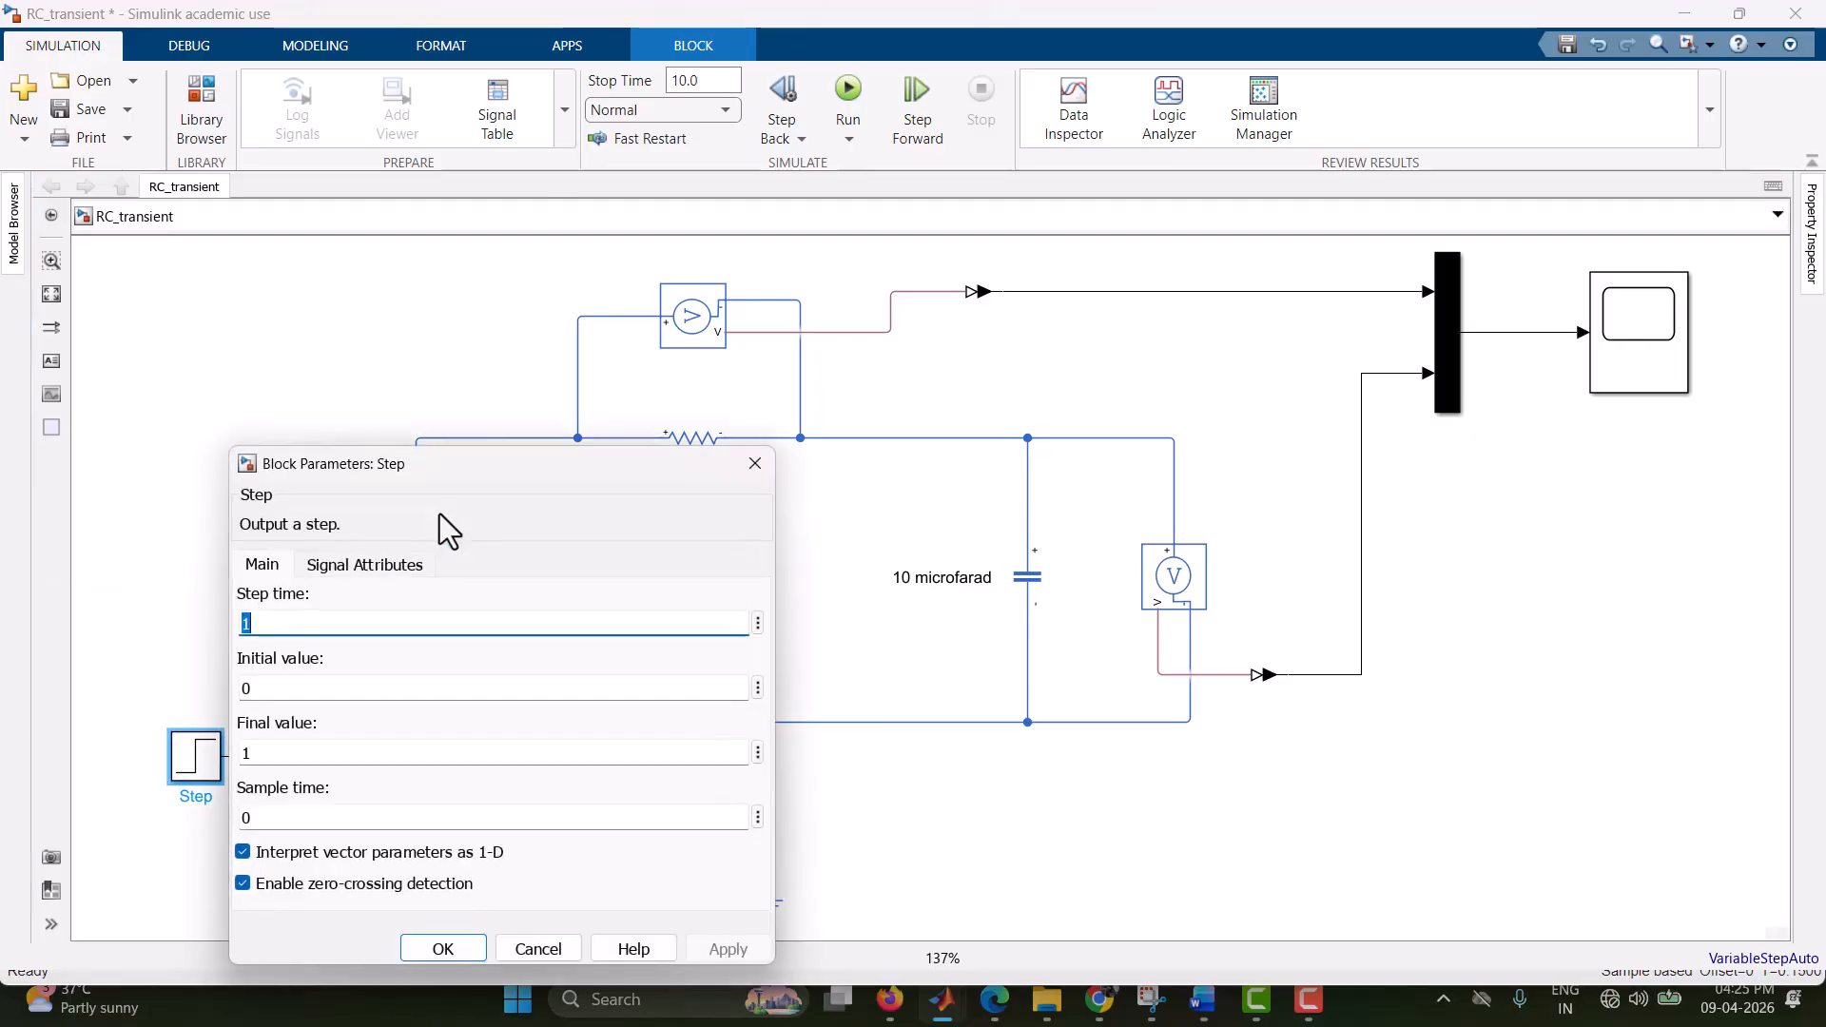
pyautogui.write('0.01')
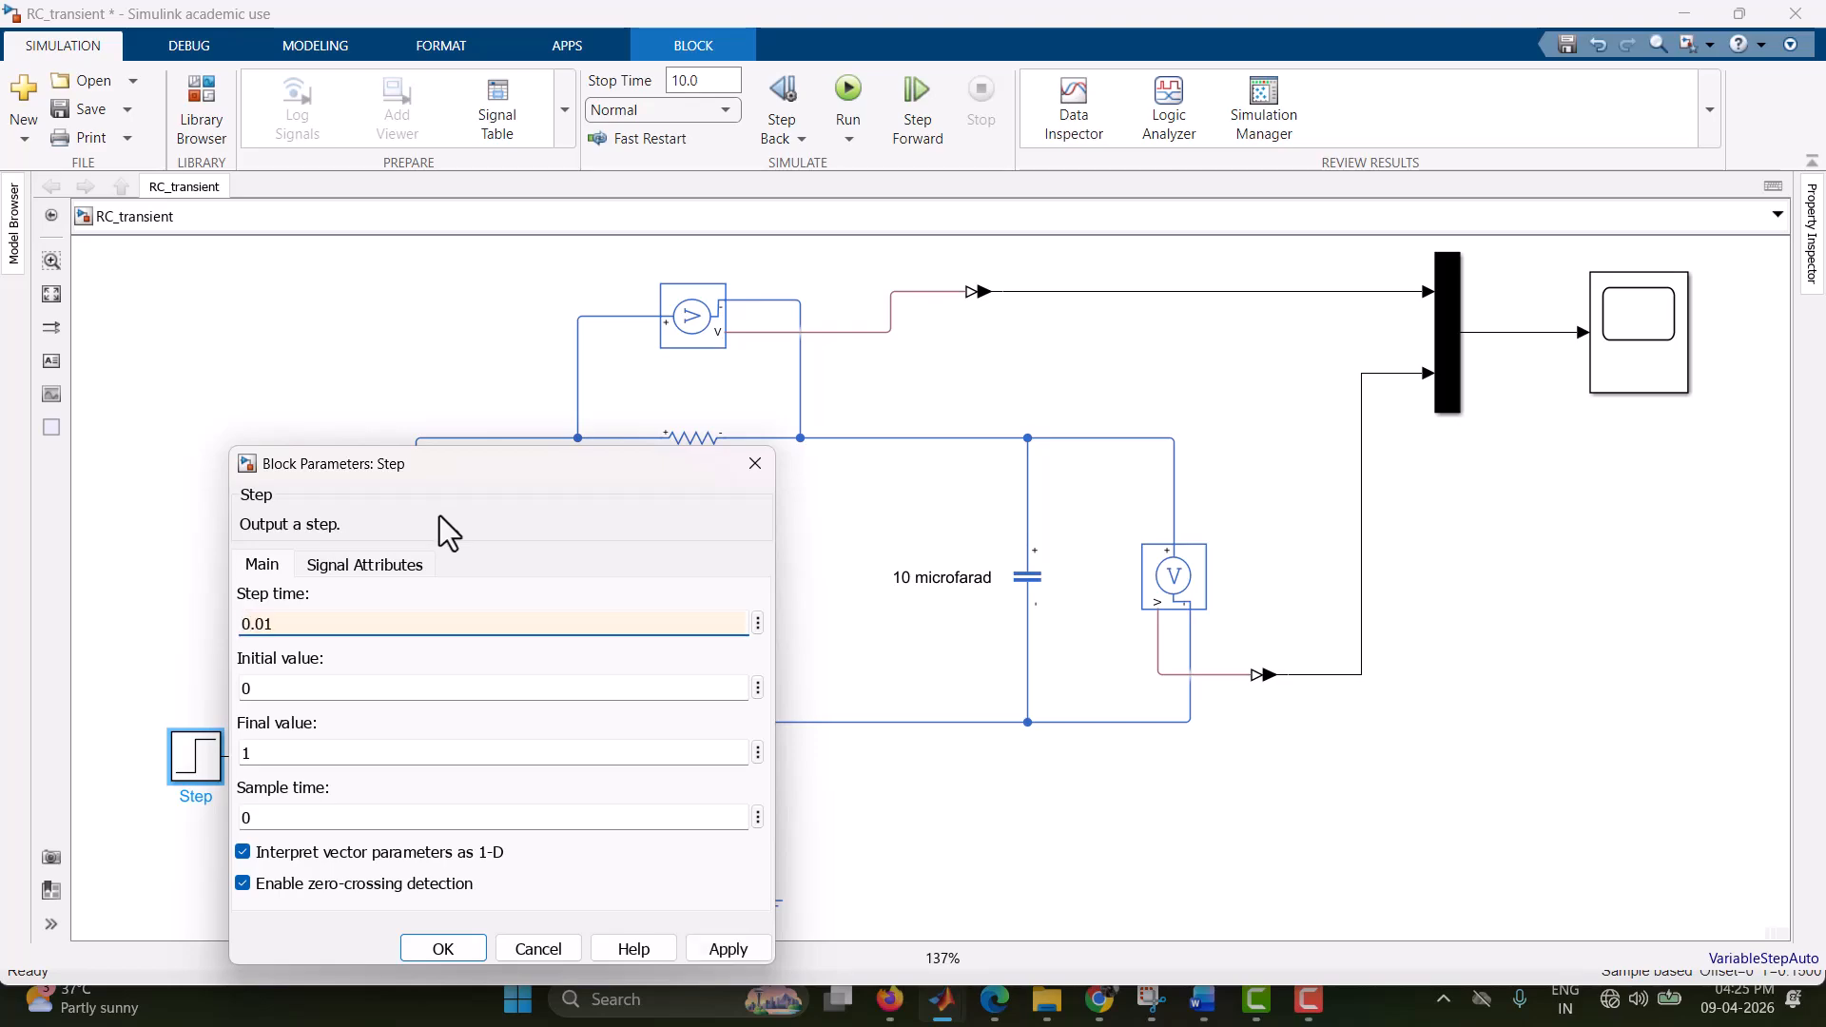
pyautogui.press('Tab')
pyautogui.press('Tab')
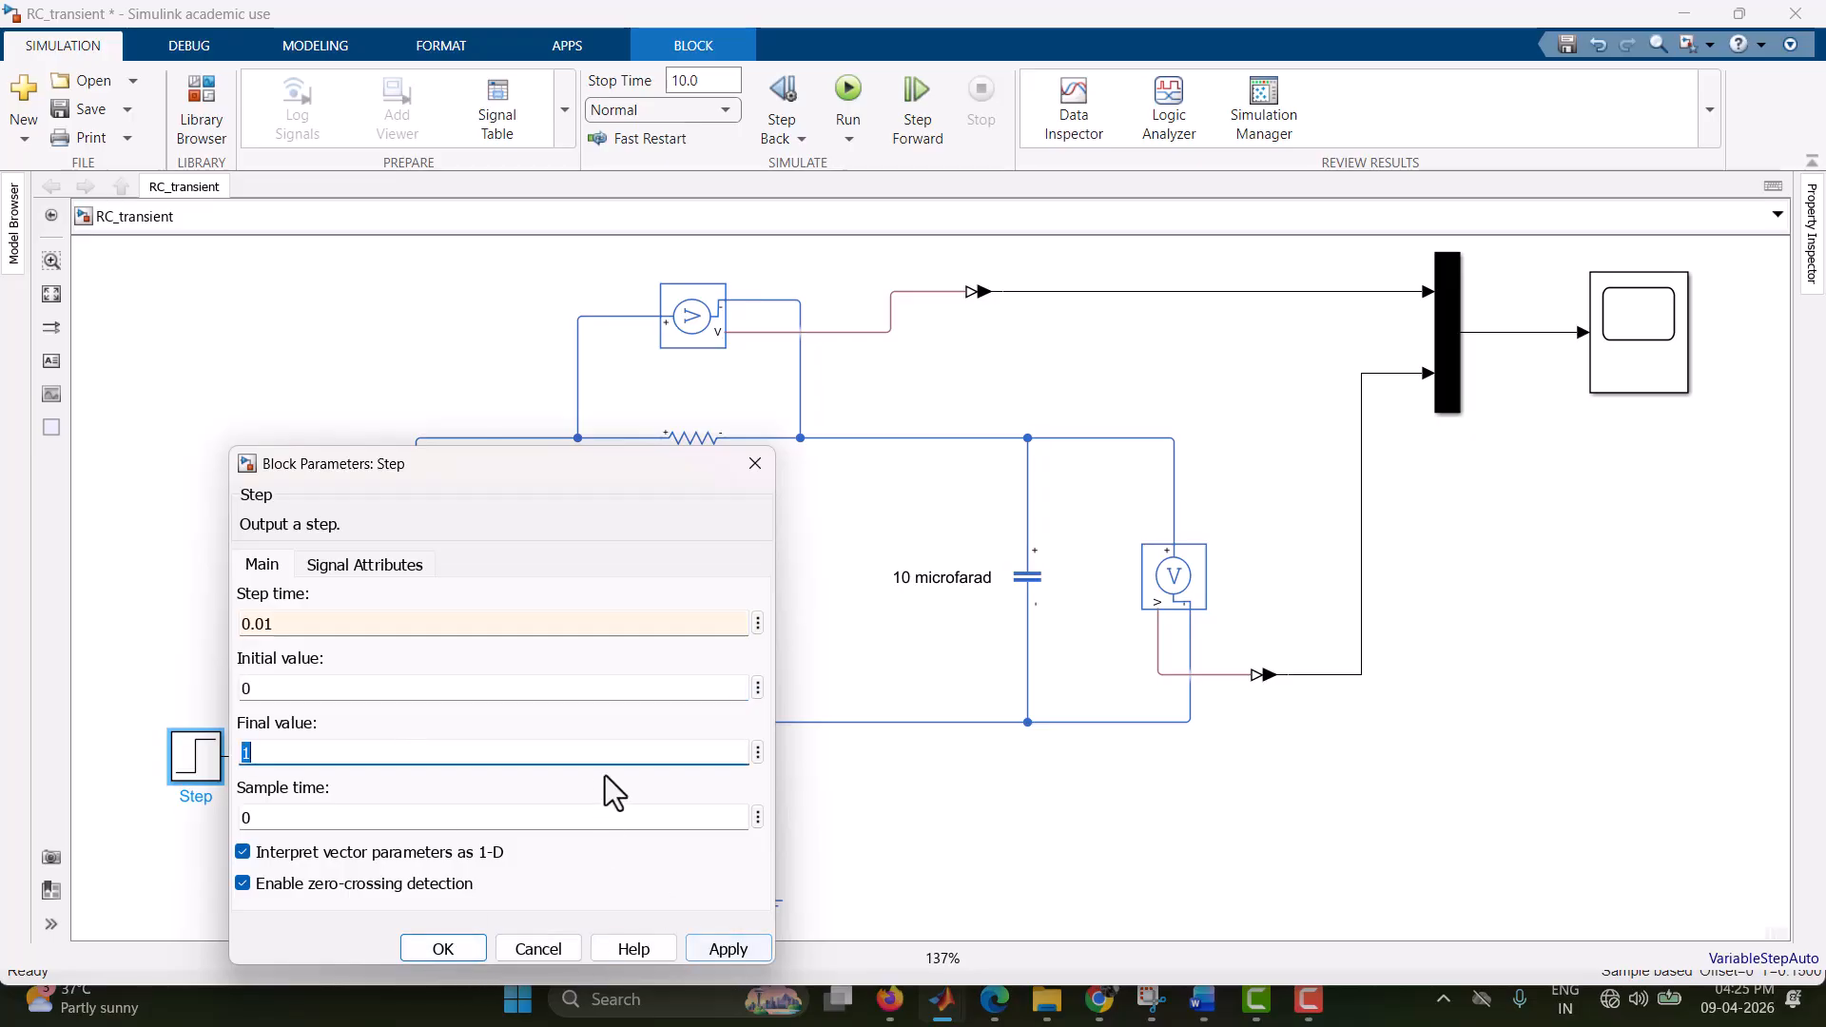
pyautogui.click(721, 951)
pyautogui.click(443, 949)
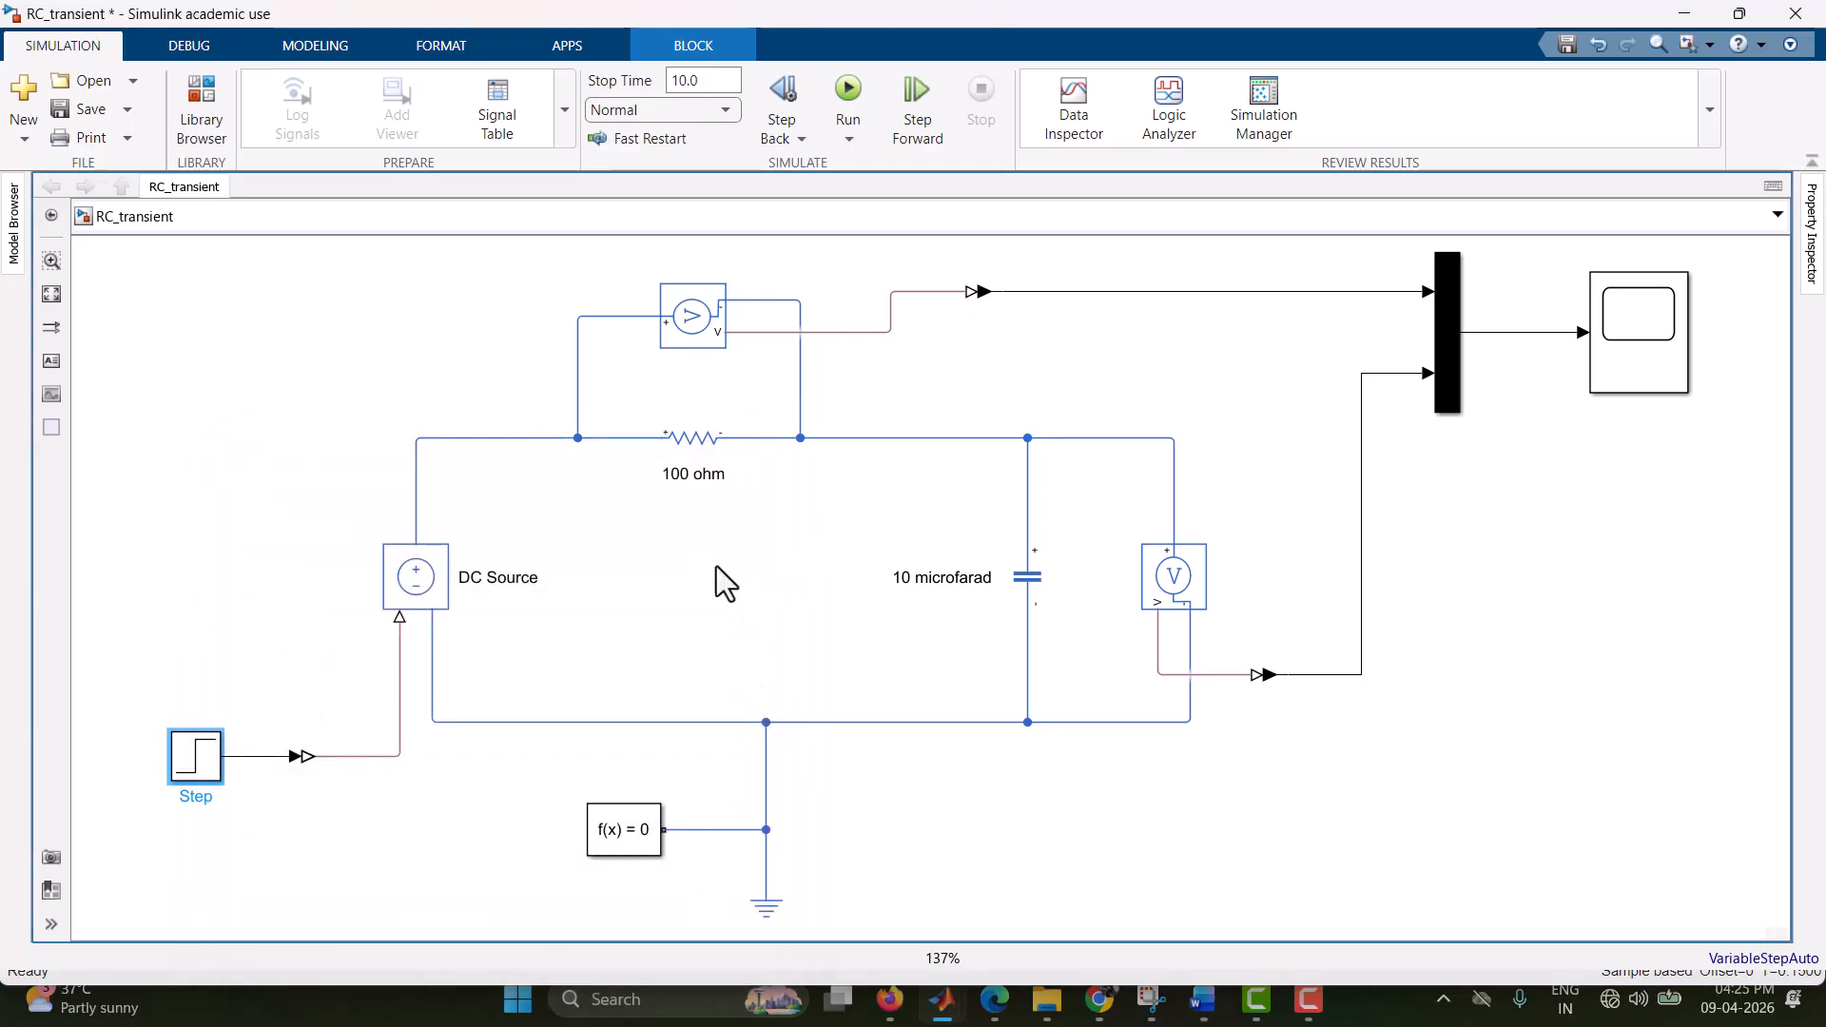
# - Enter the Resistance value in the block parameters of the resistor labelled 100 ohm
pyautogui.click(684, 448)
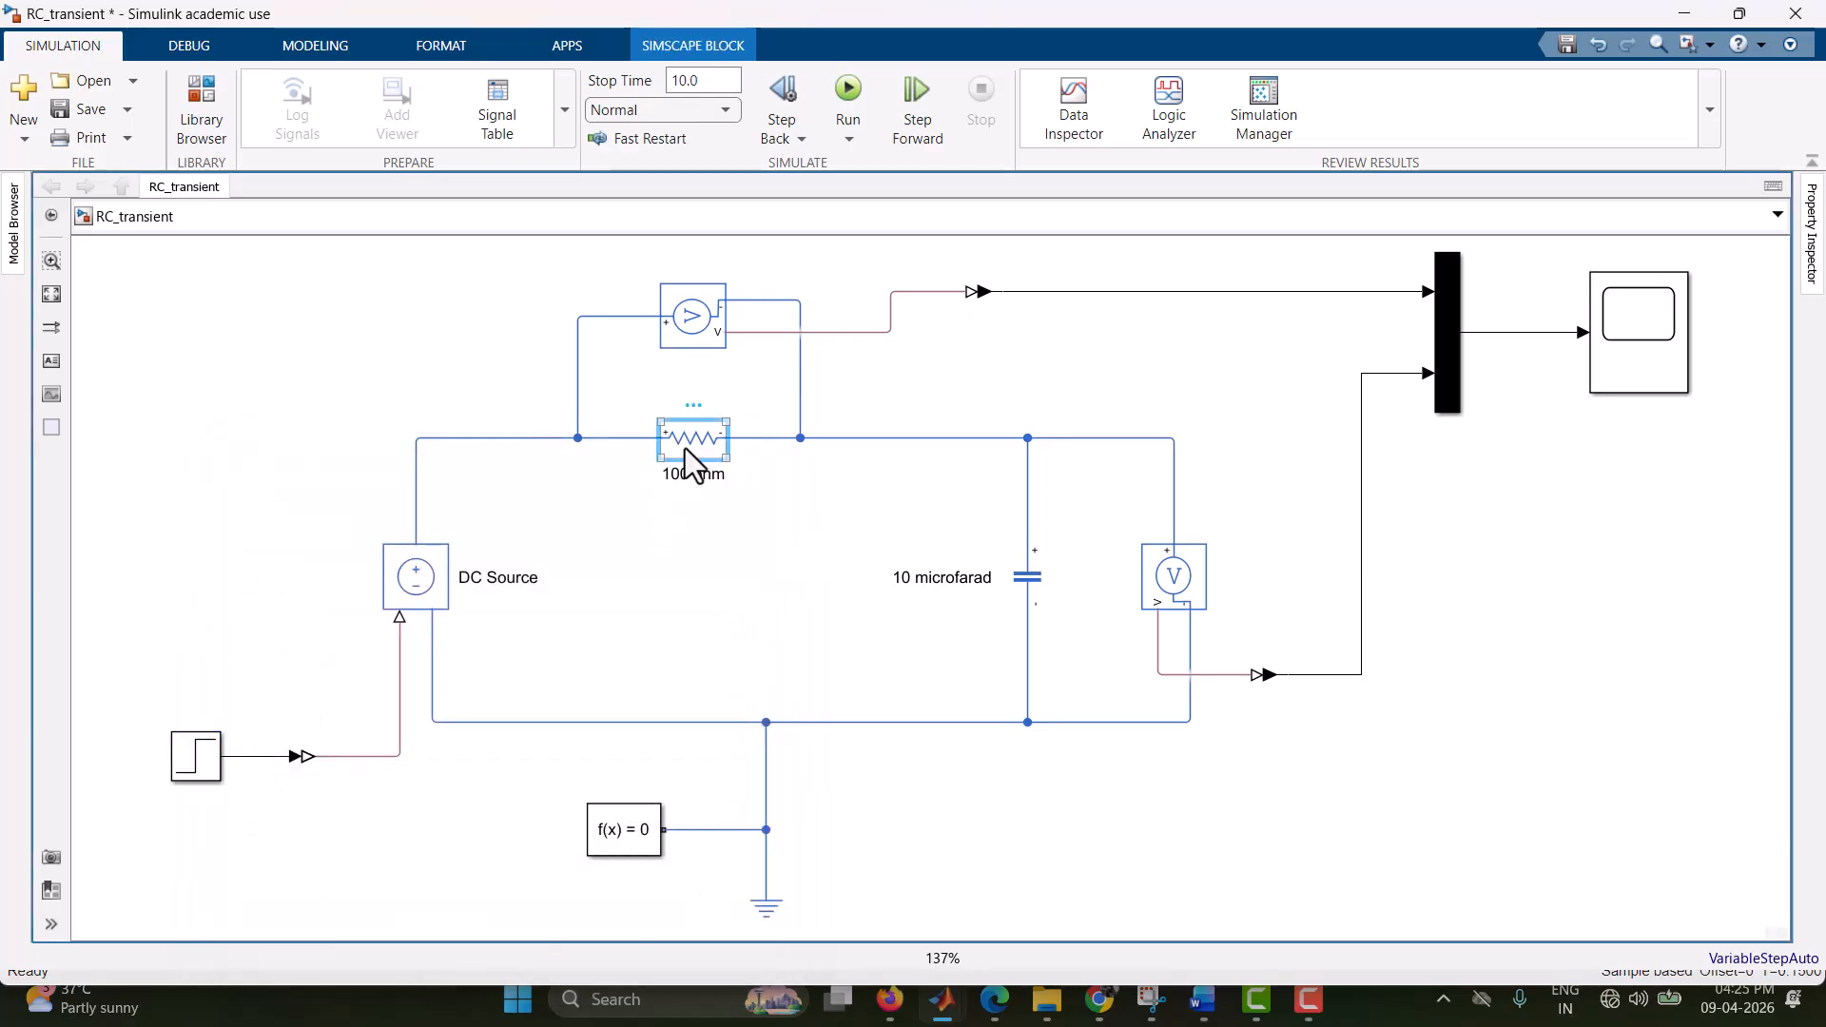
pyautogui.doubleClick(684, 448)
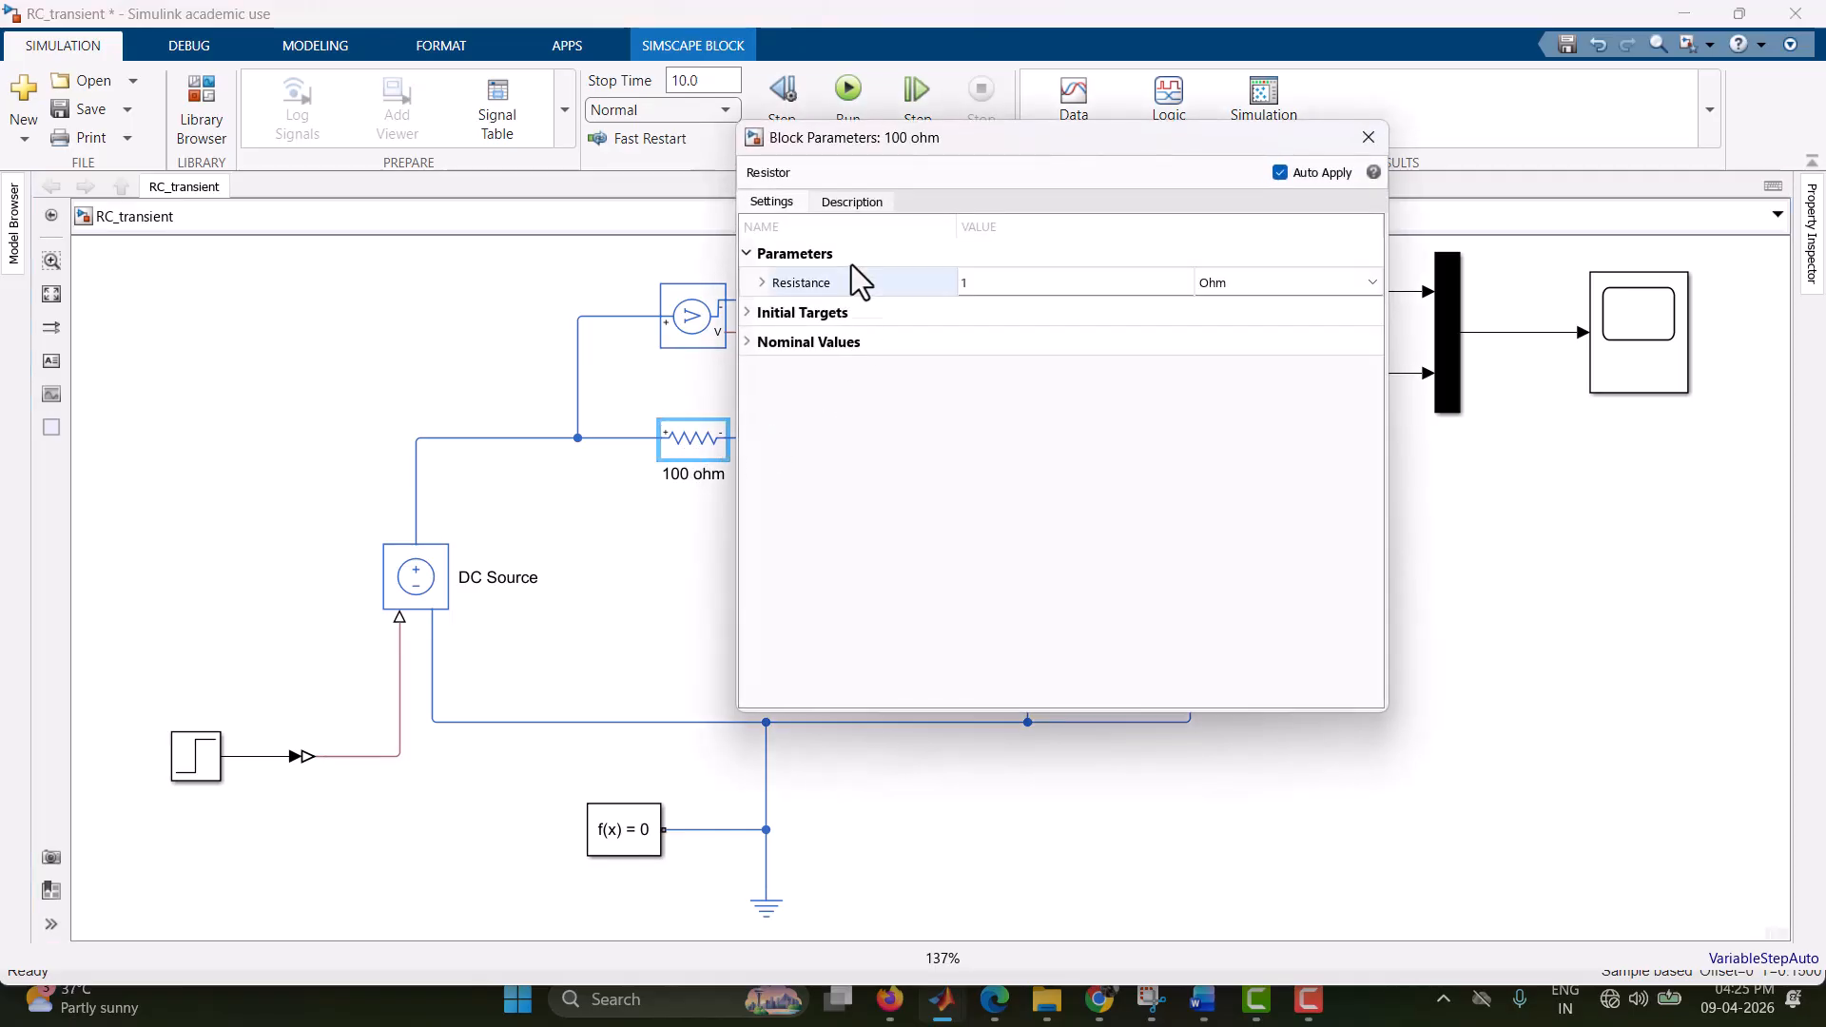
pyautogui.click(1024, 289)
pyautogui.write('1')
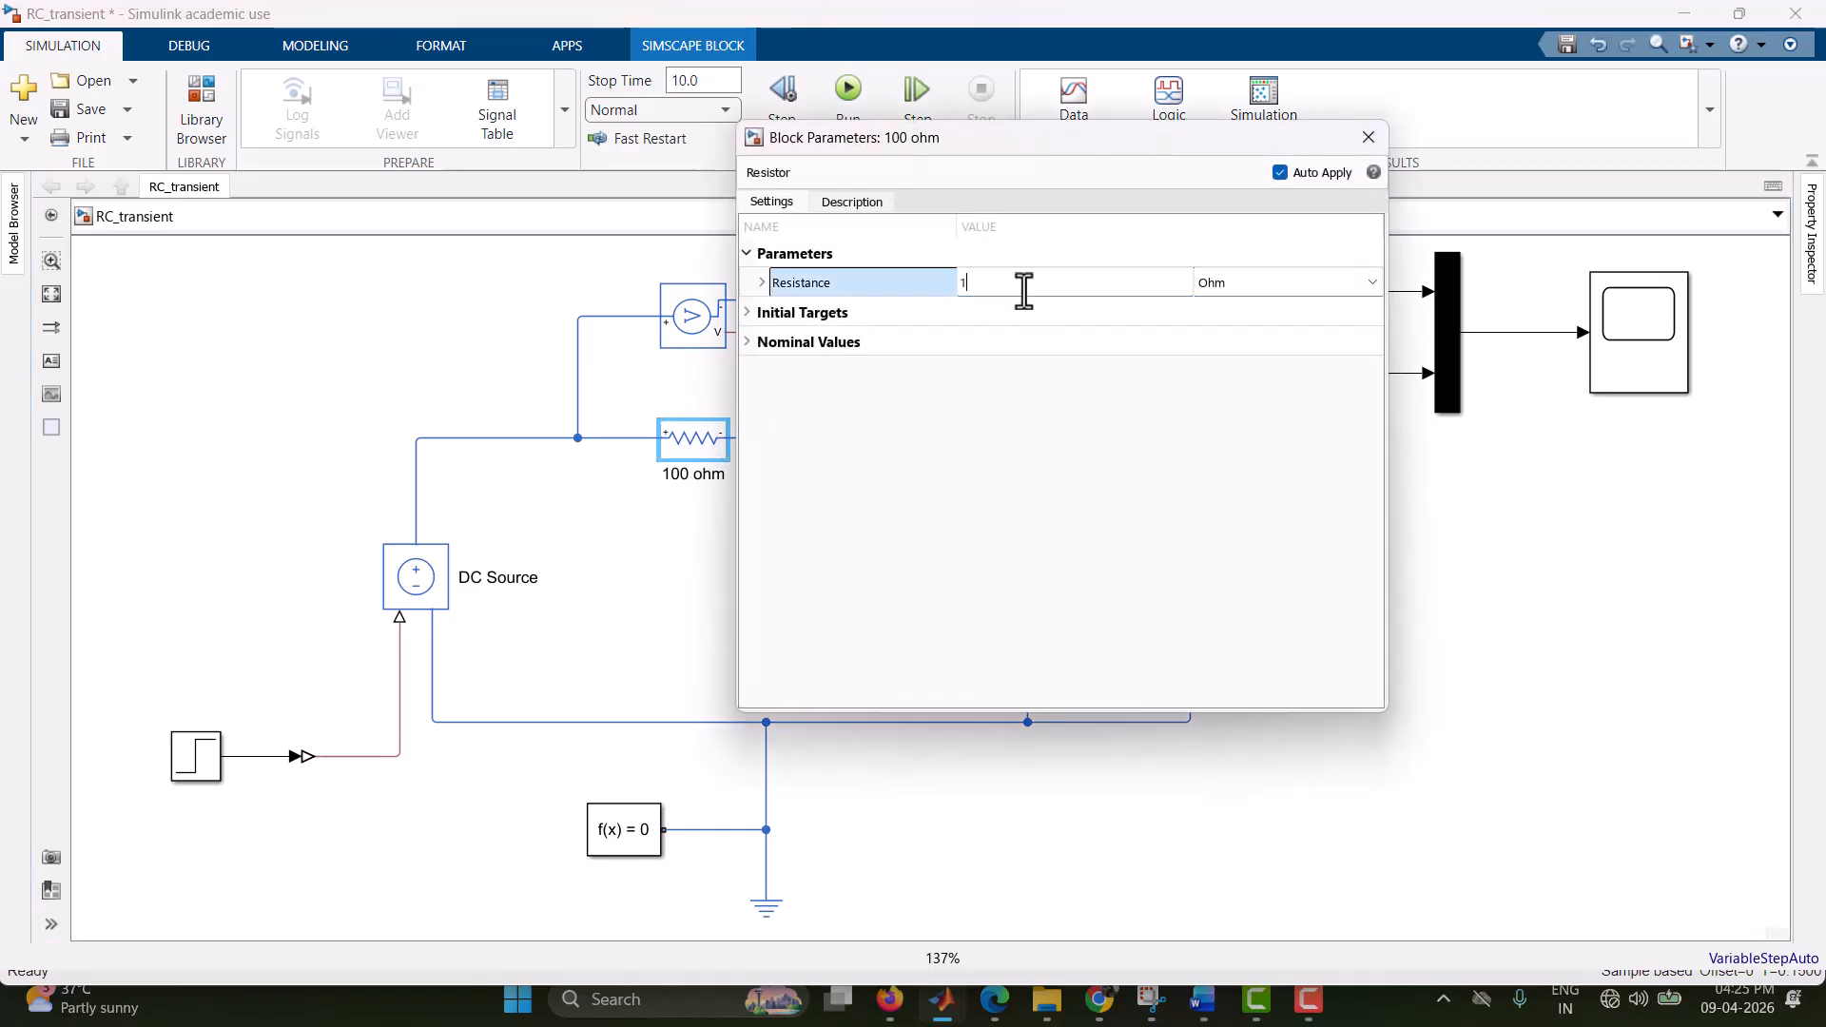
pyautogui.click(1369, 137)
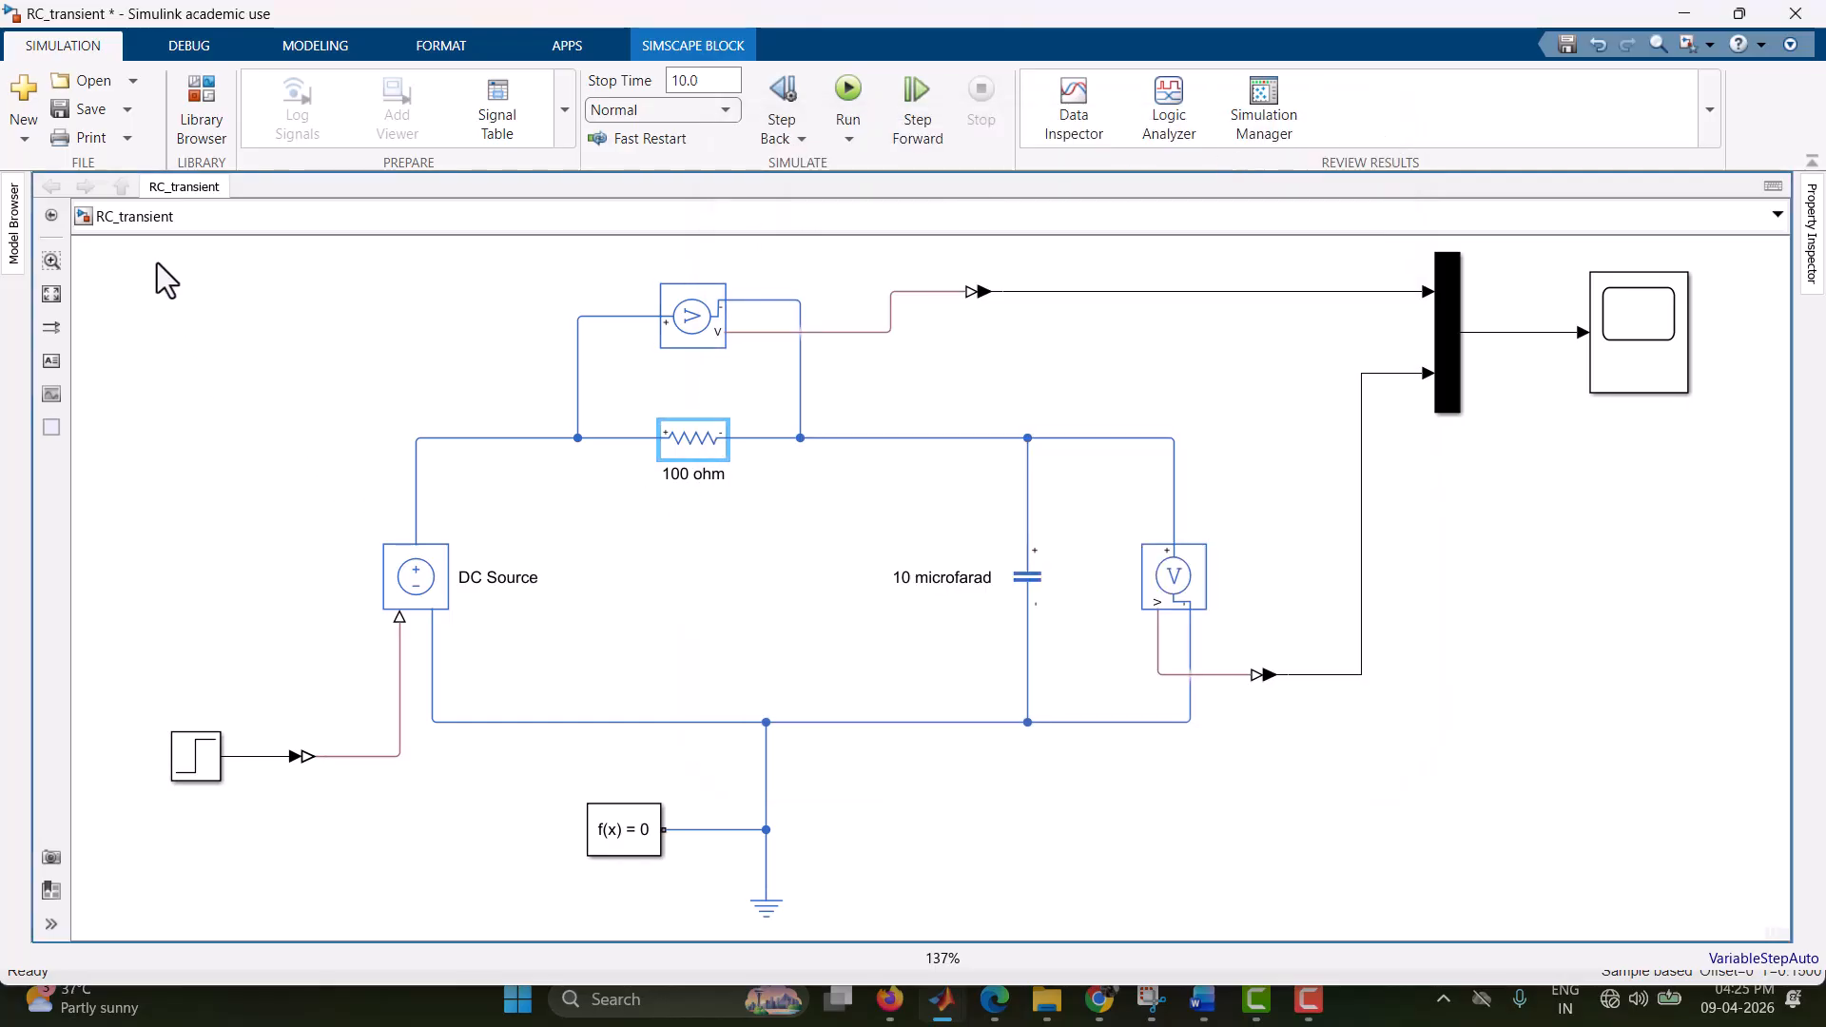
# - Make the text of all blocks in the model bold
pyautogui.click(213, 319)
pyautogui.hotkey('ctrl', 'a')
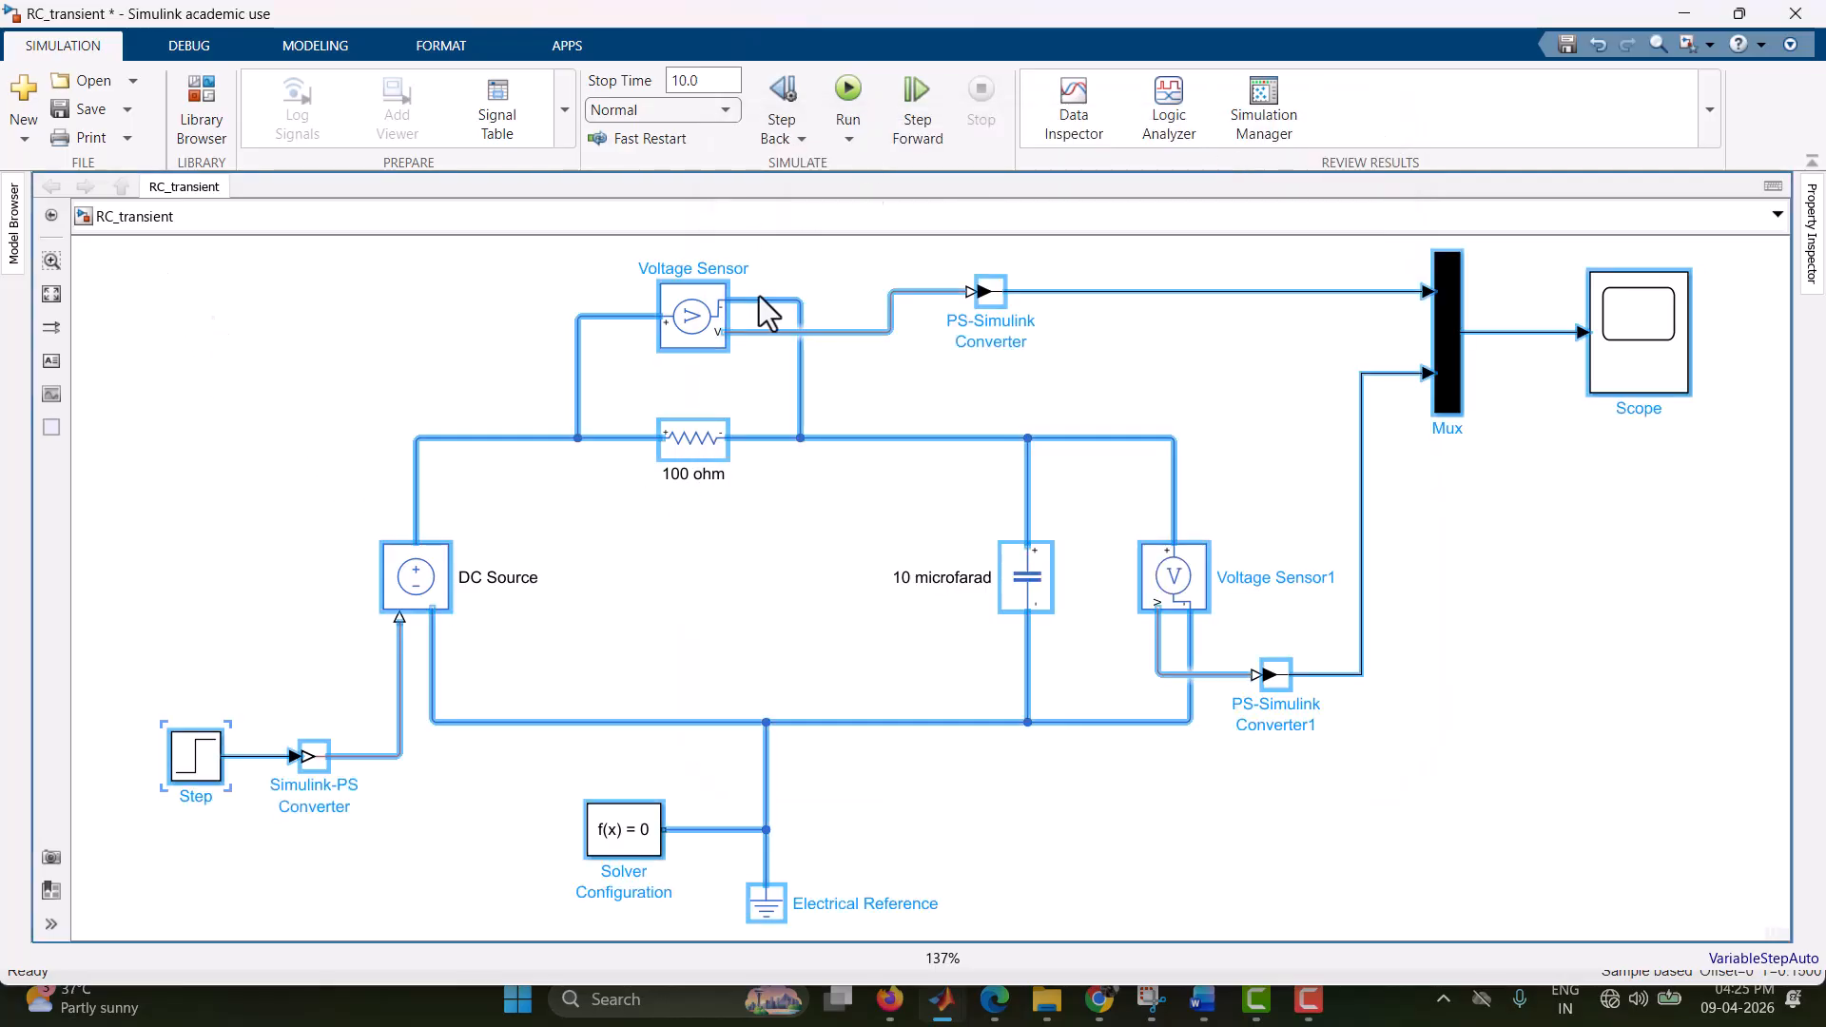
pyautogui.click(439, 44)
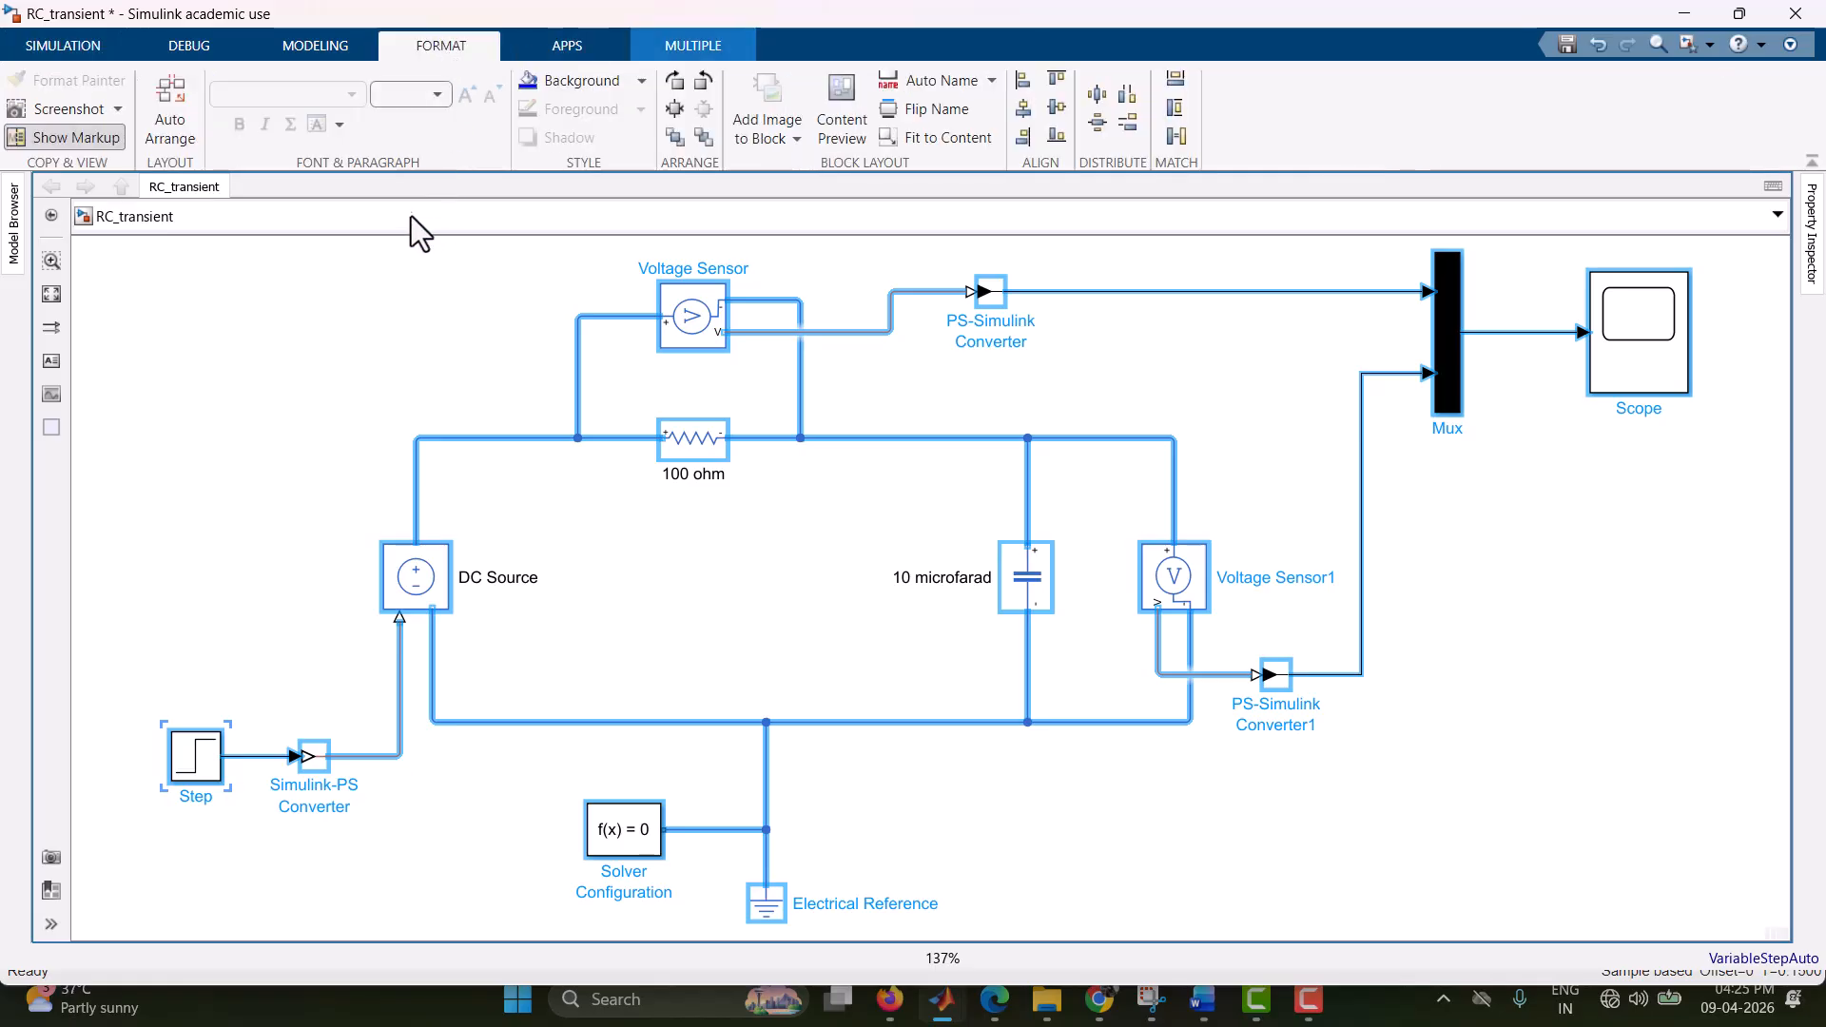
pyautogui.click(239, 123)
pyautogui.click(207, 511)
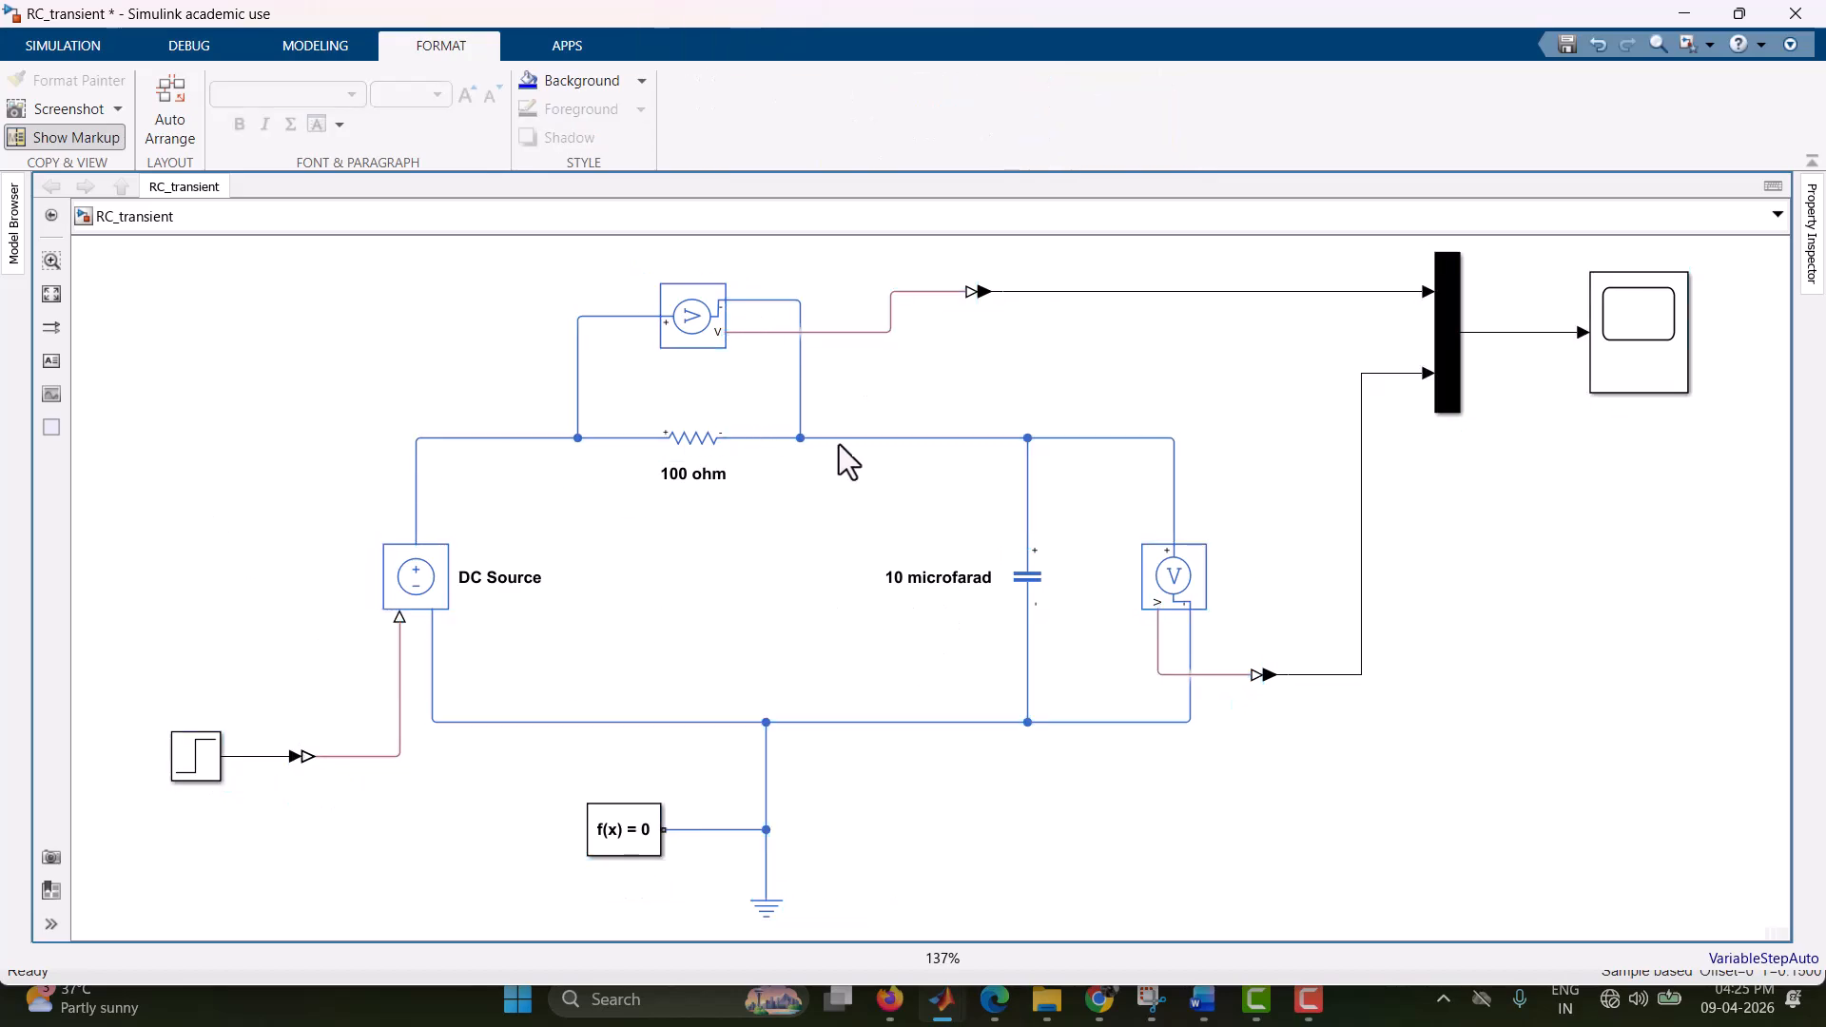
# - Rename the PS-Simulink Converter fed by the resistor's Voltage Sensor as R Response
pyautogui.click(986, 293)
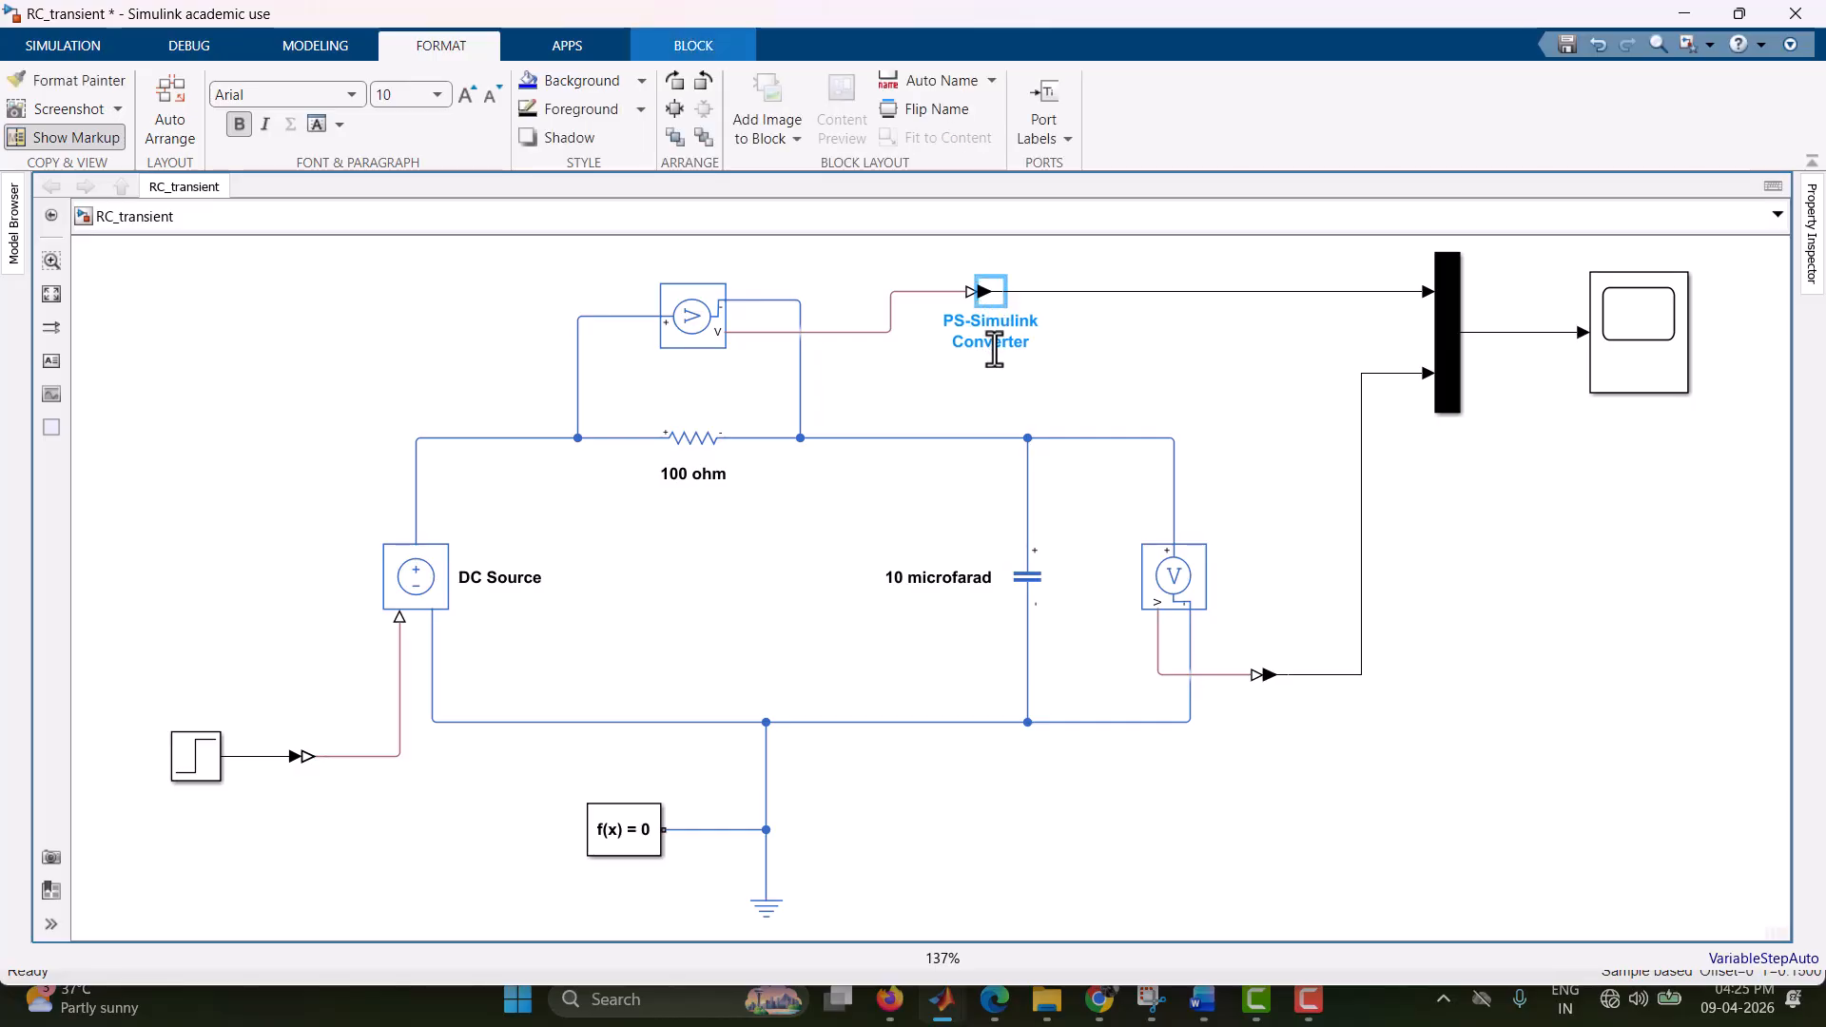
pyautogui.doubleClick(1026, 345)
pyautogui.write('E')
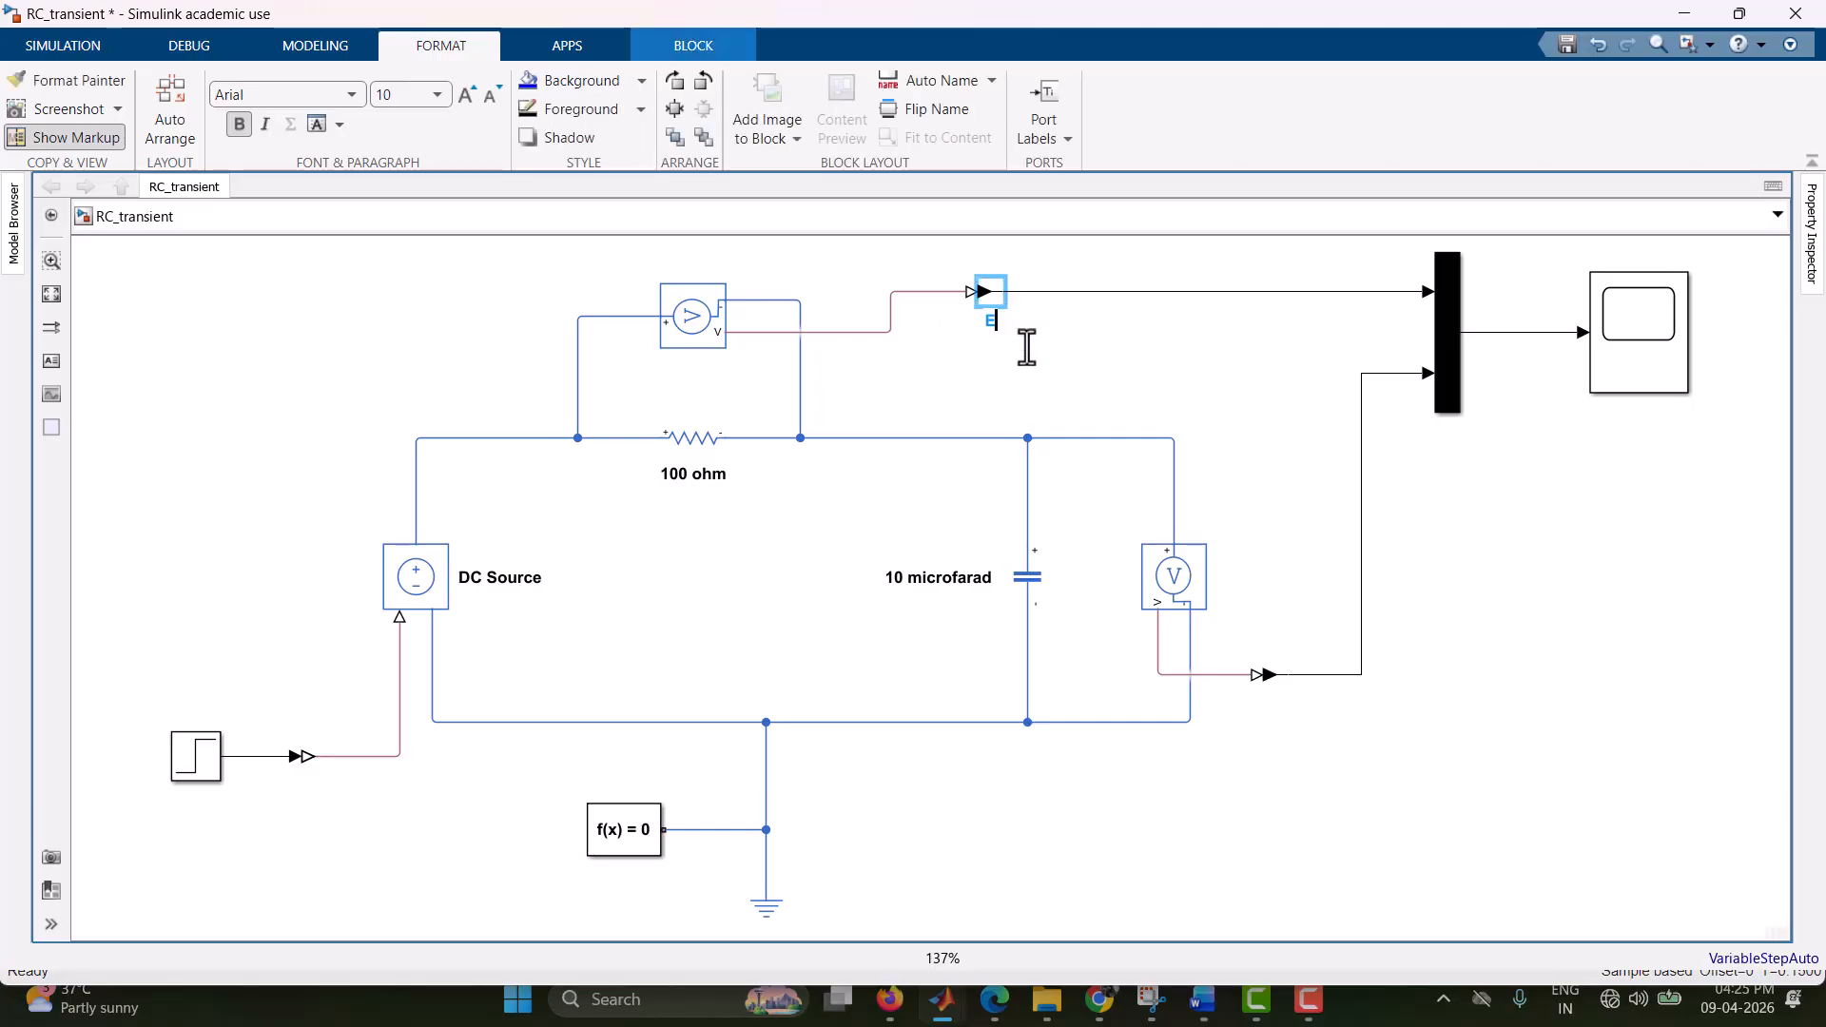
pyautogui.press('BackSpace')
pyautogui.write('R Response')
pyautogui.click(1086, 369)
# - Rename the PS-Simulink Converter fed by the capacitor's Voltage Sensor as C Response
pyautogui.click(1271, 683)
pyautogui.doubleClick(1270, 715)
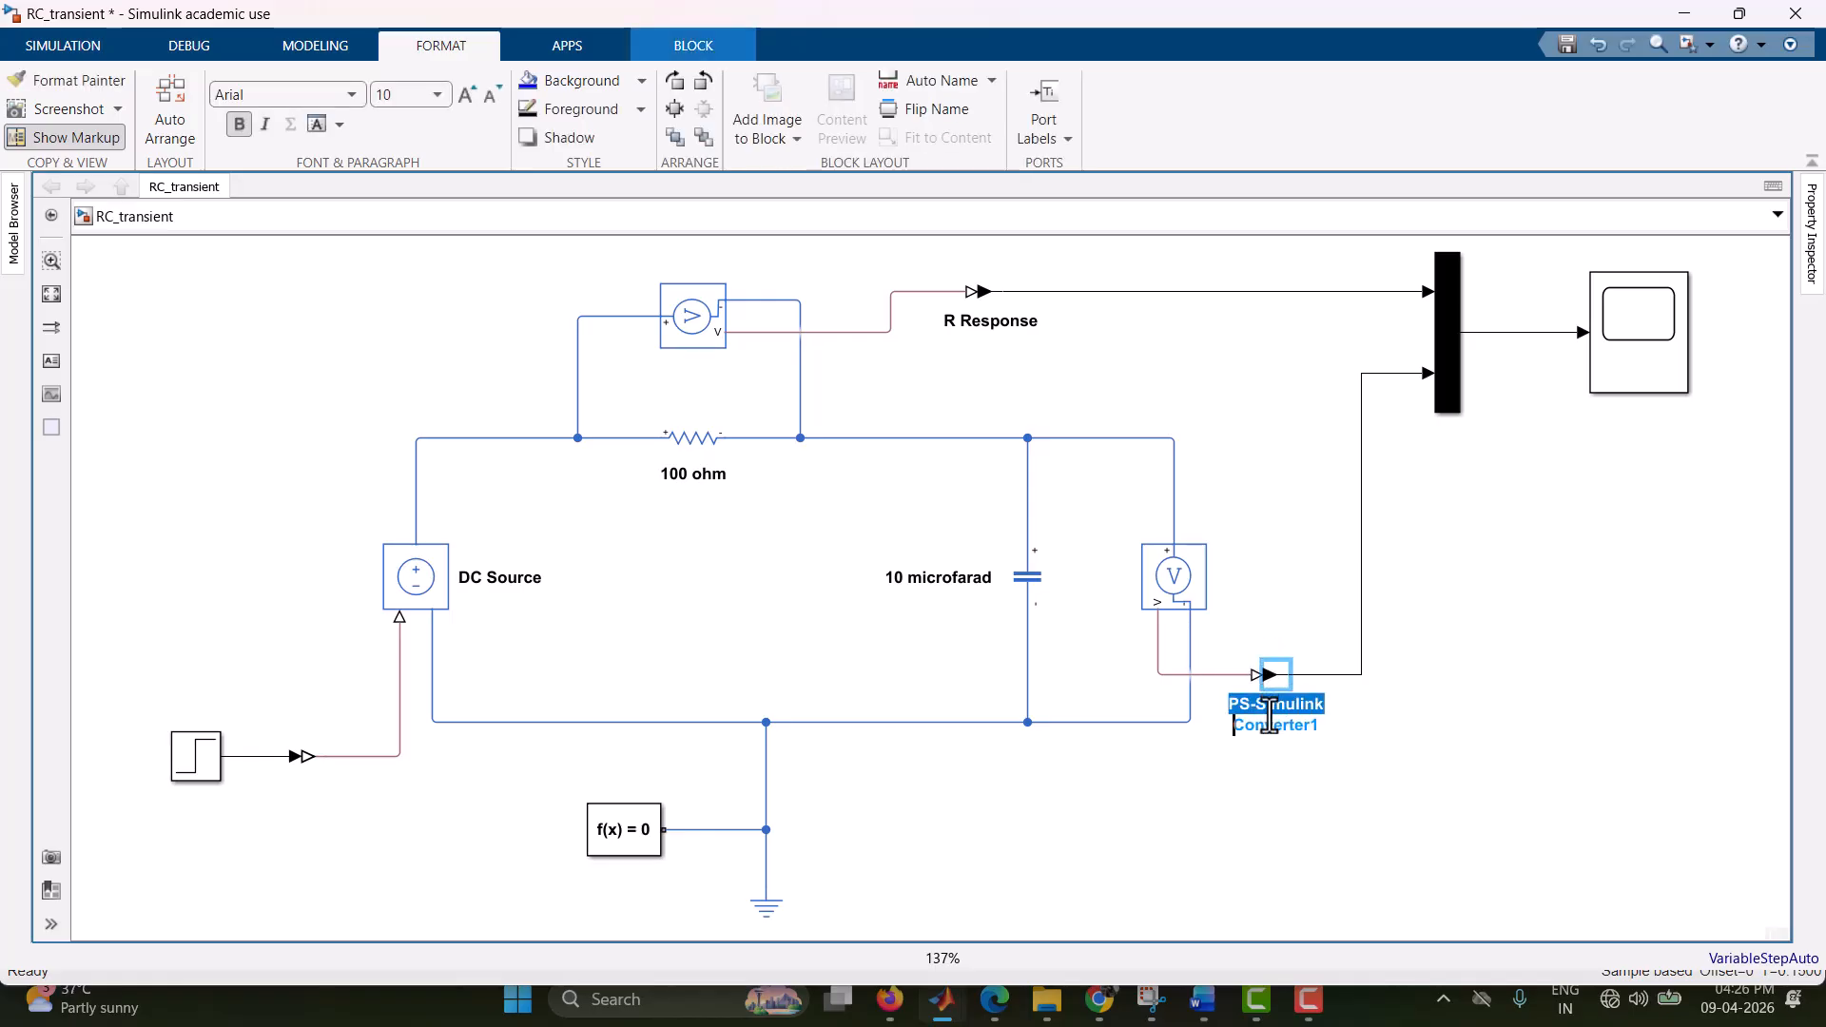
pyautogui.hotkey('ctrl', 'a')
pyautogui.press('BackSpace')
pyautogui.write('C Respo')
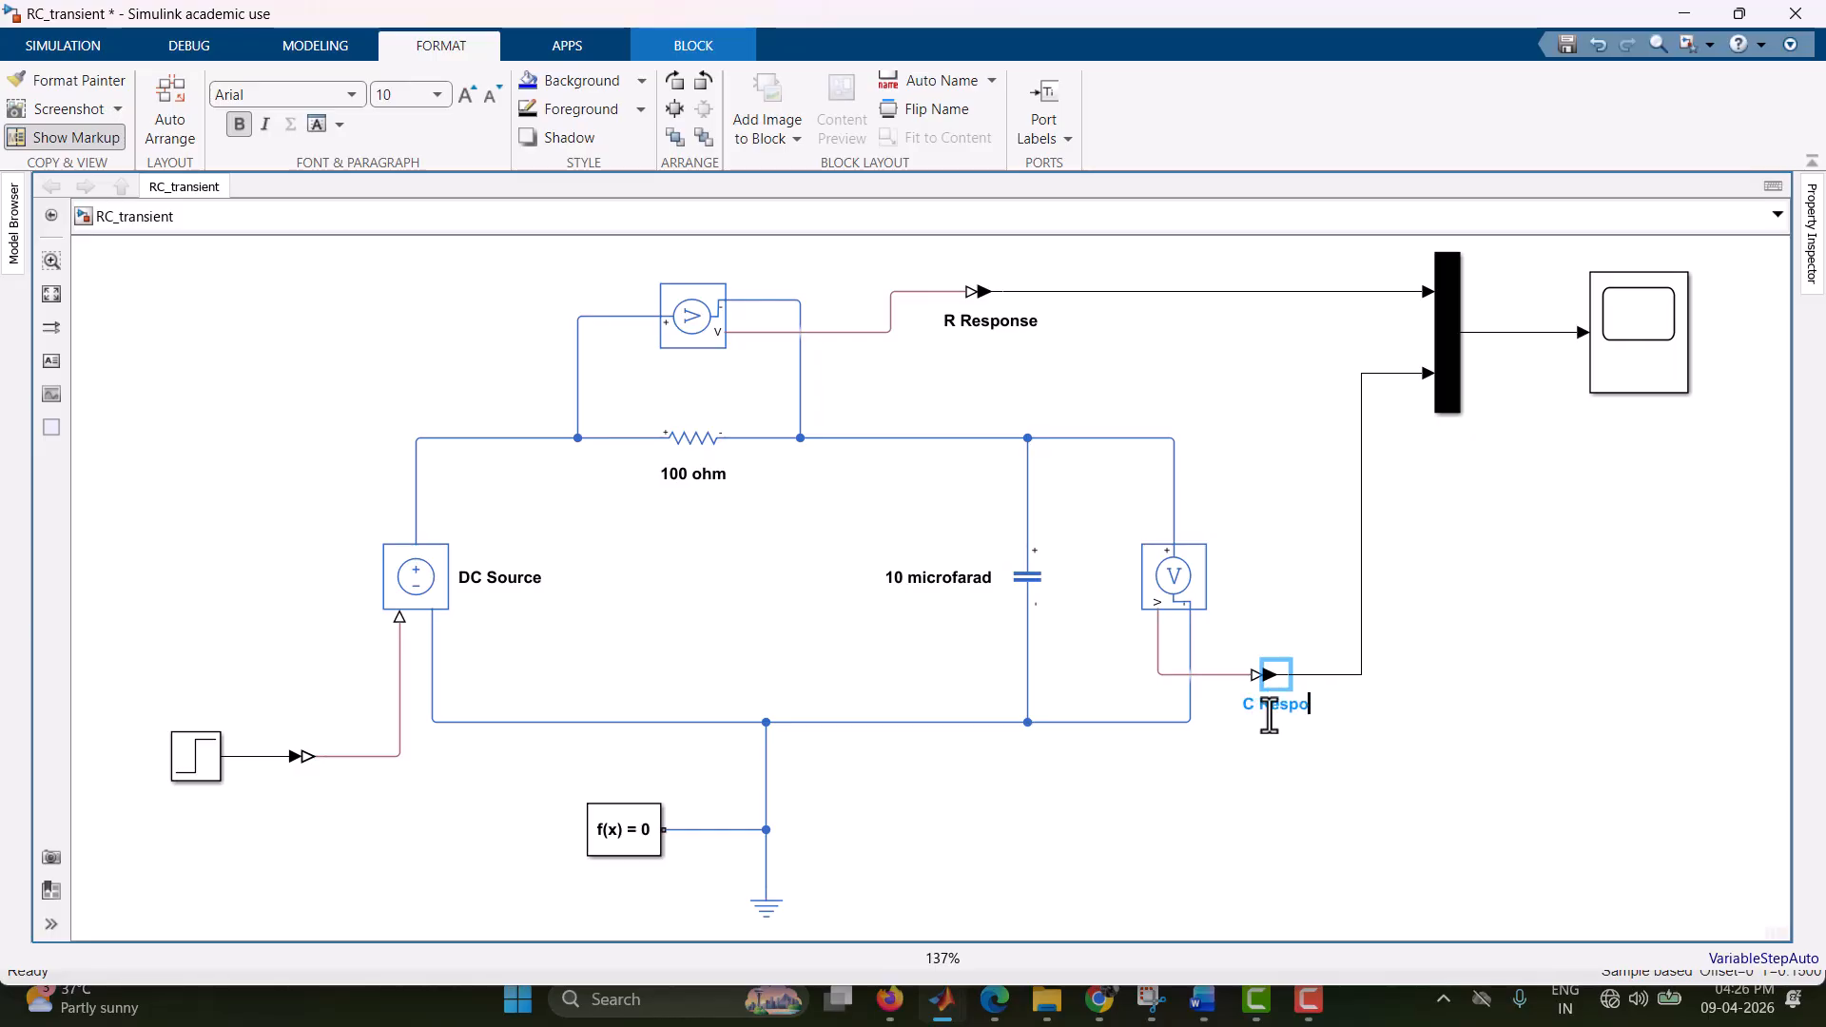
pyautogui.write('nse')
pyautogui.click(1490, 737)
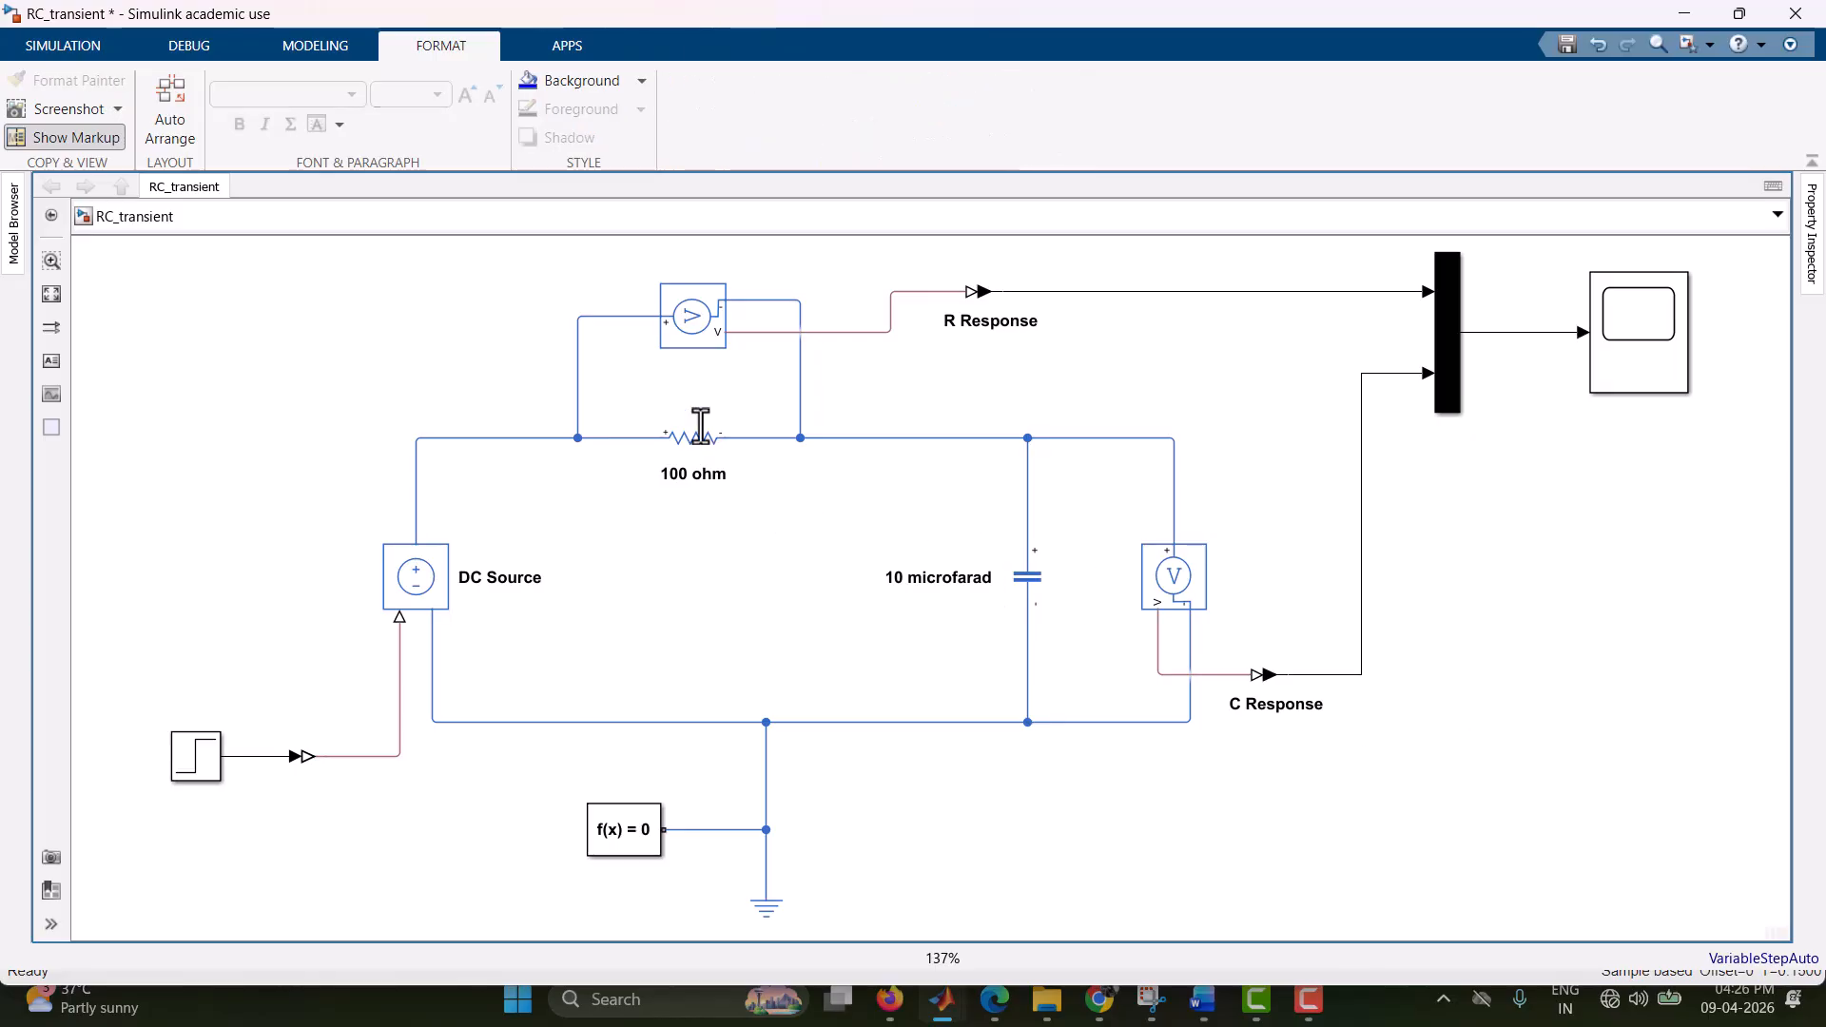
# - Set the Capacitance of the capacitor labelled 10 microfarad to 10e-6 F
pyautogui.doubleClick(1035, 587)
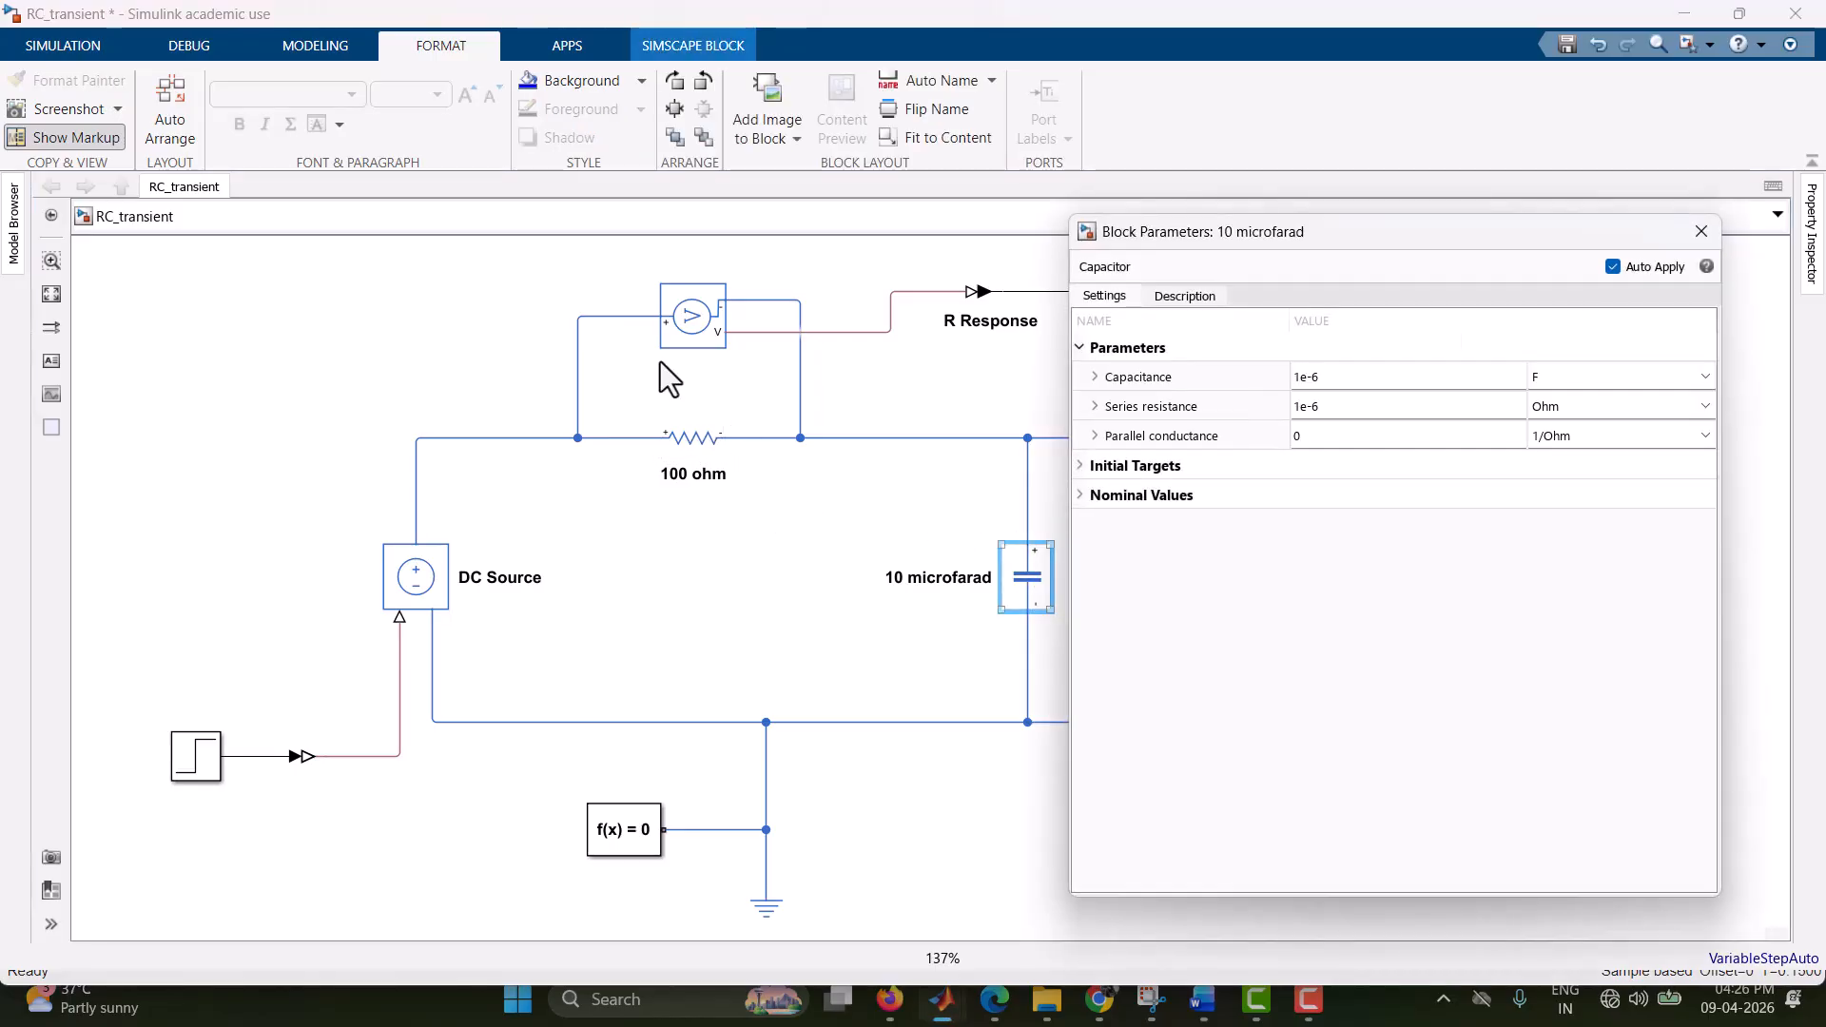
pyautogui.click(1301, 376)
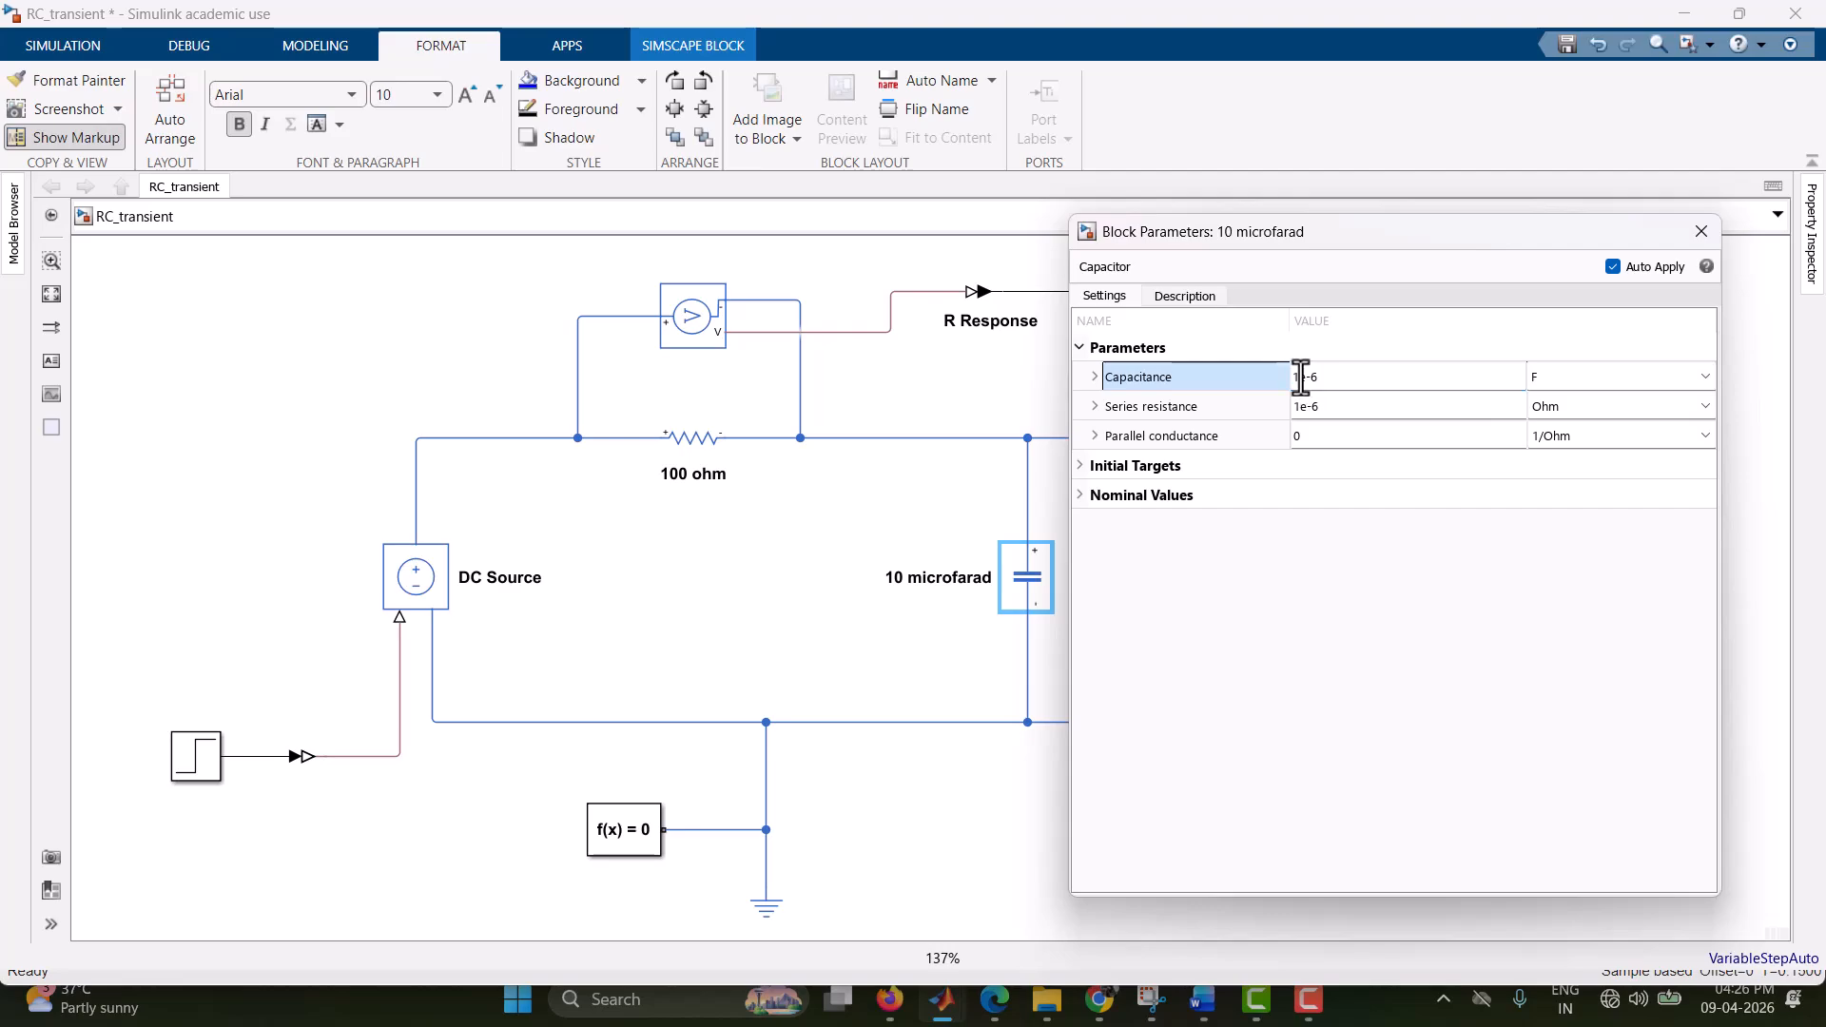
pyautogui.write('0')
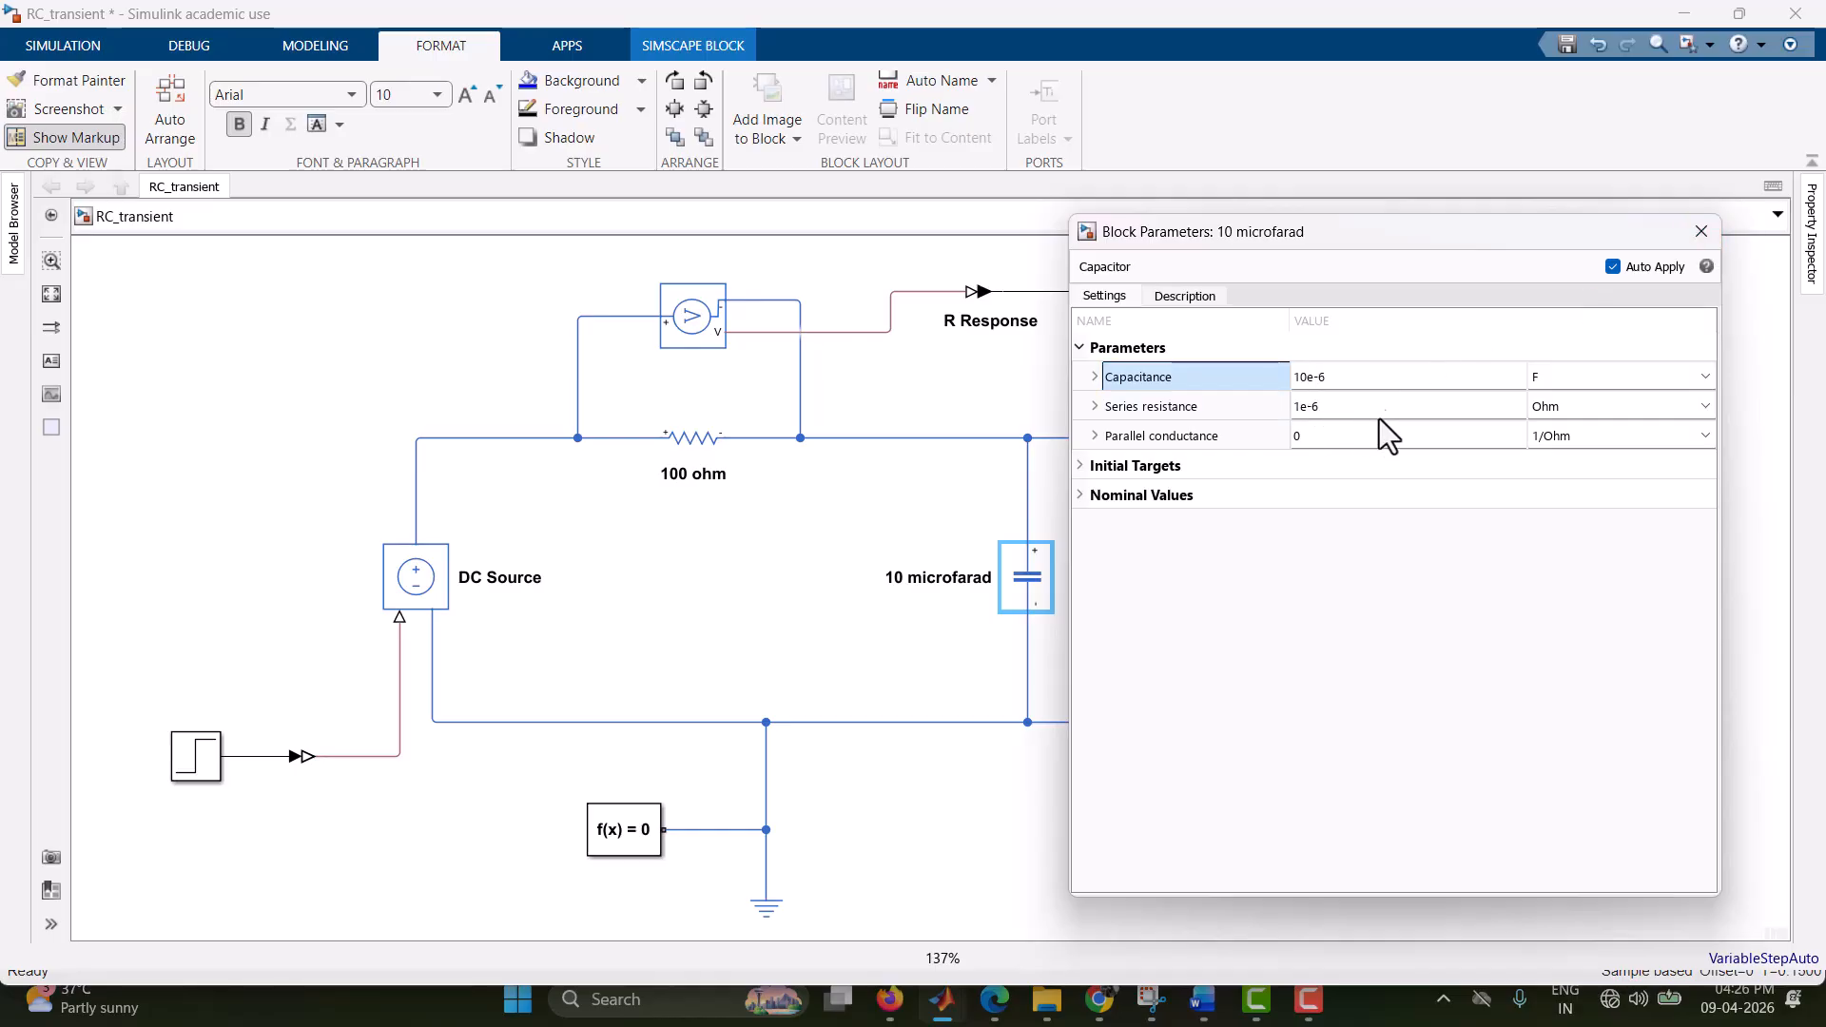
pyautogui.click(1700, 233)
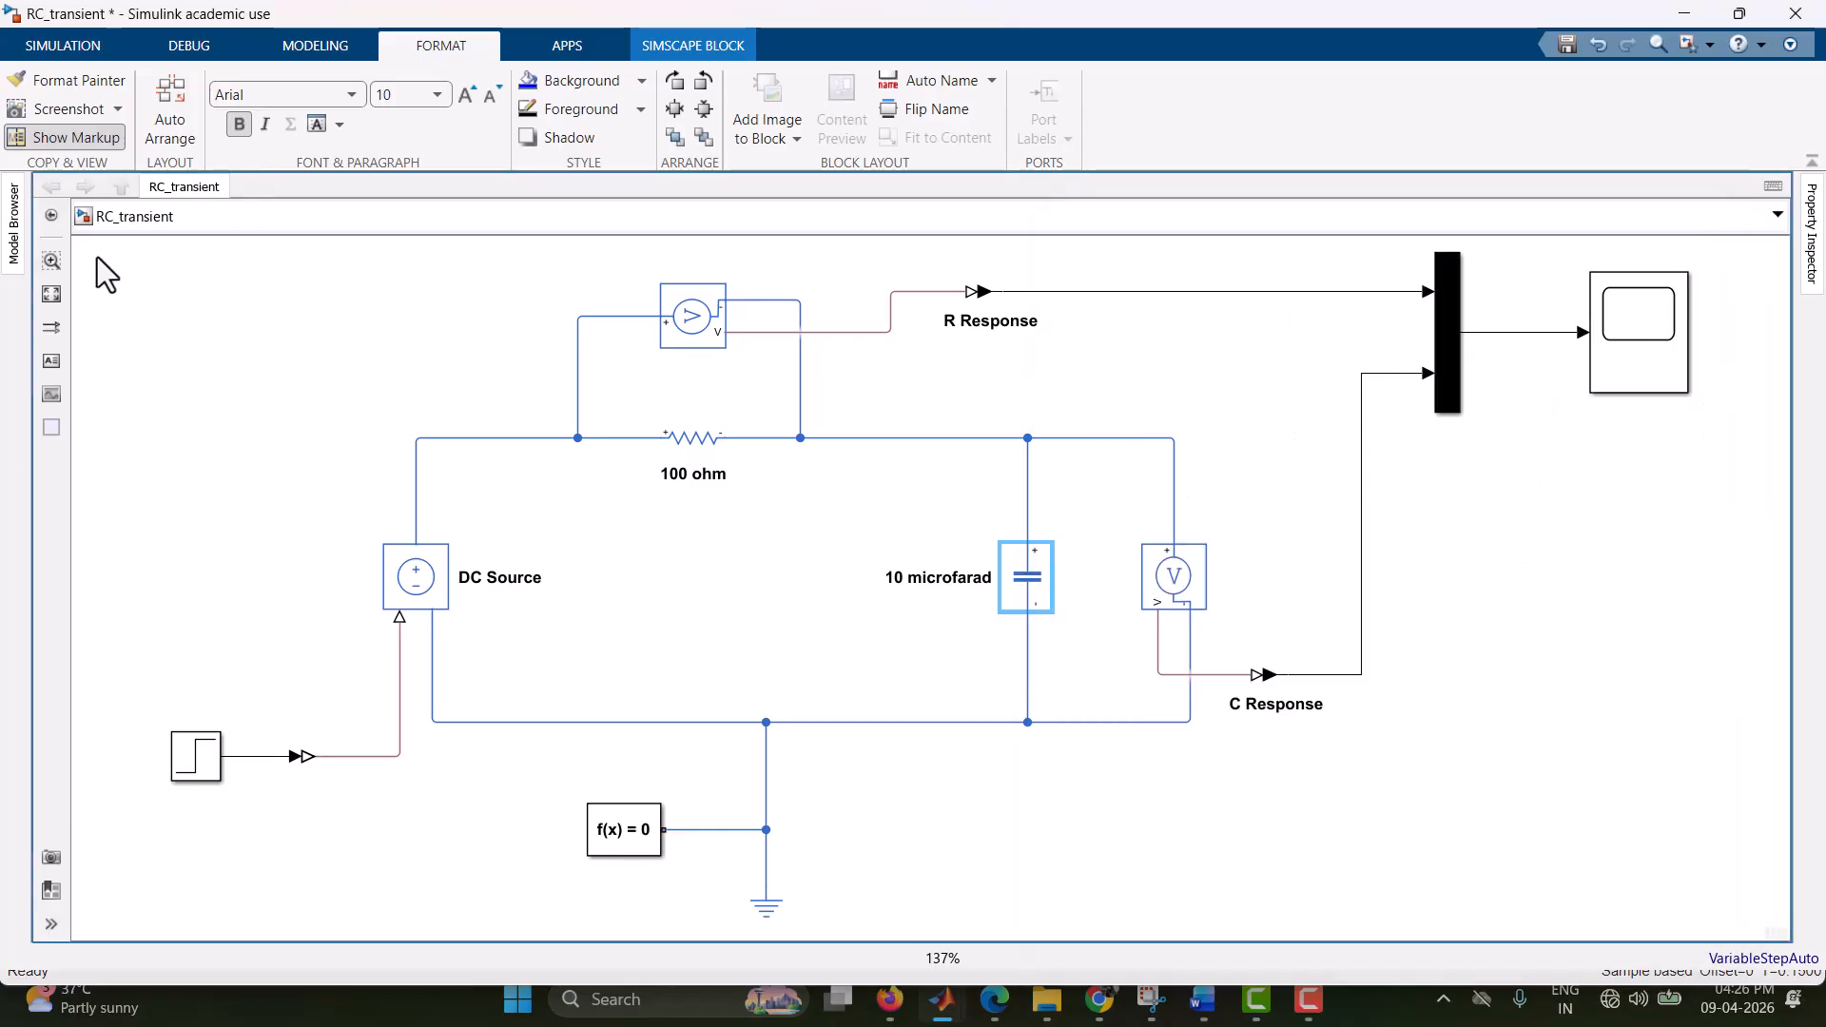
# - Switch to Word and copy the heading "TRANSIENT RESPONSE OF SERIES R-C CIRCUIT using simscape" from Document1
pyautogui.moveTo(1203, 1003)
pyautogui.click(1396, 866)
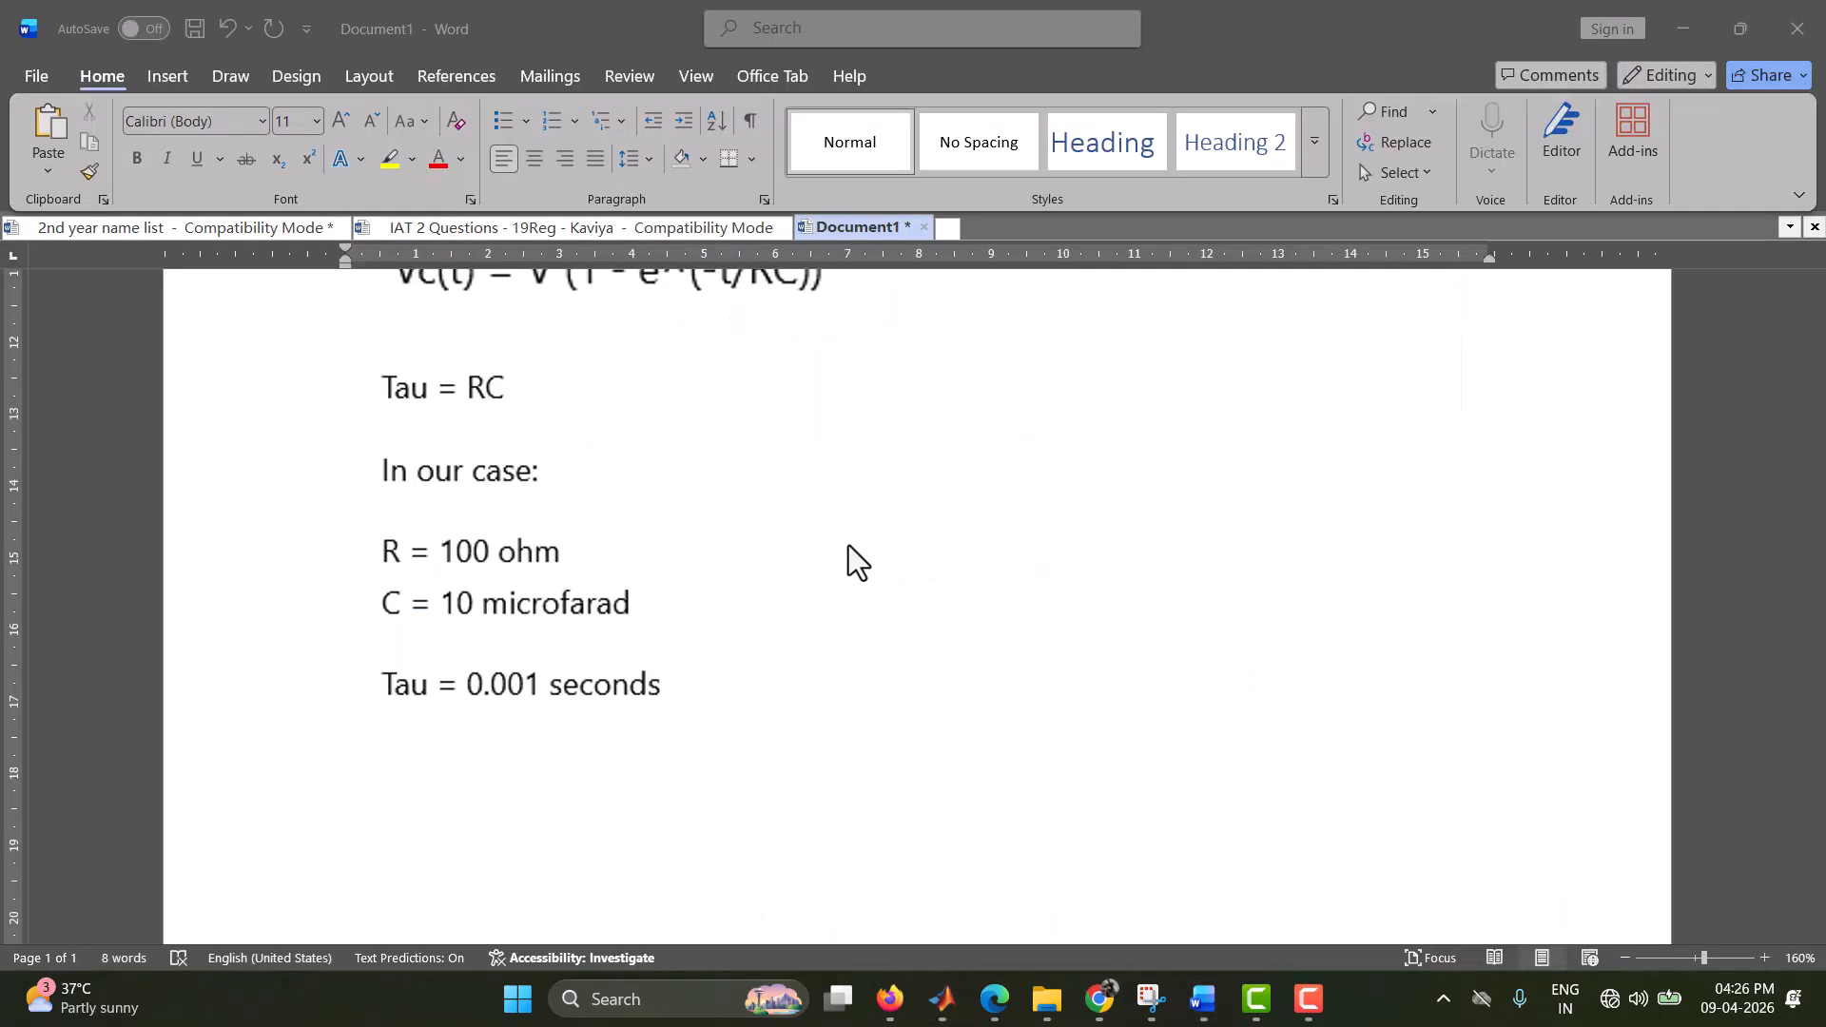
pyautogui.scroll(10, 852, 561)
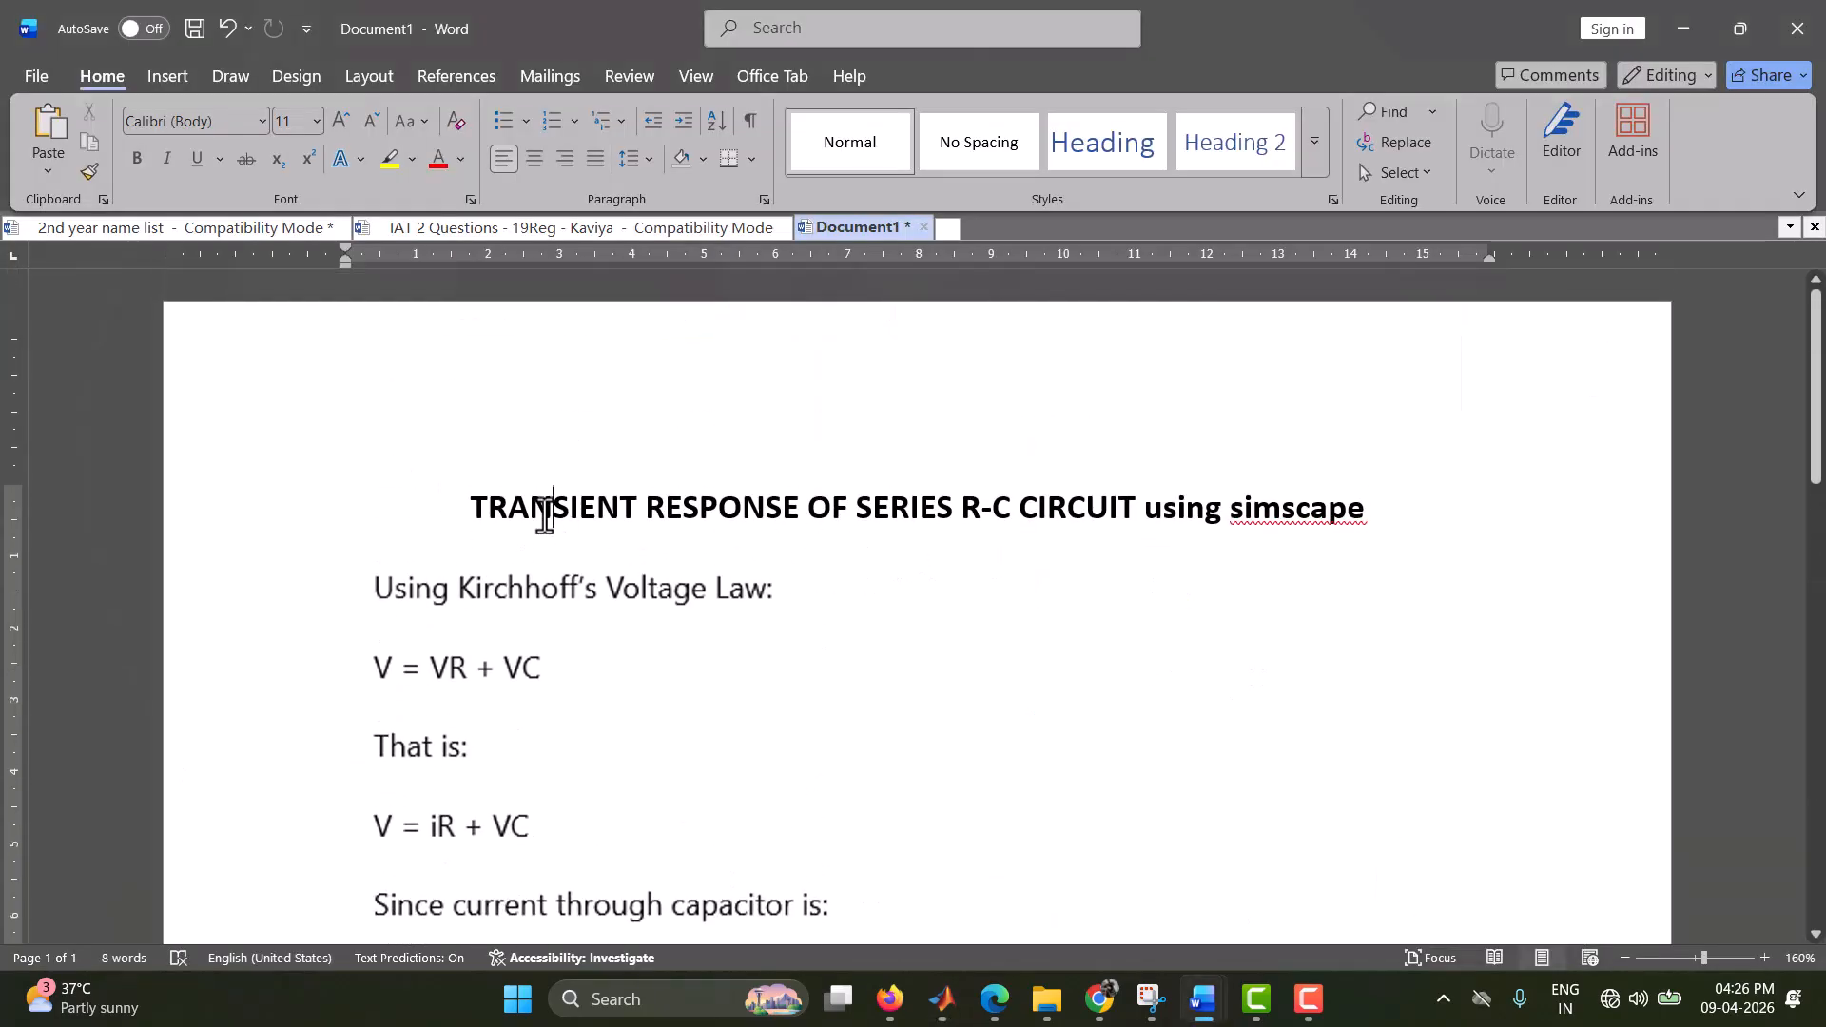
pyautogui.tripleClick(544, 517)
pyautogui.click(505, 517)
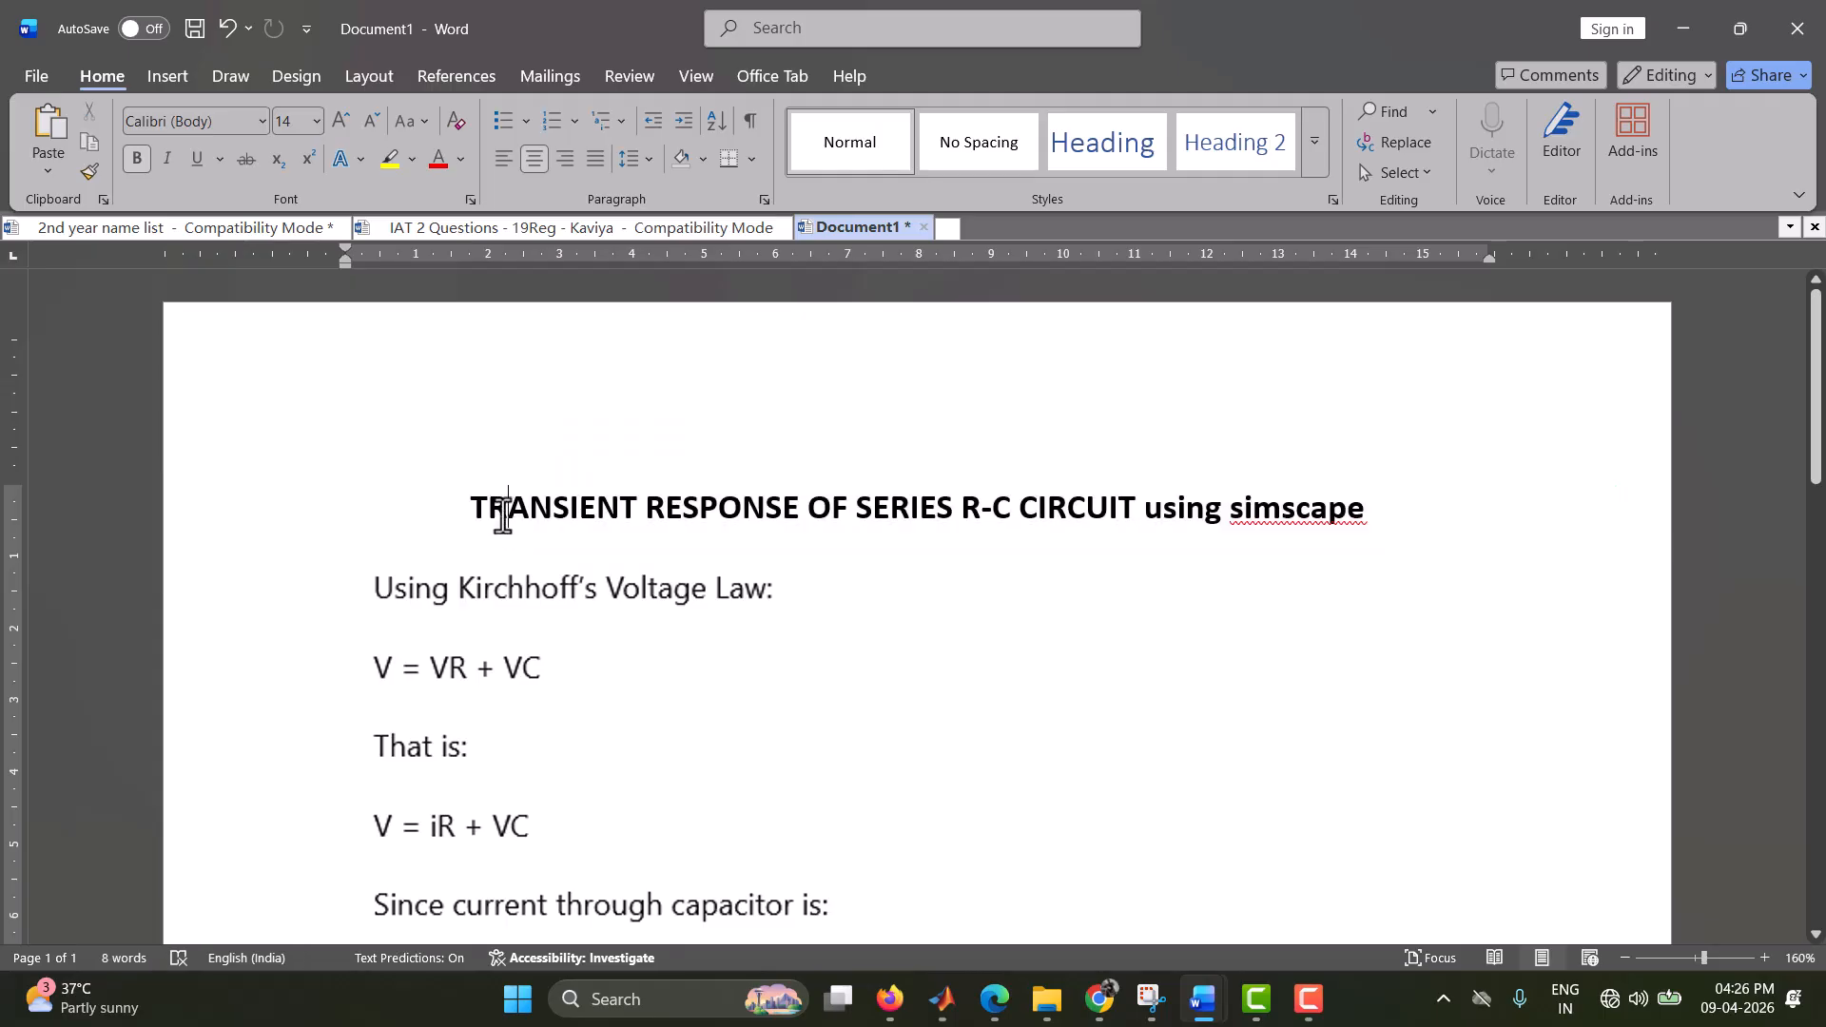
pyautogui.moveTo(483, 517); pyautogui.dragTo(1320, 510)
pyautogui.hotkey('ctrl', 'c')
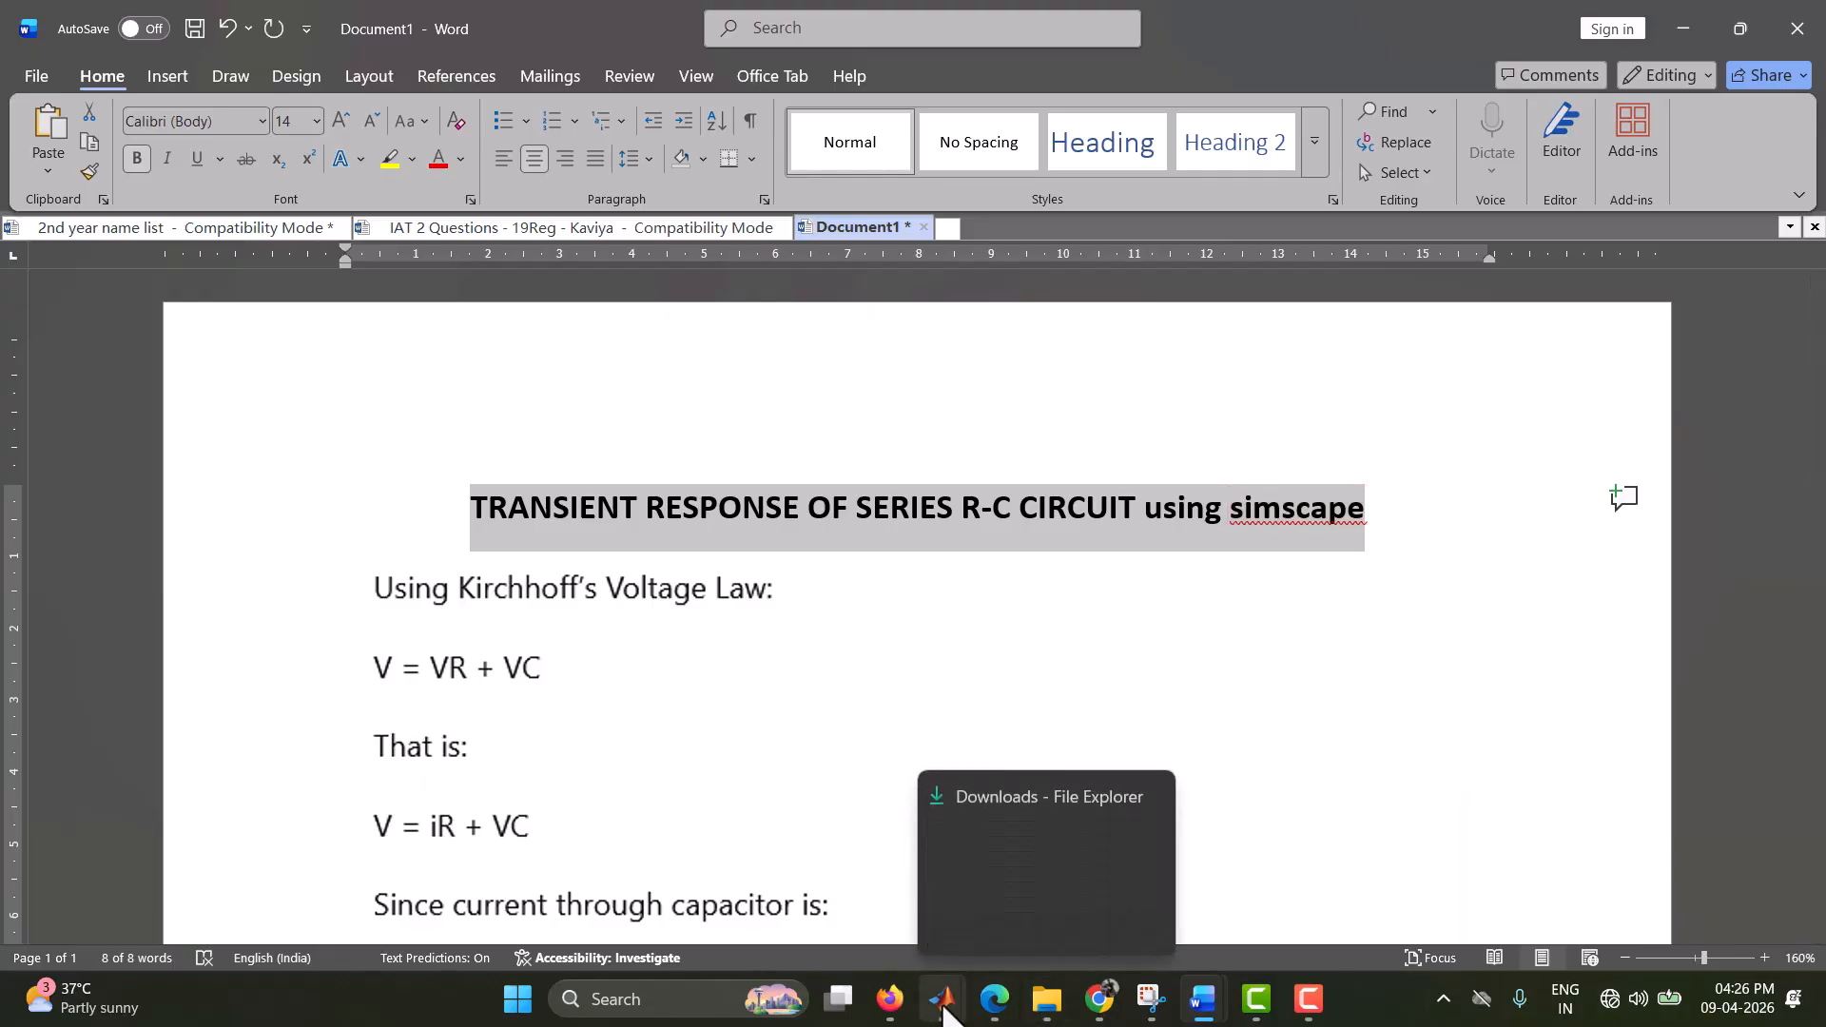
# - Switch back to the RC_transient model in Simulink and paste the copied heading as an annotation near the resistor's Voltage Sensor
pyautogui.moveTo(941, 1008)
pyautogui.click(1296, 865)
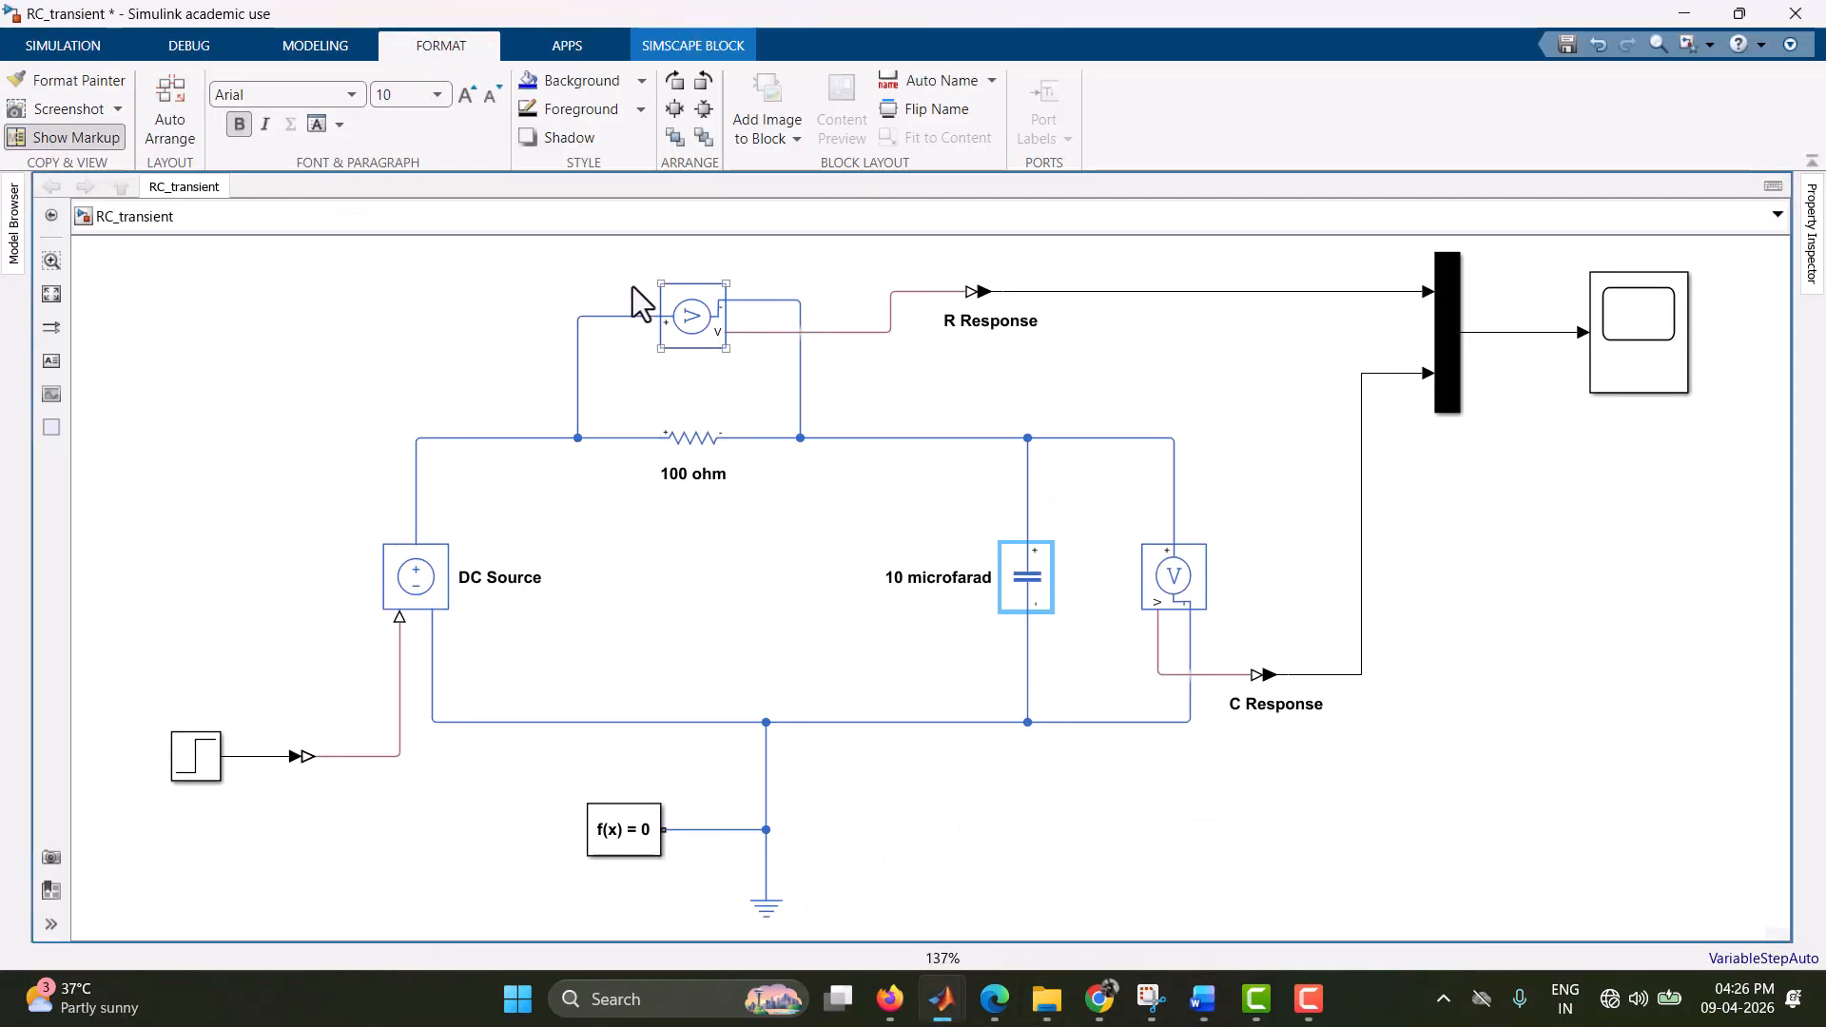
pyautogui.scroll(-1, 785, 340)
pyautogui.click(790, 257)
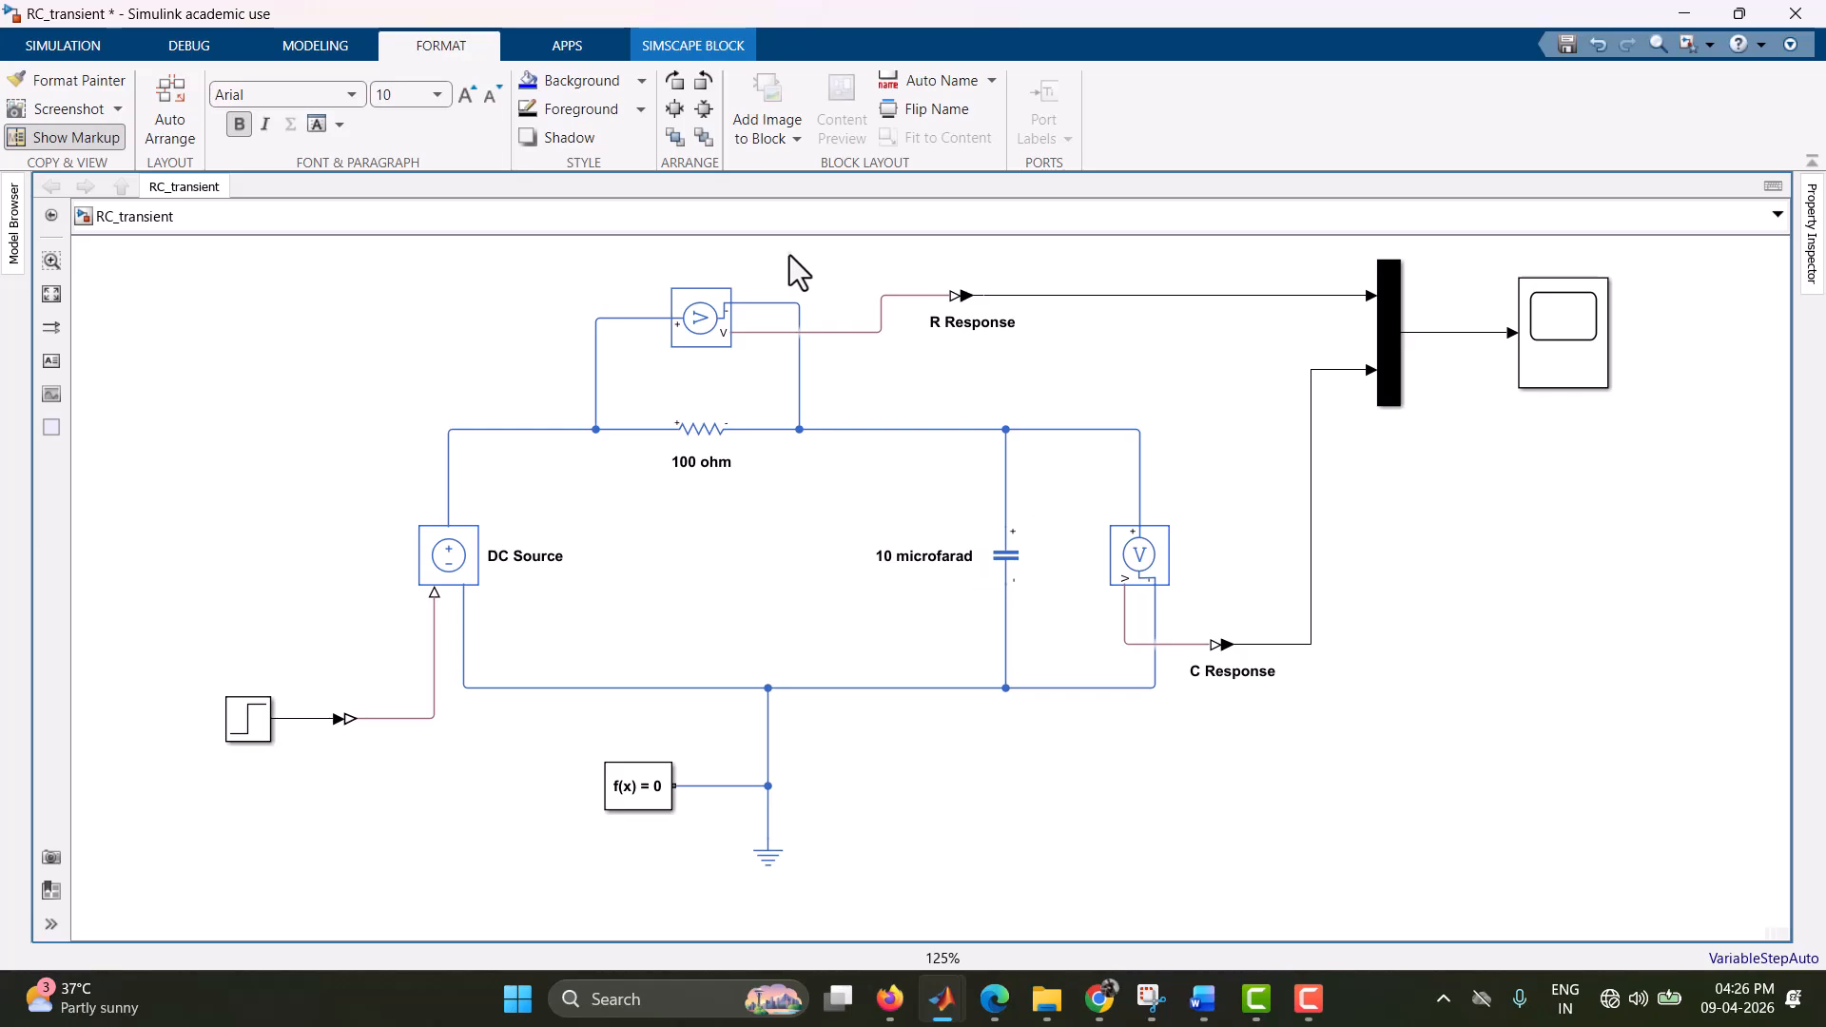
pyautogui.hotkey('ctrl', 'v')
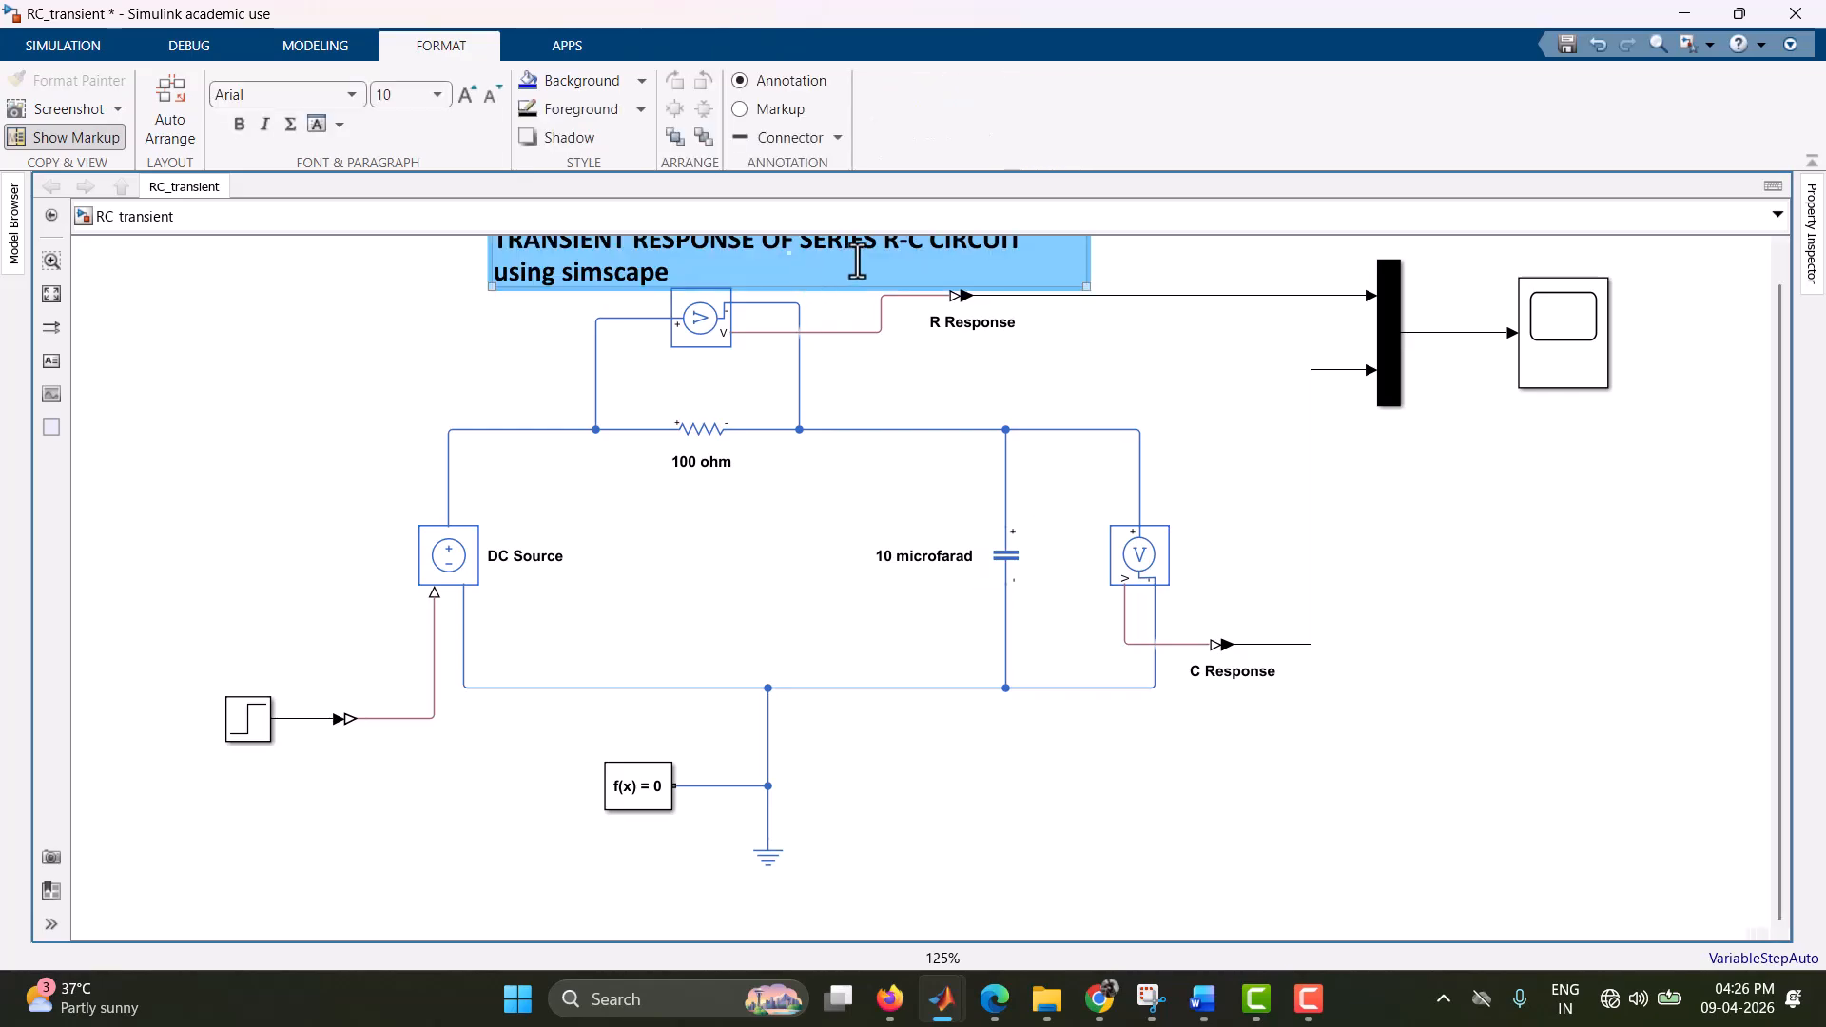
# - Place the title annotation above the circuit and widen it until its text fits on one line
pyautogui.click(51, 293)
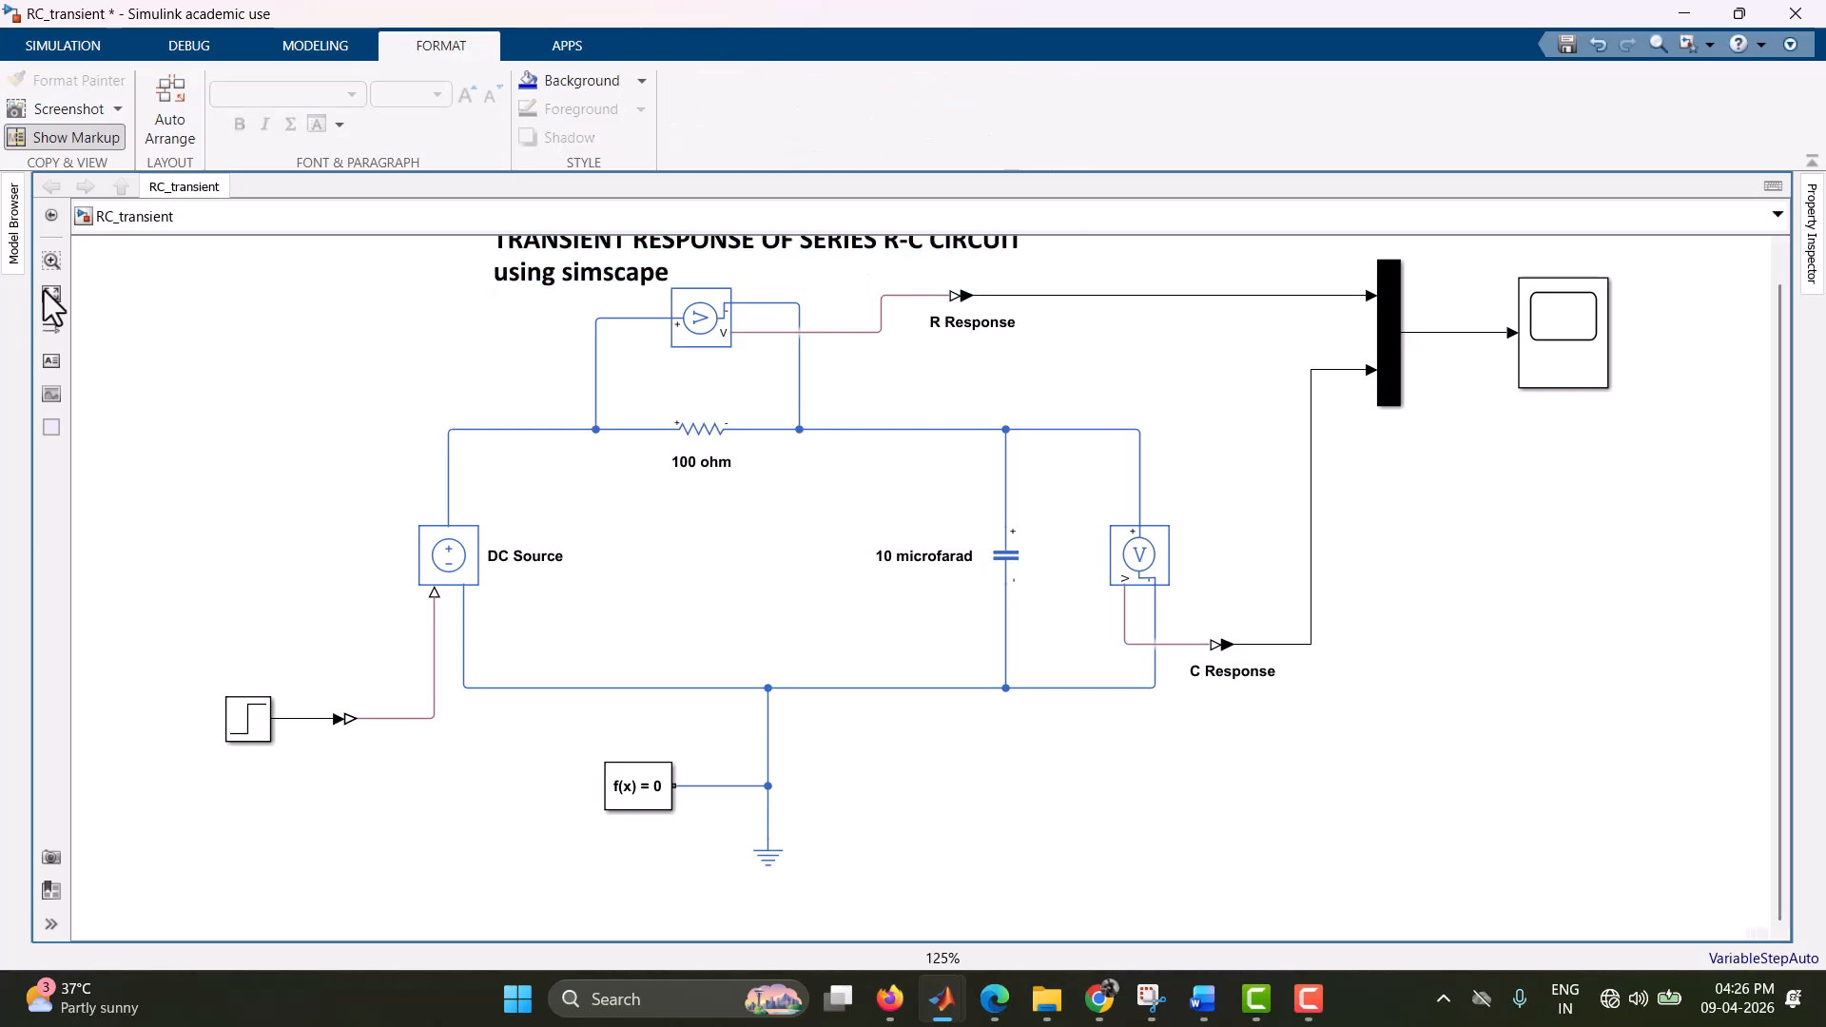
pyautogui.moveTo(628, 305)
pyautogui.mouseDown()
pyautogui.moveTo(675, 245)
pyautogui.moveTo(683, 350)
pyautogui.mouseUp()
pyautogui.moveTo(1129, 389); pyautogui.dragTo(1270, 387)
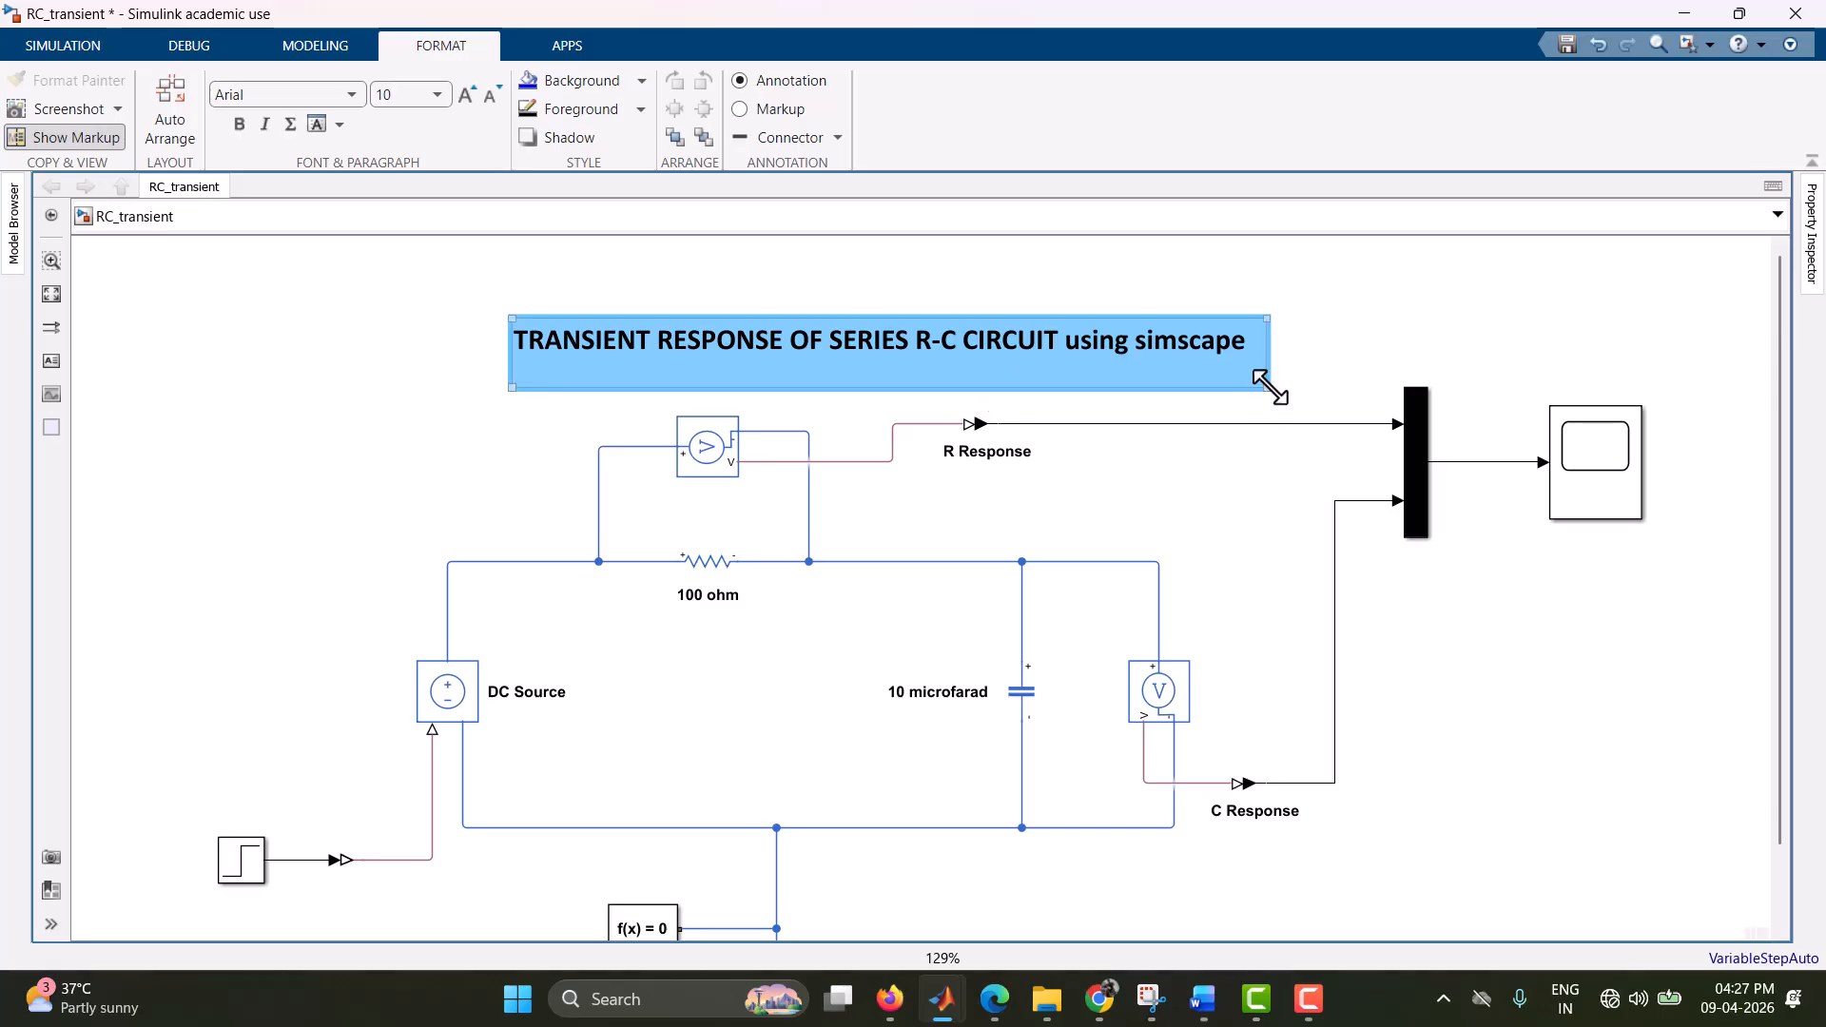
# - Center the whole title annotation text and color it Dark Red
pyautogui.click(1082, 348)
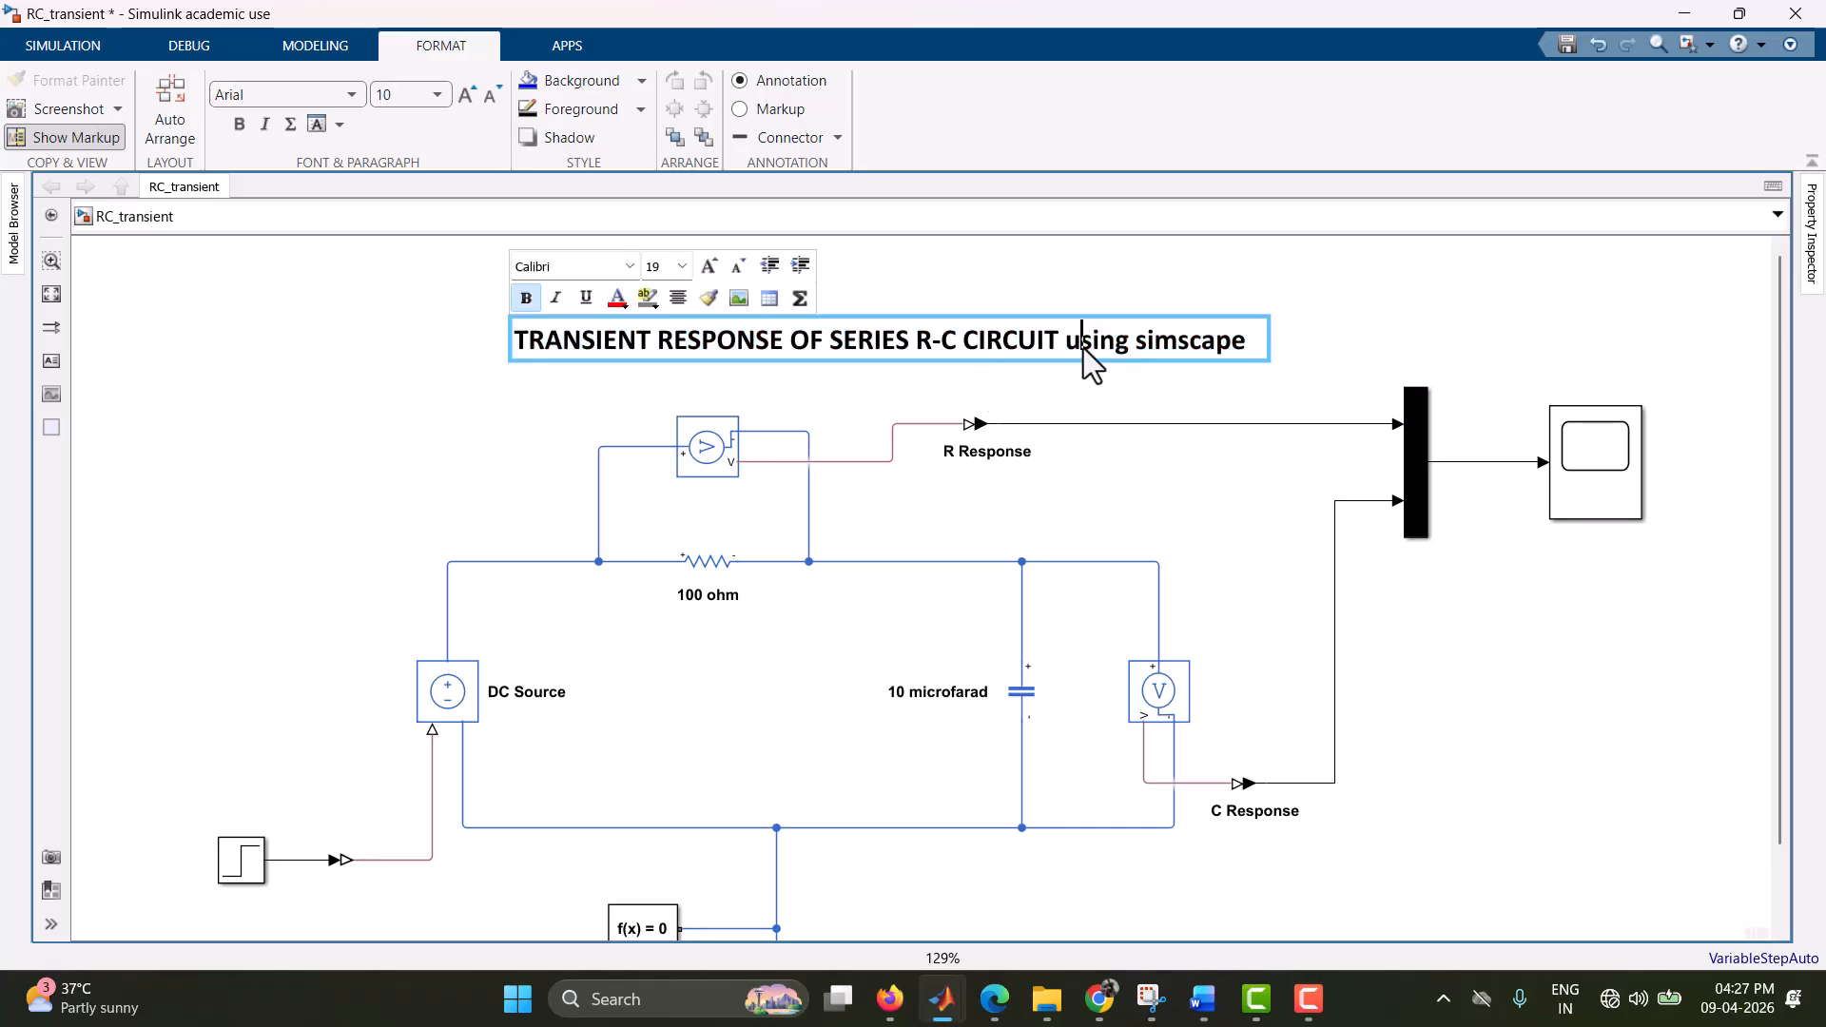
pyautogui.hotkey('ctrl', 'a')
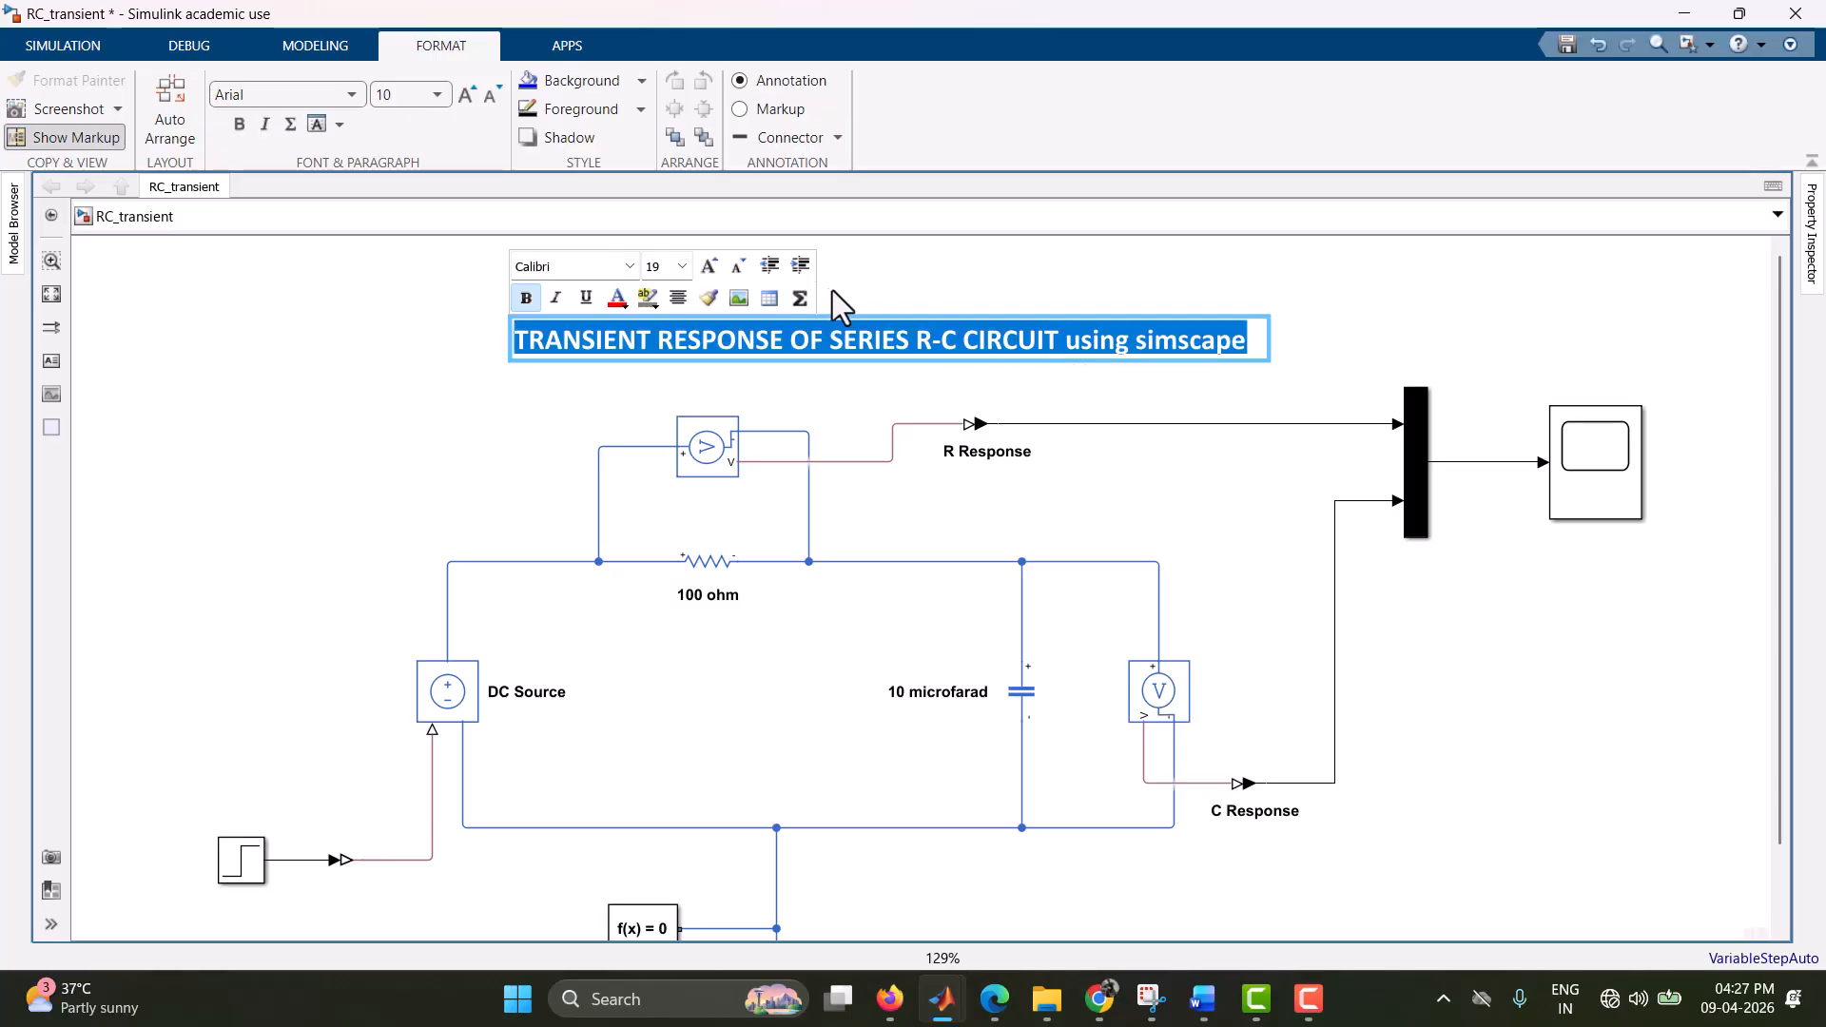
pyautogui.click(671, 304)
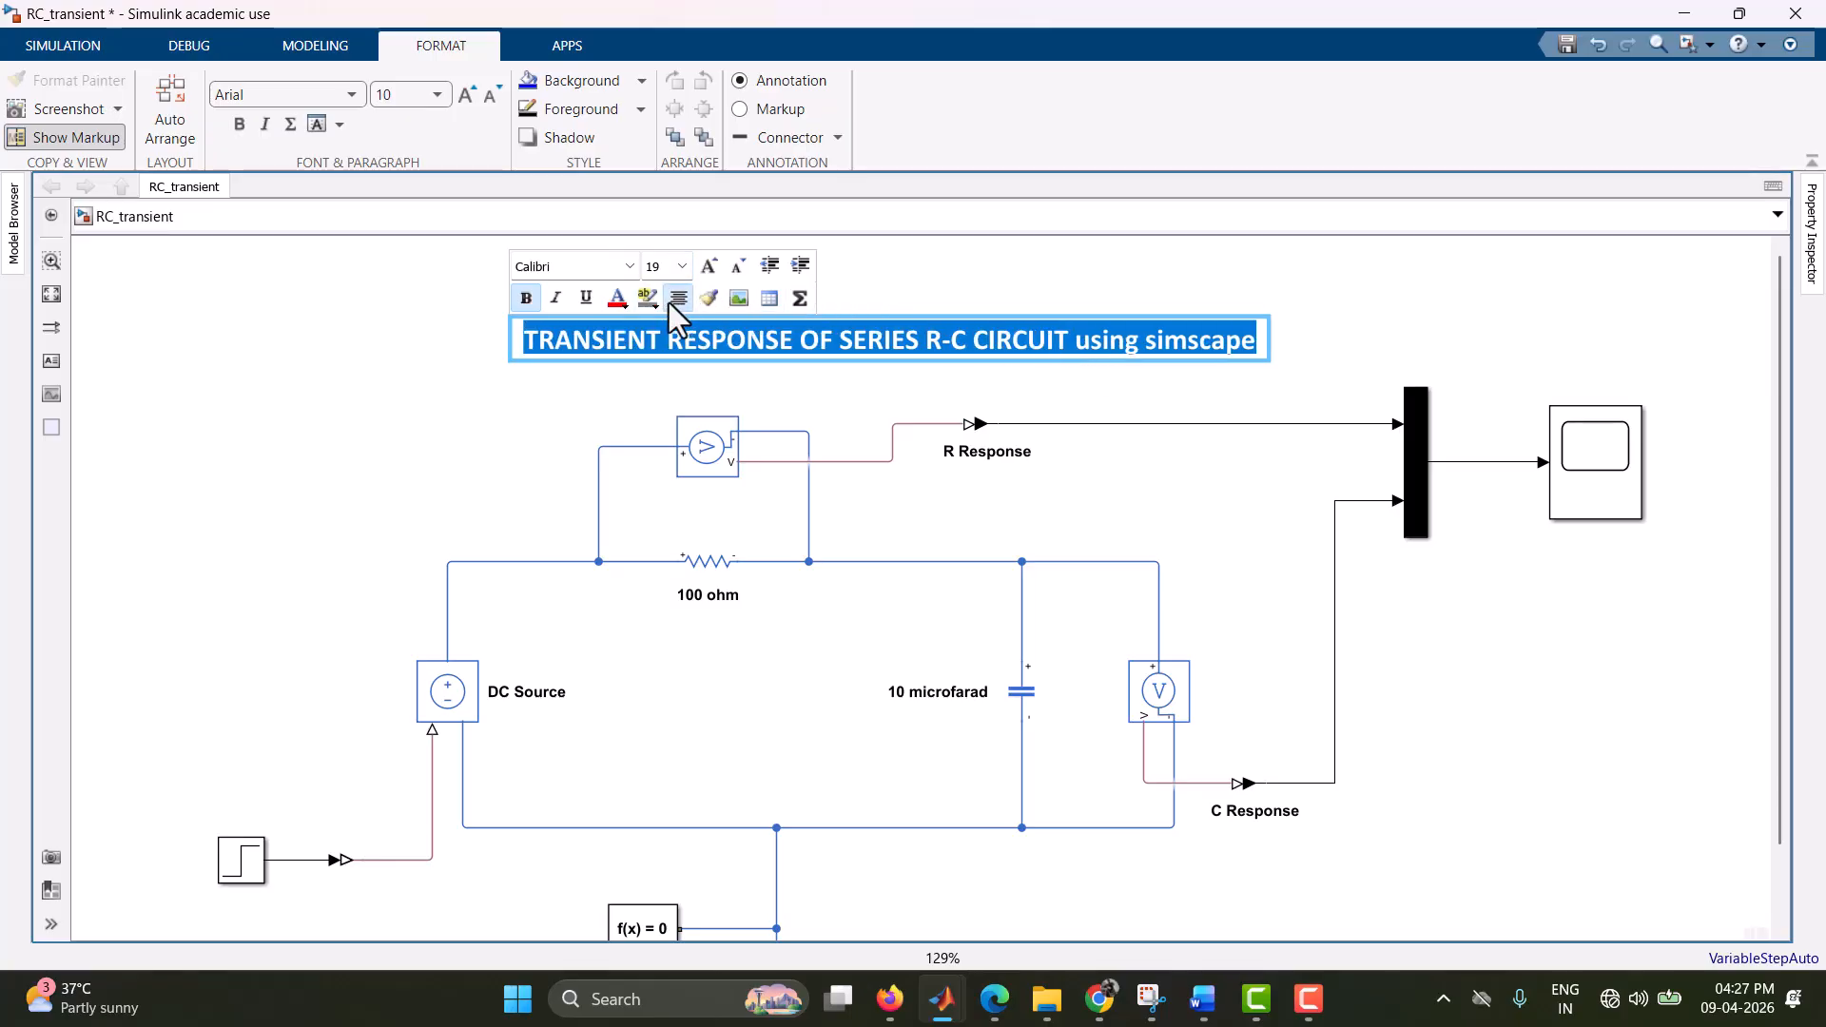
pyautogui.click(618, 297)
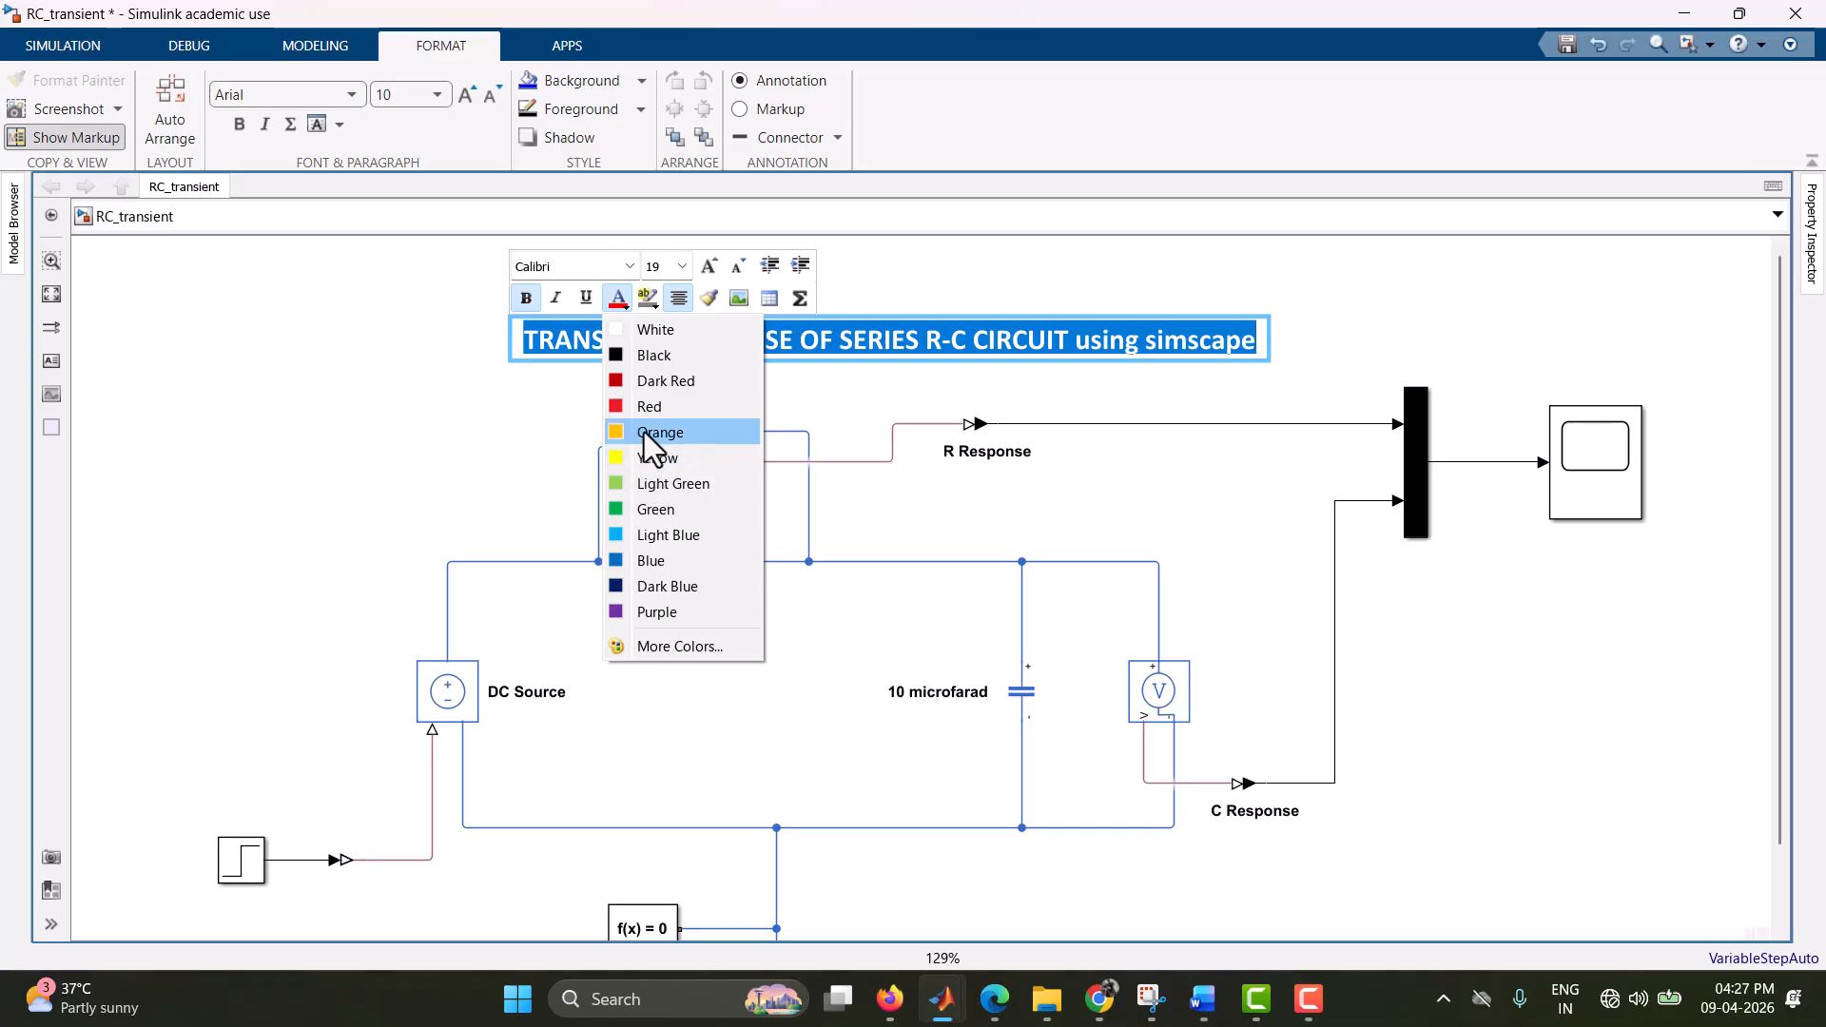
pyautogui.click(658, 380)
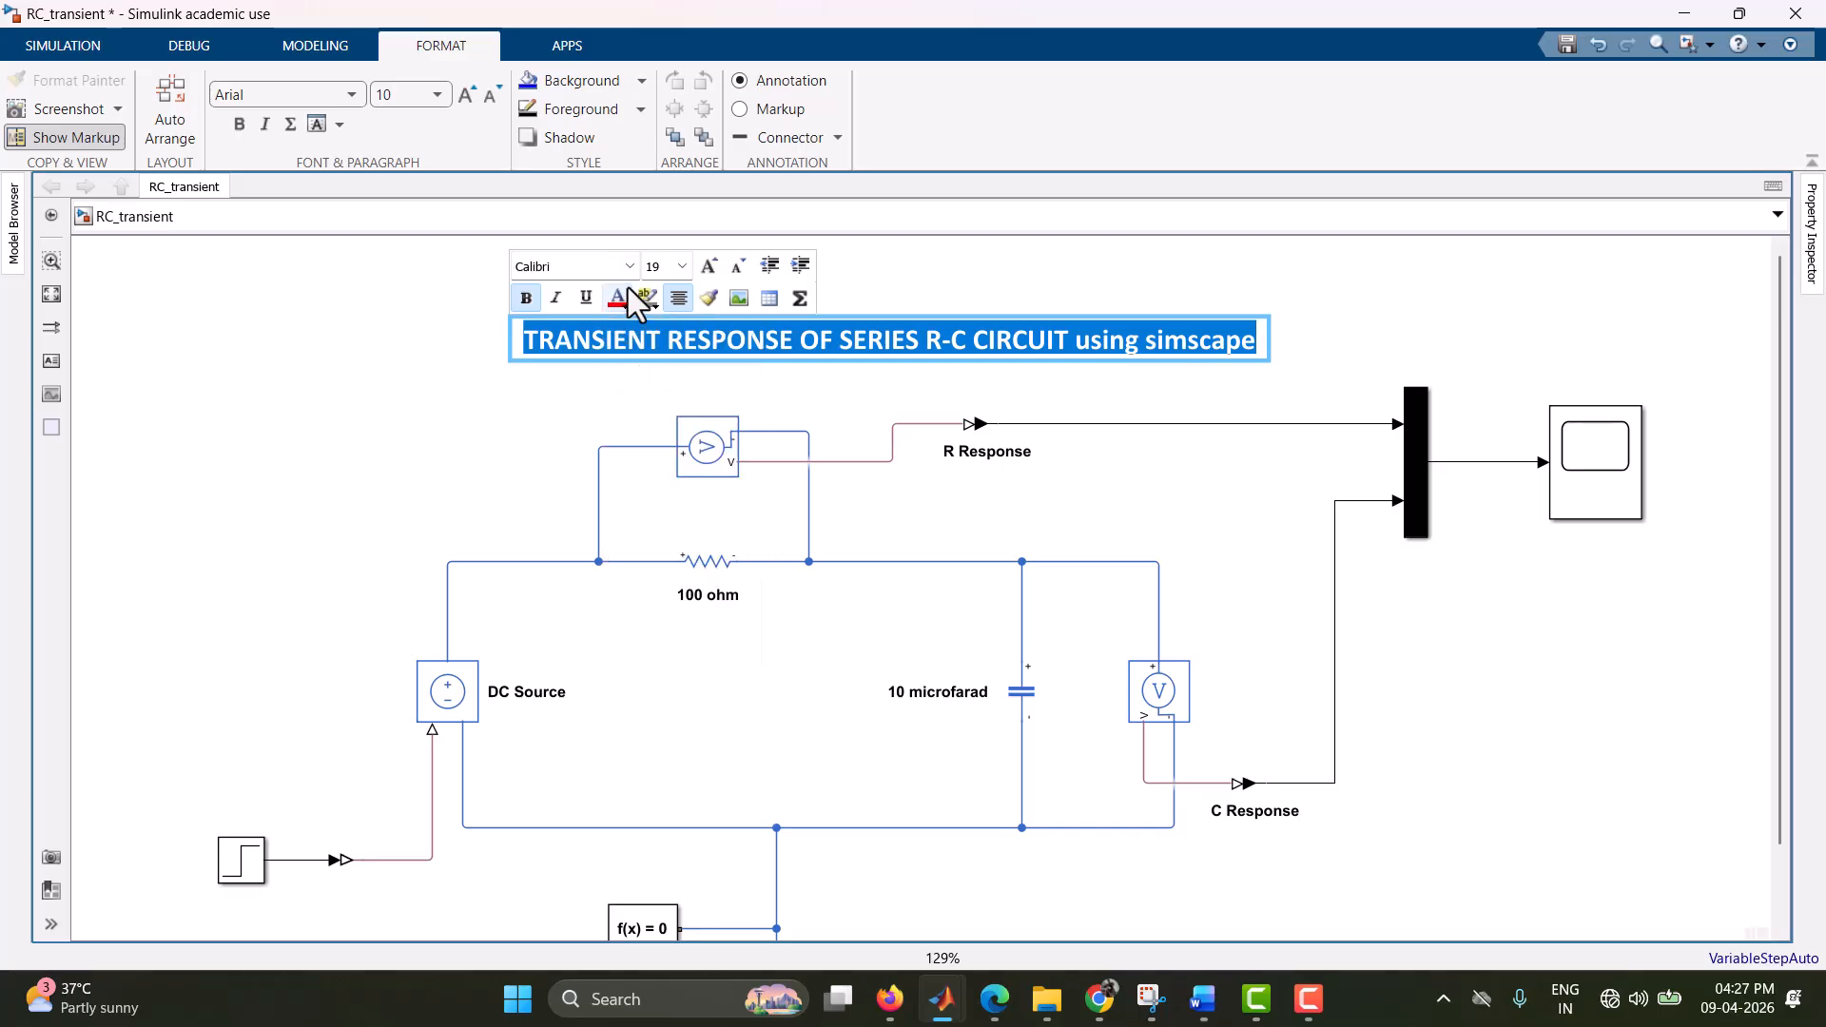
# - Change the title annotation's font to Algerian
pyautogui.click(630, 266)
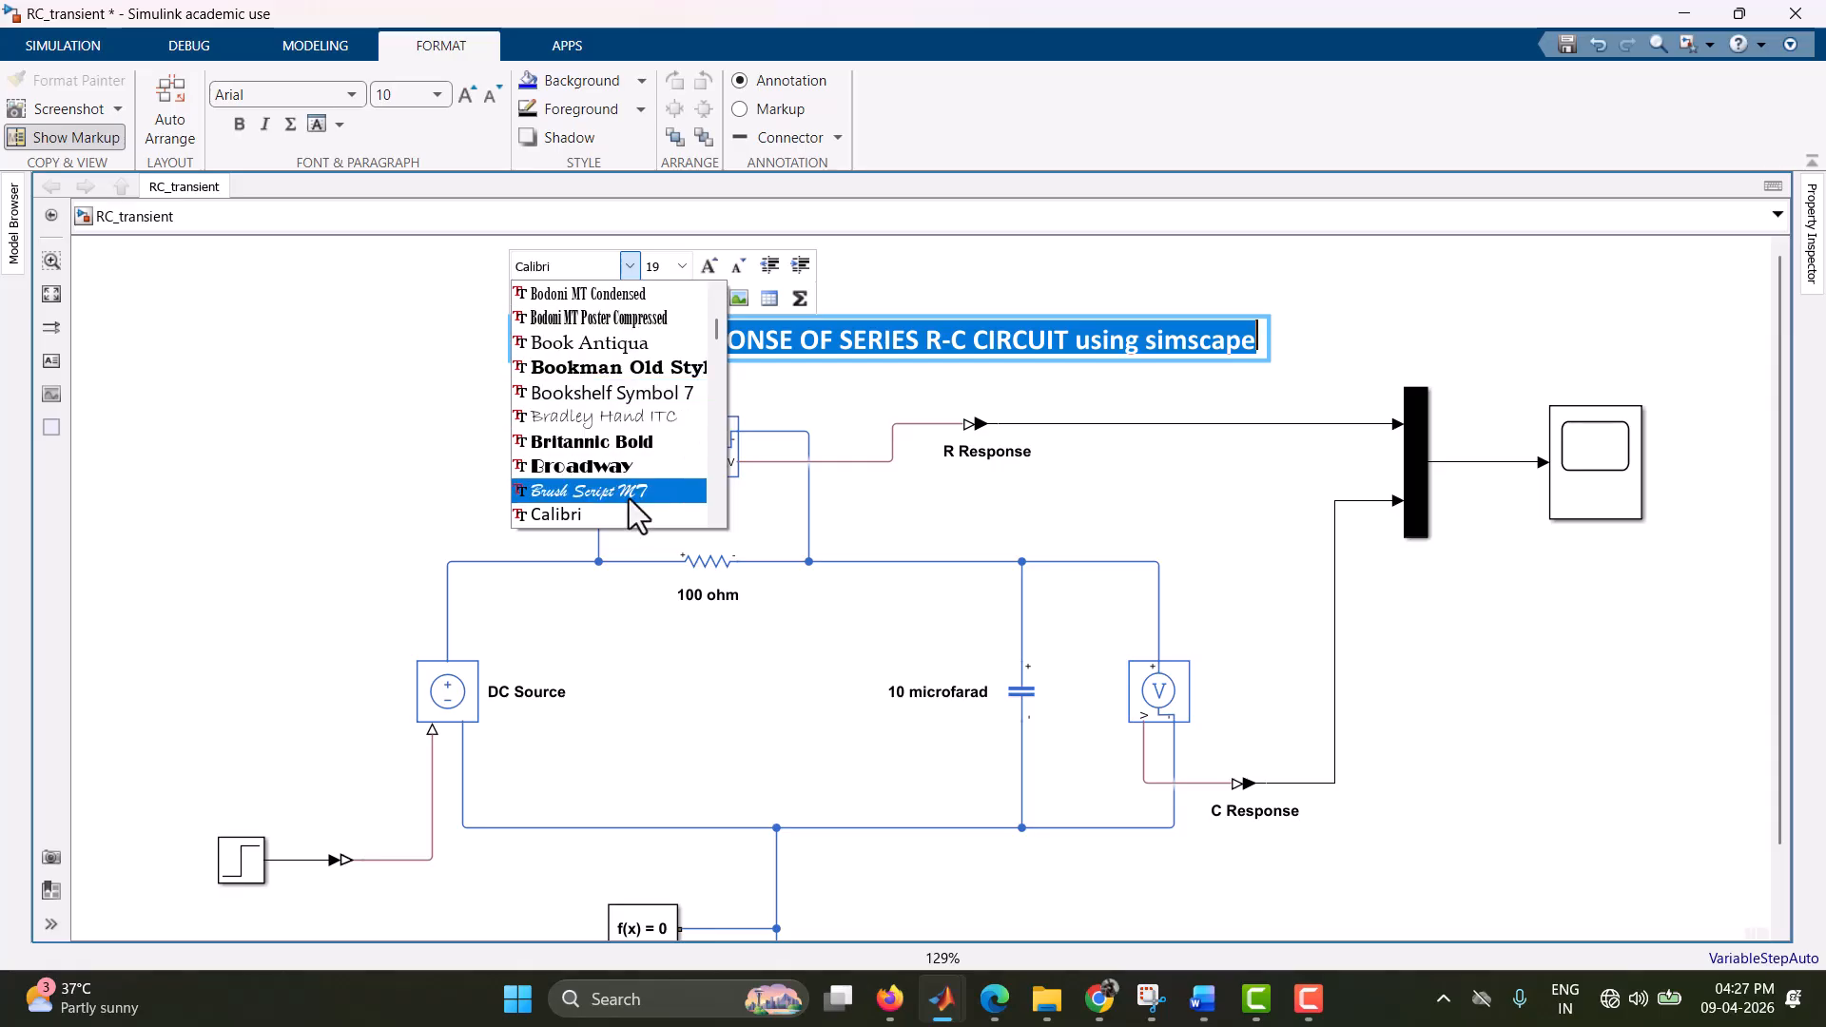
pyautogui.scroll(8, 618, 401)
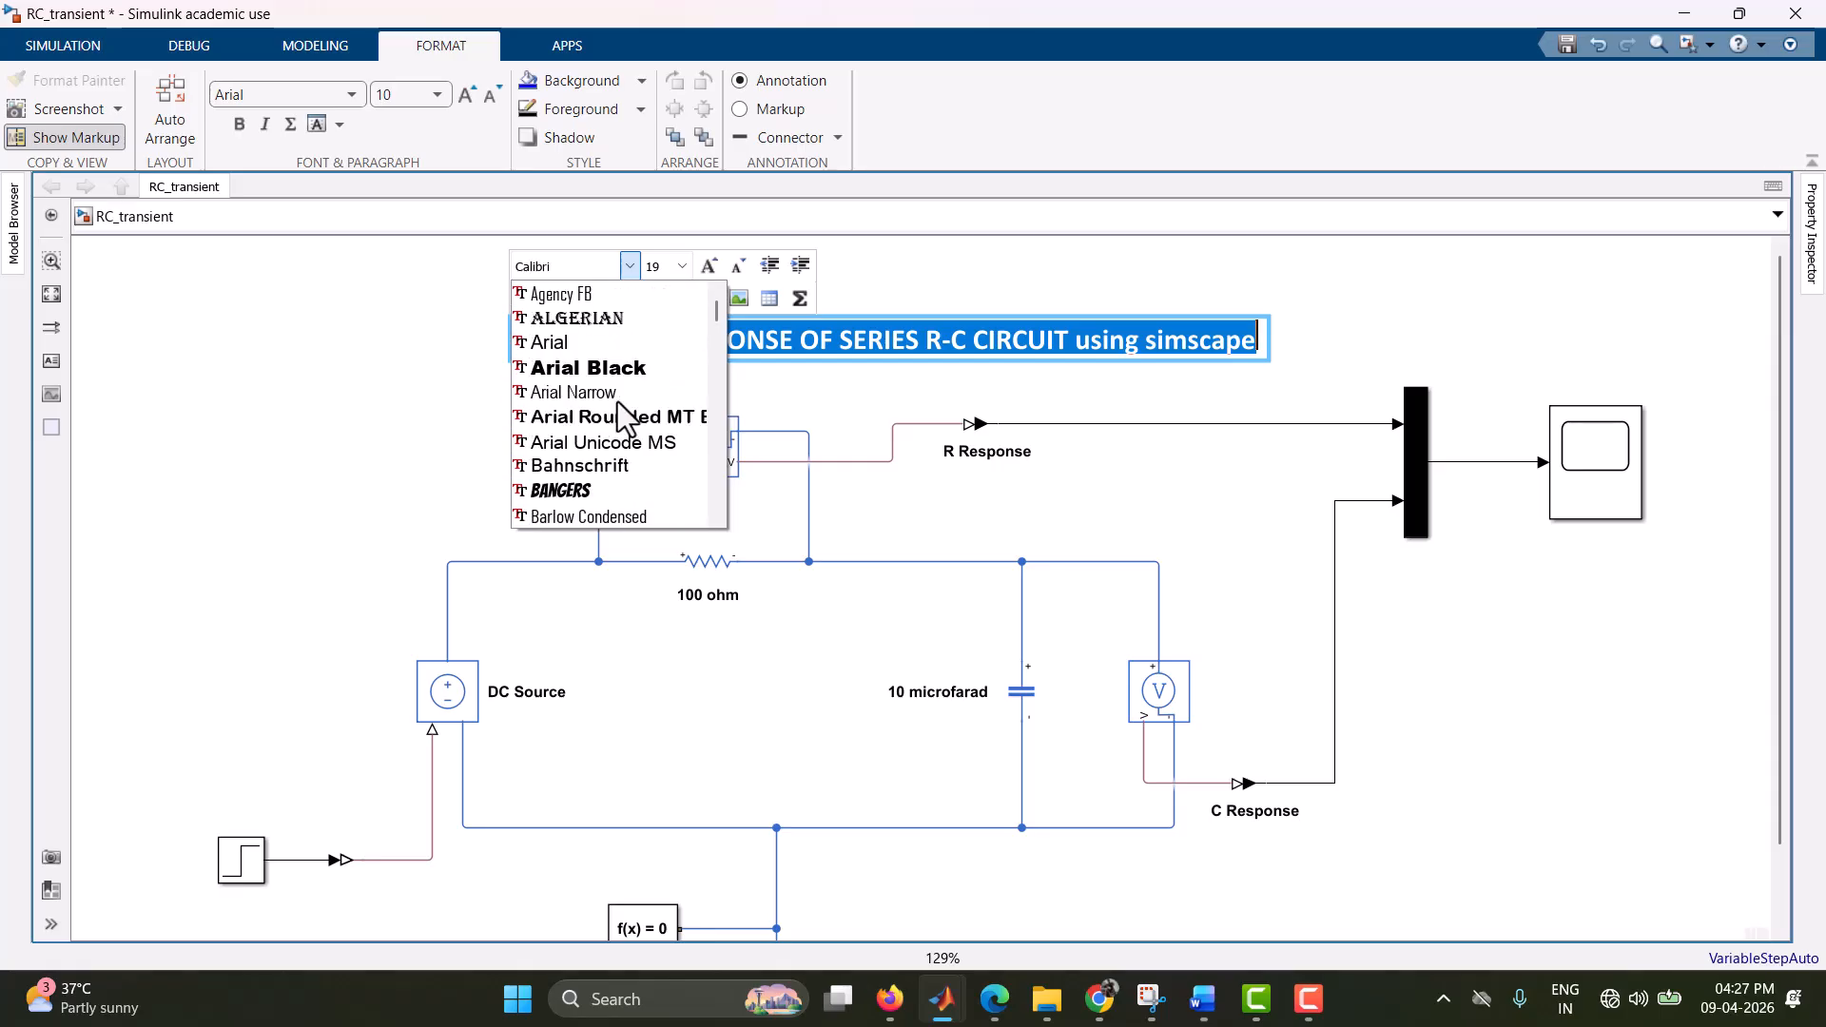
pyautogui.click(614, 320)
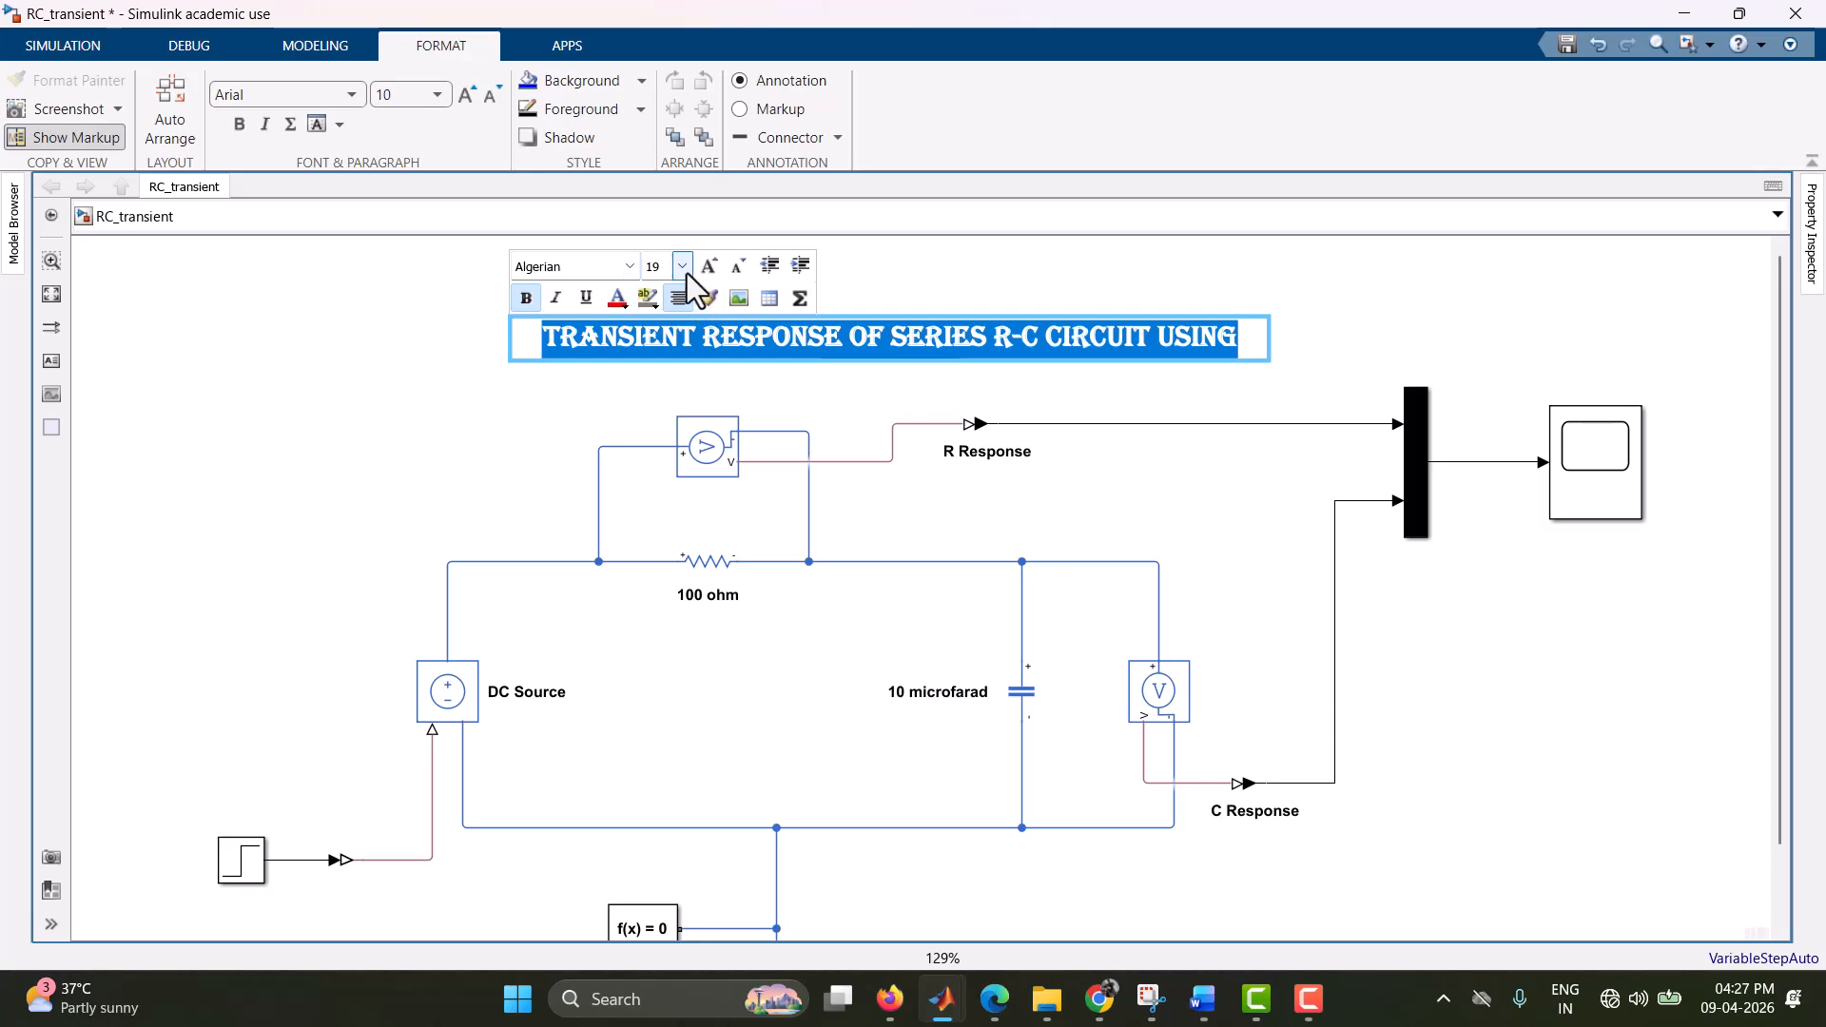
pyautogui.click(990, 279)
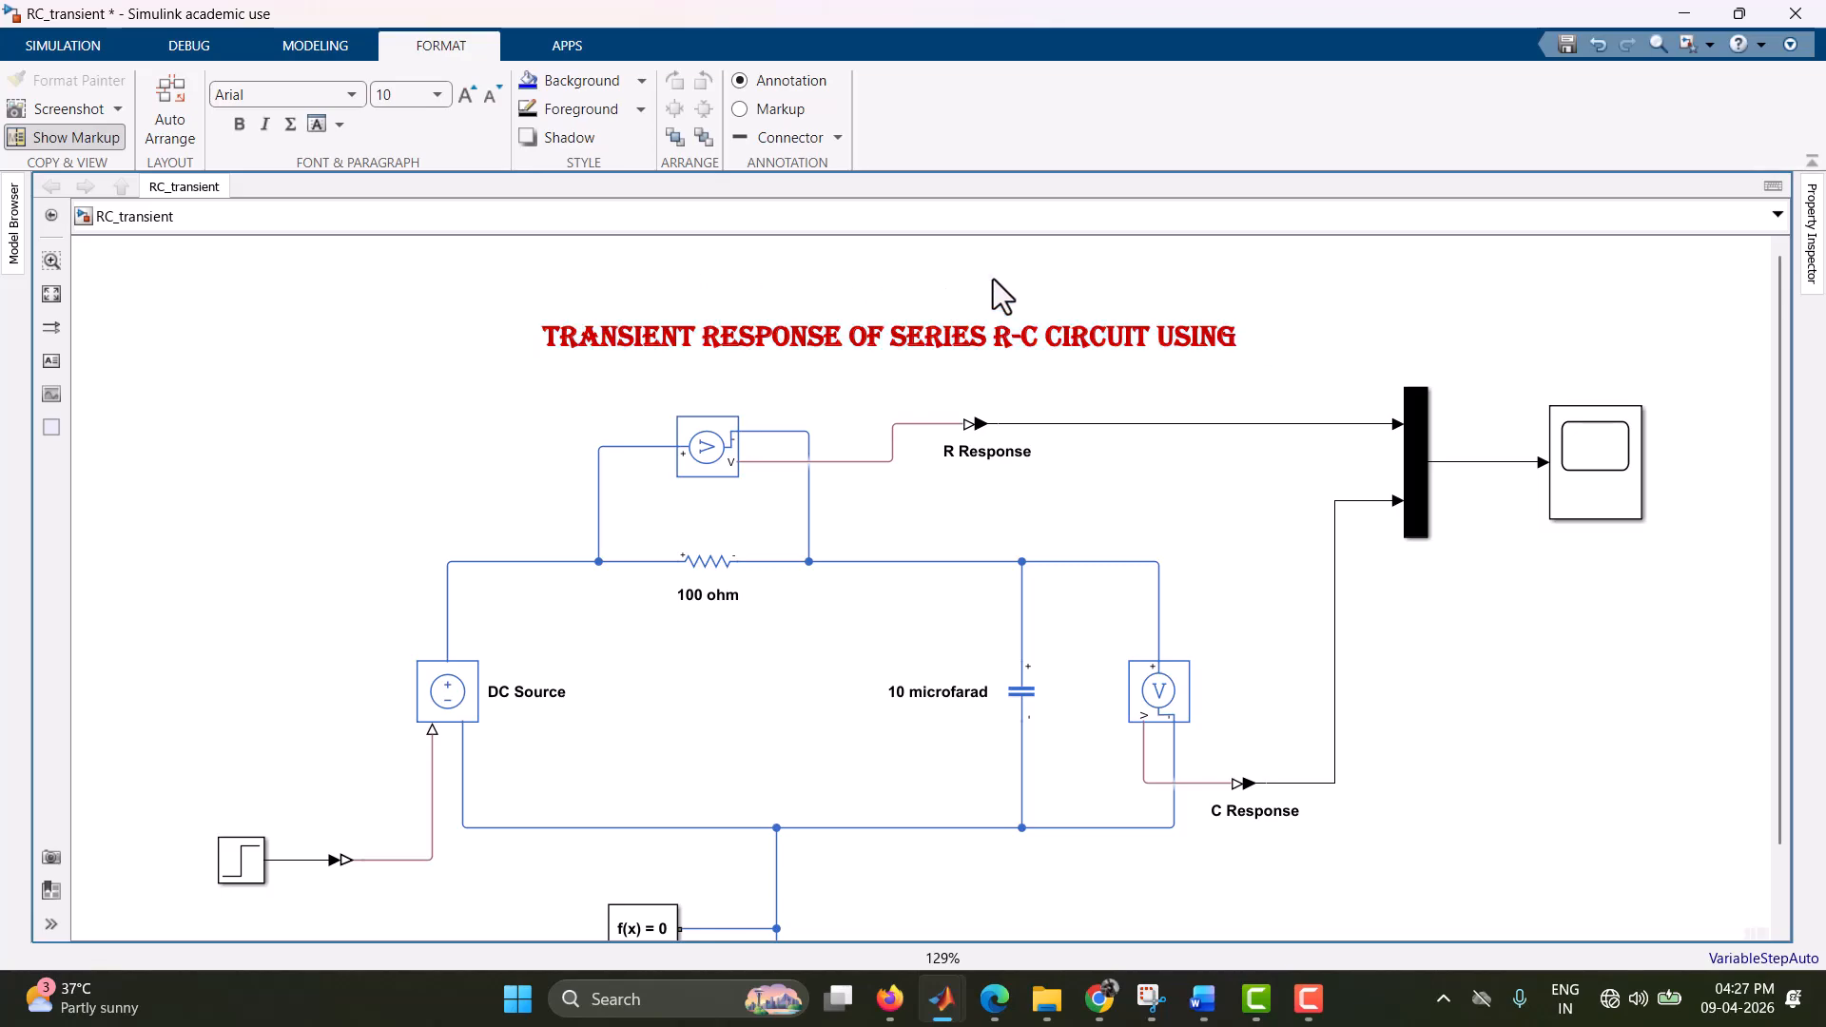
# - Widen the title annotation to fit "SIMSCAPE" on the same line and center it above the circuit
pyautogui.click(1233, 346)
pyautogui.moveTo(1267, 358); pyautogui.dragTo(1427, 359)
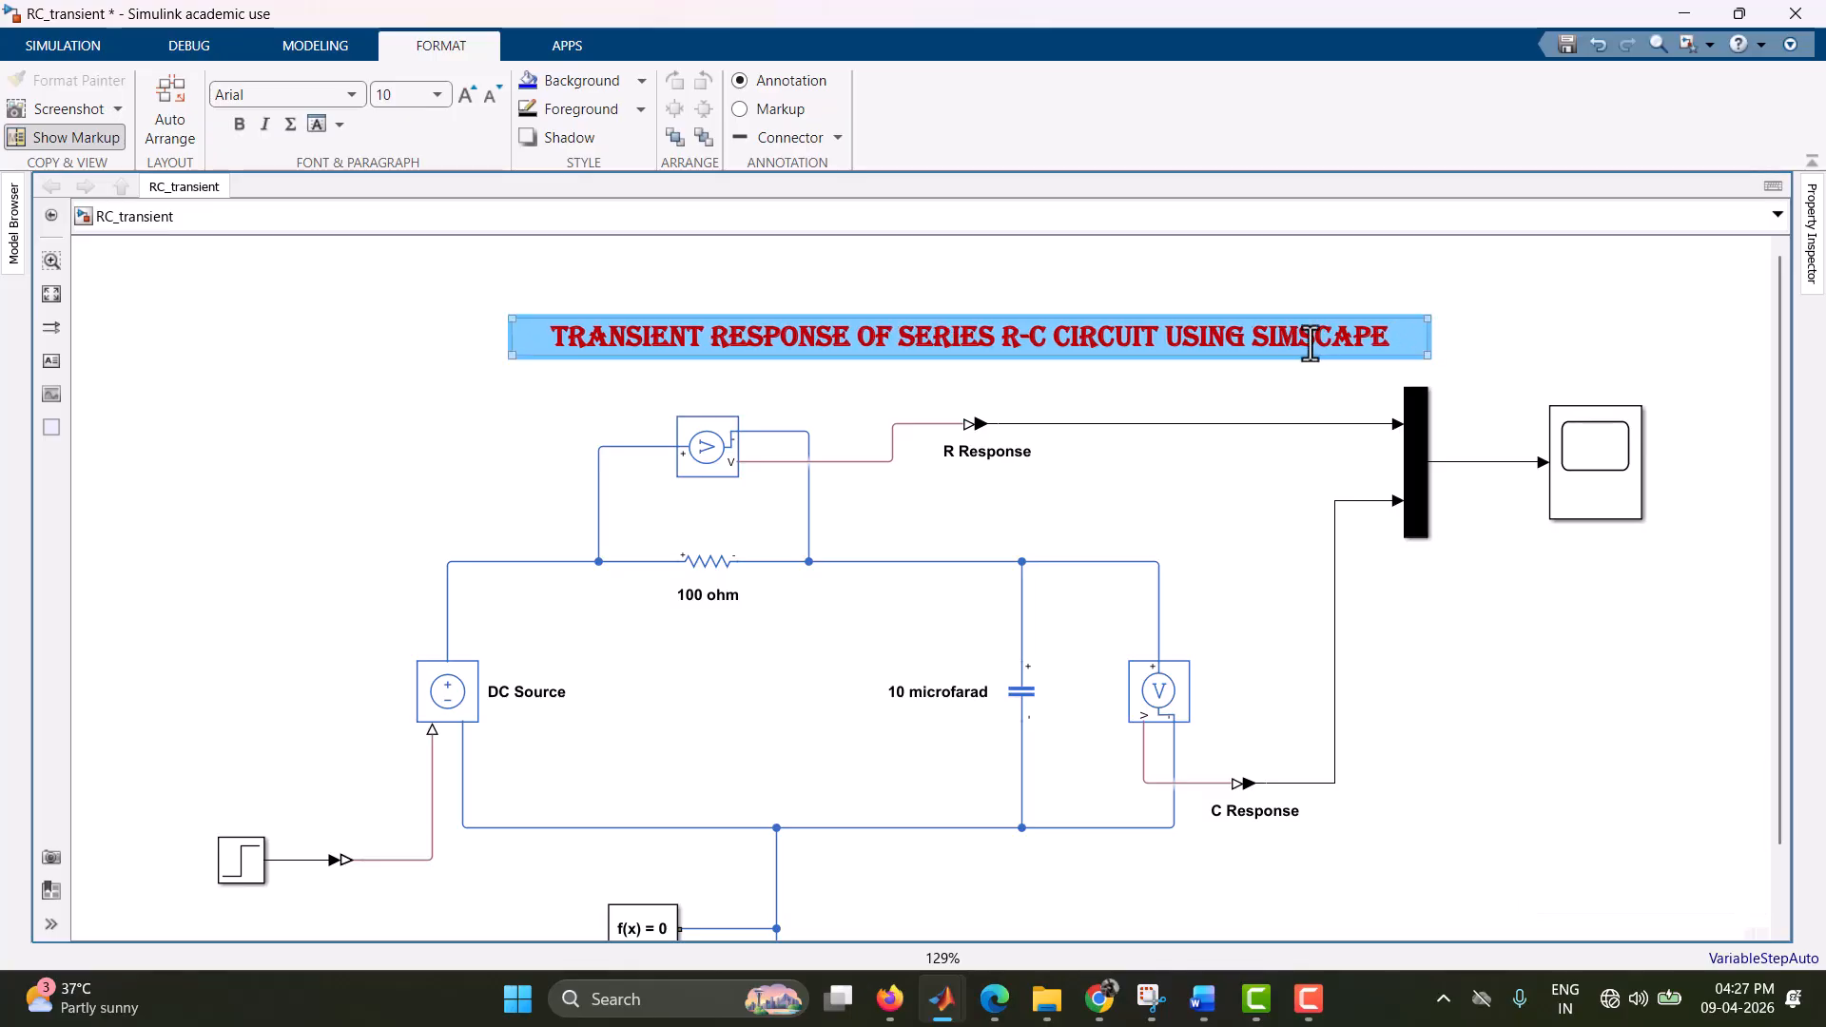
pyautogui.moveTo(1249, 342); pyautogui.dragTo(1179, 354)
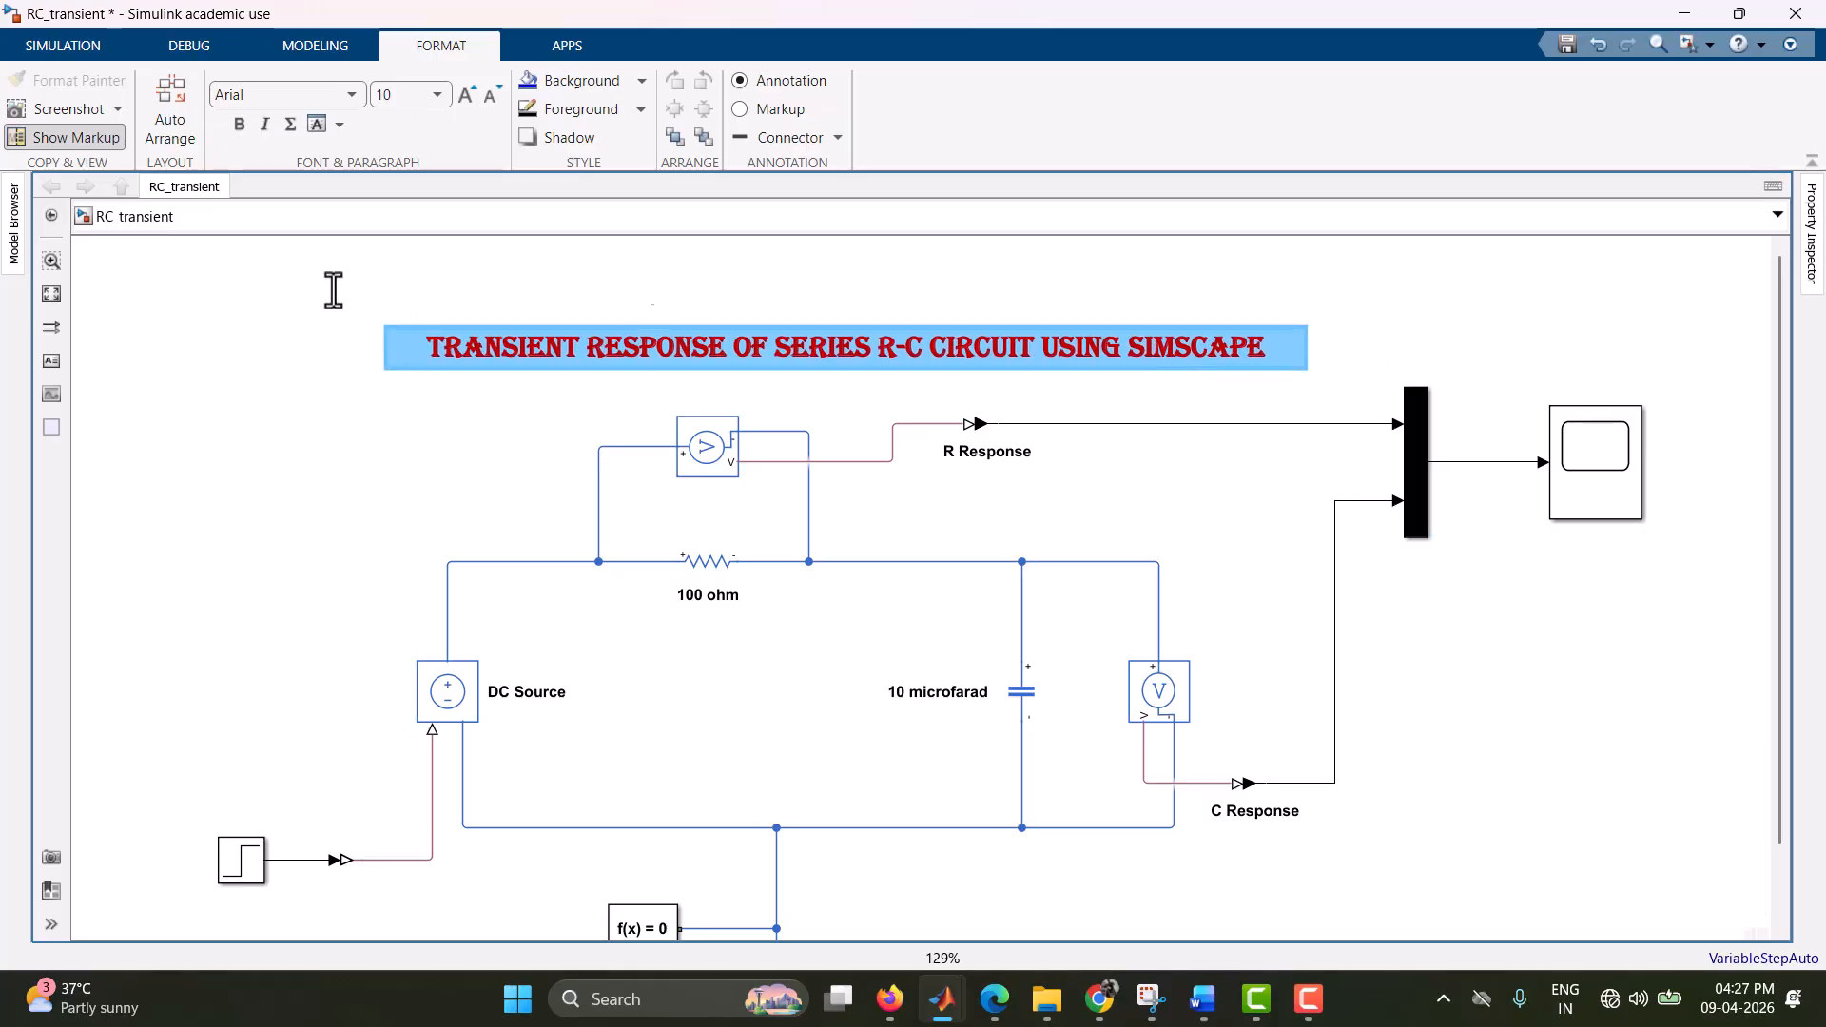
pyautogui.click(53, 295)
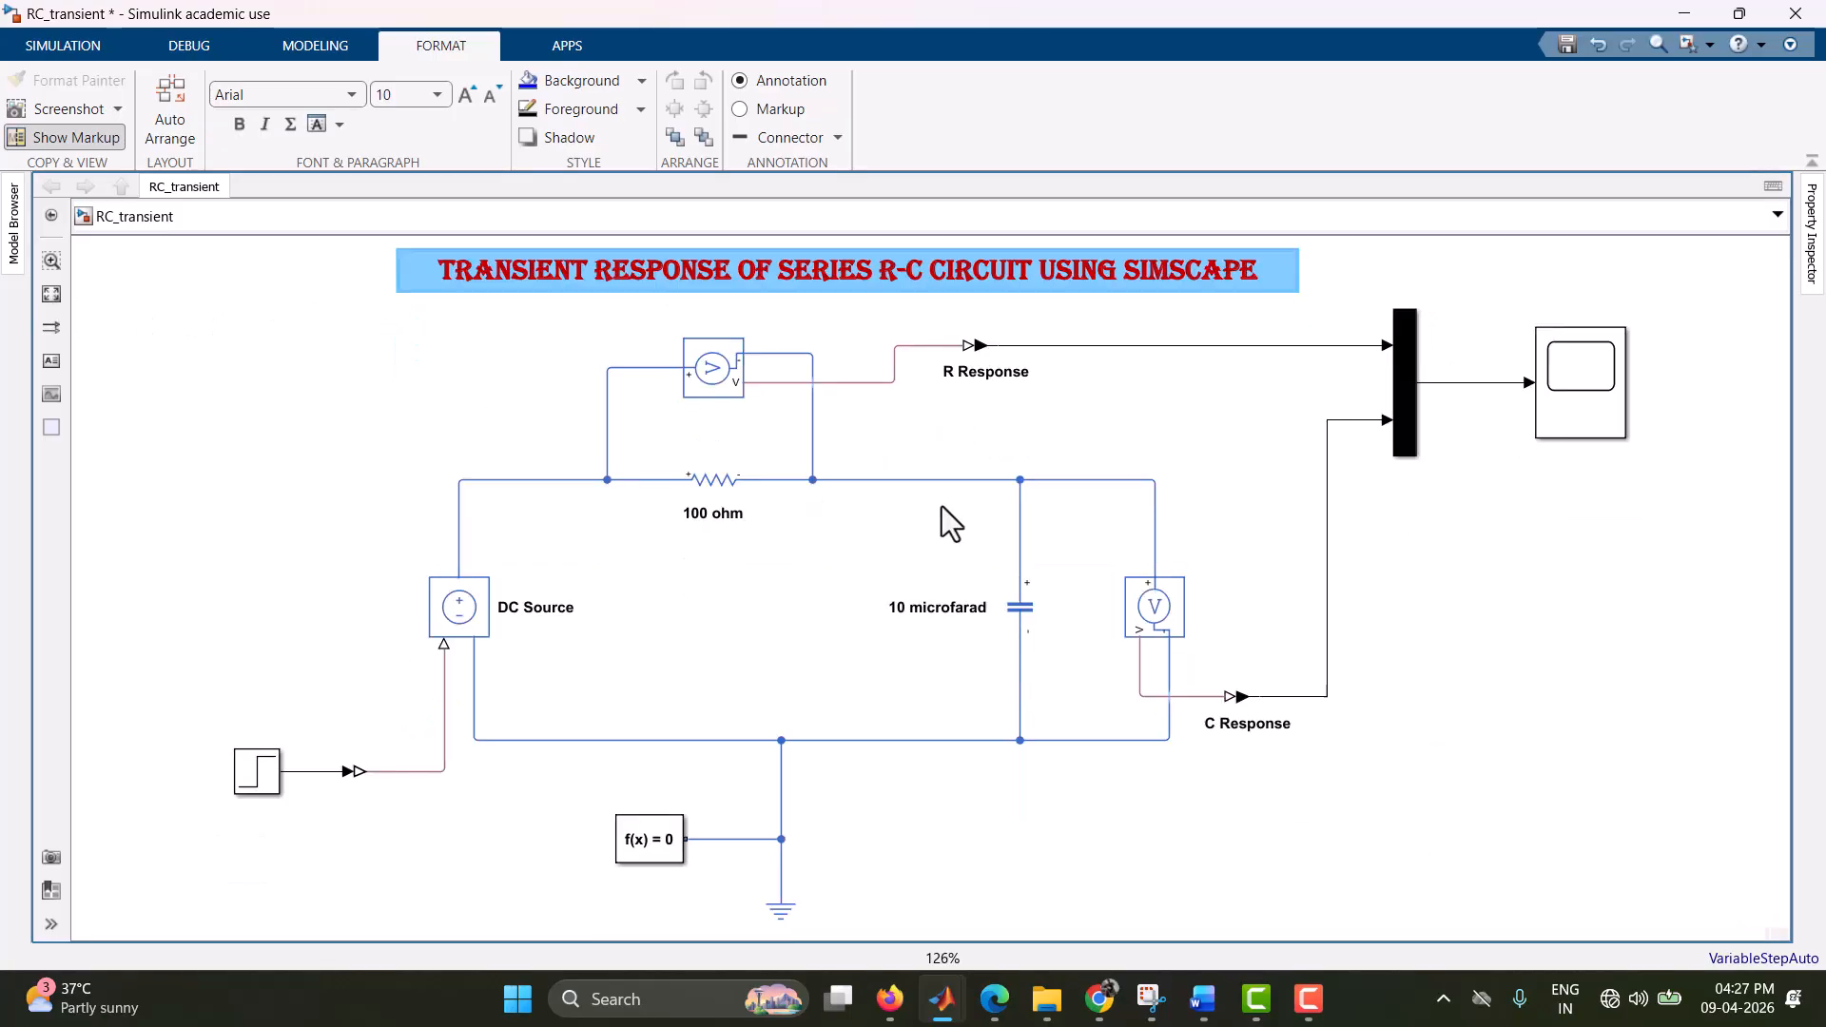
pyautogui.click(1506, 613)
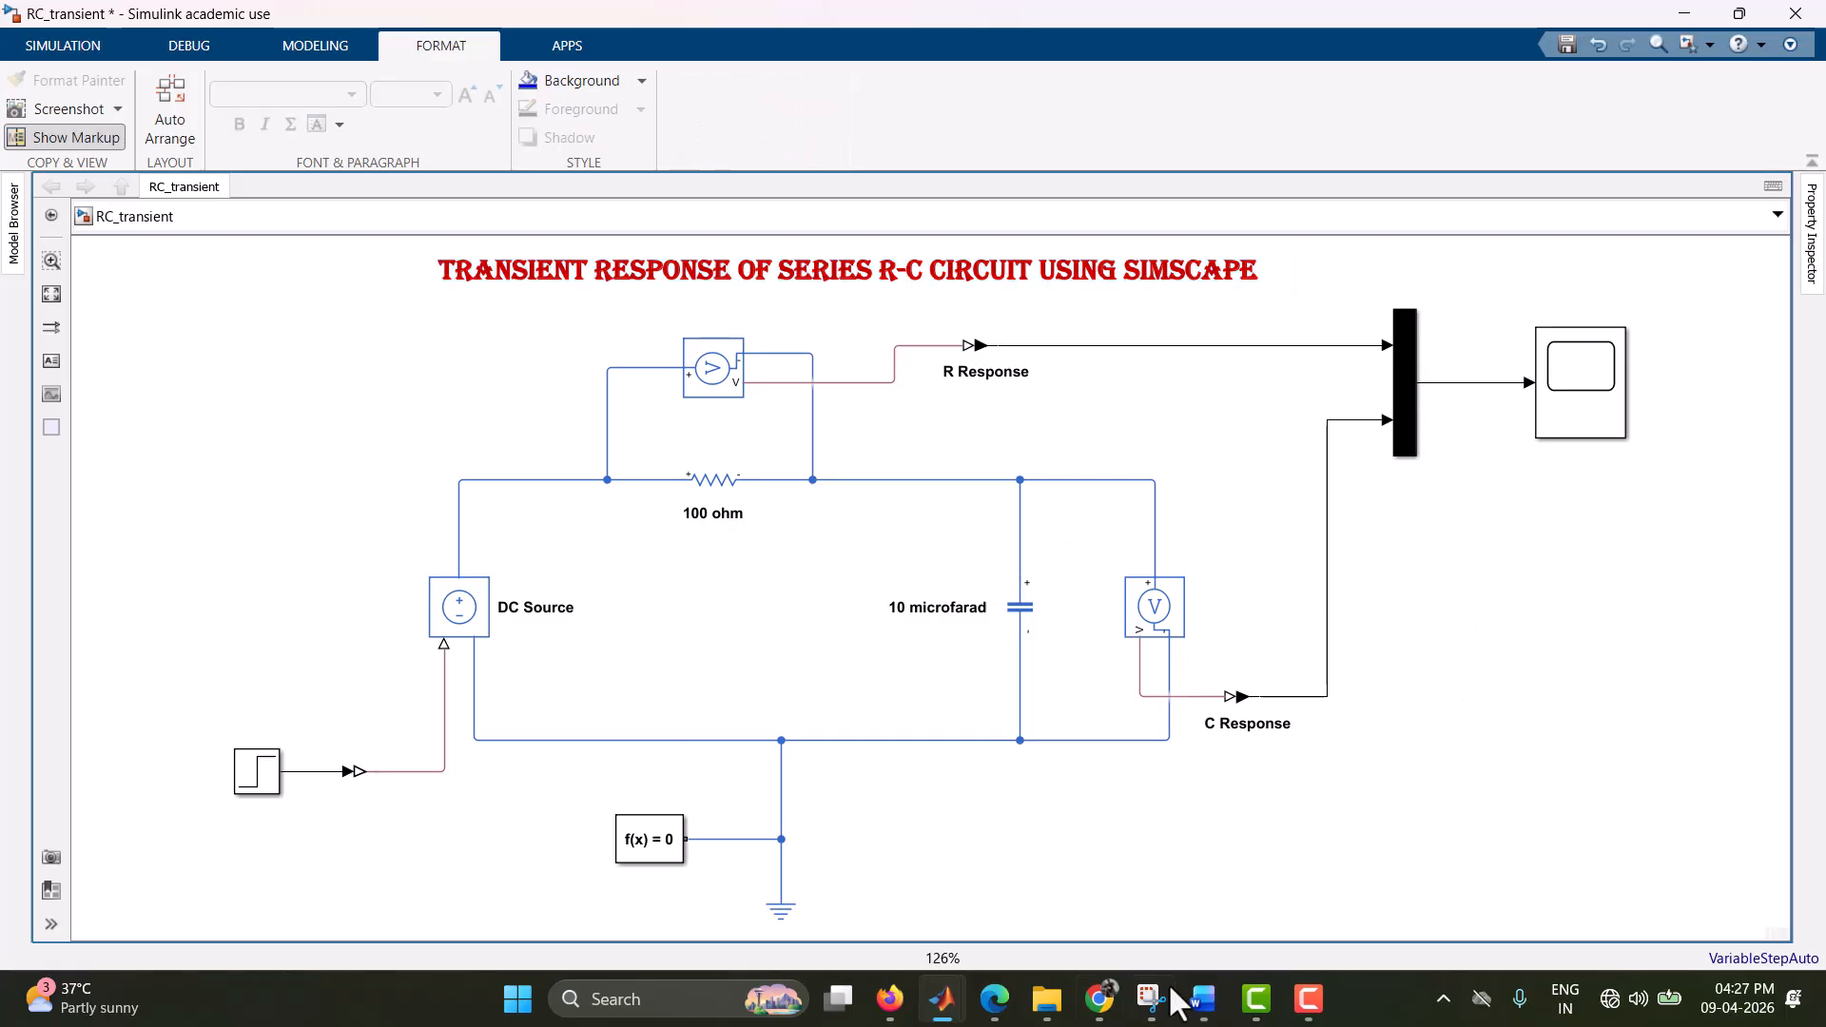
# - Switch to Word and review the time-constant calculation for the R and C values in Document1
pyautogui.moveTo(1205, 998)
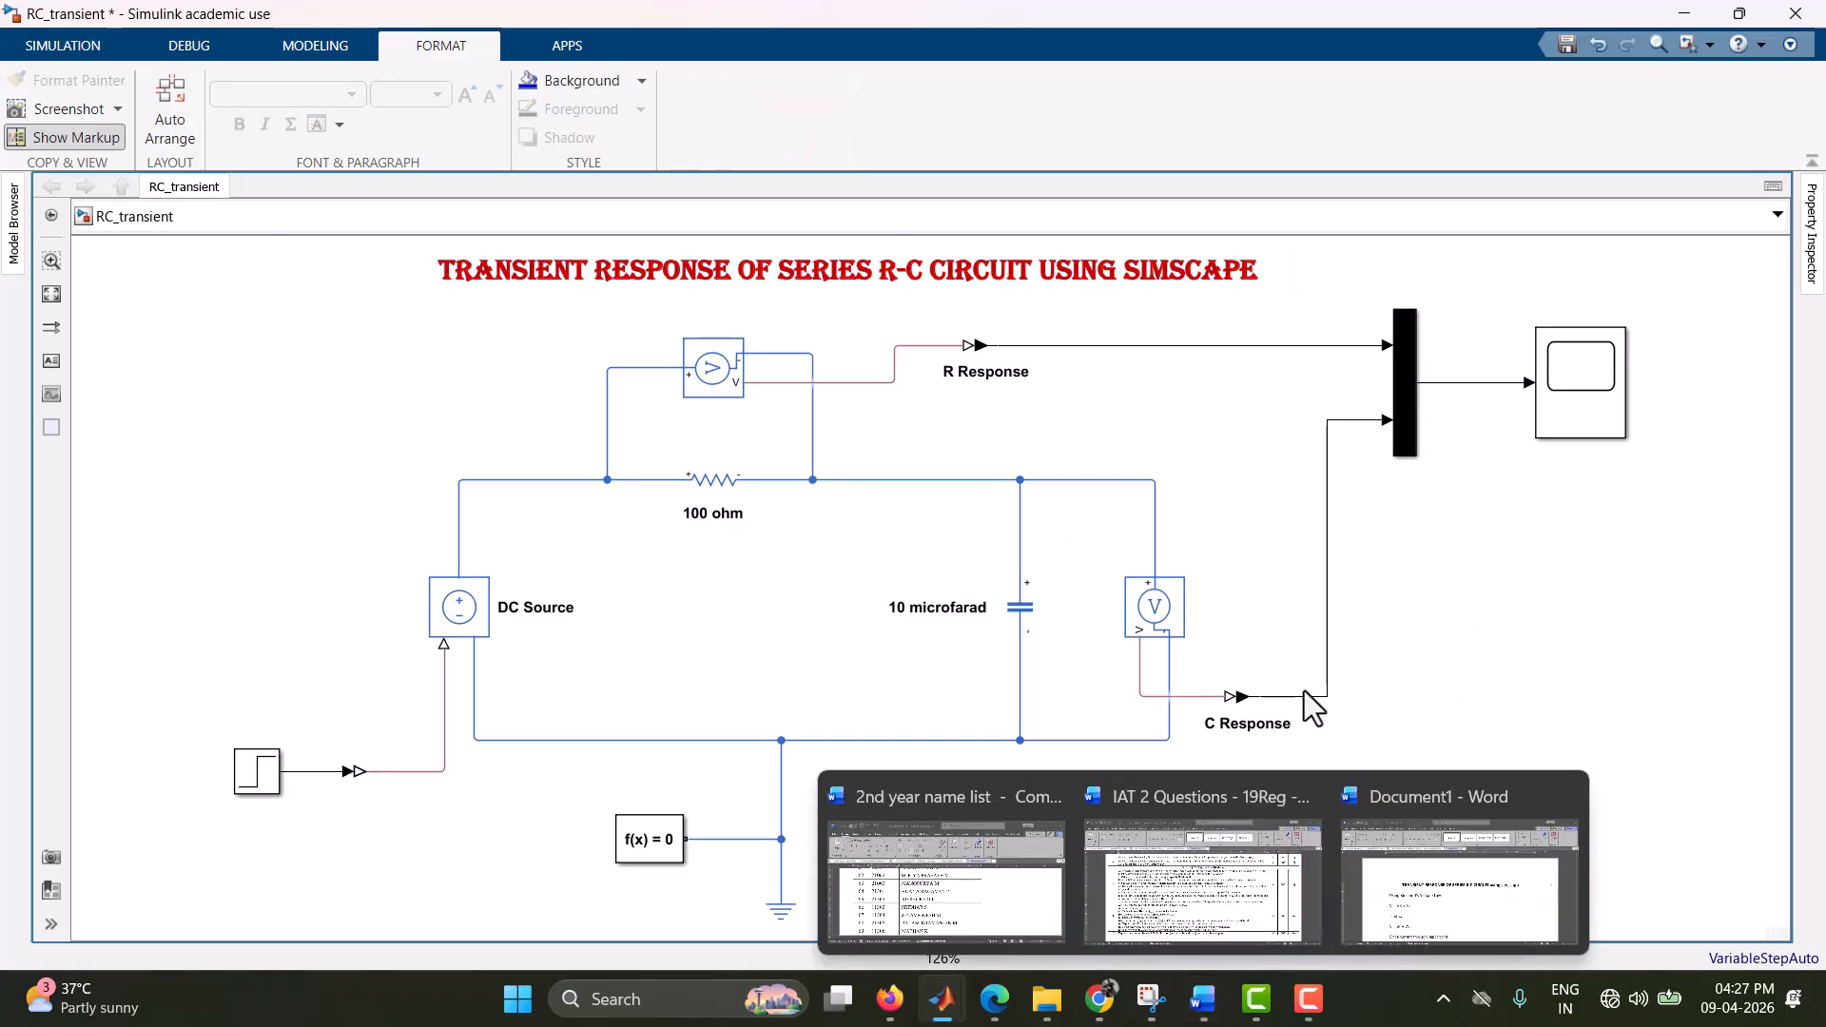
pyautogui.click(1426, 875)
pyautogui.scroll(-3, 562, 751)
pyautogui.scroll(-7, 561, 751)
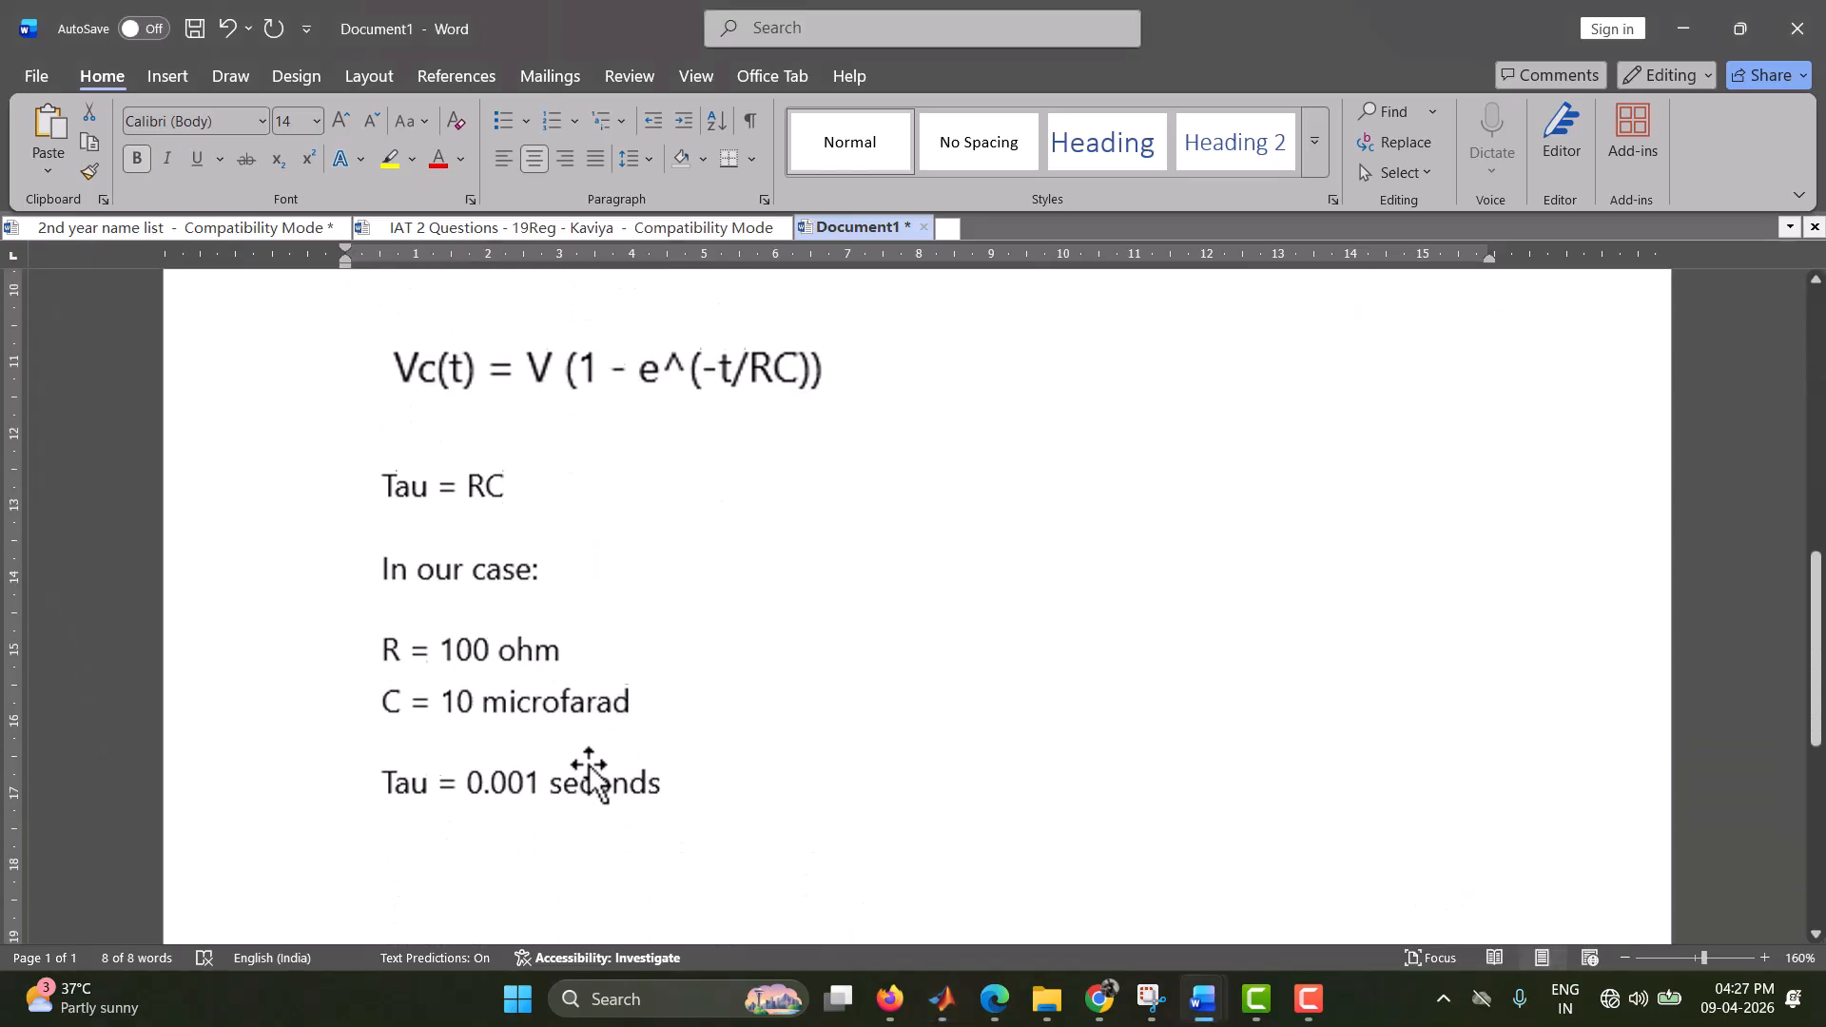
pyautogui.scroll(-1, 502, 676)
pyautogui.scroll(1, 501, 676)
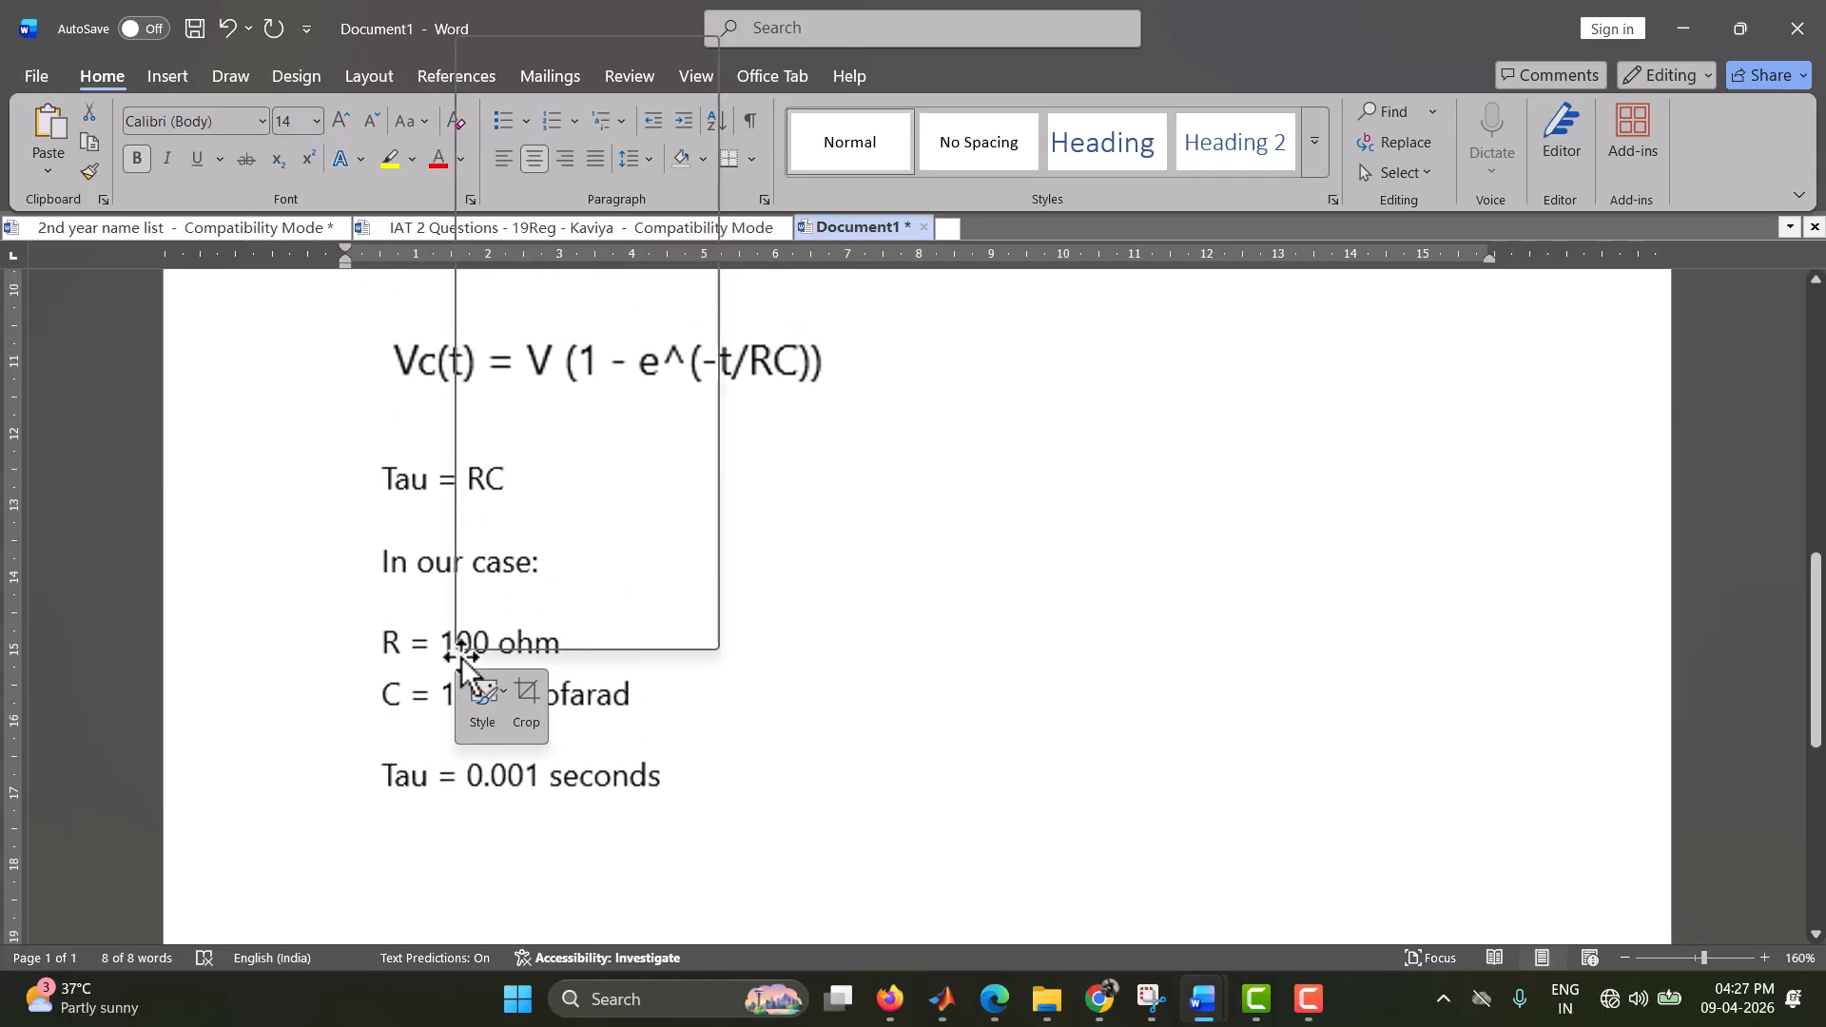
pyautogui.scroll(1, 454, 656)
pyautogui.rightClick(456, 666)
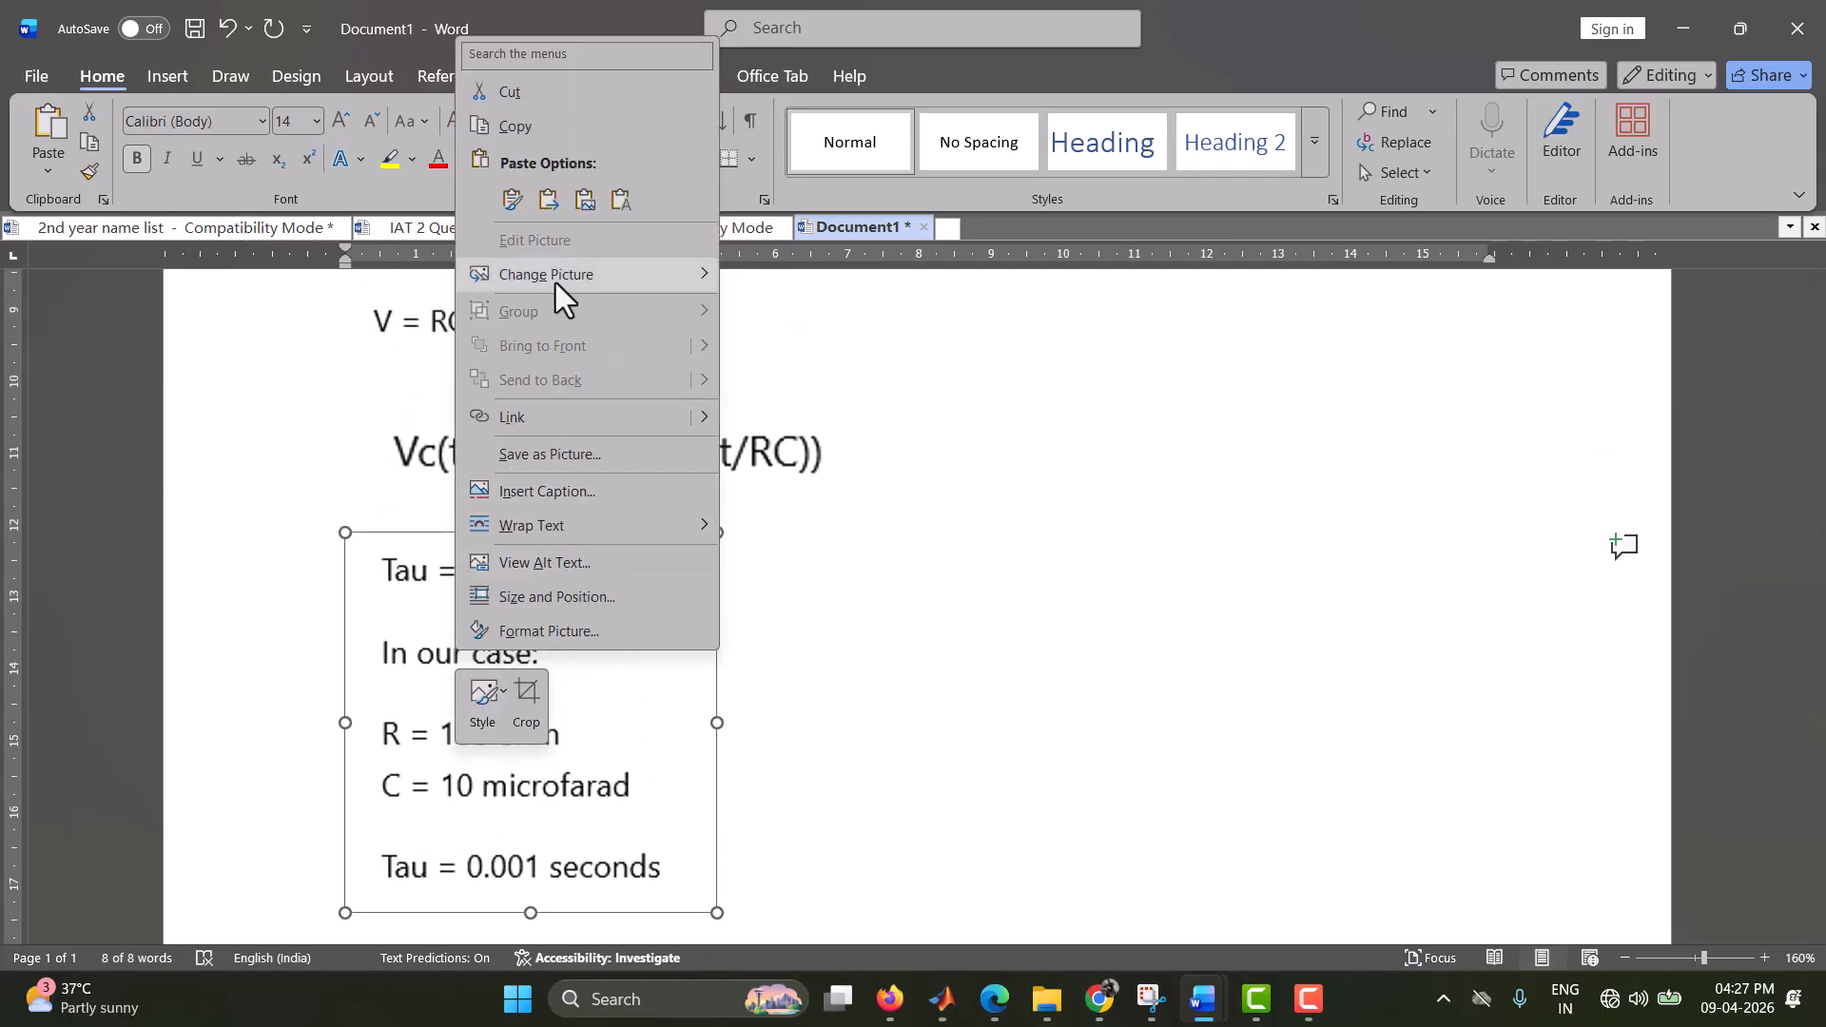
pyautogui.moveTo(548, 270)
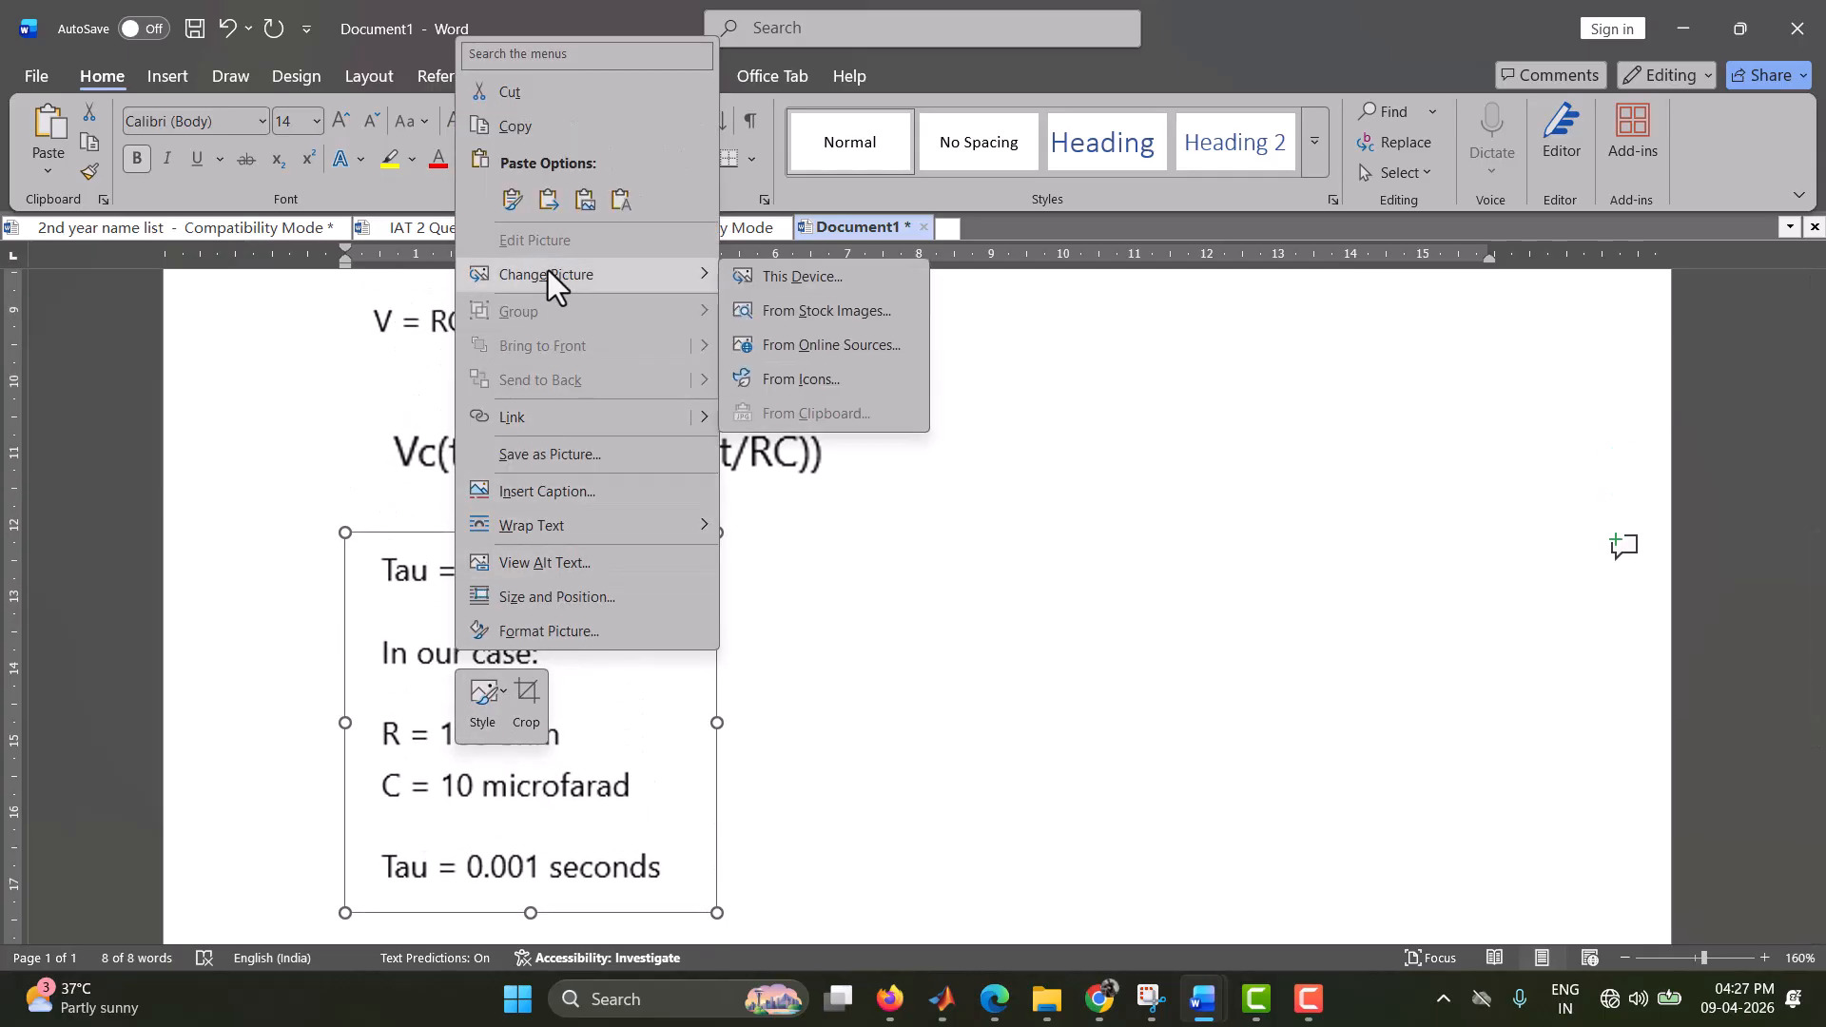
pyautogui.click(807, 278)
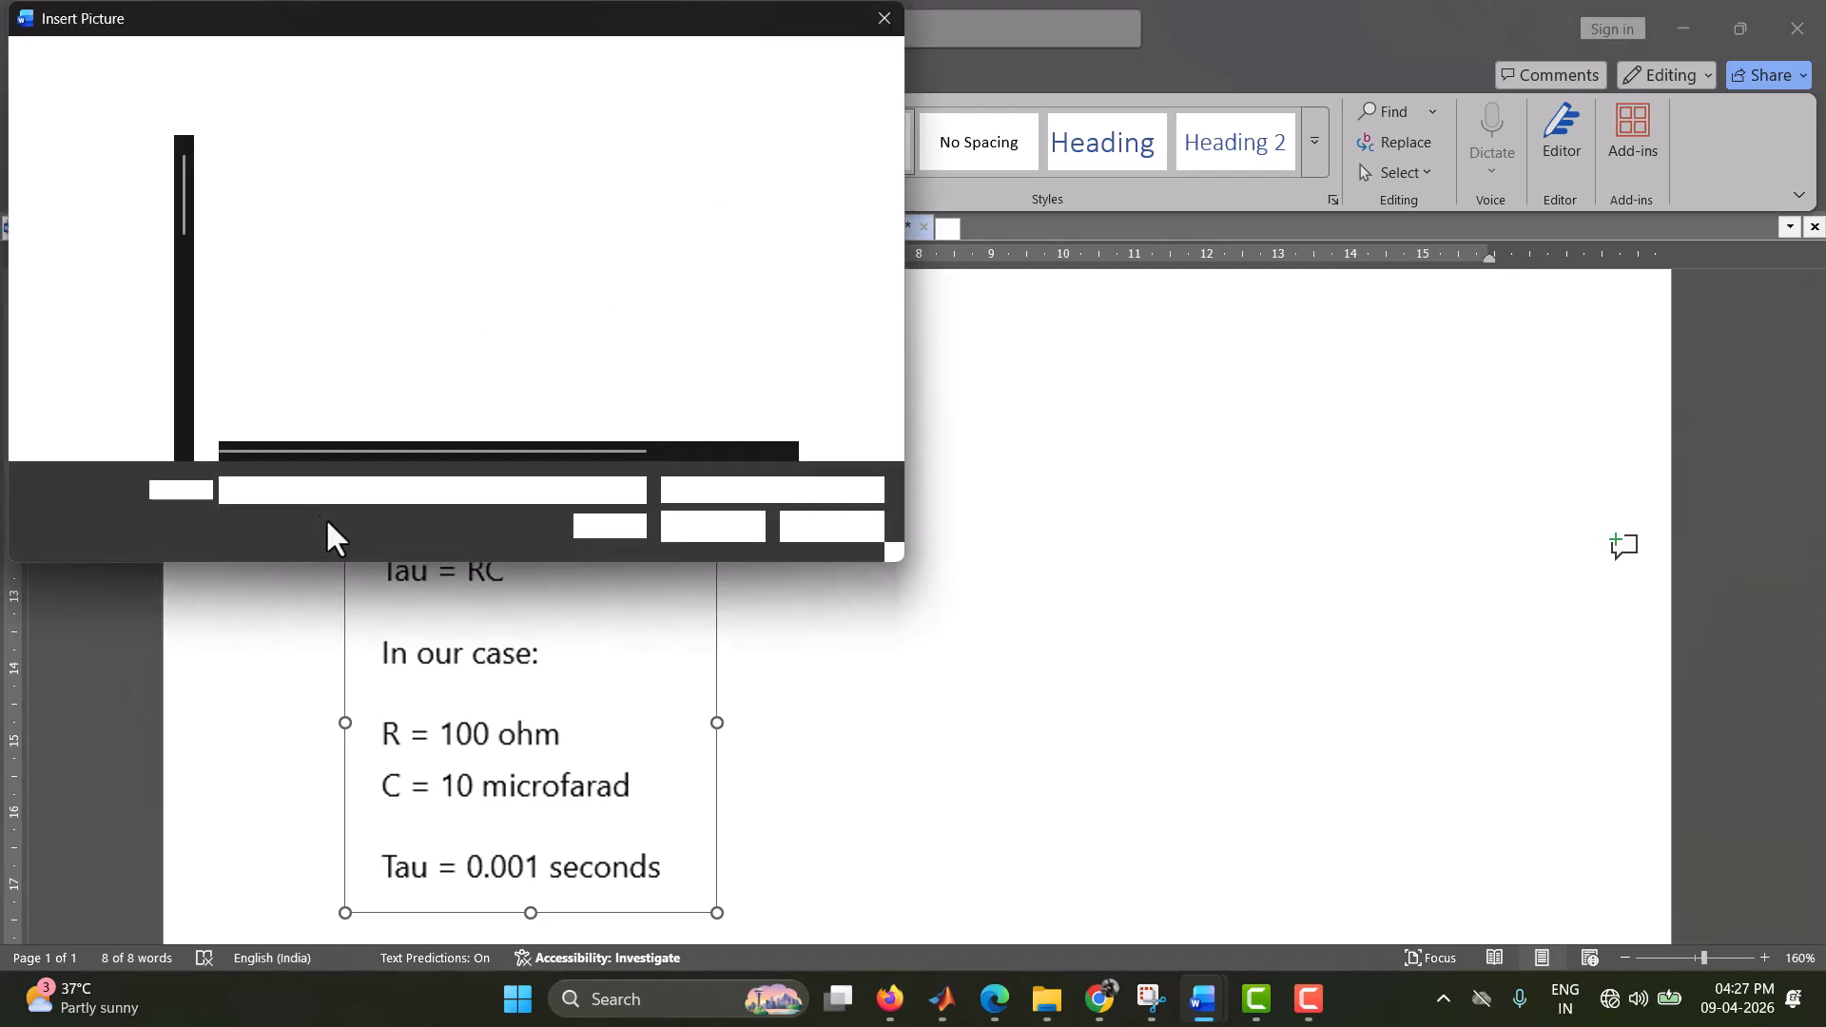
pyautogui.click(854, 526)
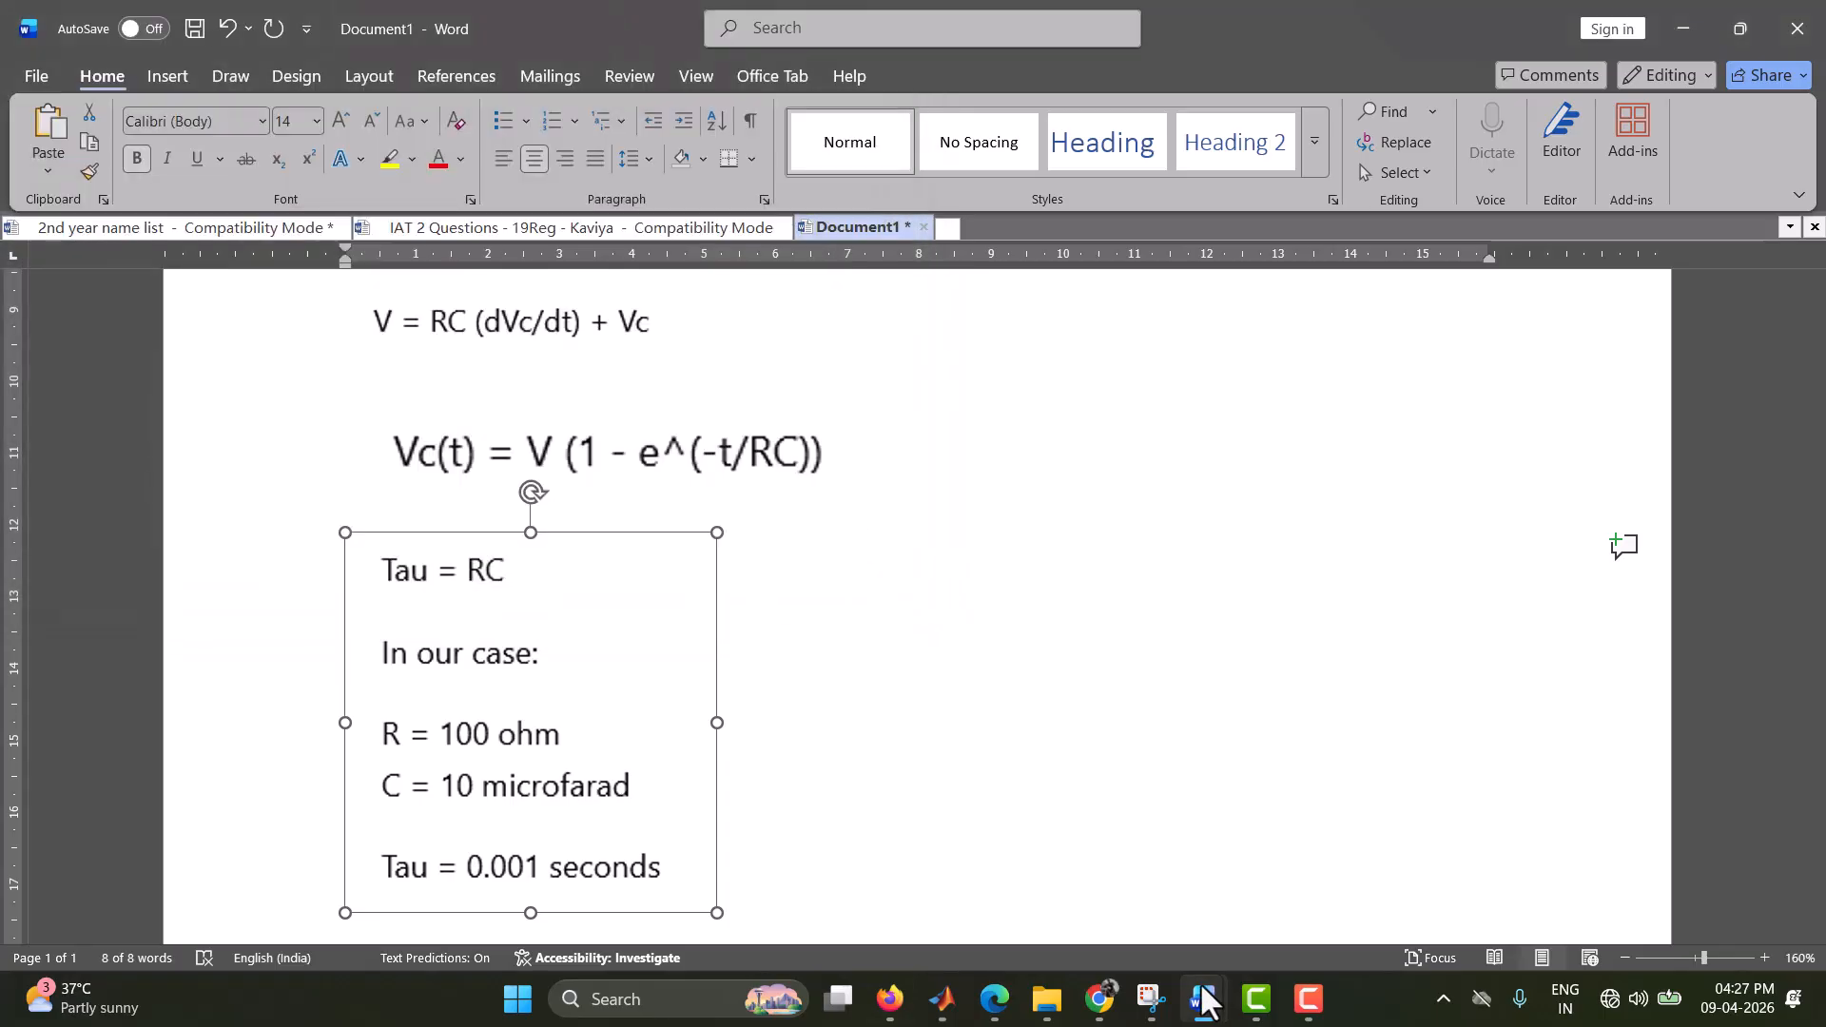
# - Switch from Word to the RC Response scope window and review the plotted response
pyautogui.click(1105, 1006)
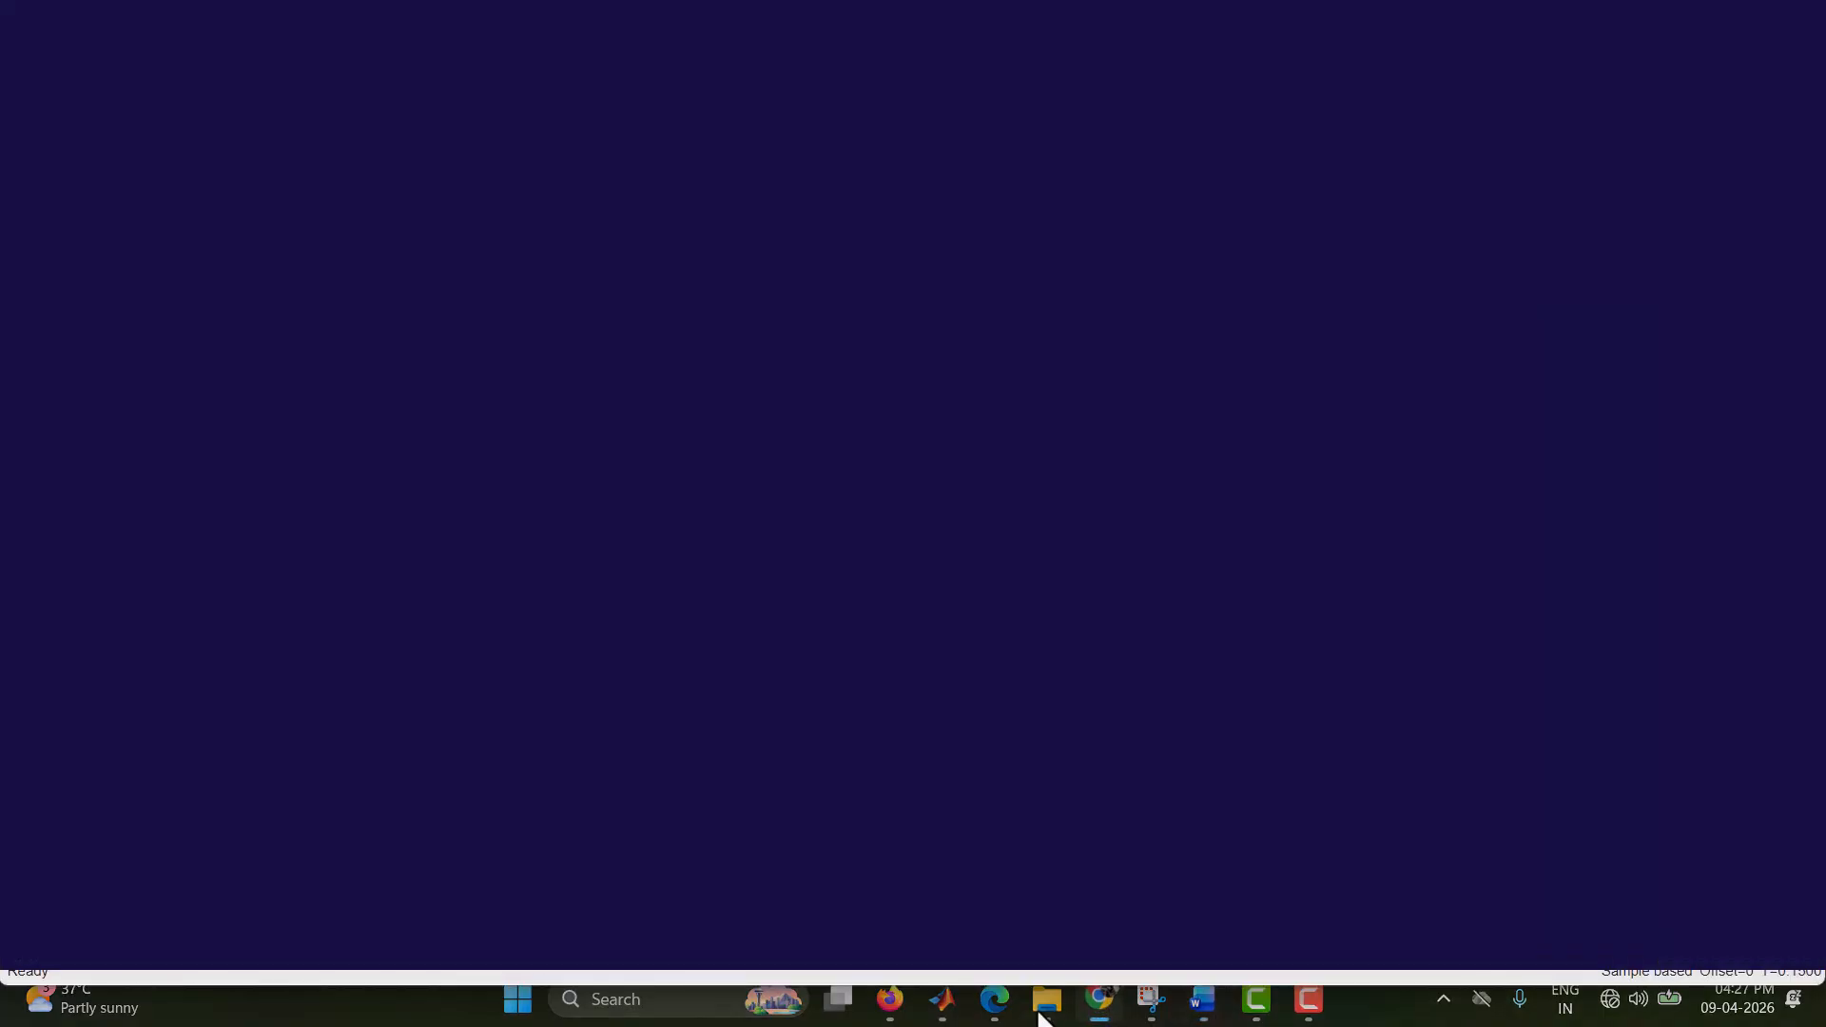
pyautogui.click(953, 1010)
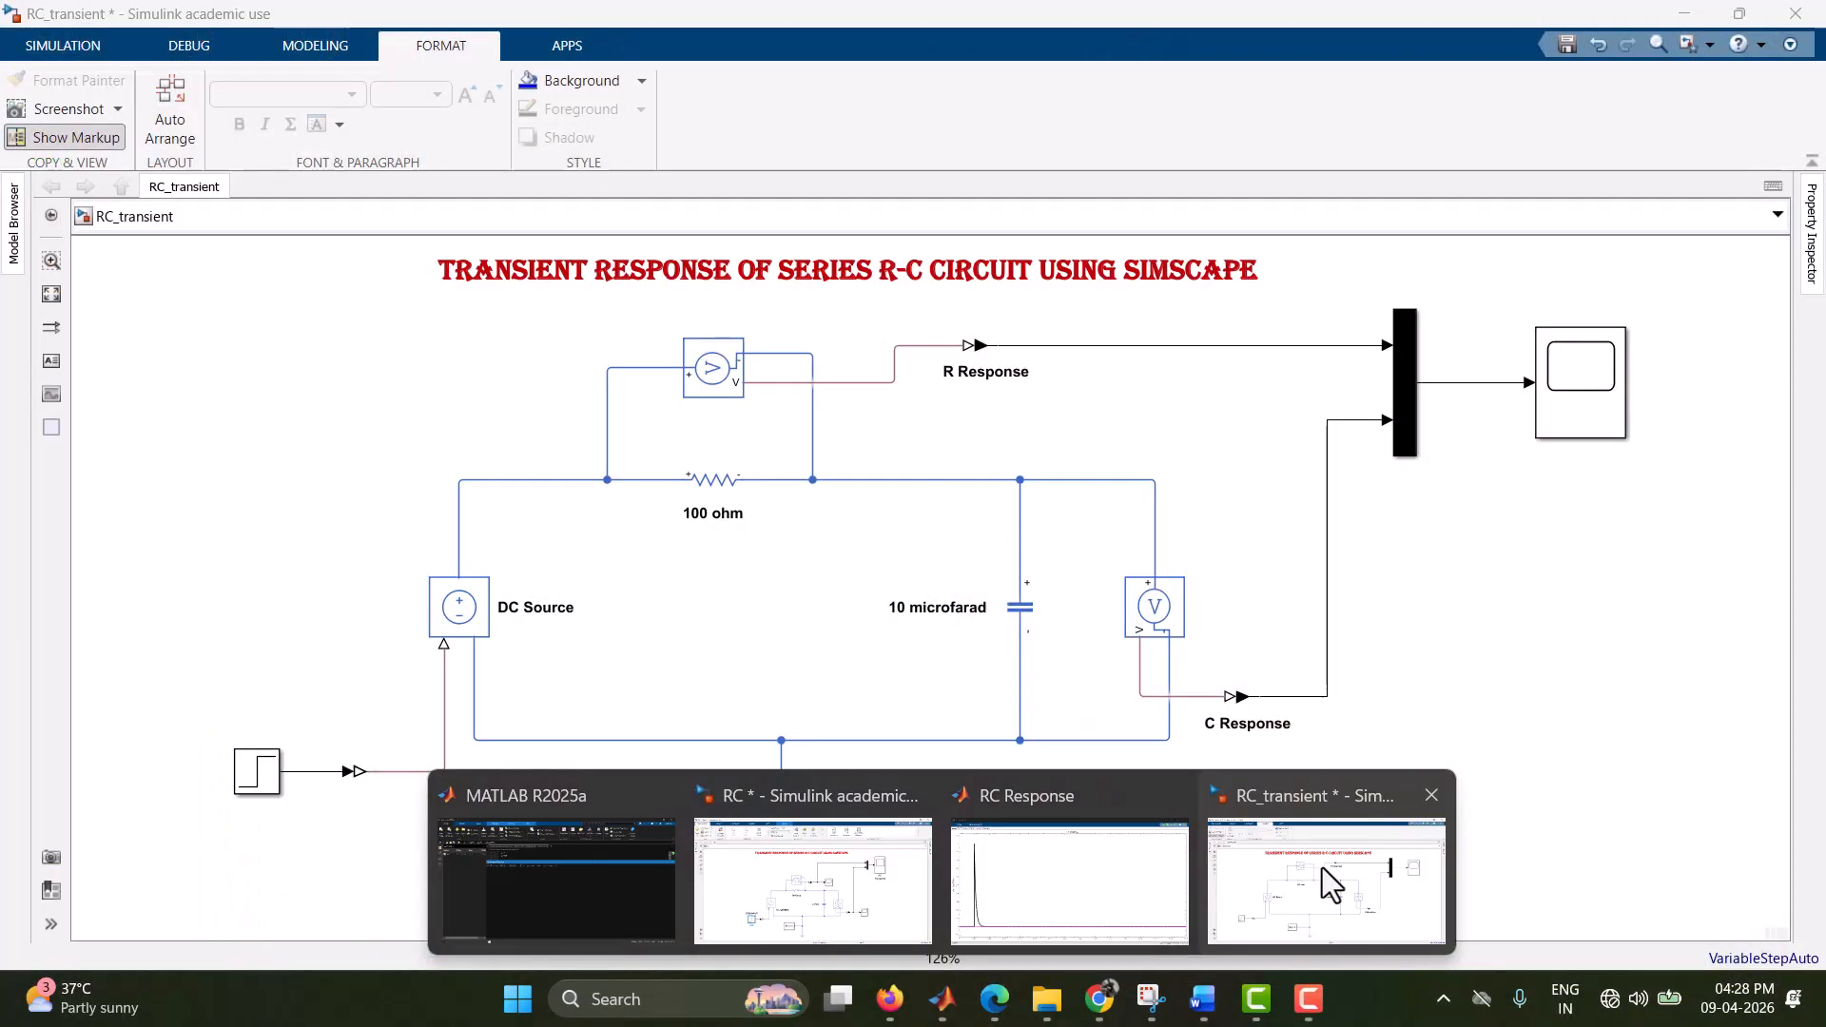
pyautogui.click(1322, 868)
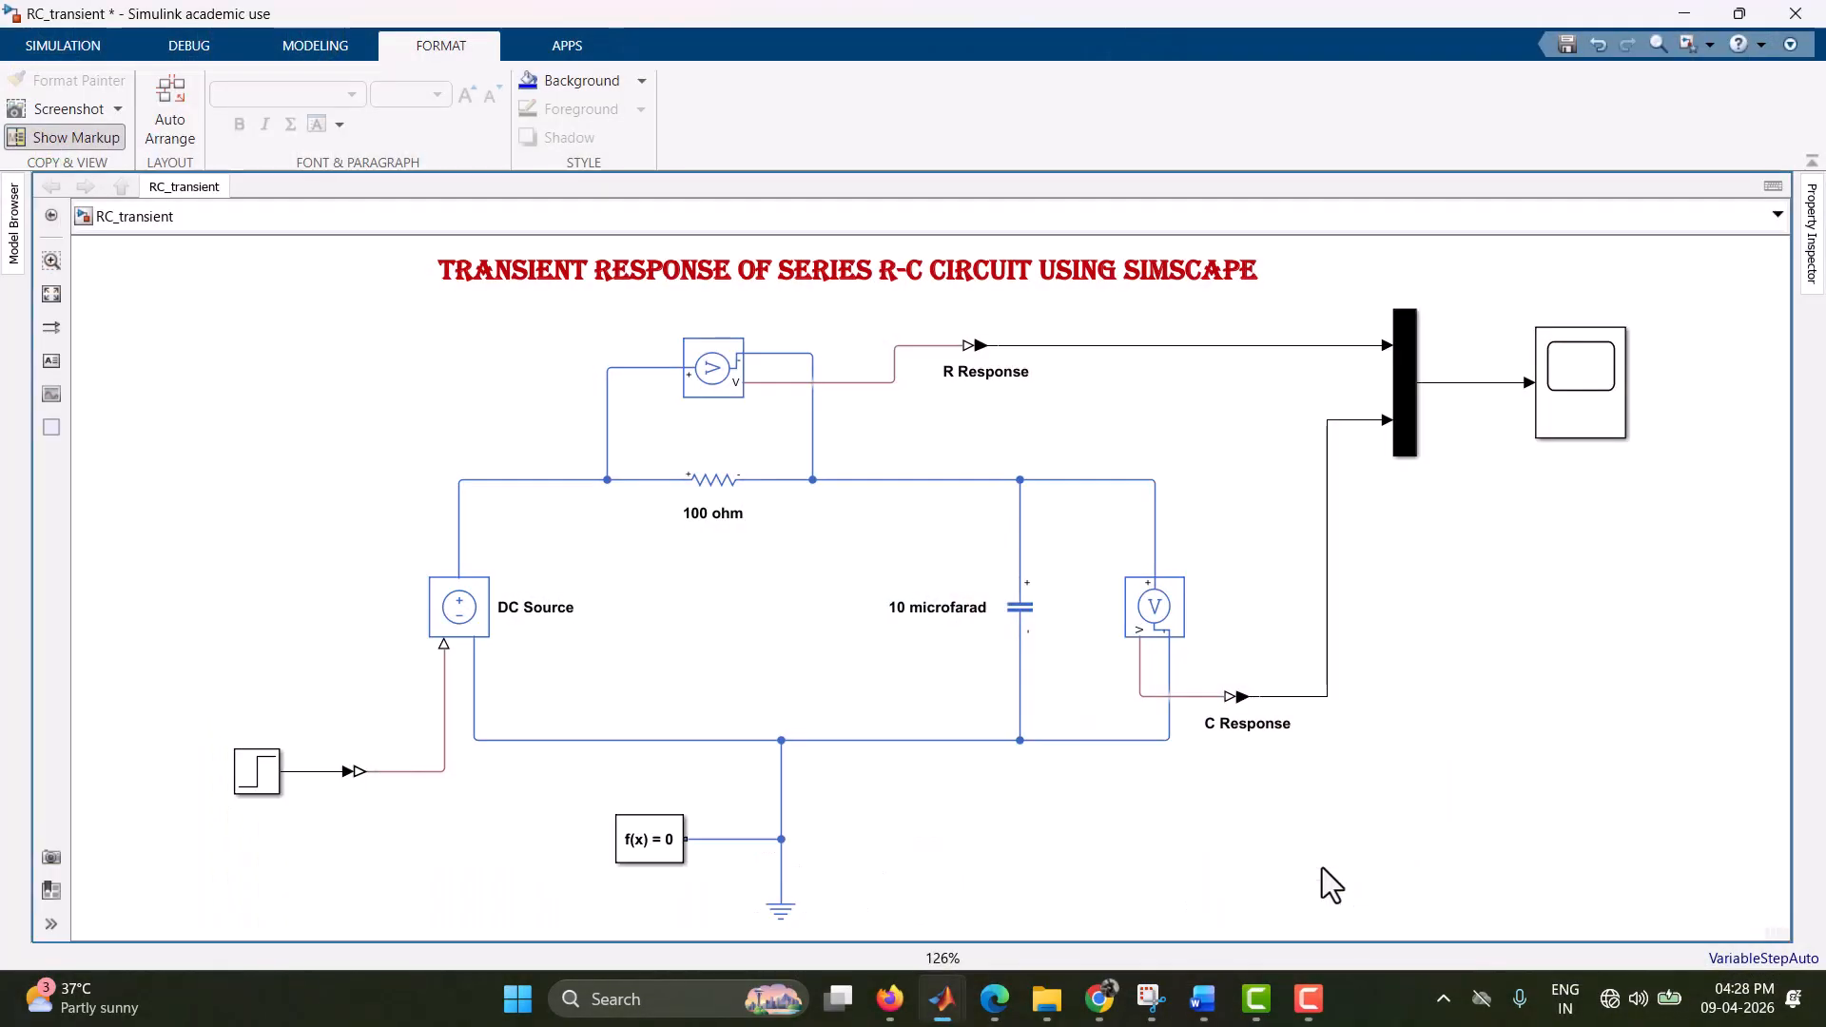
pyautogui.click(942, 1011)
pyautogui.click(1009, 856)
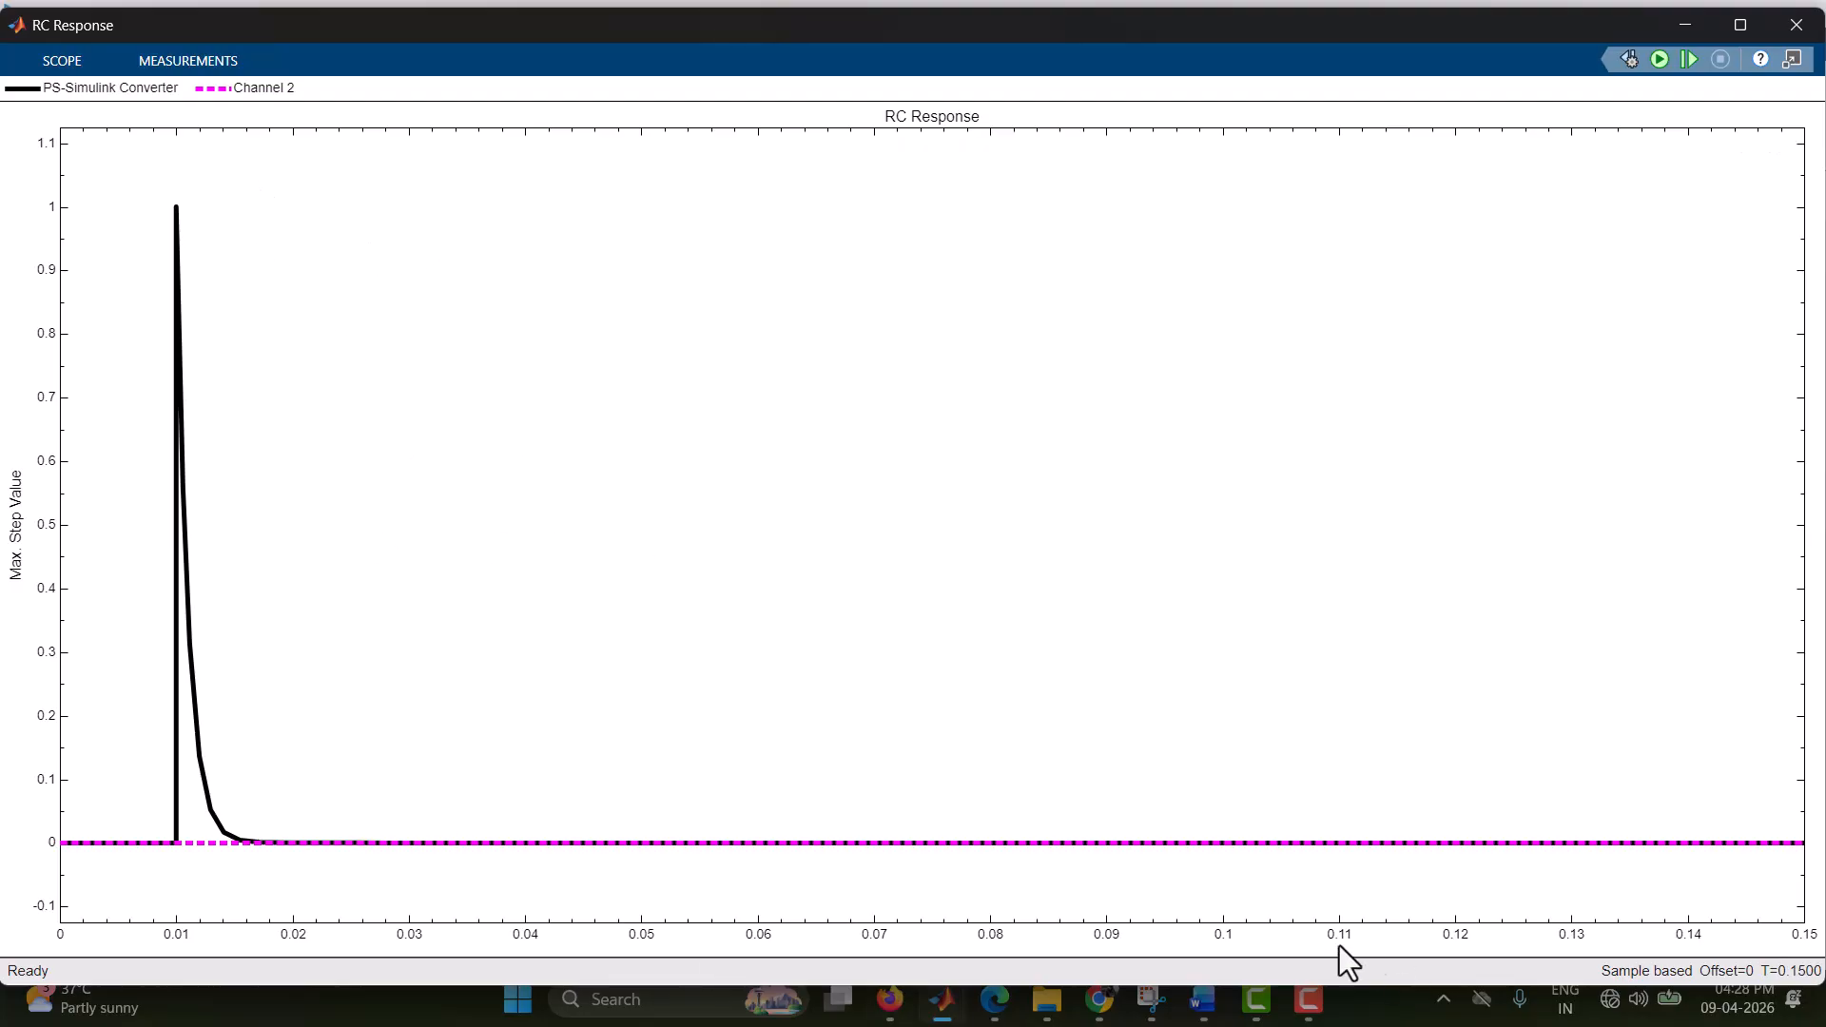
# - Capture the whole RC Response scope plot as a new screenshot with Snipping Tool
pyautogui.click(1150, 999)
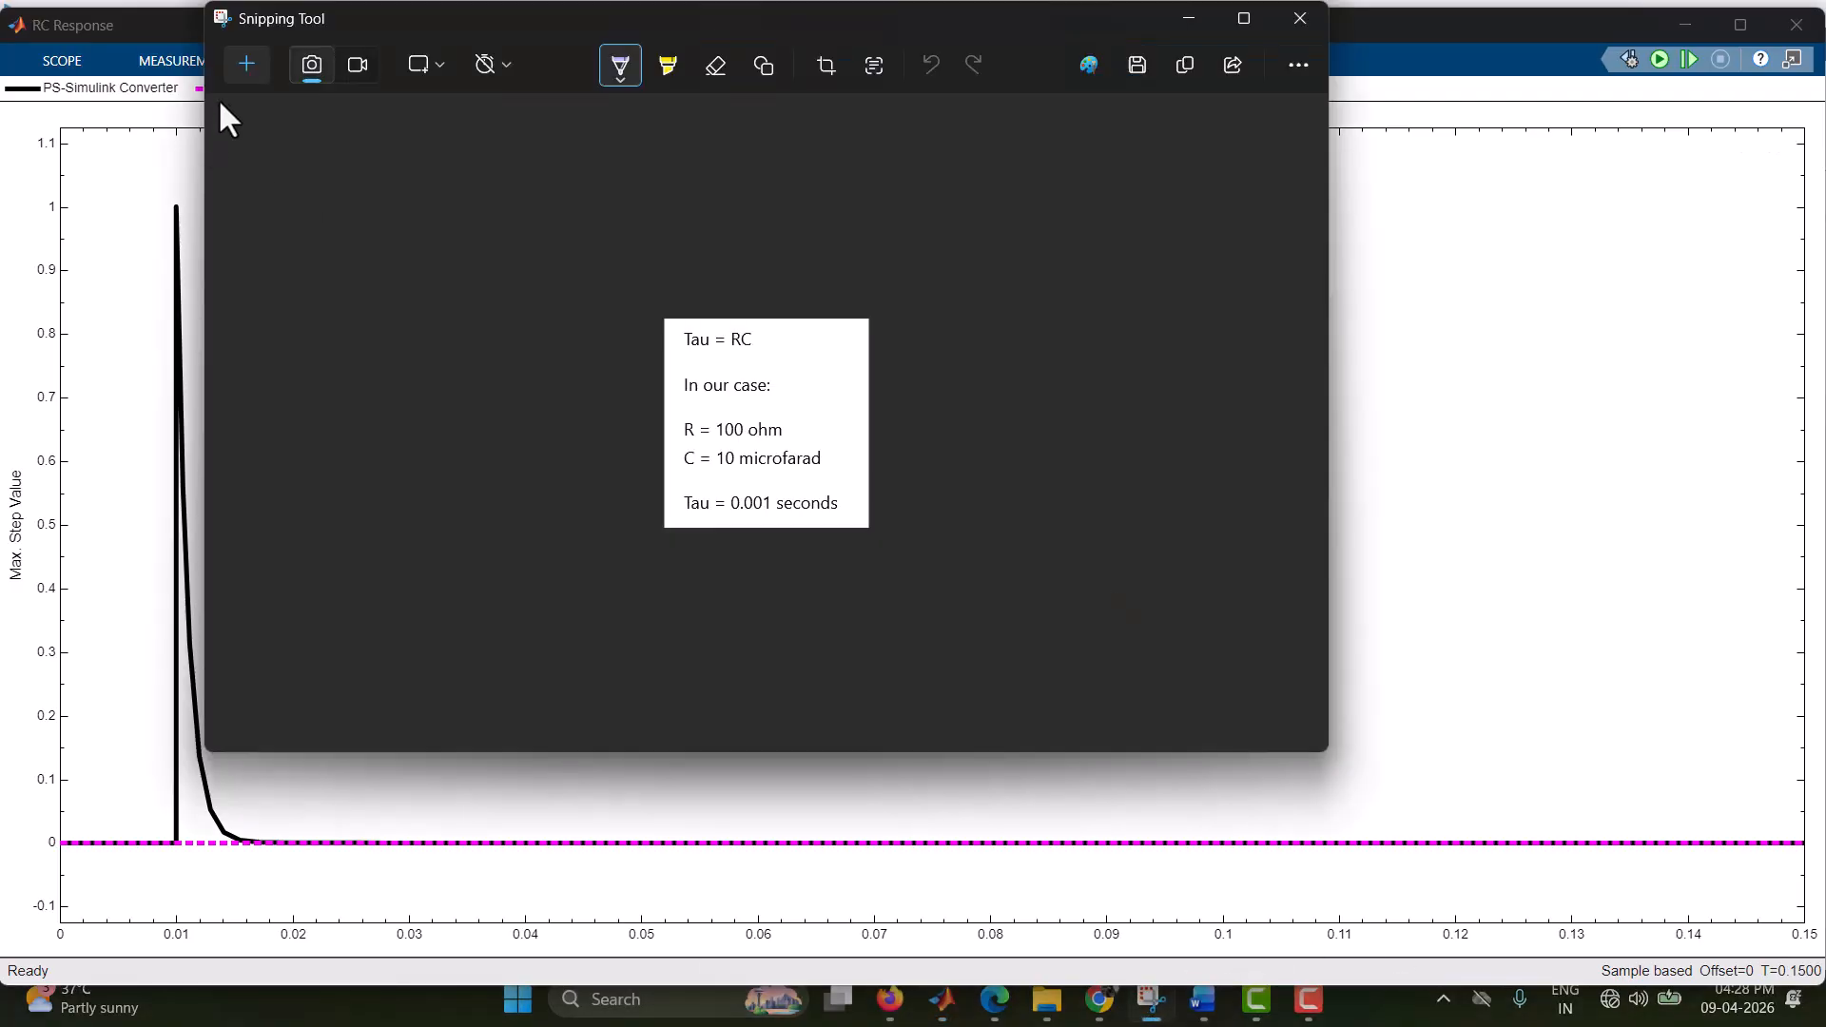
pyautogui.click(246, 63)
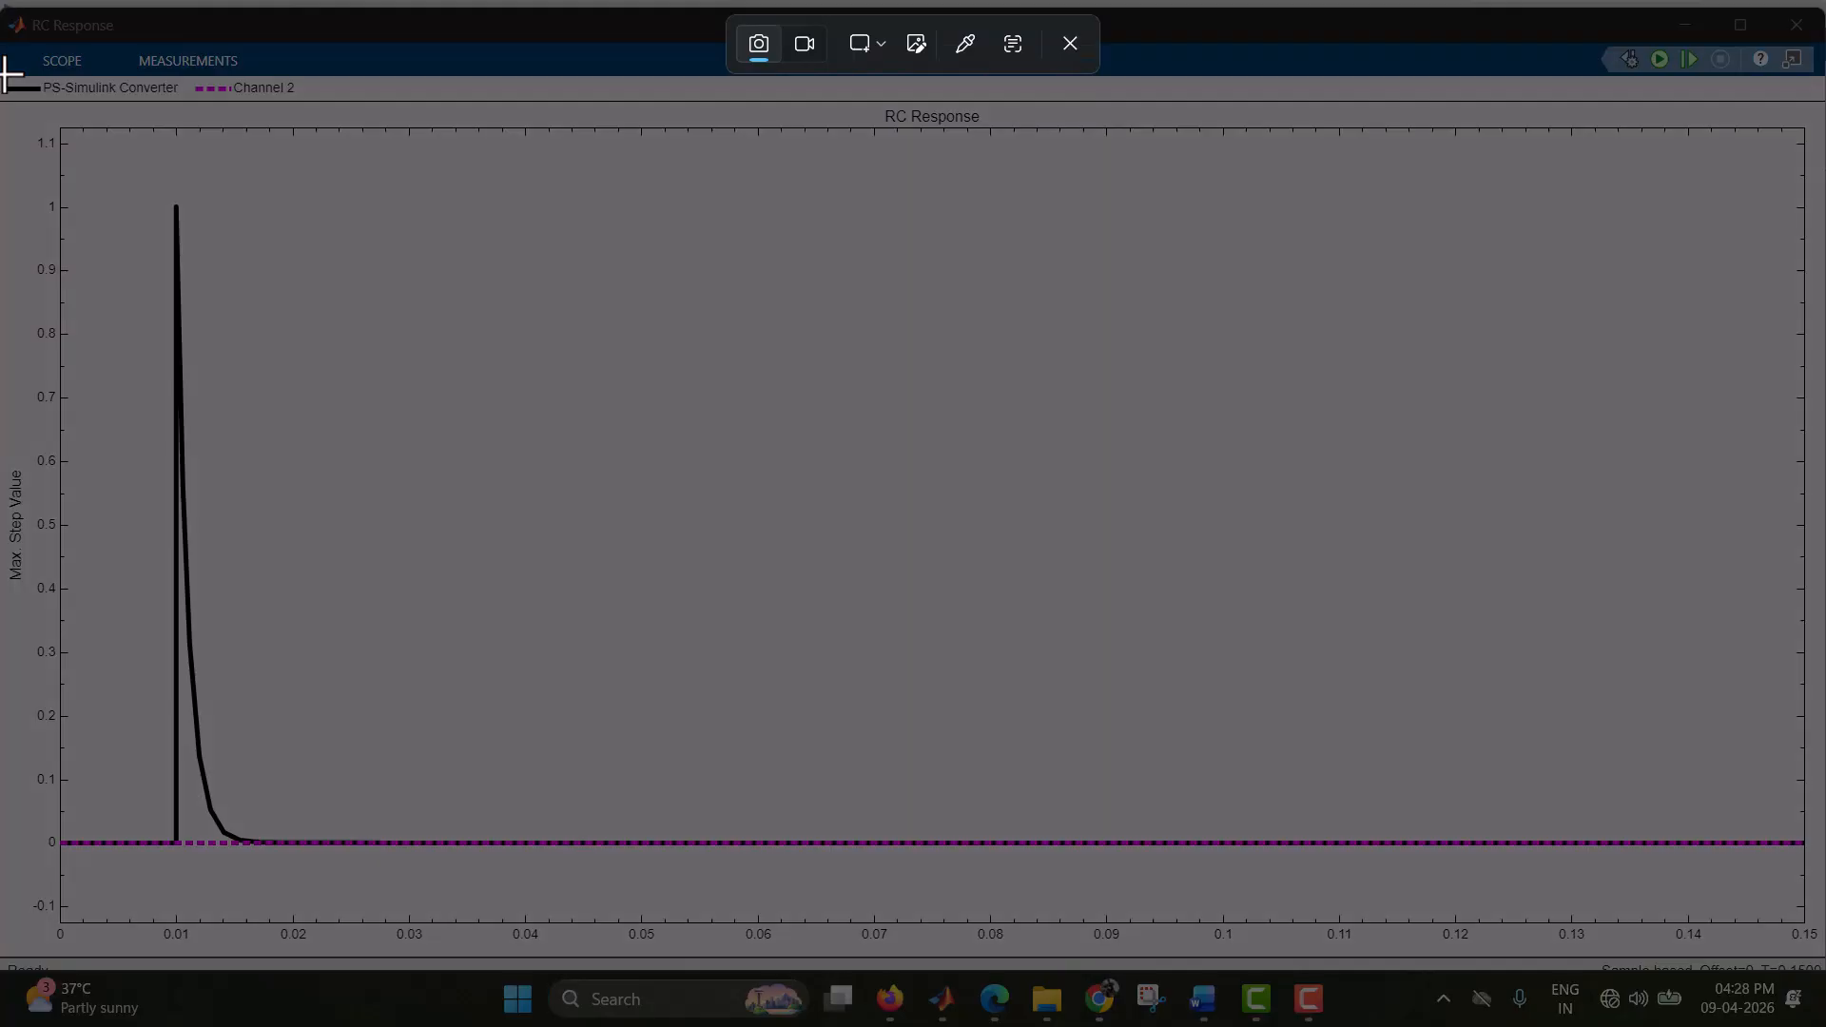
pyautogui.moveTo(4, 74); pyautogui.dragTo(1818, 949)
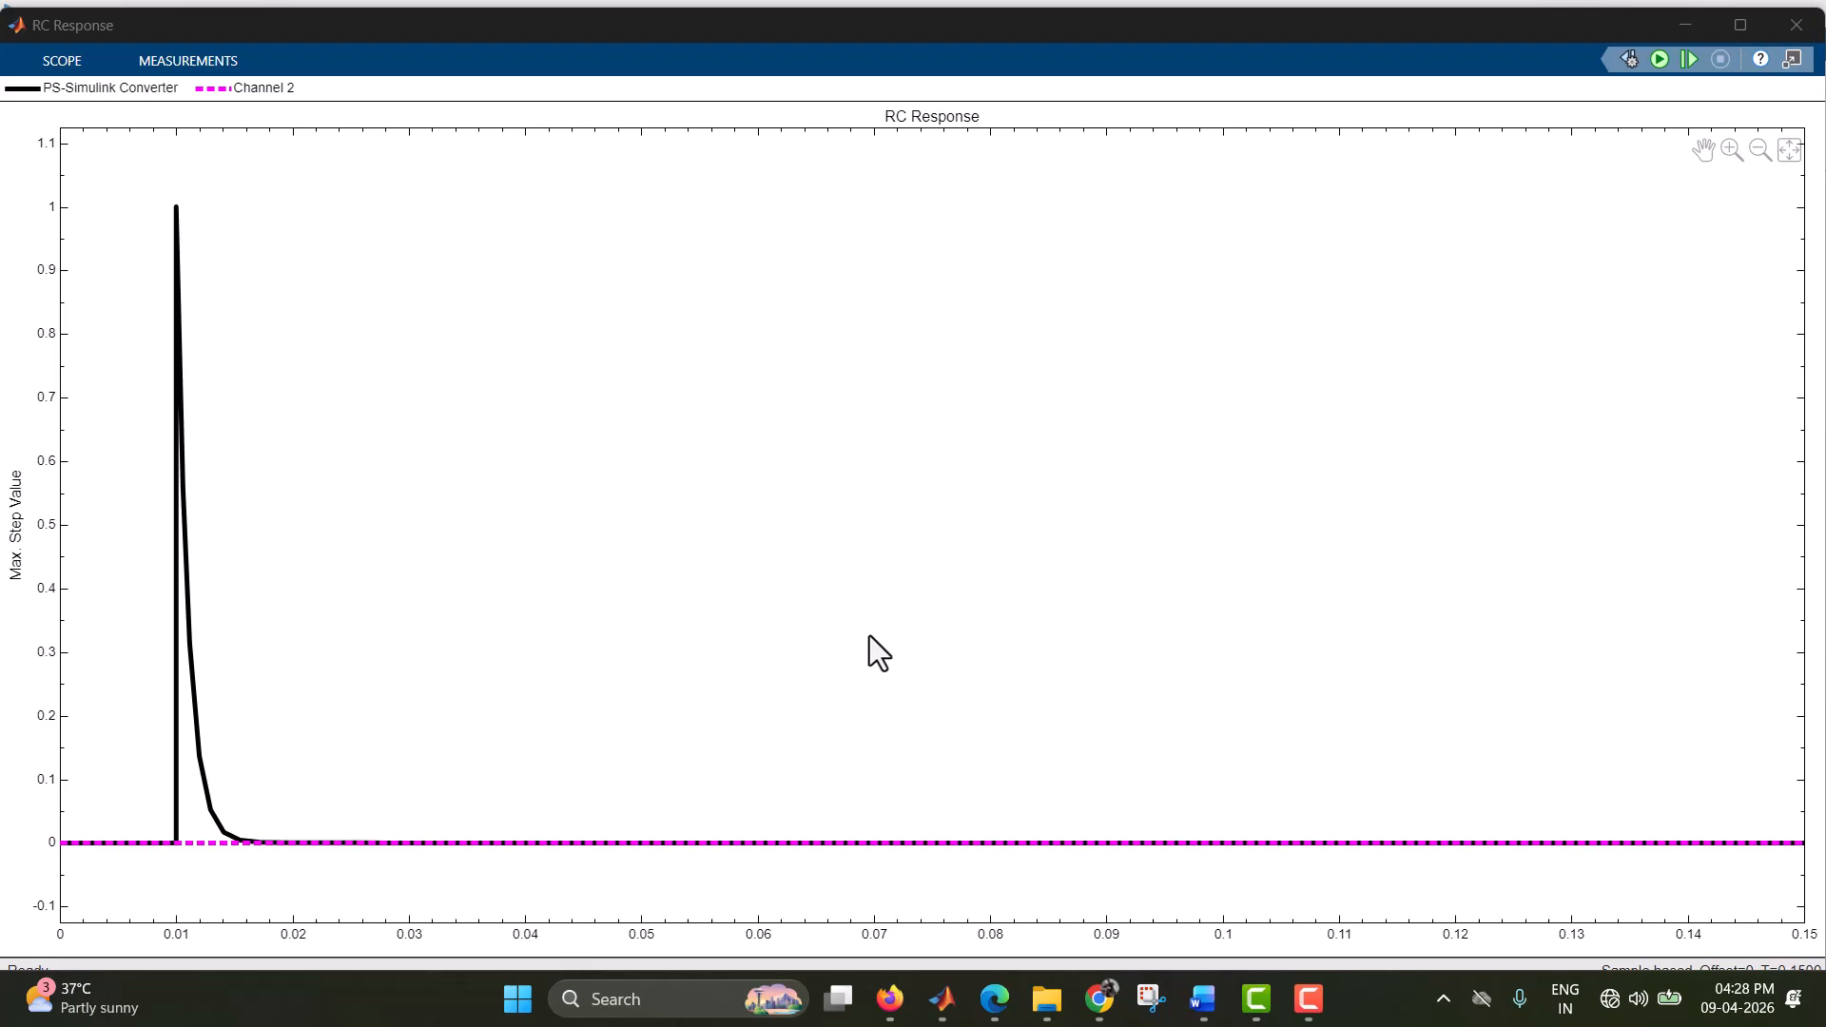
pyautogui.click(1152, 998)
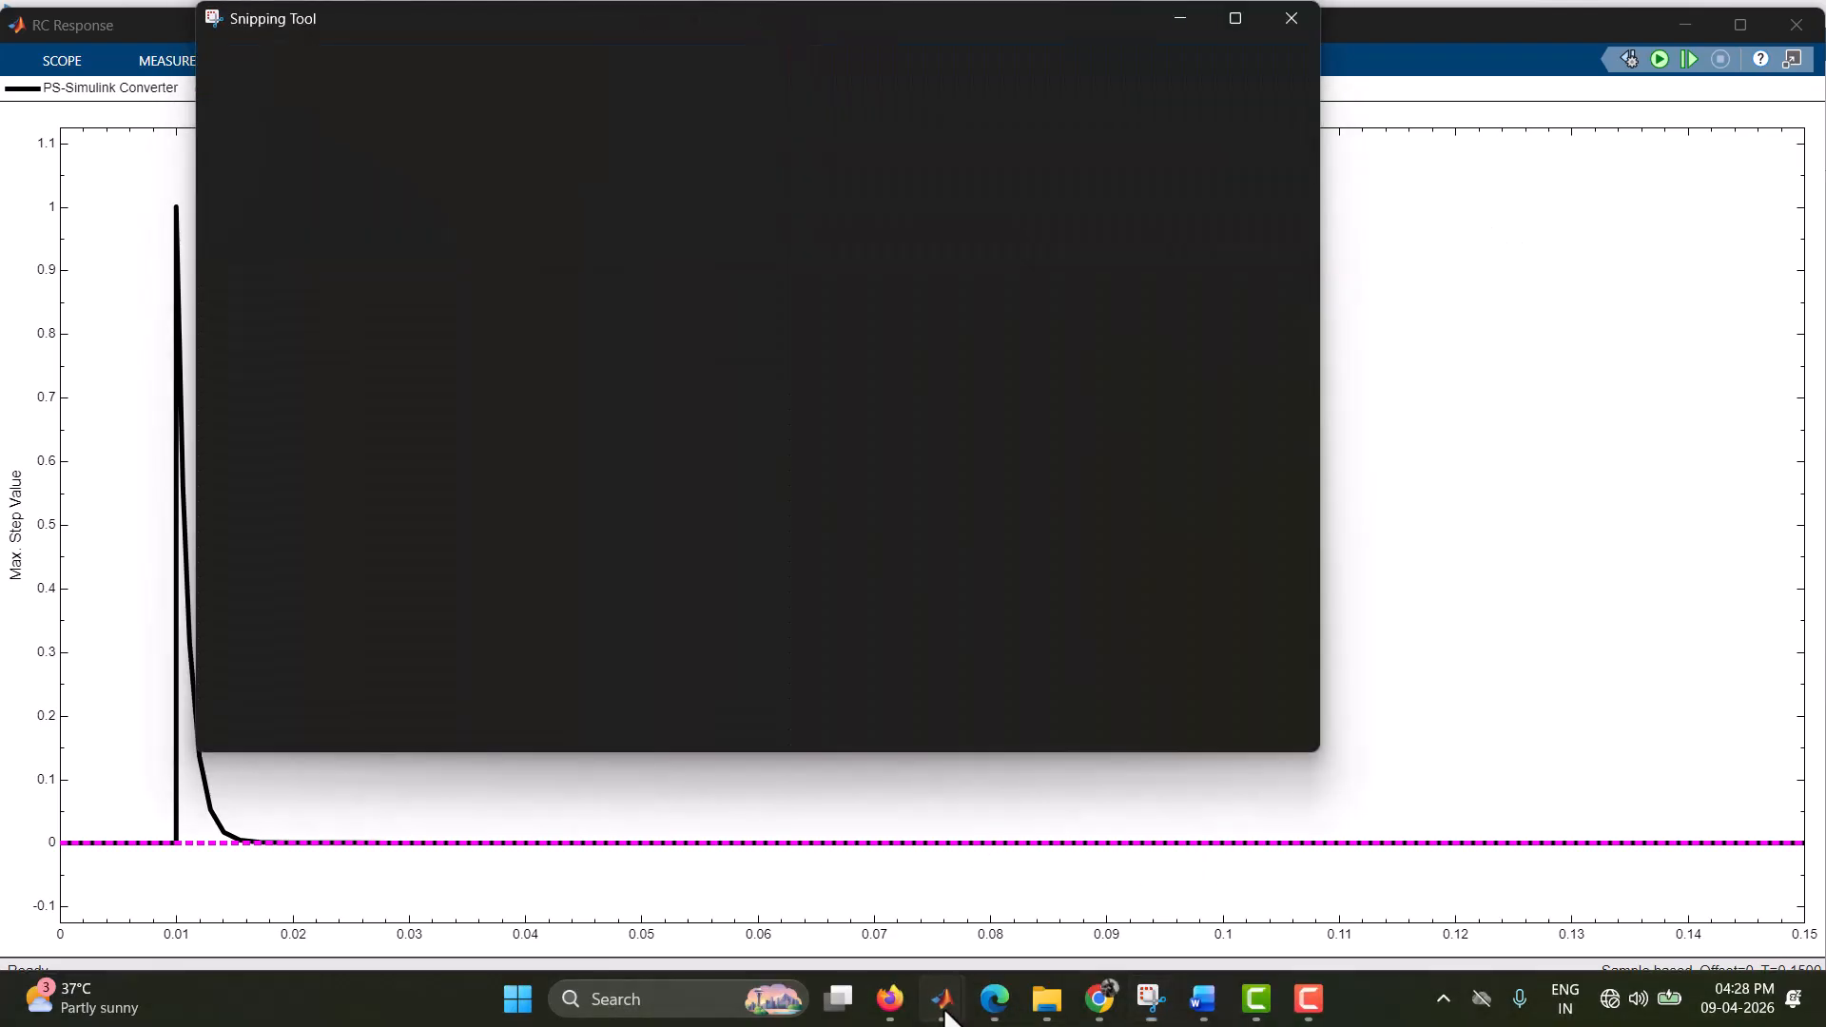
# - Return to the RC_transient model in Simulink and set its simulation stop time to 0.15
pyautogui.moveTo(944, 996)
pyautogui.click(1271, 873)
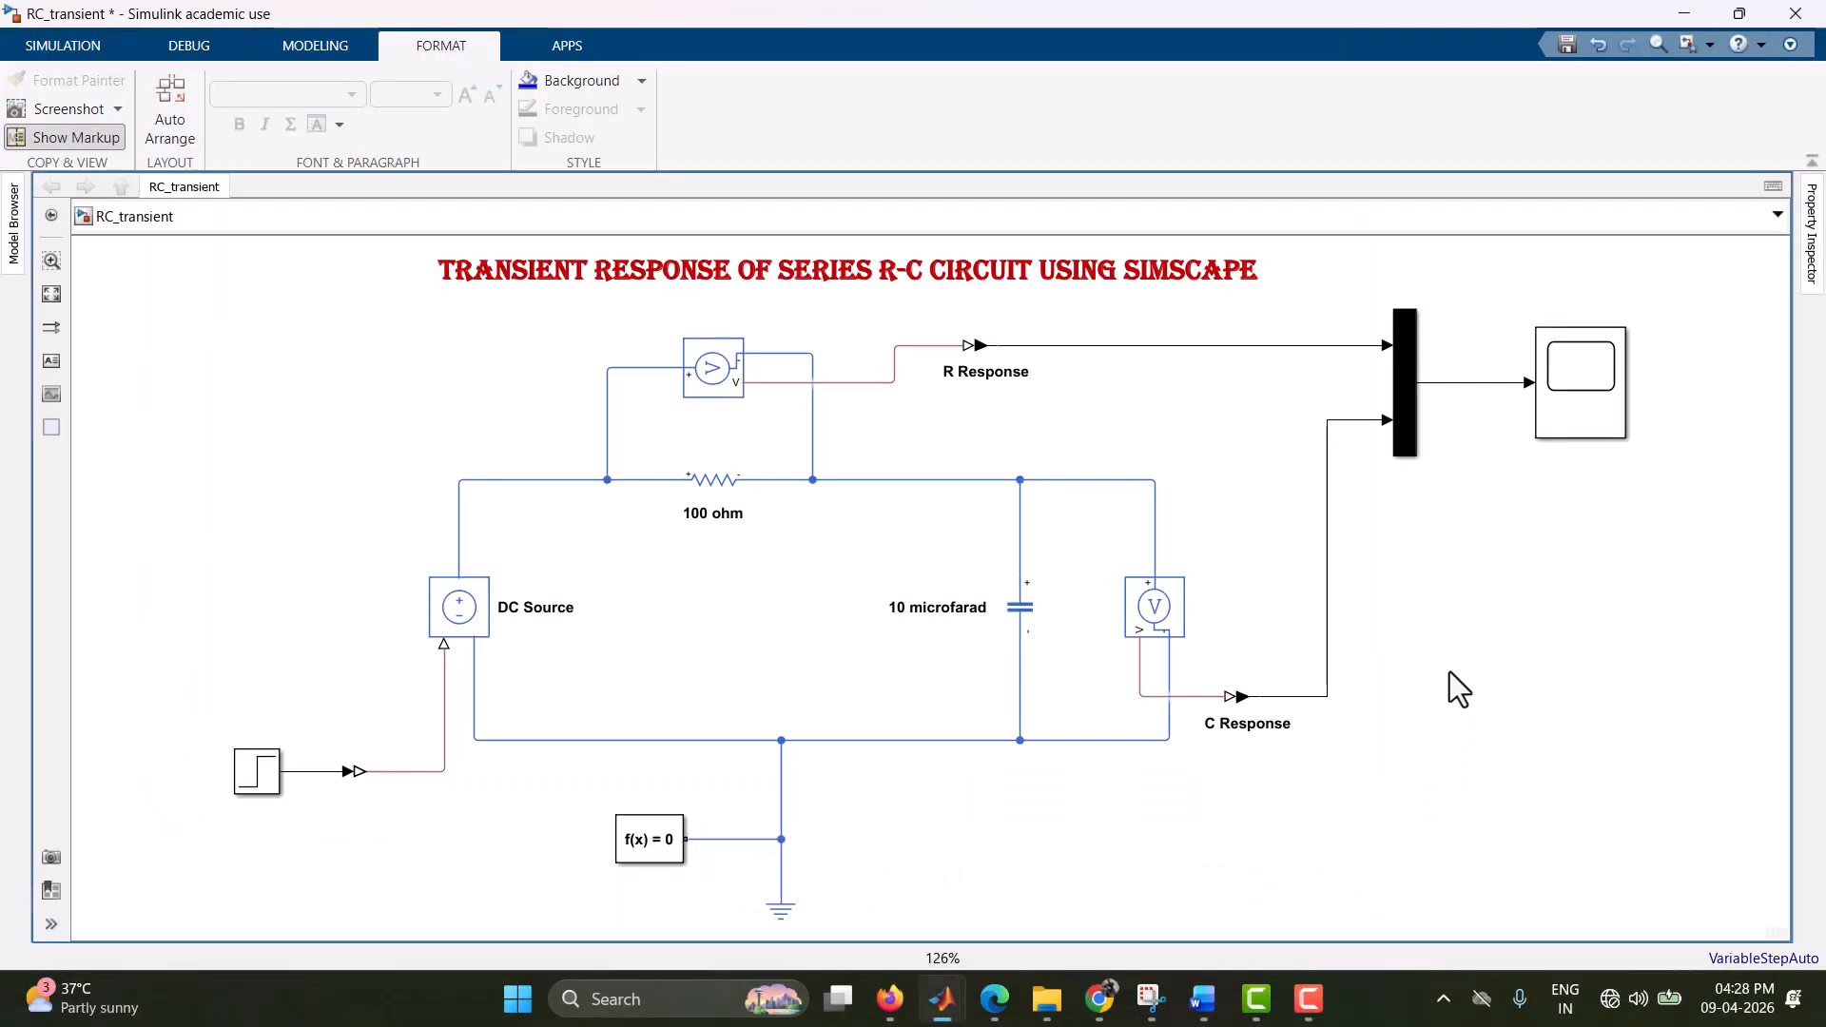
pyautogui.click(54, 298)
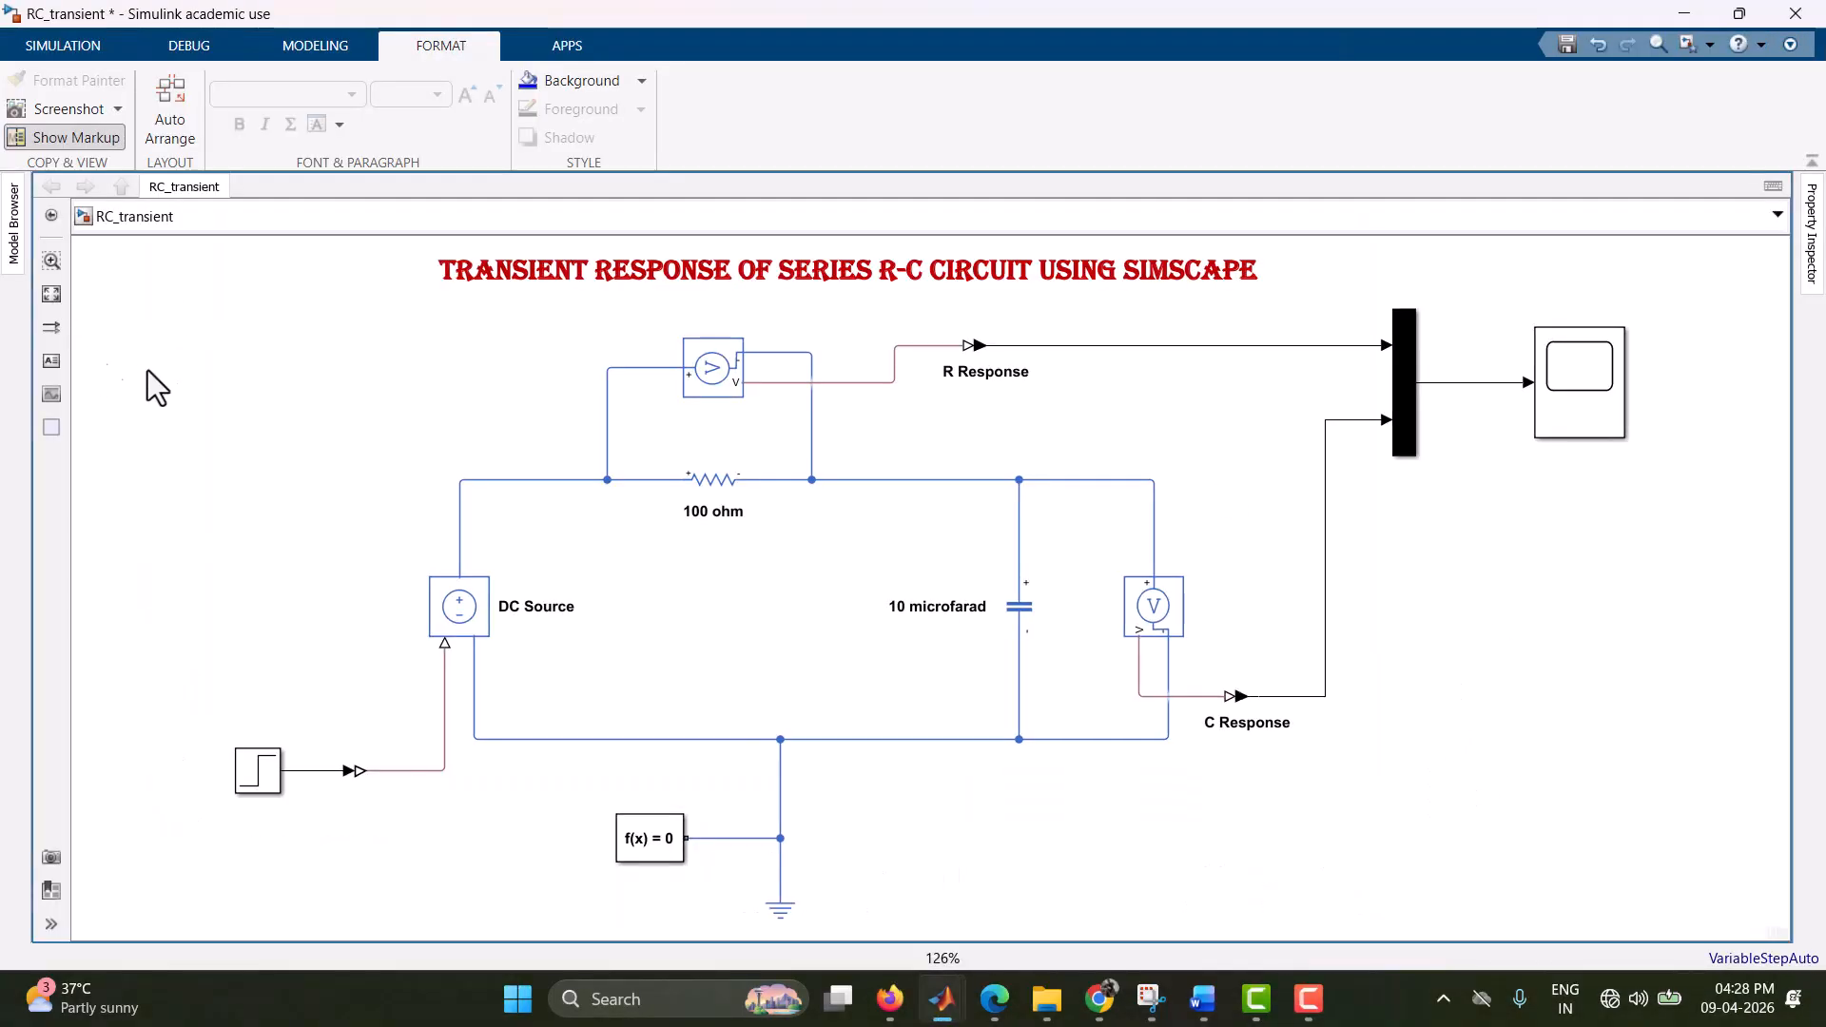
pyautogui.click(82, 47)
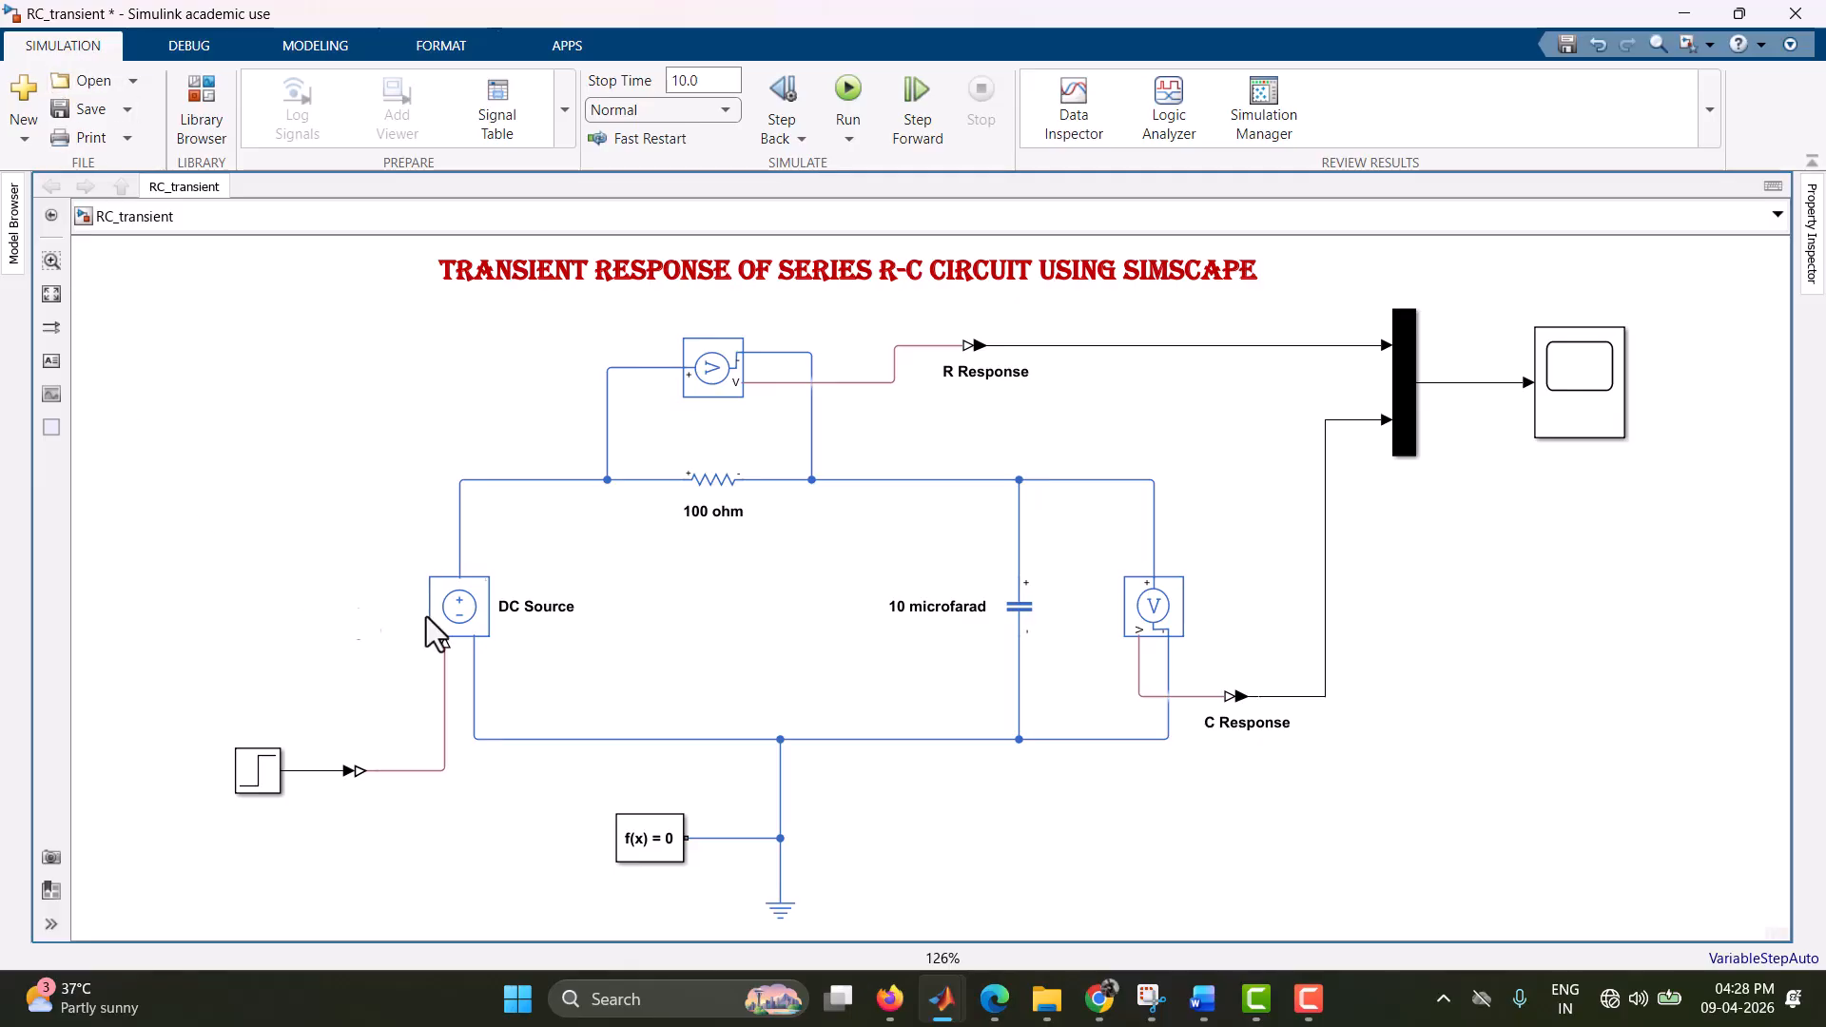
pyautogui.click(691, 79)
pyautogui.click(259, 772)
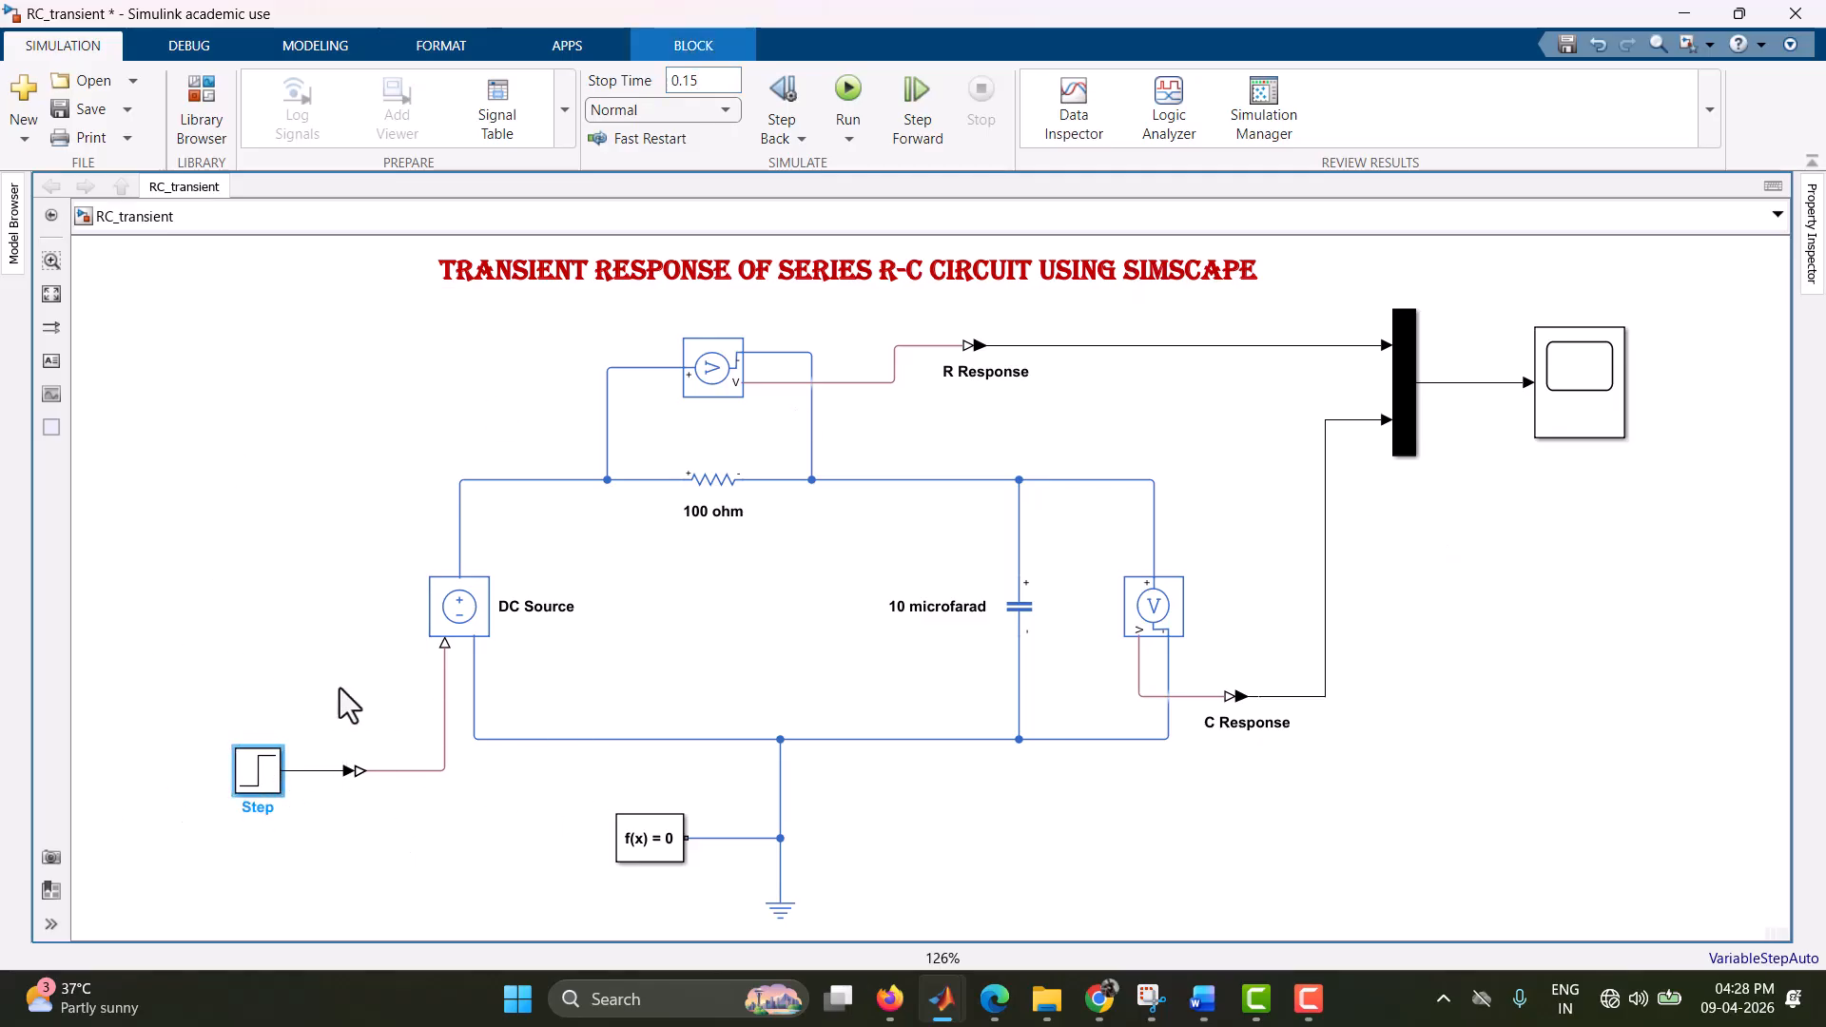
# - Save the RC_transient model and run its simulation
pyautogui.click(362, 775)
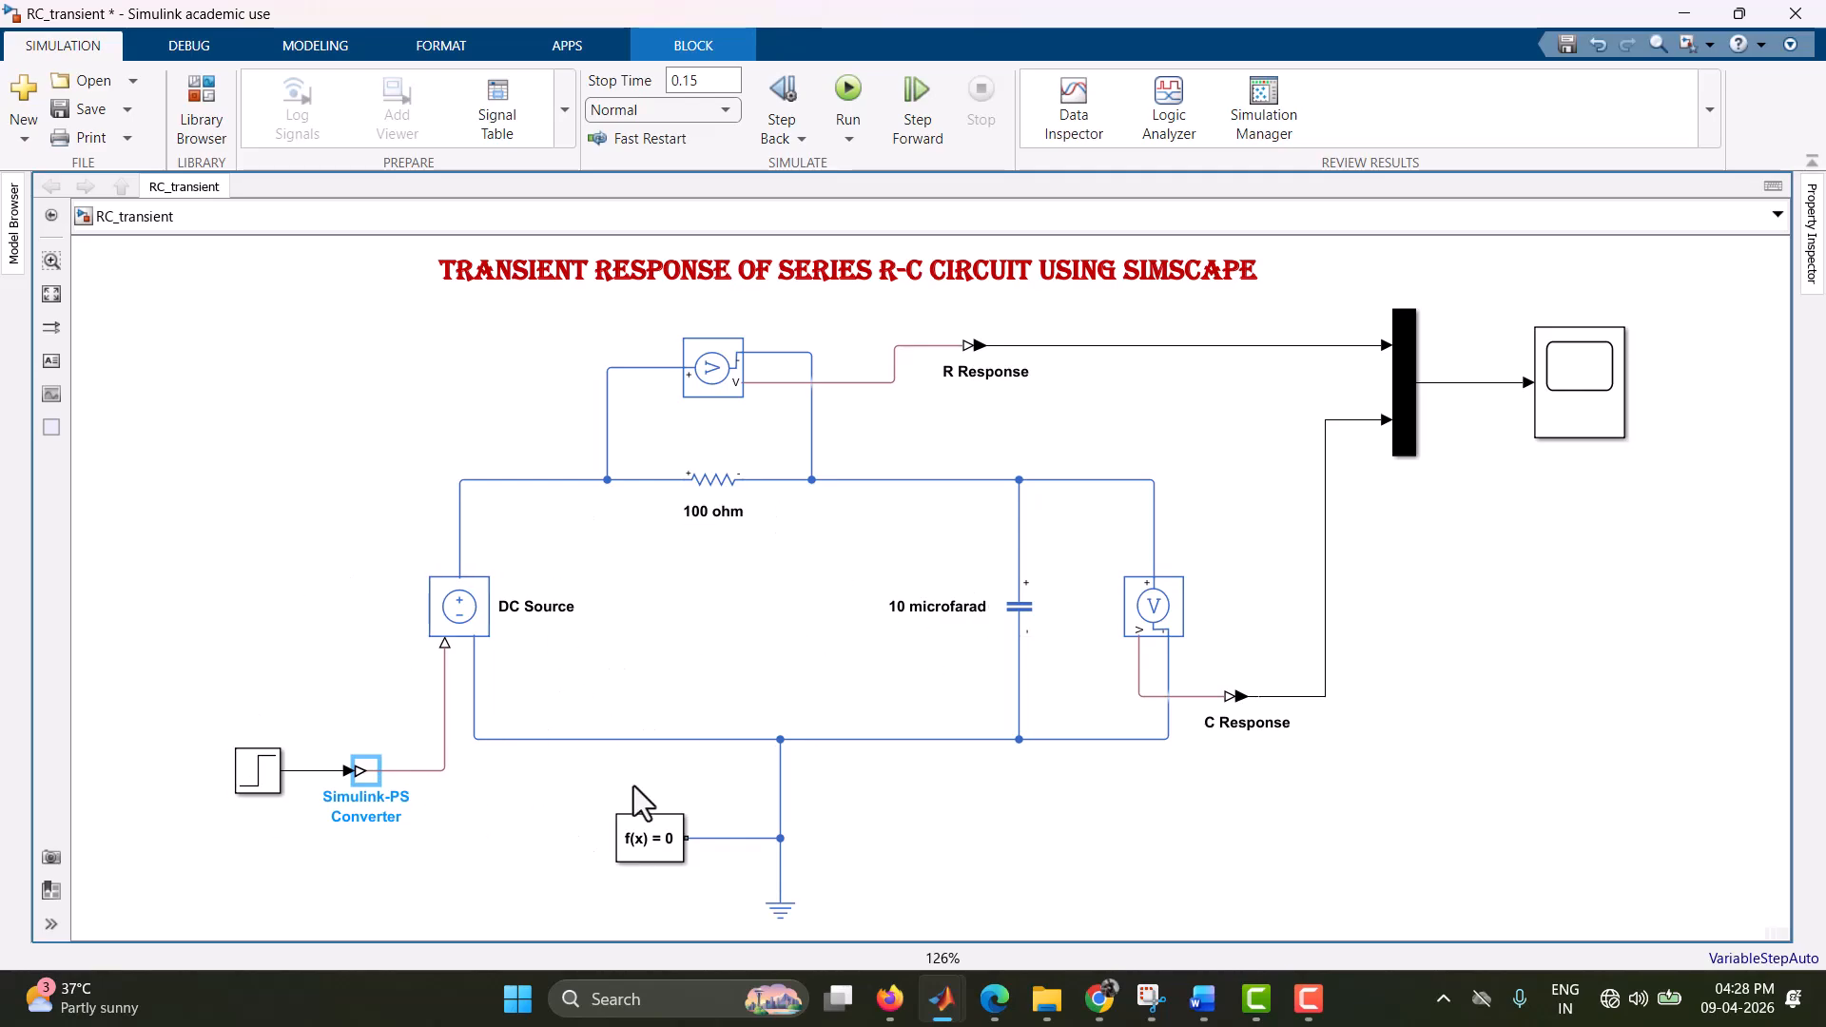
pyautogui.click(708, 486)
pyautogui.click(708, 486)
pyautogui.click(1022, 616)
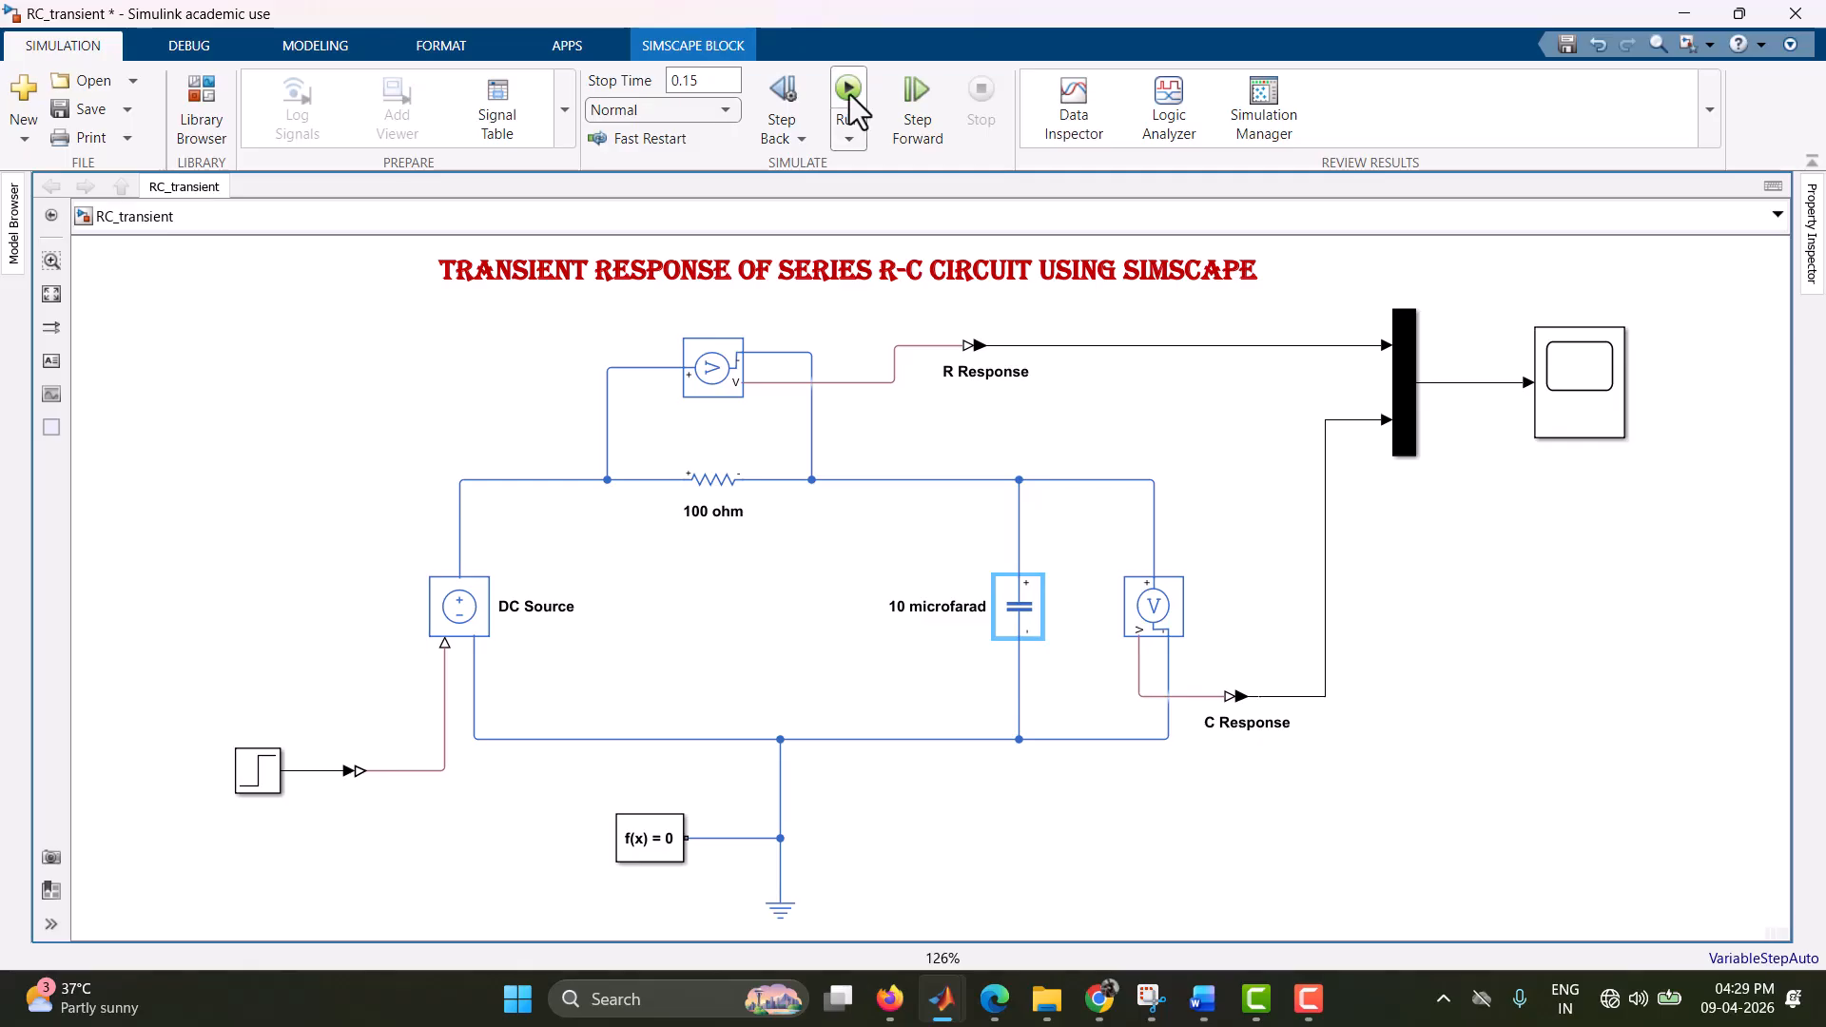
pyautogui.click(78, 110)
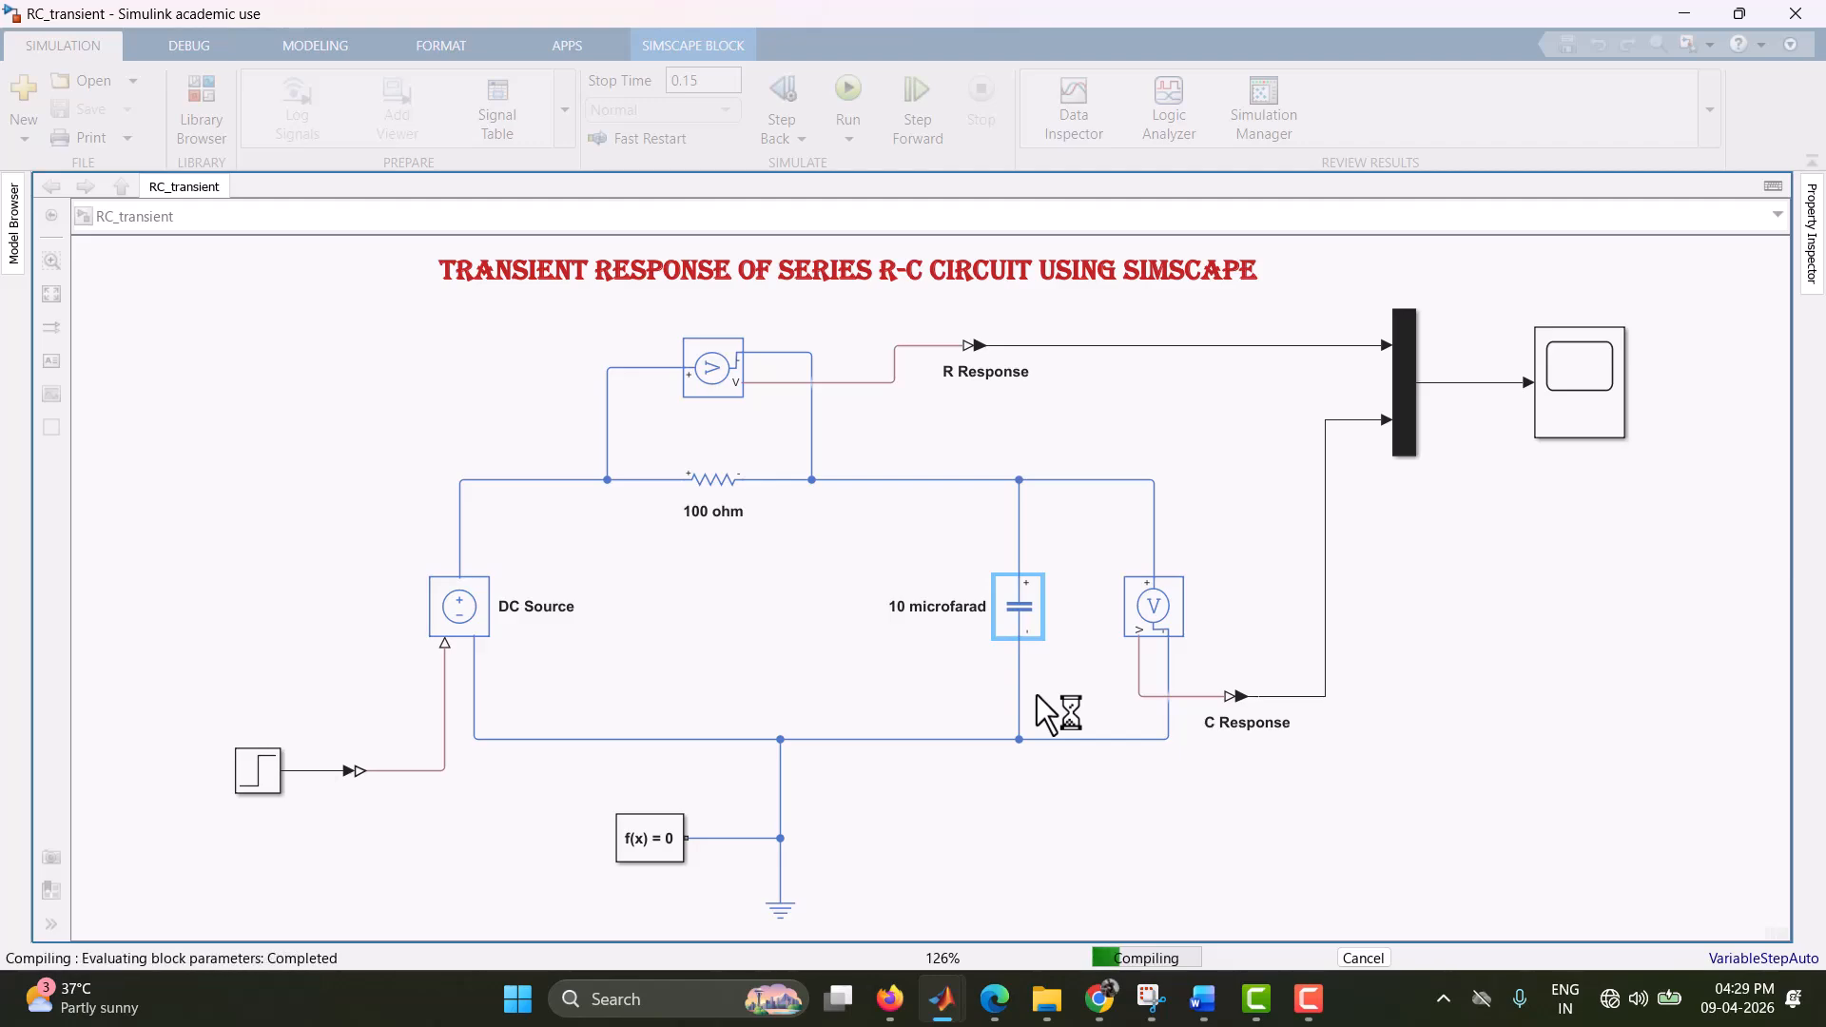
pyautogui.click(1316, 1004)
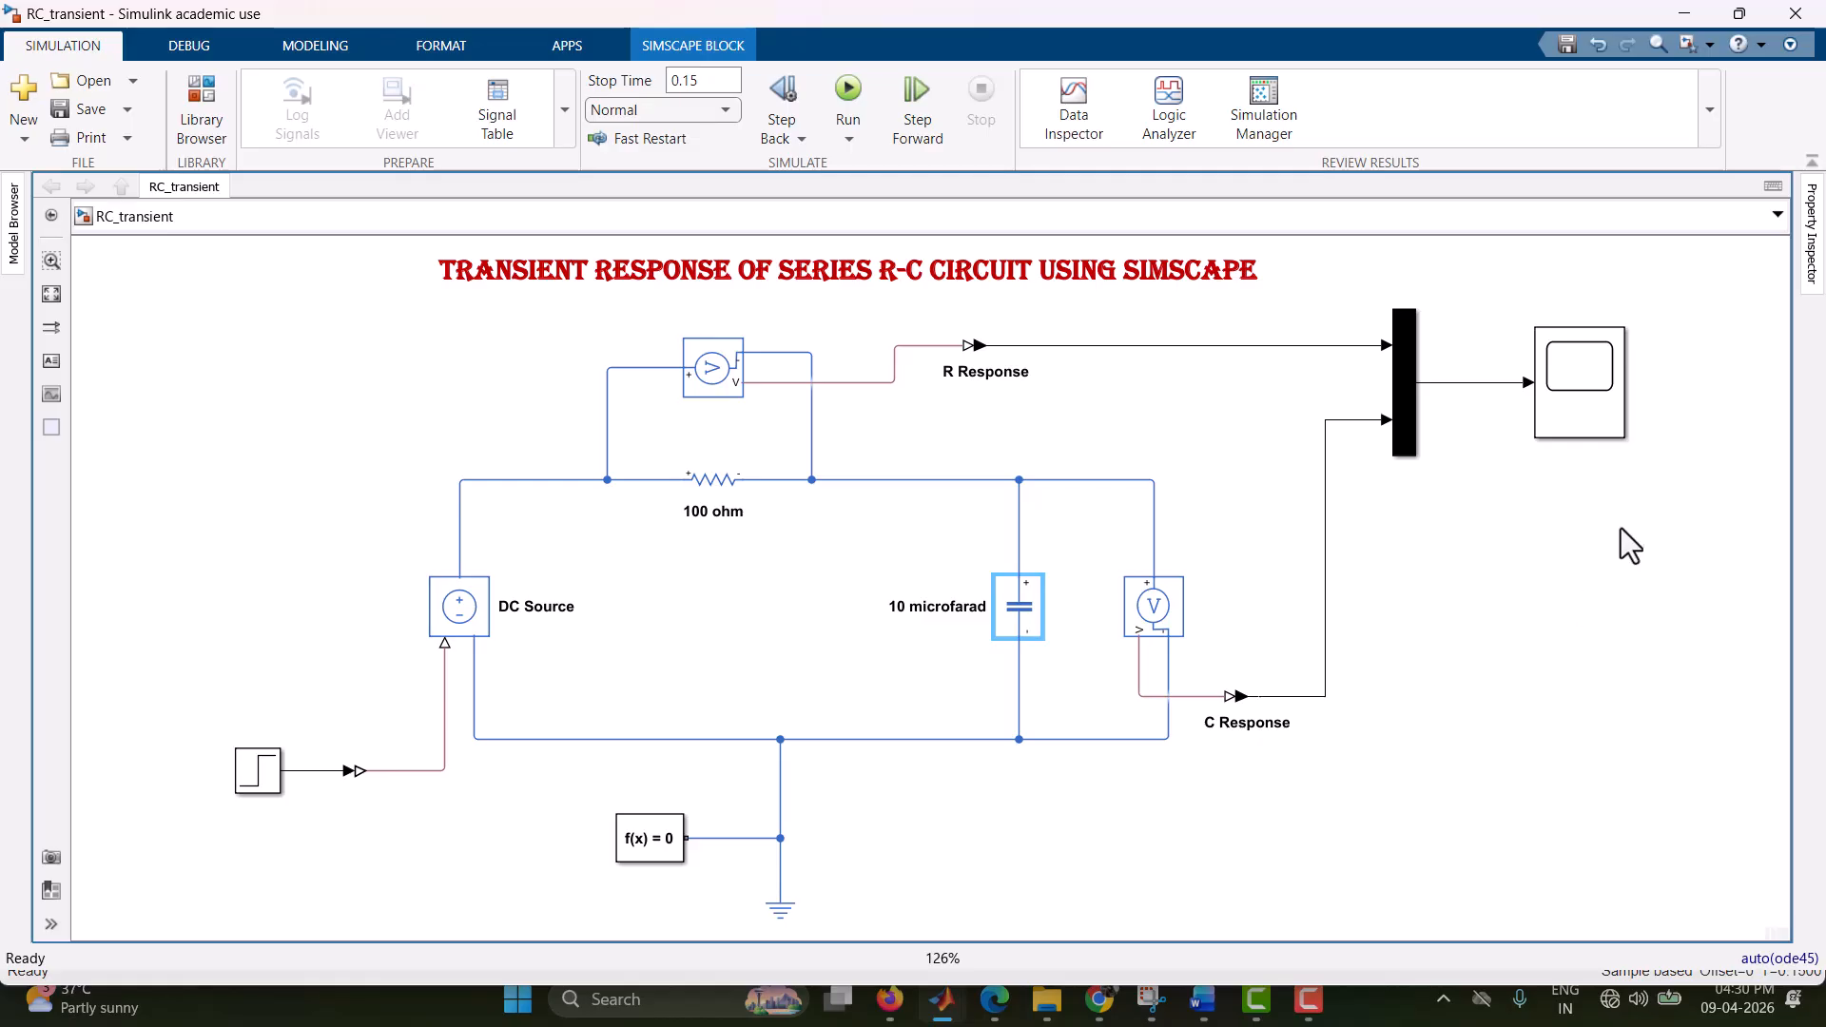
# - Close the older RC Response plot and open the RC_transient model's Scope in a maximized window
pyautogui.doubleClick(1592, 393)
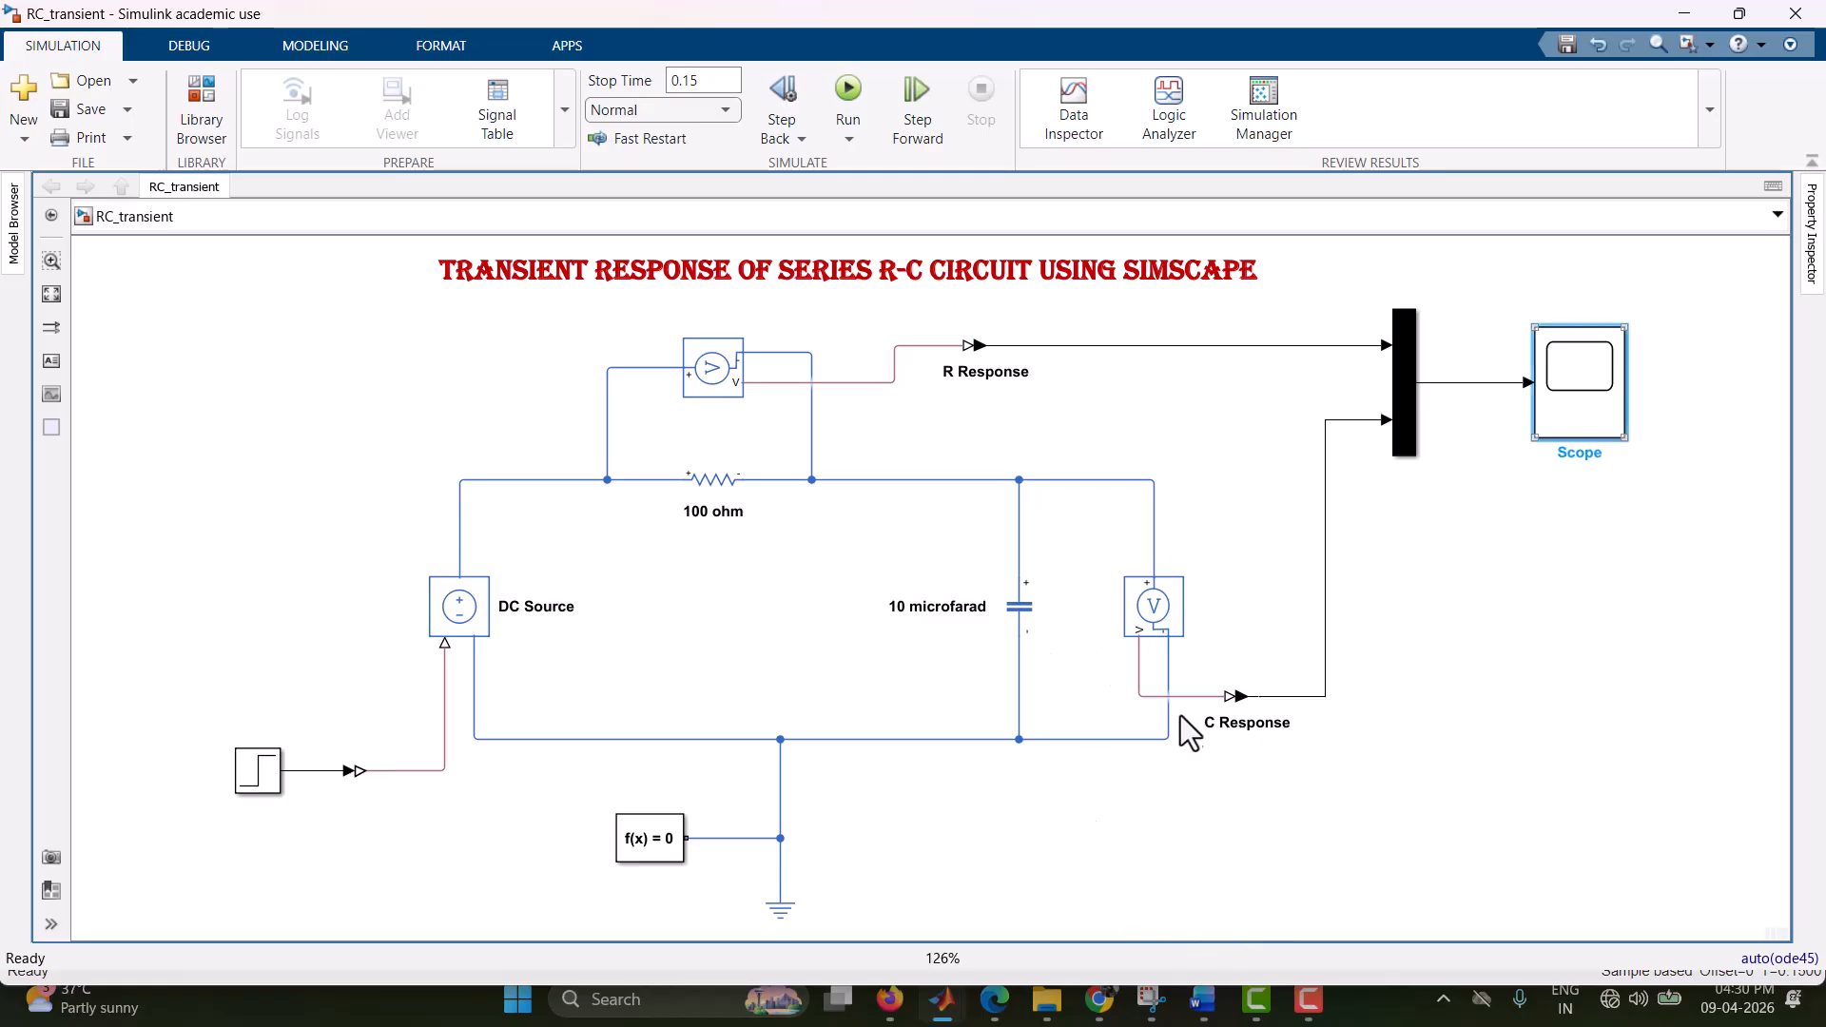
pyautogui.click(1582, 407)
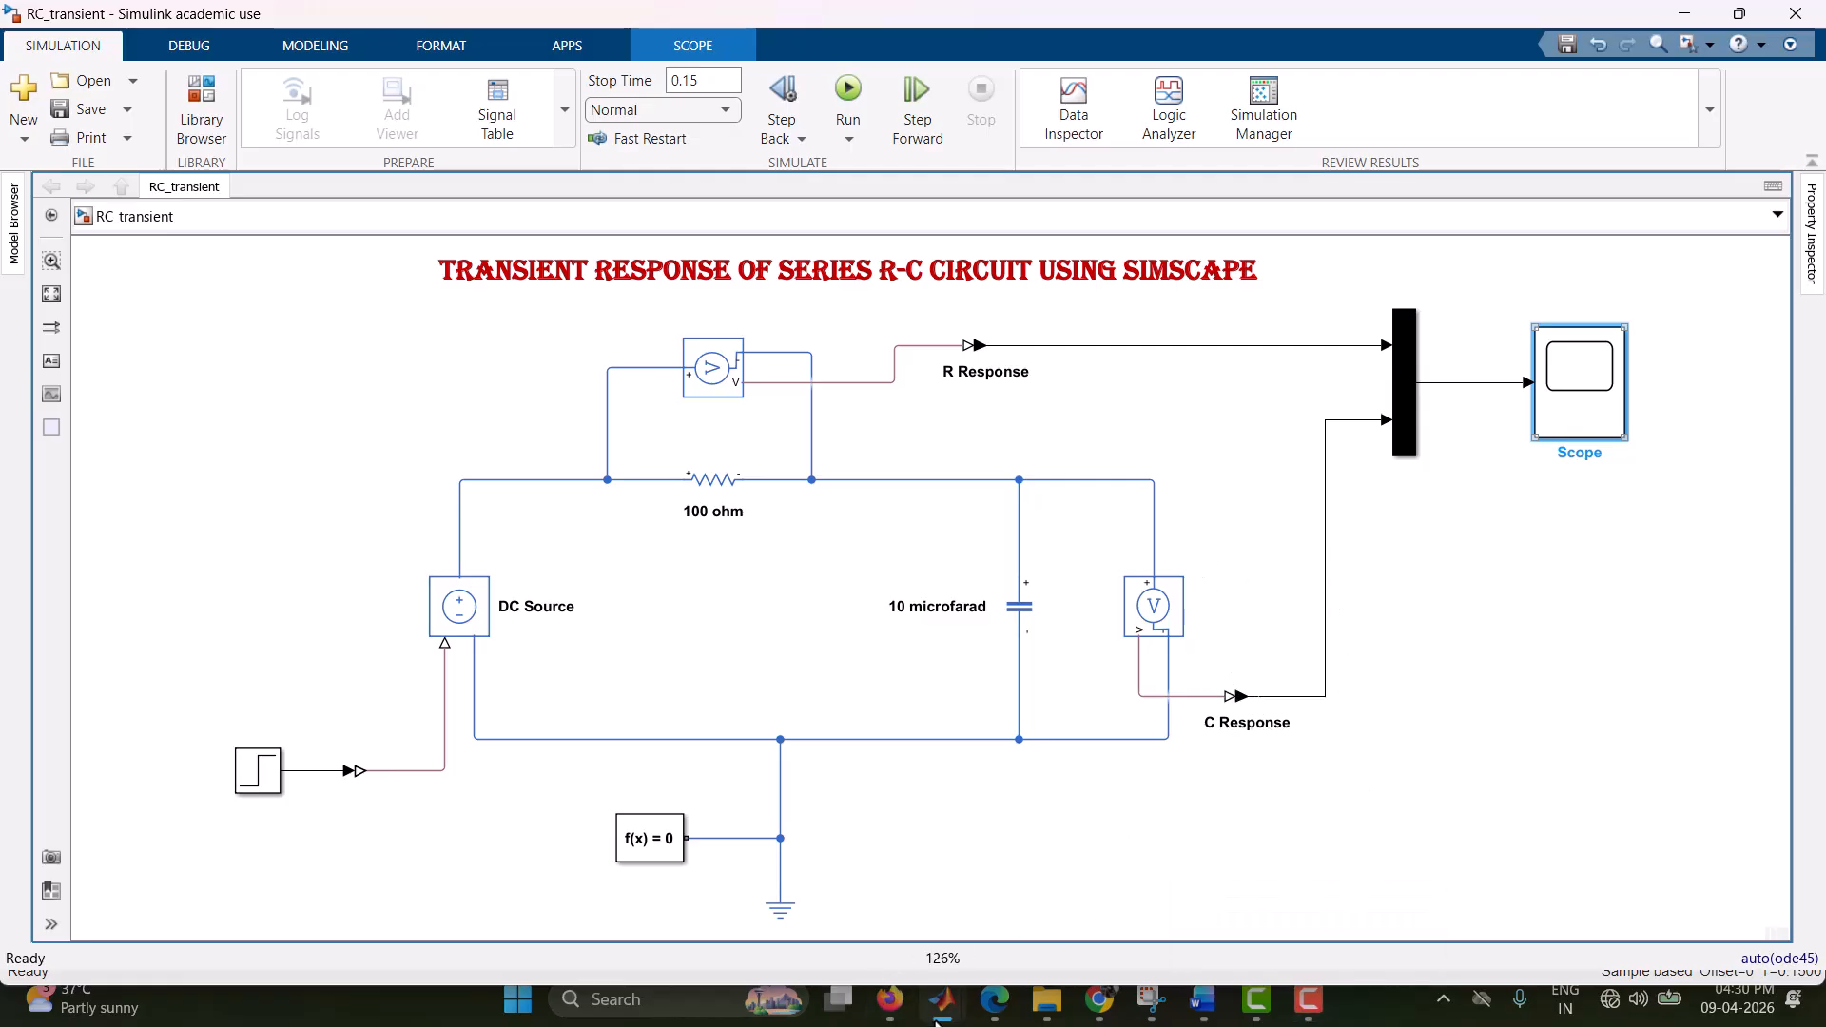
pyautogui.moveTo(945, 998)
pyautogui.moveTo(1160, 841)
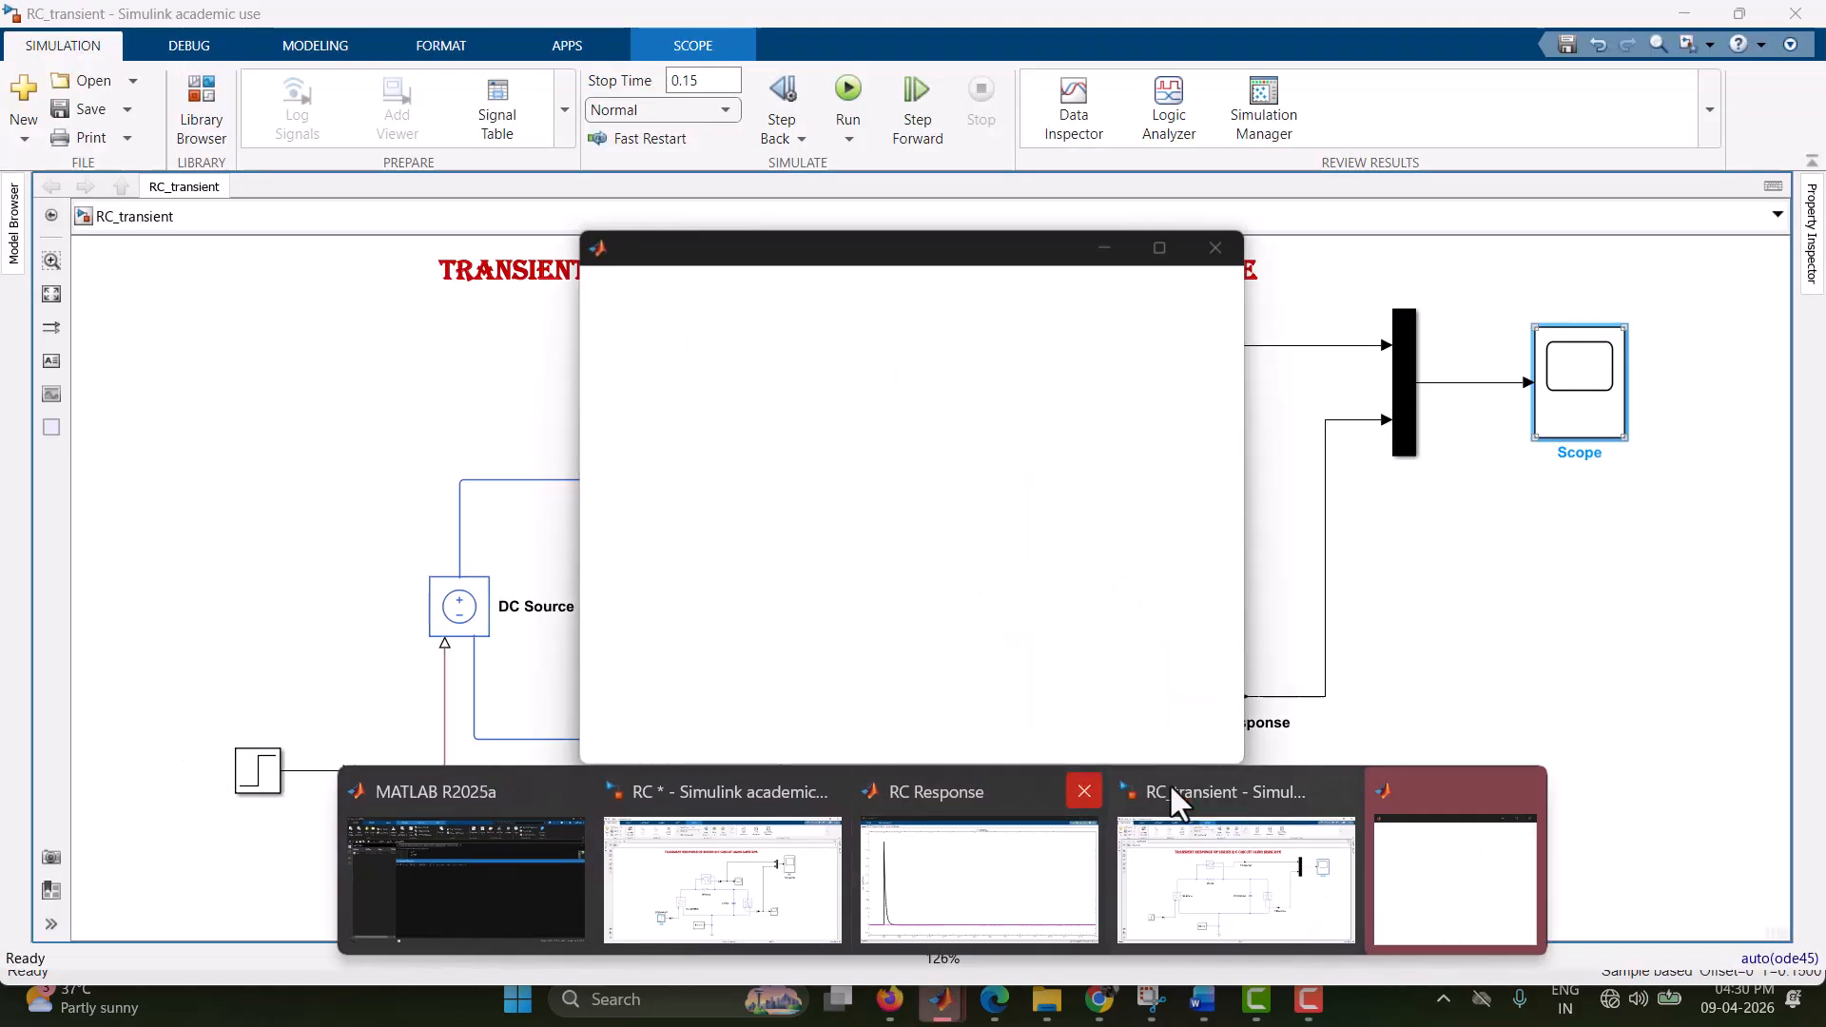
pyautogui.click(1172, 798)
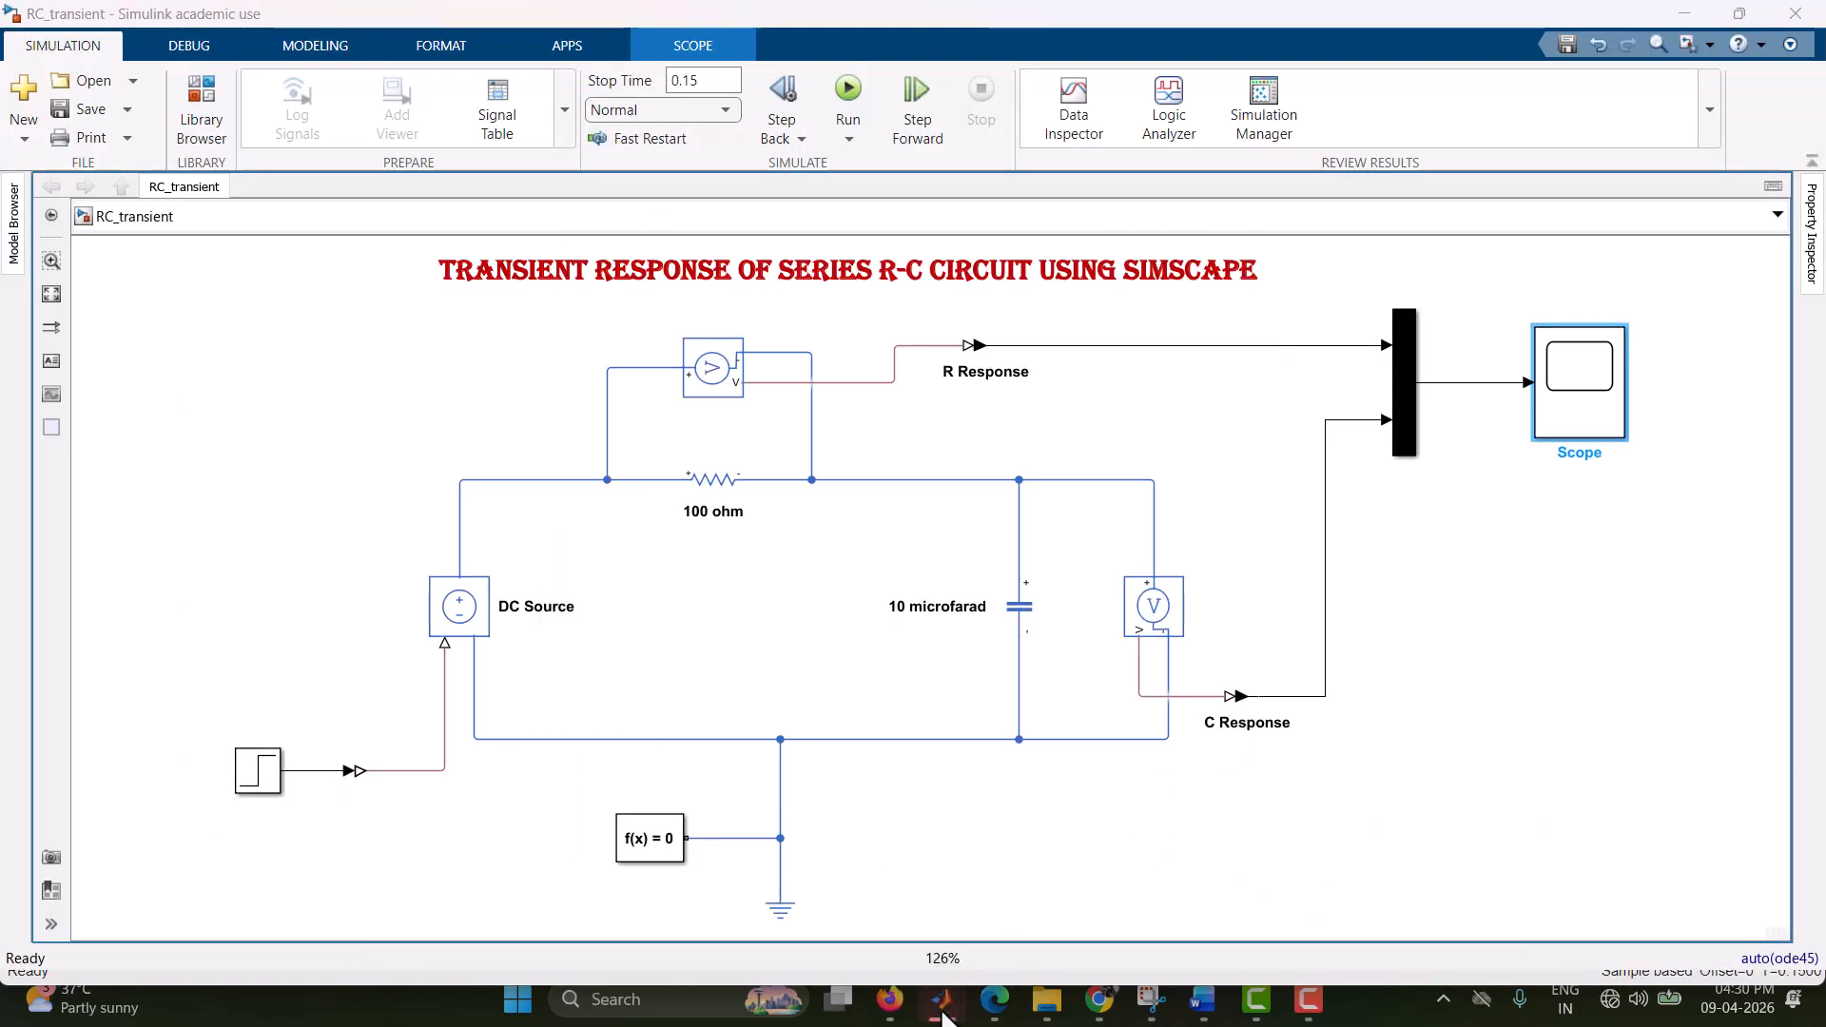
pyautogui.moveTo(946, 998)
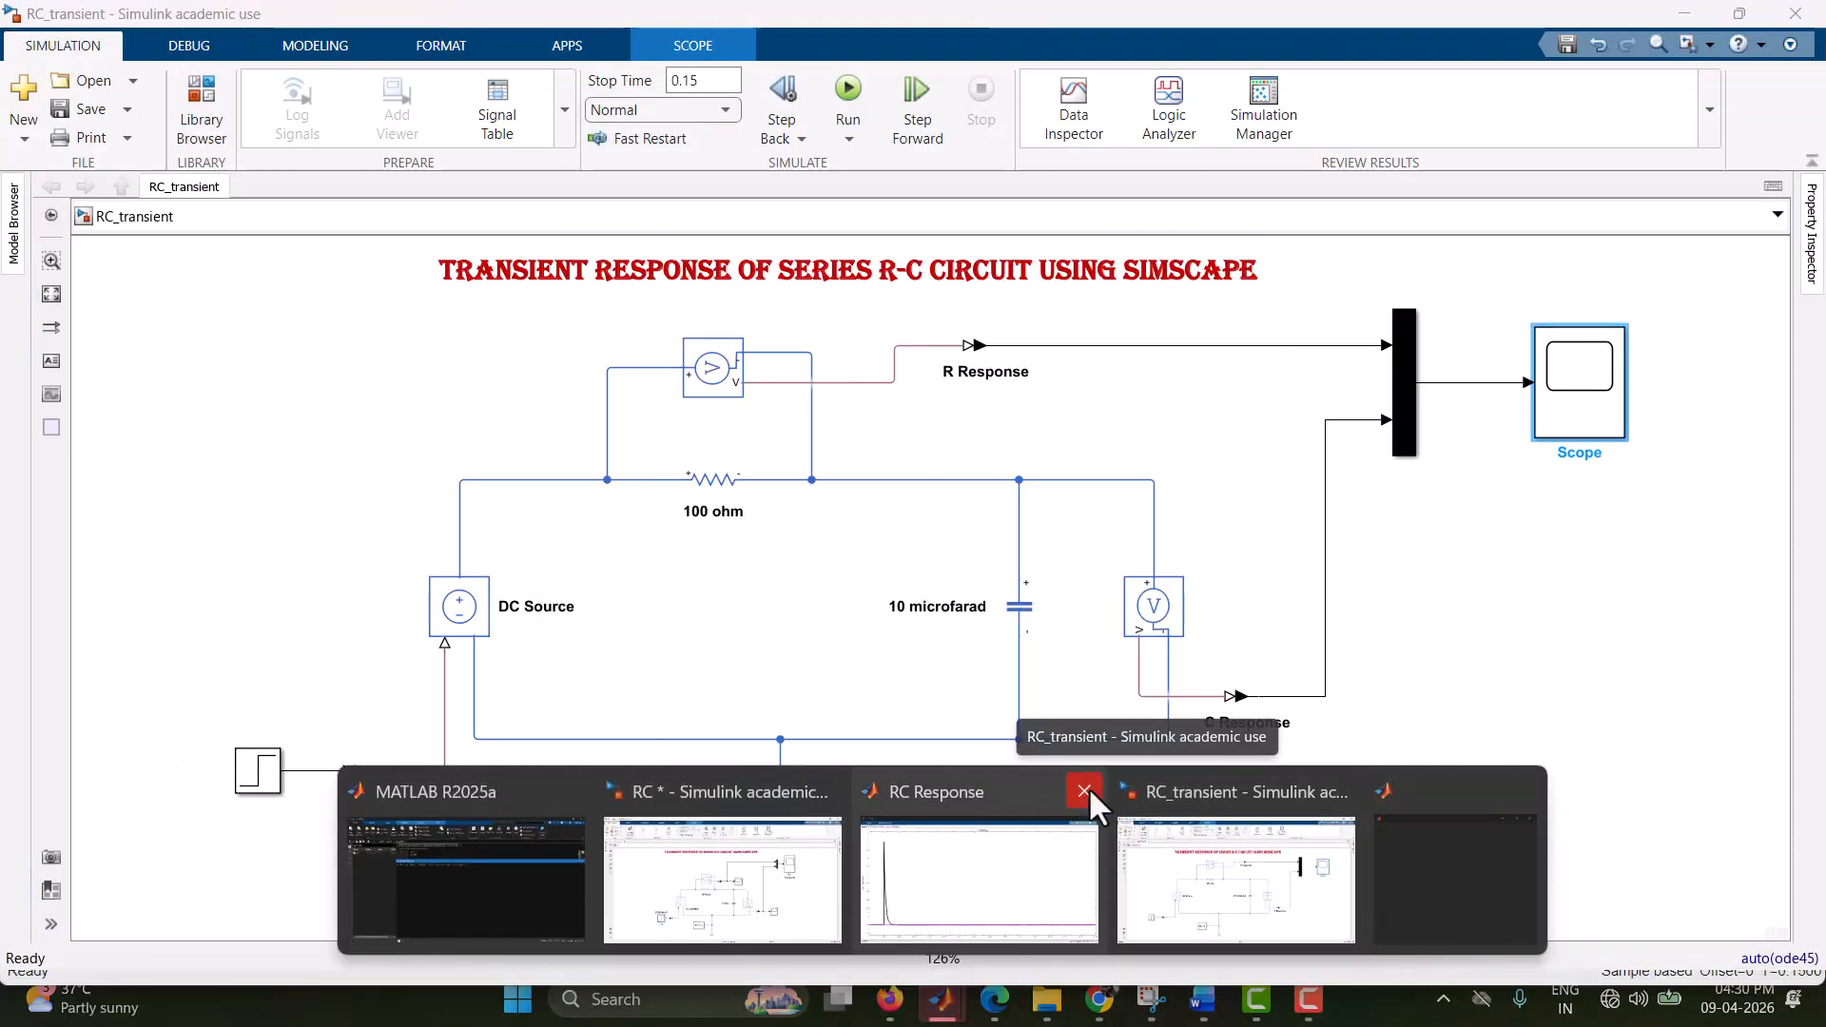
pyautogui.click(1082, 790)
pyautogui.click(1312, 852)
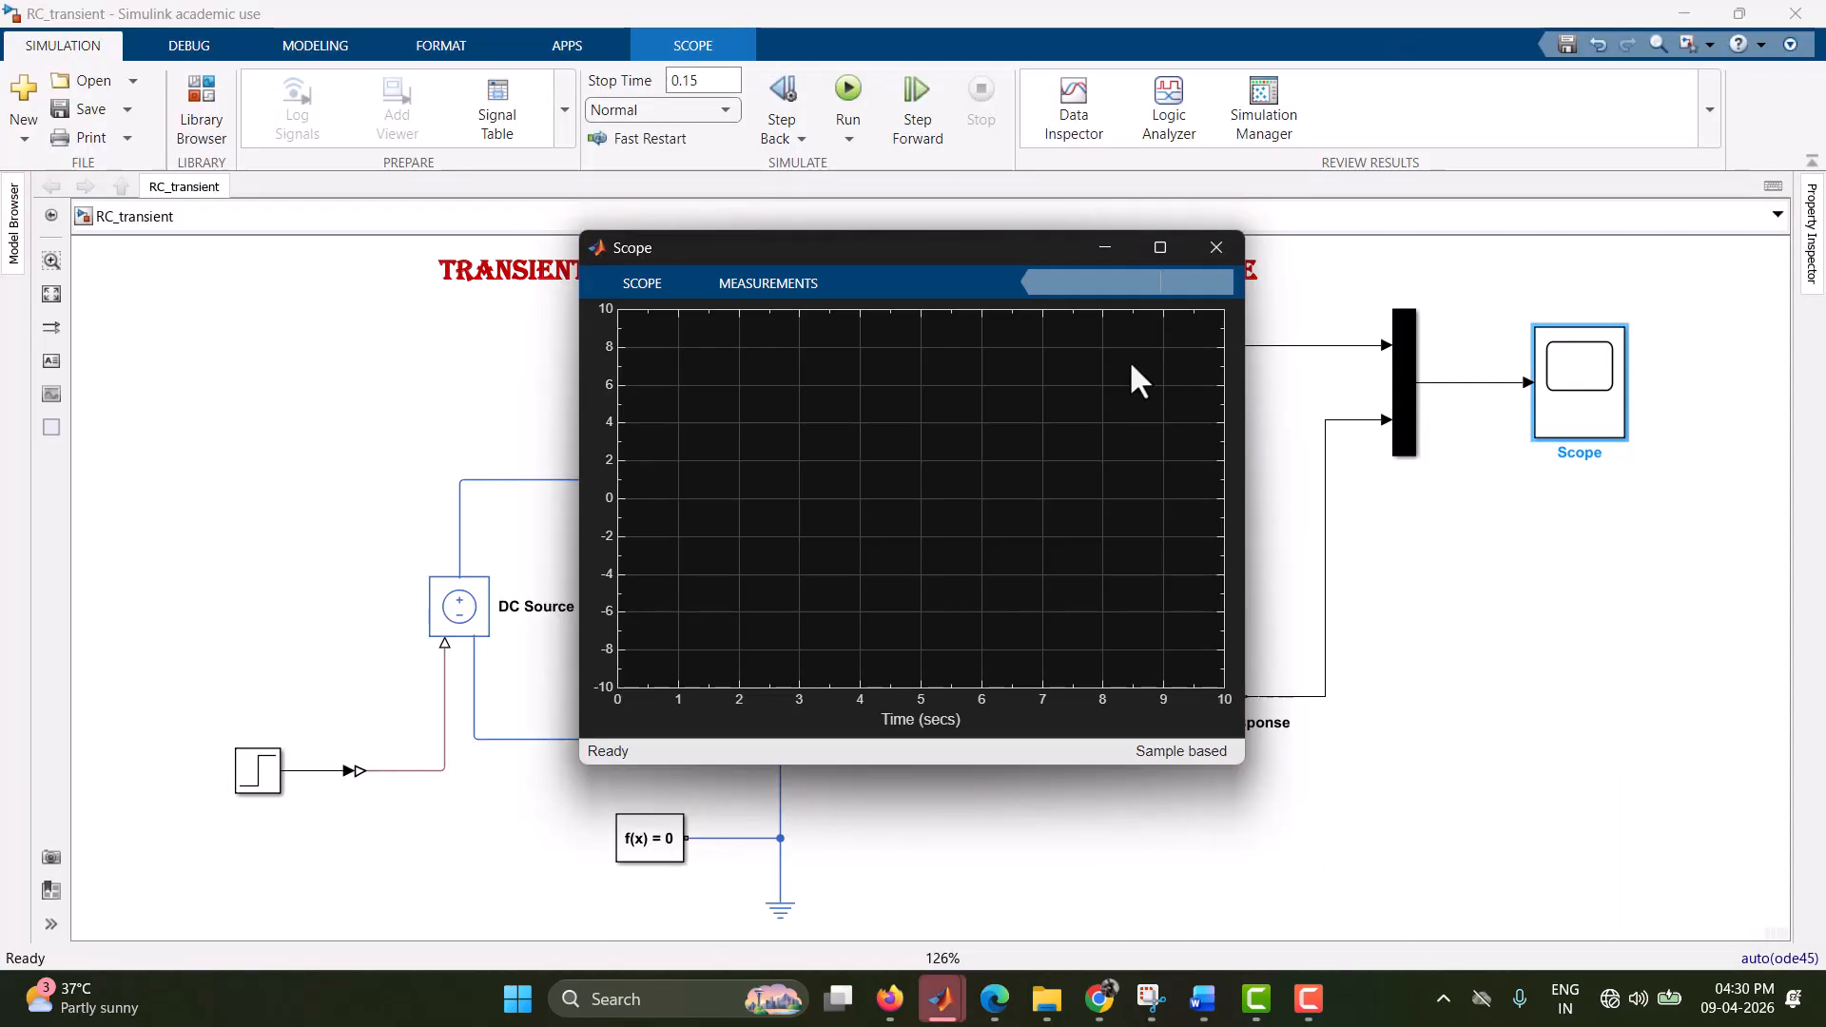
pyautogui.click(1162, 246)
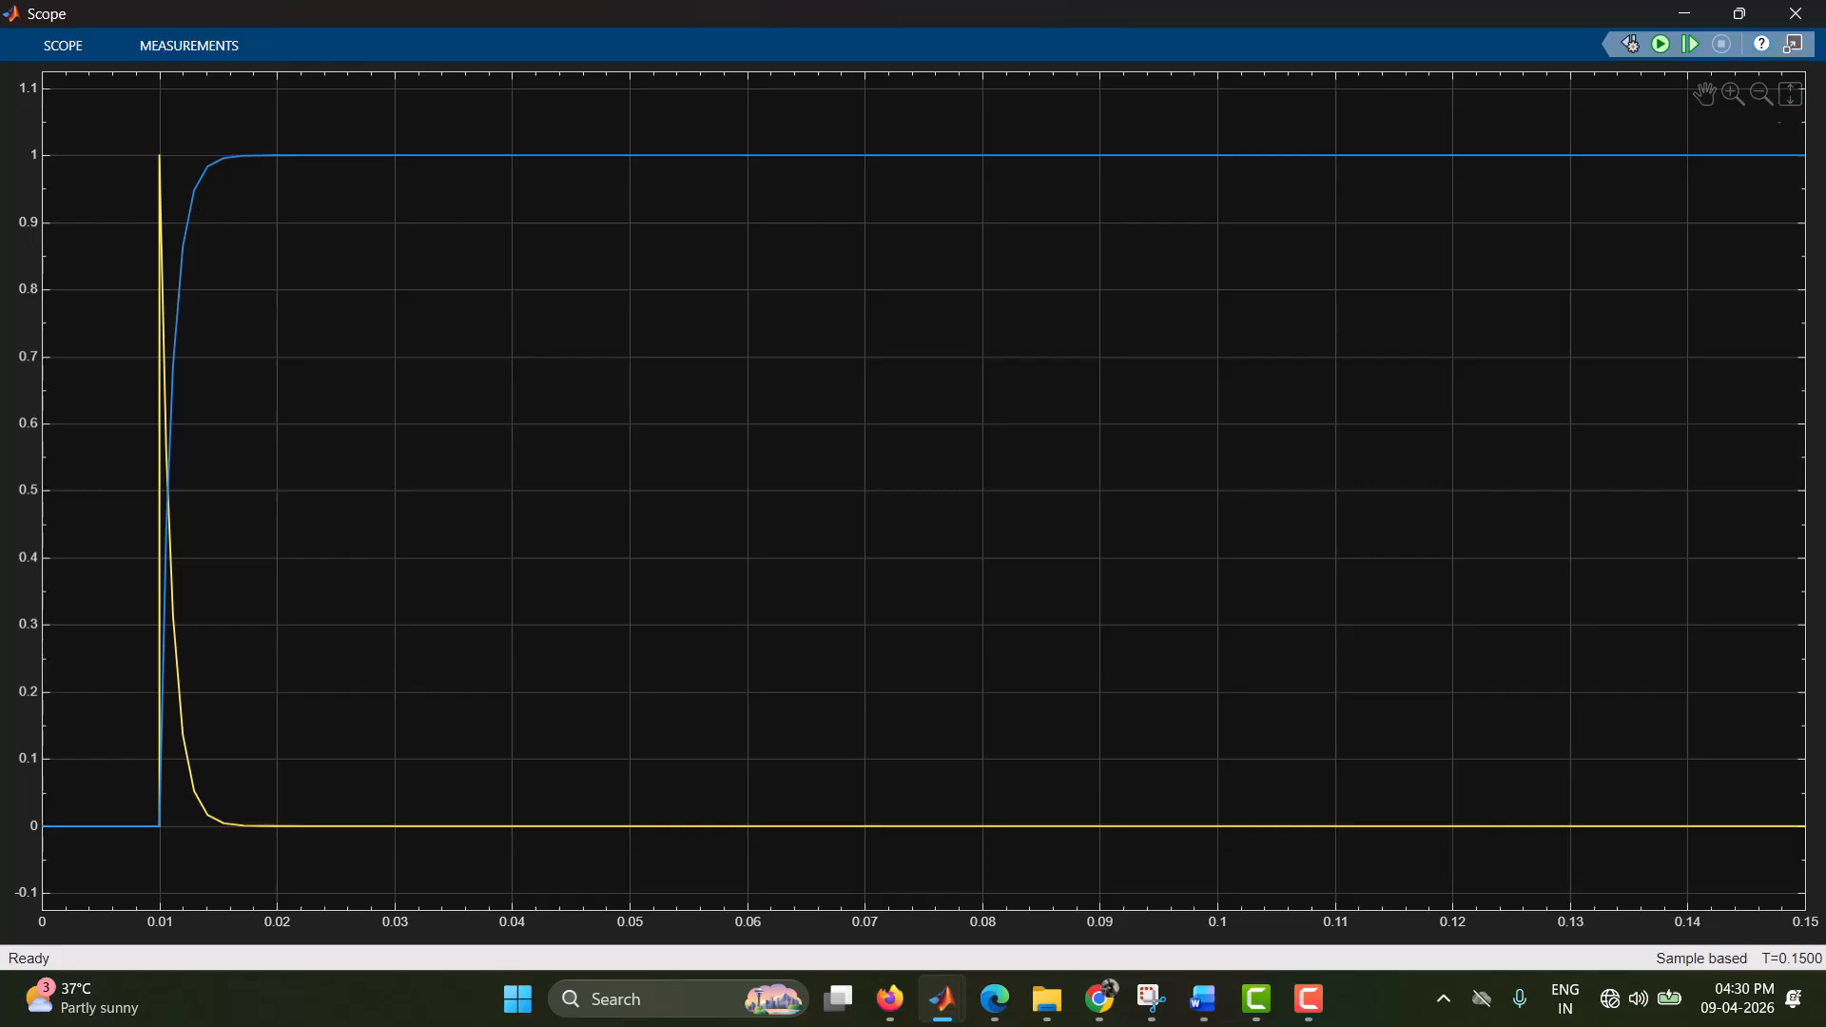
# - Configure the Scope's display settings with the title "RC Response", the legend shown and the grid hidden
pyautogui.click(44, 52)
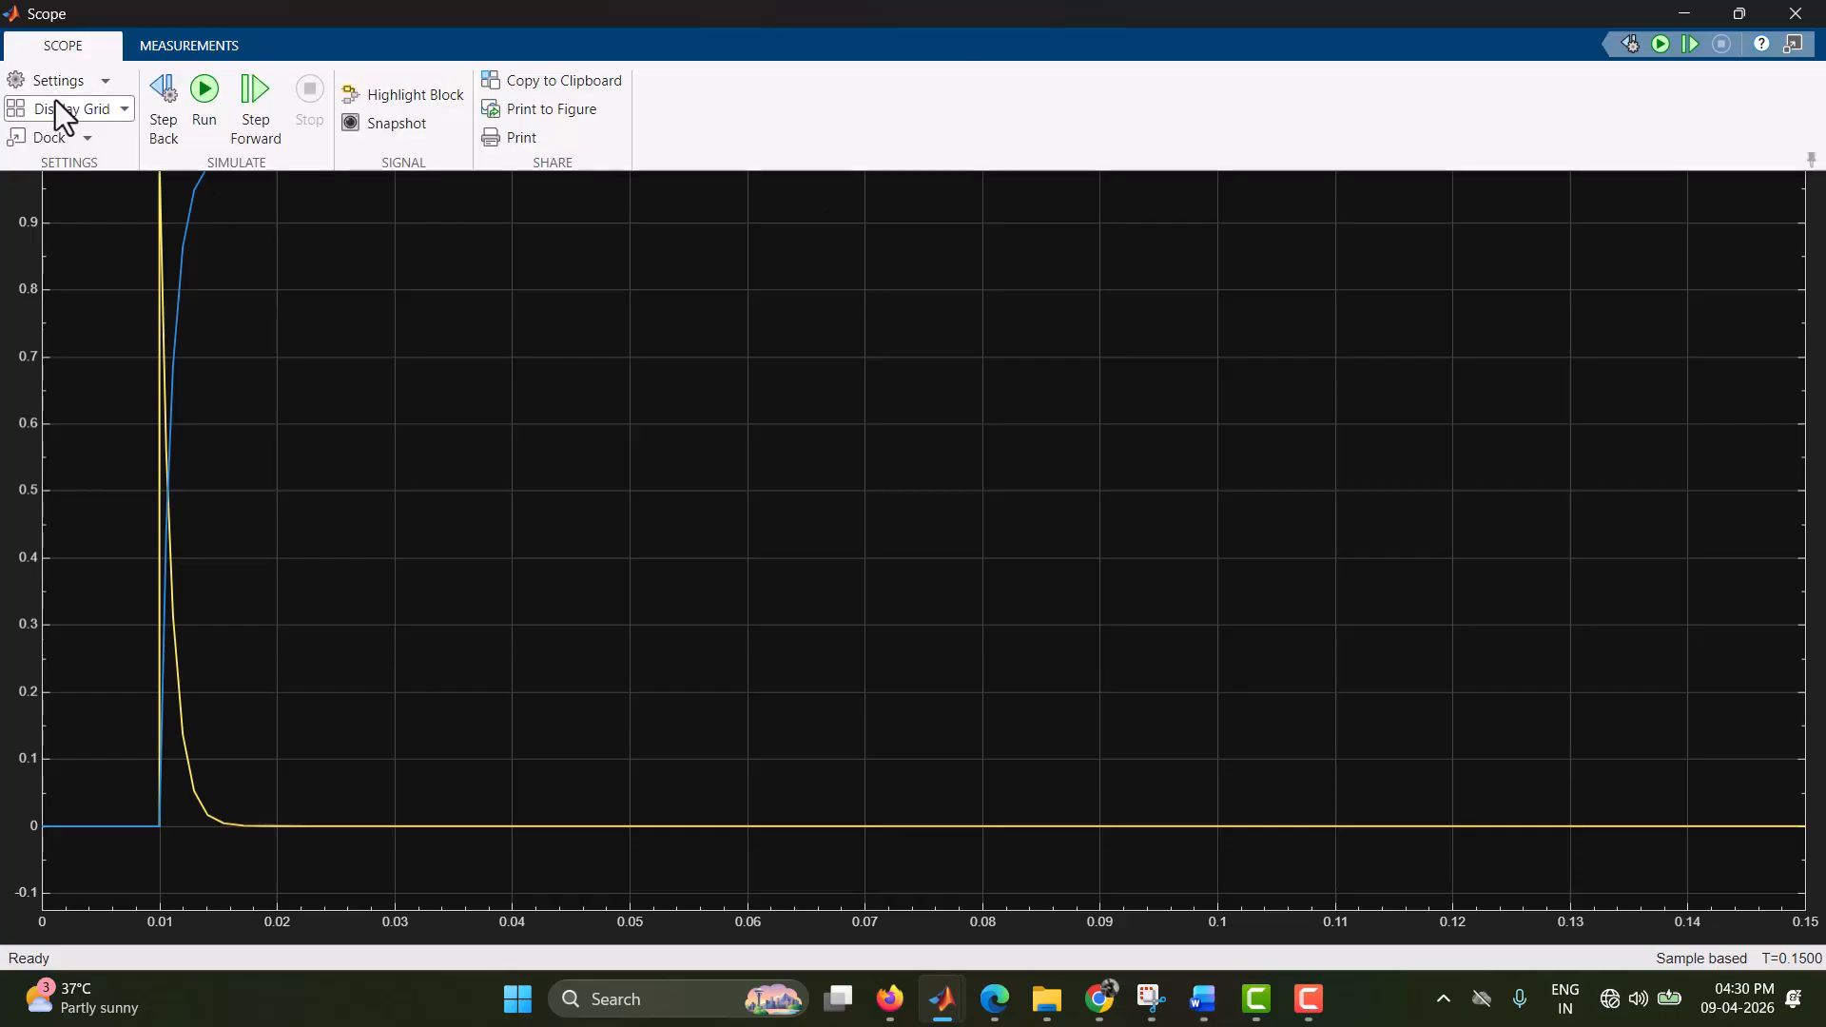
pyautogui.click(106, 83)
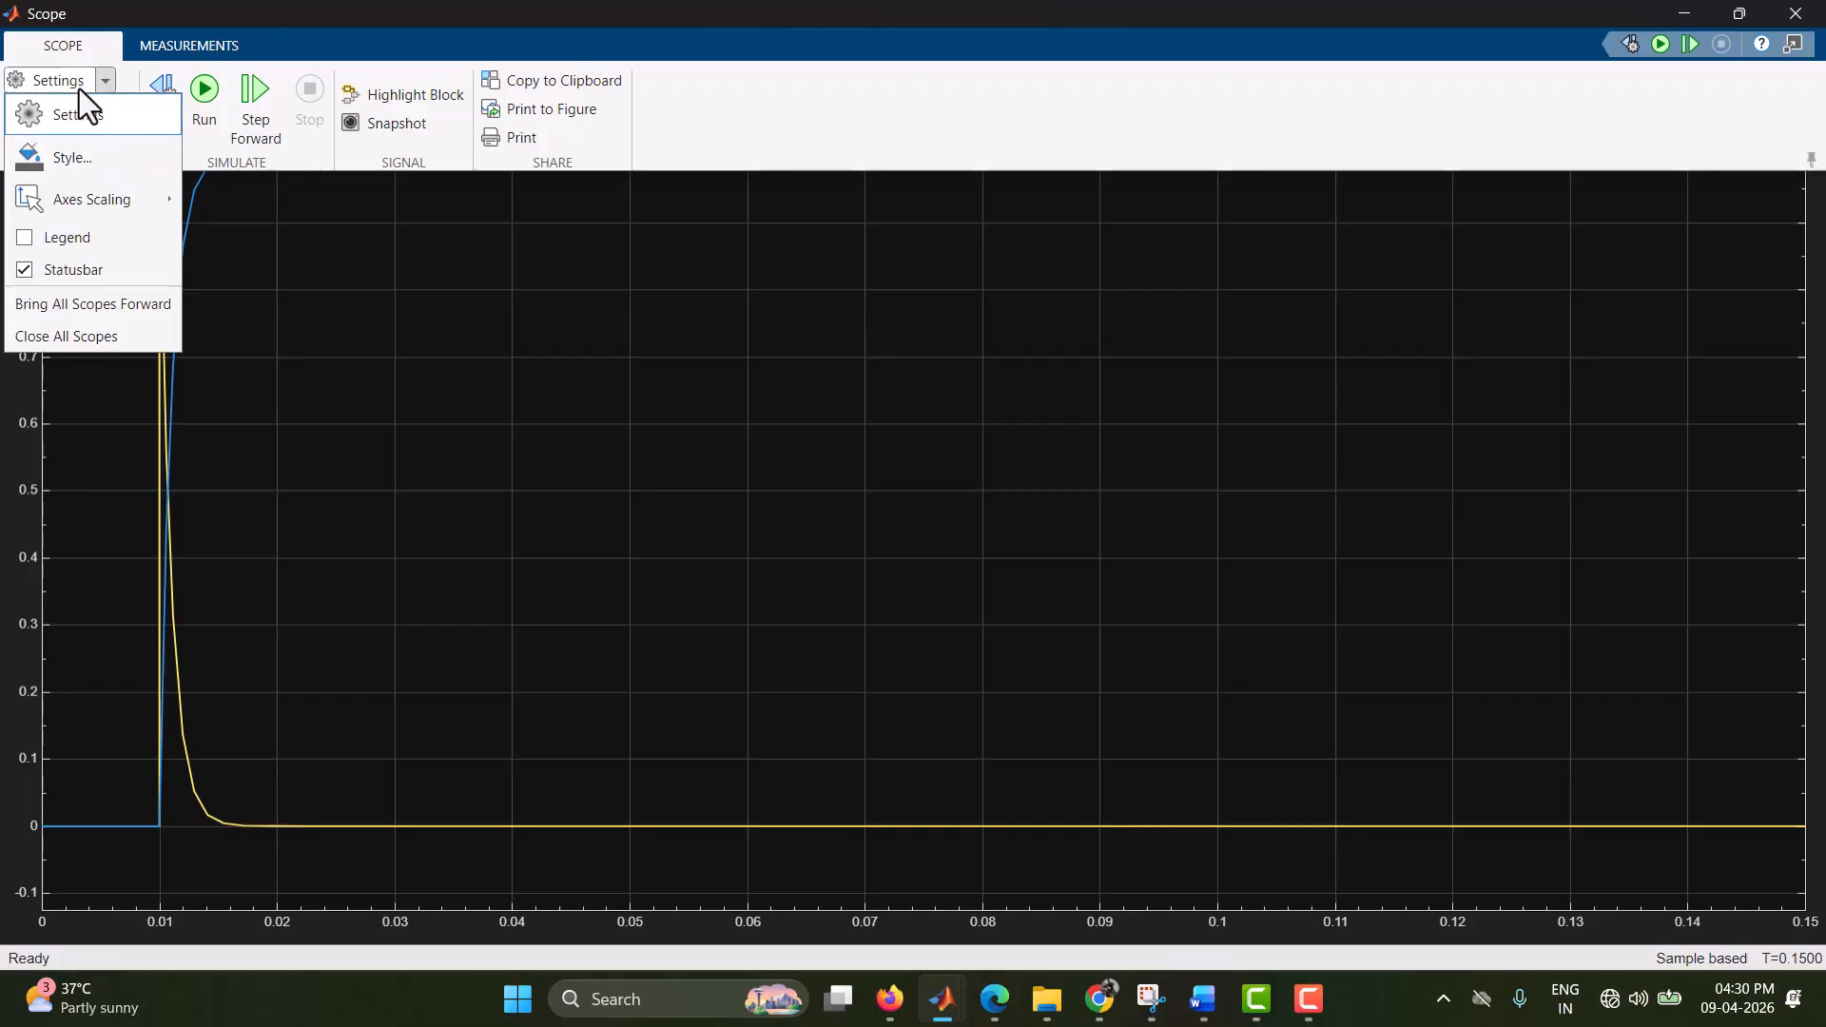
pyautogui.click(69, 88)
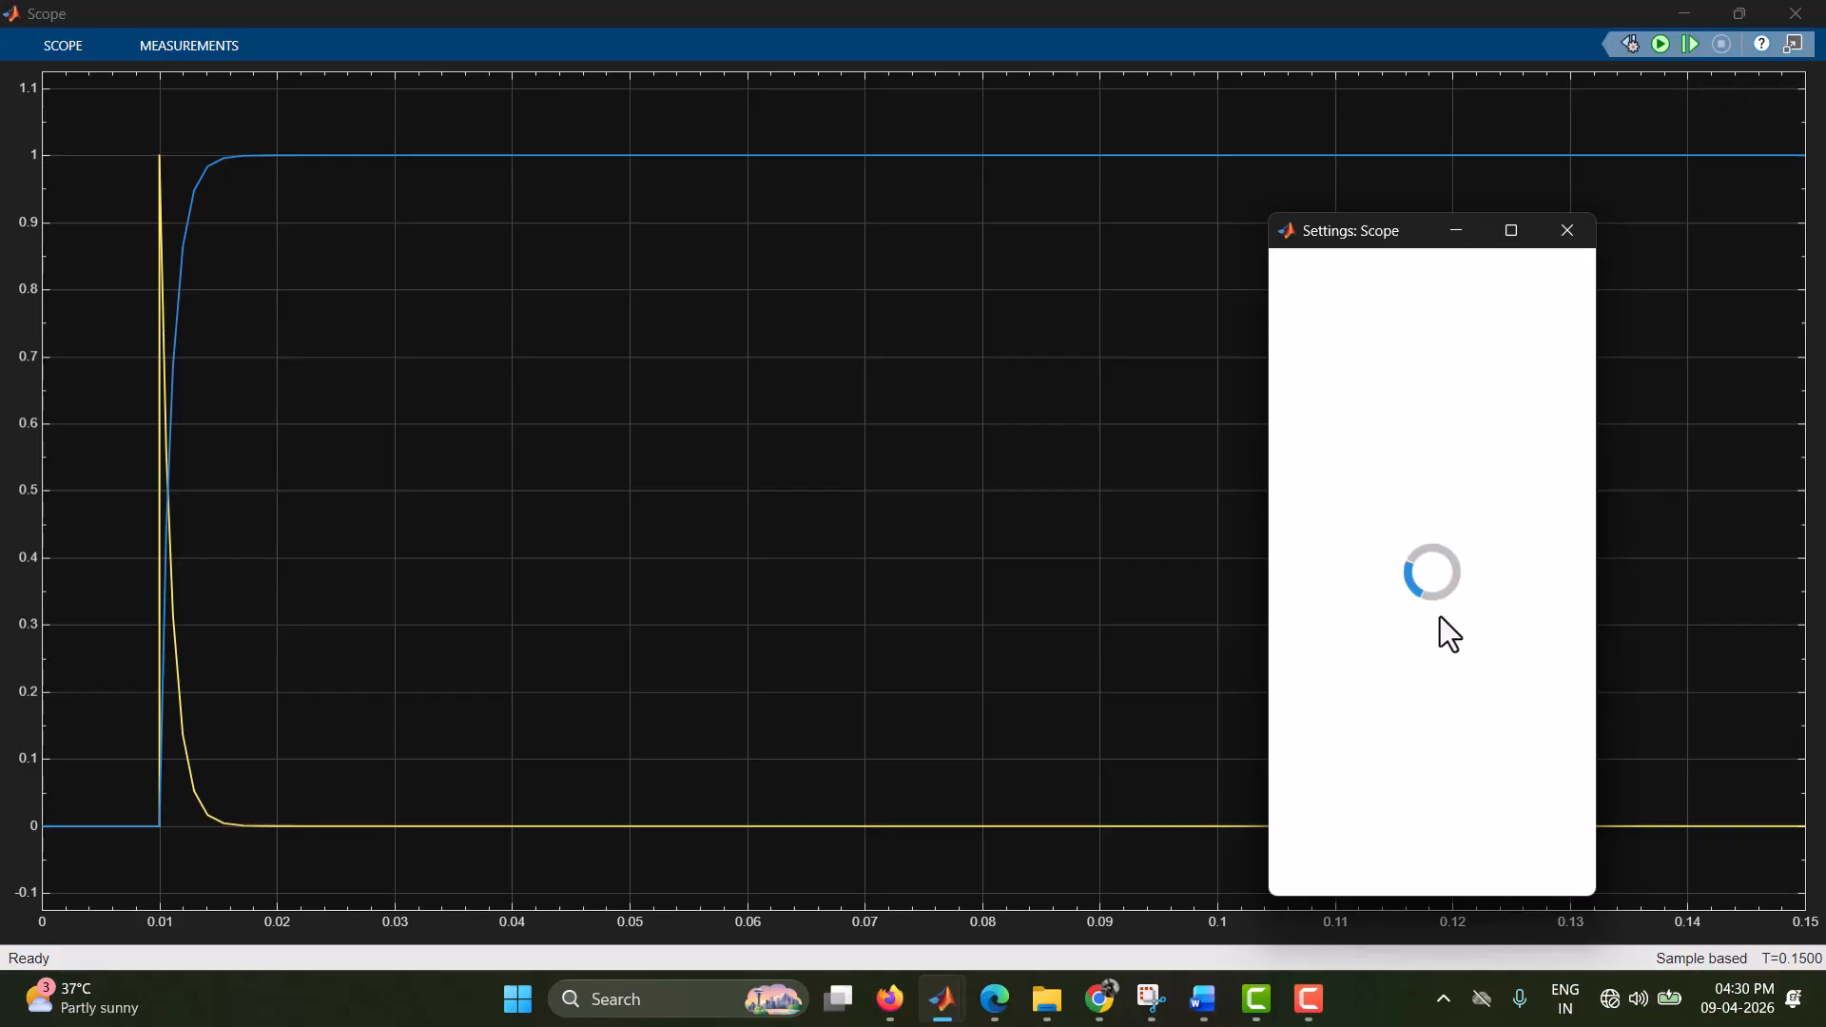
pyautogui.click(1295, 706)
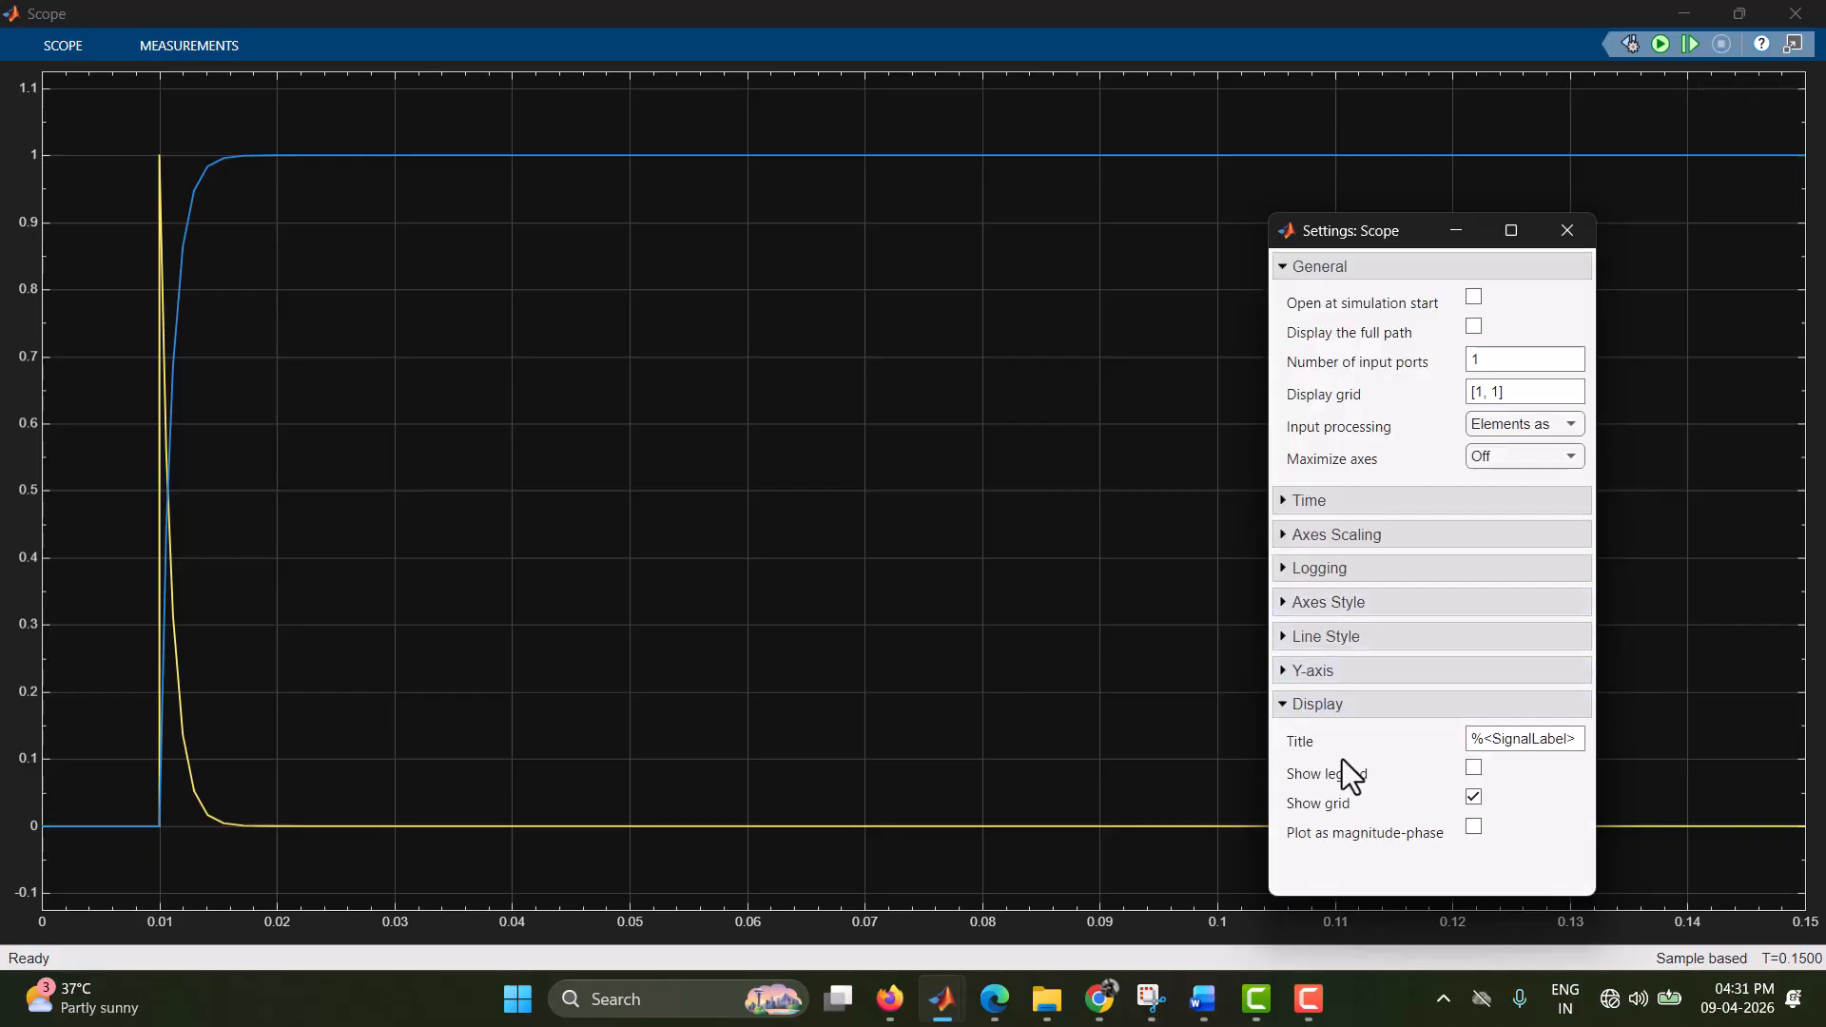
pyautogui.doubleClick(1552, 739)
pyautogui.write('RC Response')
pyautogui.click(1389, 755)
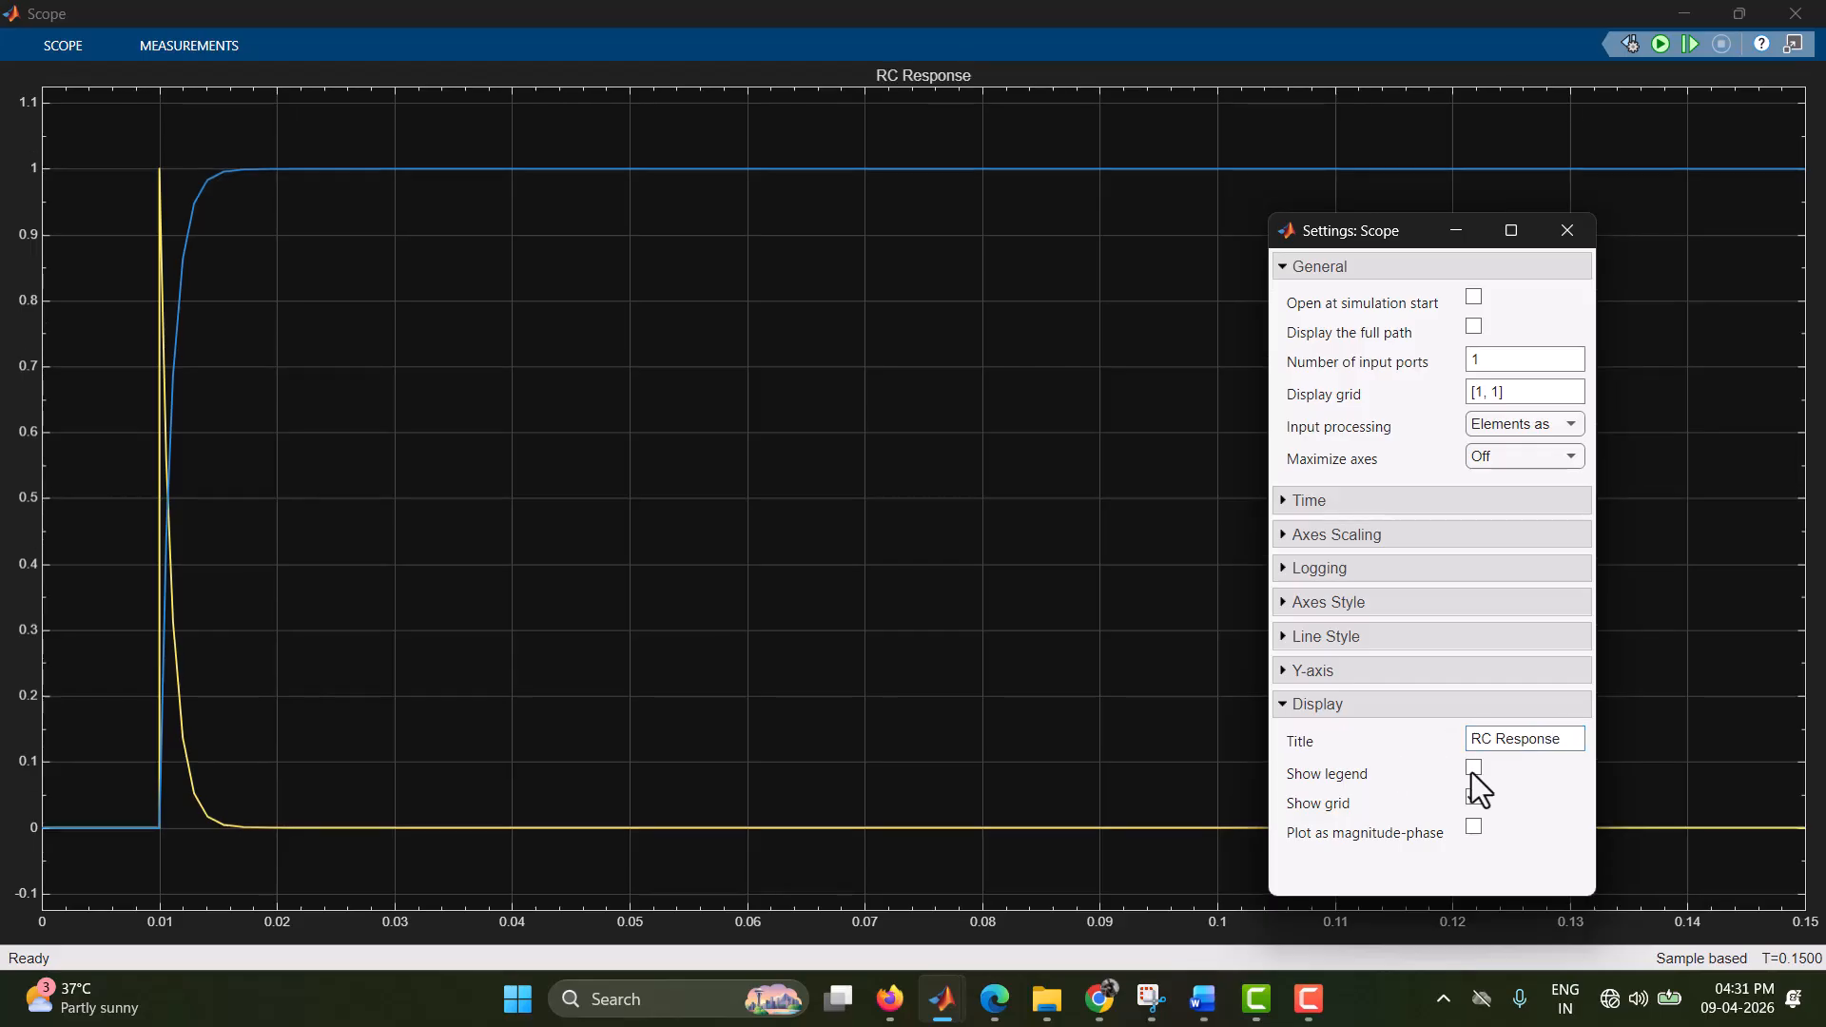
pyautogui.click(1474, 768)
pyautogui.click(1475, 799)
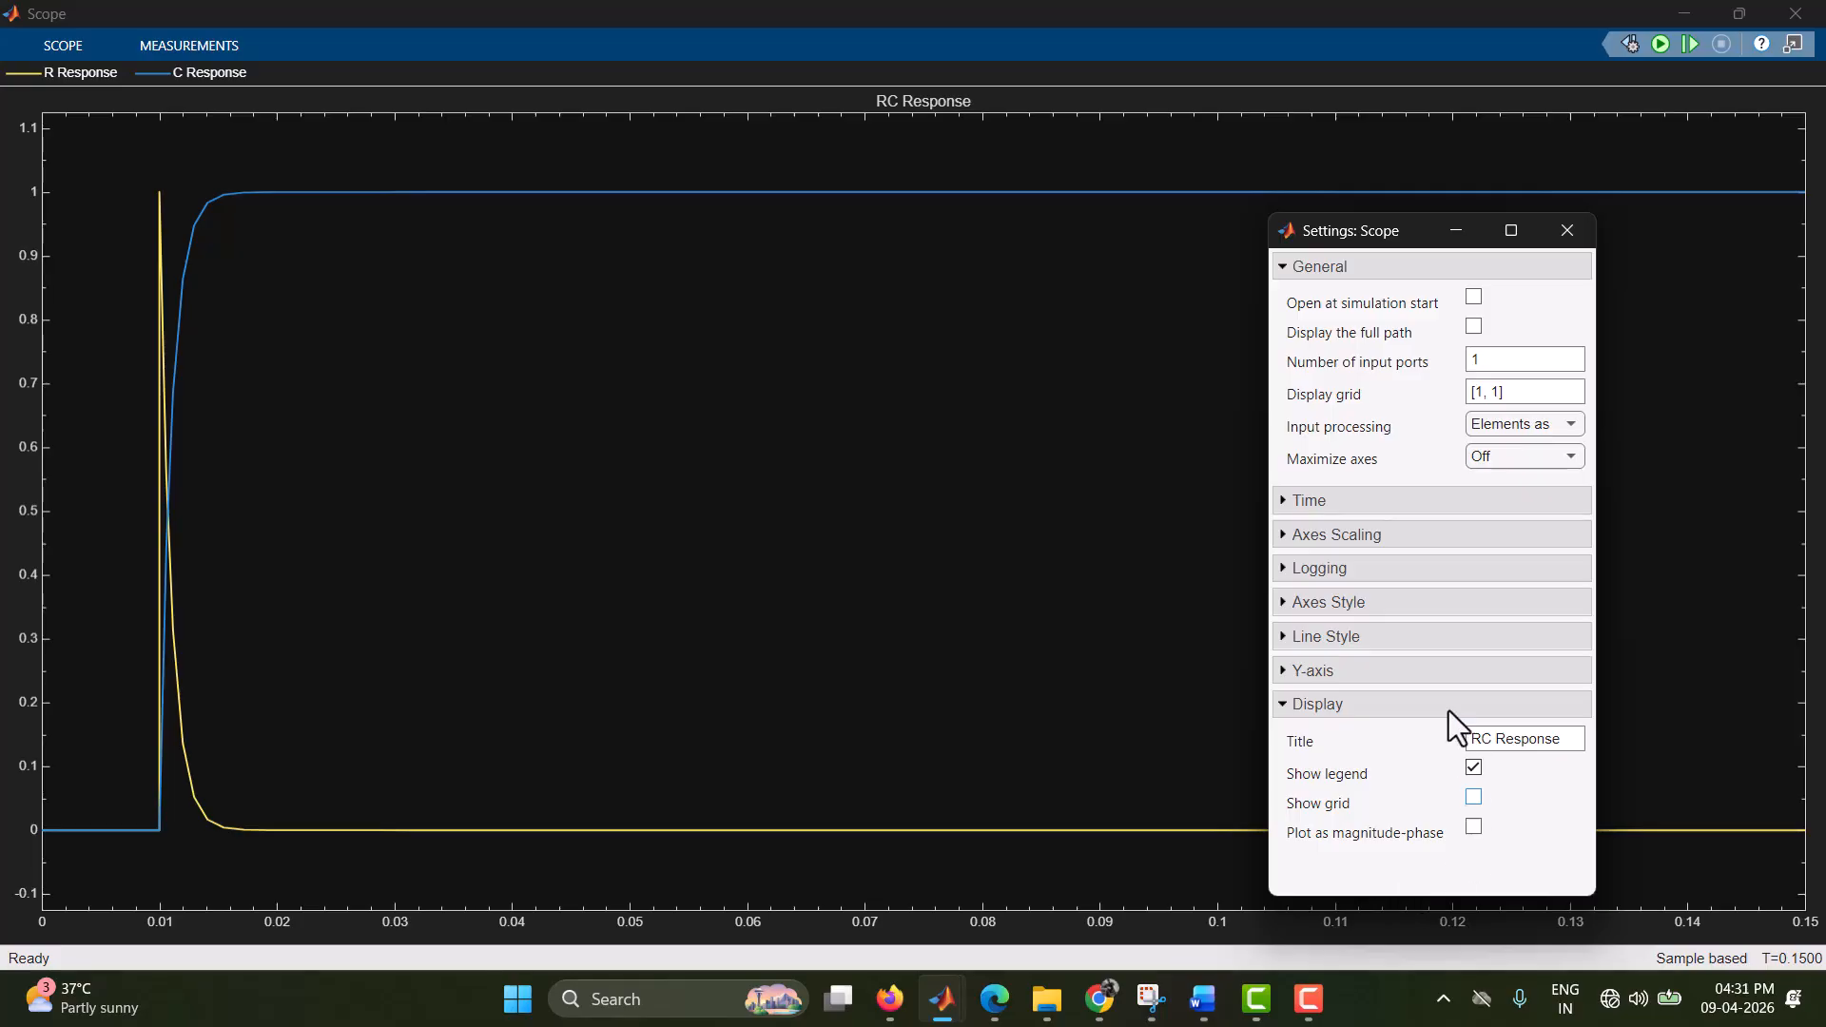
# - Set the Scope's axes background to white, its axes and grid colour to black, and the scope background to very light grey
pyautogui.click(1290, 605)
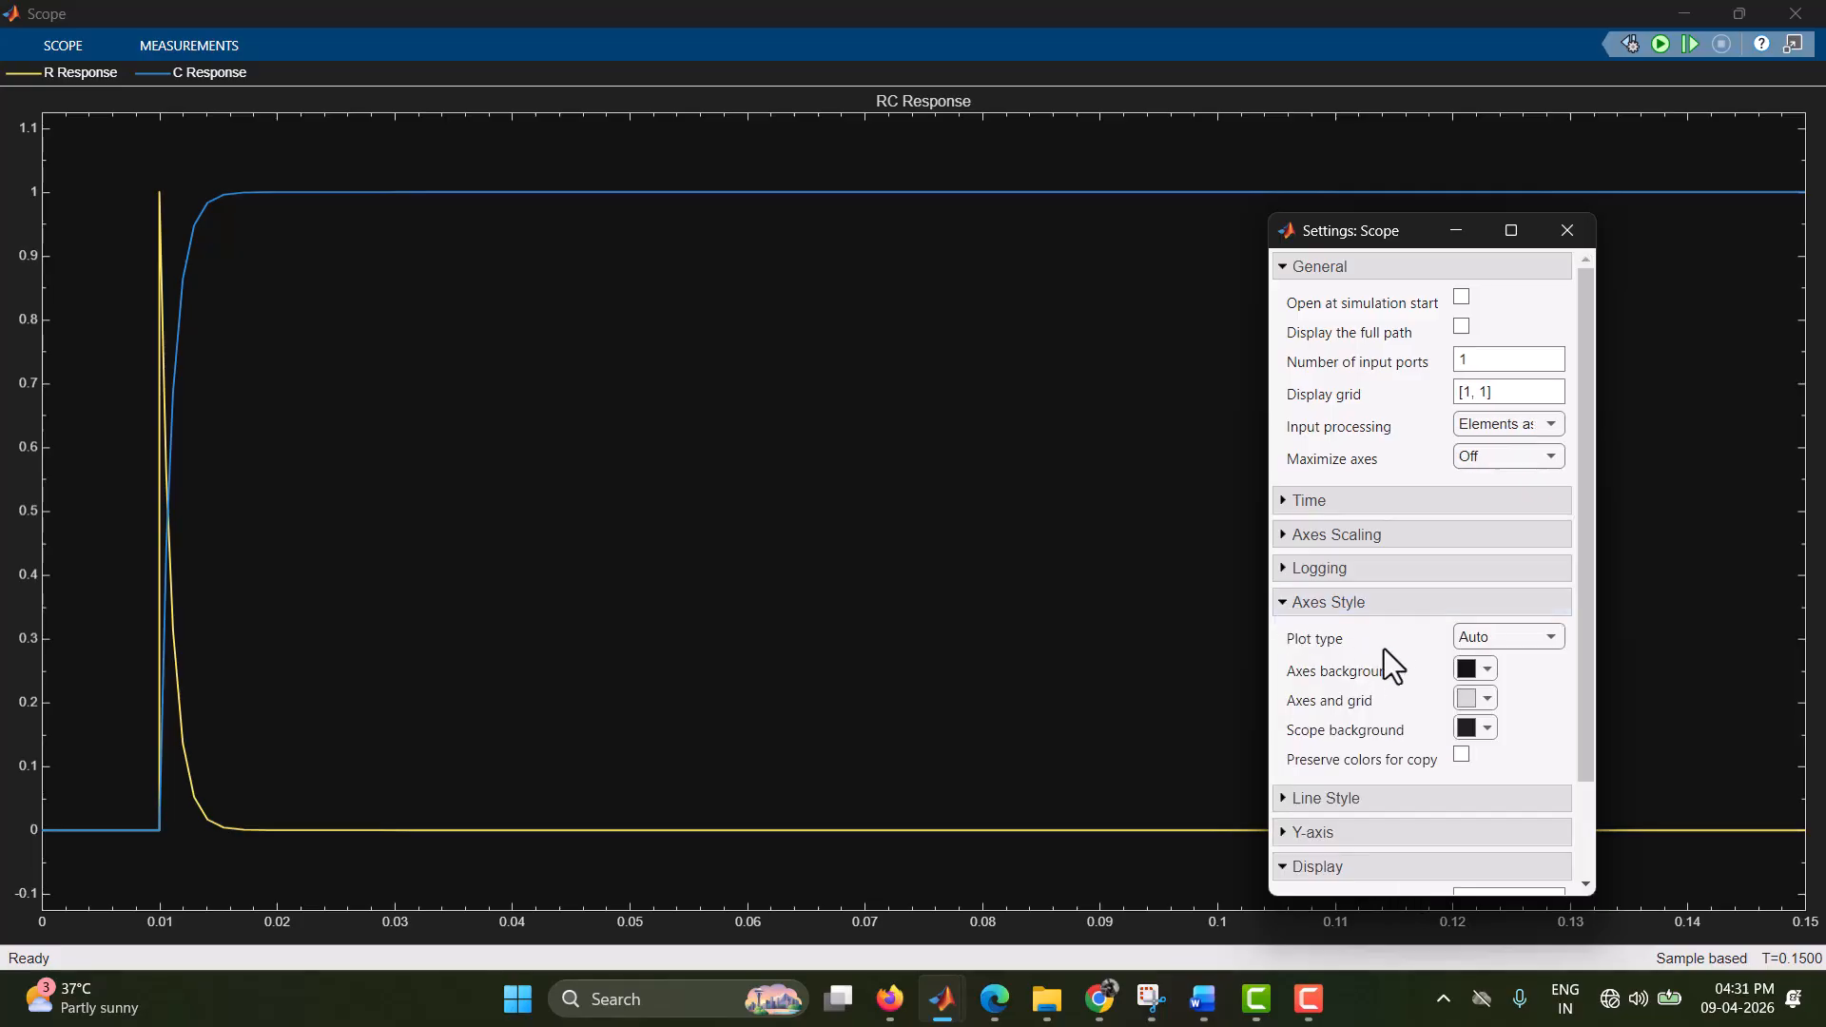
pyautogui.click(1504, 631)
pyautogui.click(1503, 636)
pyautogui.click(1489, 669)
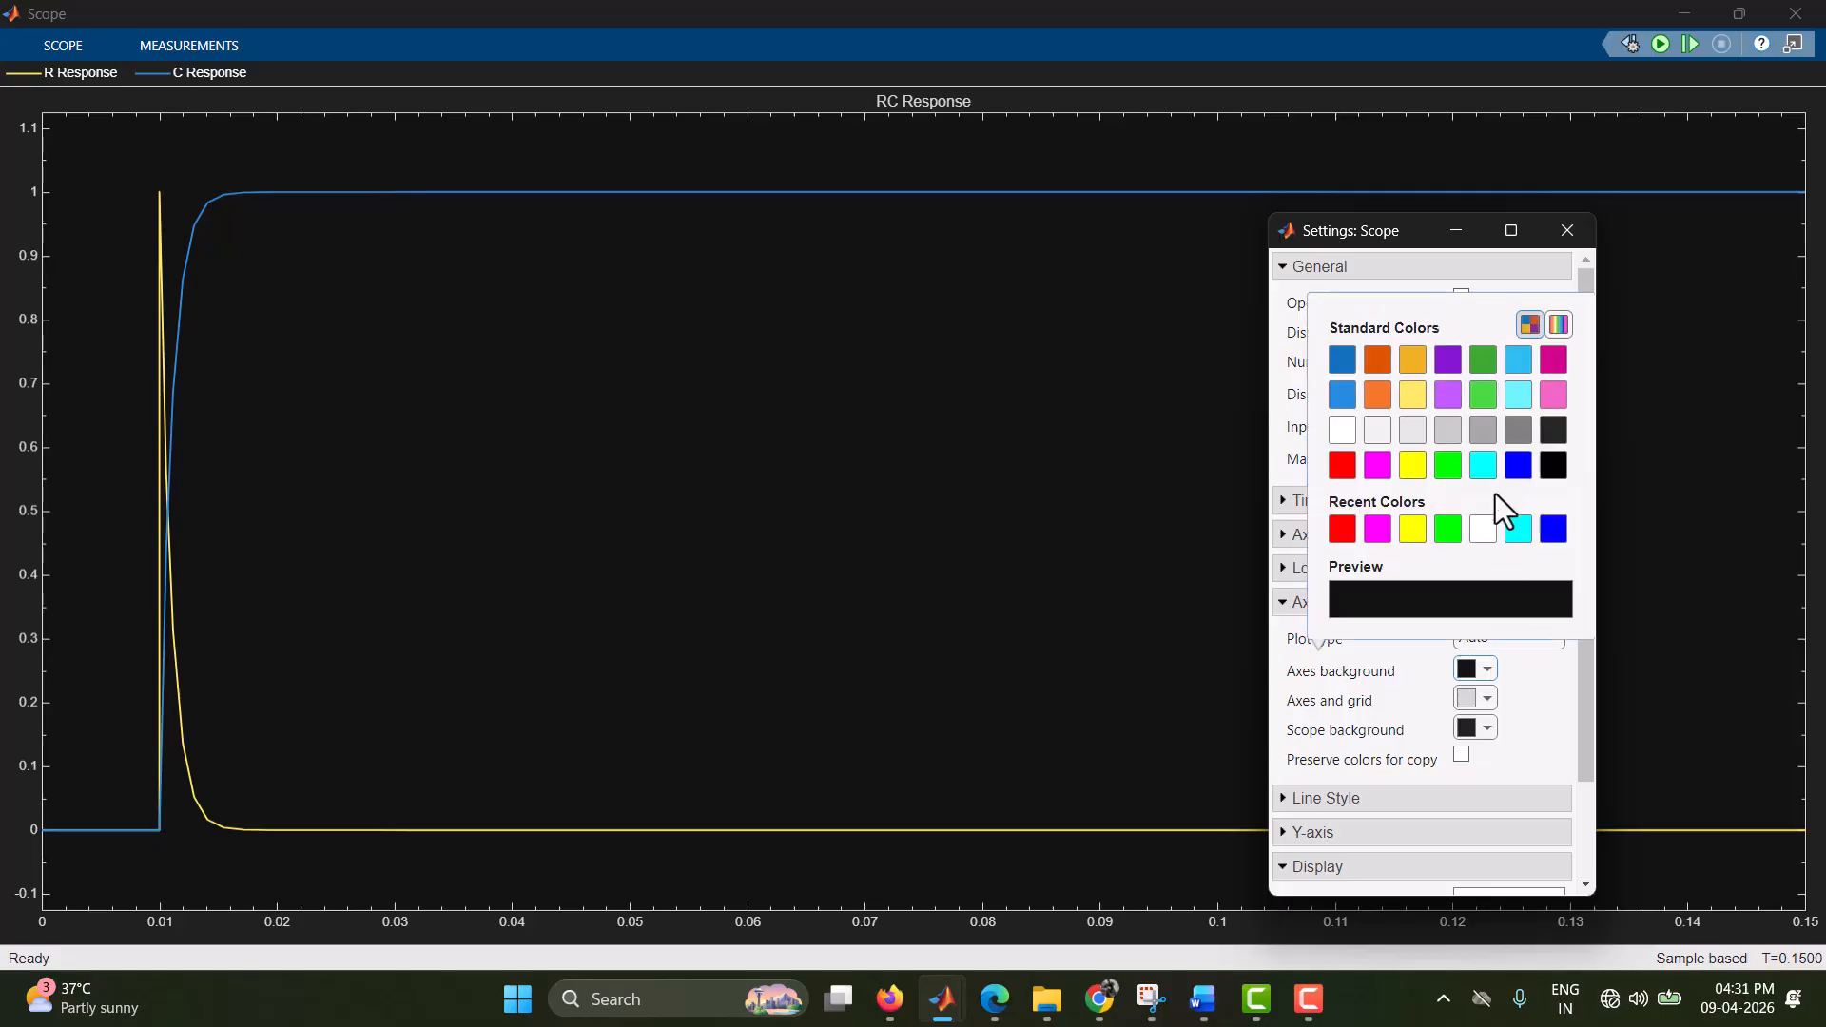
pyautogui.click(1484, 529)
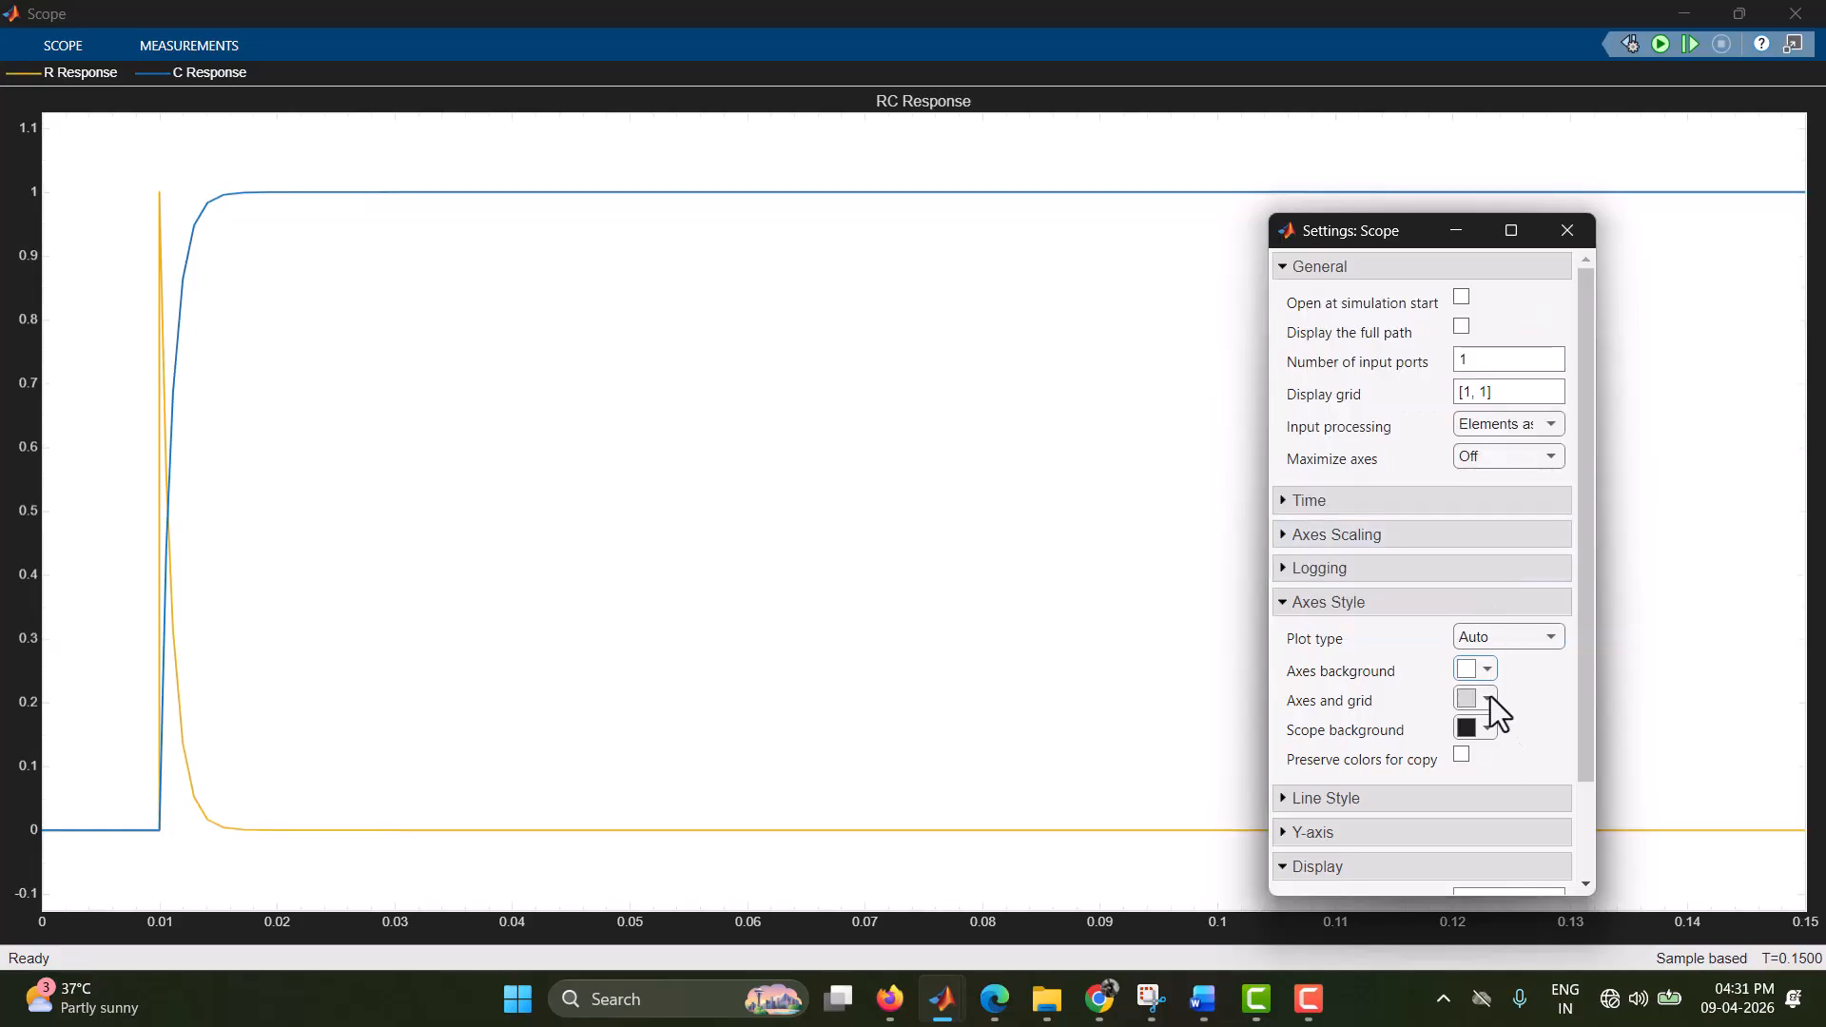
pyautogui.click(1489, 697)
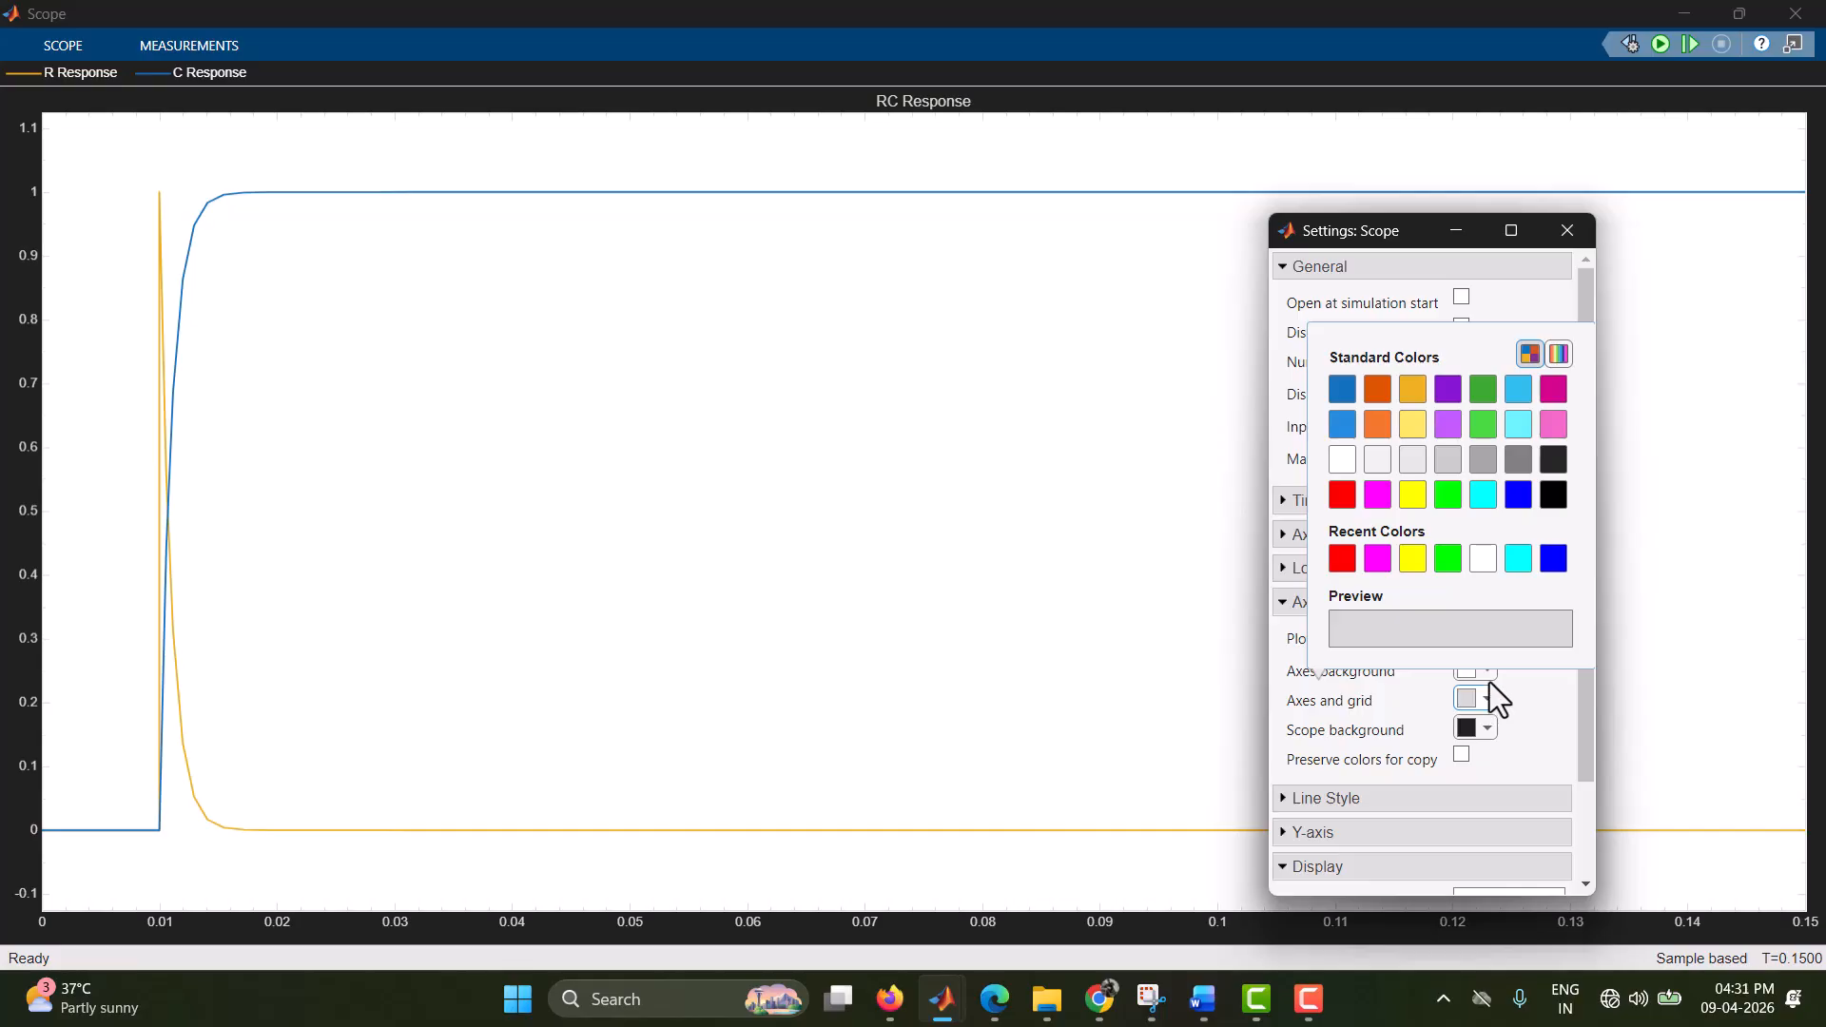
pyautogui.click(1554, 495)
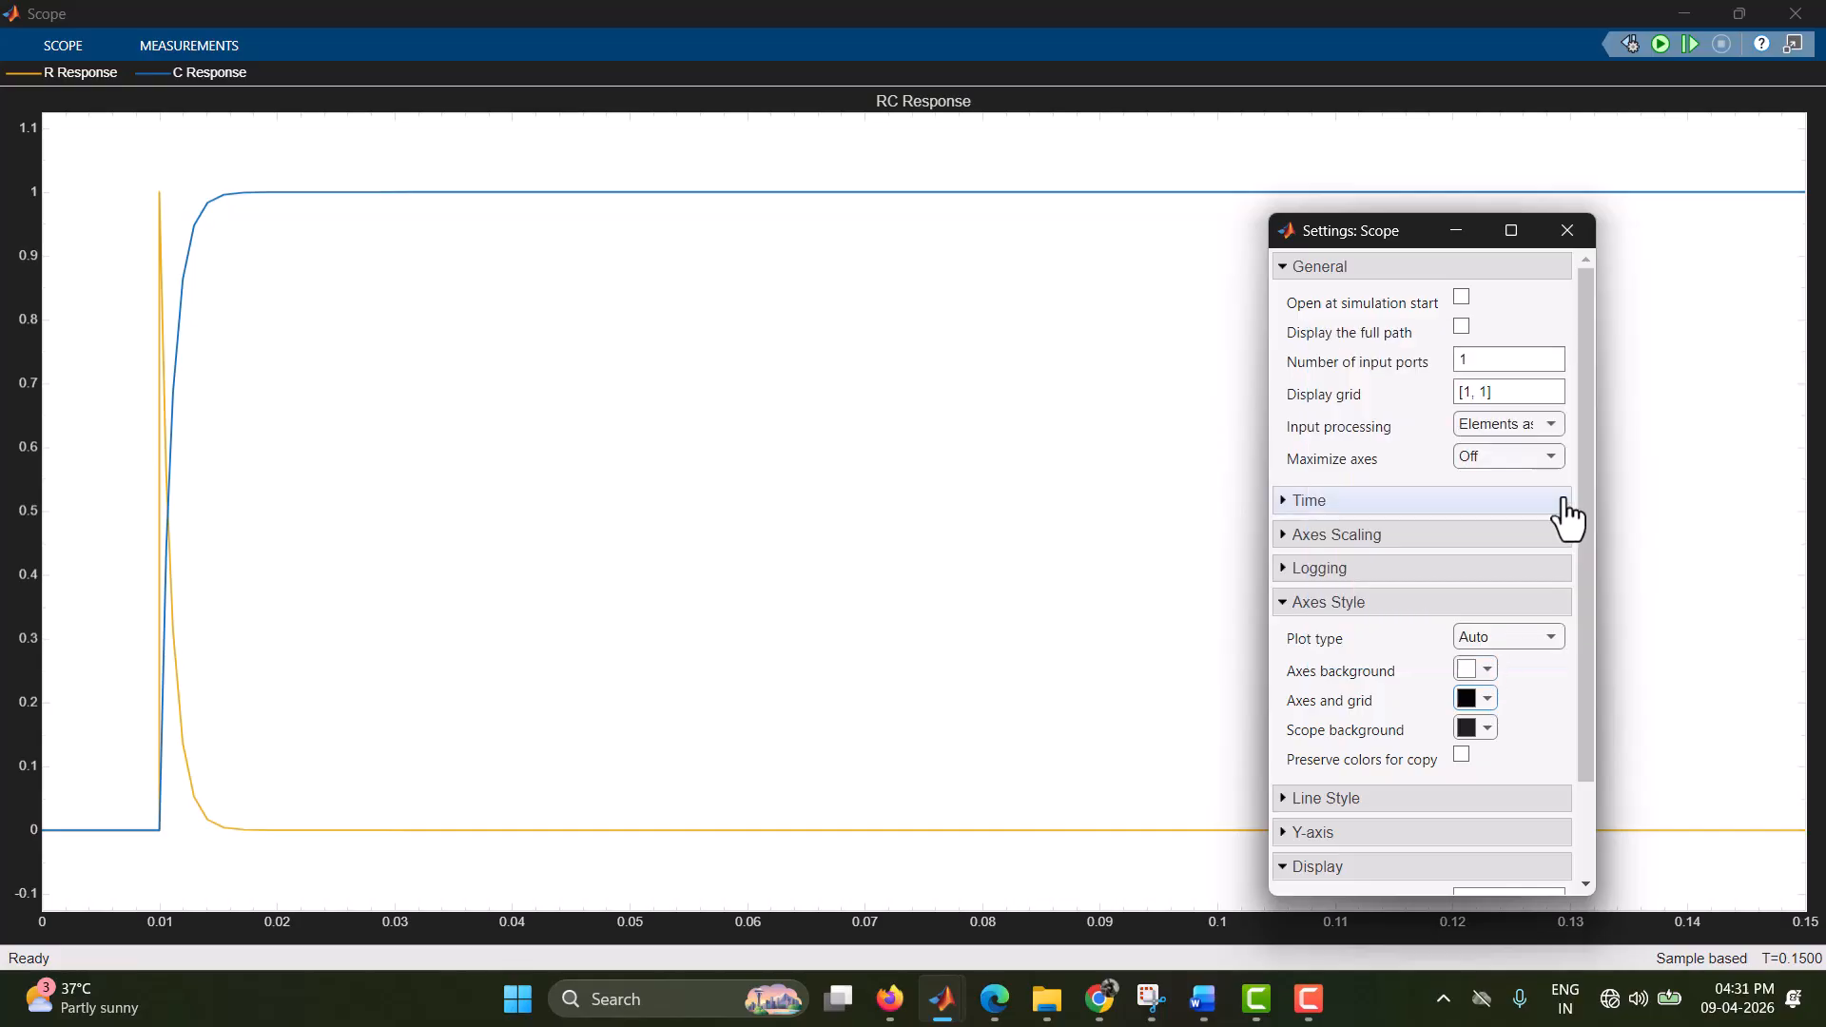
pyautogui.click(1489, 729)
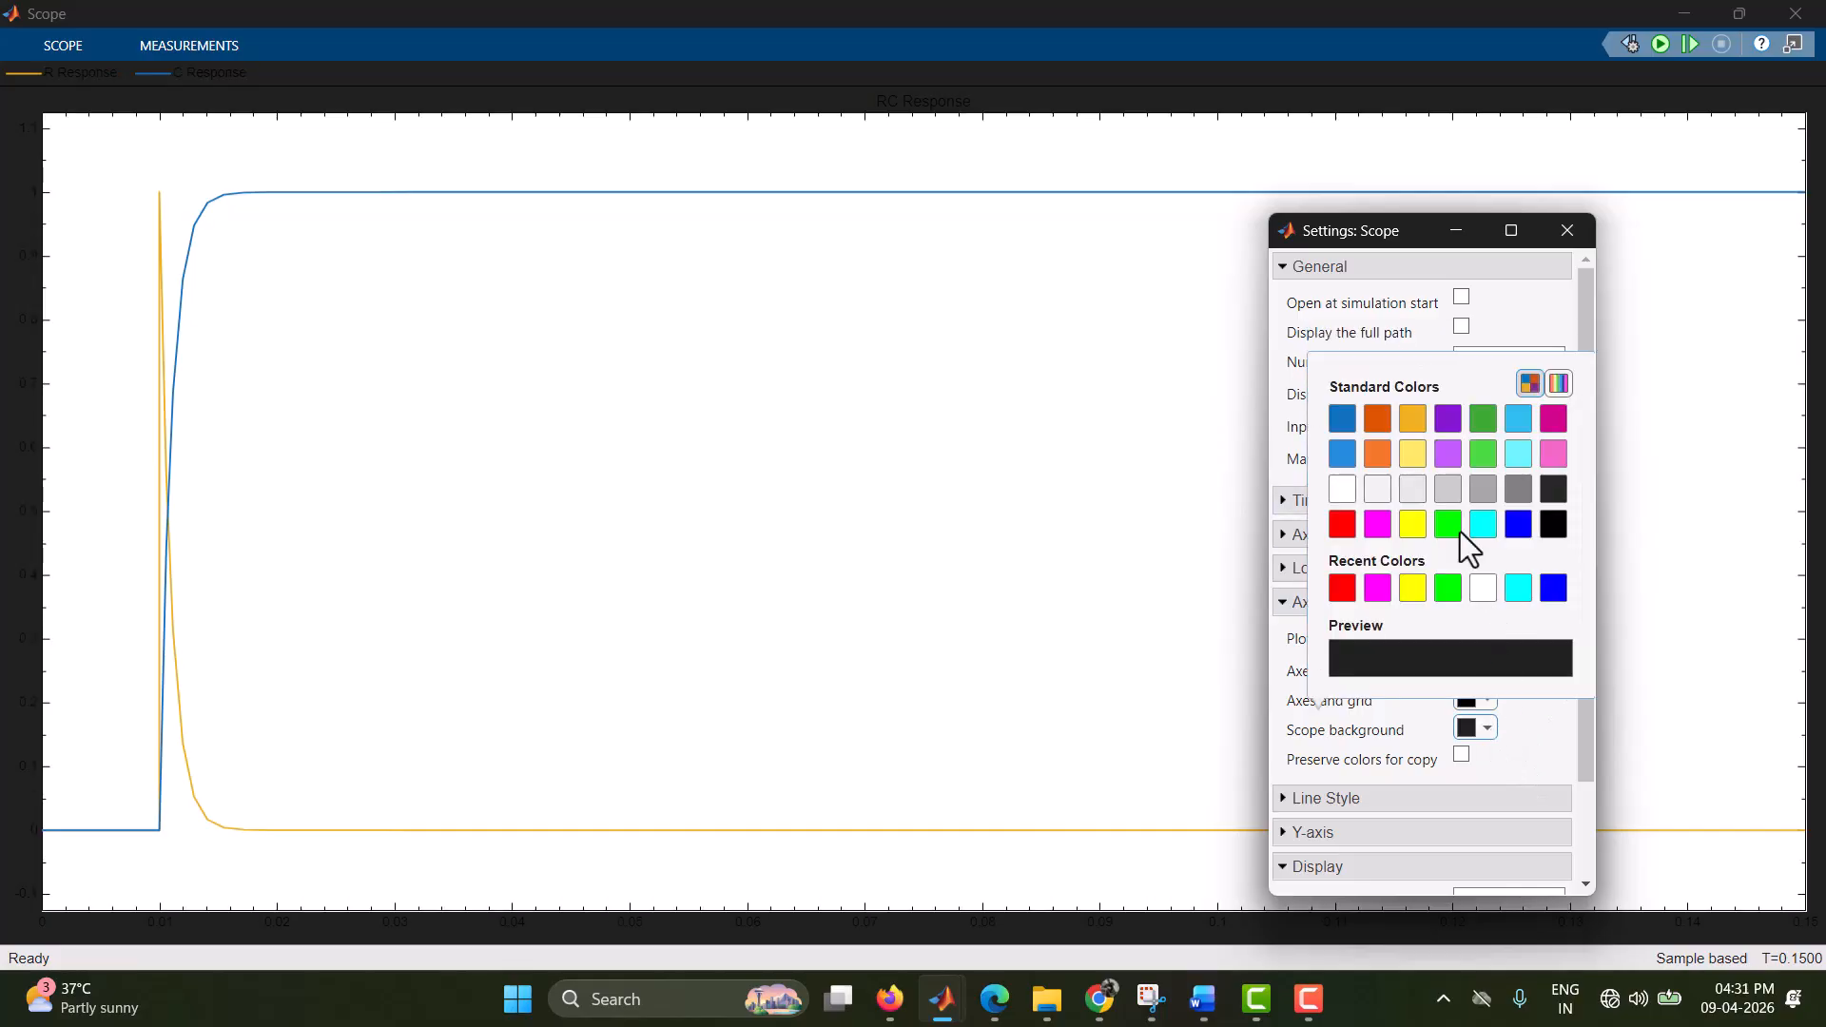
pyautogui.click(1391, 491)
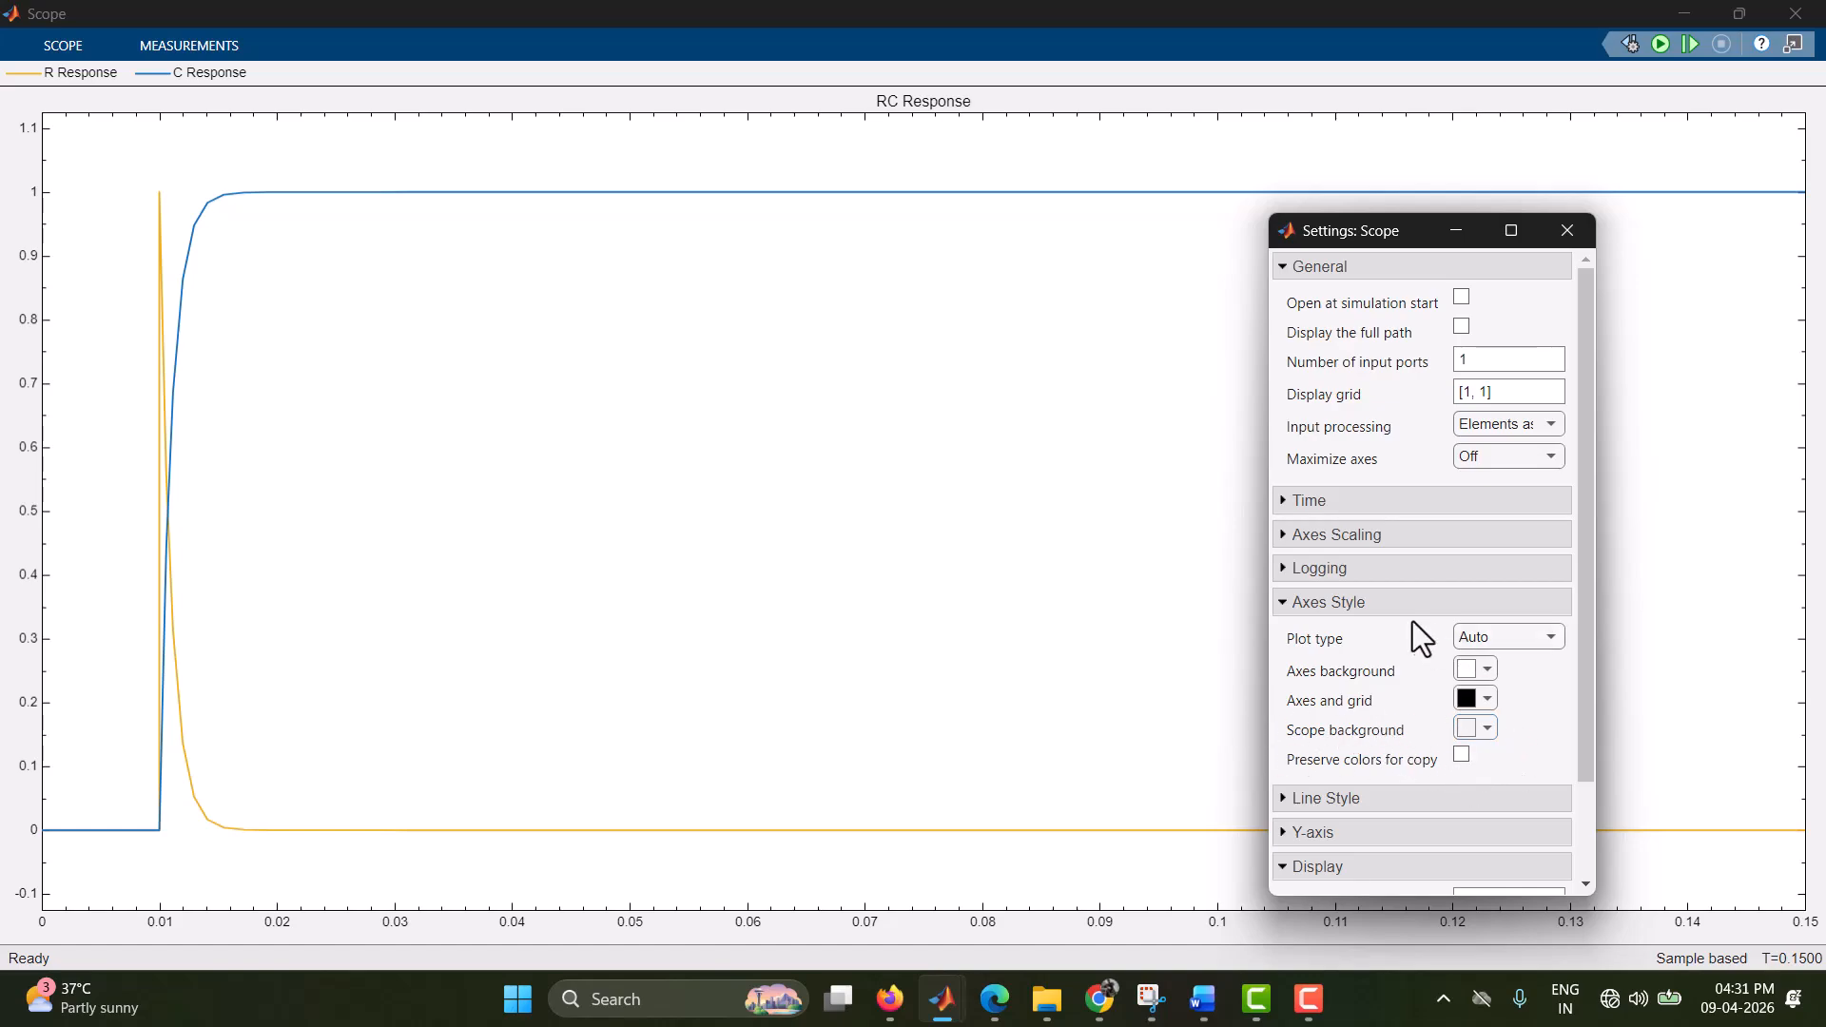
# - Style the R Response line as a solid black line with a width of 4
pyautogui.click(1290, 801)
pyautogui.scroll(-5, 1379, 761)
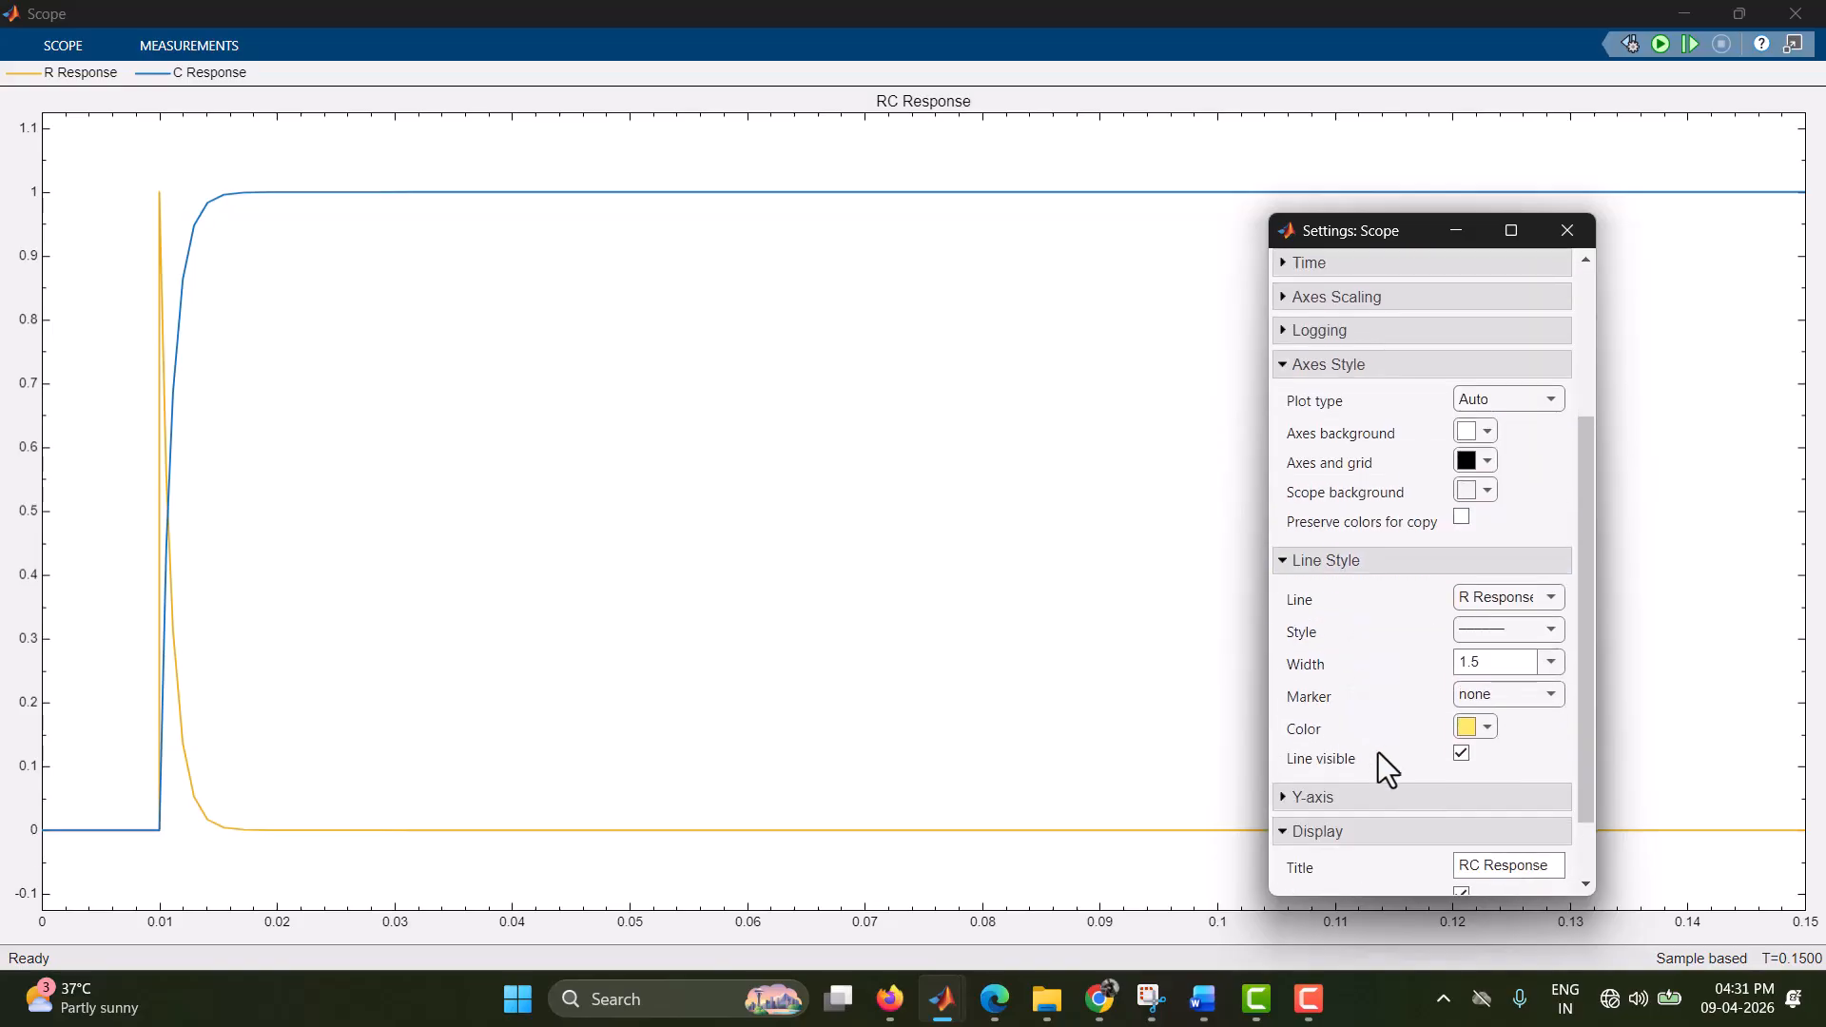
pyautogui.click(1548, 599)
pyautogui.click(1548, 600)
pyautogui.click(1556, 635)
pyautogui.click(1373, 647)
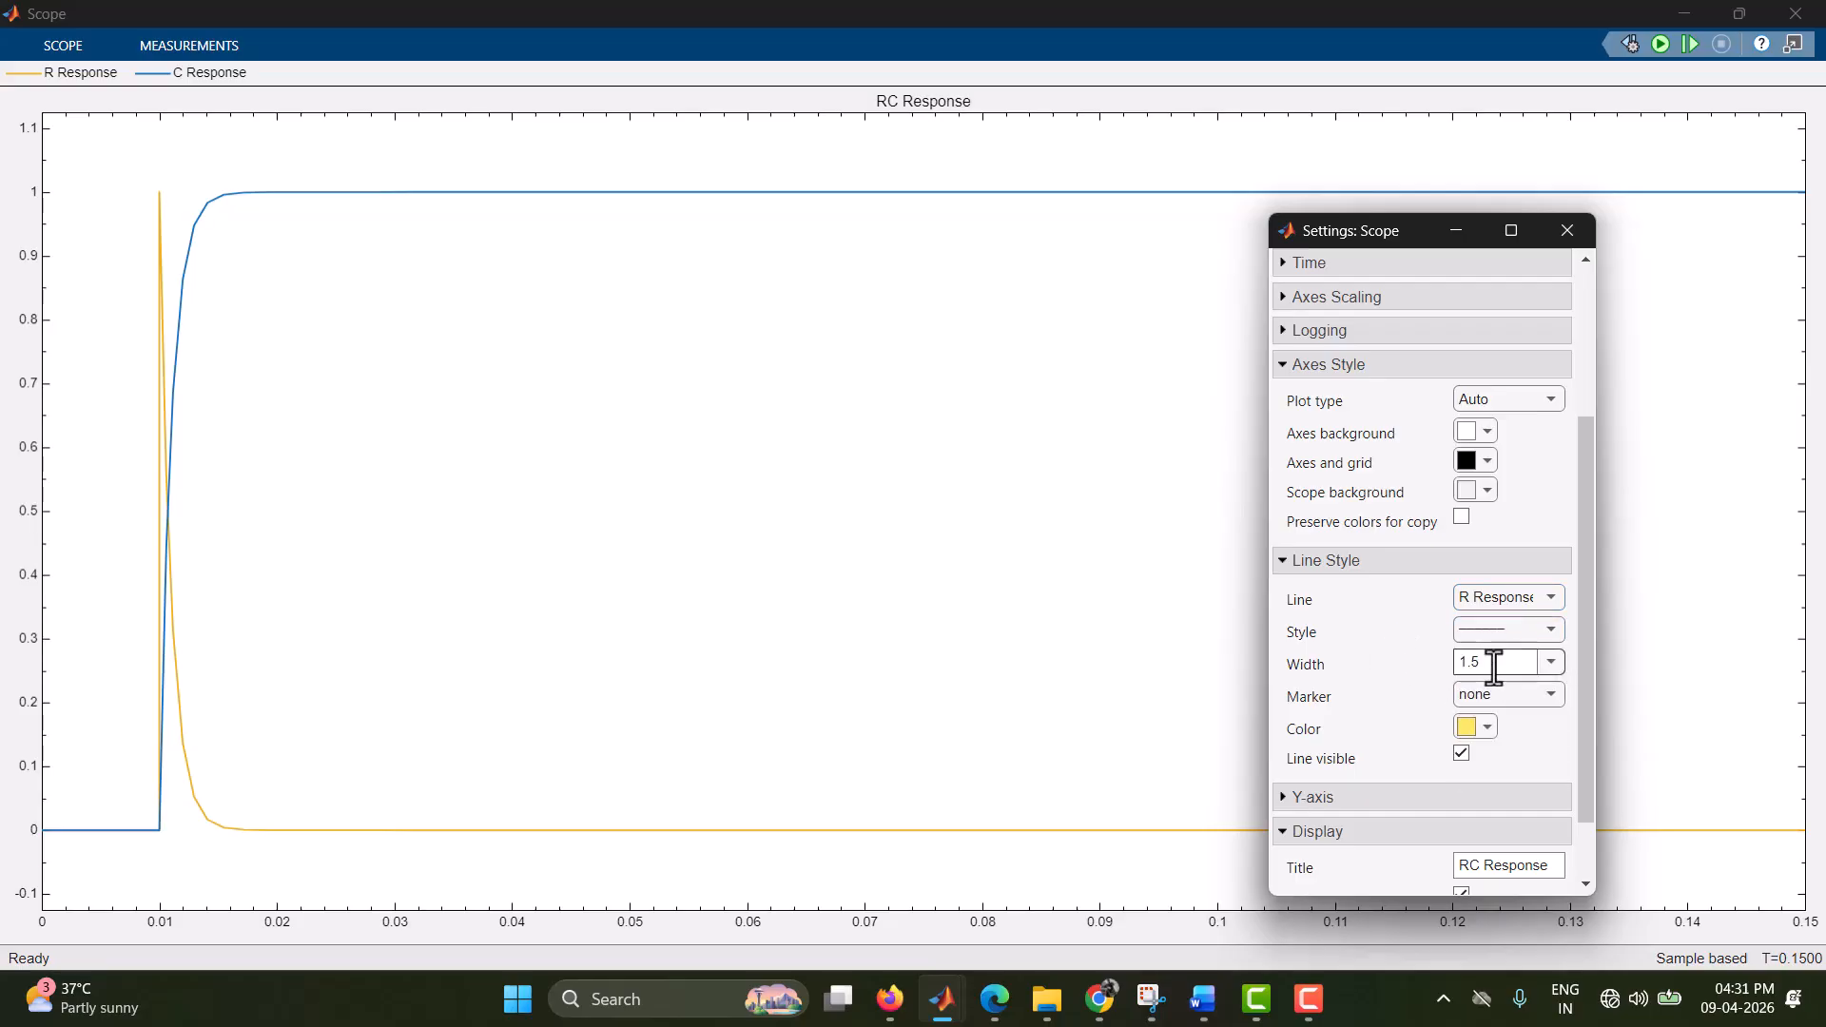
pyautogui.click(1552, 664)
pyautogui.click(1476, 436)
pyautogui.click(1488, 728)
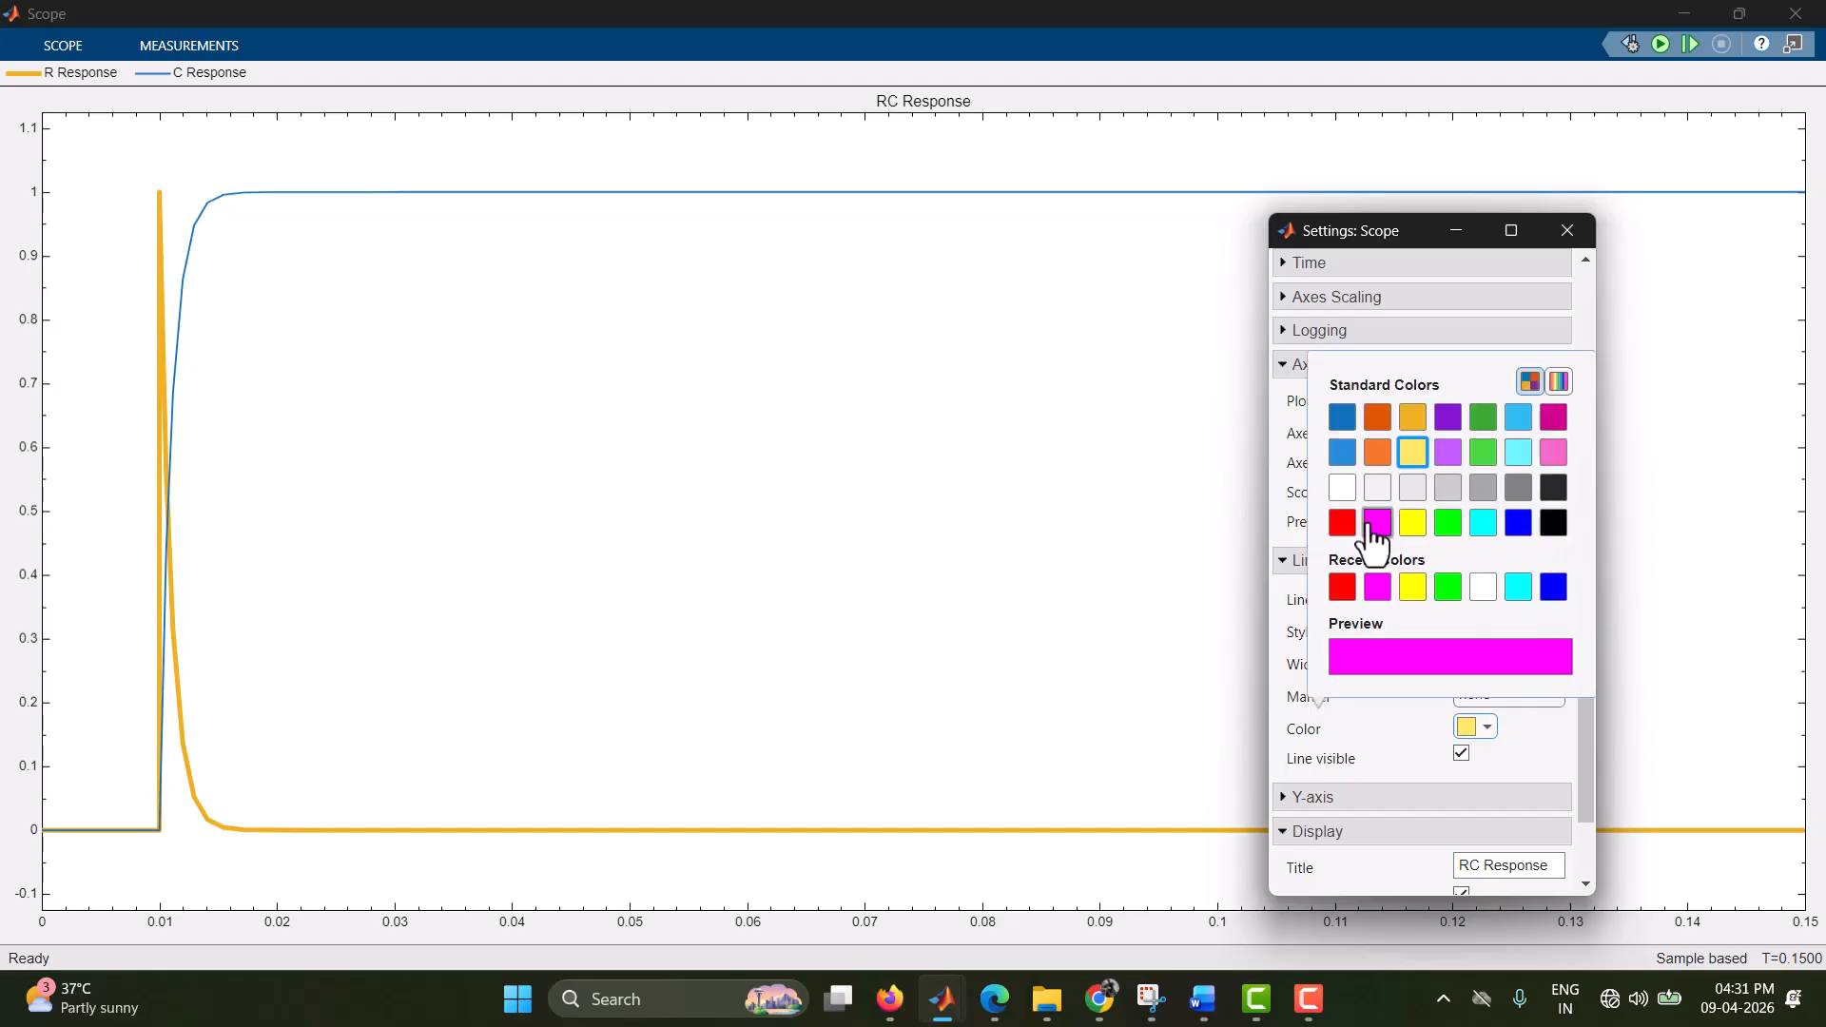
pyautogui.click(1553, 522)
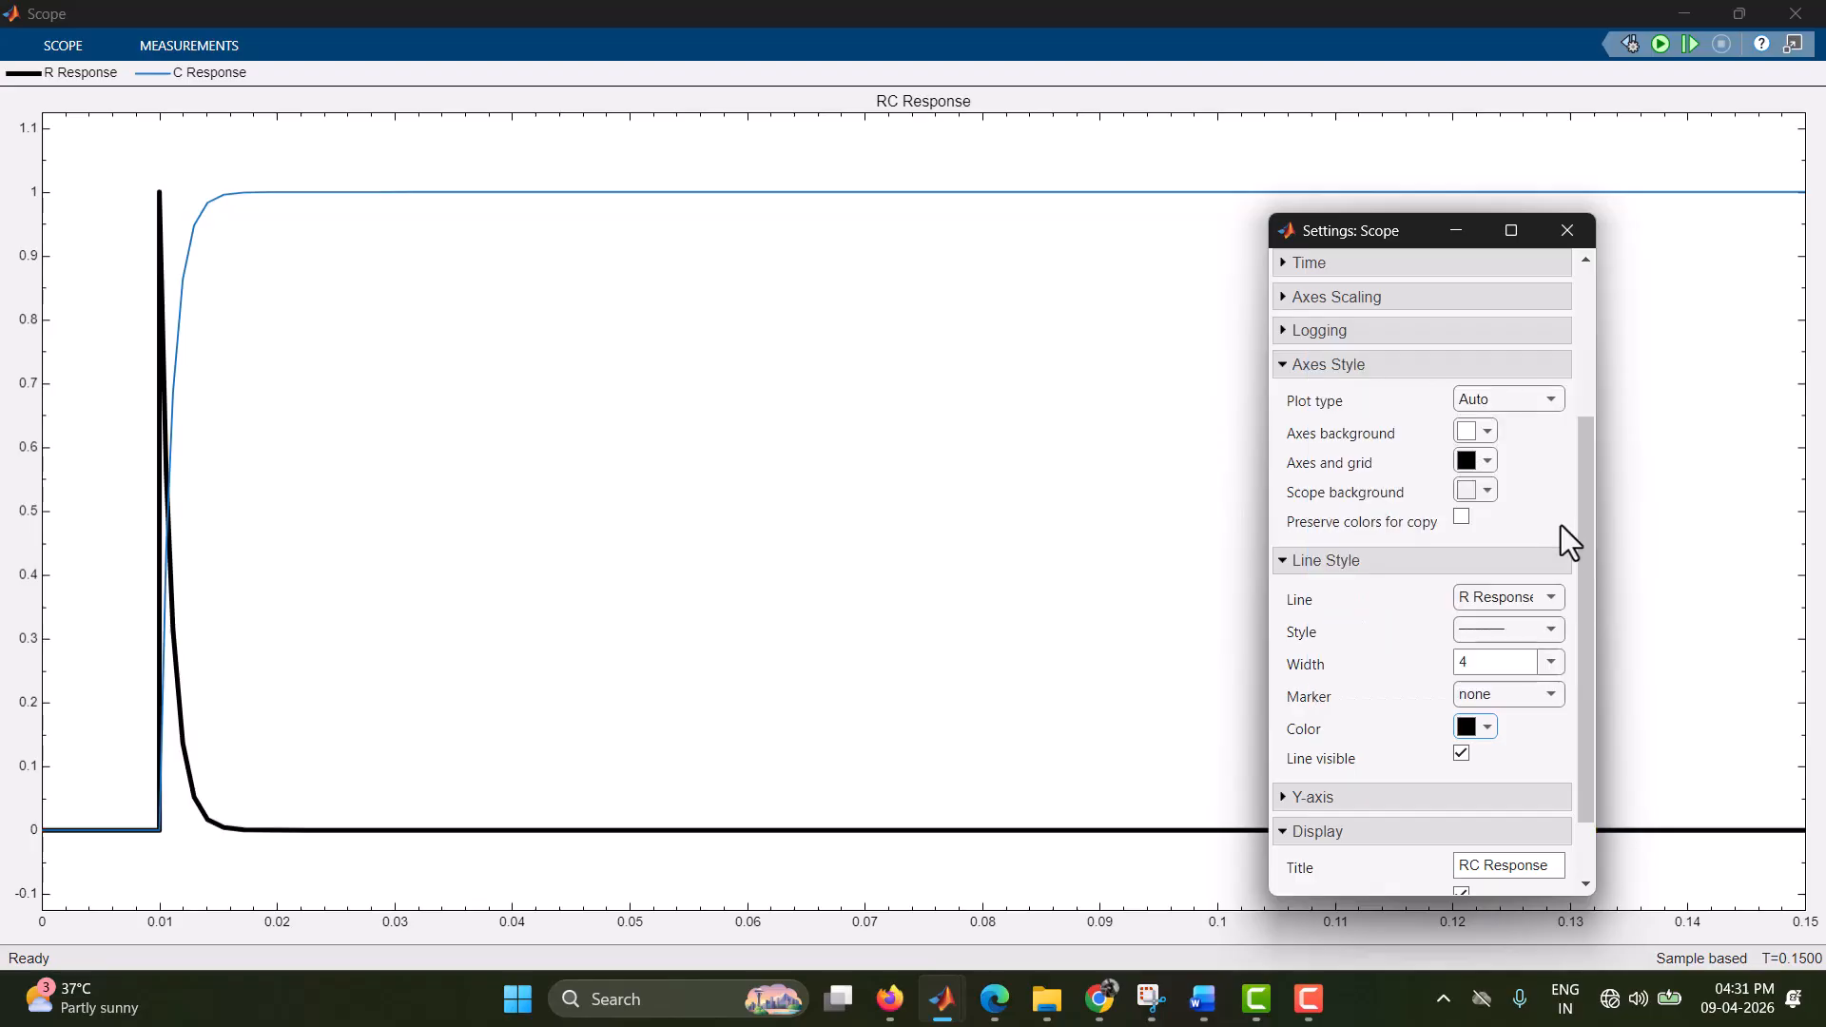
# - Style the C Response line as a visible magenta dash-dot line with a width of 4
pyautogui.click(1518, 597)
pyautogui.click(1504, 639)
pyautogui.click(1544, 627)
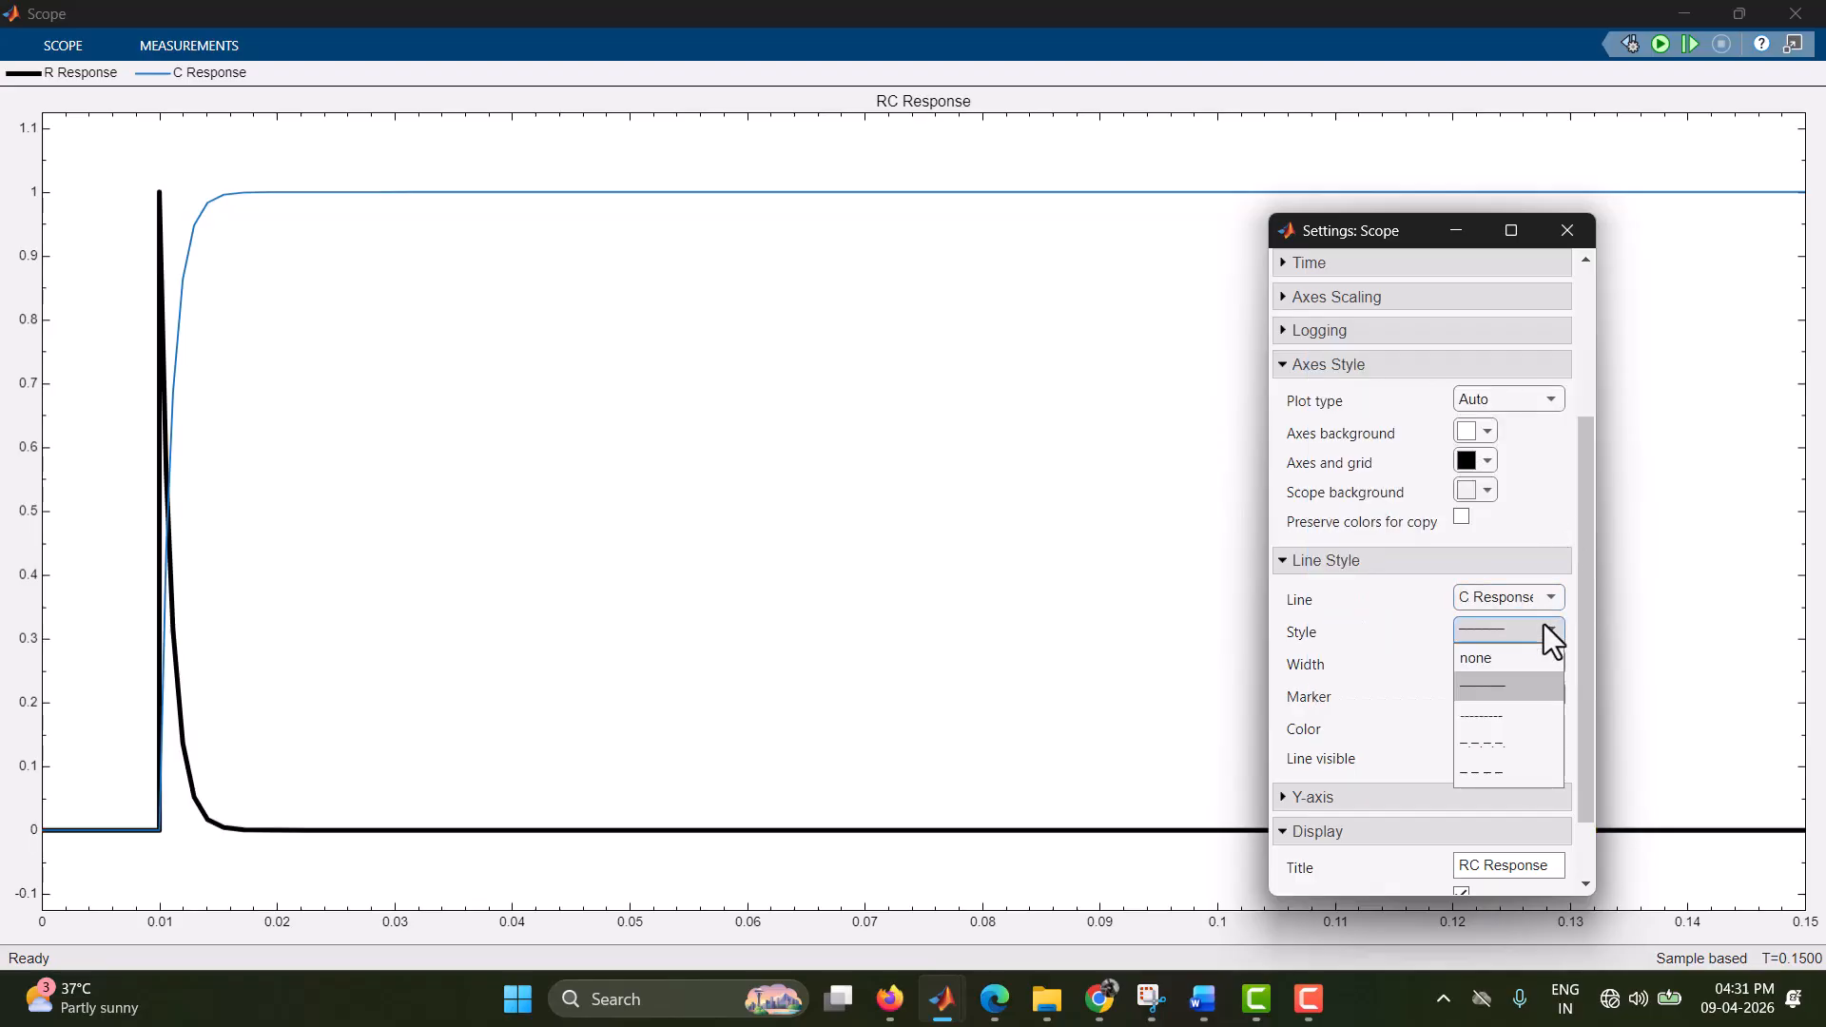
pyautogui.click(1504, 742)
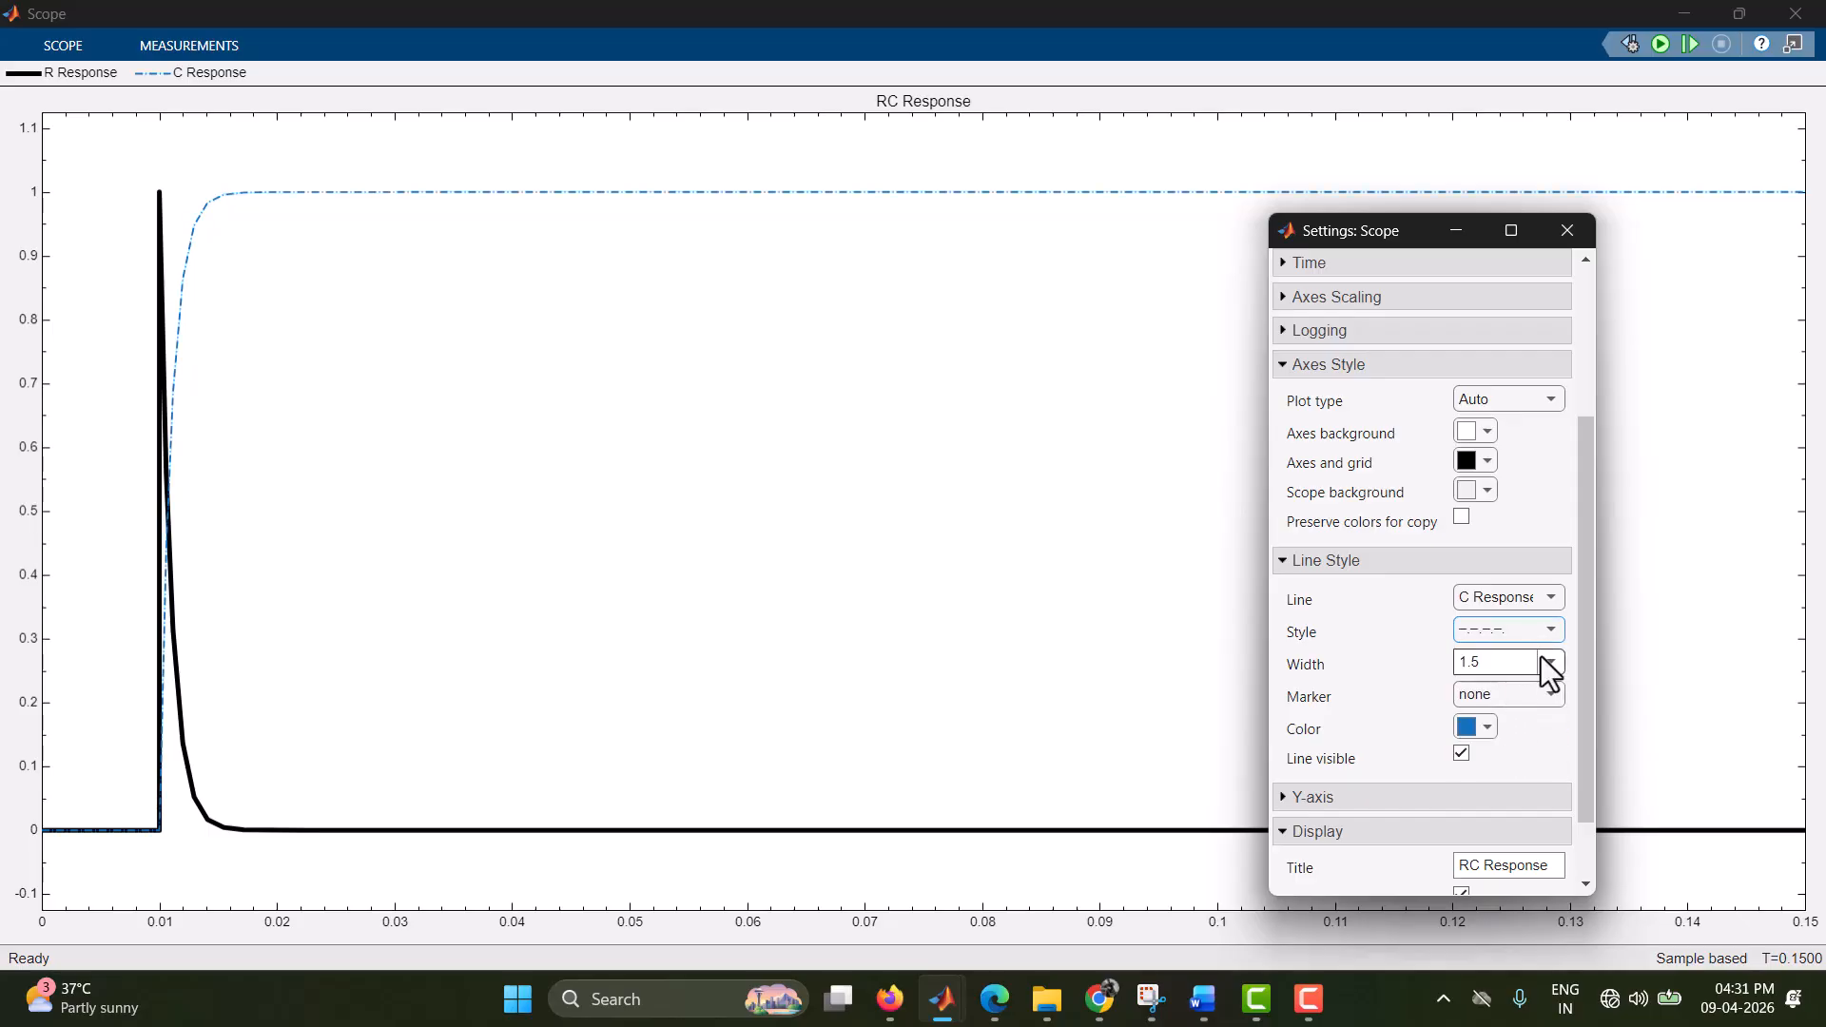
pyautogui.click(1543, 657)
pyautogui.click(1486, 447)
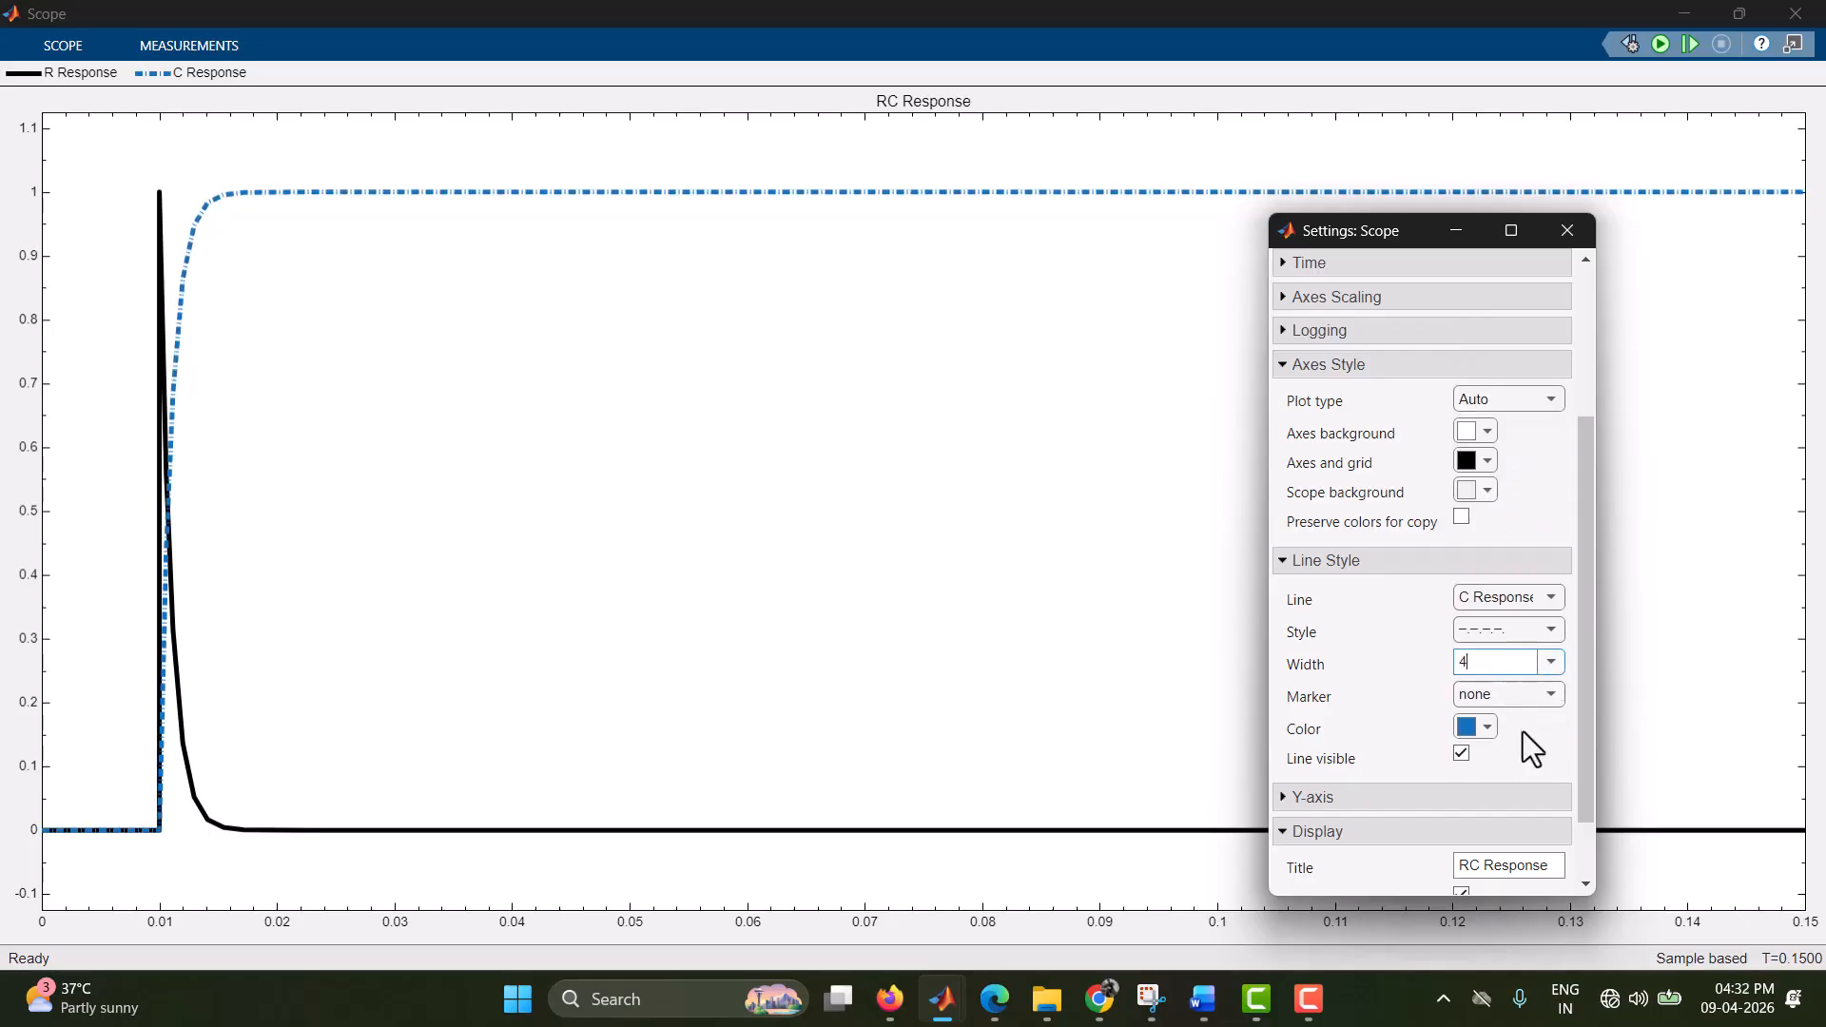
pyautogui.click(1481, 727)
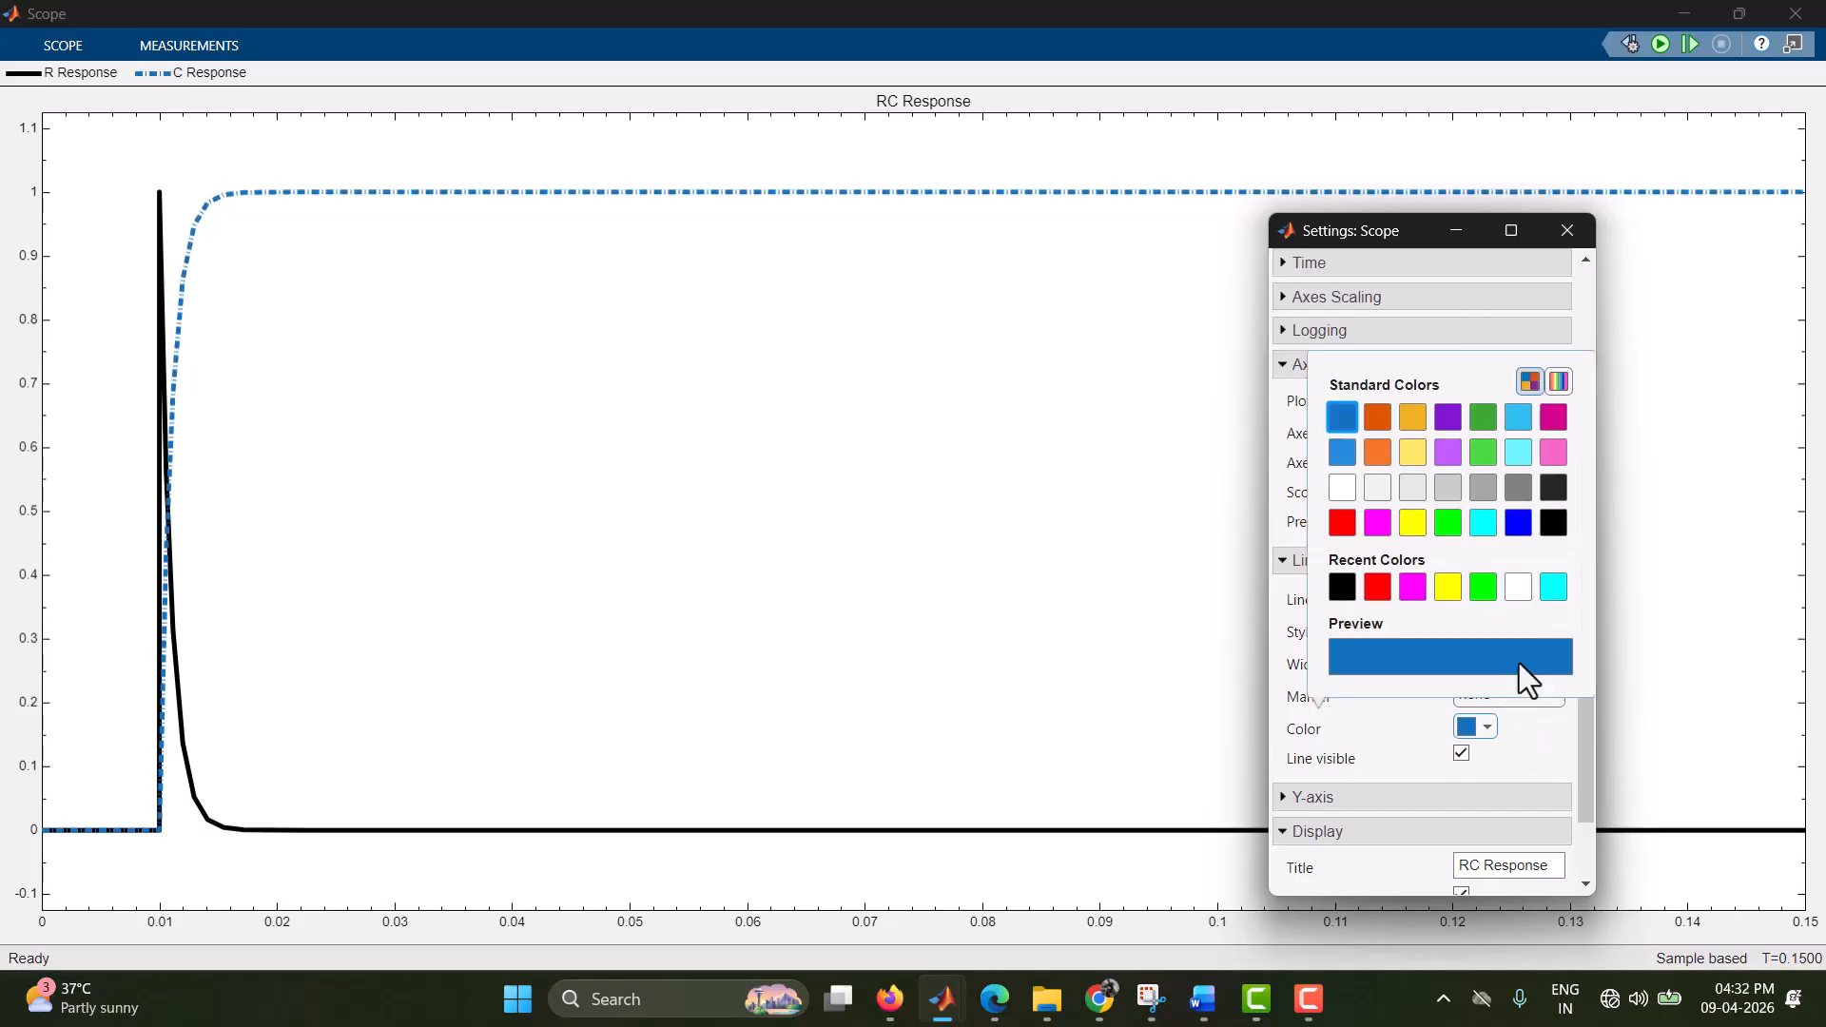
pyautogui.click(1390, 521)
pyautogui.click(1461, 754)
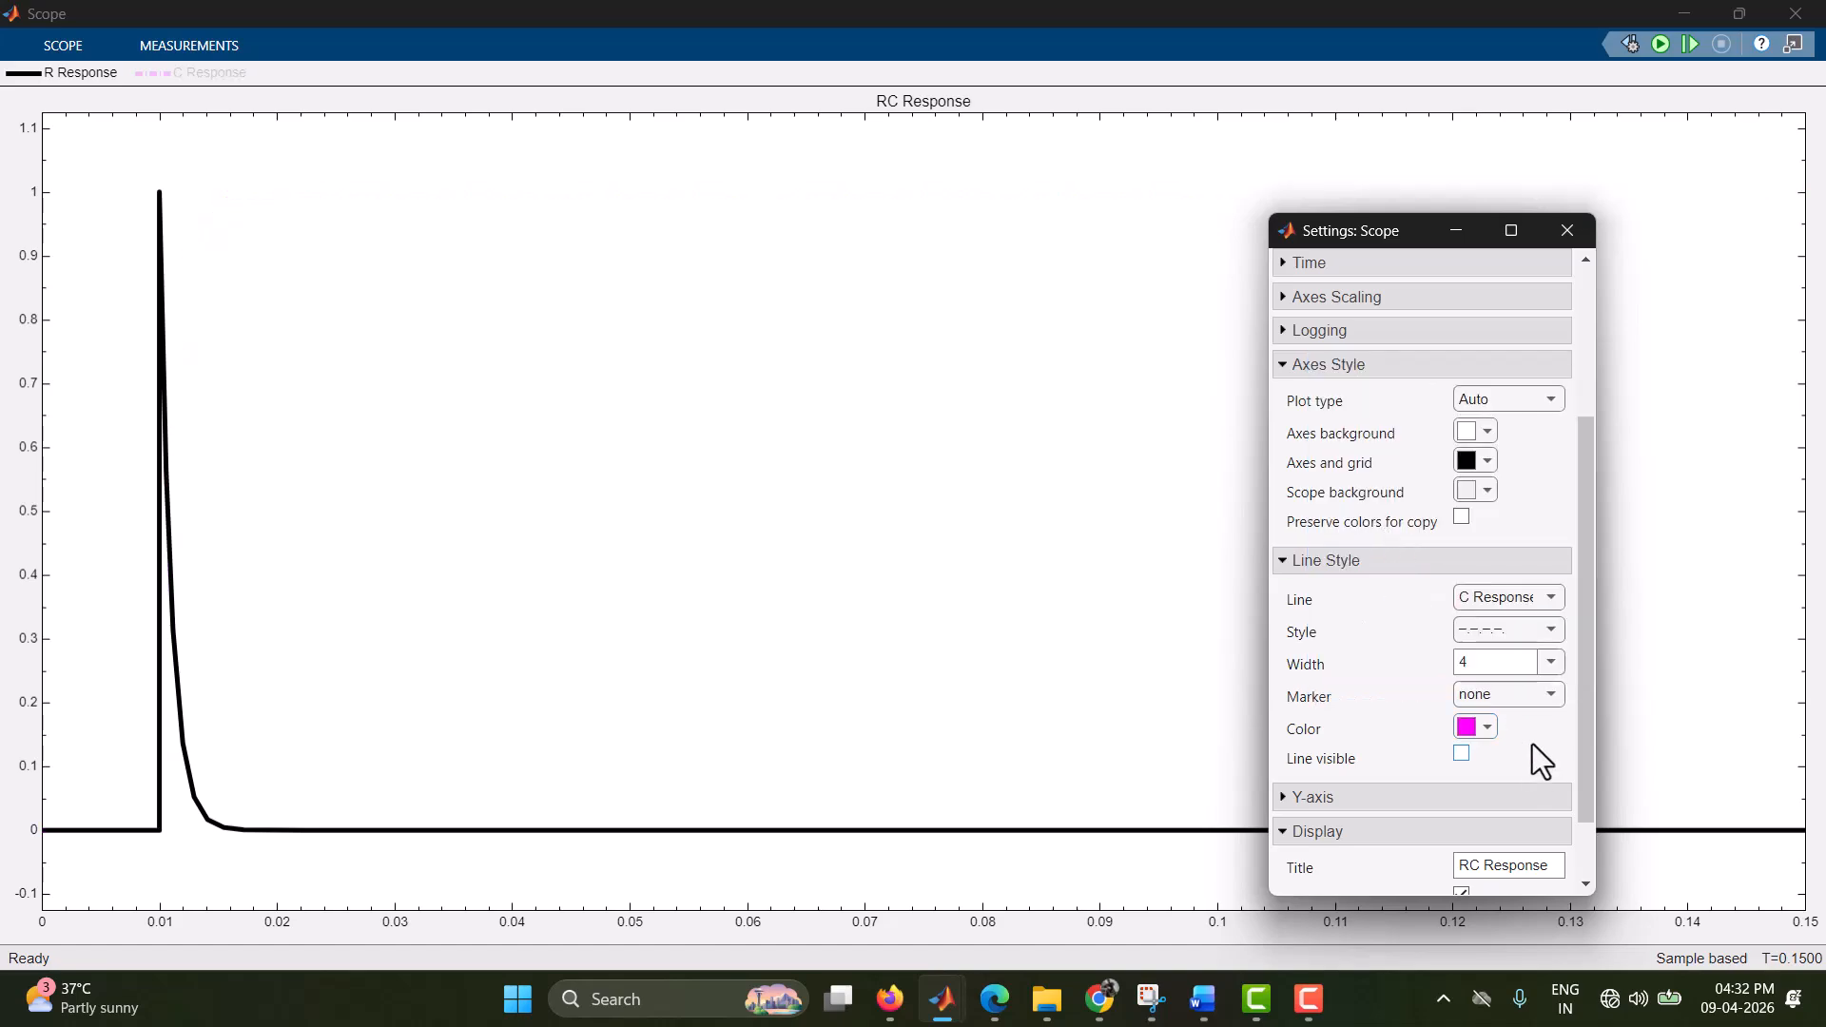
pyautogui.press('space')
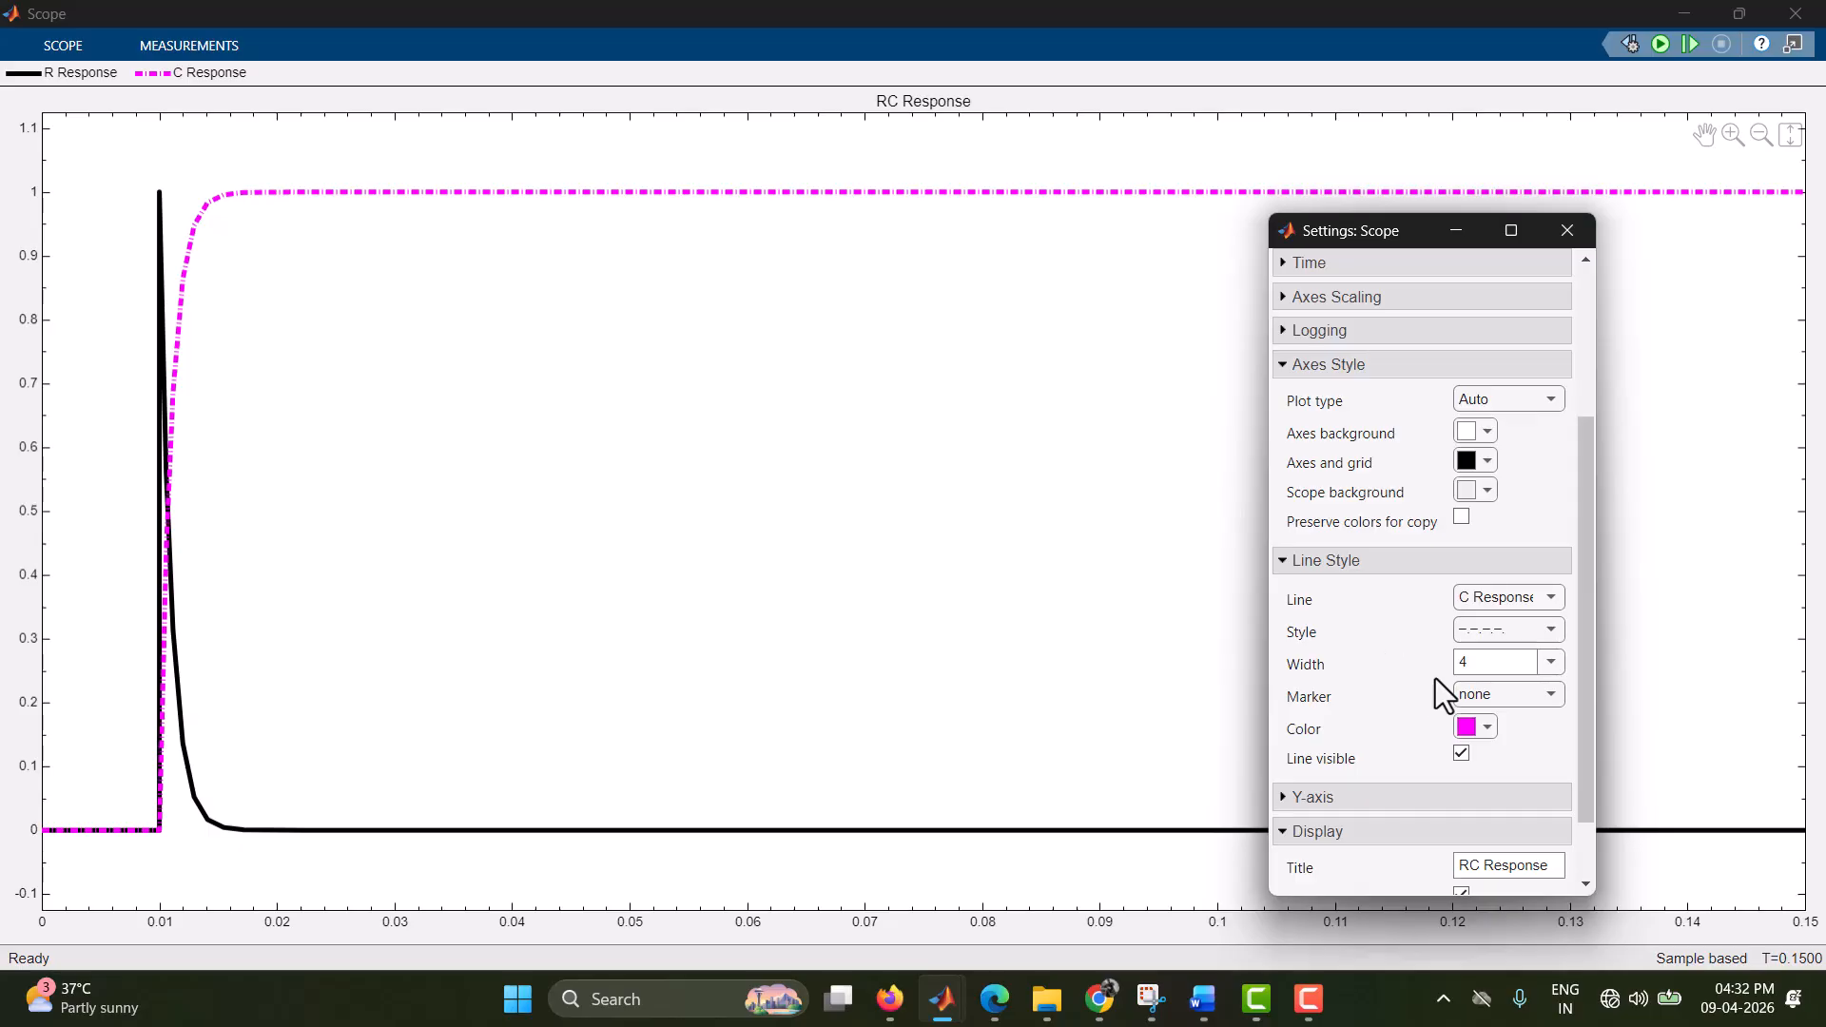
# - Look through the Scope's Y-axis, line style and logging settings, and close the settings window
pyautogui.click(1289, 801)
pyautogui.scroll(-3, 1350, 734)
pyautogui.click(1472, 674)
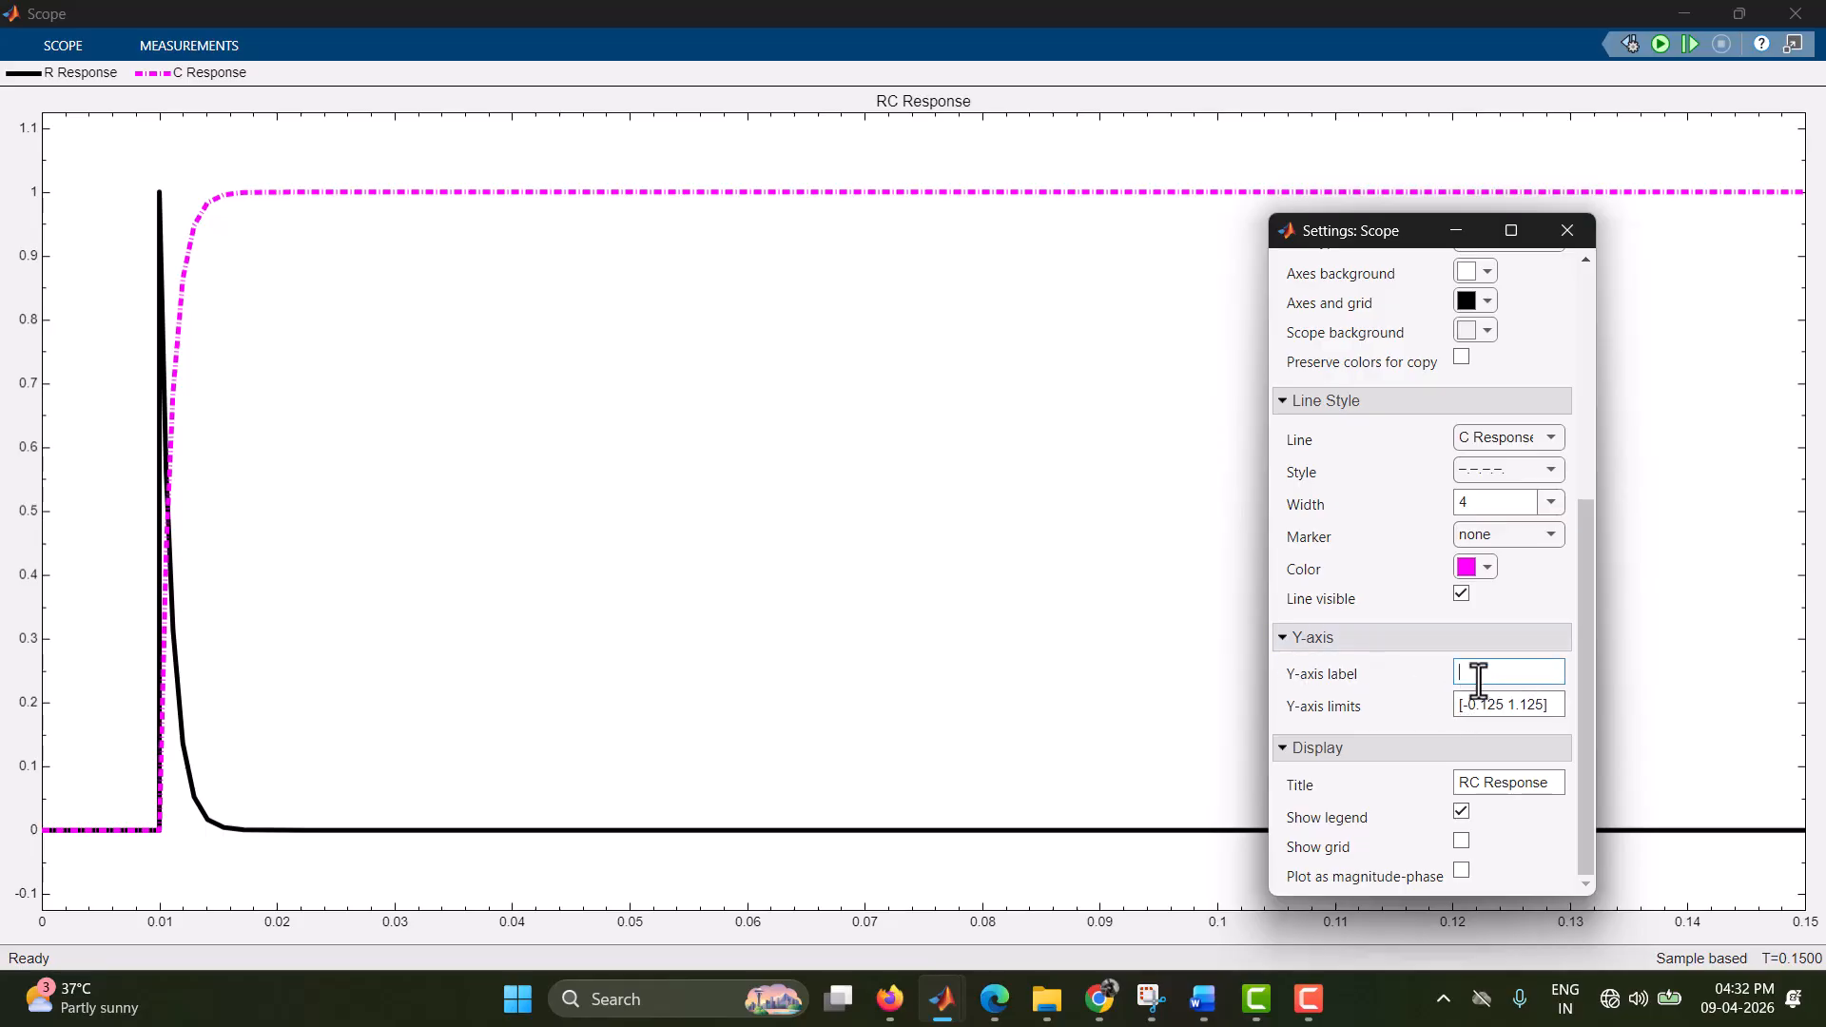
pyautogui.scroll(3, 1406, 608)
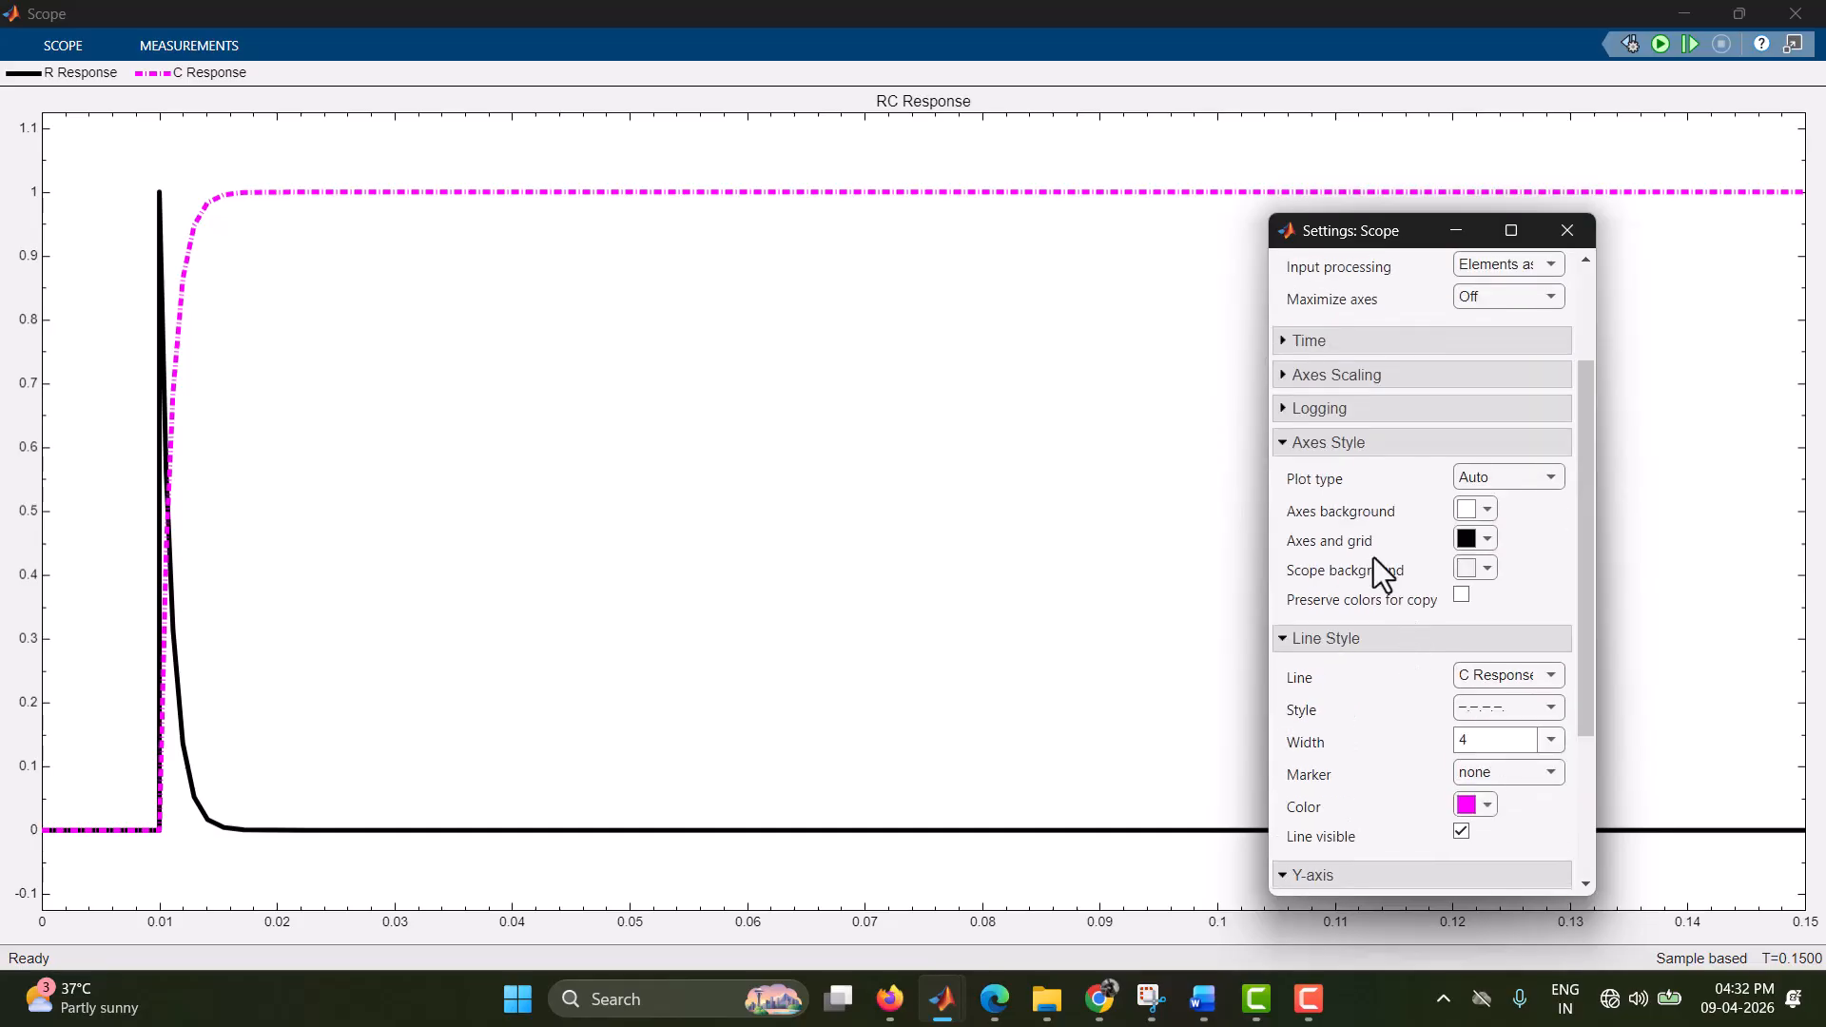
pyautogui.click(1314, 447)
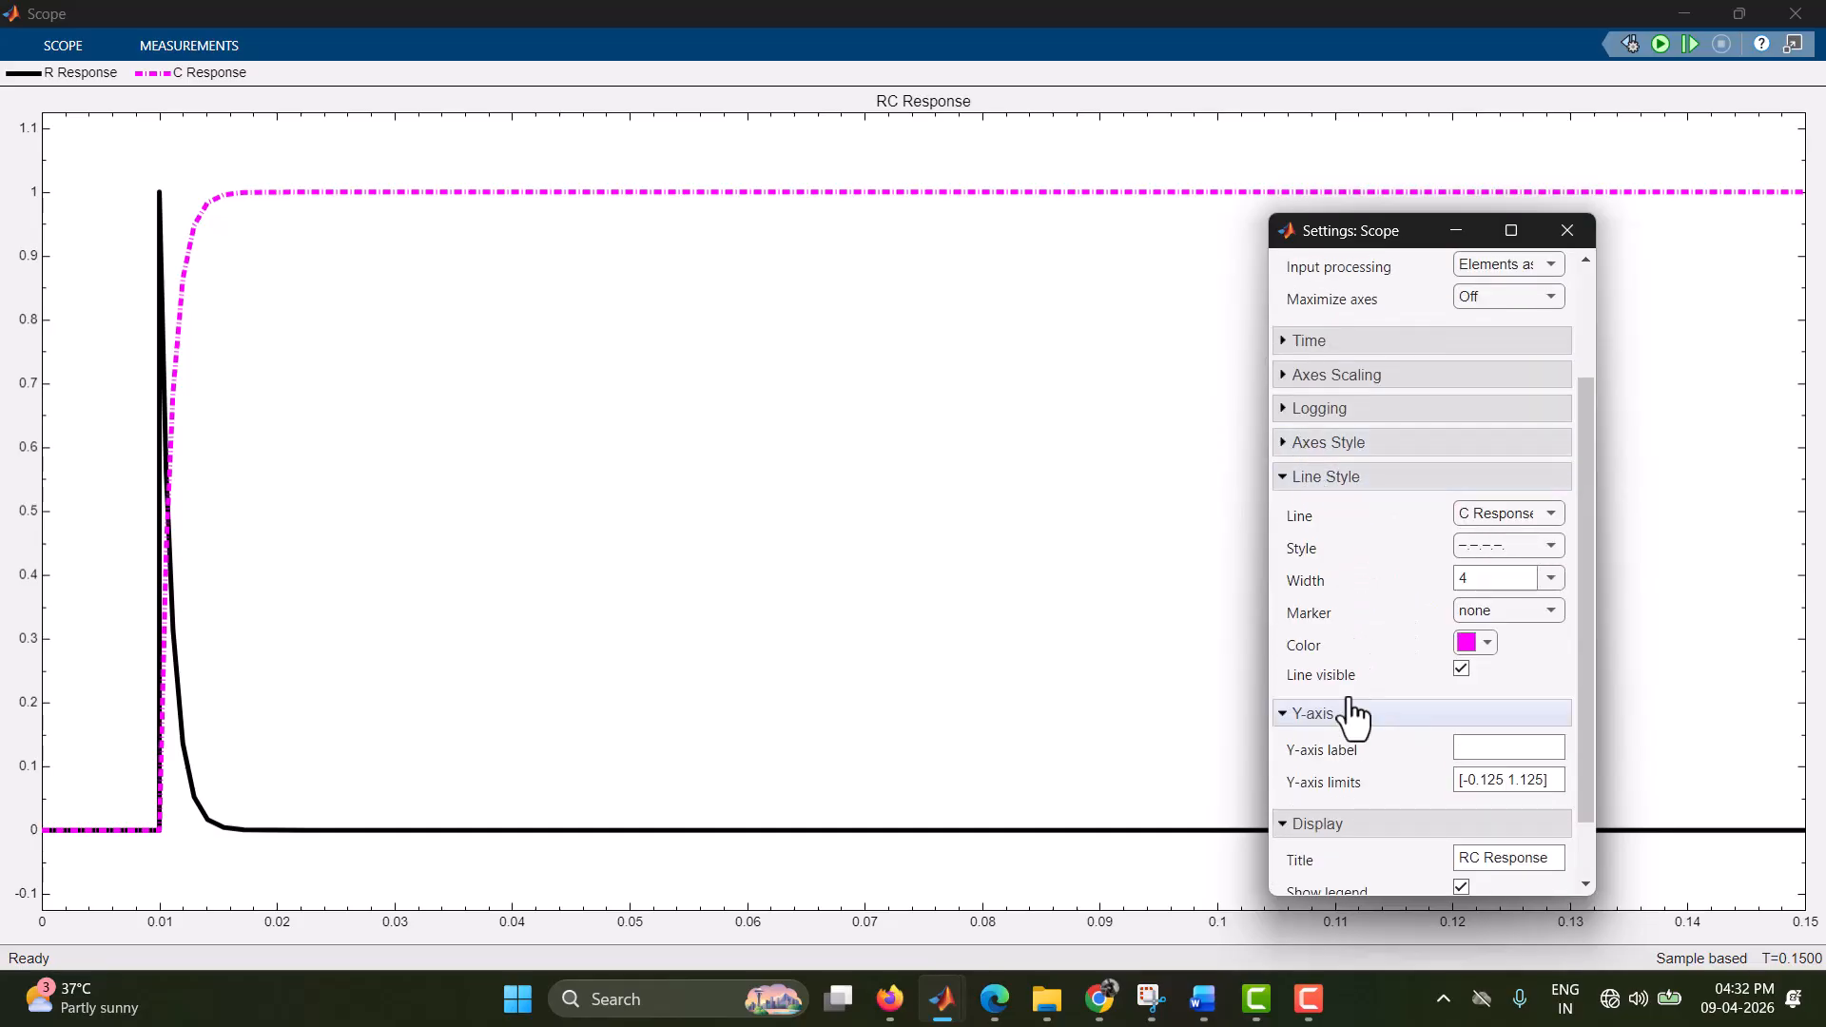
pyautogui.scroll(-1, 1343, 660)
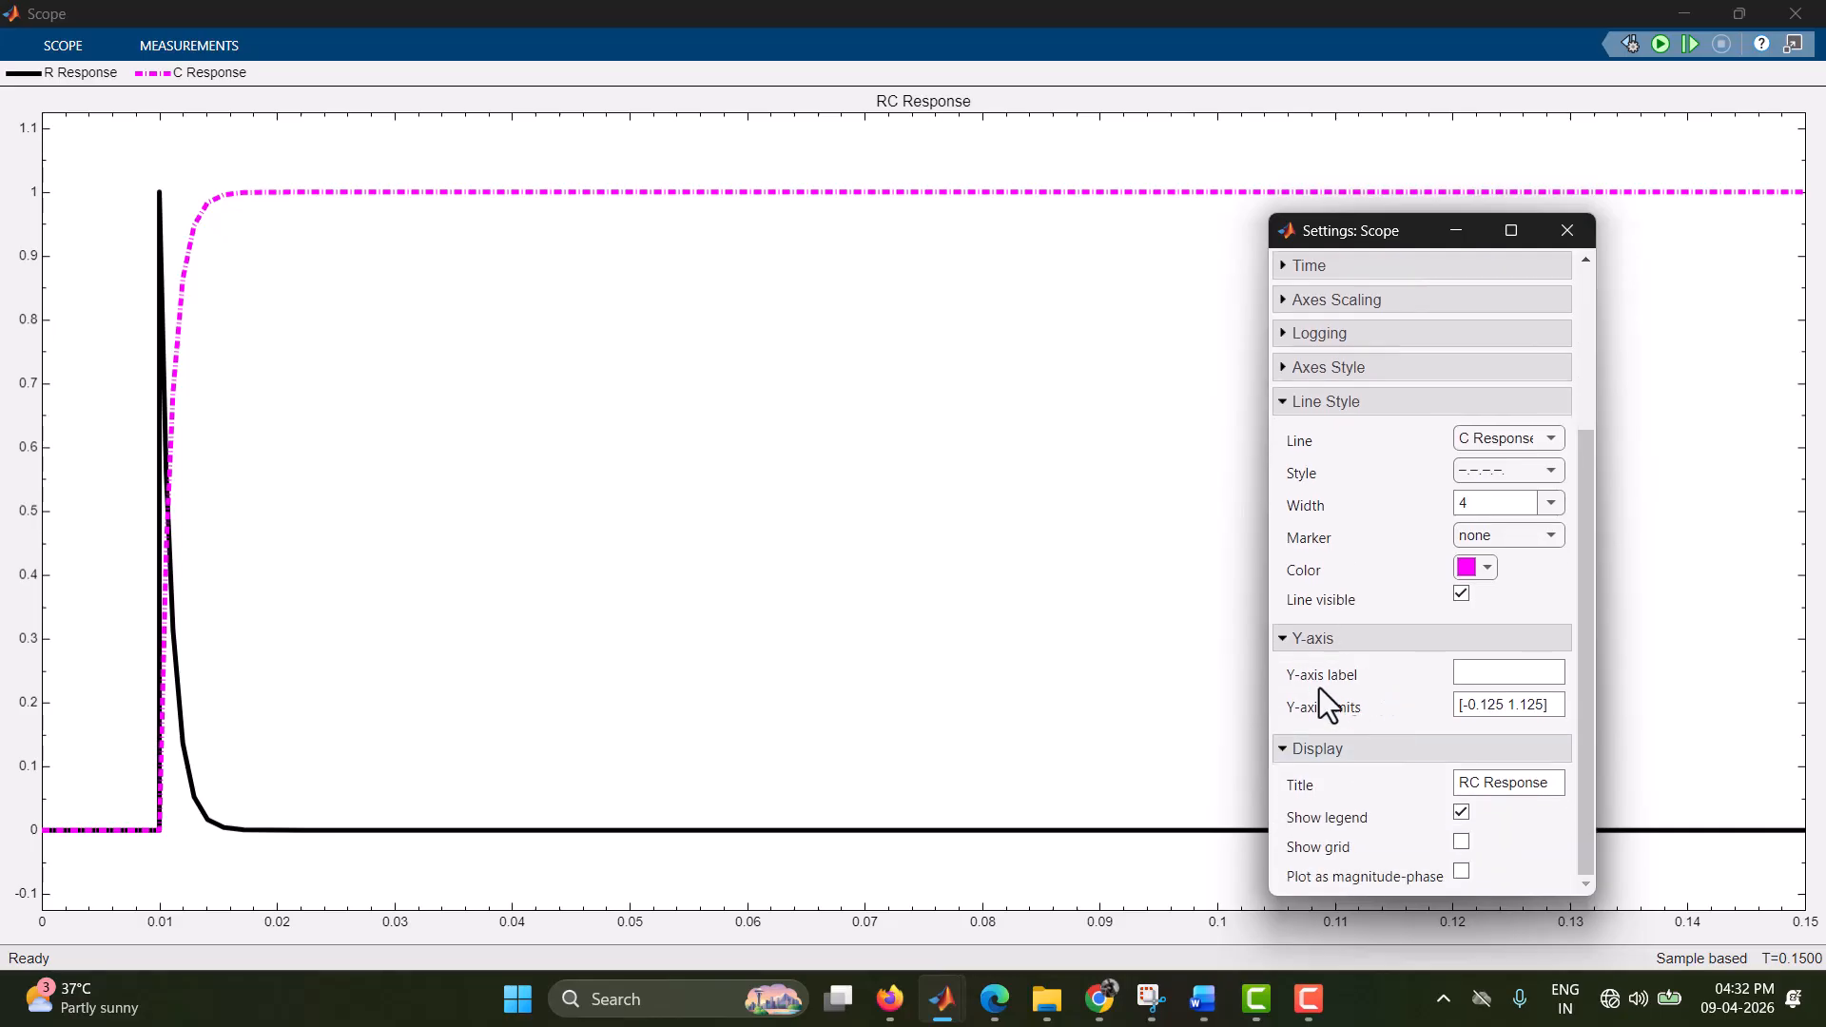
pyautogui.scroll(3, 1354, 705)
pyautogui.scroll(-1, 1327, 694)
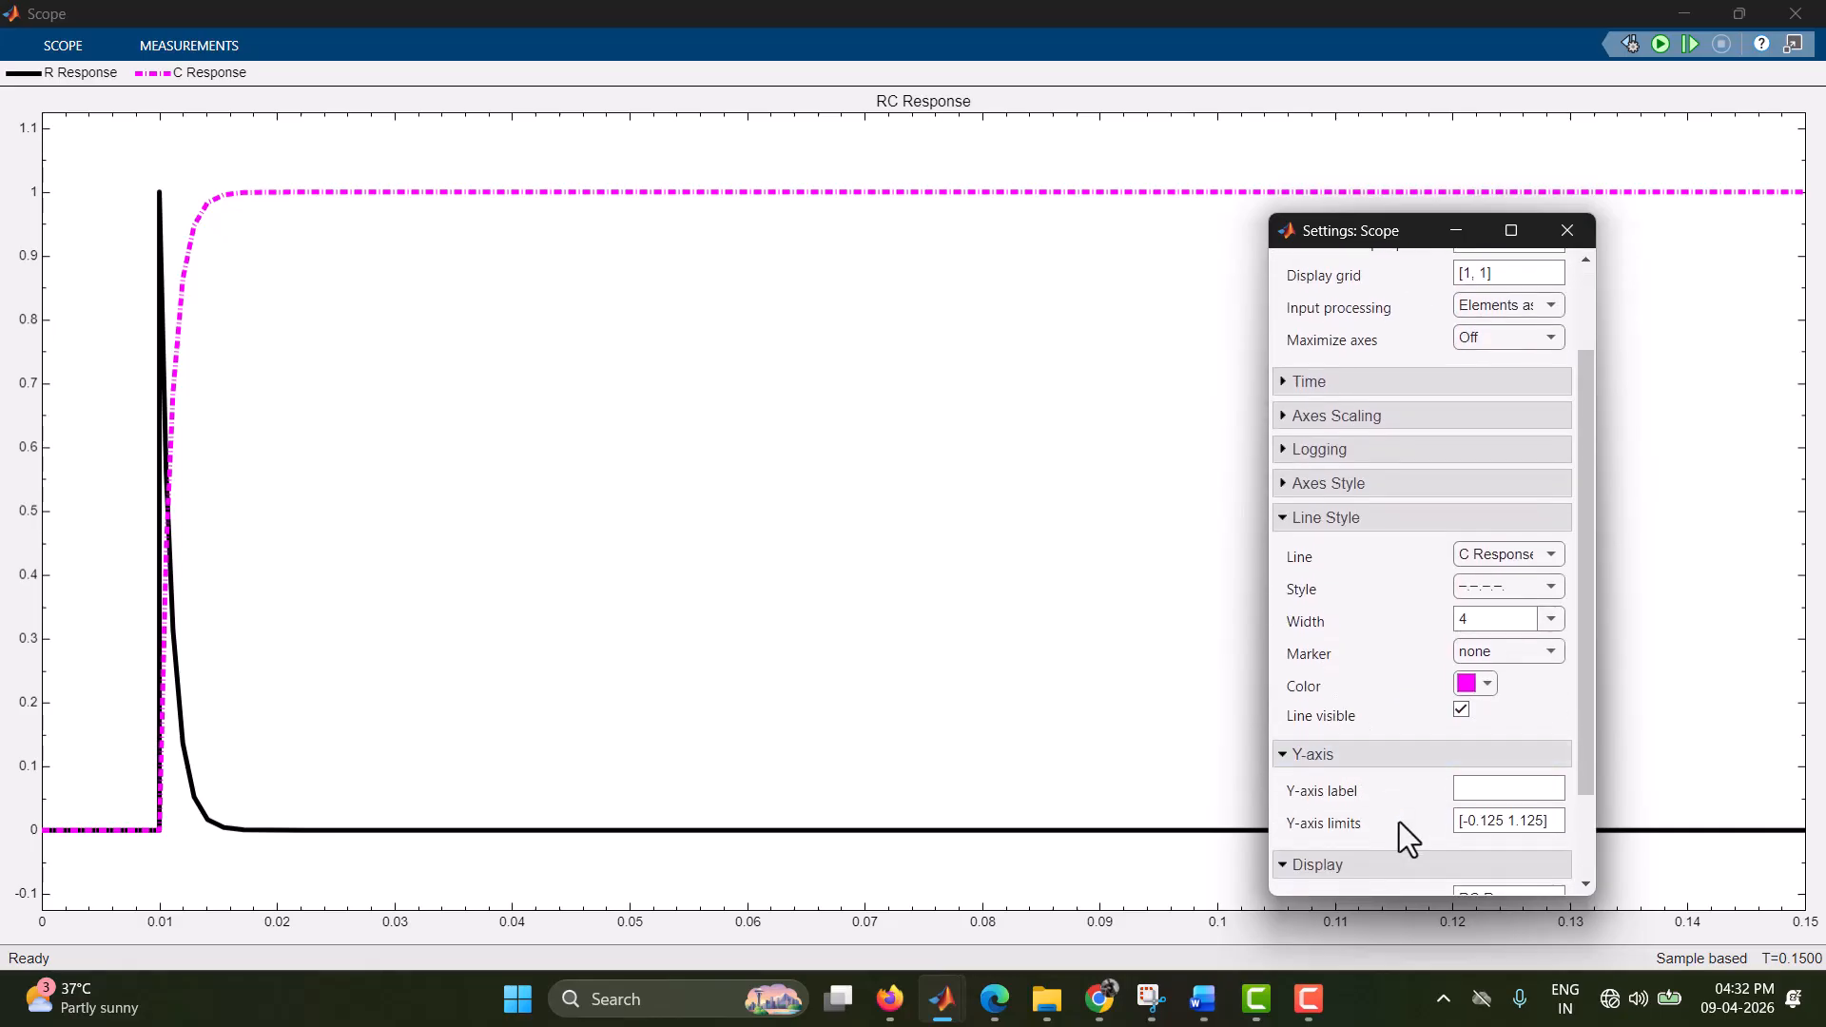
pyautogui.scroll(2, 1350, 666)
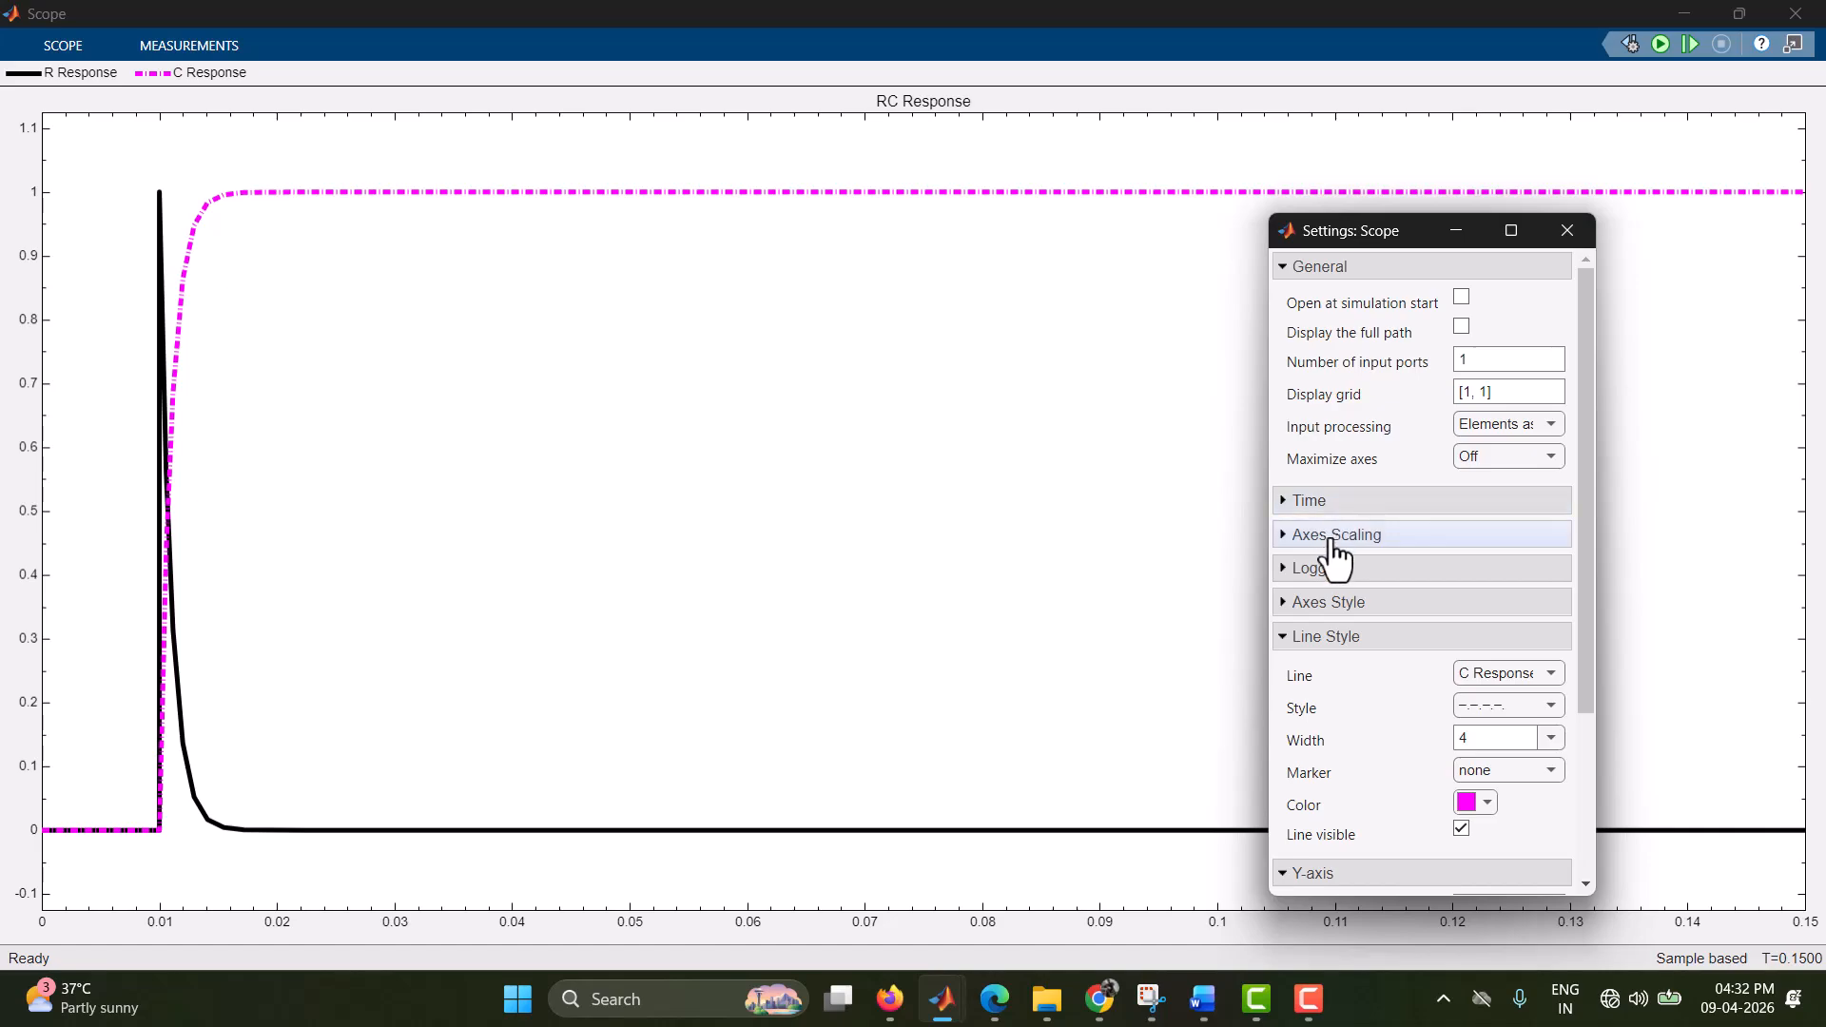
pyautogui.click(1315, 571)
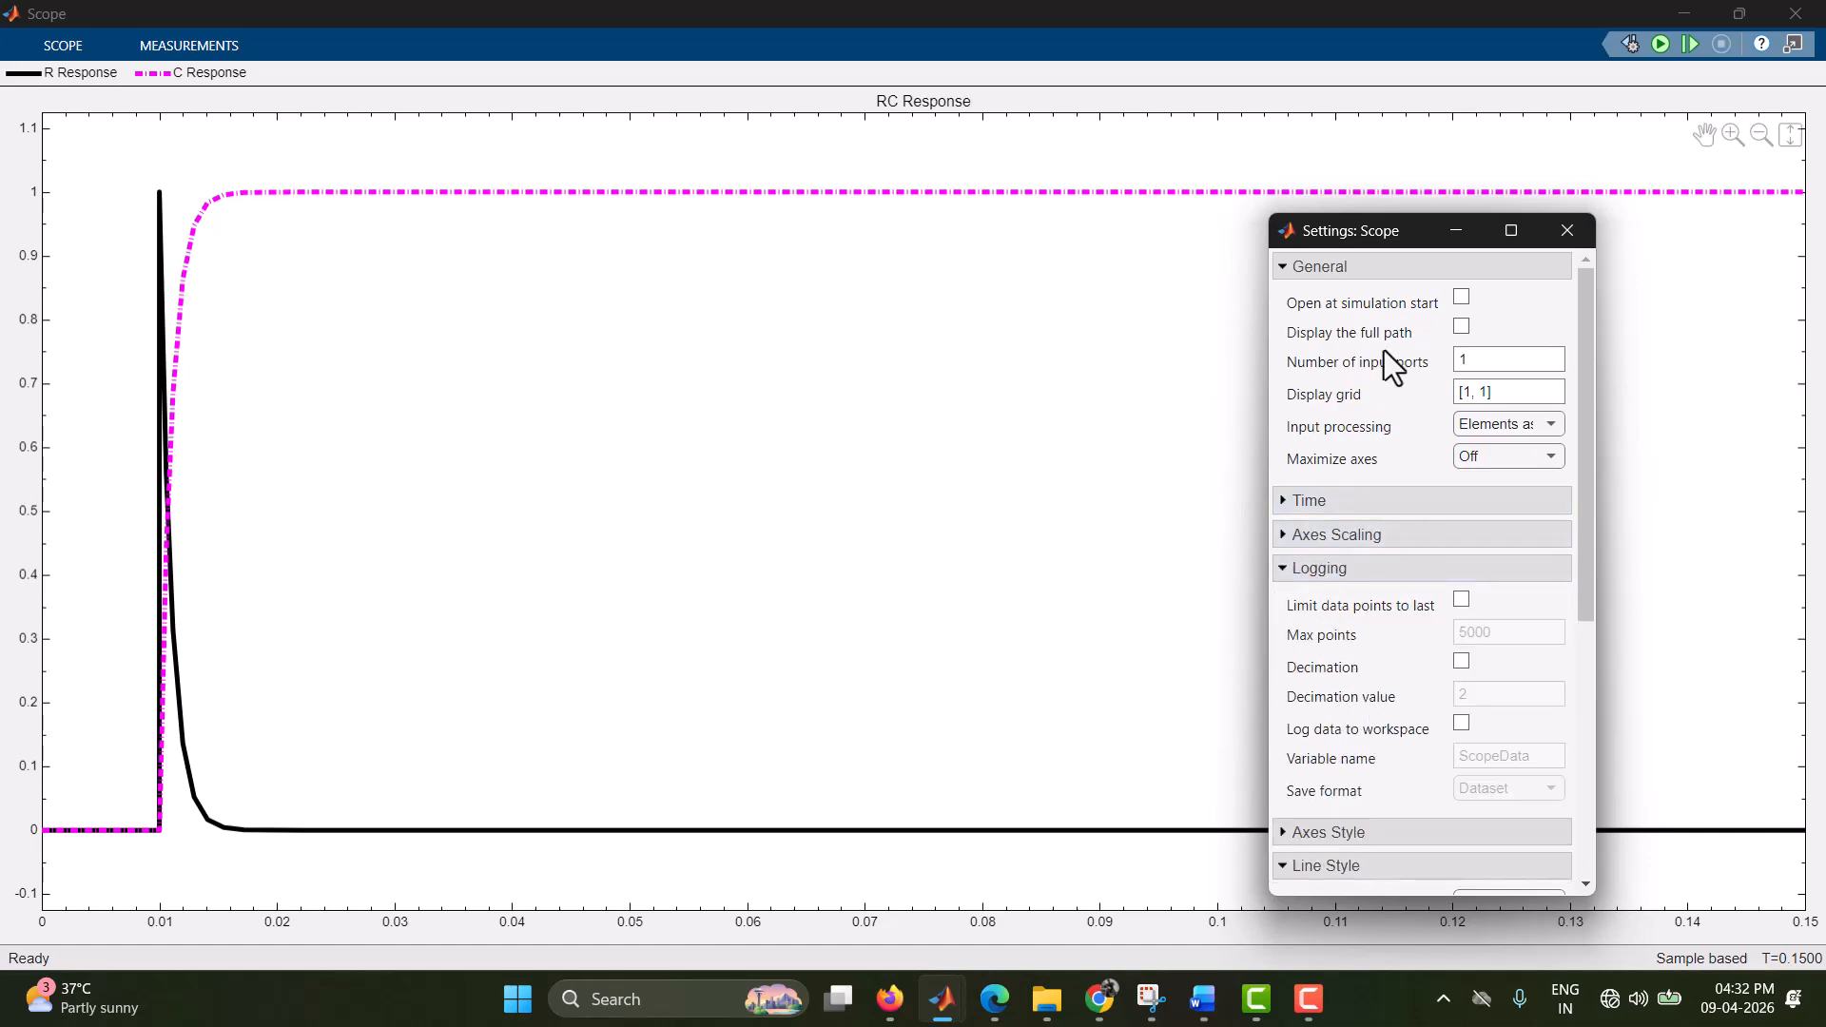
pyautogui.click(1566, 230)
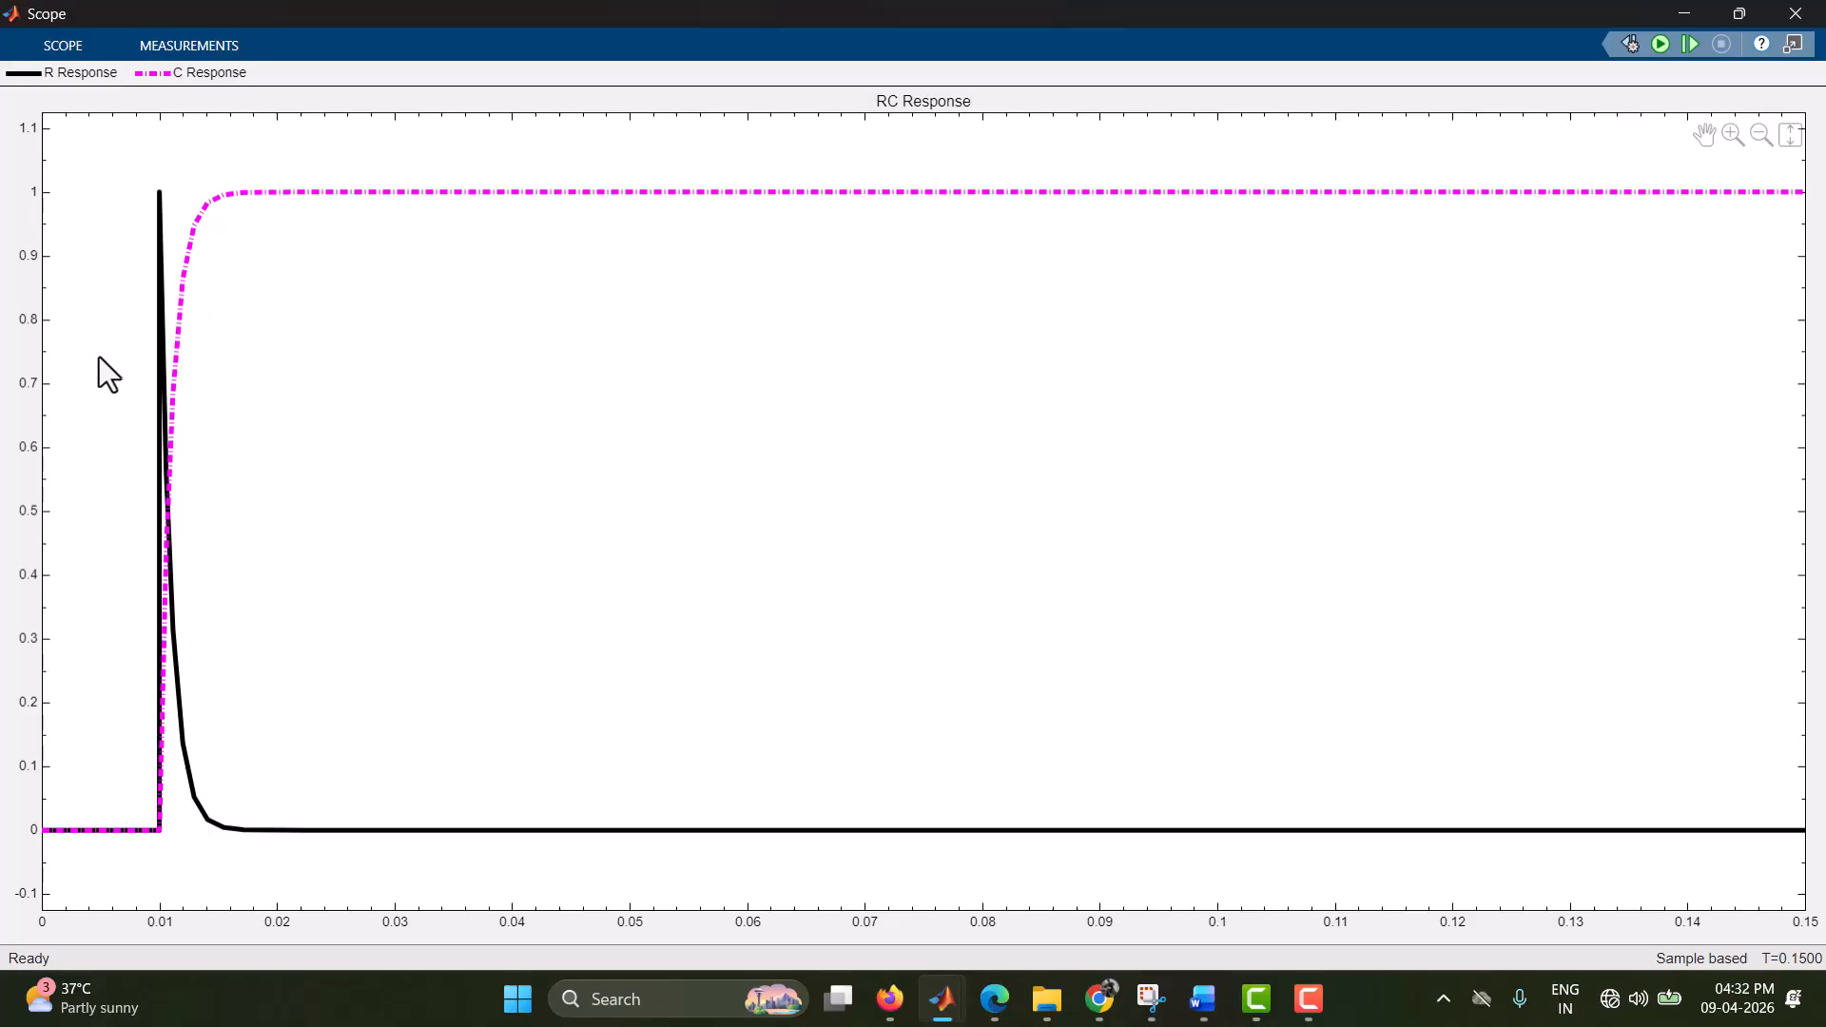
# - Switch to Snipping Tool and capture the whole RC Response plot with its legend as a new snip
pyautogui.scroll(2, 99, 355)
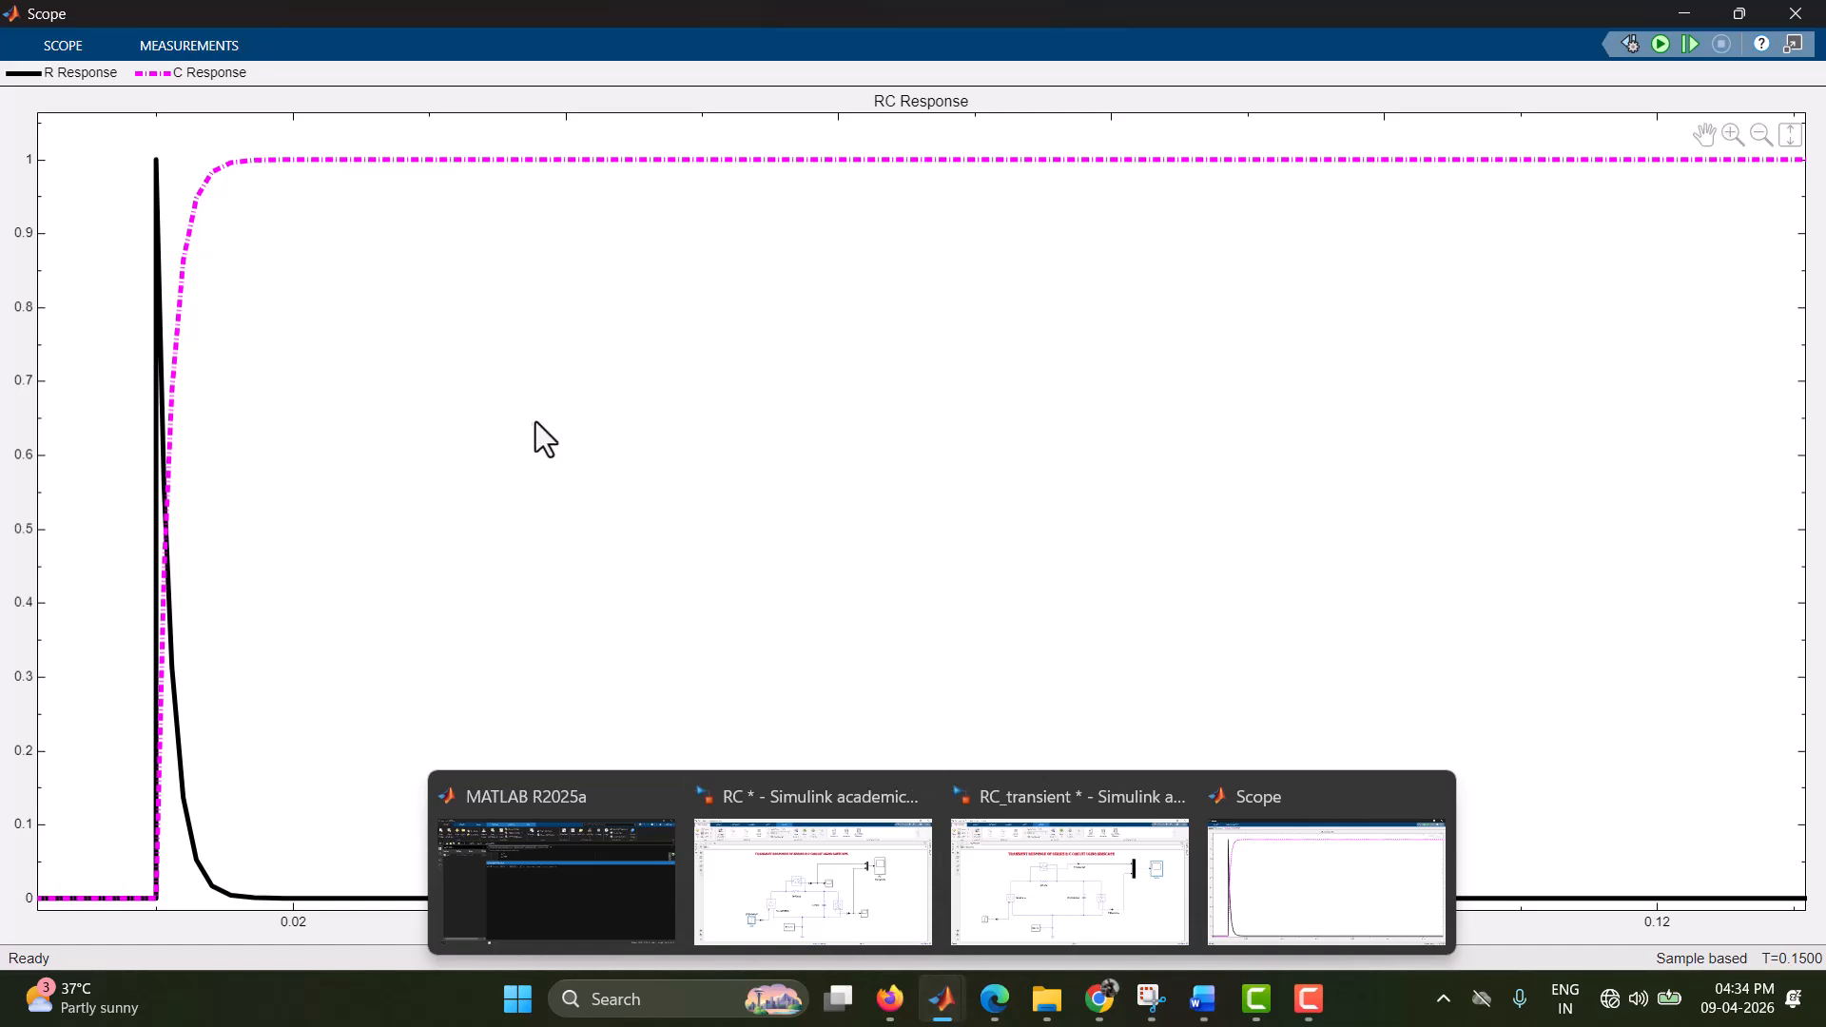
pyautogui.click(1152, 996)
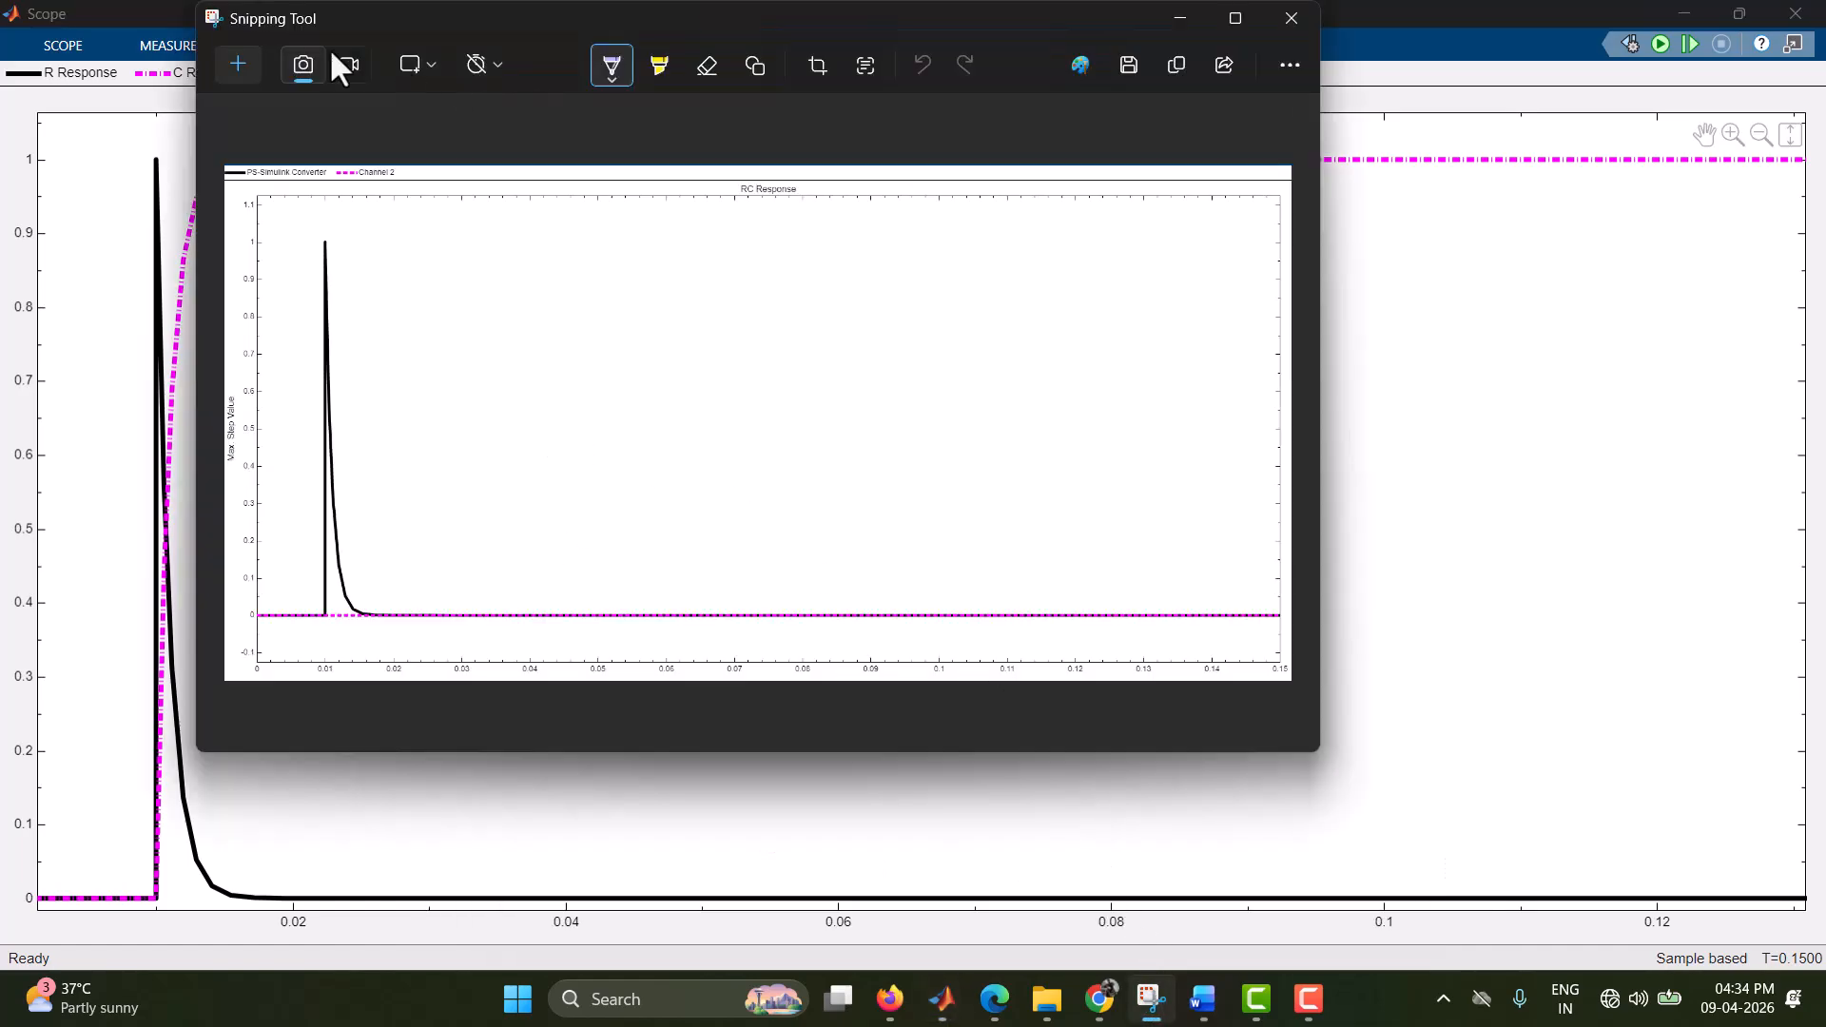
pyautogui.click(242, 60)
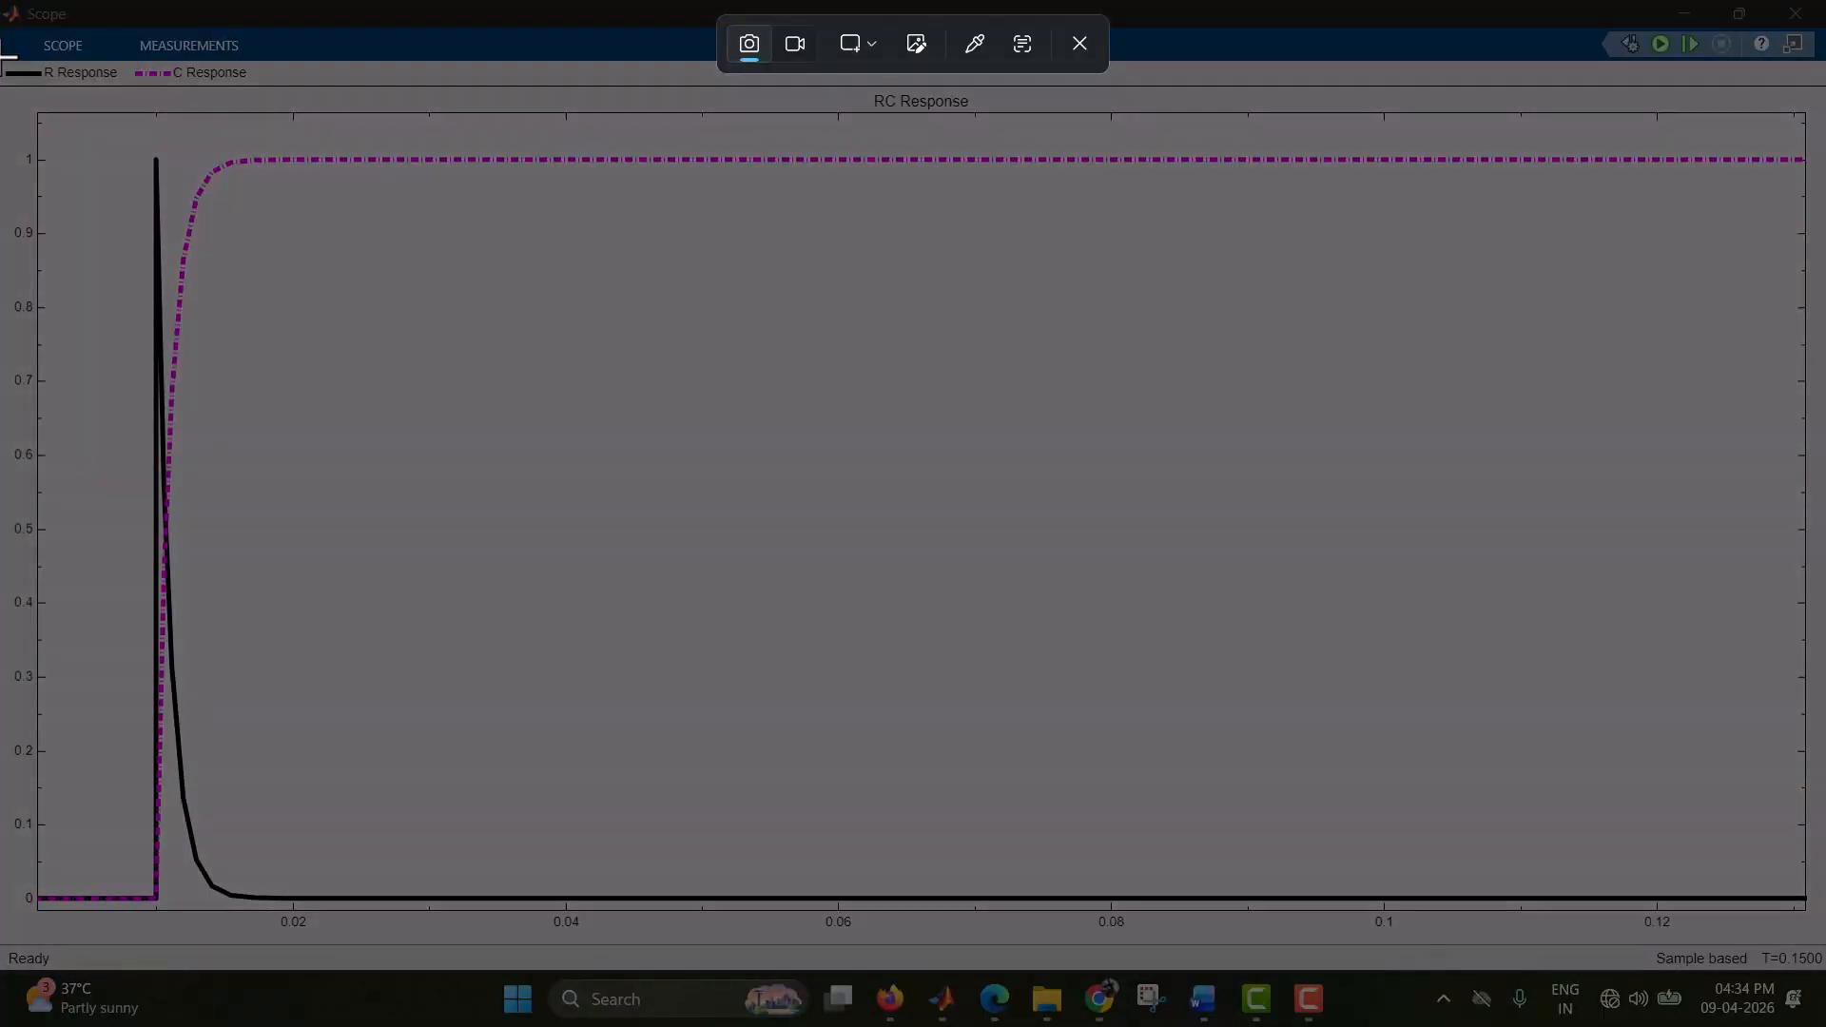
pyautogui.moveTo(4, 57); pyautogui.dragTo(1823, 965)
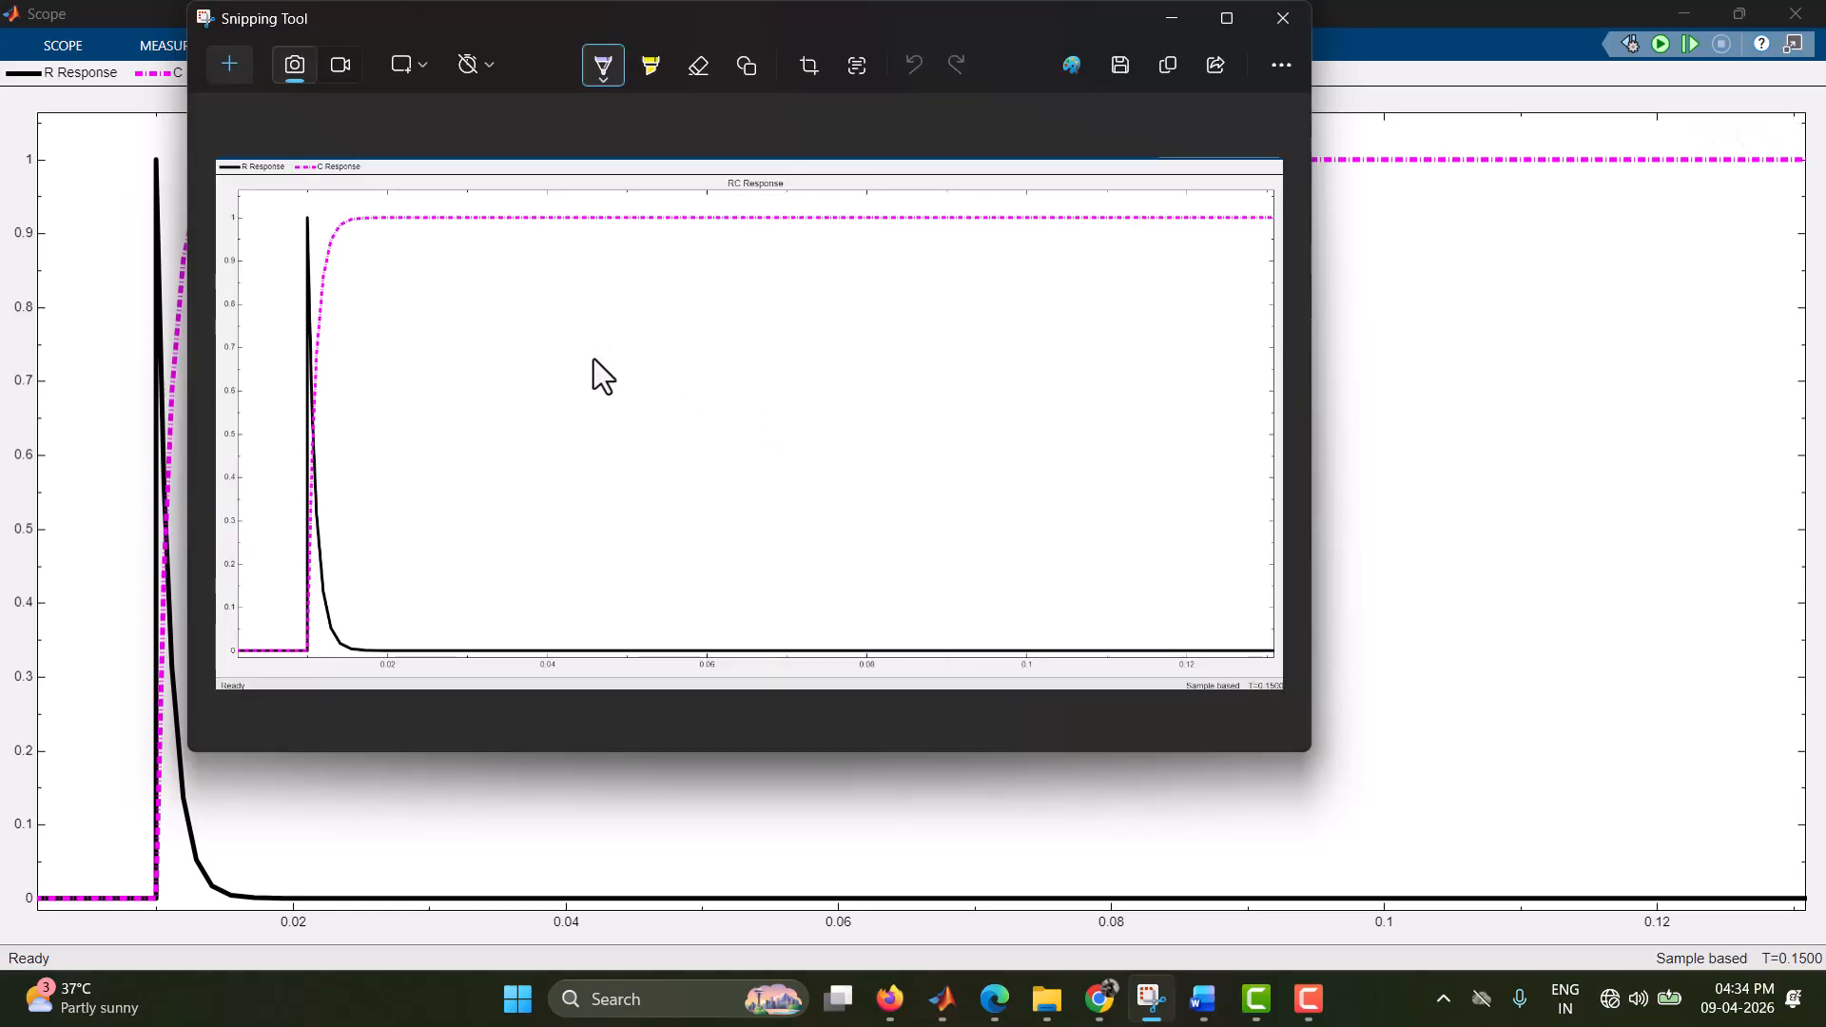
# - Save the captured plot as a PNG file in the Downloads folder
pyautogui.hotkey('ctrl', 's')
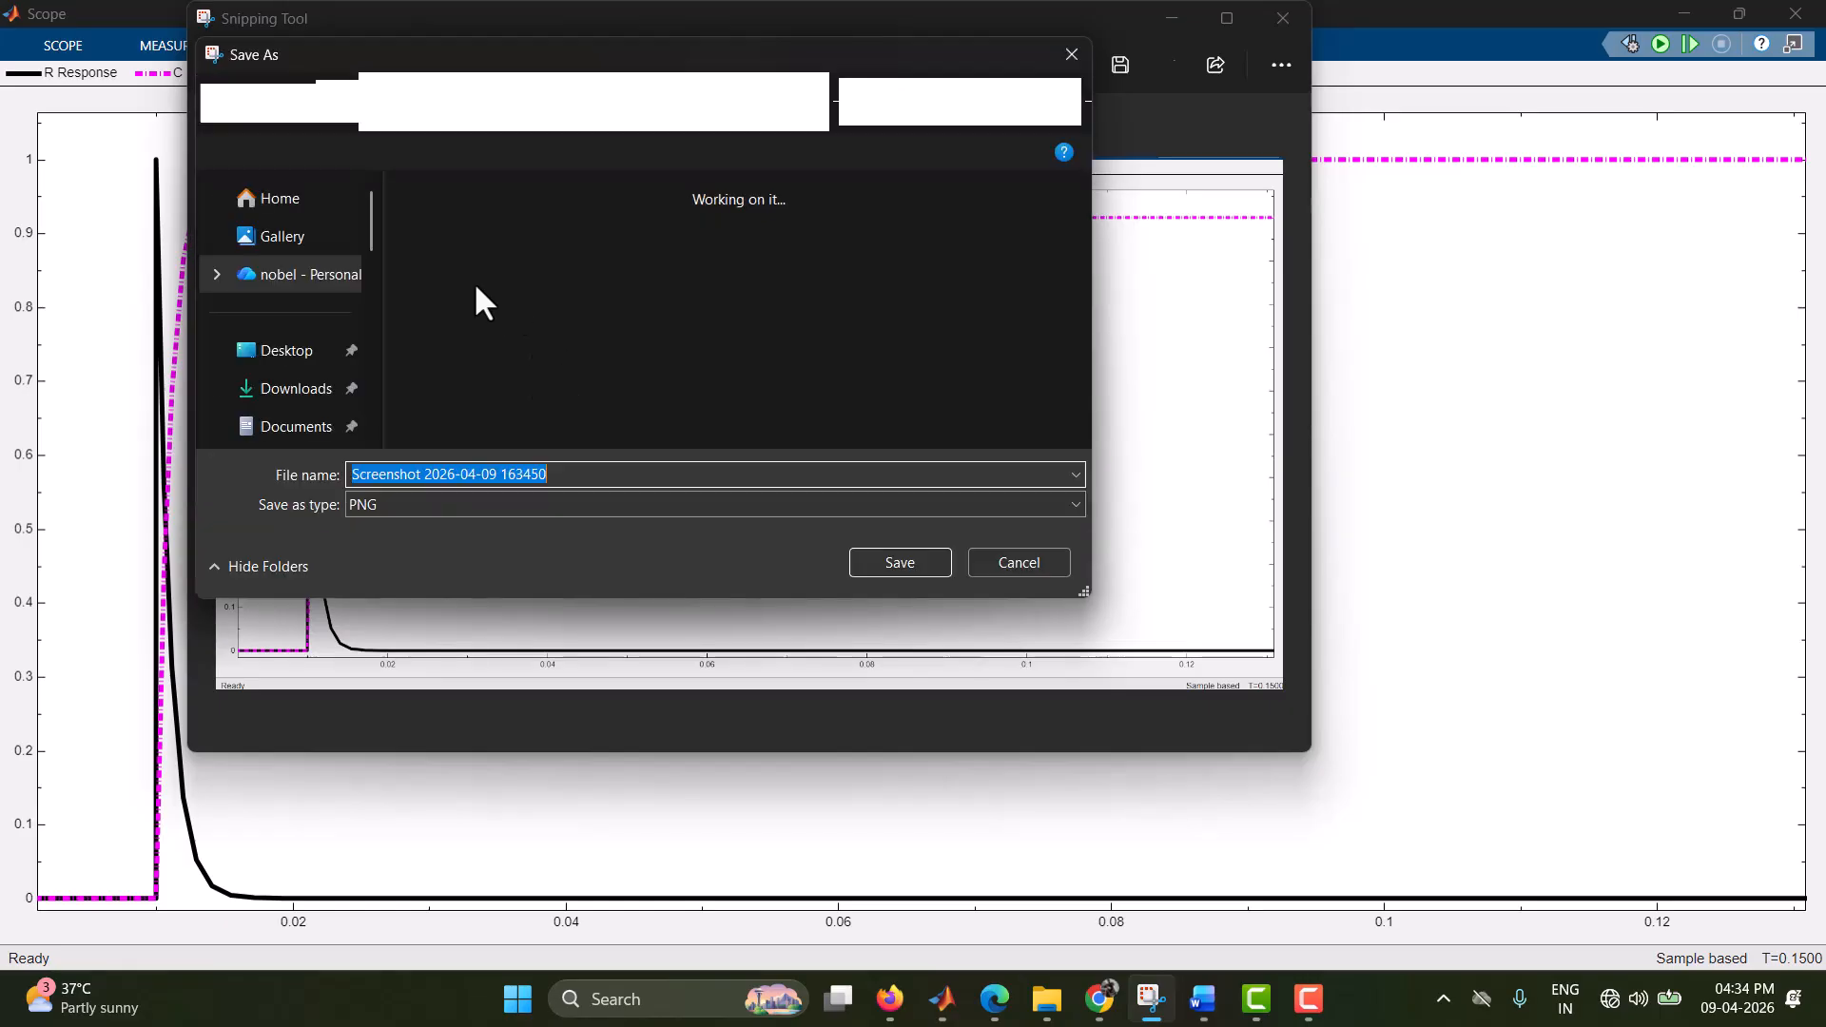
pyautogui.click(297, 309)
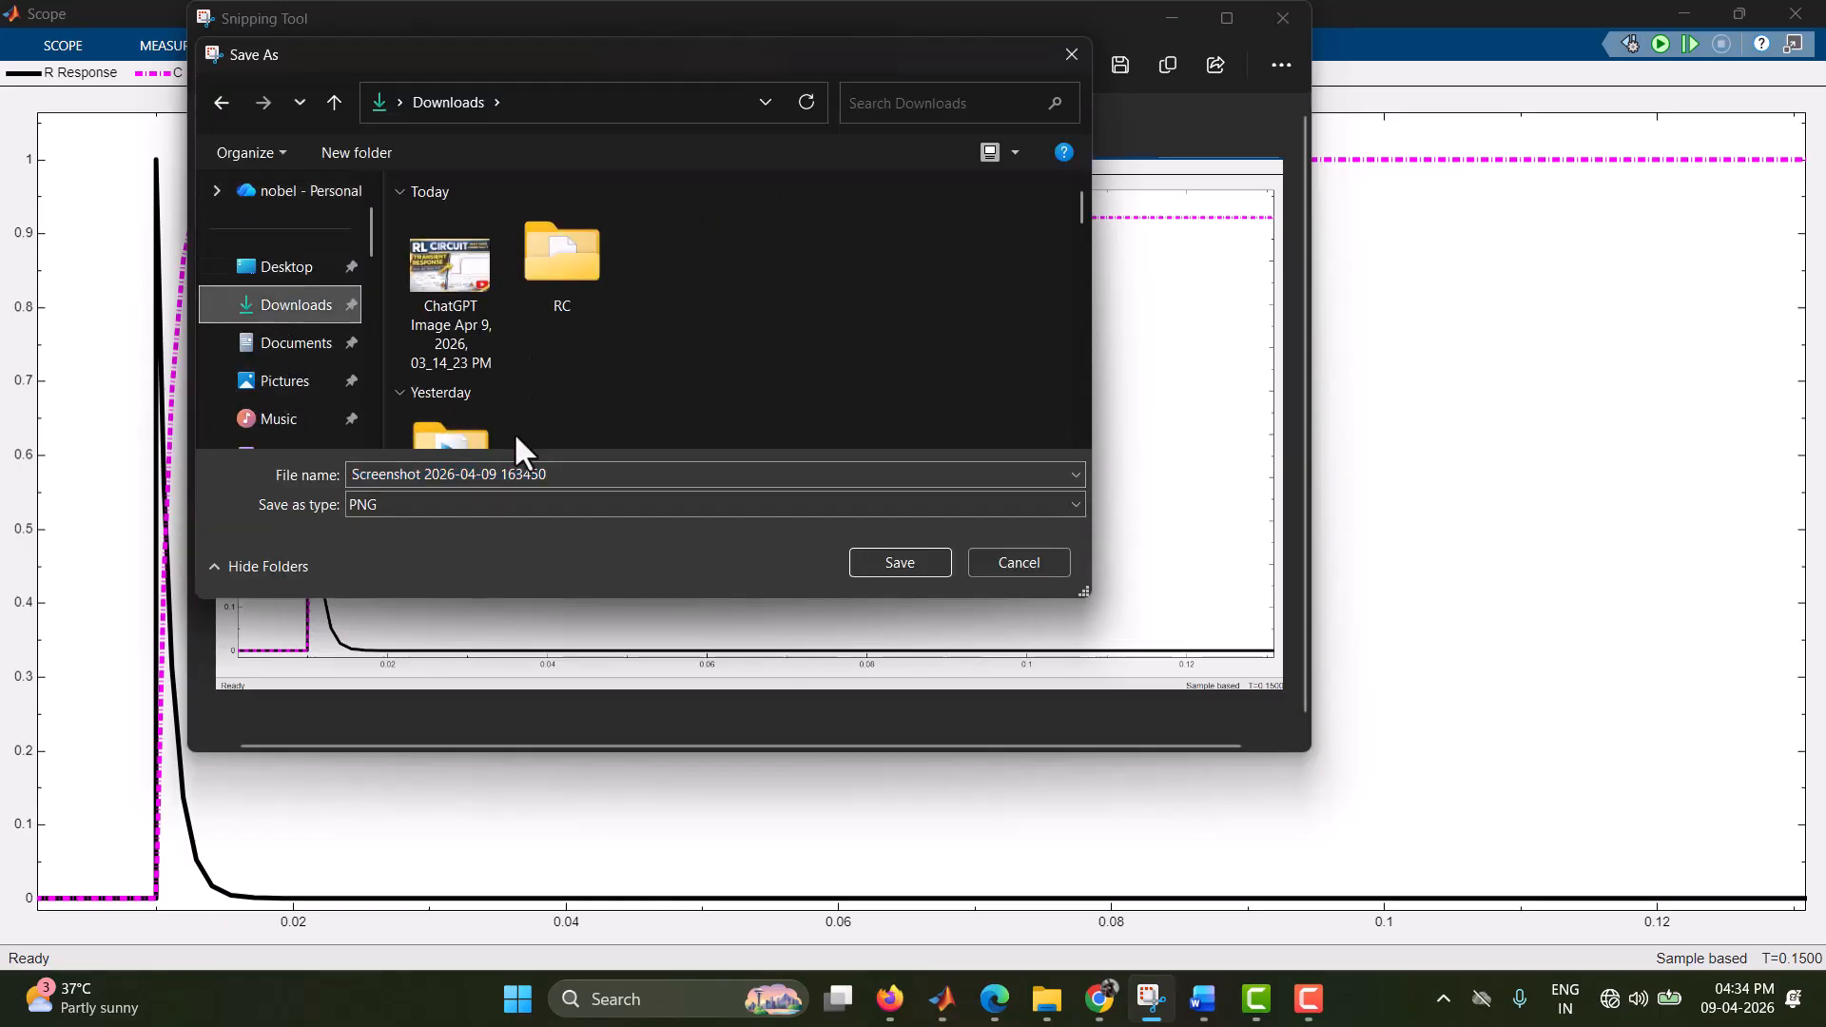
pyautogui.click(583, 475)
pyautogui.click(886, 571)
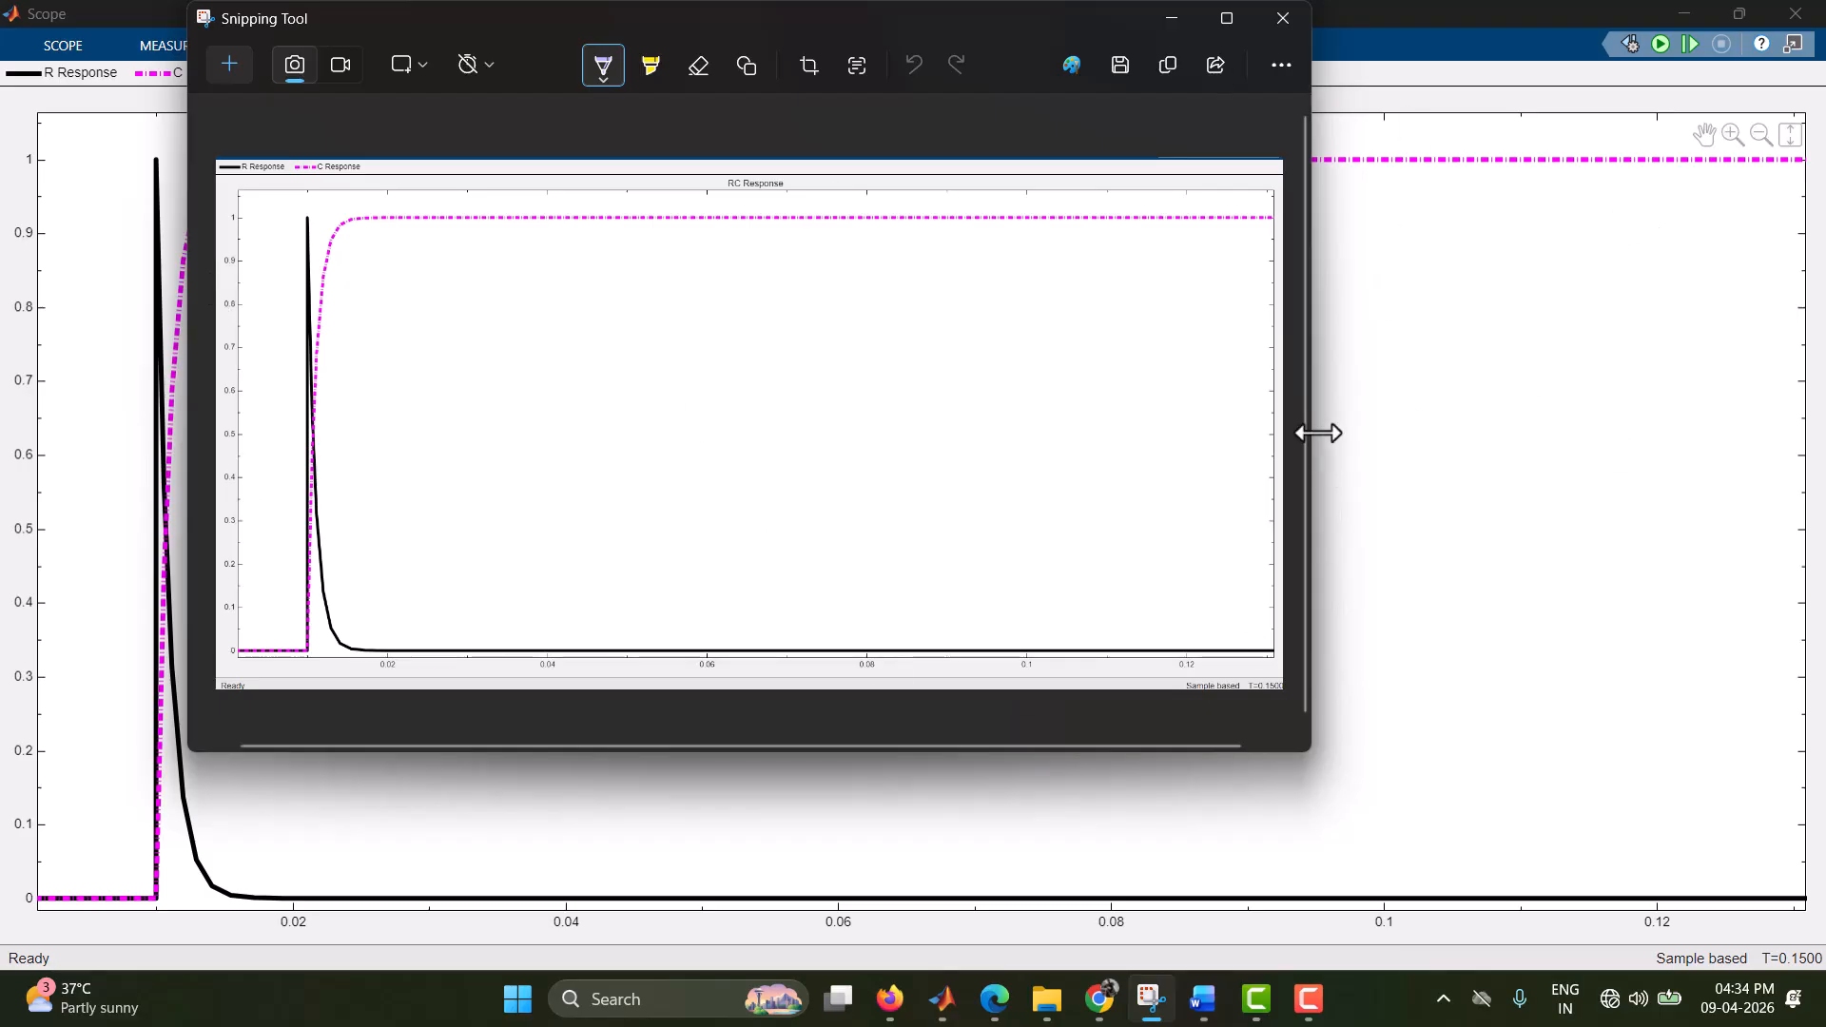
# - Return to the RC_transient model in Simulink and place an empty image annotation below the Scope block
pyautogui.click(1507, 550)
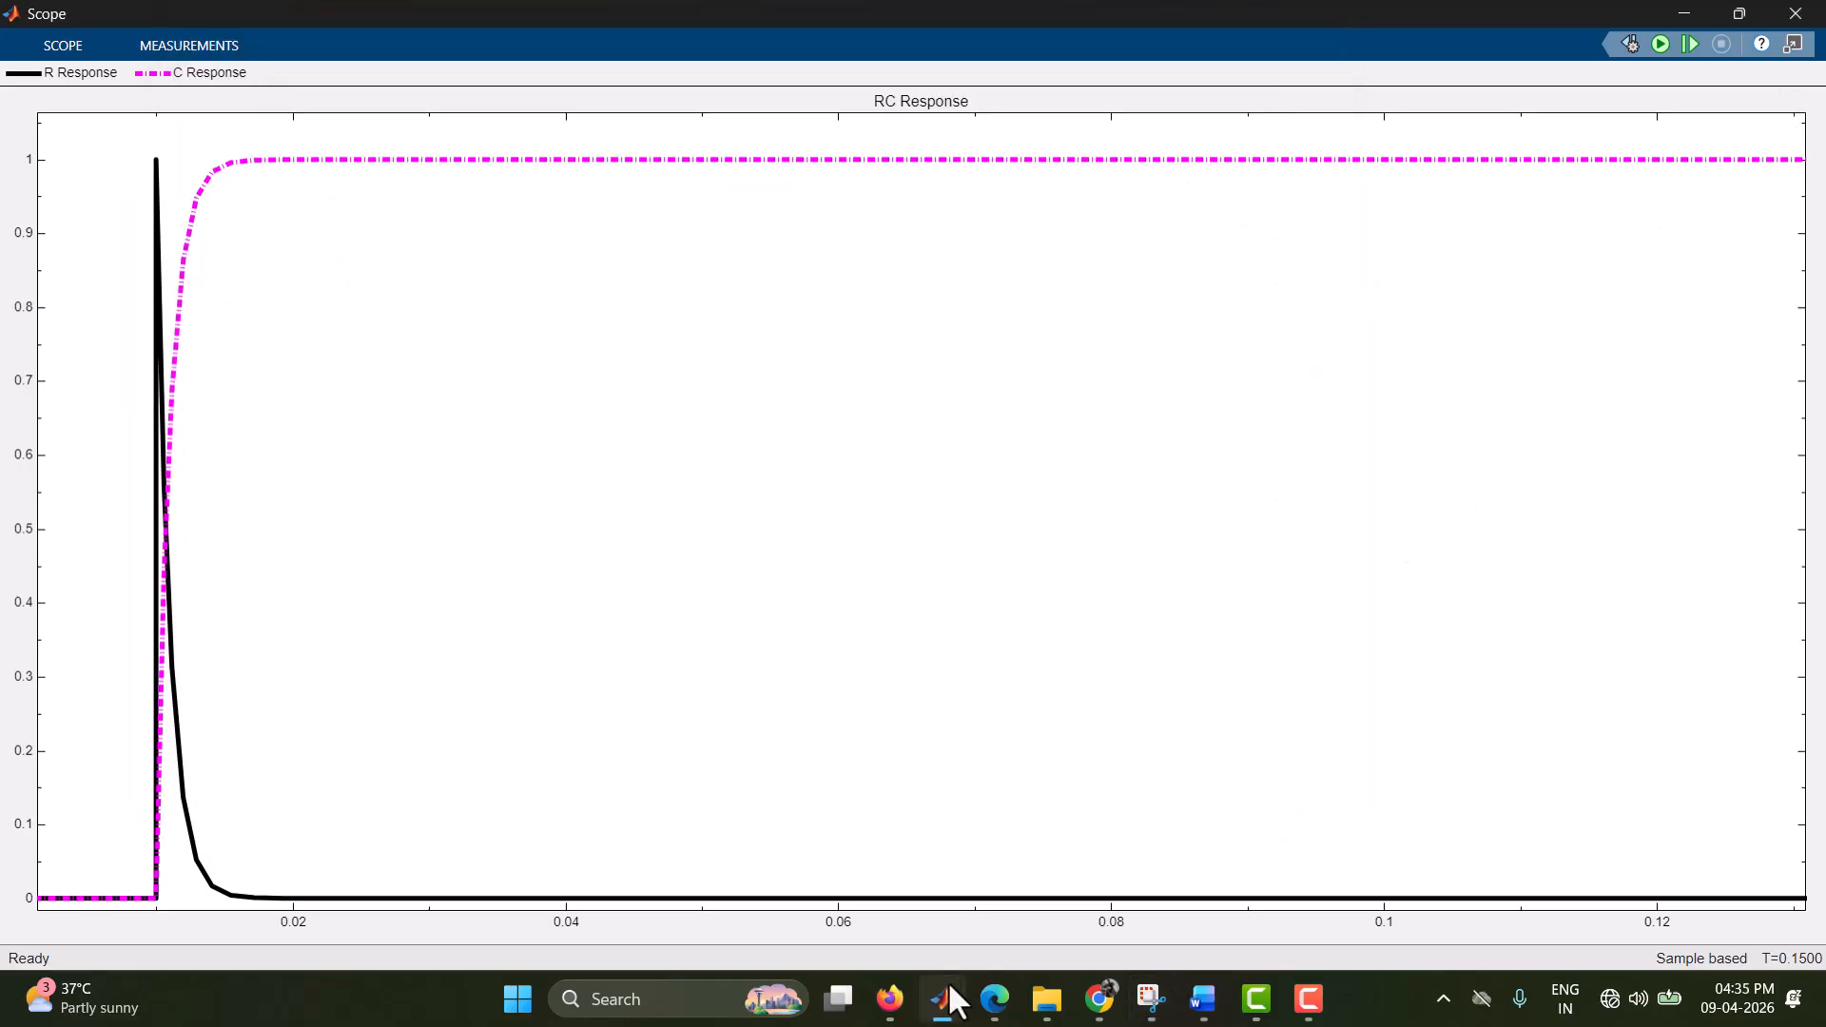
pyautogui.moveTo(943, 997)
pyautogui.click(1115, 849)
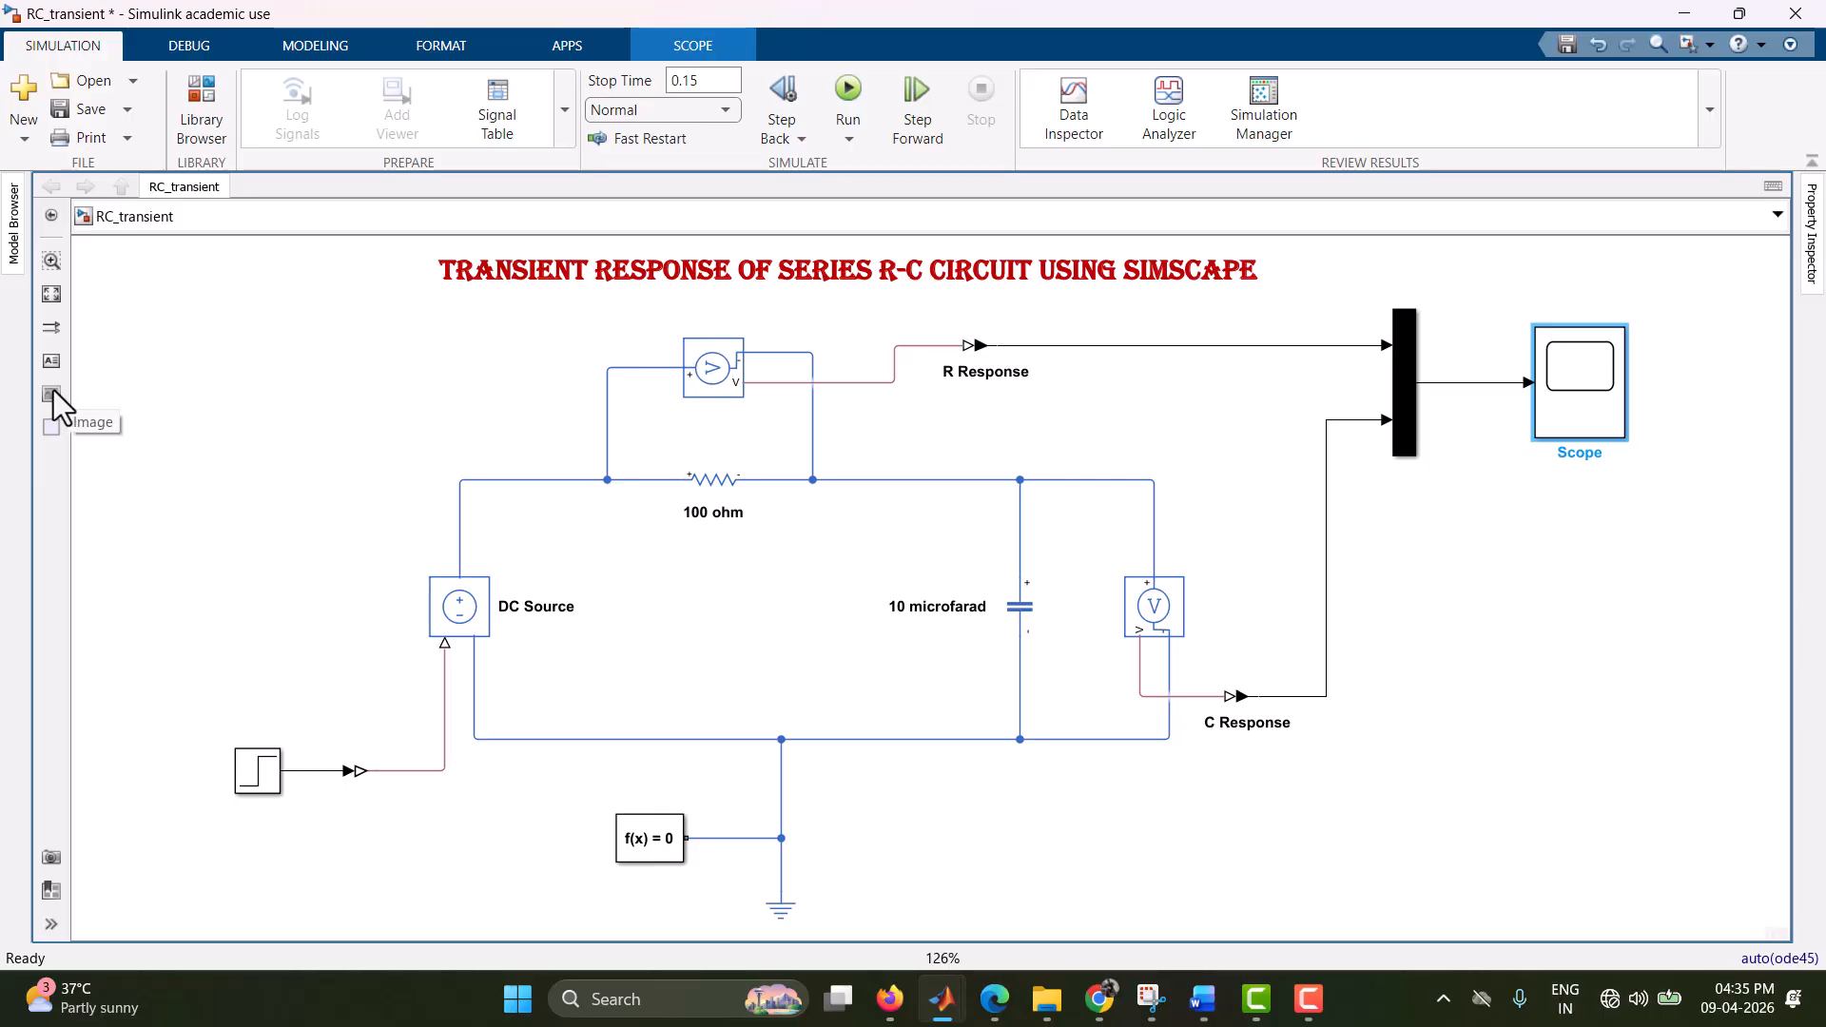
pyautogui.moveTo(53, 390); pyautogui.dragTo(1596, 639)
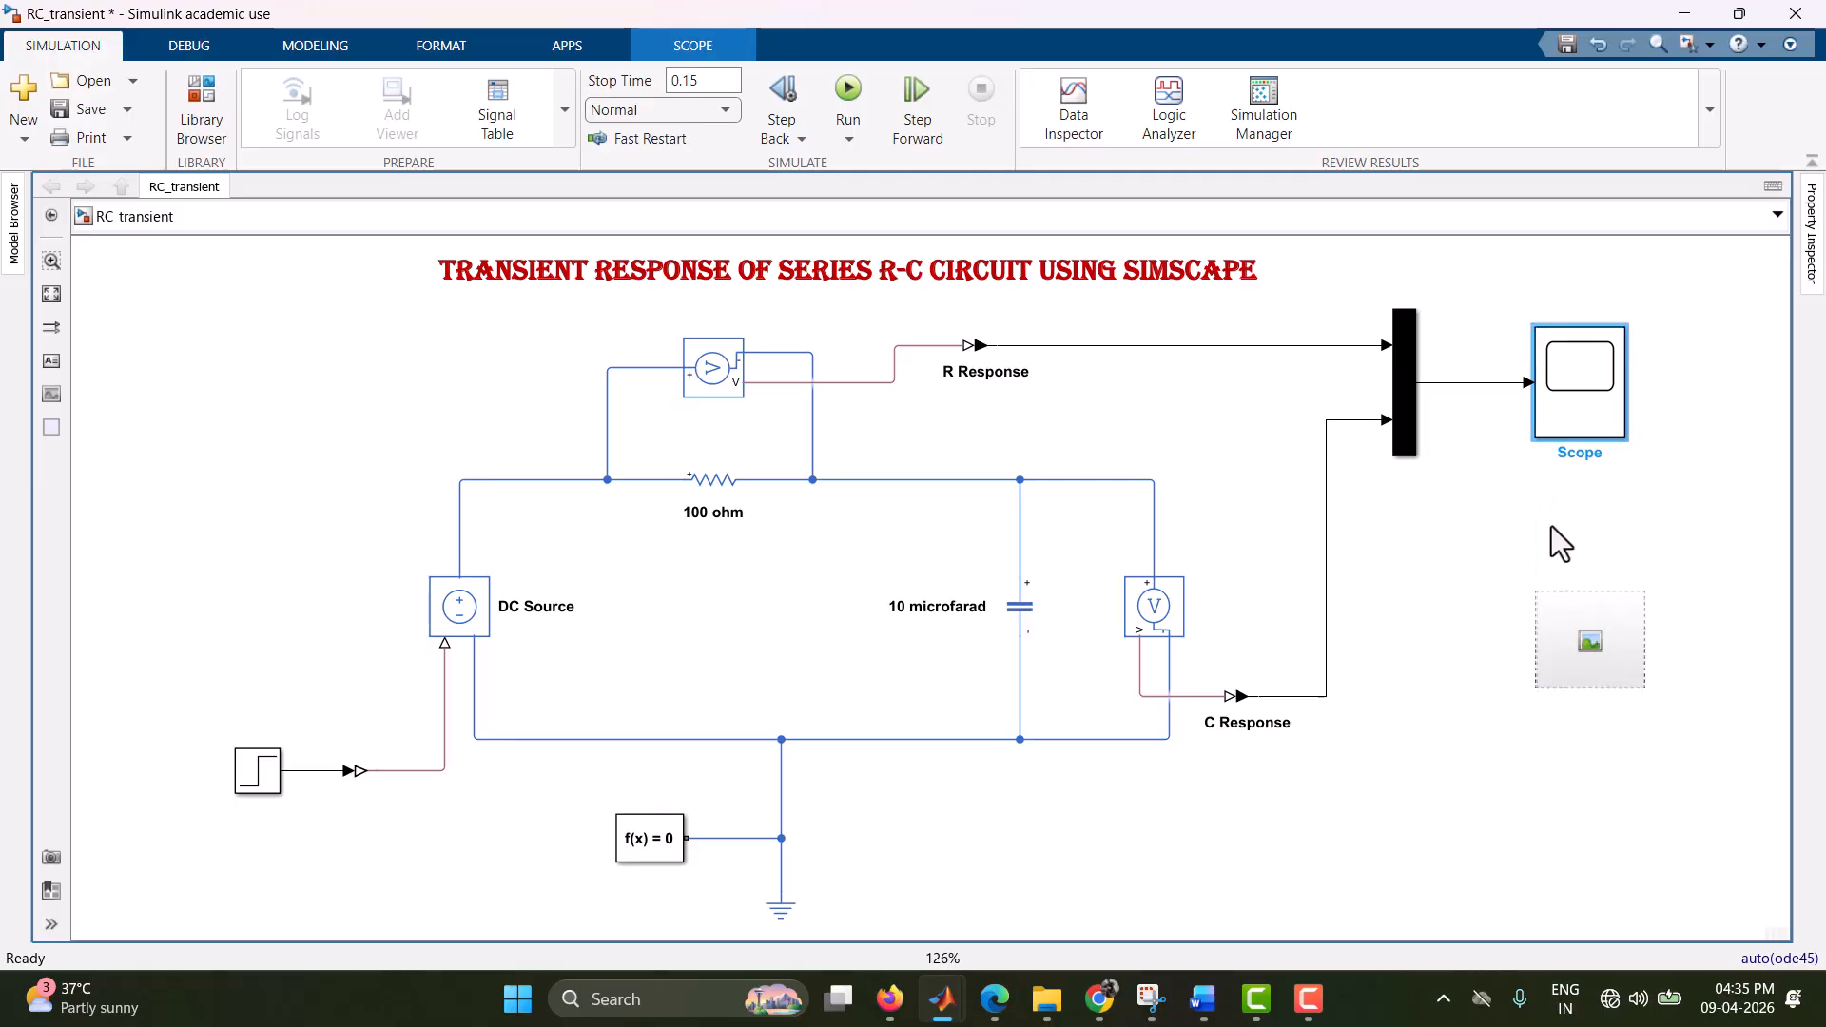
# - Rename the Scope block as RC Response
pyautogui.click(1569, 454)
pyautogui.doubleClick(1570, 455)
pyautogui.write('R')
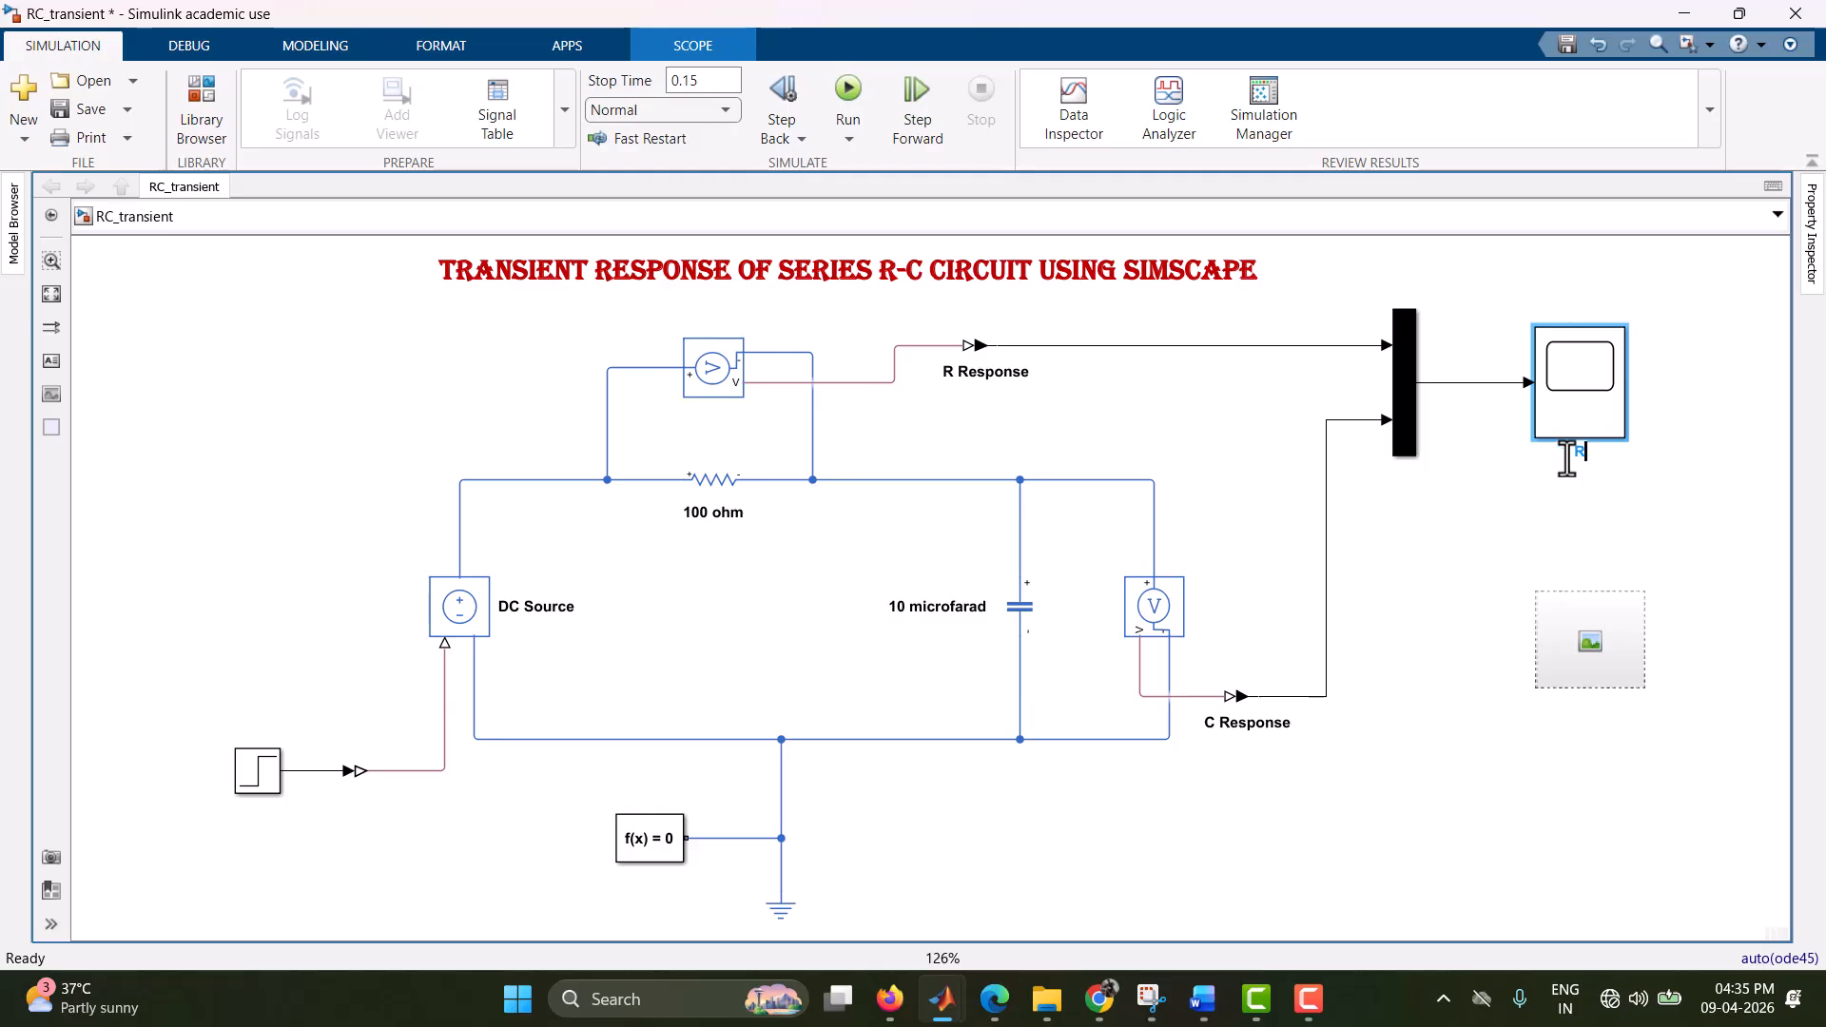
pyautogui.write('C Response')
pyautogui.click(1670, 472)
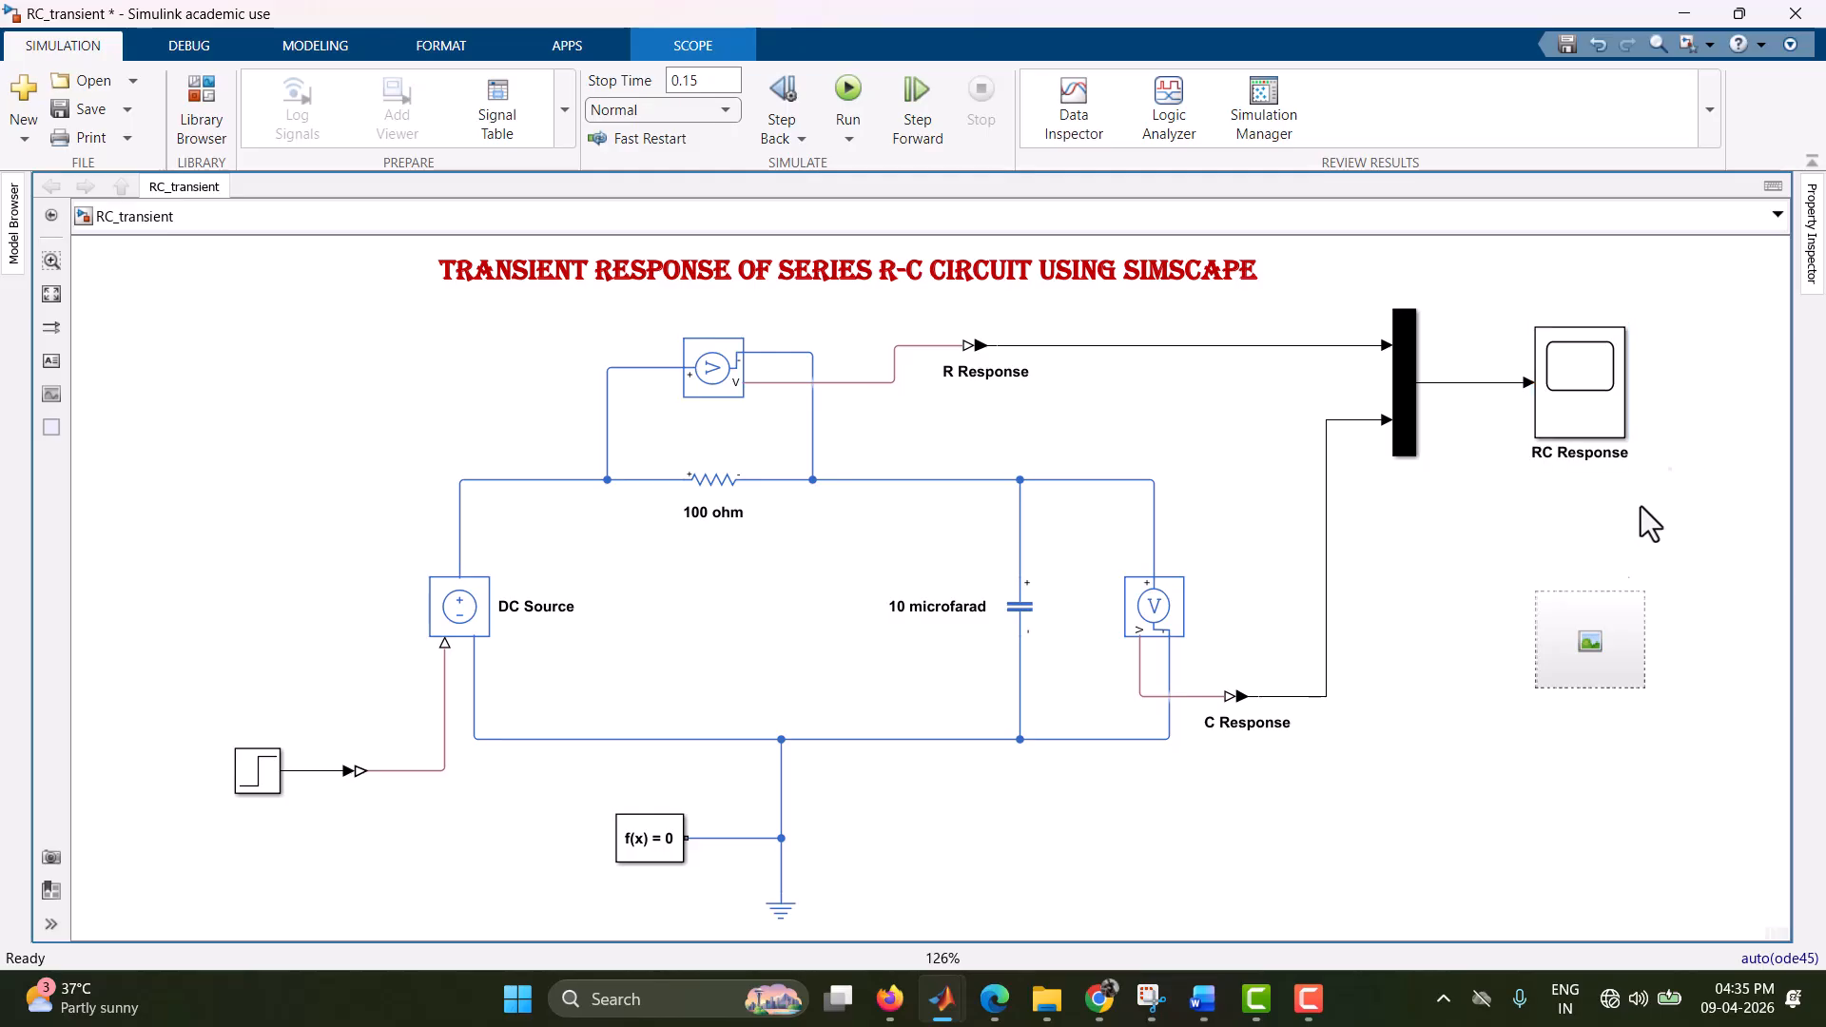
pyautogui.moveTo(1621, 637); pyautogui.dragTo(1712, 640)
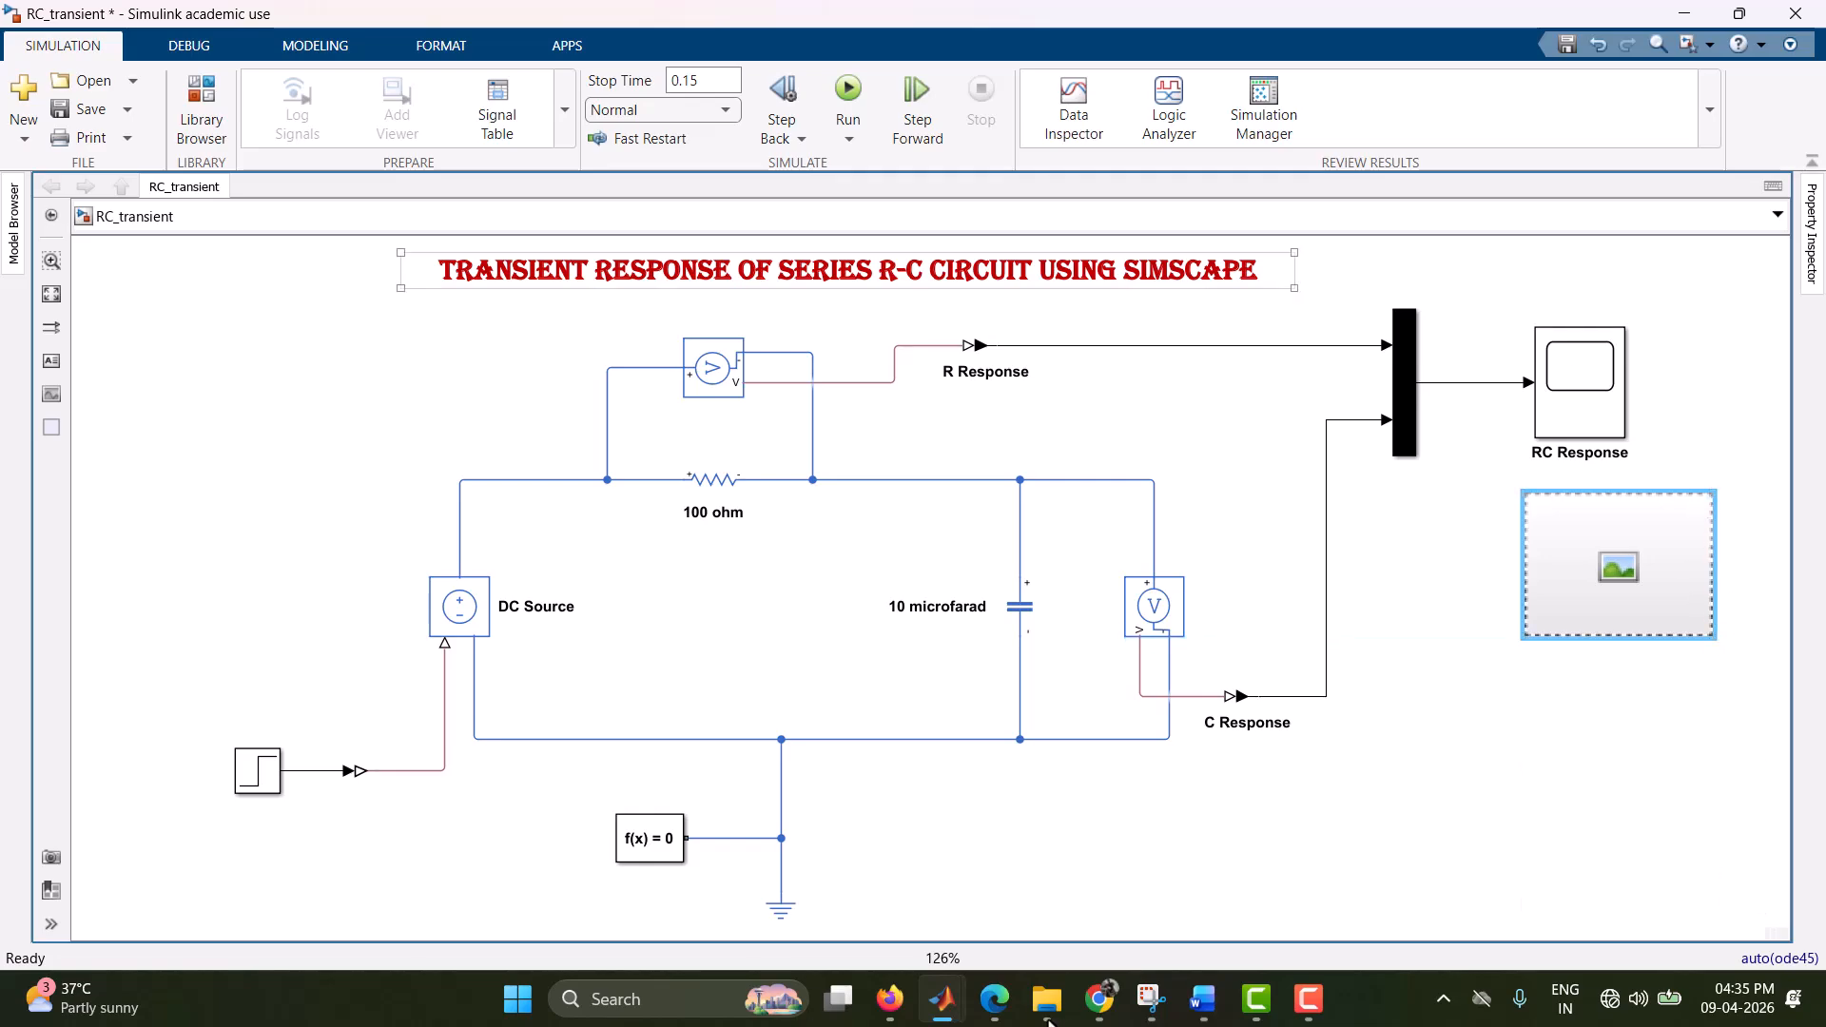
pyautogui.doubleClick(1602, 557)
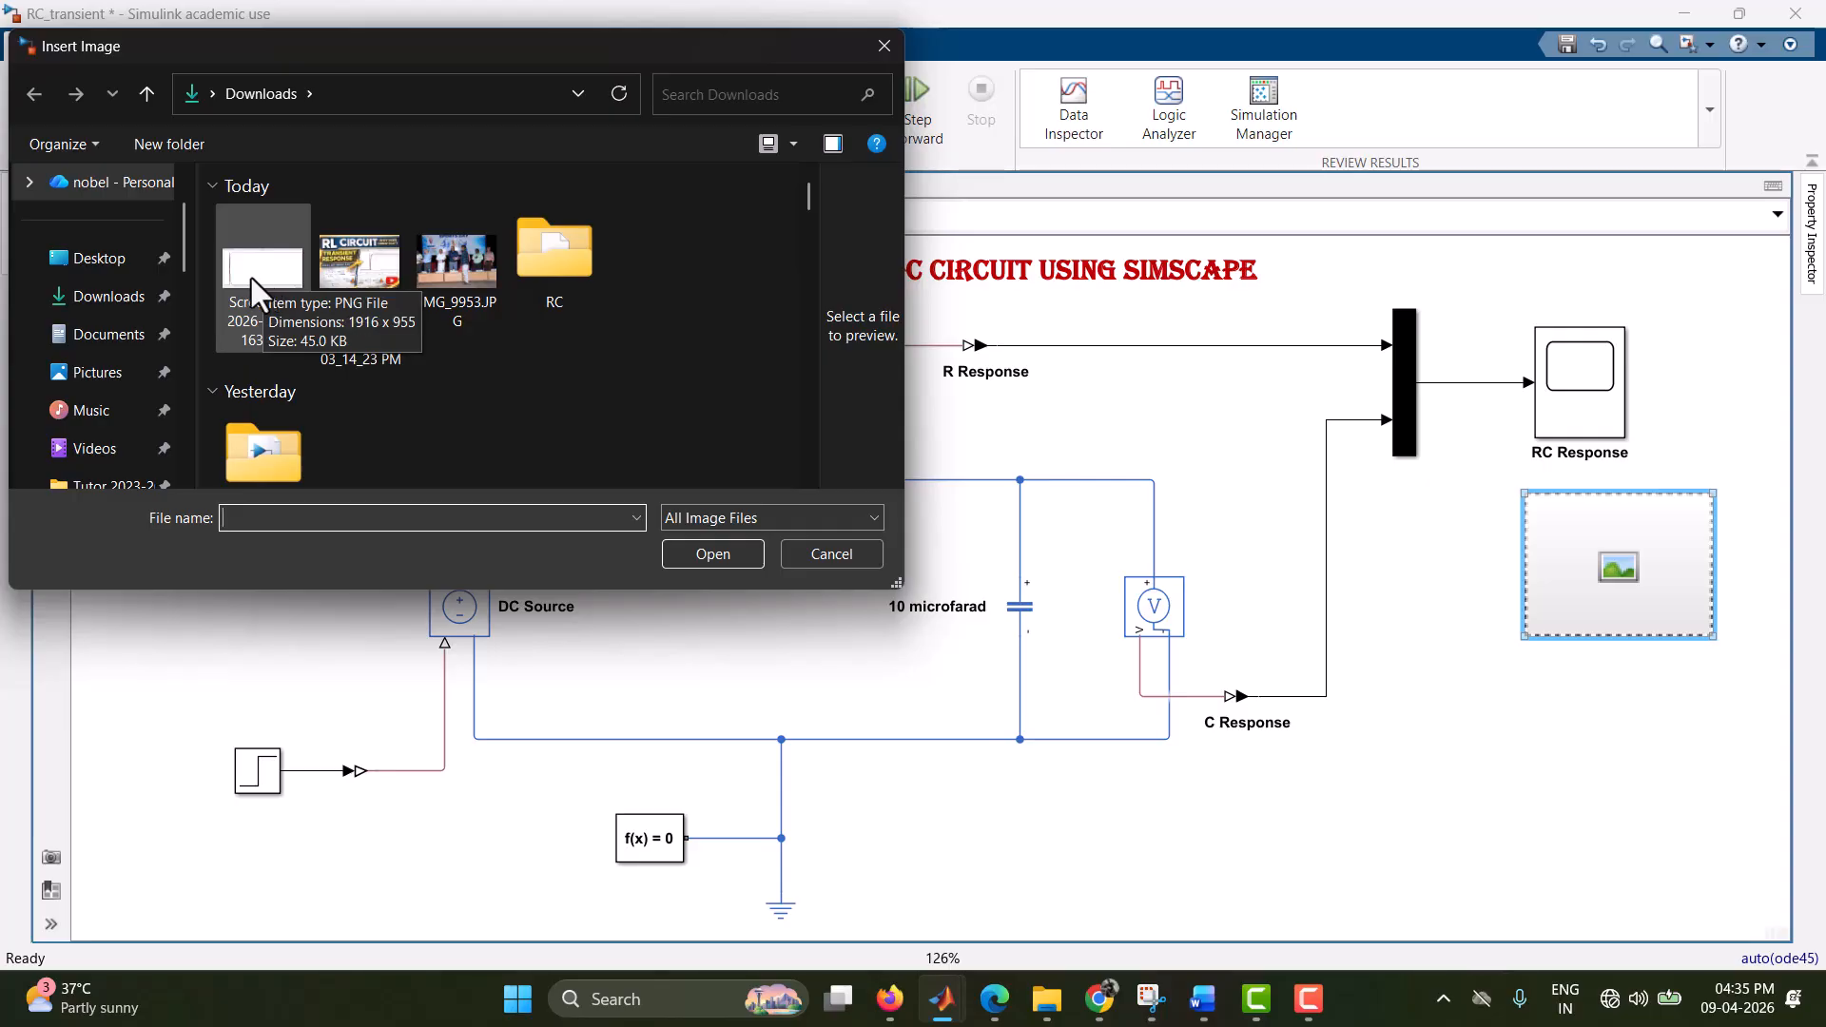
pyautogui.click(251, 277)
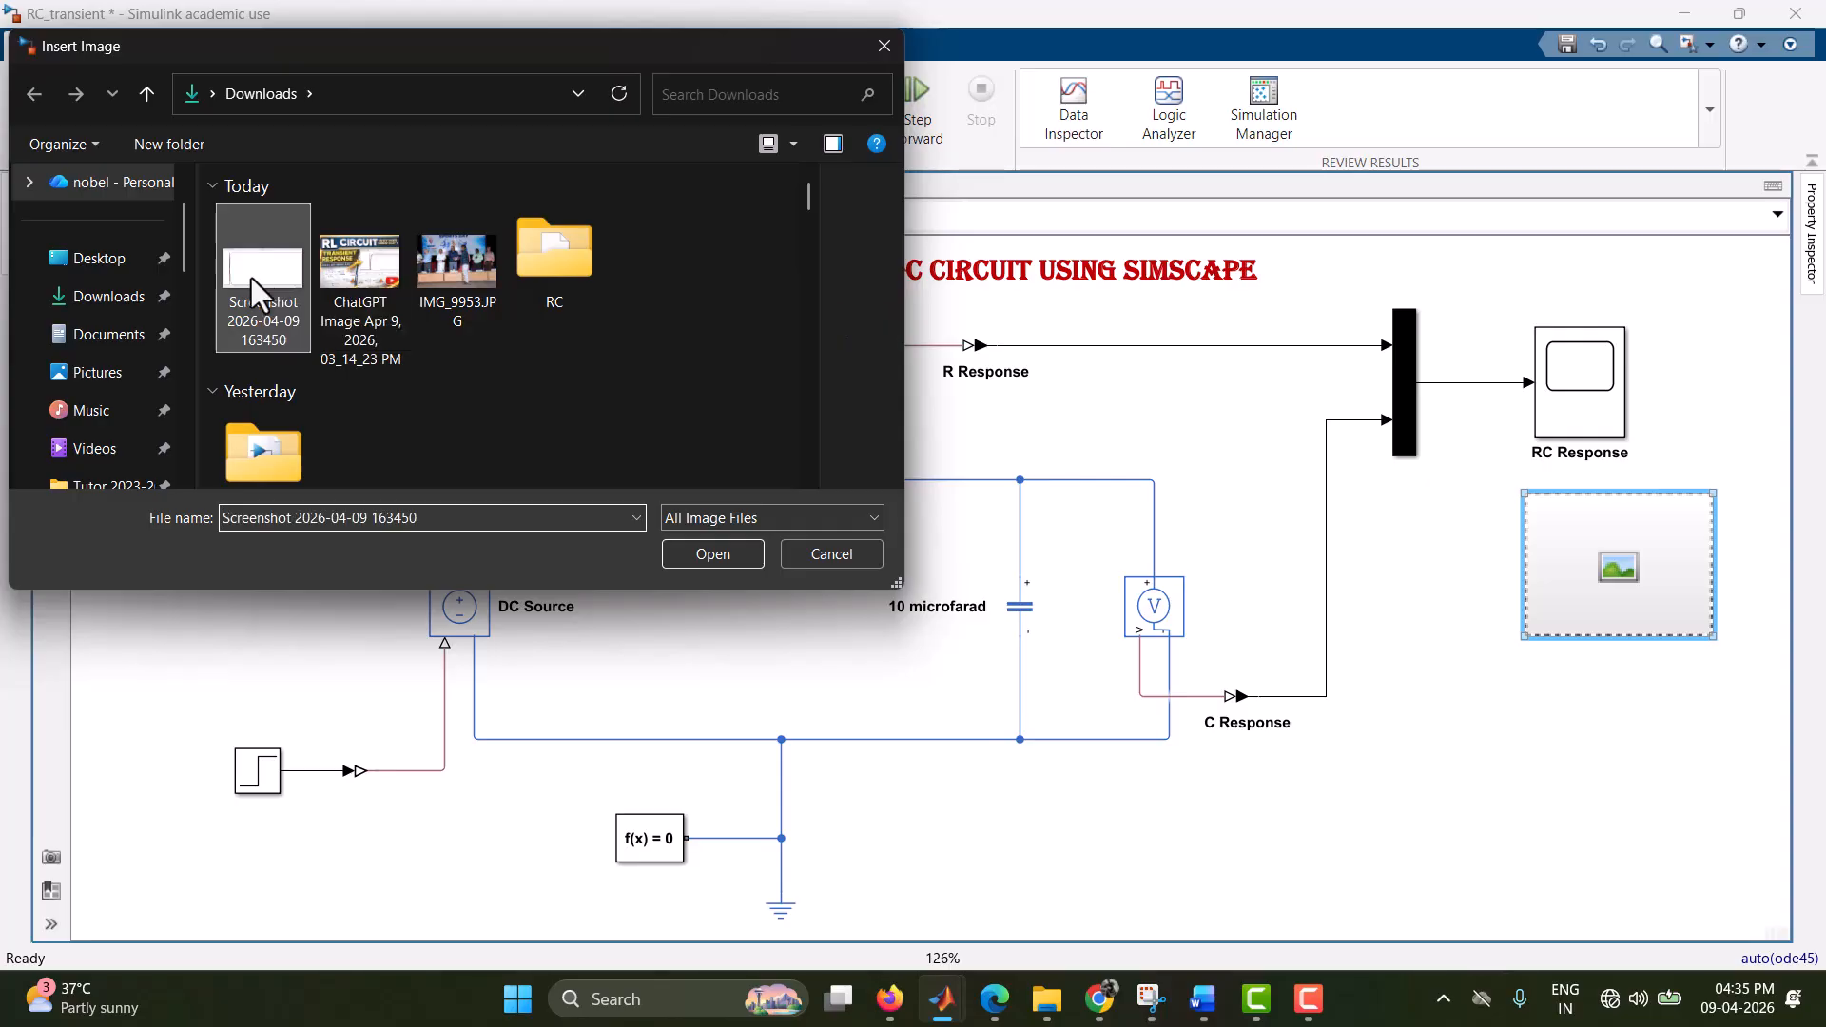
pyautogui.click(711, 554)
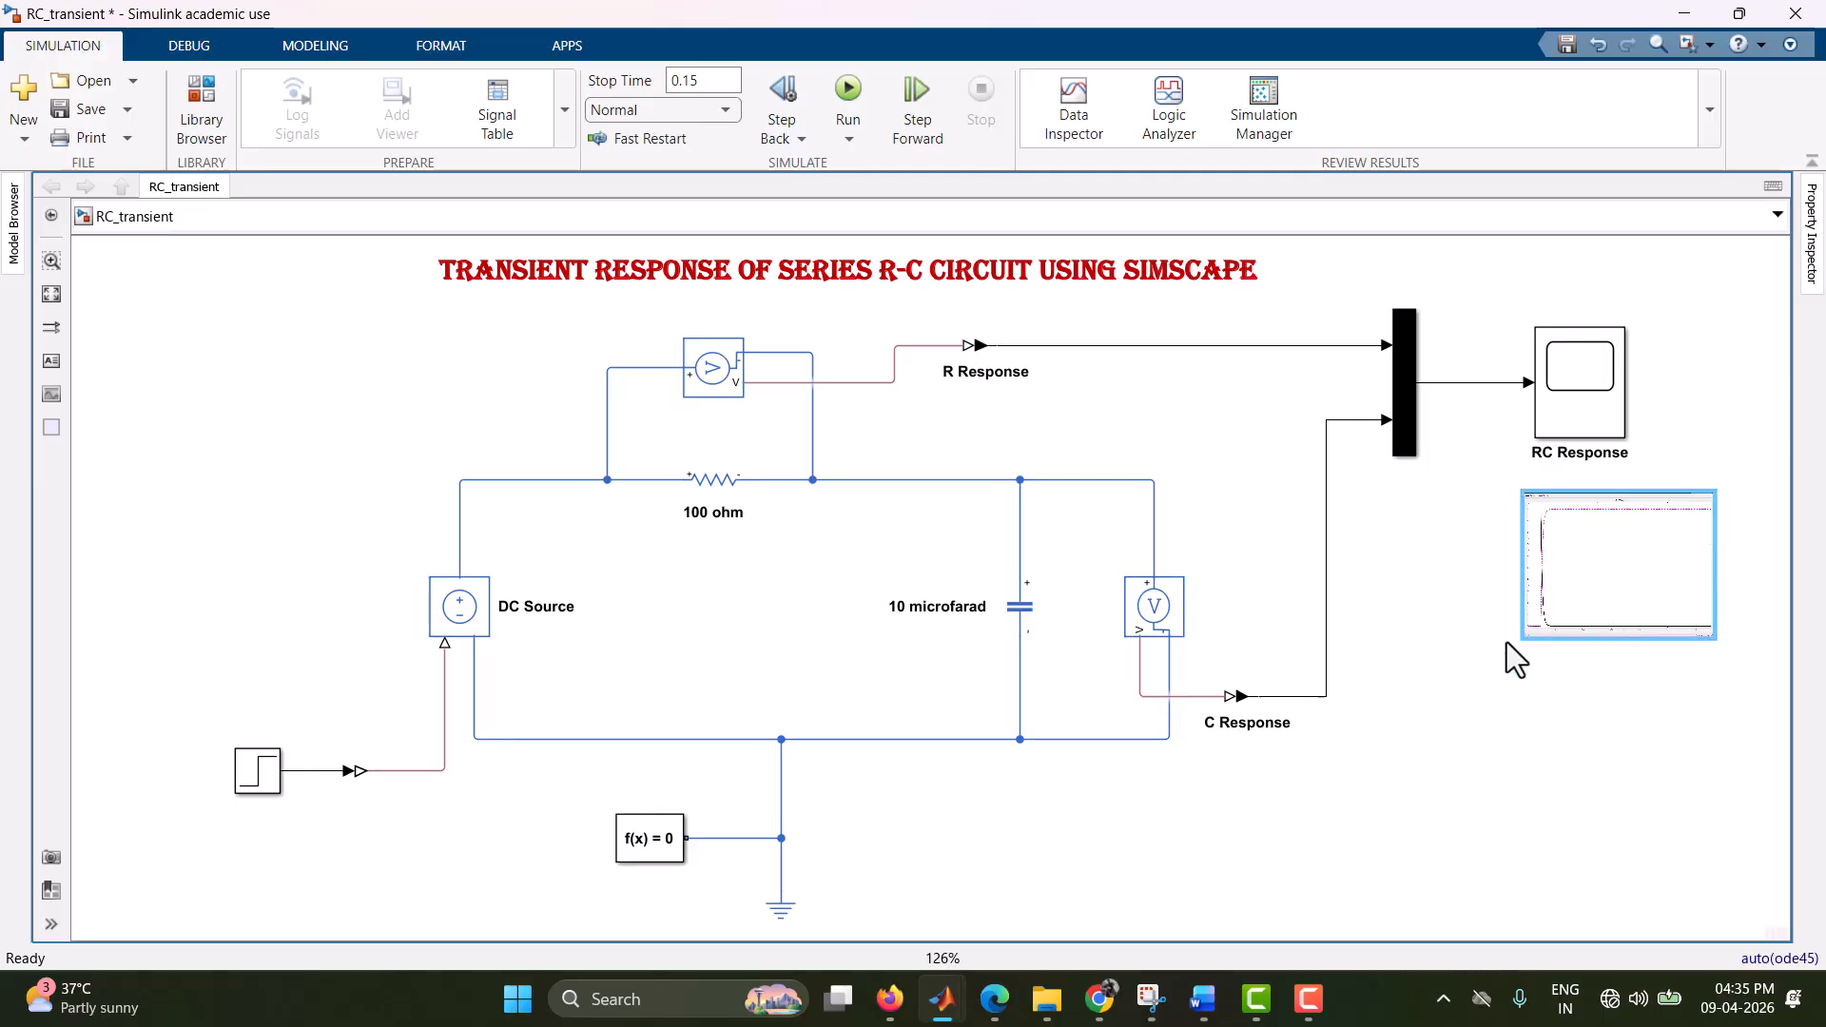
# - Enlarge the inserted plot image and place it below the RC Response scope, clear of the circuit, with the whole model in view
pyautogui.moveTo(1521, 640); pyautogui.dragTo(1390, 765)
pyautogui.moveTo(1715, 764); pyautogui.dragTo(1745, 720)
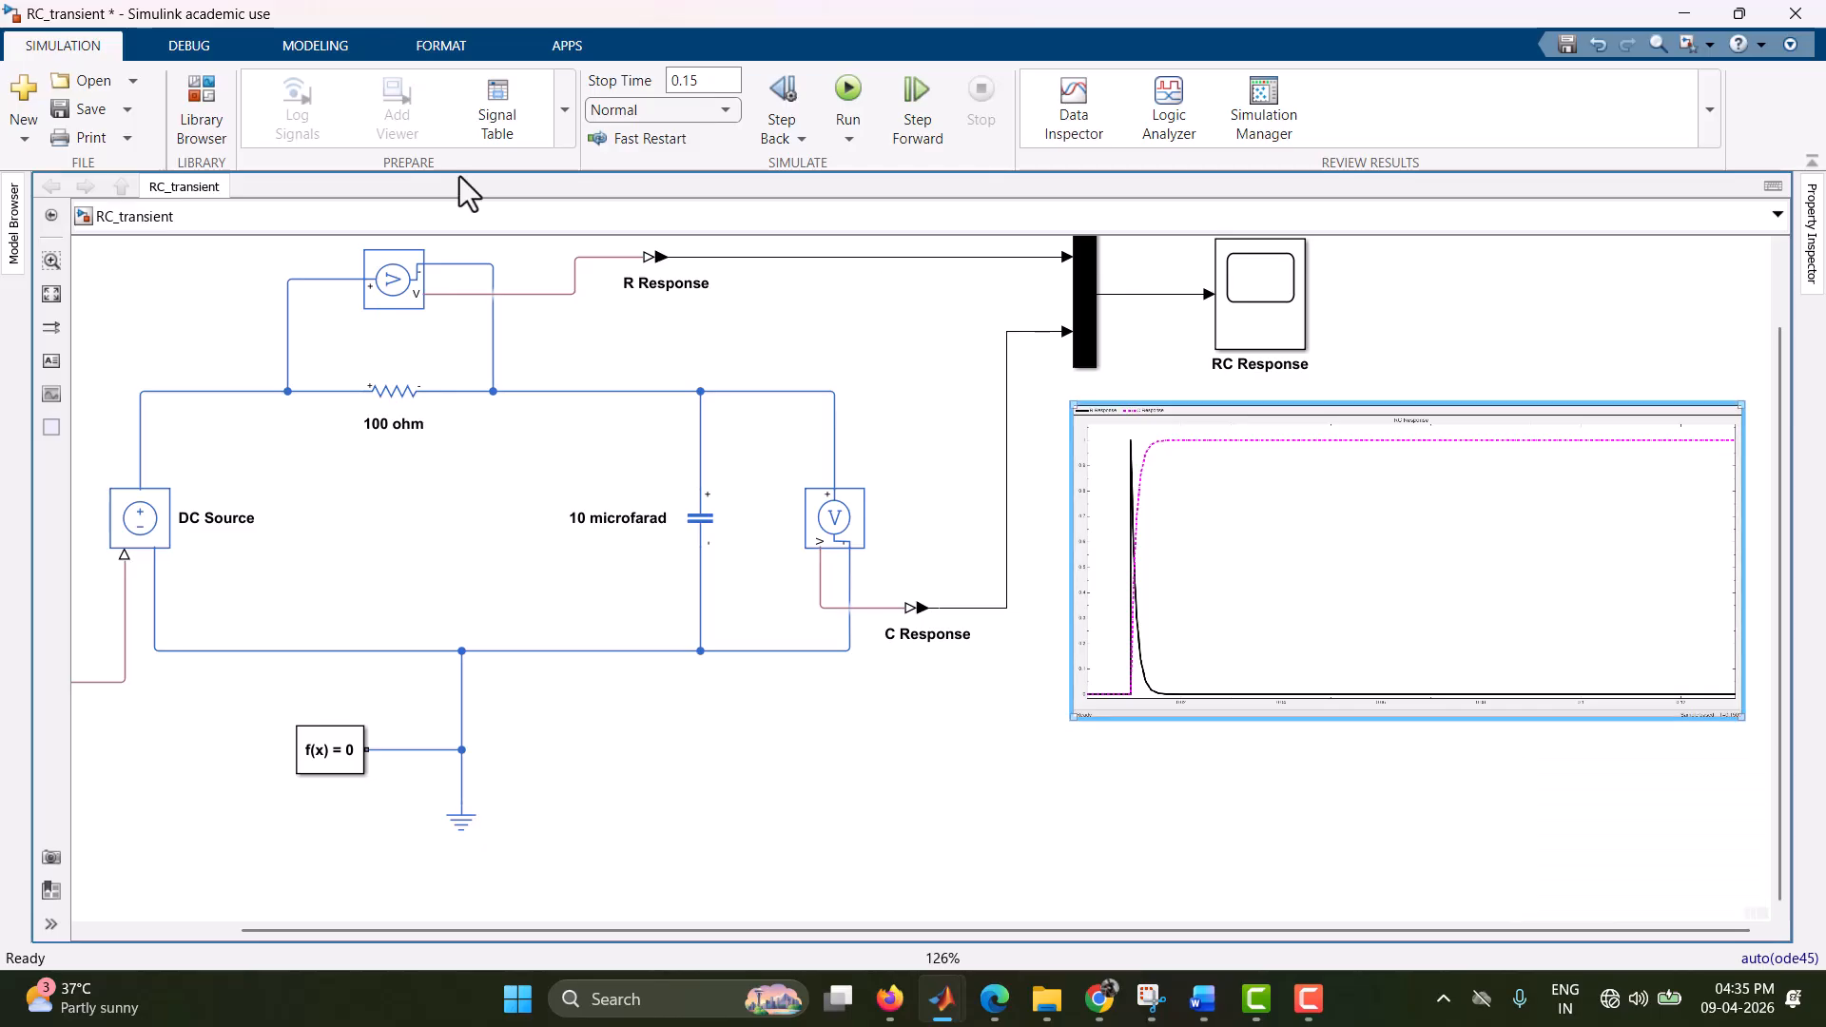
pyautogui.click(58, 300)
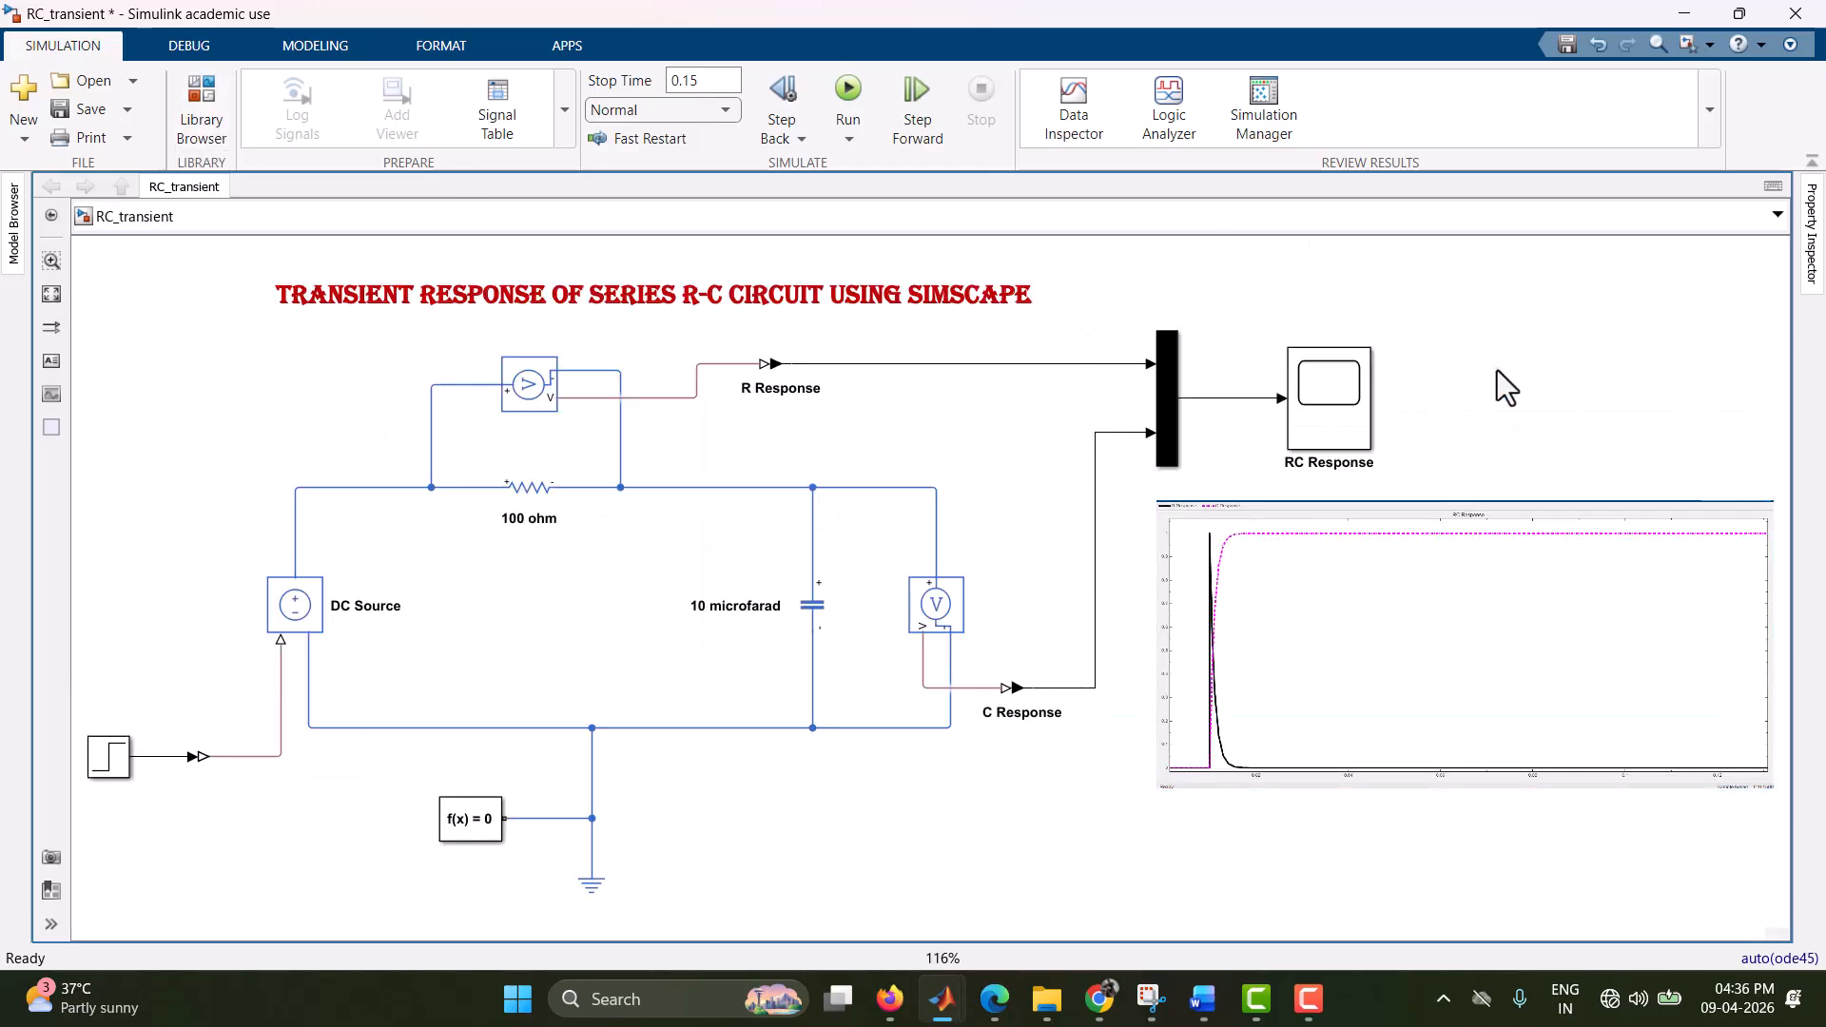
pyautogui.moveTo(1291, 582); pyautogui.dragTo(1271, 611)
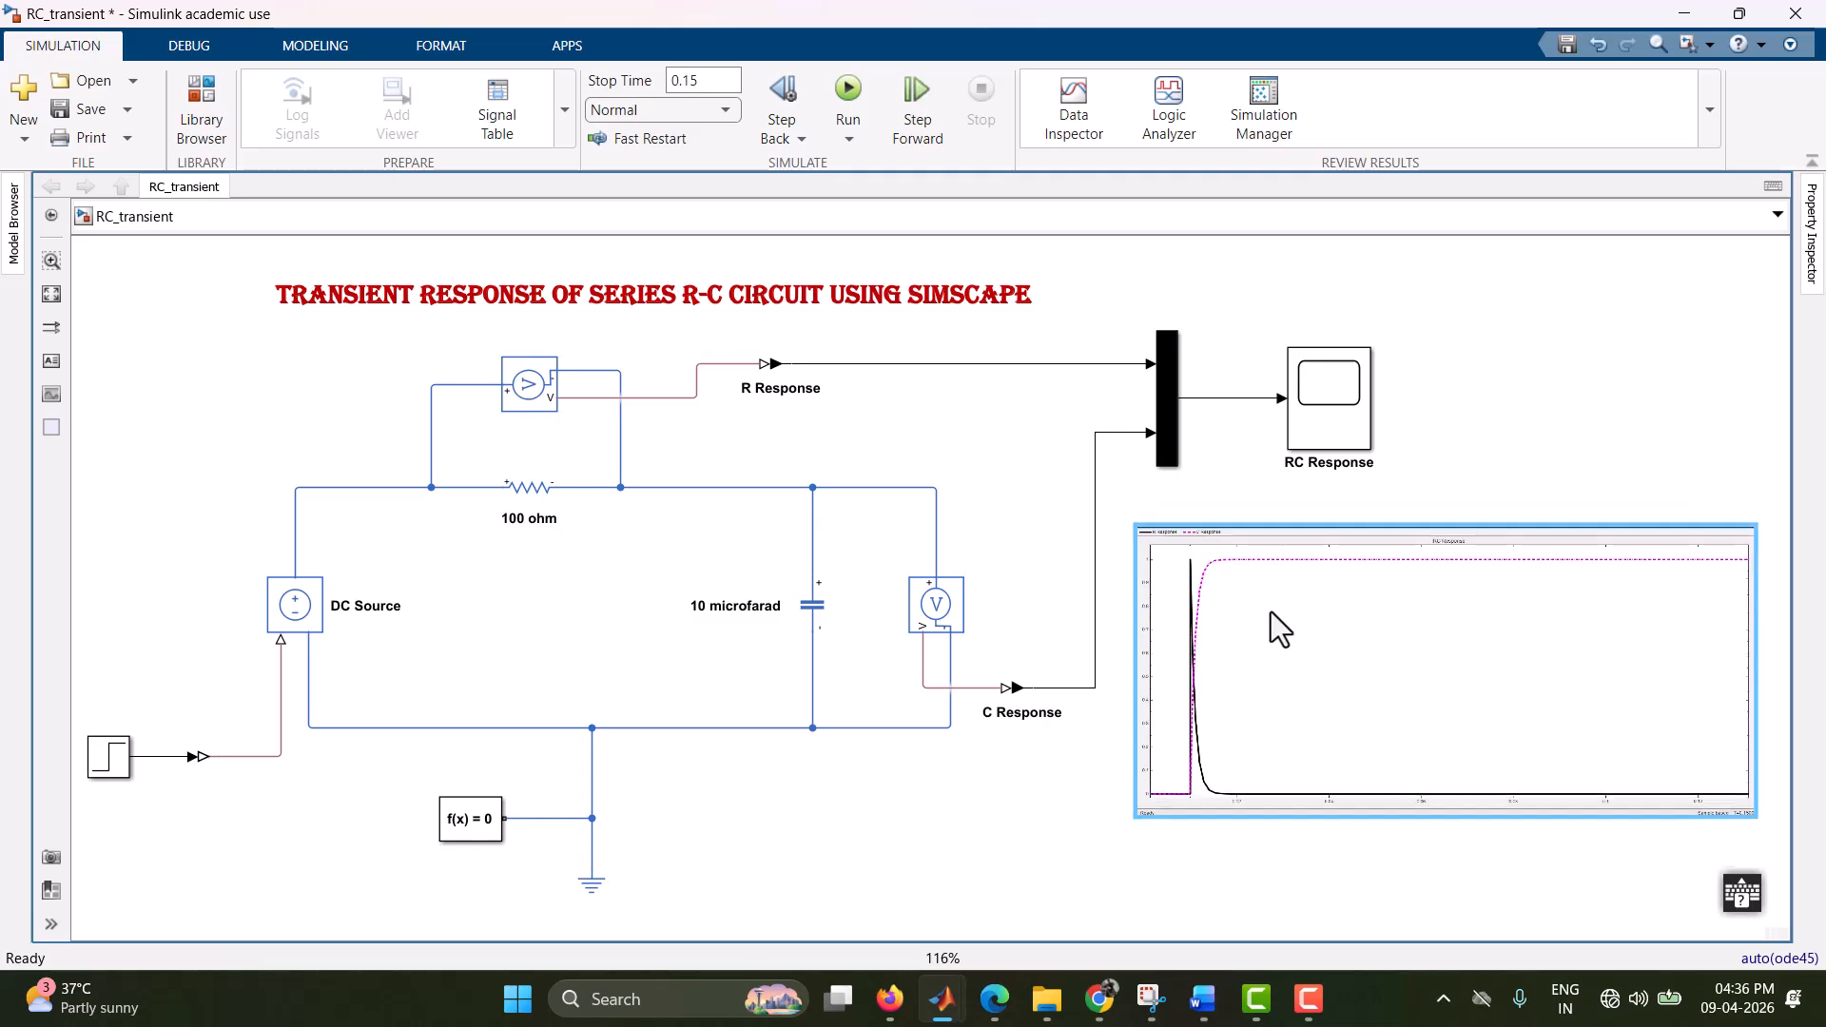
pyautogui.click(52, 294)
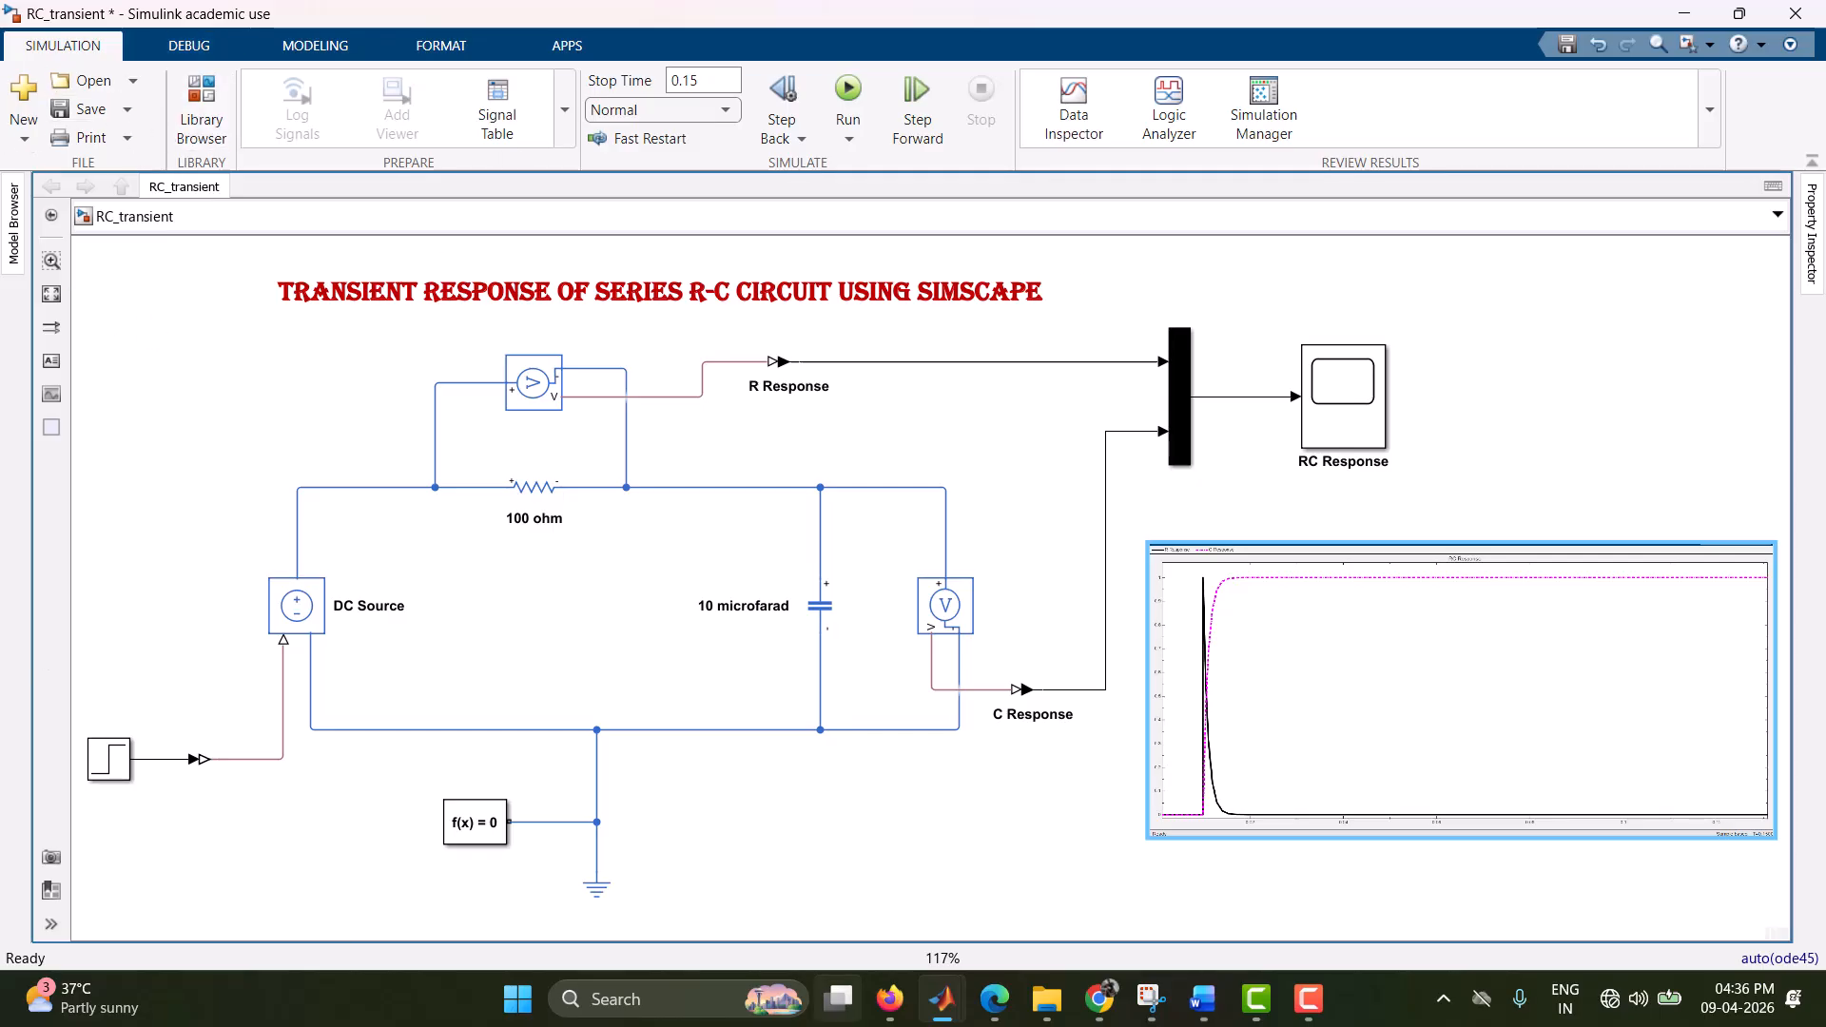
pyautogui.click(1150, 999)
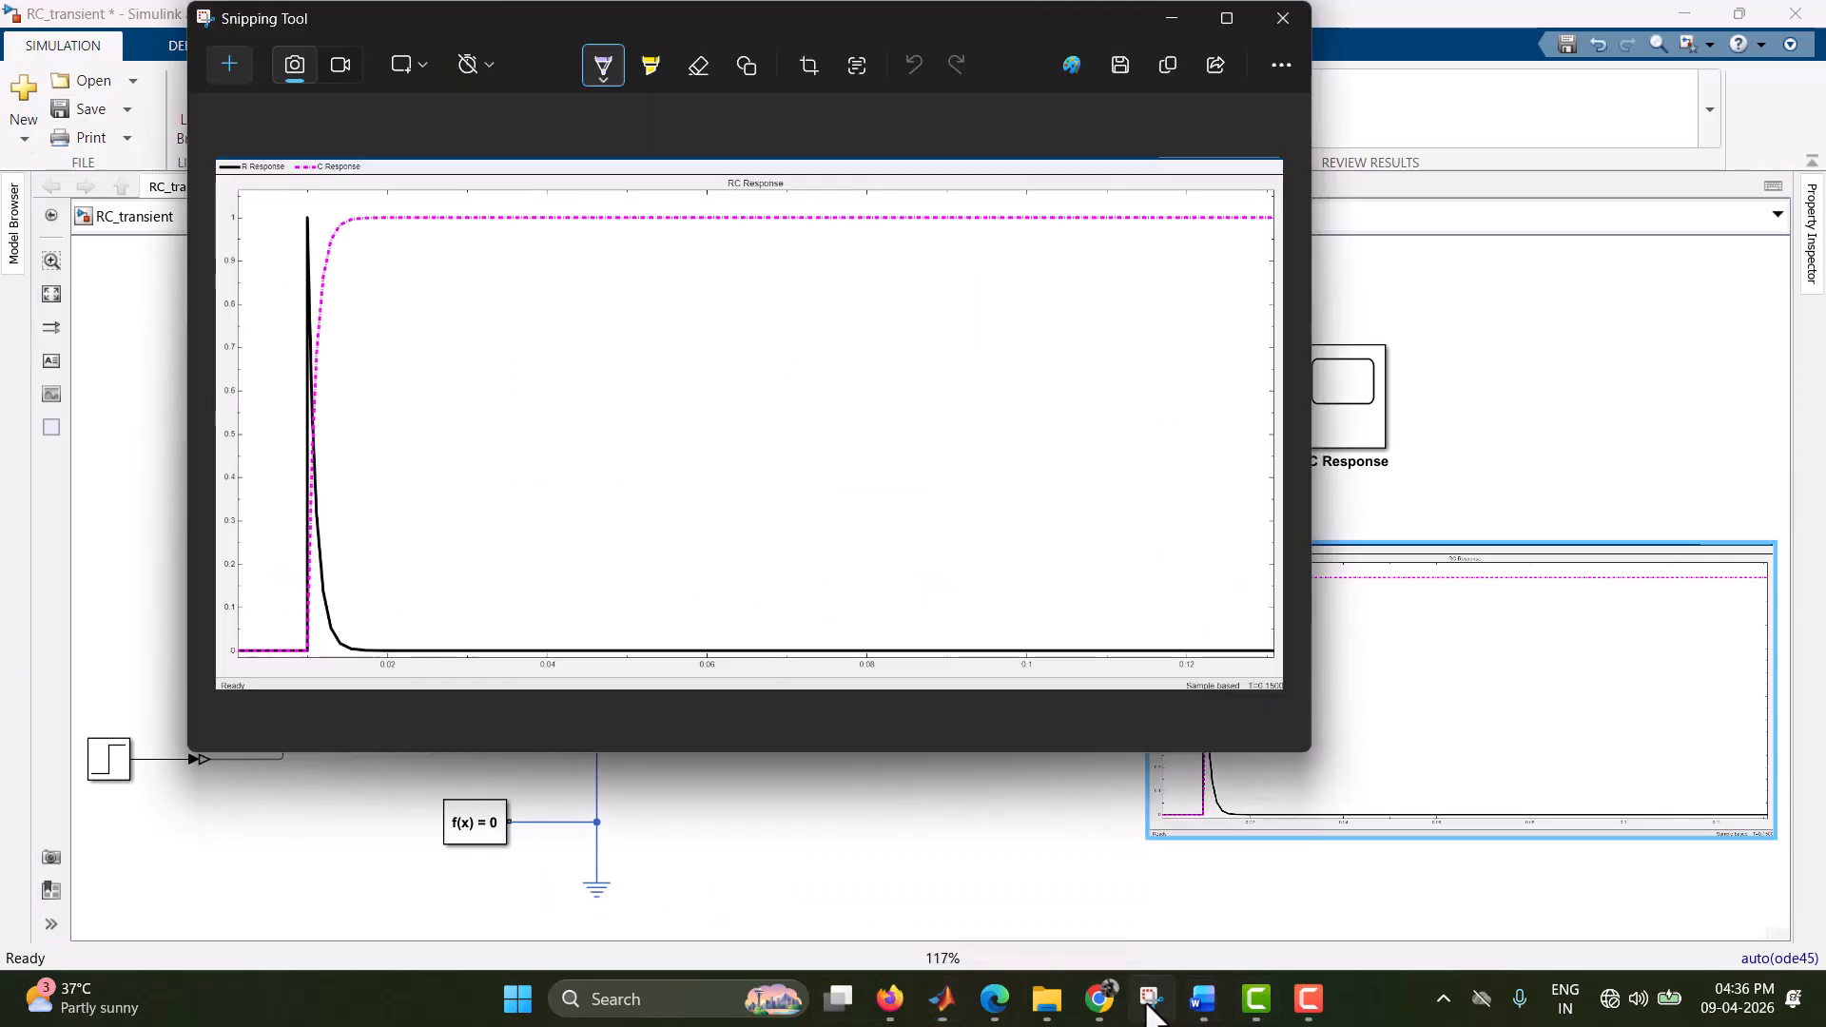
pyautogui.click(1170, 18)
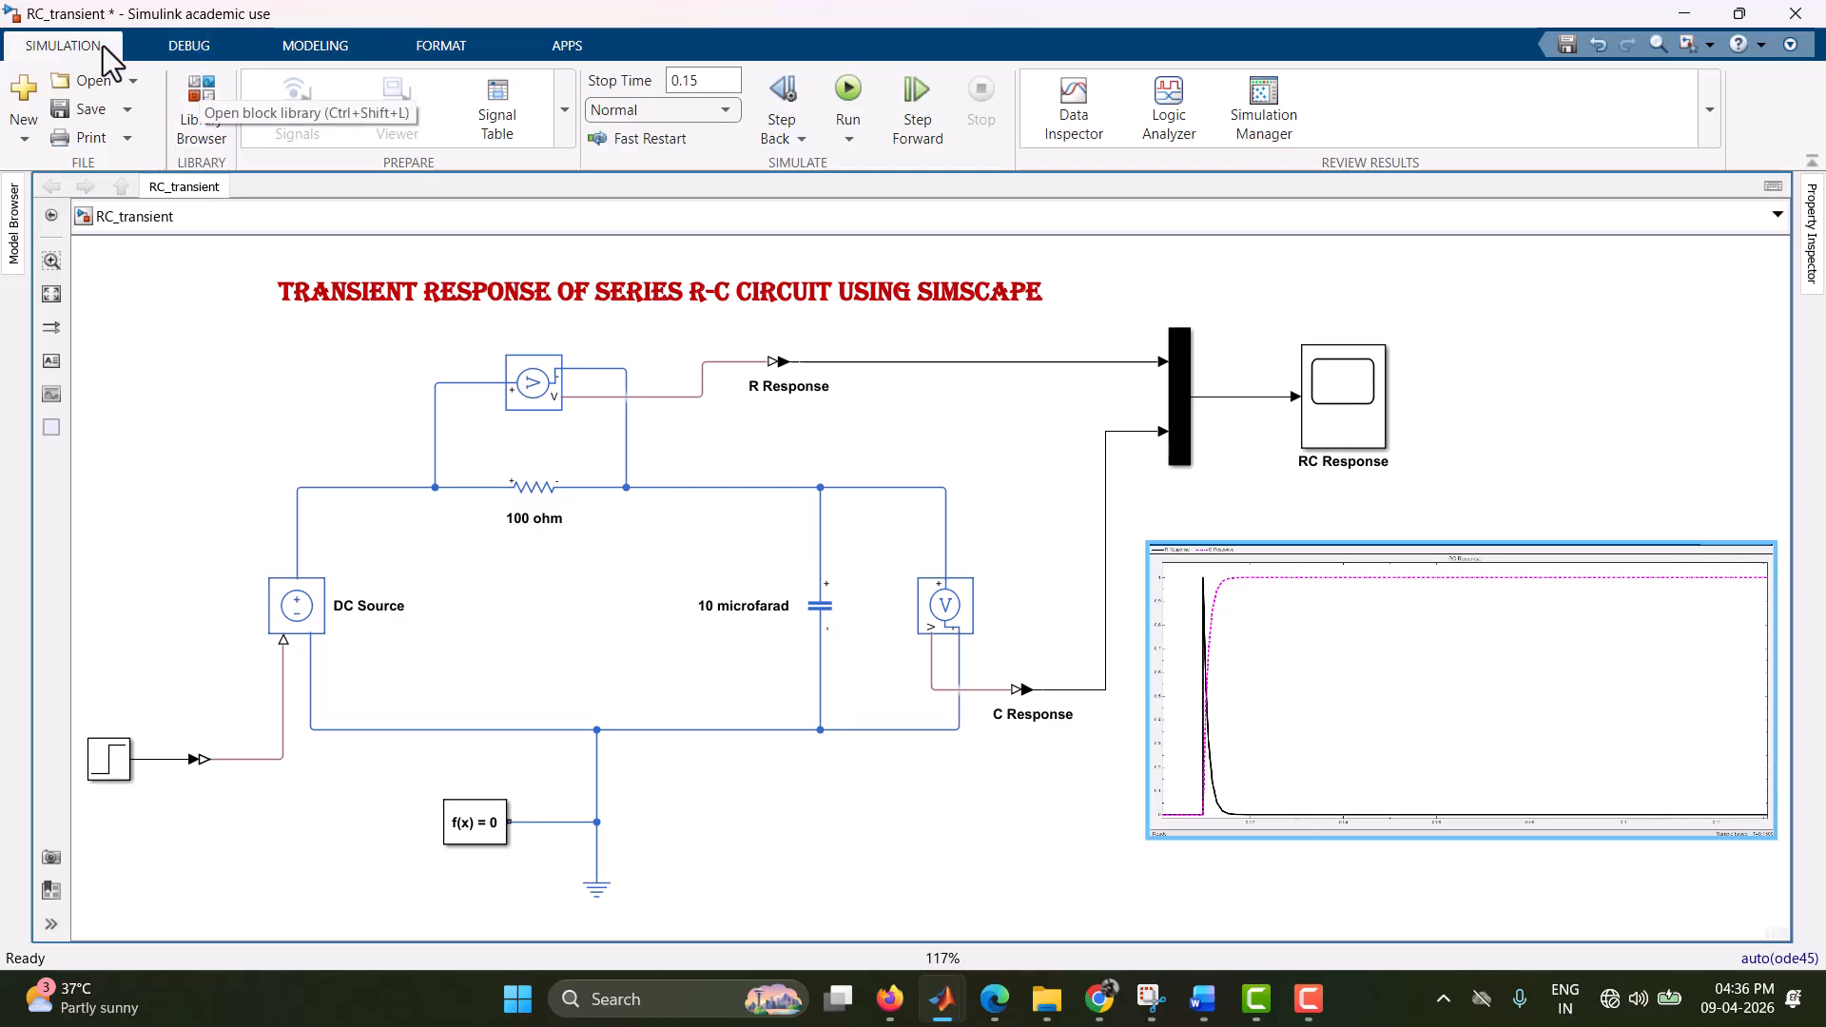
# - Copy a screenshot of the whole model to the clipboard in bitmap format
pyautogui.click(435, 46)
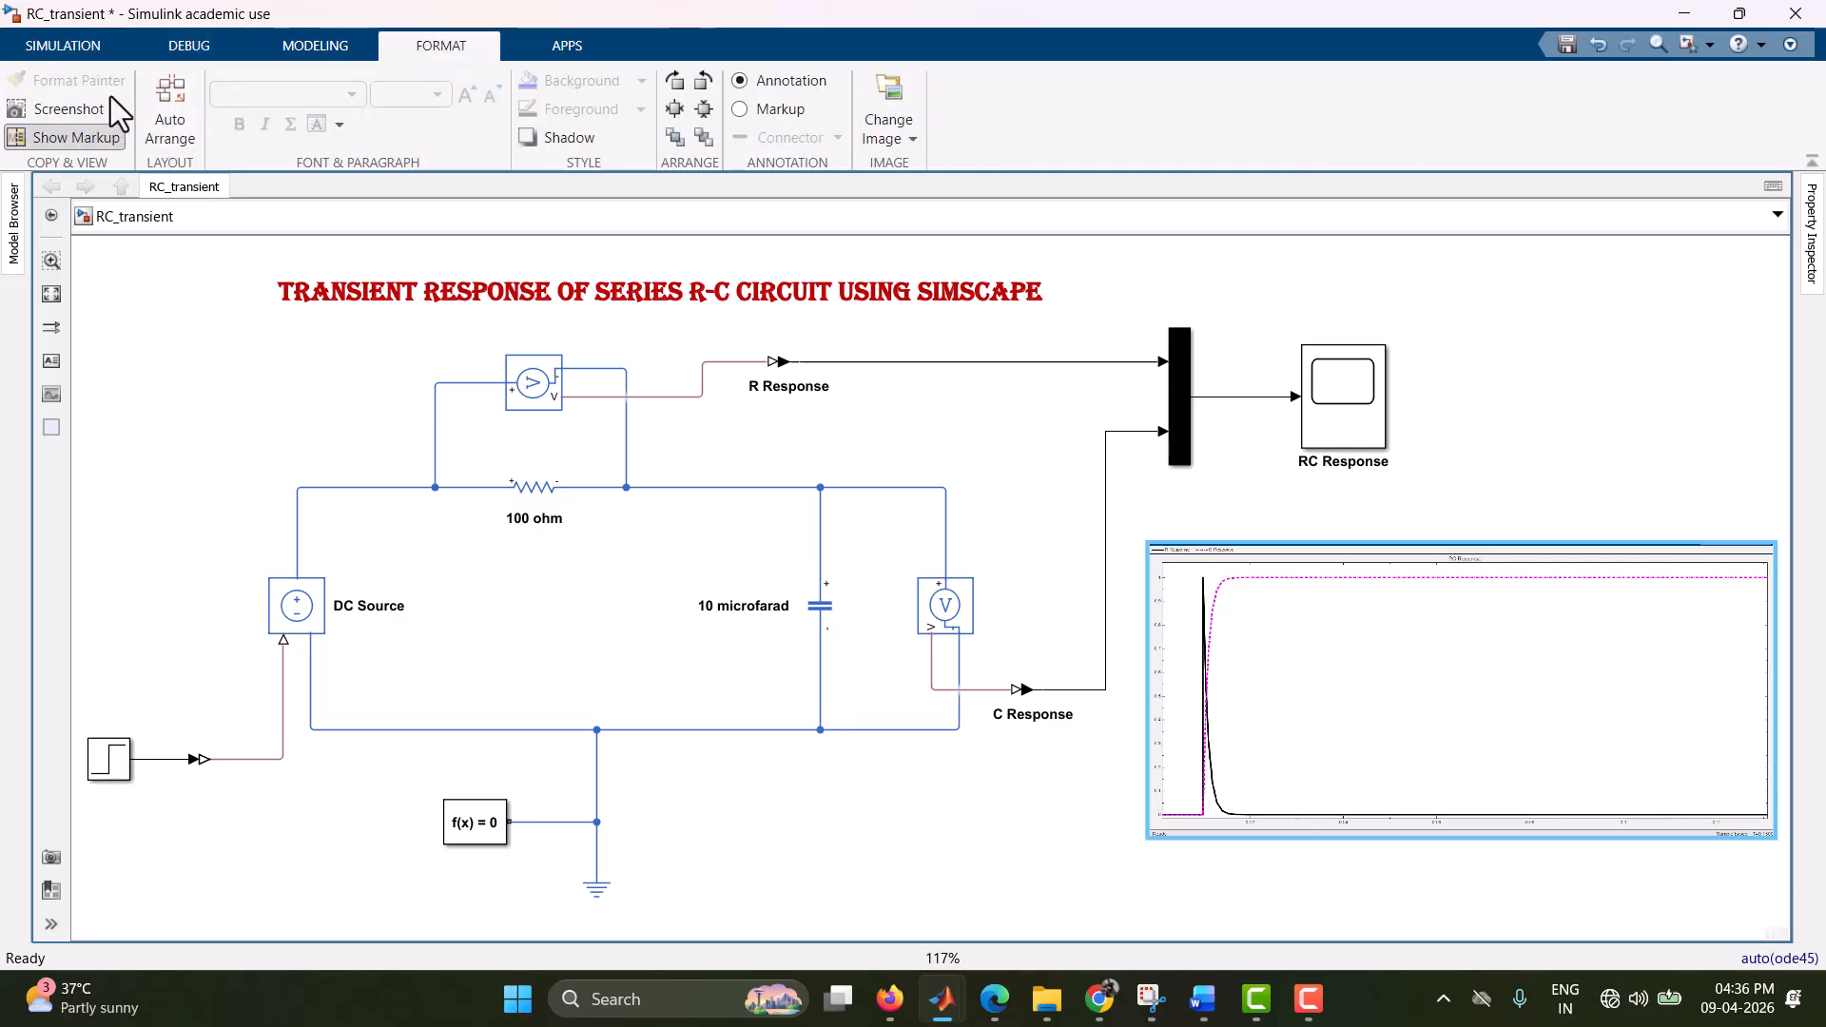
pyautogui.click(910, 141)
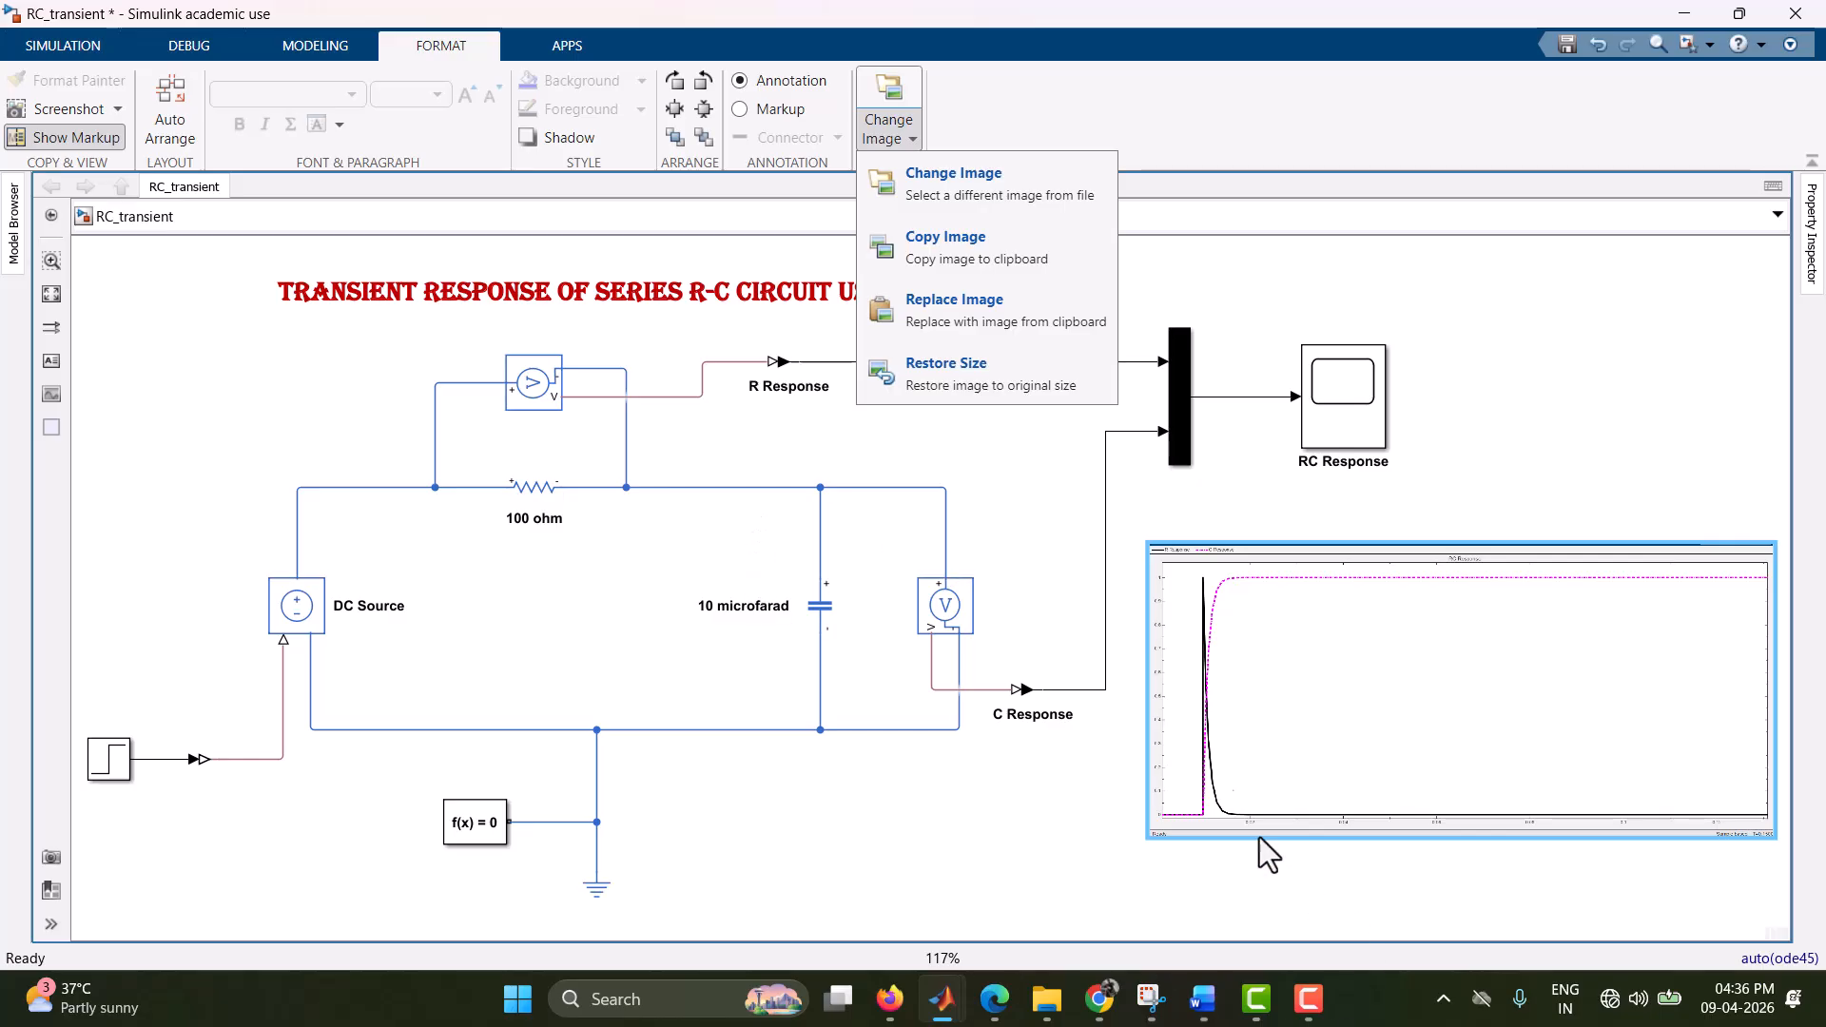
pyautogui.click(1419, 301)
pyautogui.click(1320, 995)
pyautogui.click(312, 219)
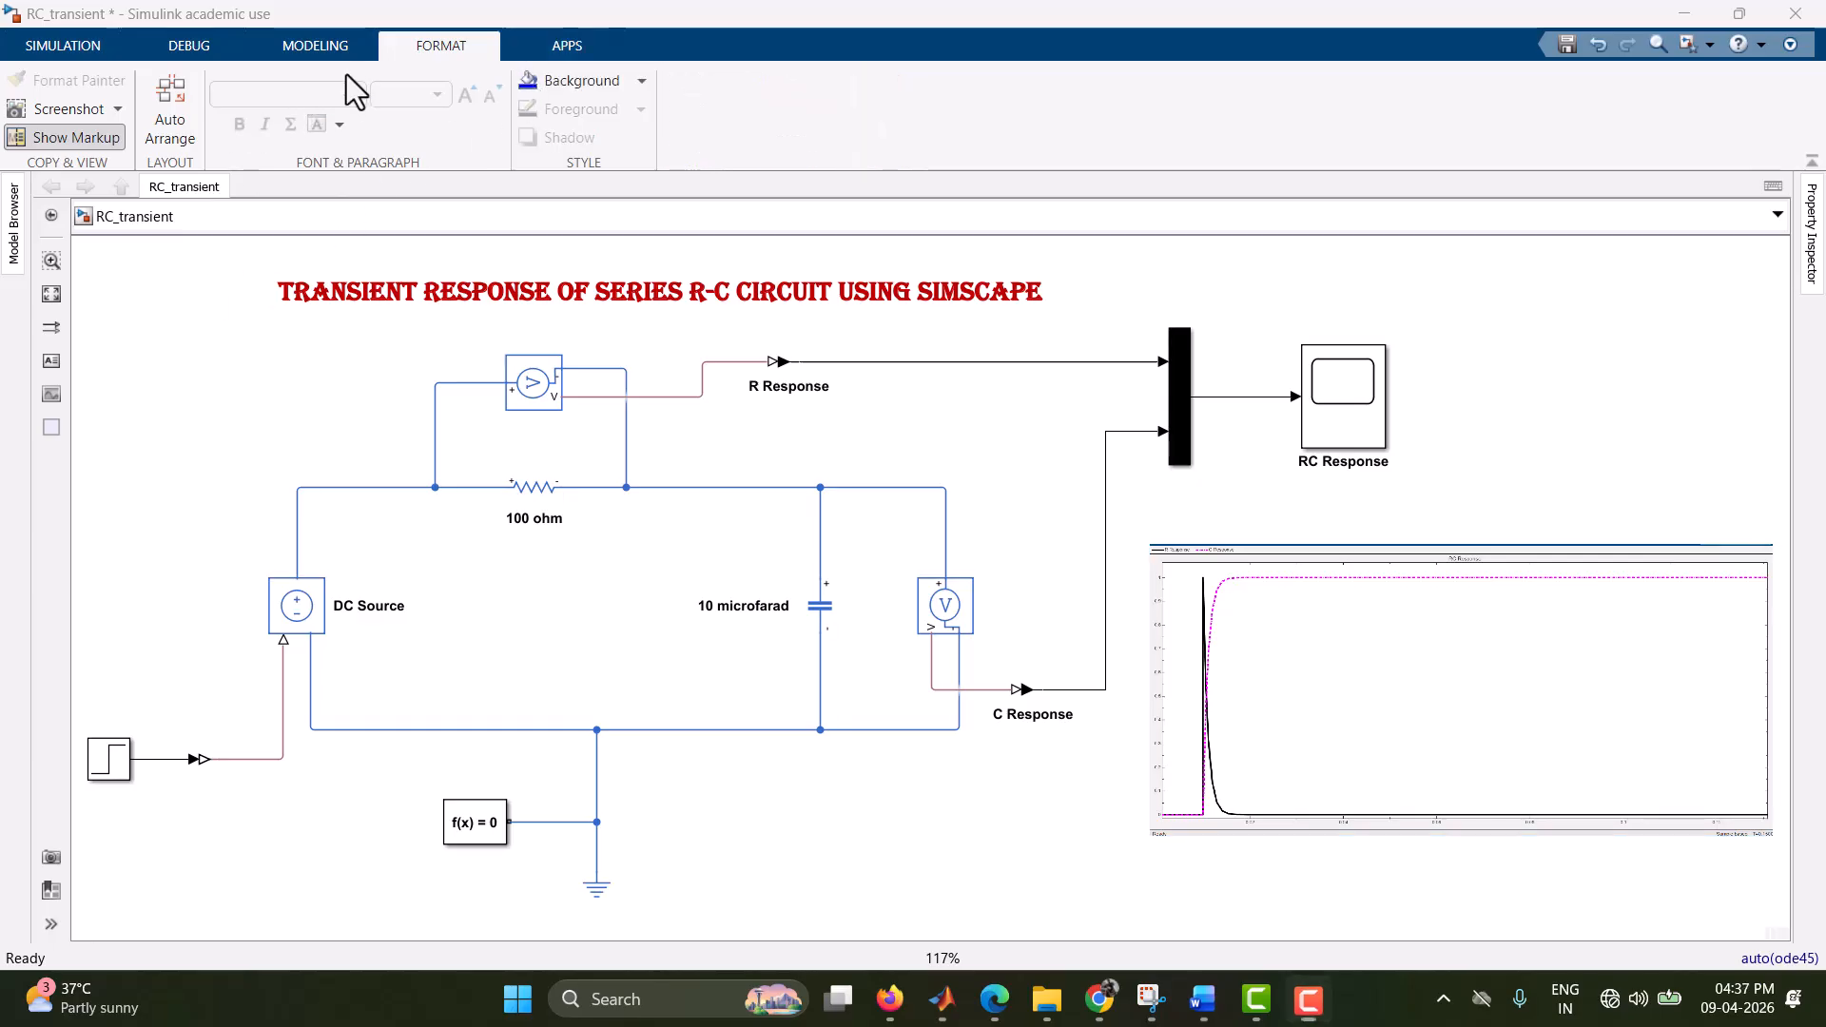
pyautogui.click(110, 111)
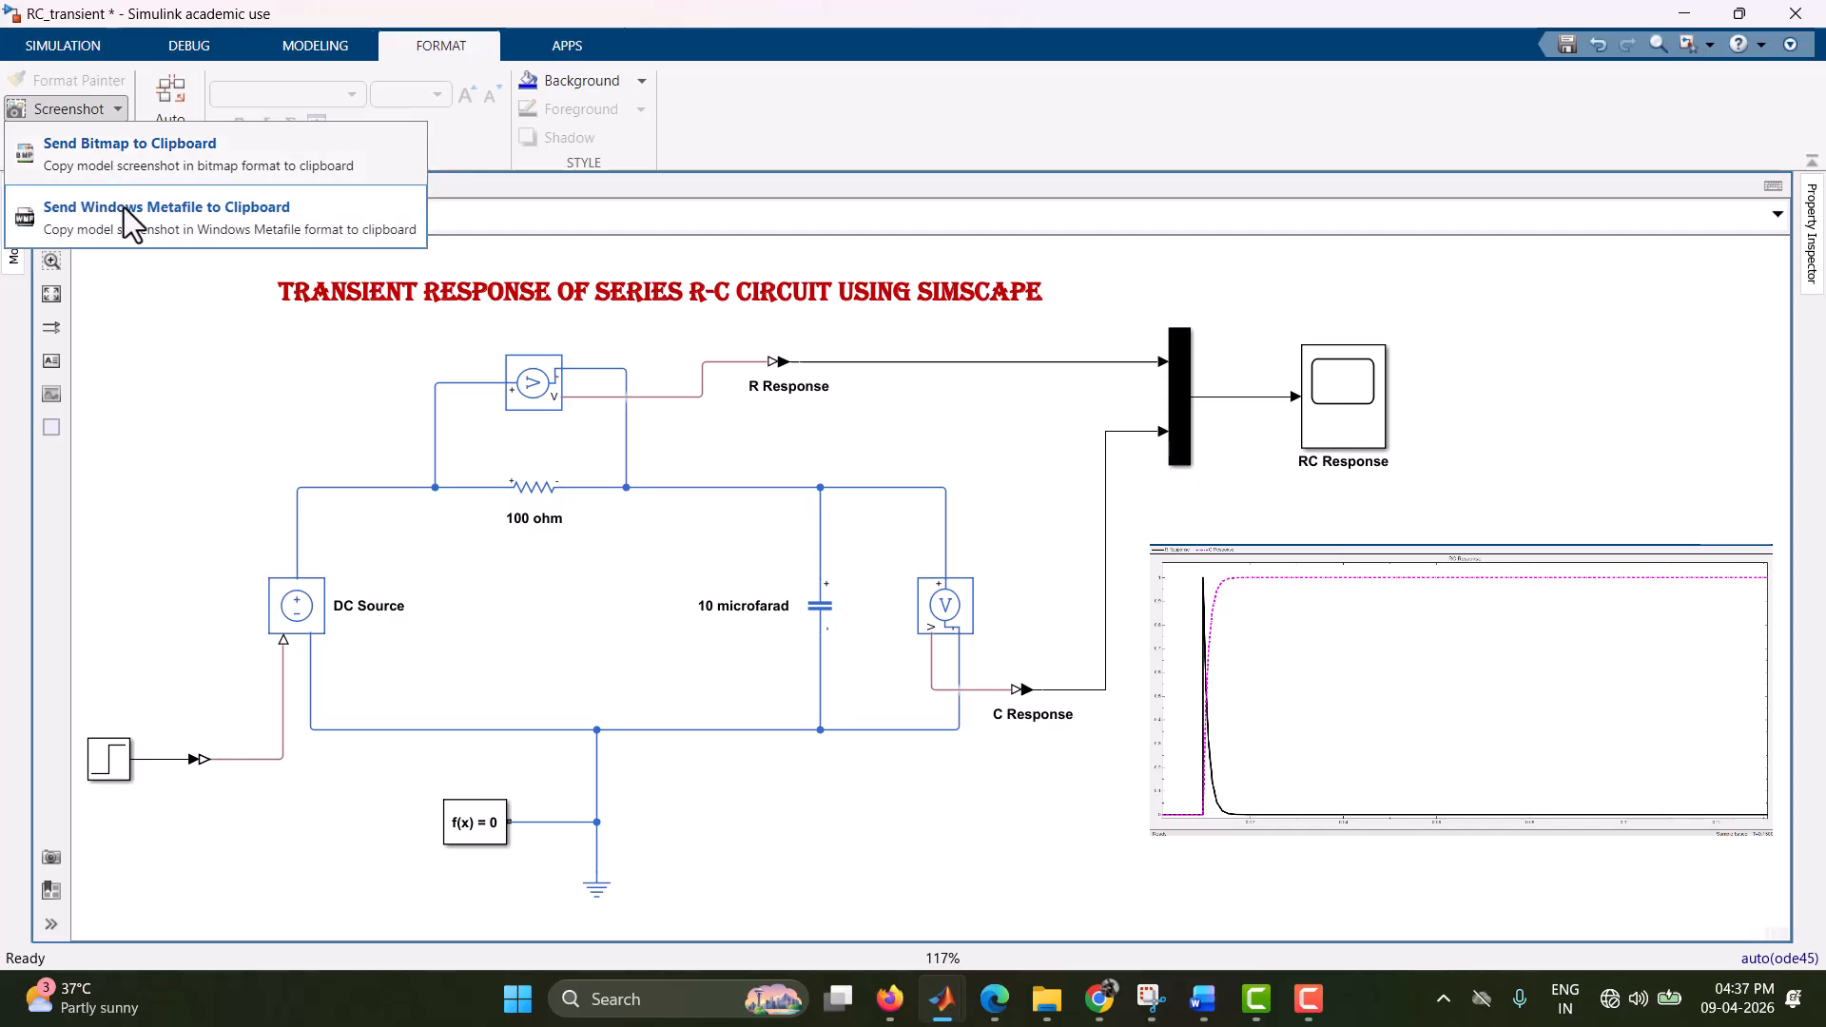
pyautogui.click(106, 157)
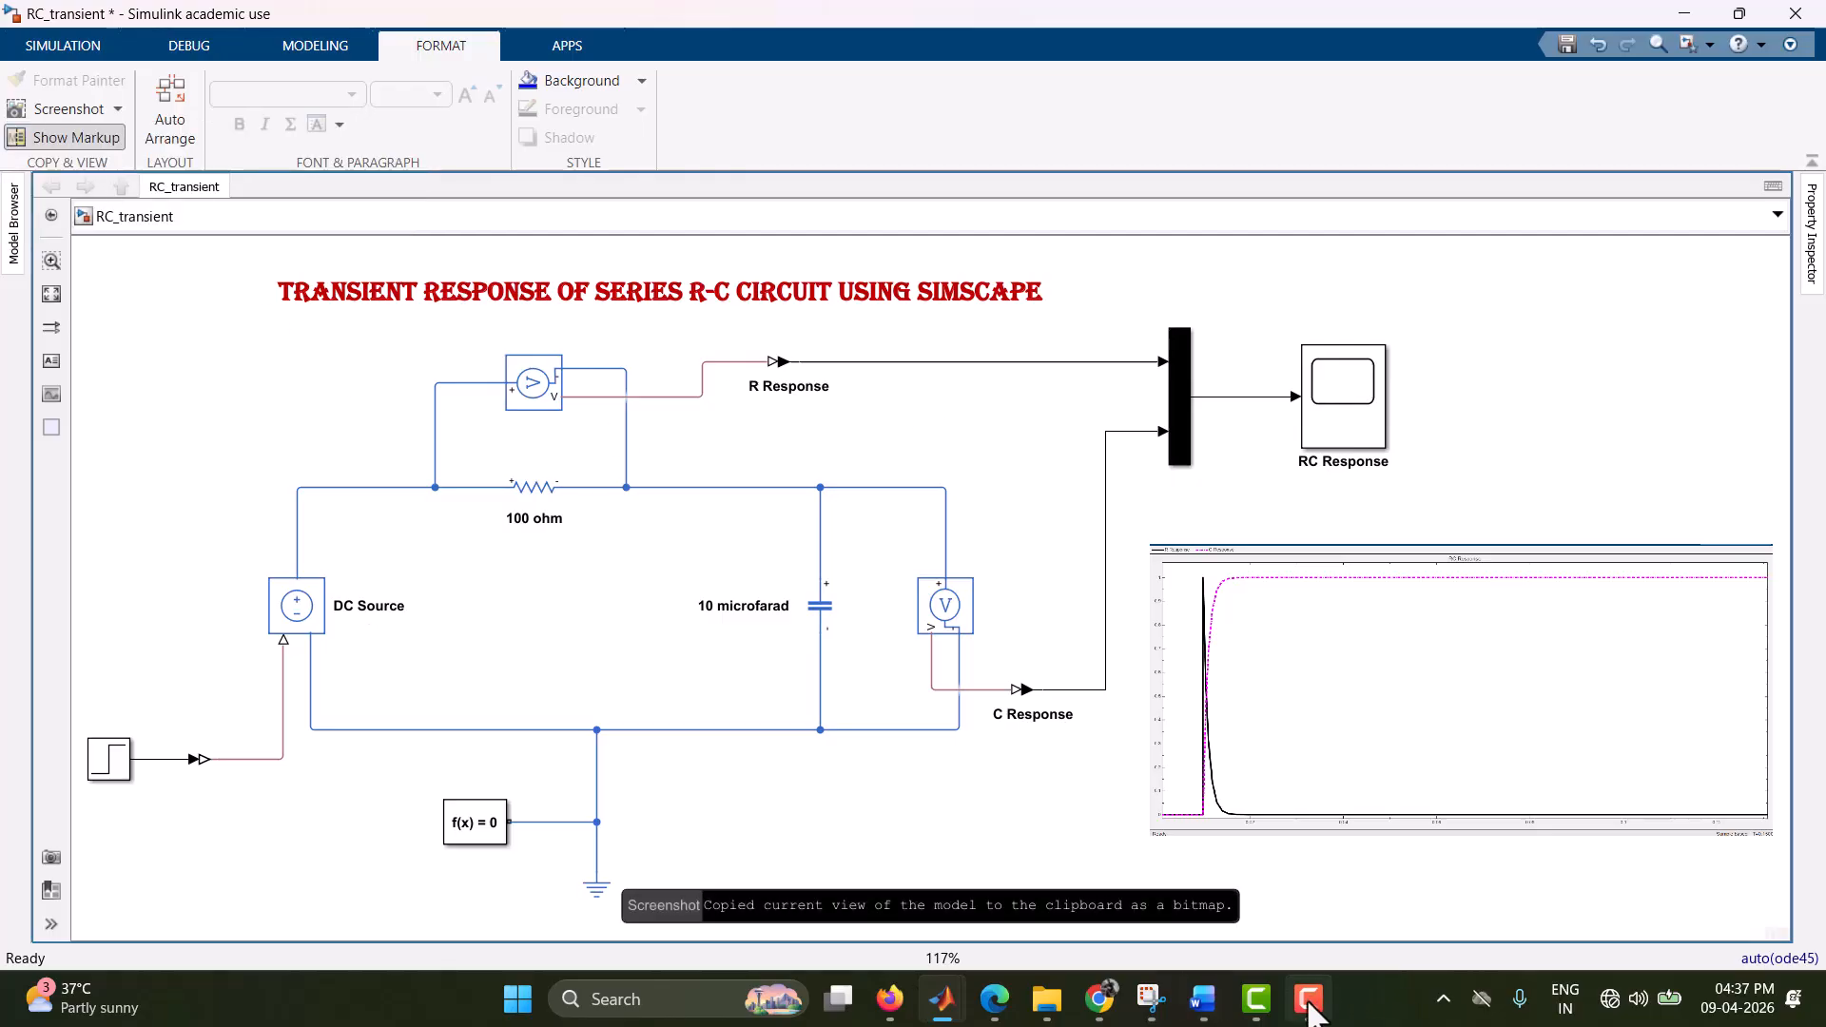
# - Switch to Document1 in Word and paste the model screenshot on a new line below "Tau = 0.001 seconds"
pyautogui.moveTo(1203, 998)
pyautogui.moveTo(1304, 837)
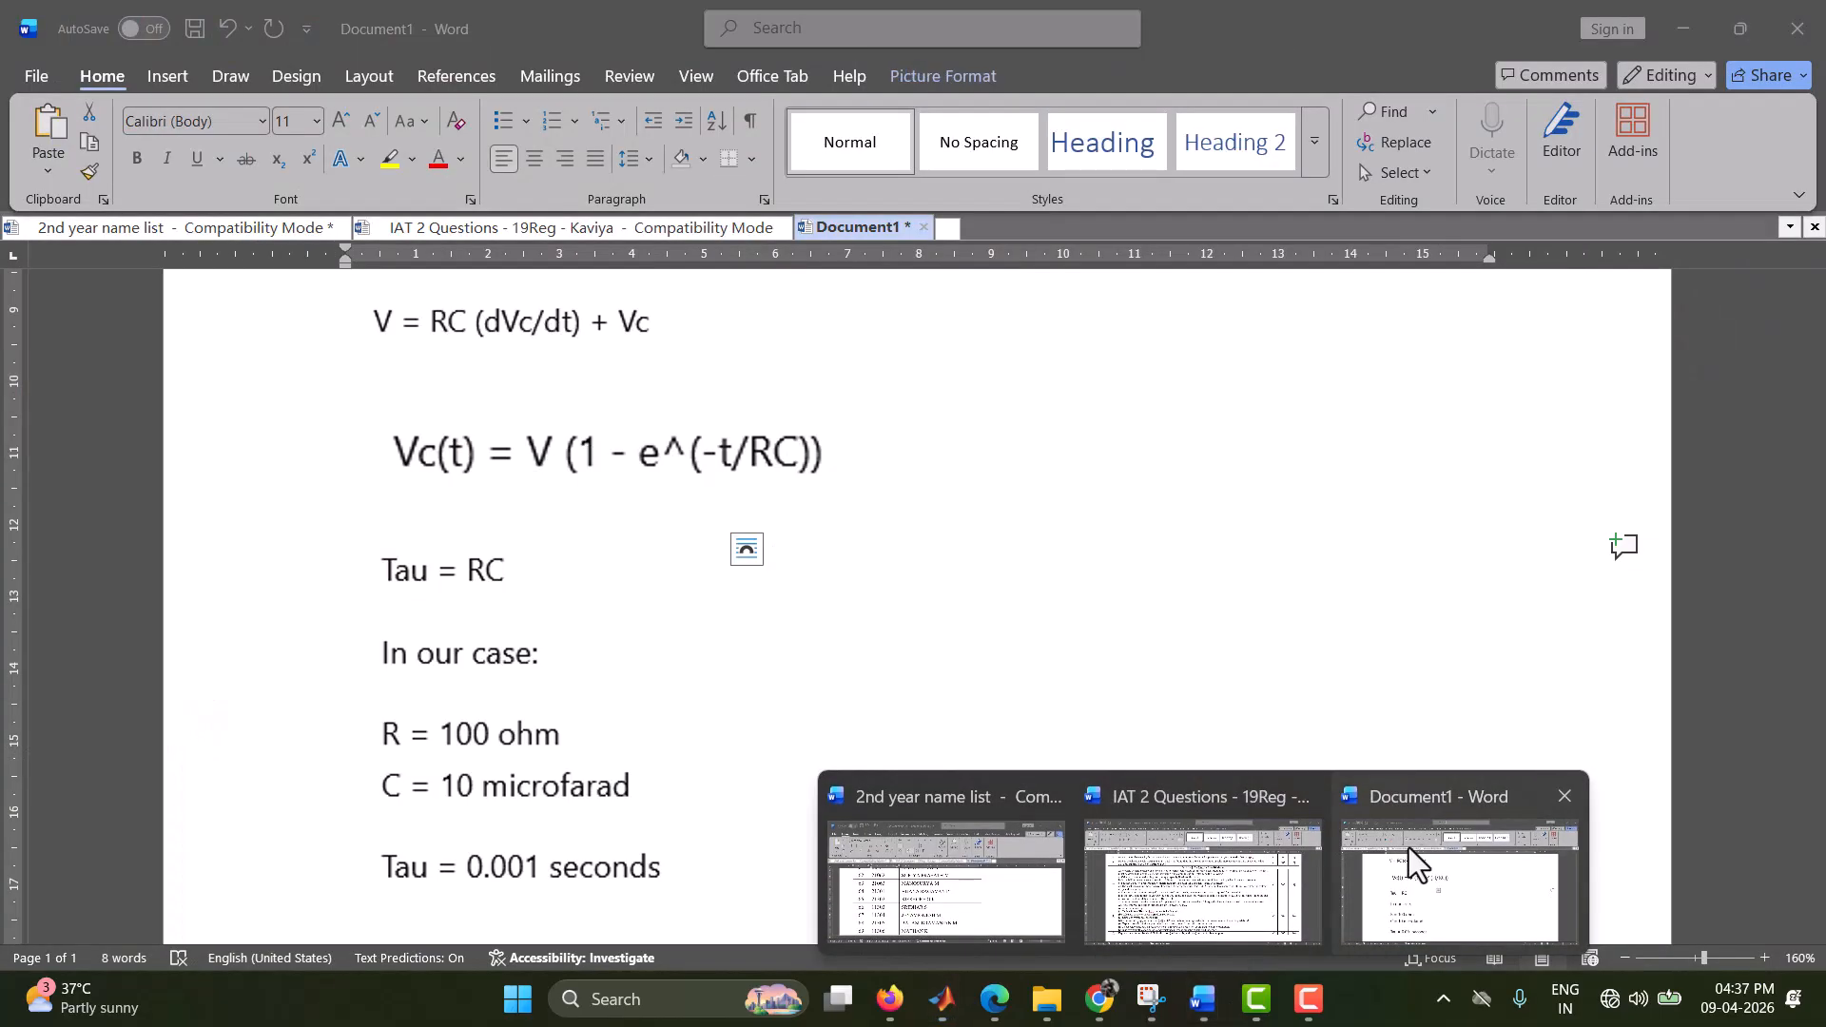
pyautogui.click(1408, 848)
pyautogui.scroll(-6, 686, 761)
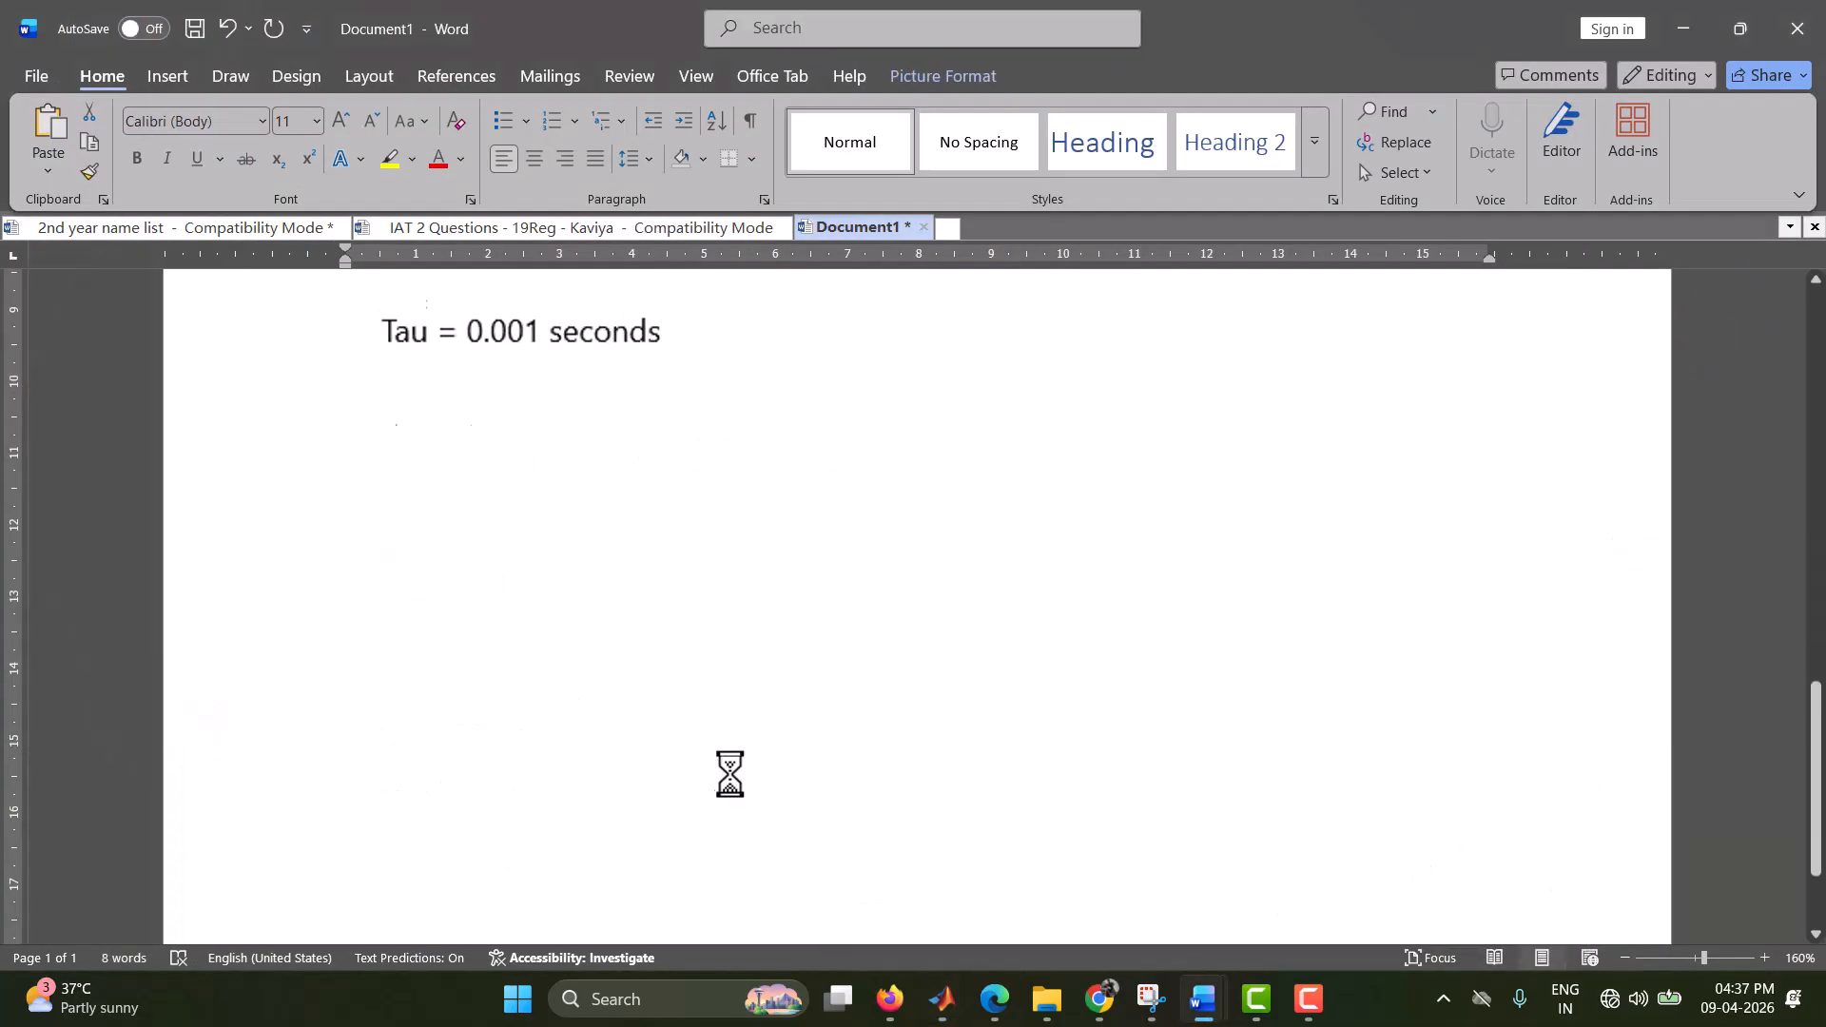
pyautogui.scroll(3, 685, 734)
pyautogui.click(873, 481)
pyautogui.press('Return')
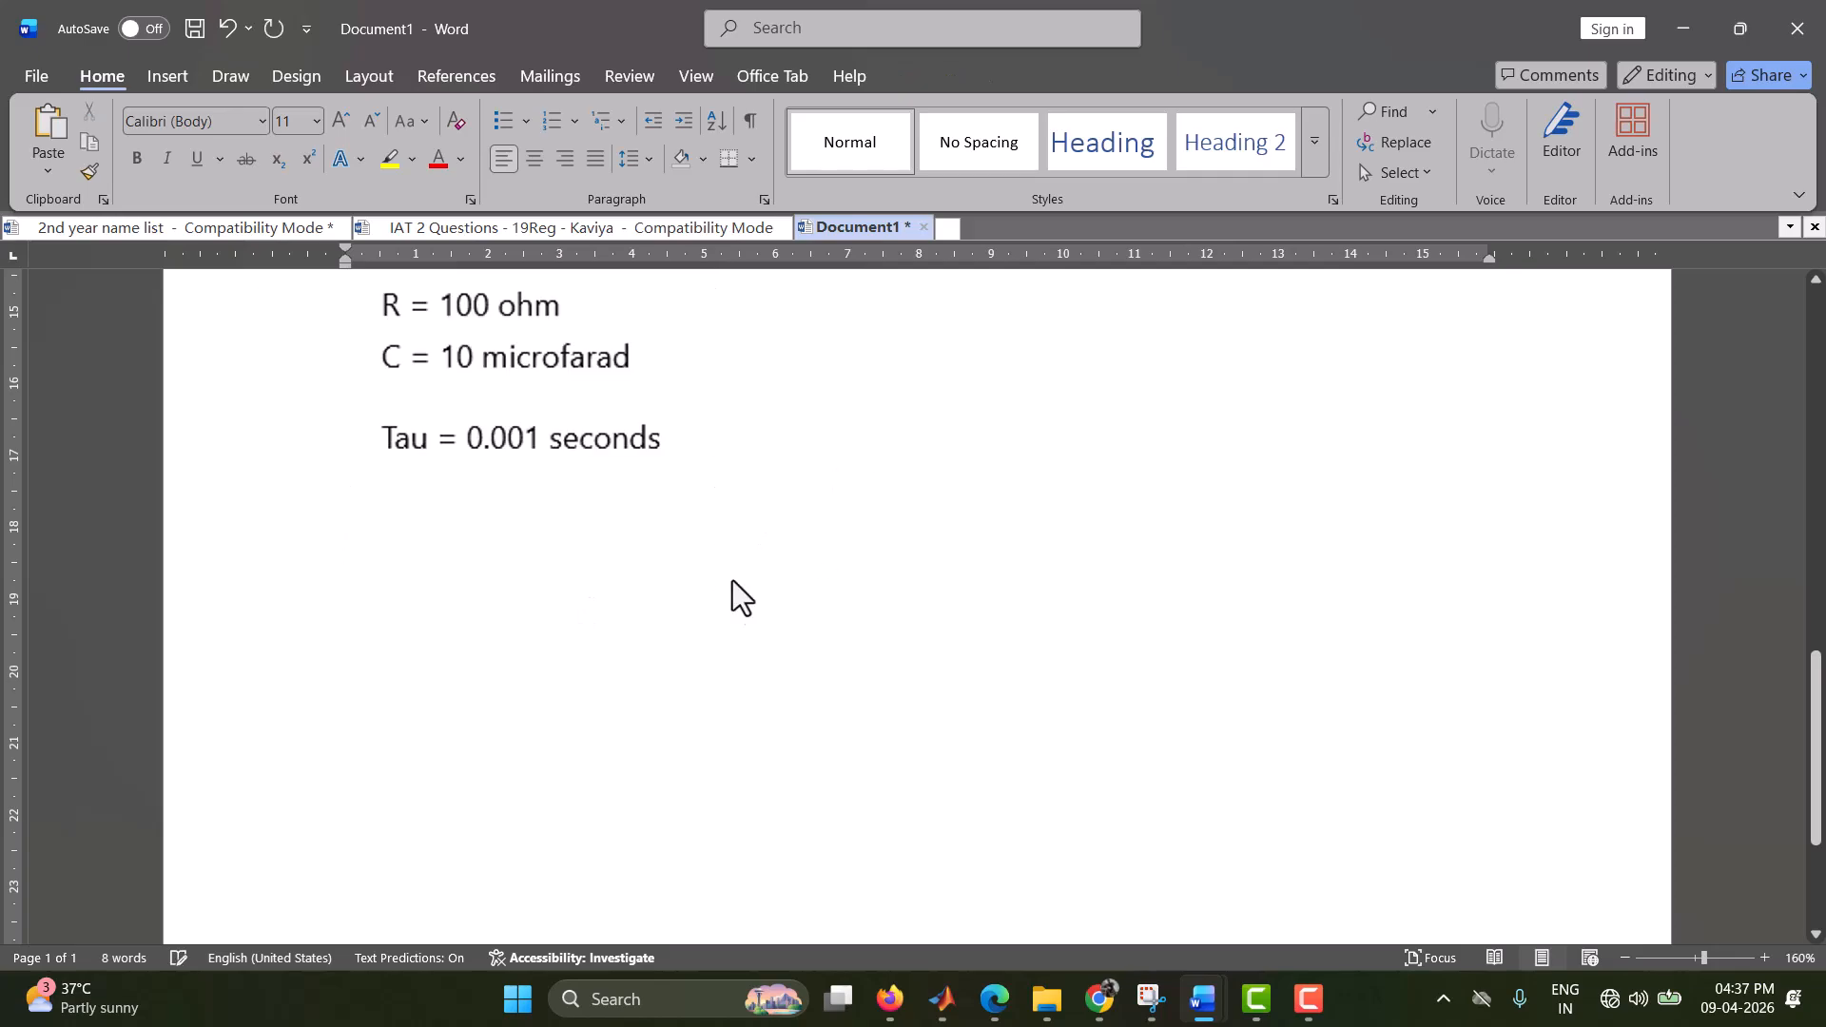
pyautogui.hotkey('ctrl', 'v')
# - Examine the pasted model screenshot in the document, including its circuit and response plot
pyautogui.click(764, 614)
pyautogui.scroll(6, 835, 693)
pyautogui.scroll(-3, 1381, 790)
pyautogui.scroll(8, 1448, 787)
pyautogui.scroll(10, 1547, 666)
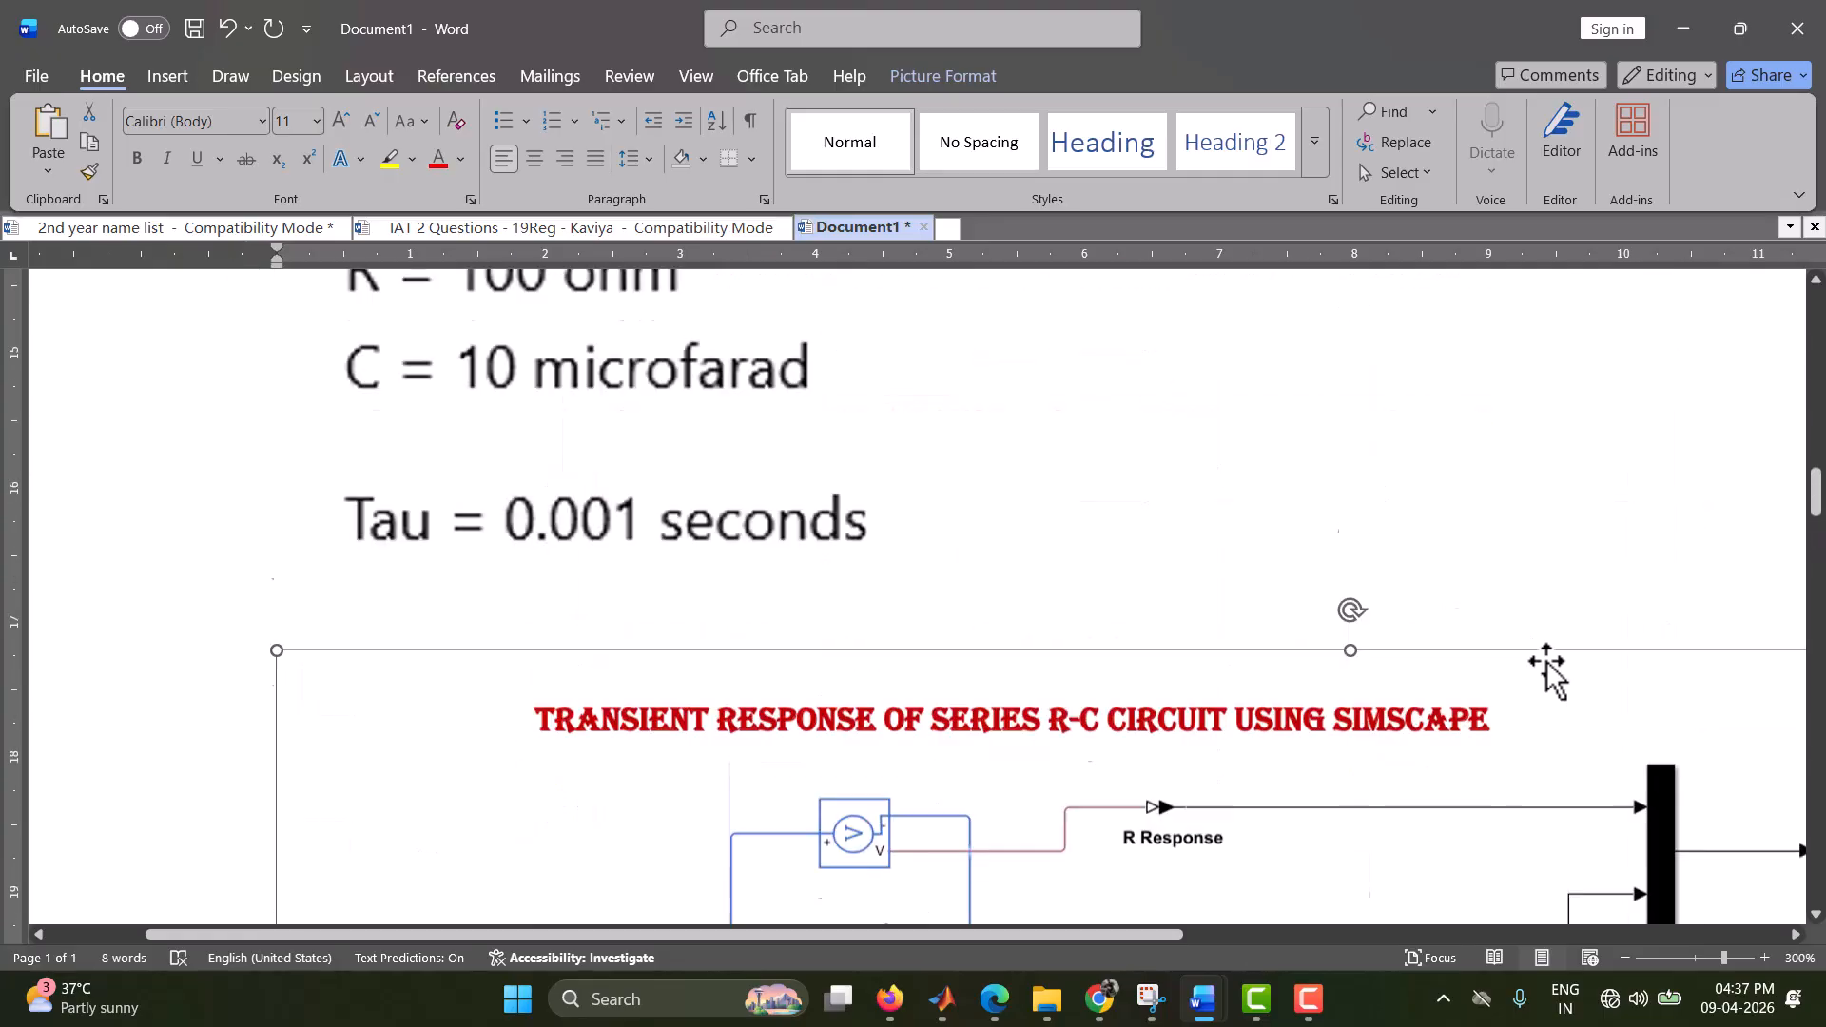
pyautogui.scroll(-10, 1547, 666)
pyautogui.scroll(-2, 1550, 675)
pyautogui.scroll(-4, 1550, 677)
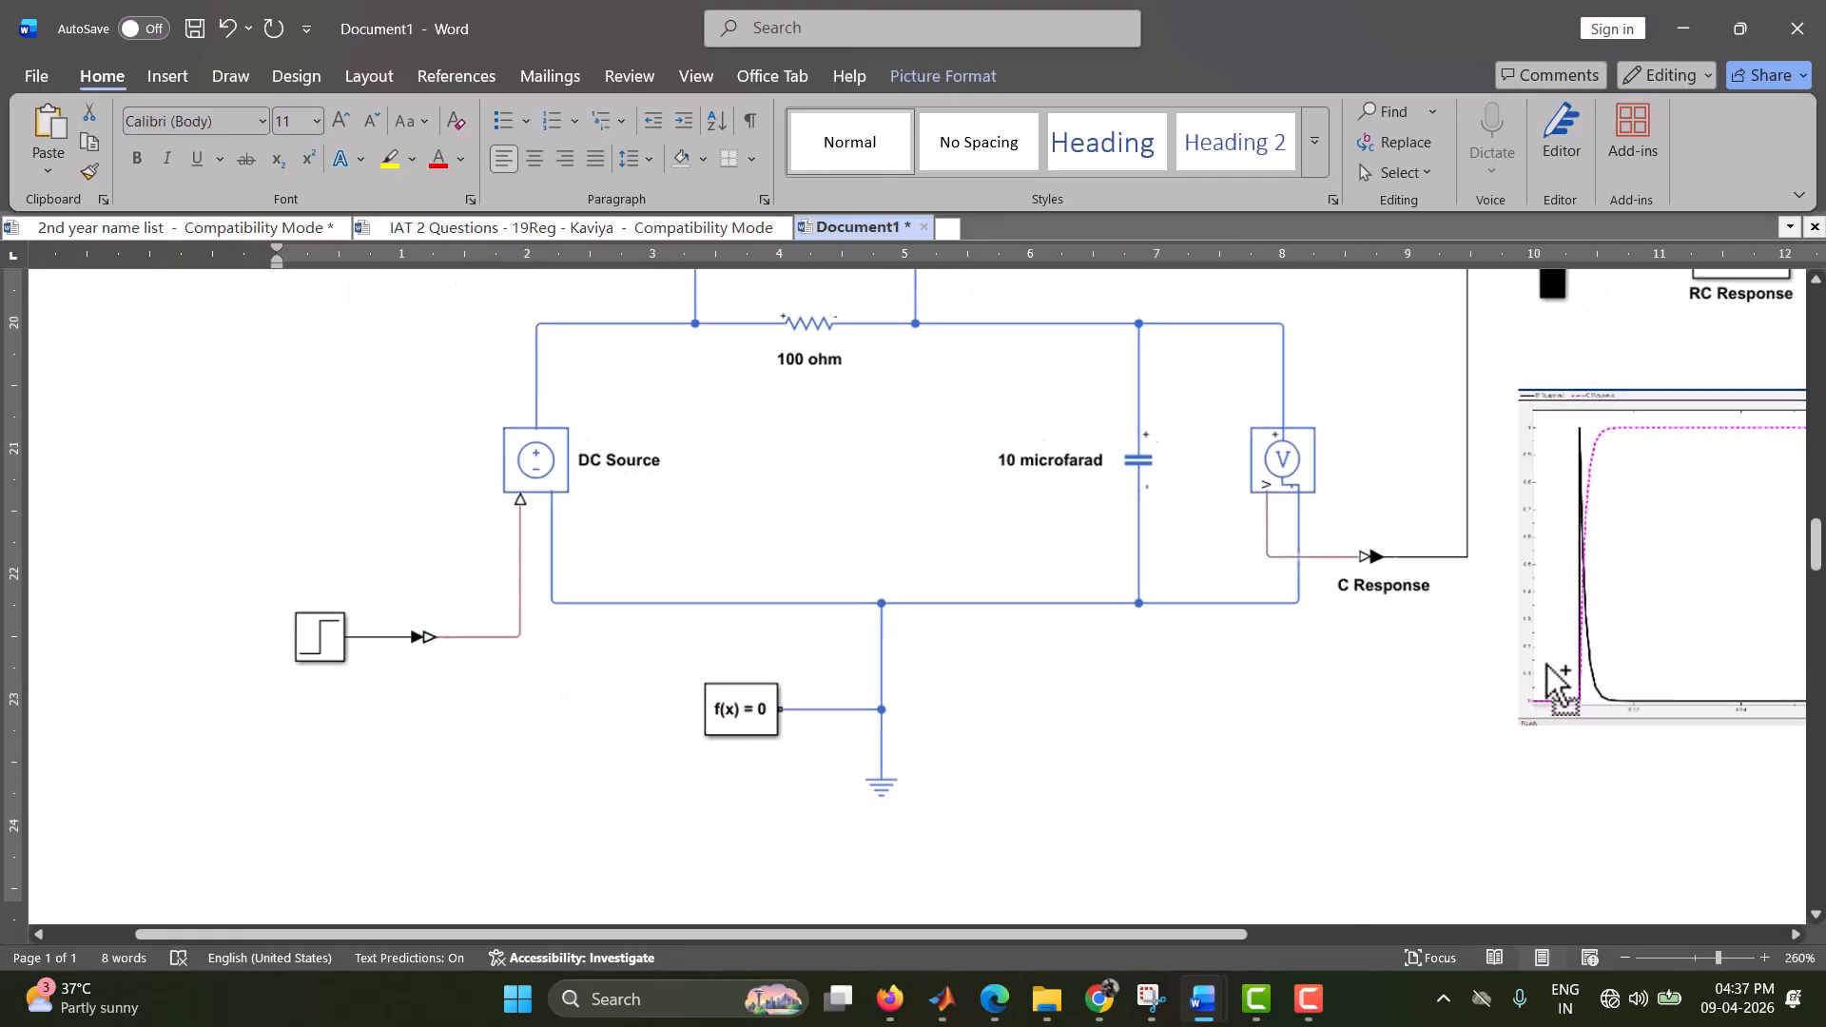
pyautogui.scroll(-4, 1558, 682)
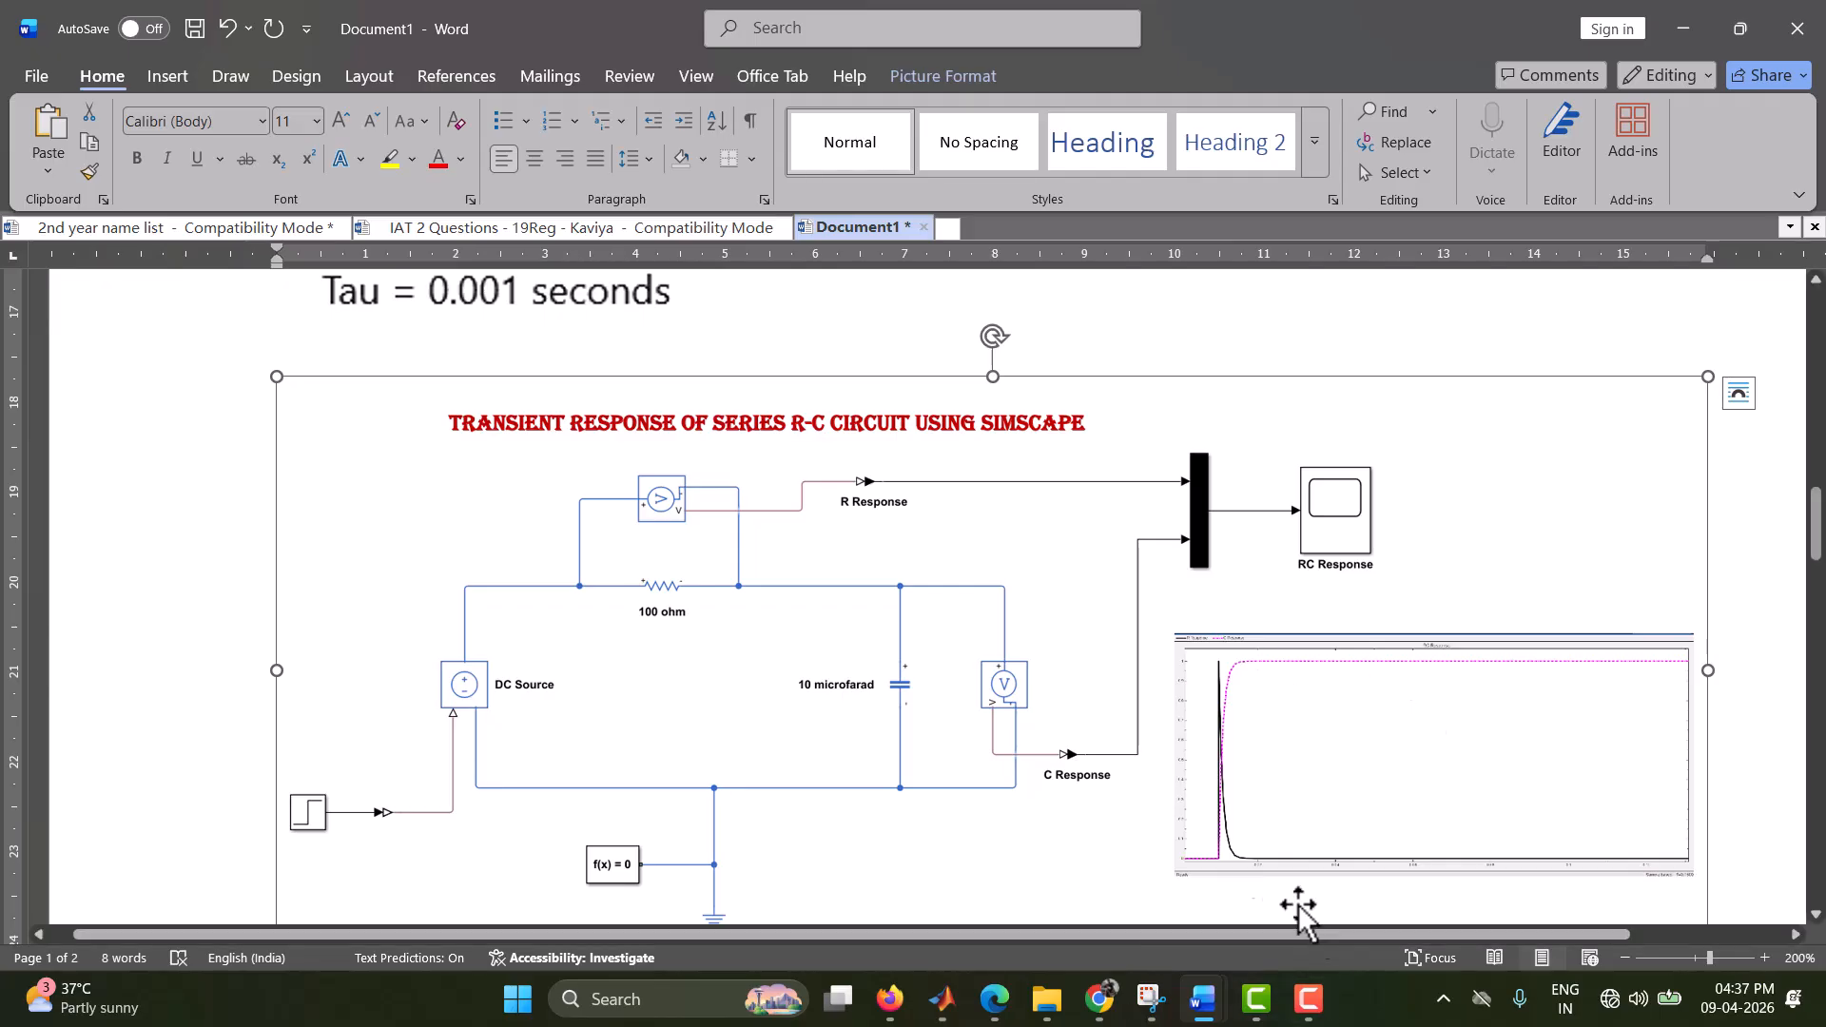
# - Return to the RC_transient model in Simulink and delete the plot image below the RC Response scope
pyautogui.moveTo(962, 1013)
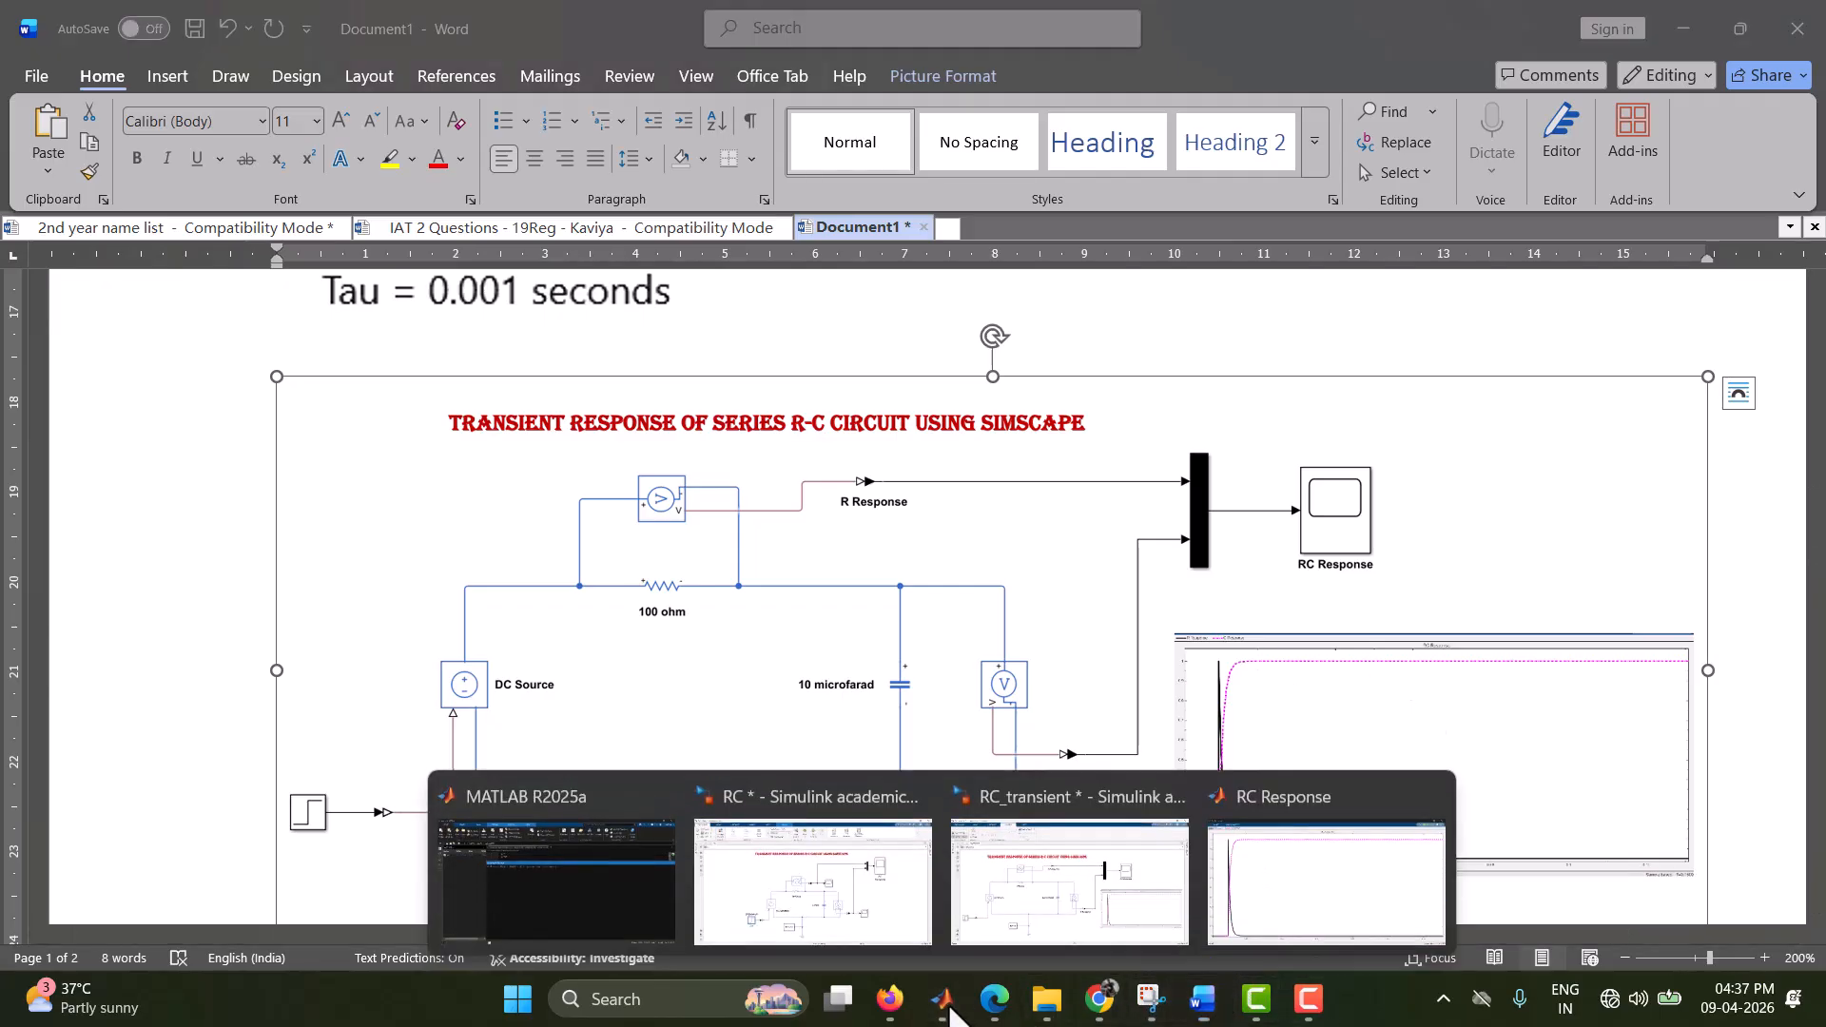
pyautogui.click(1144, 841)
pyautogui.moveTo(1297, 645); pyautogui.dragTo(1293, 619)
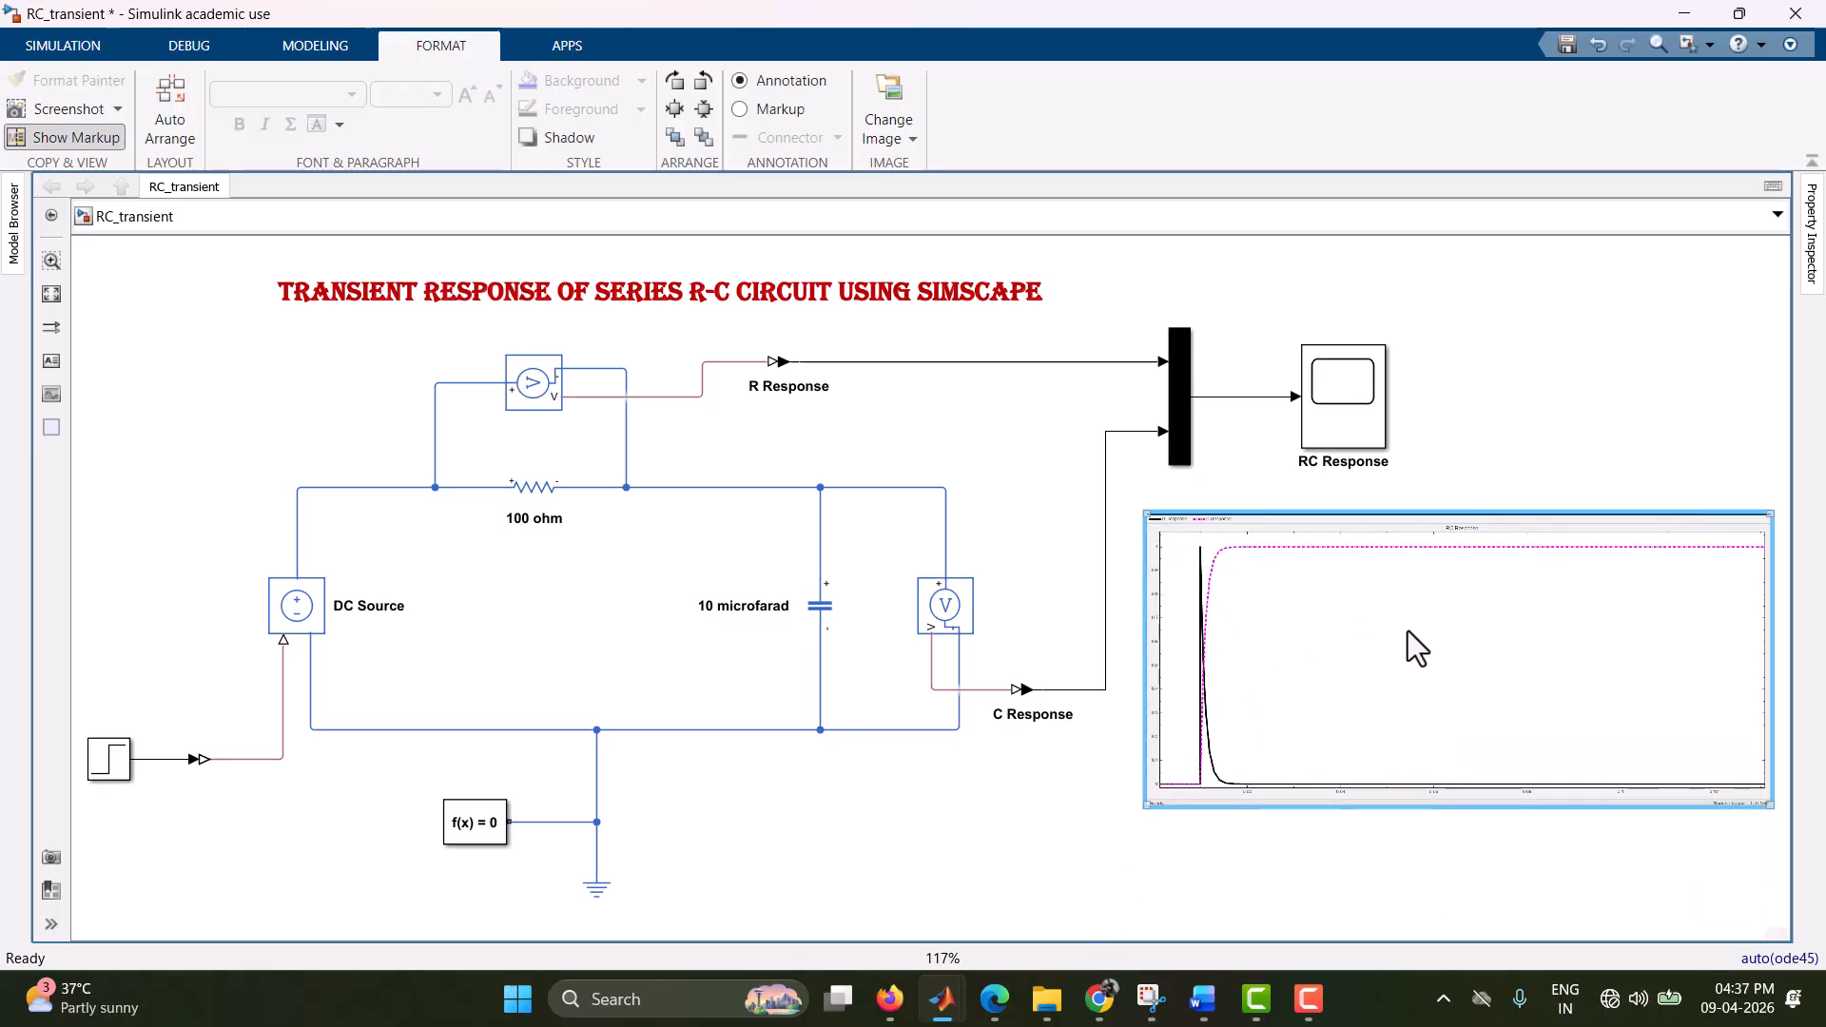
pyautogui.scroll(3, 1445, 654)
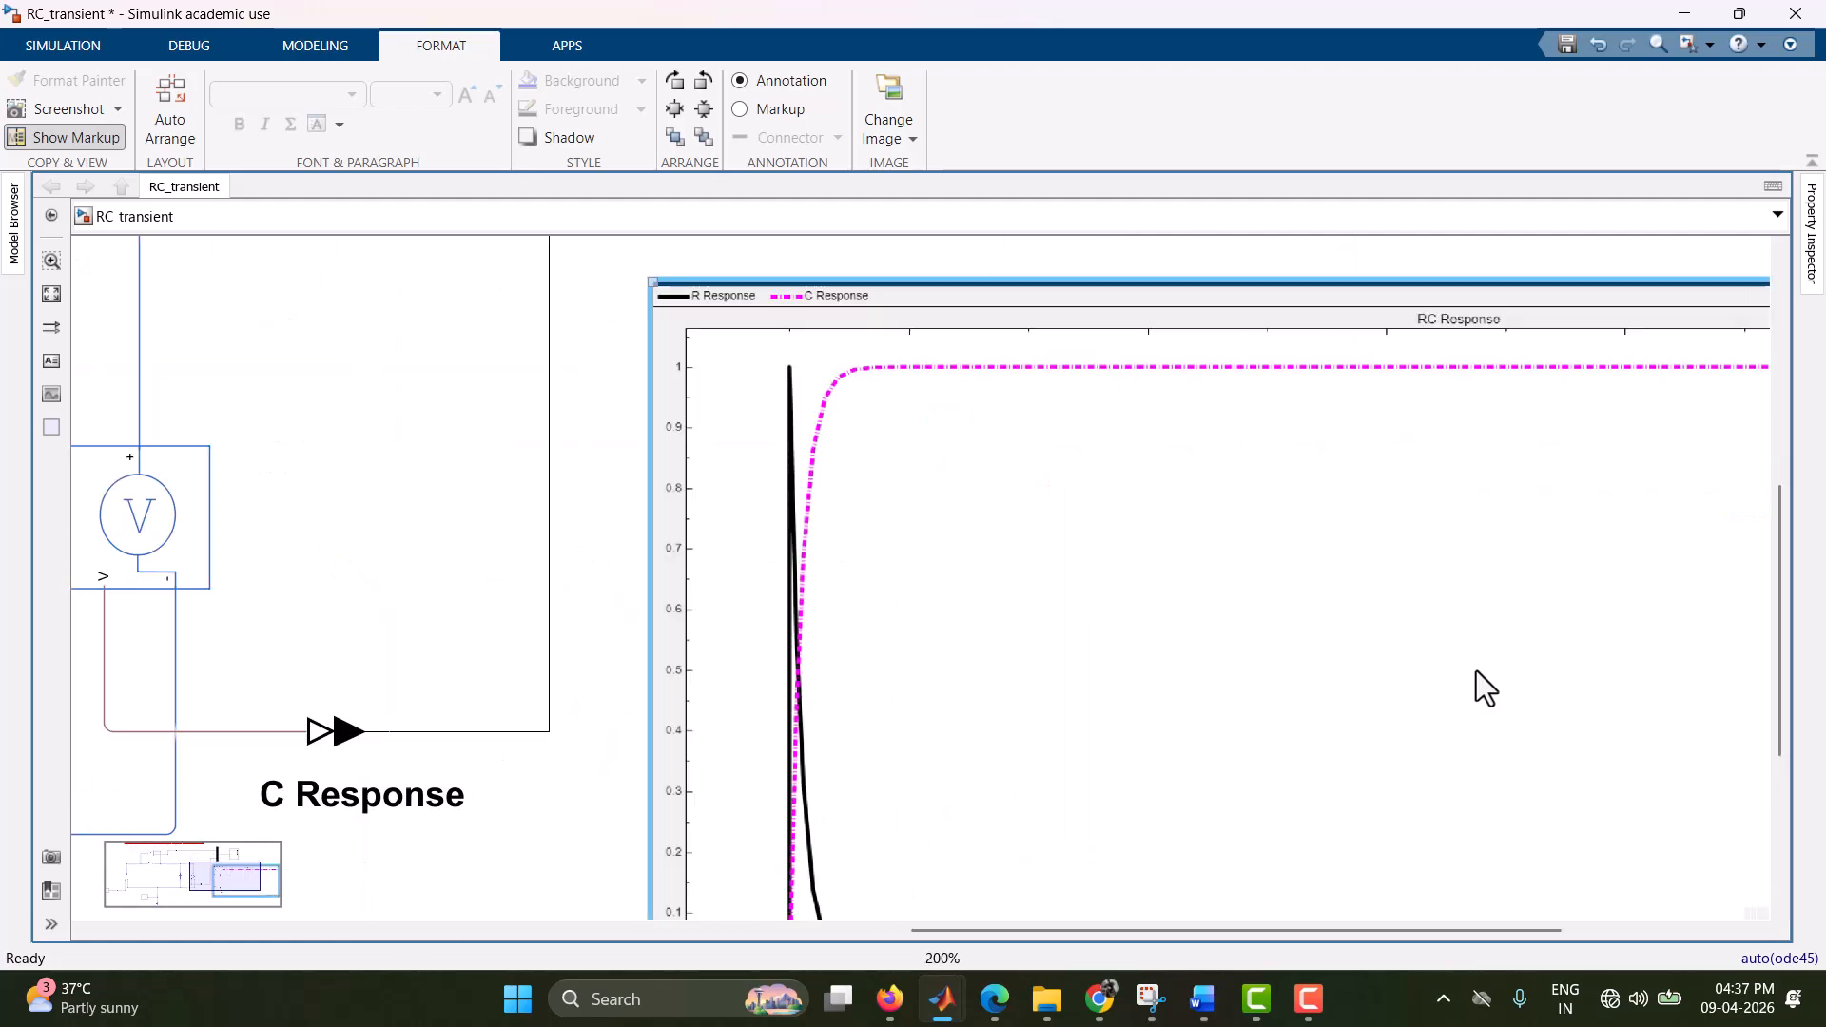
pyautogui.scroll(-2, 1476, 670)
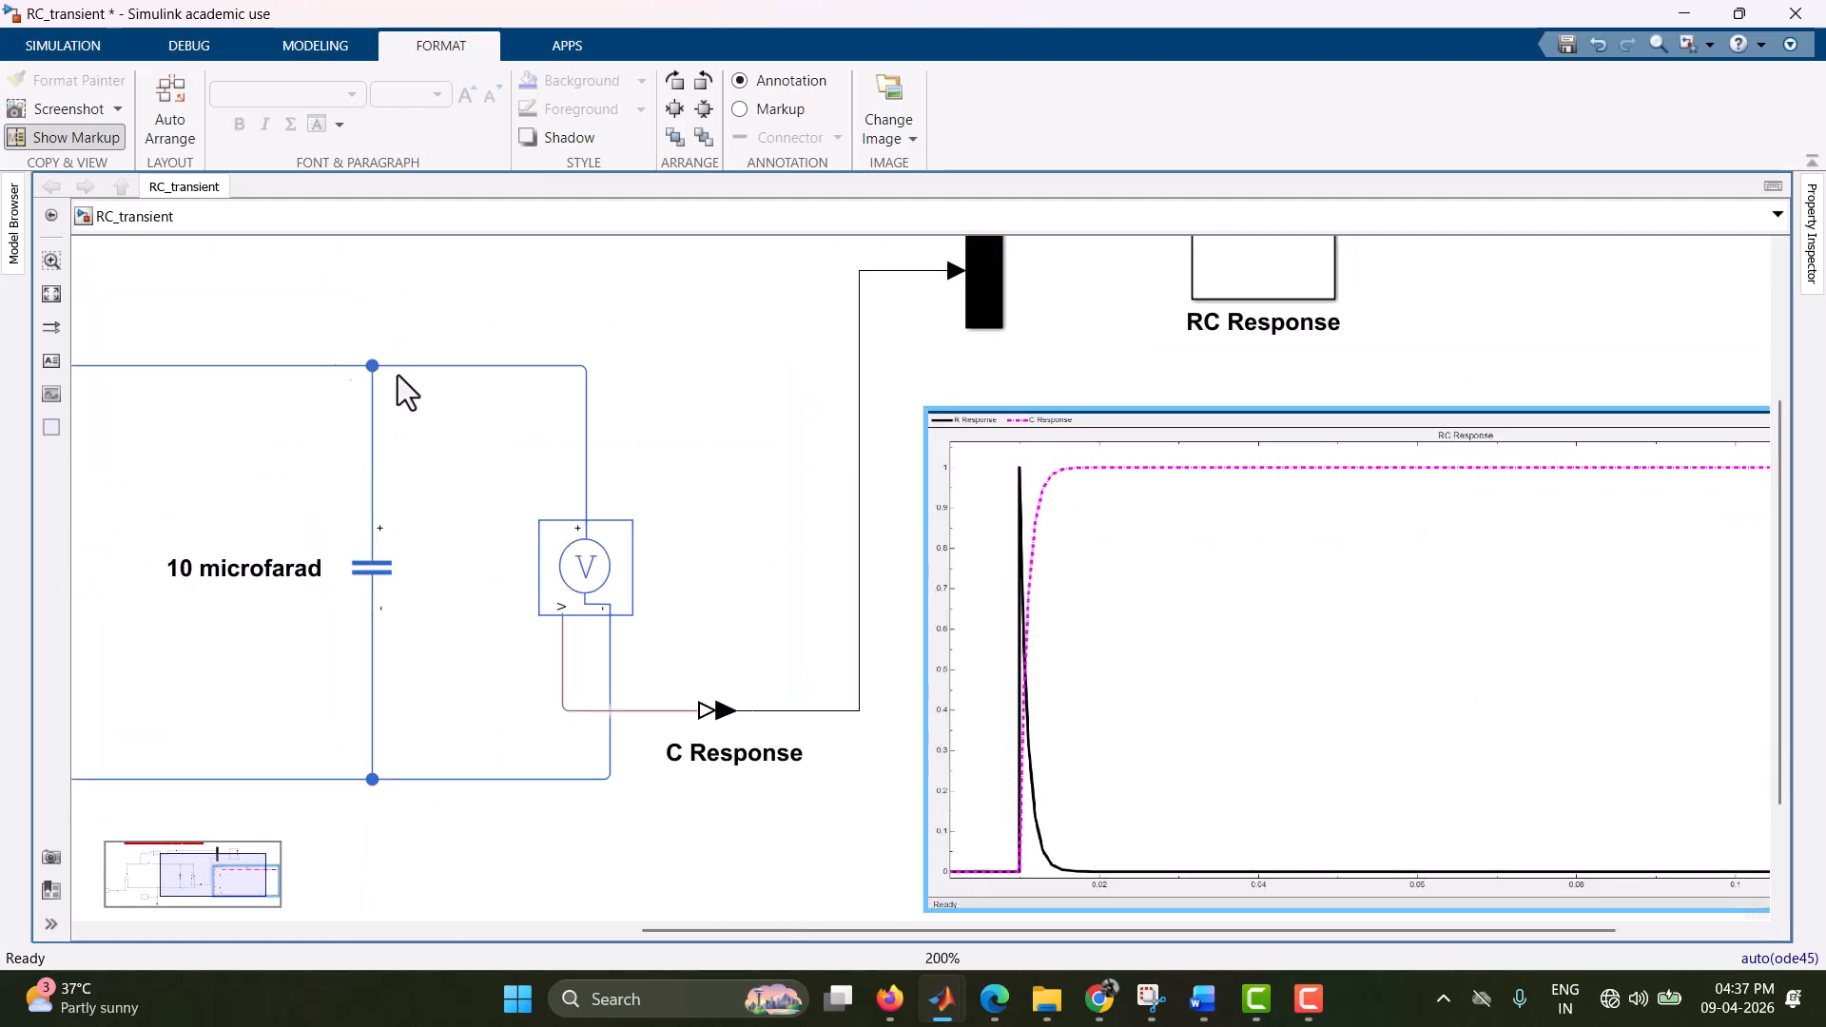
pyautogui.click(51, 294)
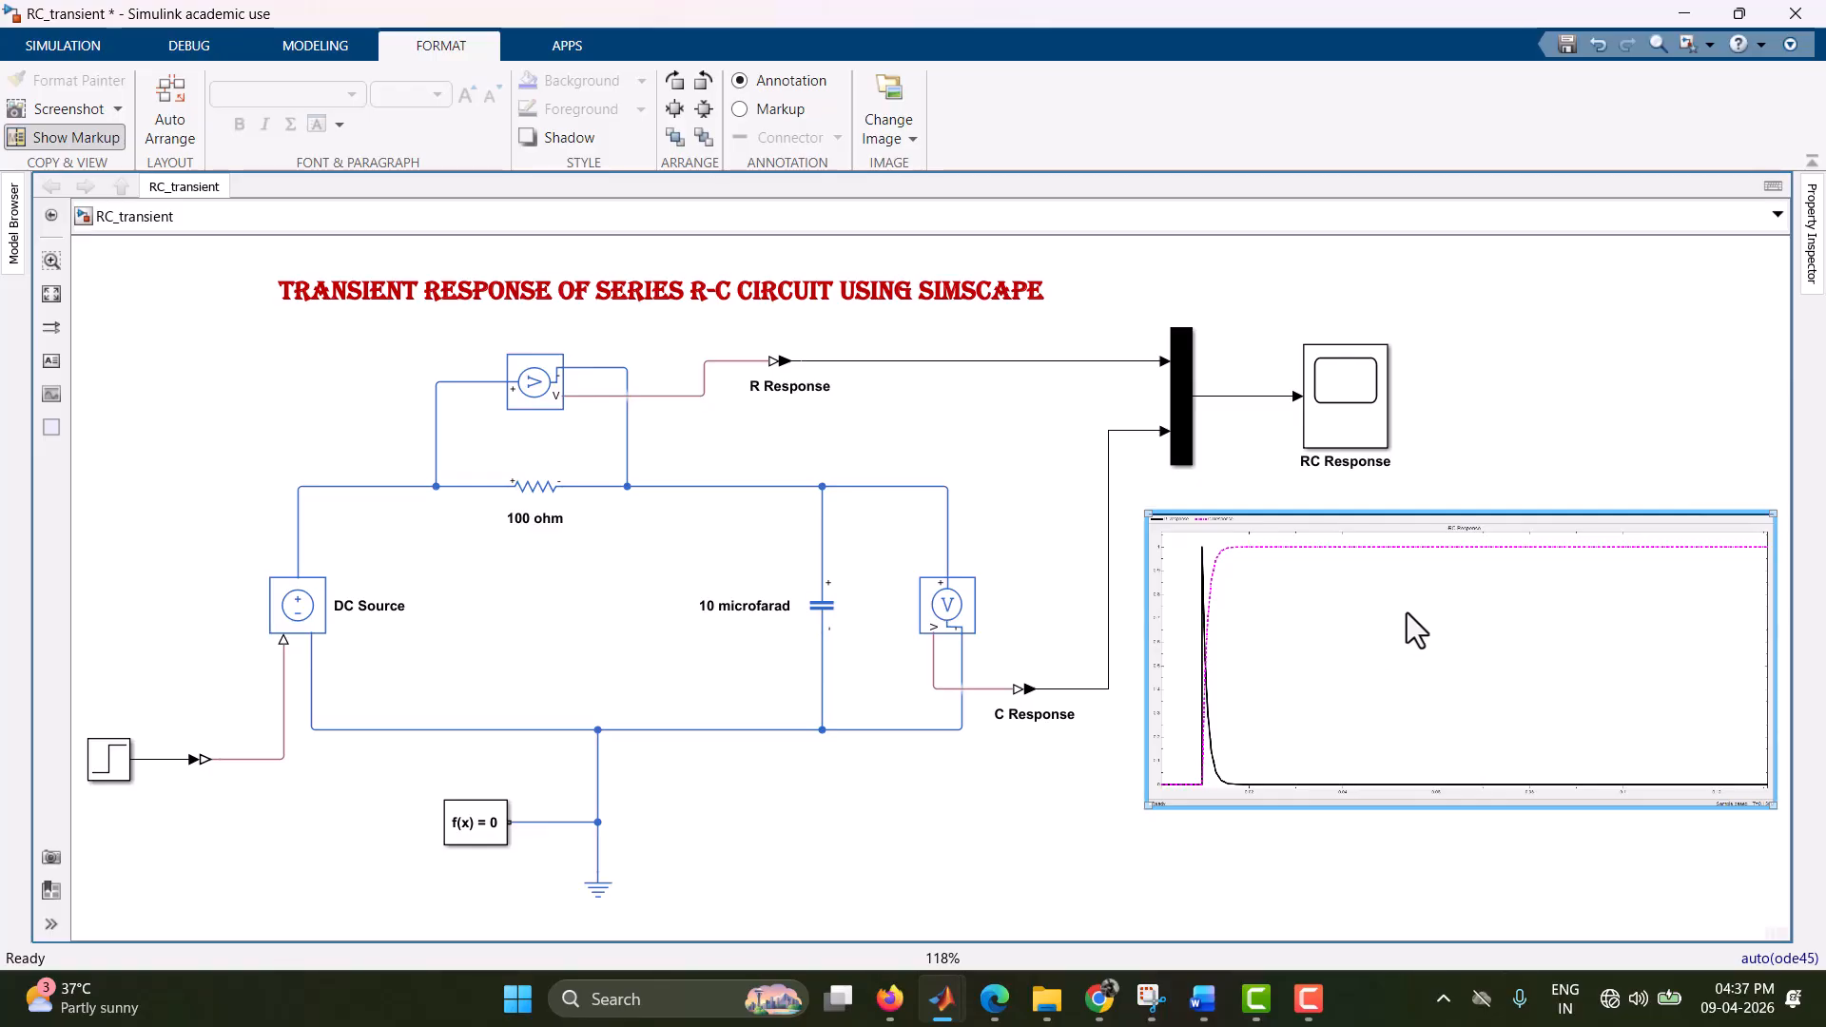
pyautogui.press('Delete')
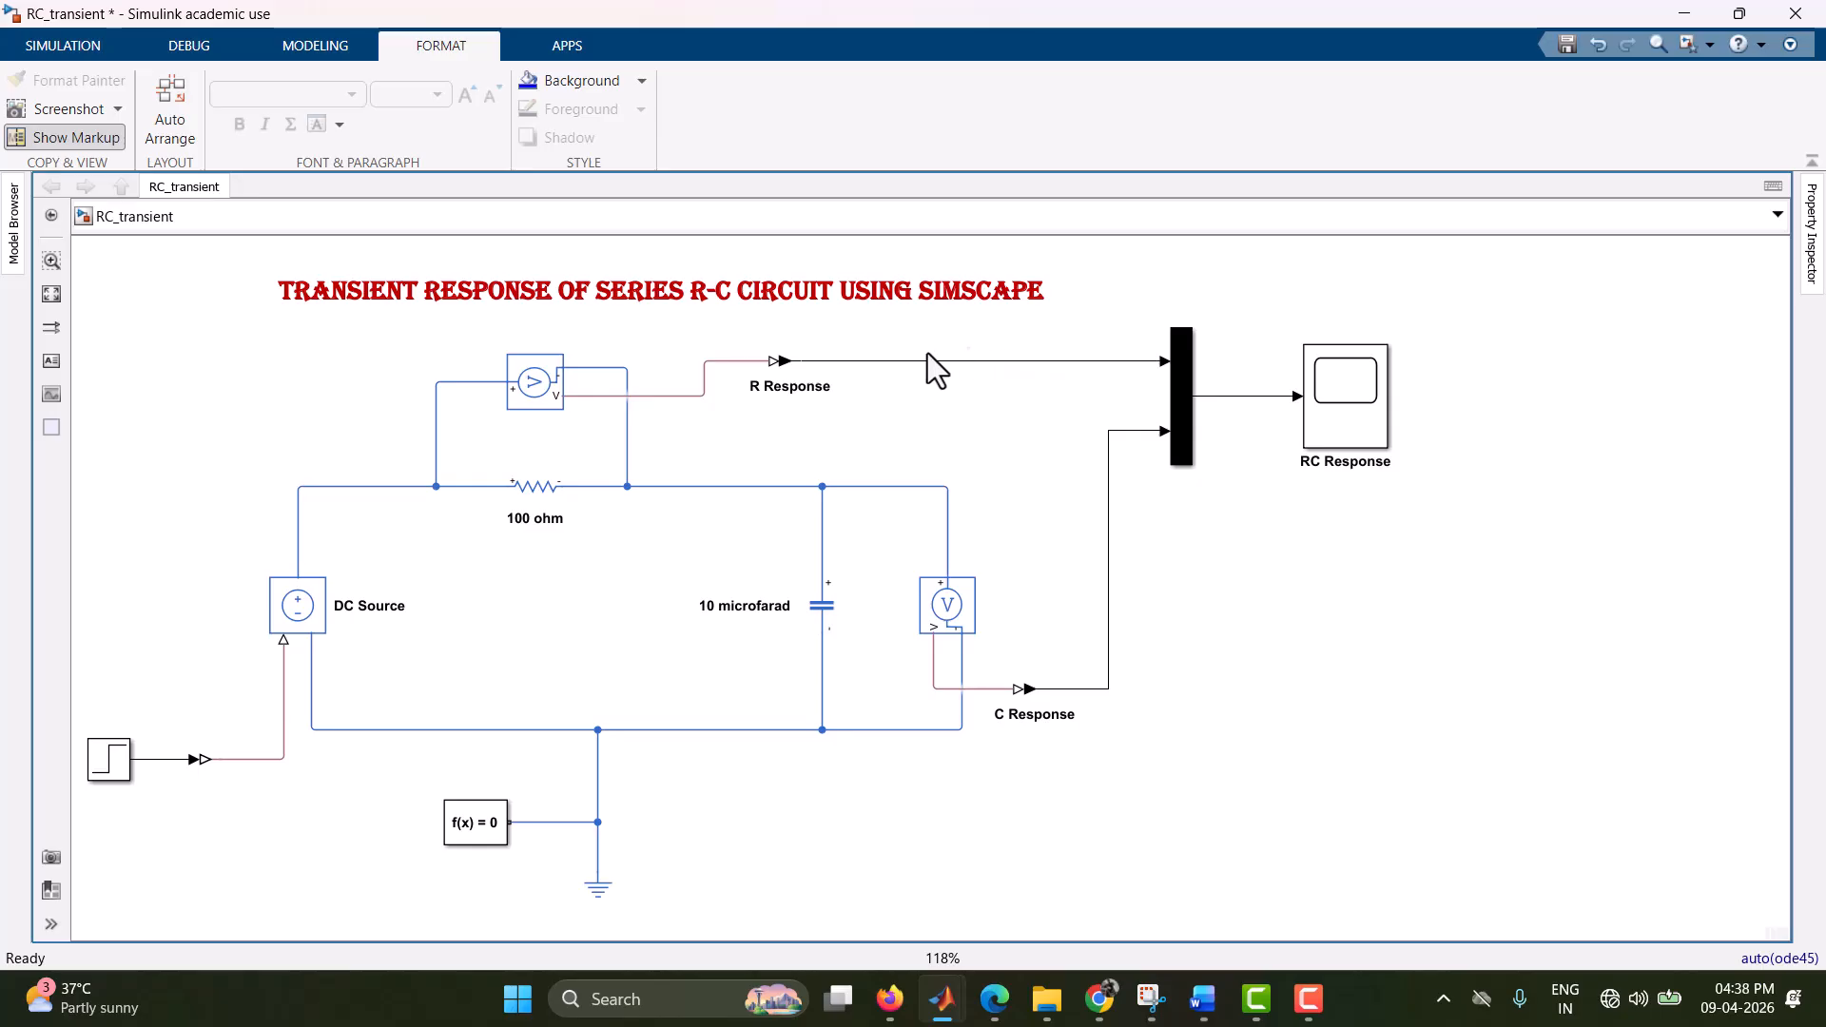
# - Delete the two signal lines running from the R Response and C Response converters to the Mux
pyautogui.click(1108, 516)
pyautogui.click(1038, 357)
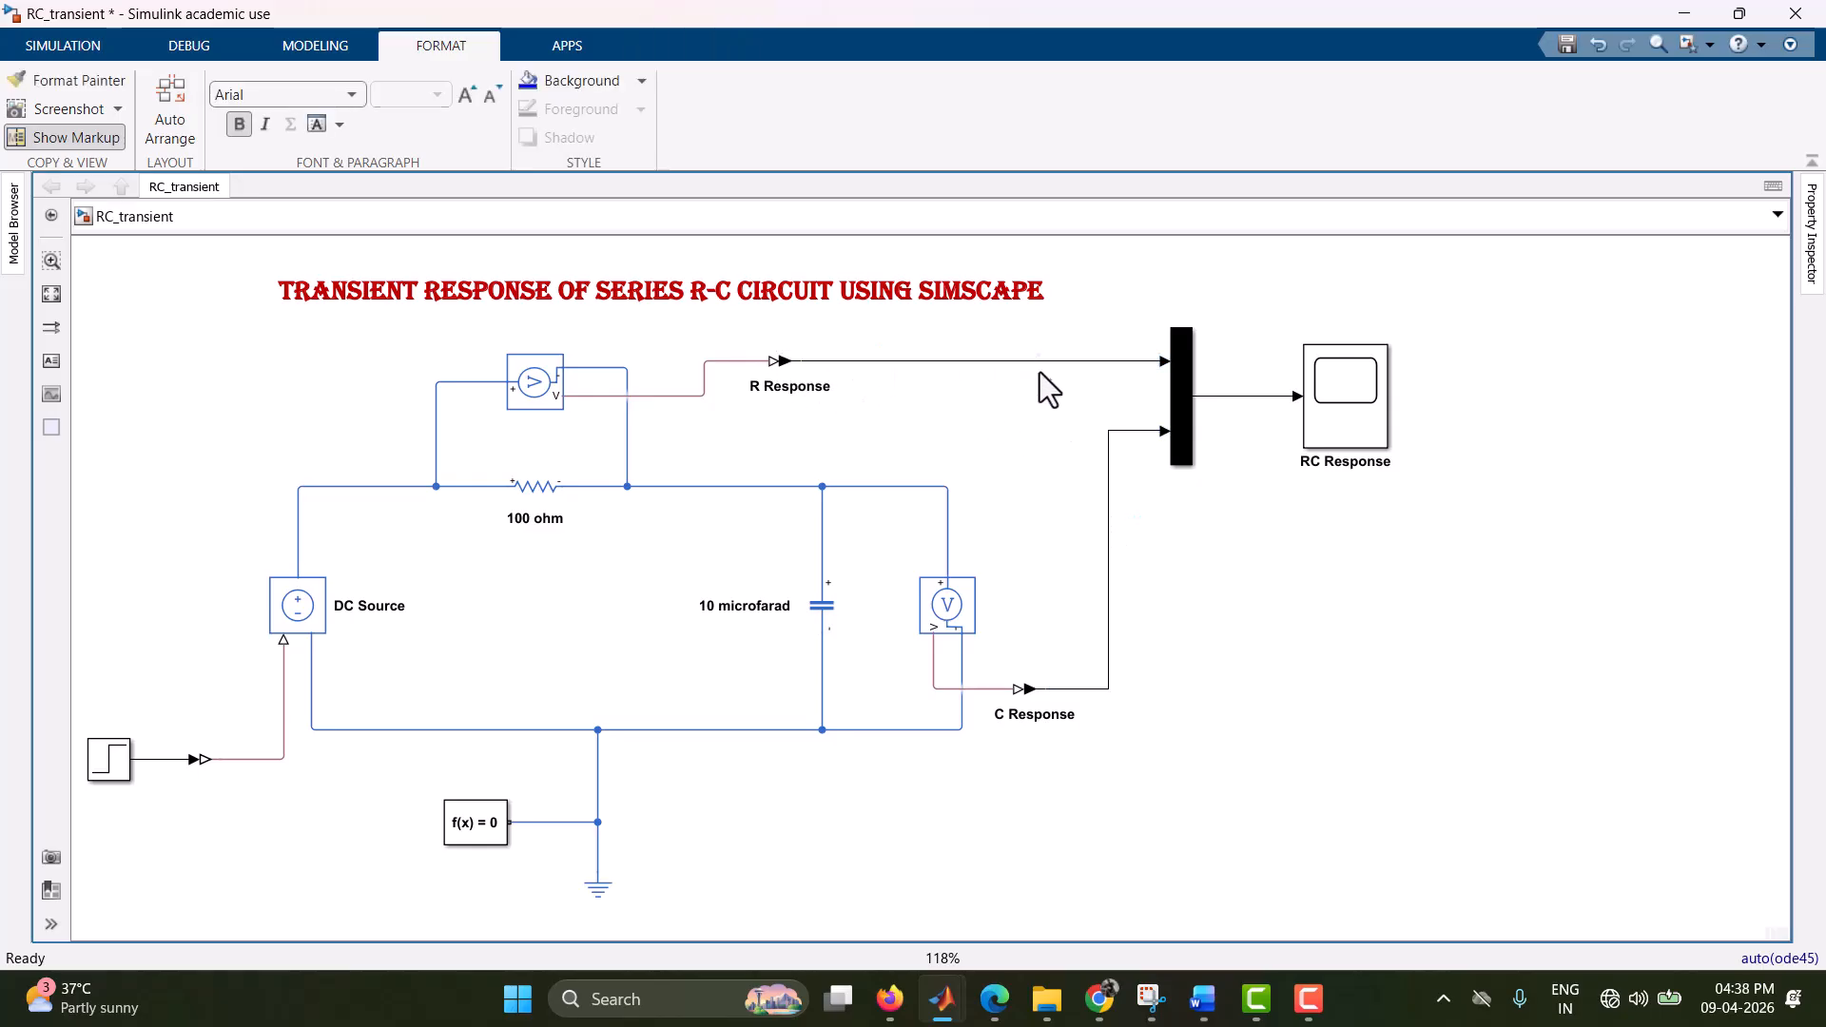
pyautogui.click(1034, 361)
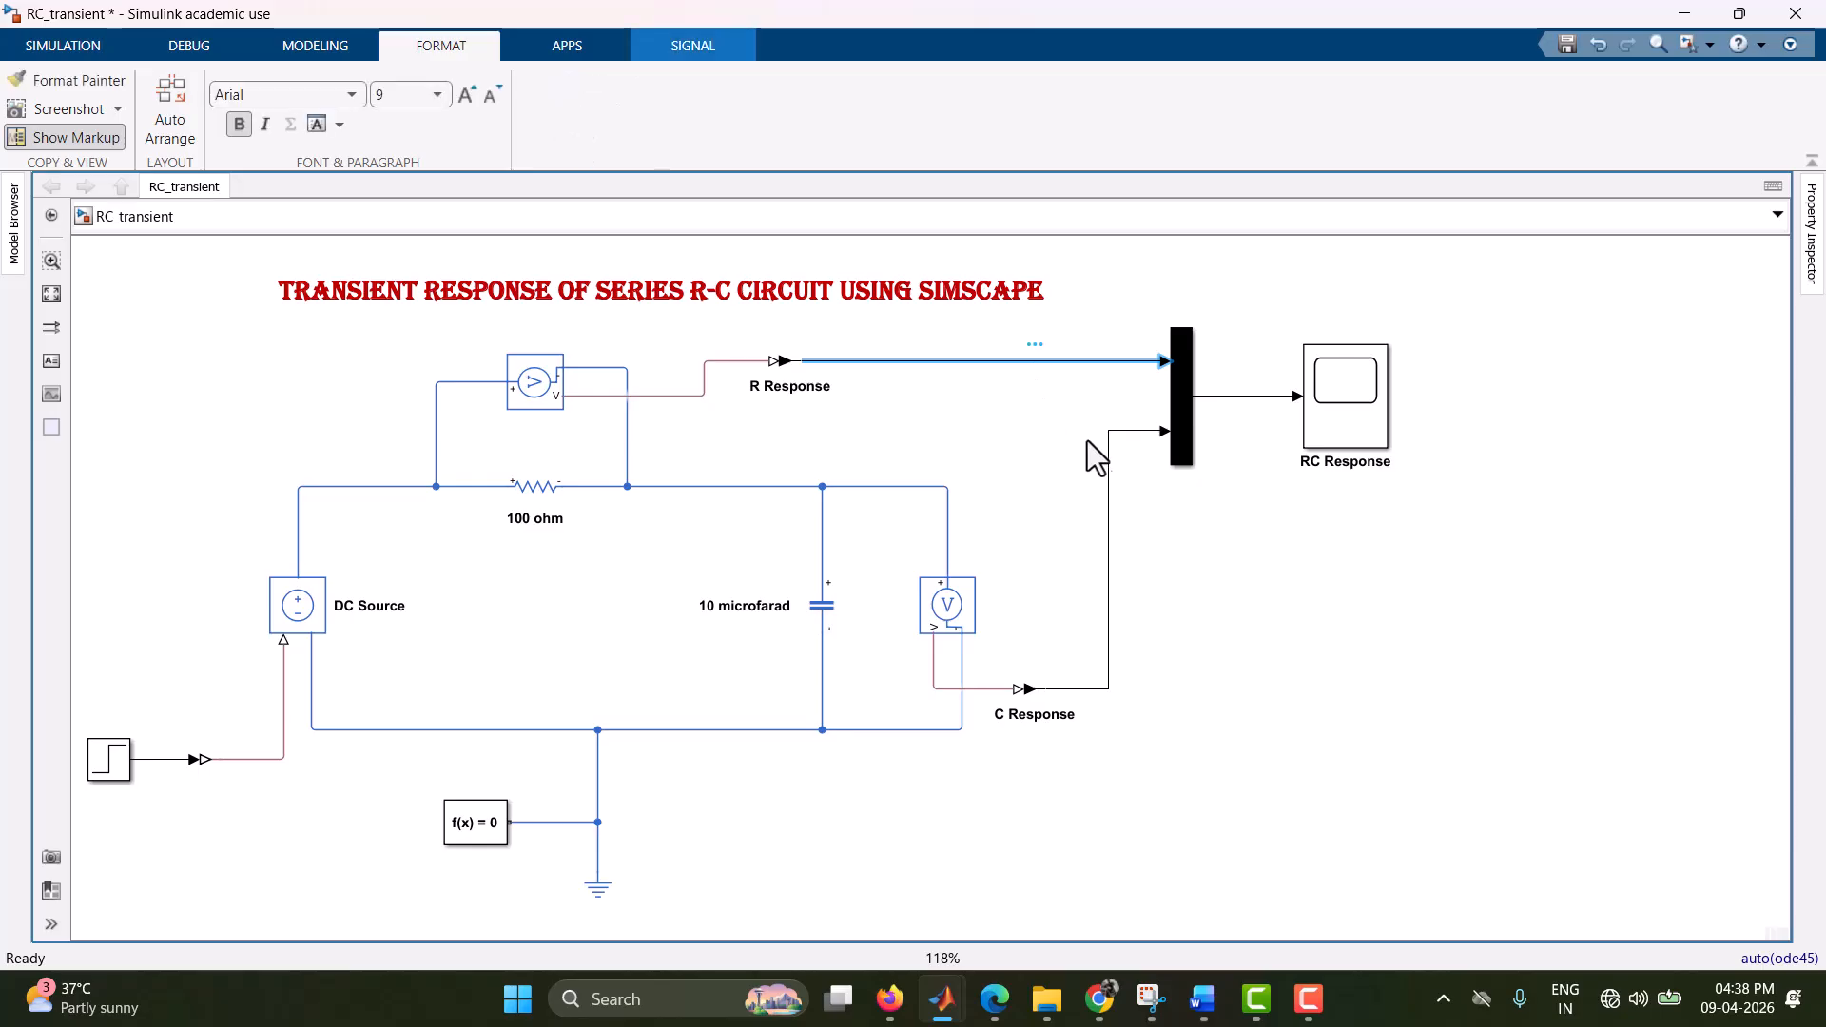
pyautogui.press('Delete')
pyautogui.click(1108, 519)
pyautogui.press('Delete')
# - Move the Mux and RC Response scope together farther away from the circuit, keeping them at the same height
pyautogui.moveTo(1130, 299); pyautogui.dragTo(1412, 565)
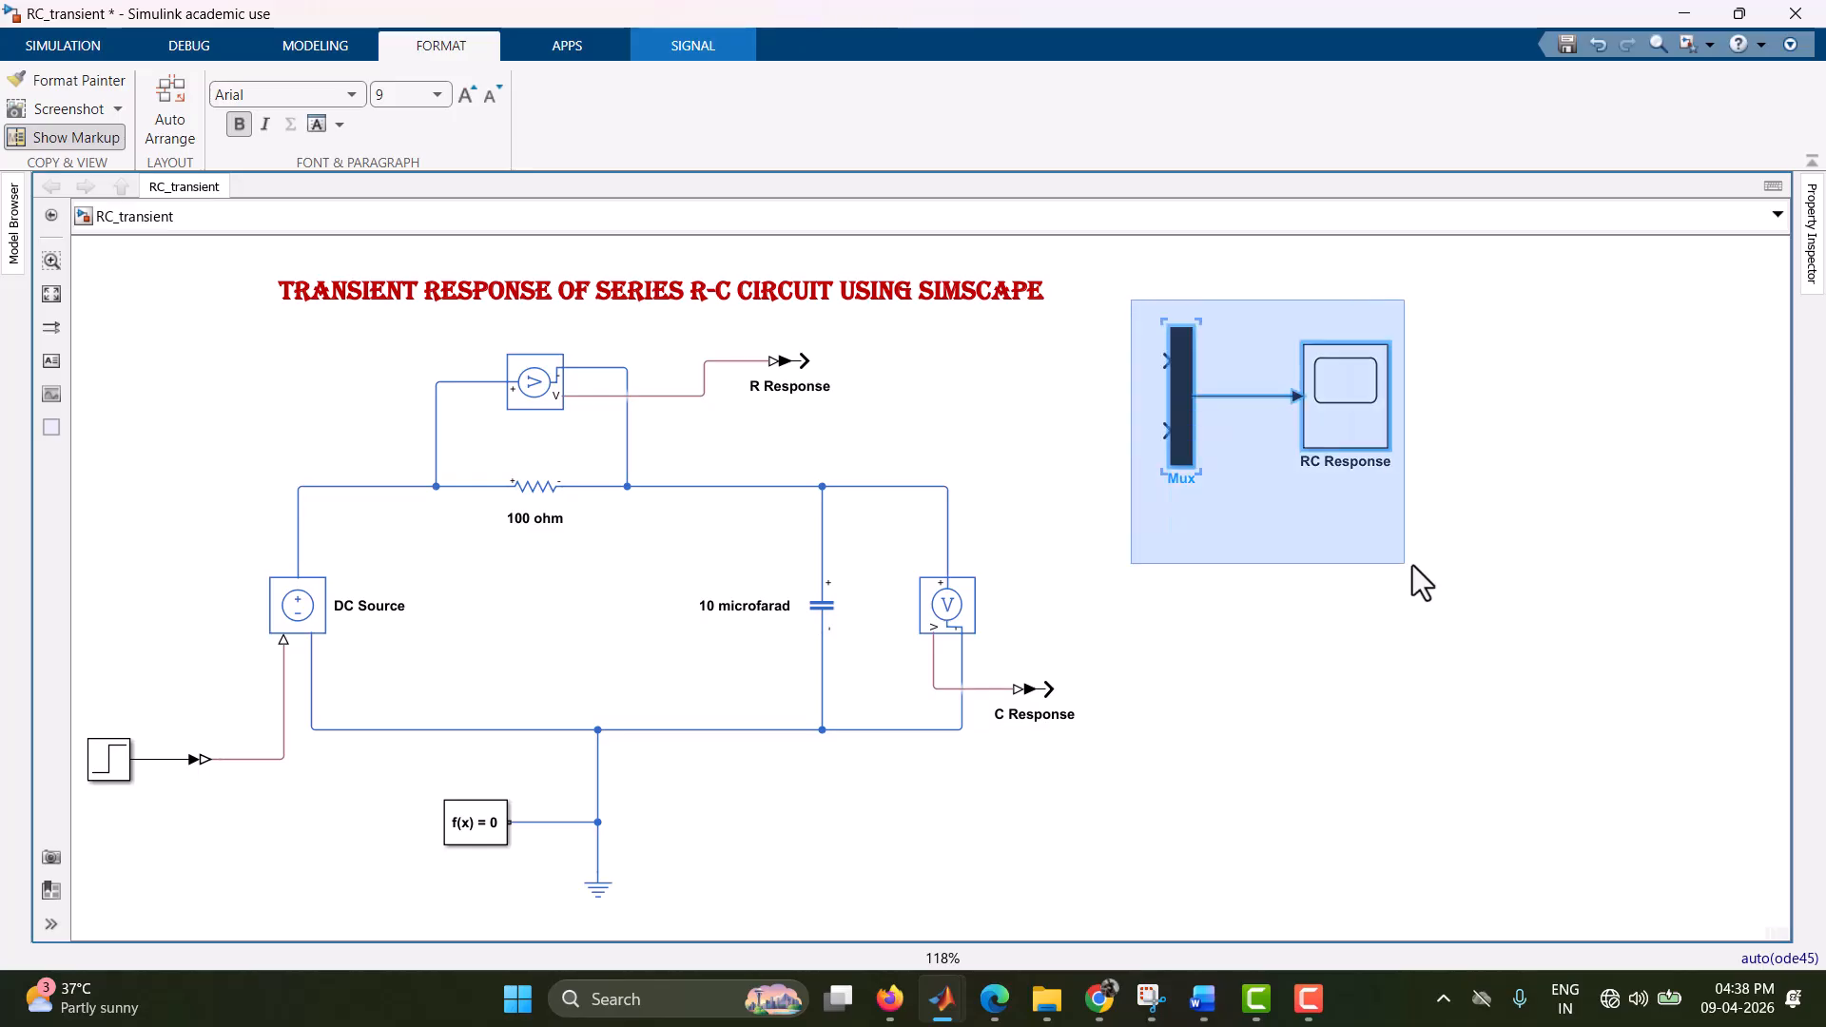
pyautogui.moveTo(1357, 409); pyautogui.dragTo(1531, 408)
pyautogui.click(1143, 384)
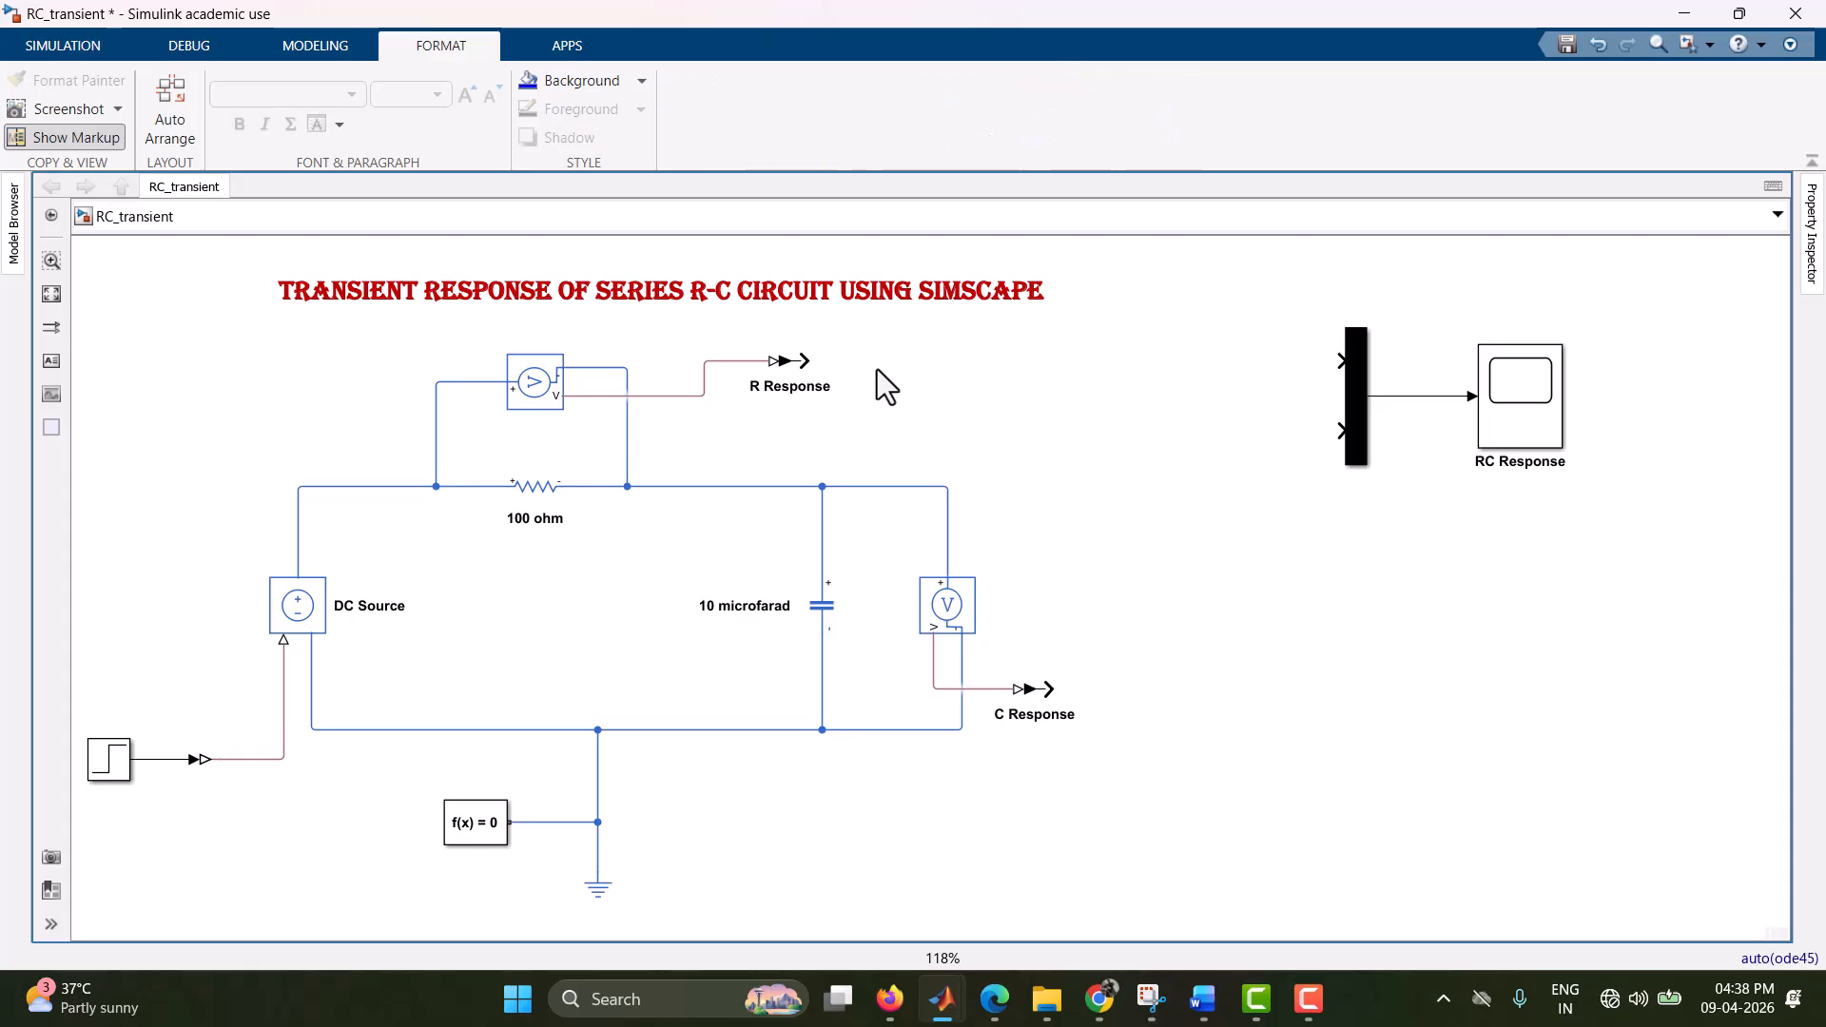
# - Add a Goto block beside the output of the R Response converter
pyautogui.doubleClick(905, 361)
pyautogui.write('goto')
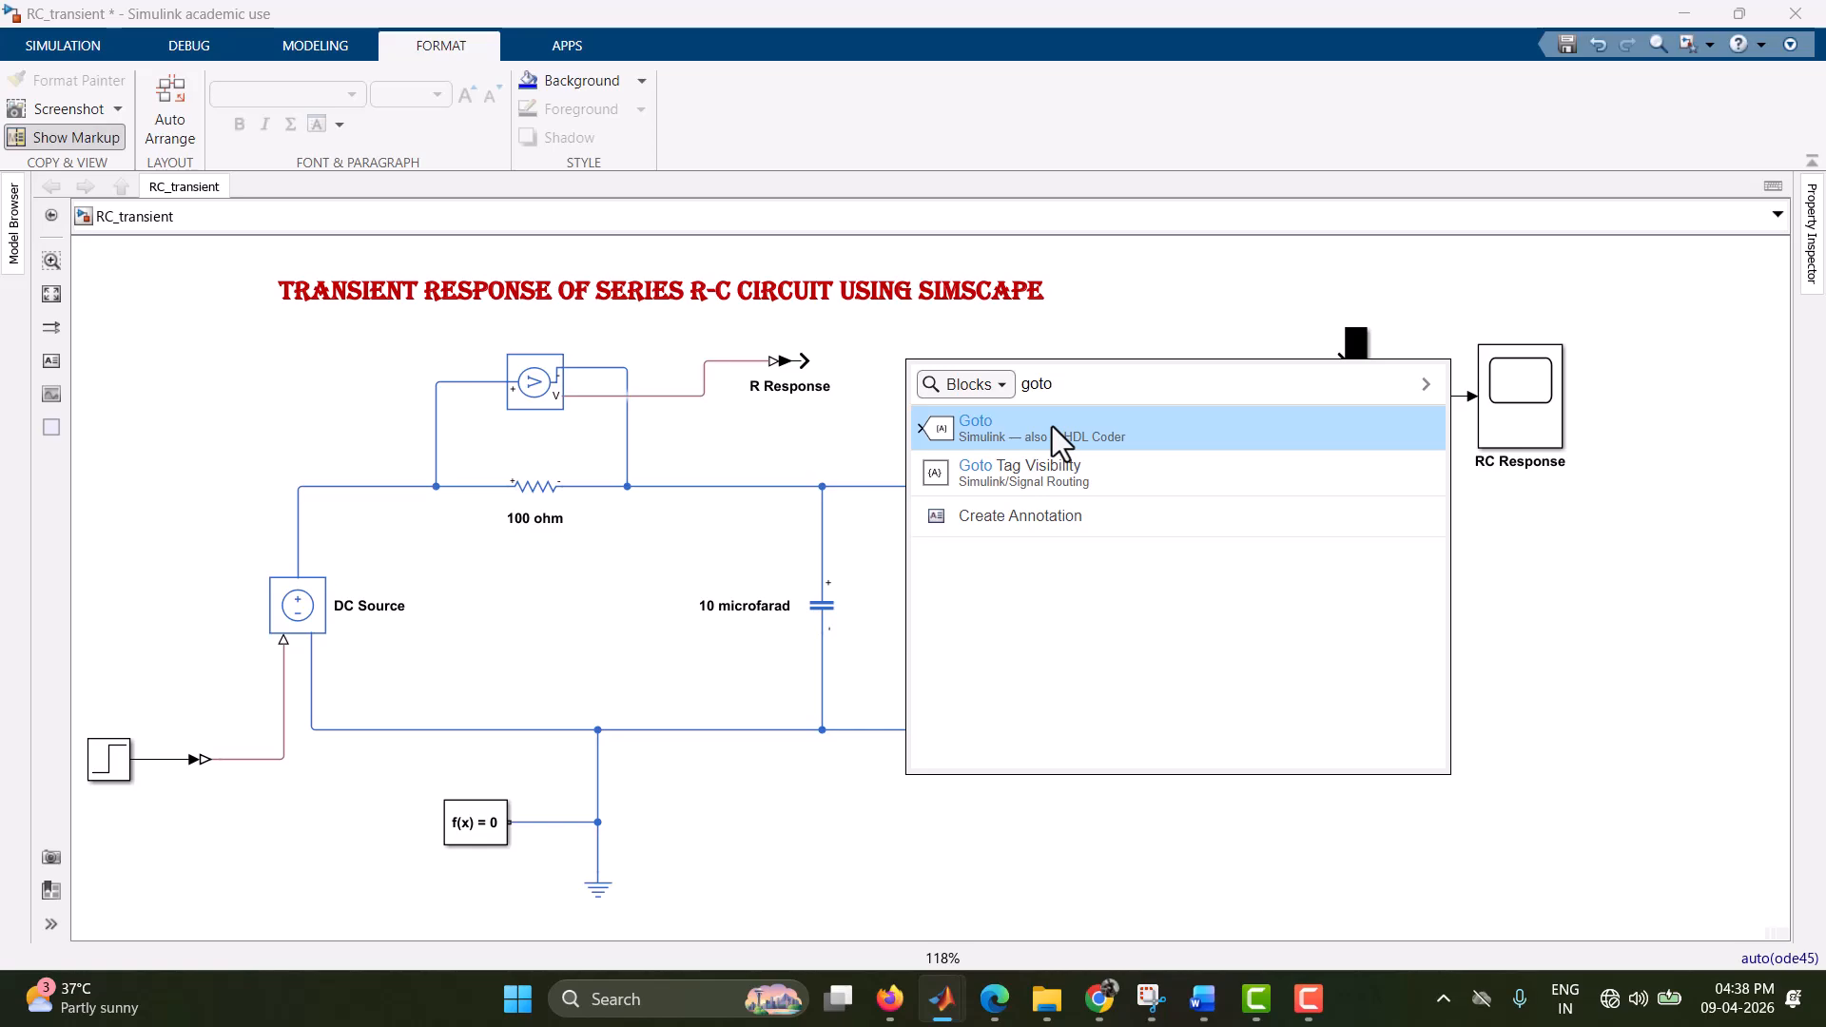
pyautogui.click(1050, 428)
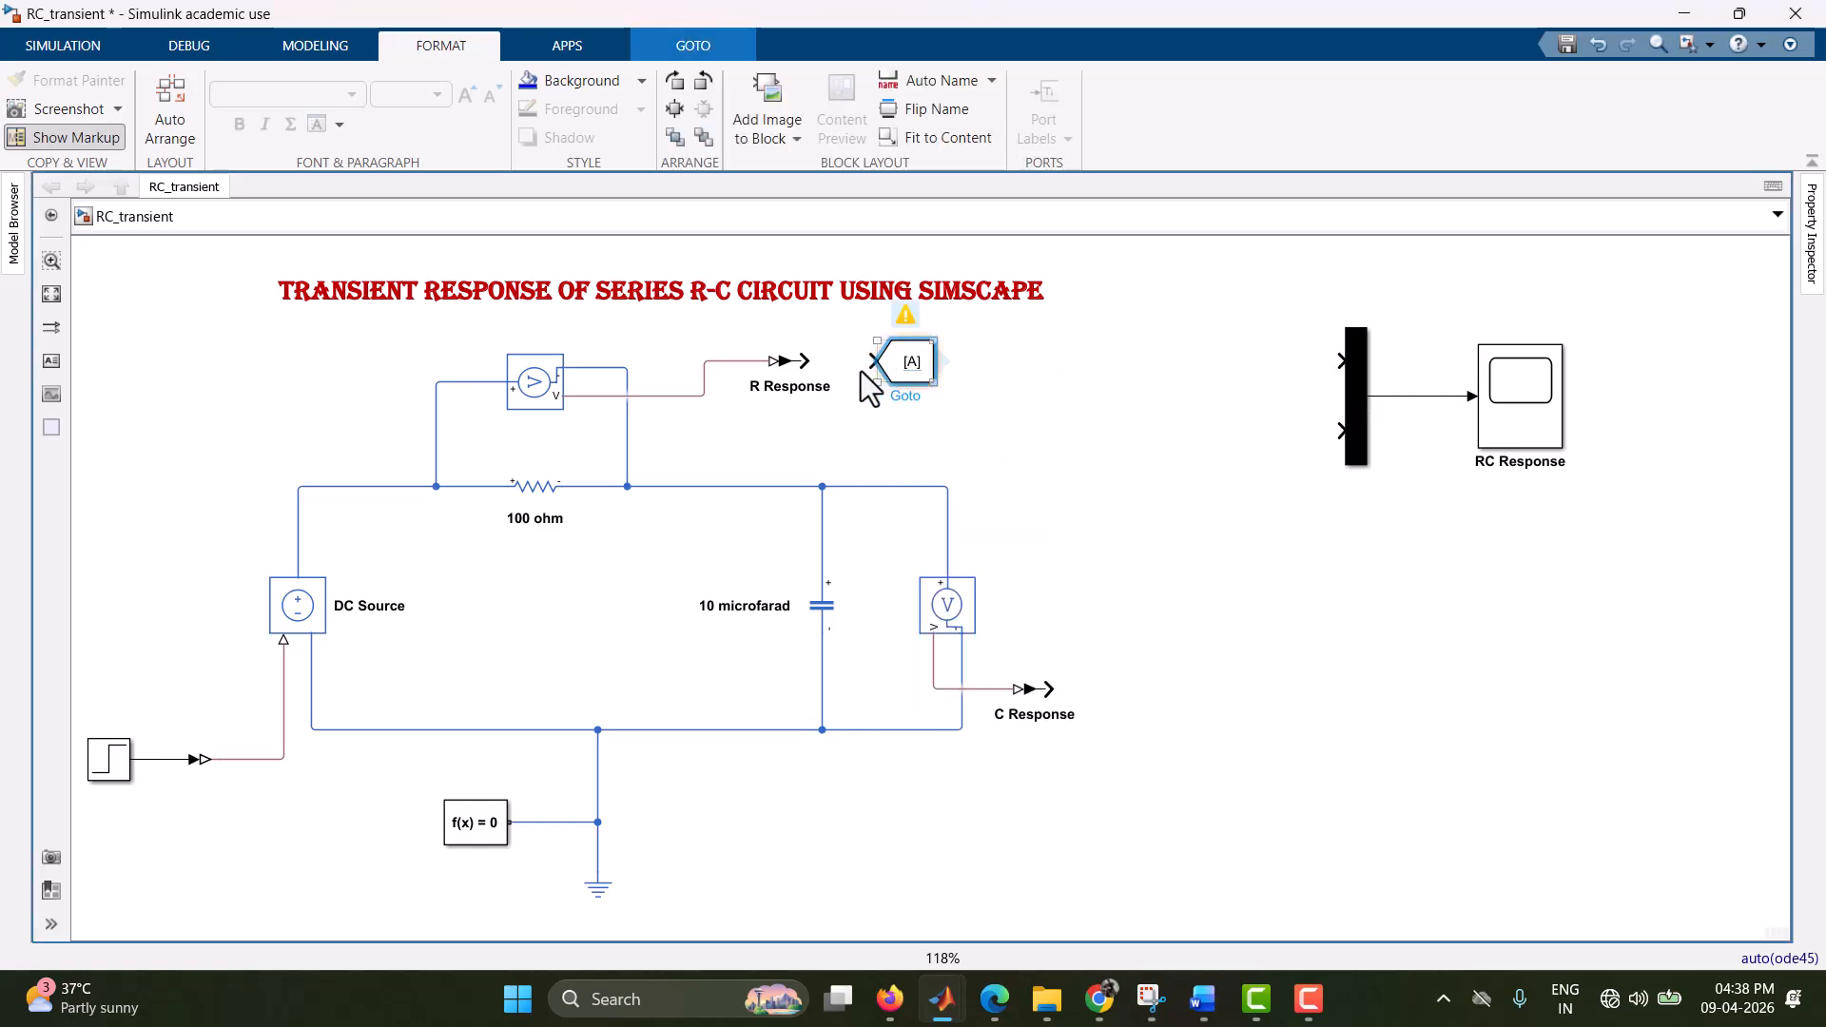
# - Connect the Goto block to the R Response converter's output and set its tag to R
pyautogui.moveTo(906, 363); pyautogui.dragTo(852, 361)
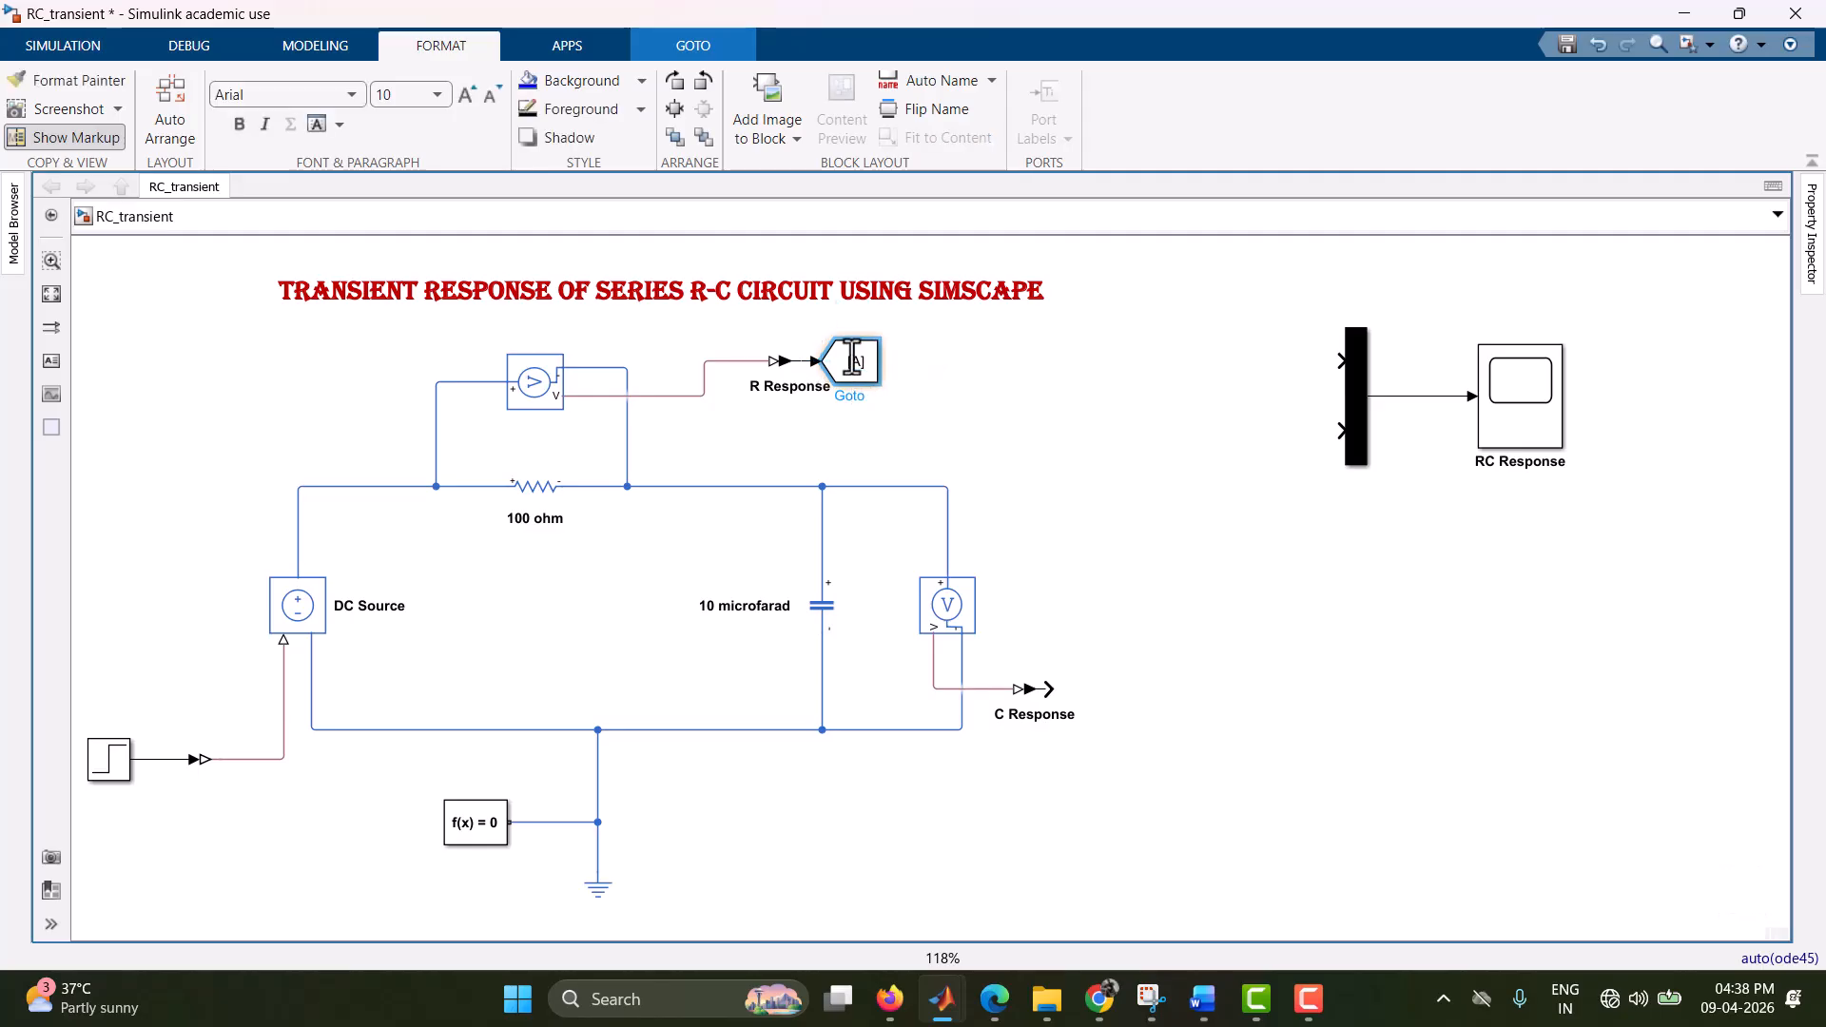
pyautogui.doubleClick(858, 362)
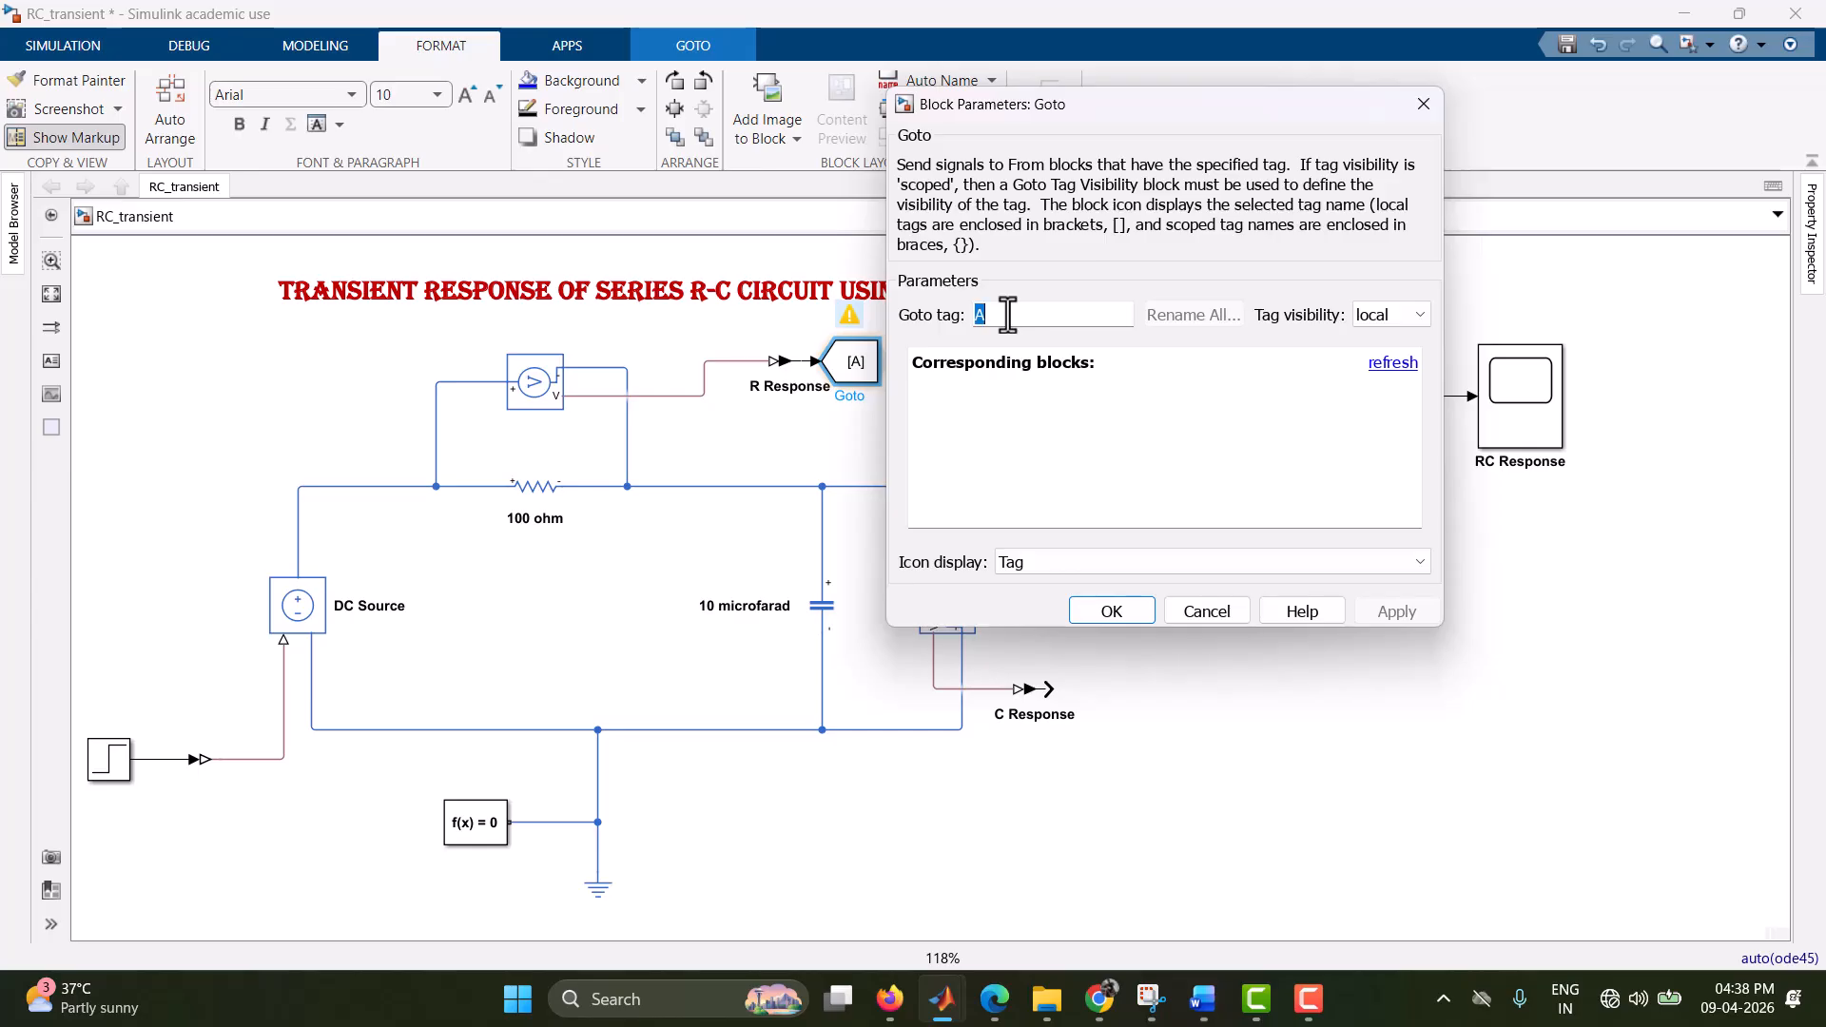
pyautogui.write('R')
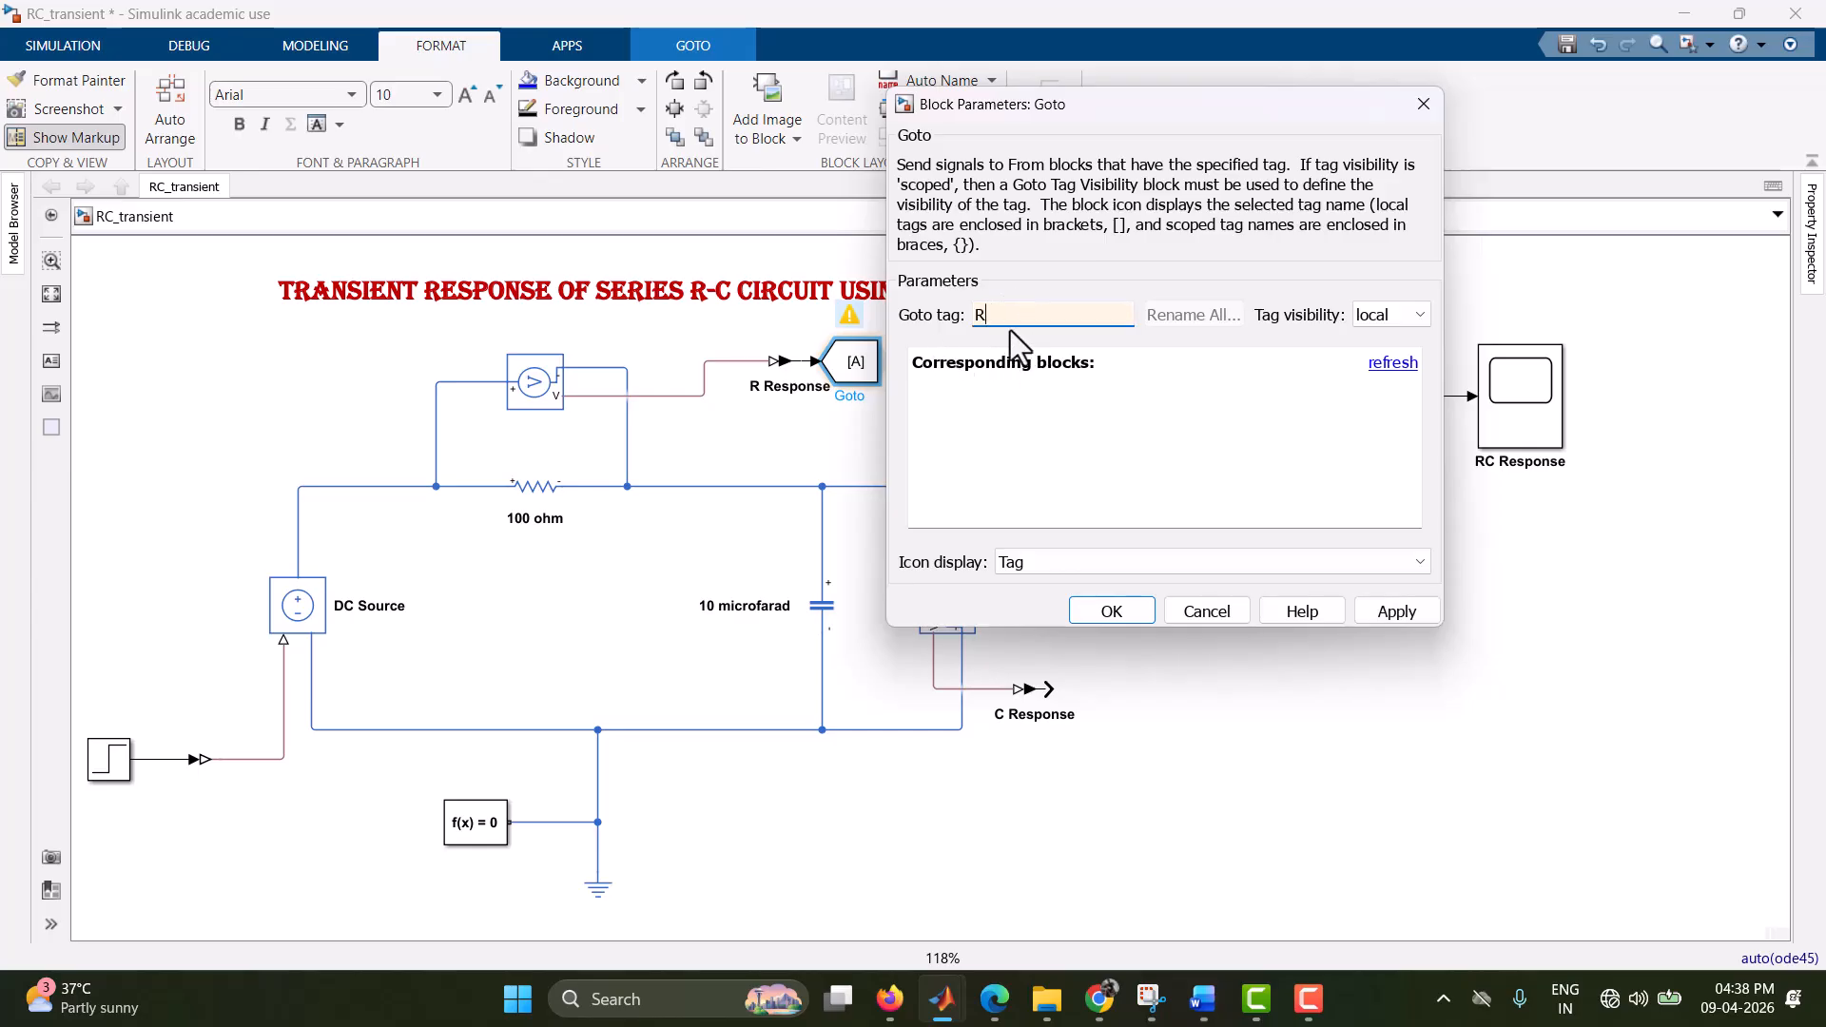
pyautogui.click(1117, 610)
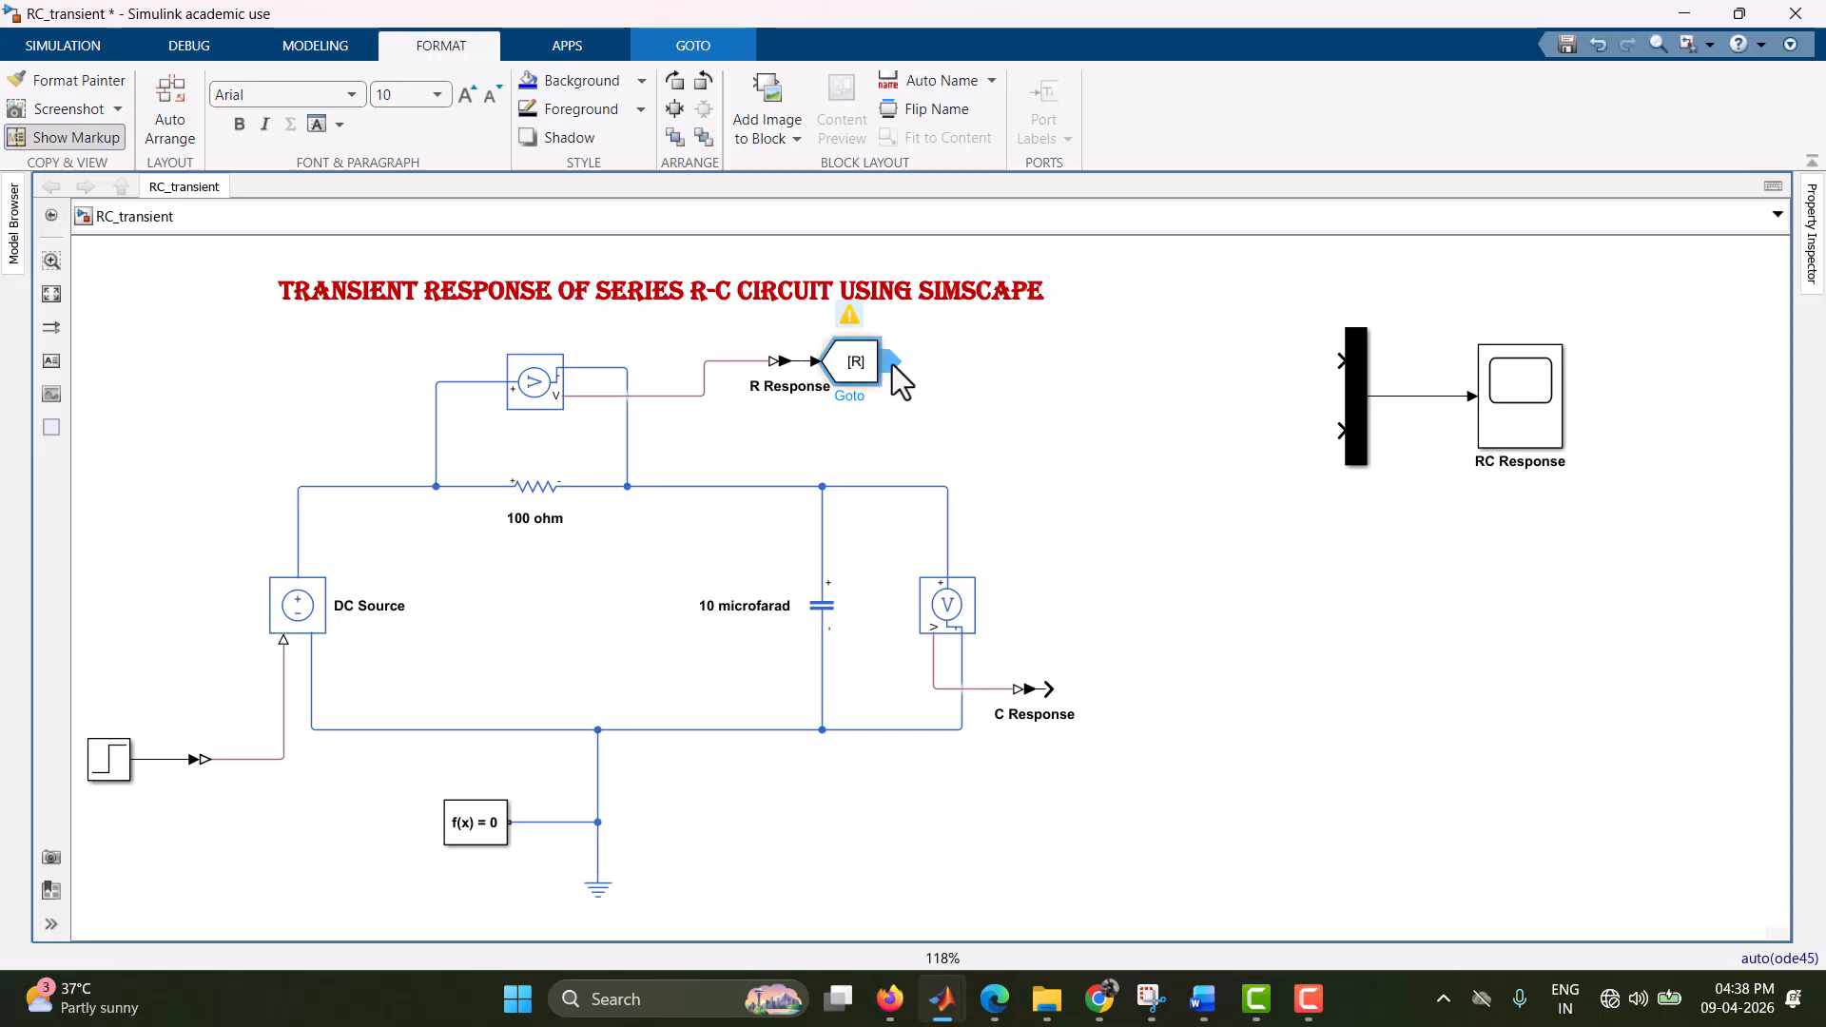
# - Create the matching From block for tag R, place it beside the Mux and connect it to the Mux's upper input
pyautogui.moveTo(892, 357); pyautogui.dragTo(1128, 367)
pyautogui.click(1309, 998)
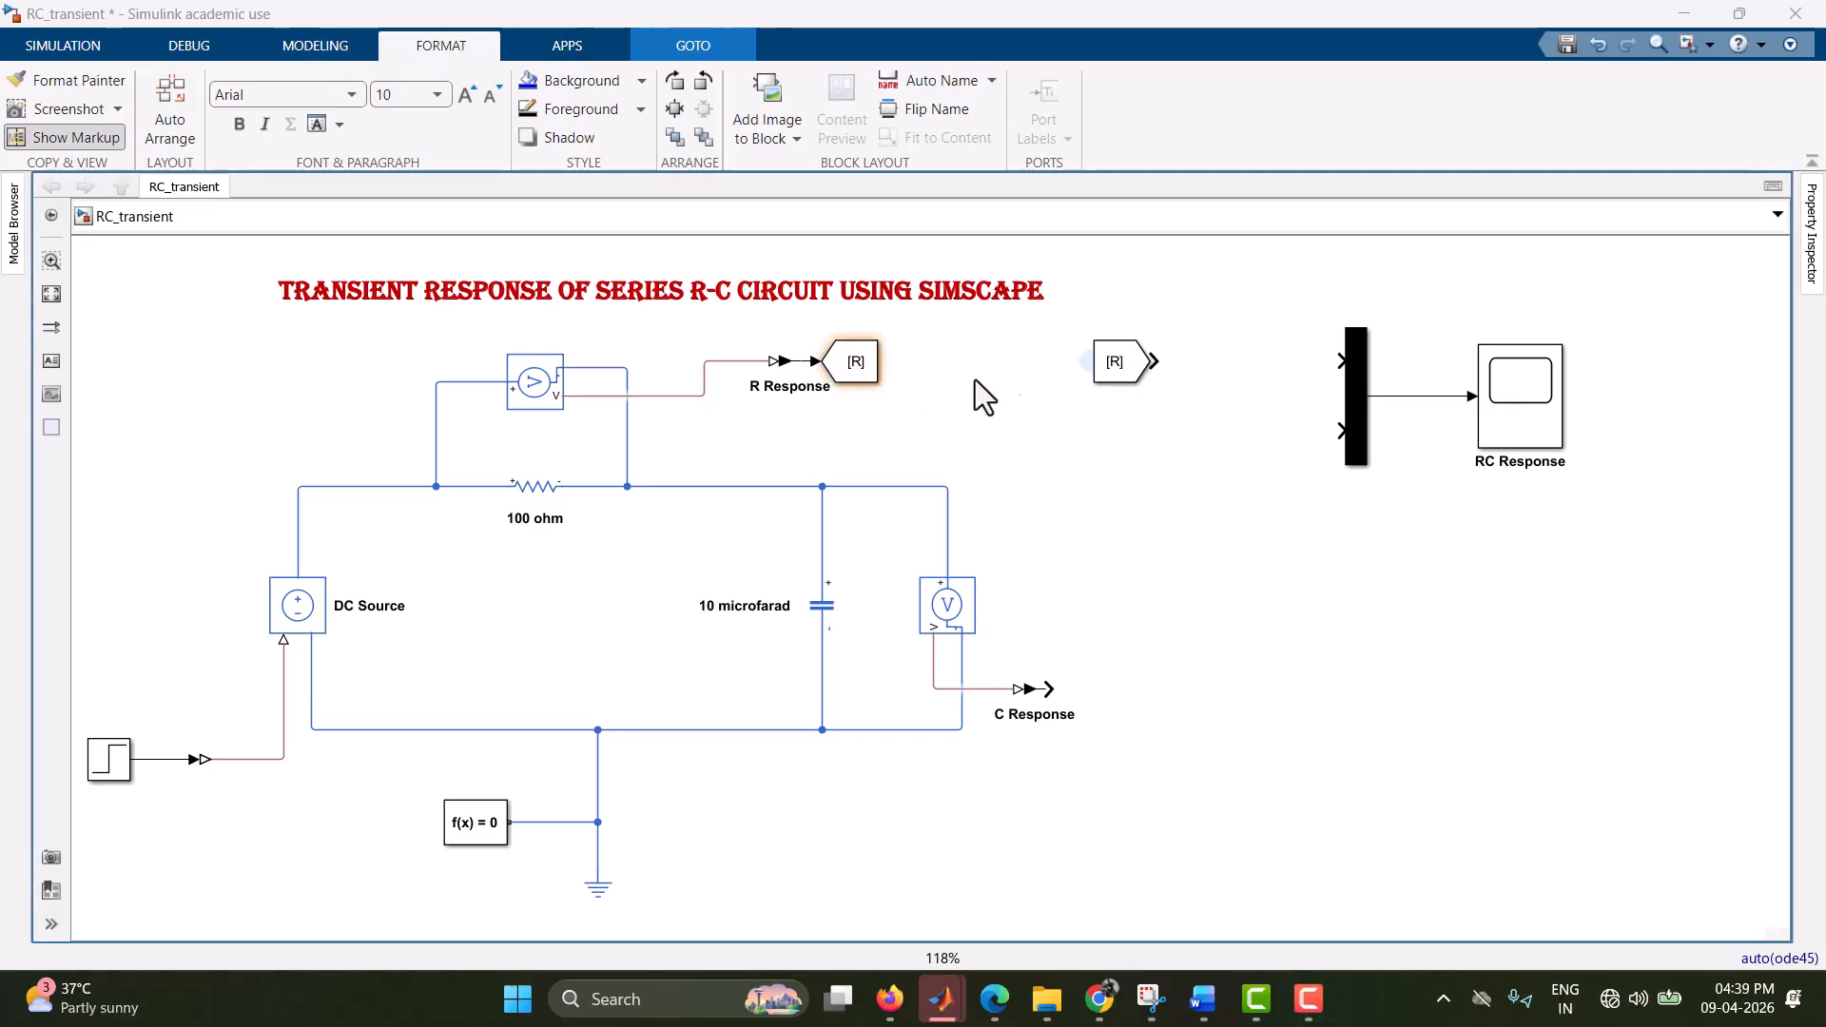
pyautogui.moveTo(1124, 350); pyautogui.dragTo(1173, 352)
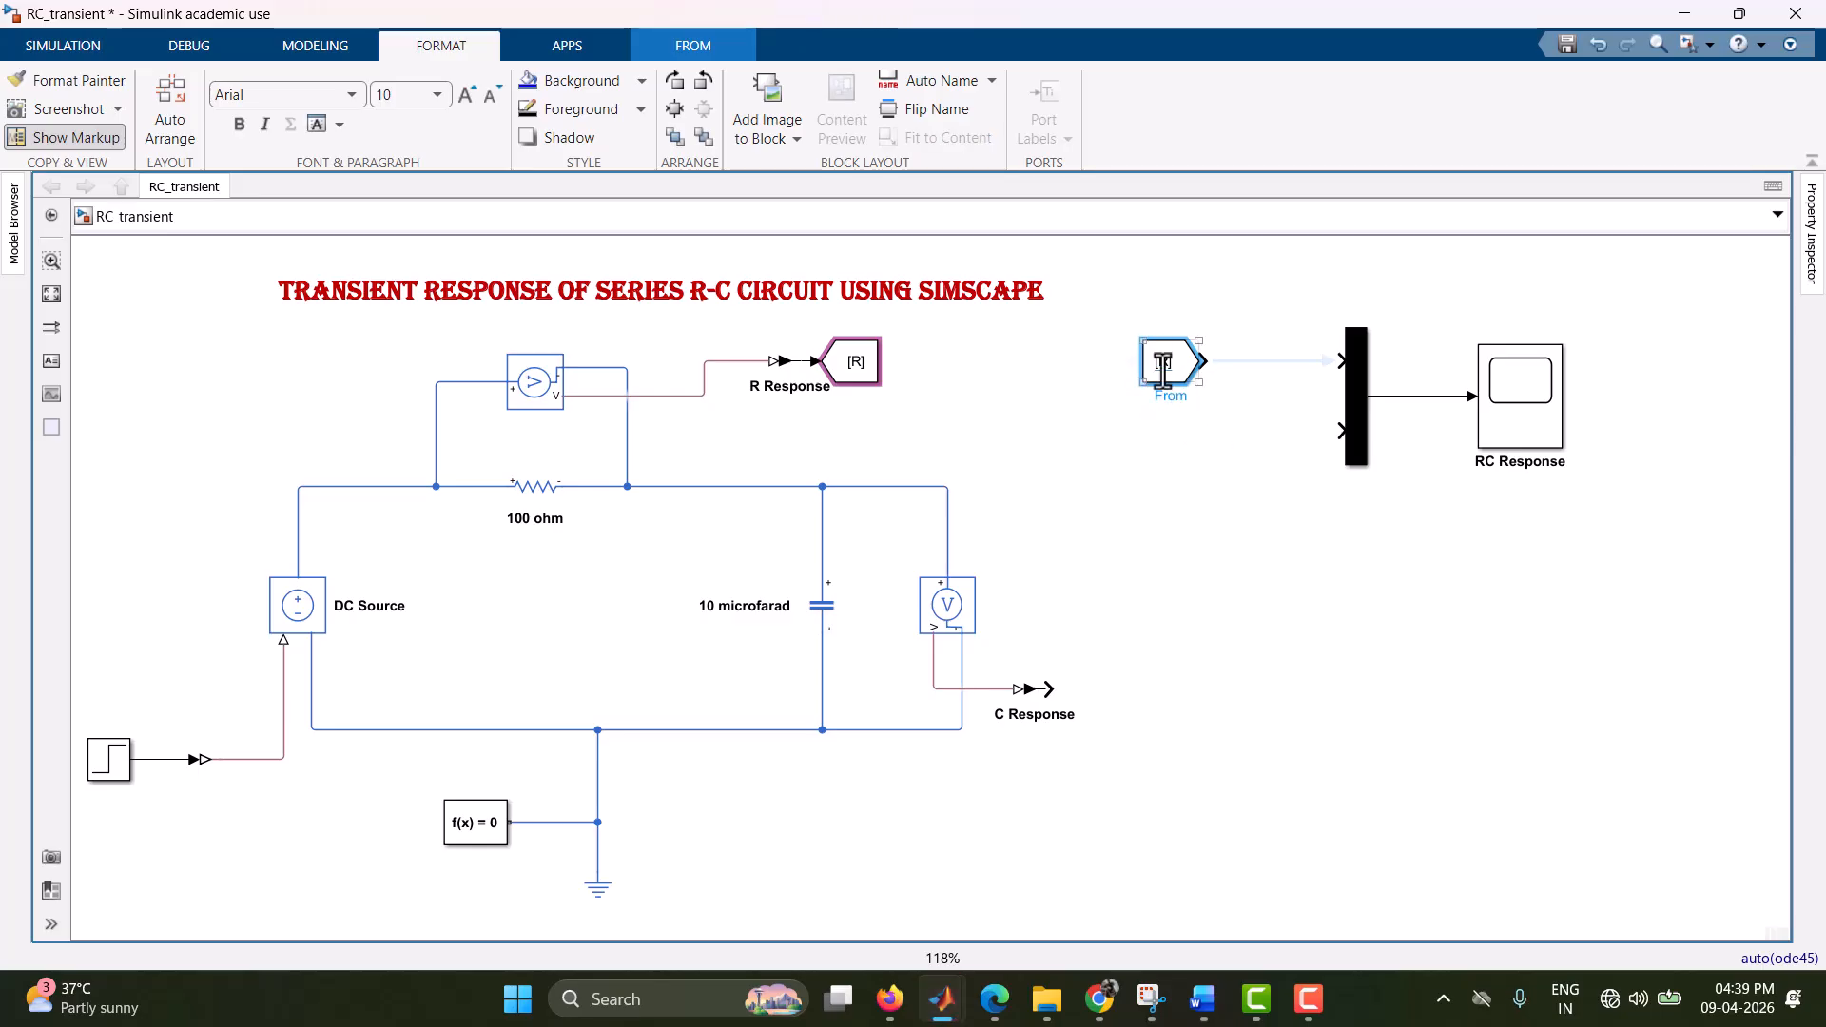
pyautogui.click(855, 371)
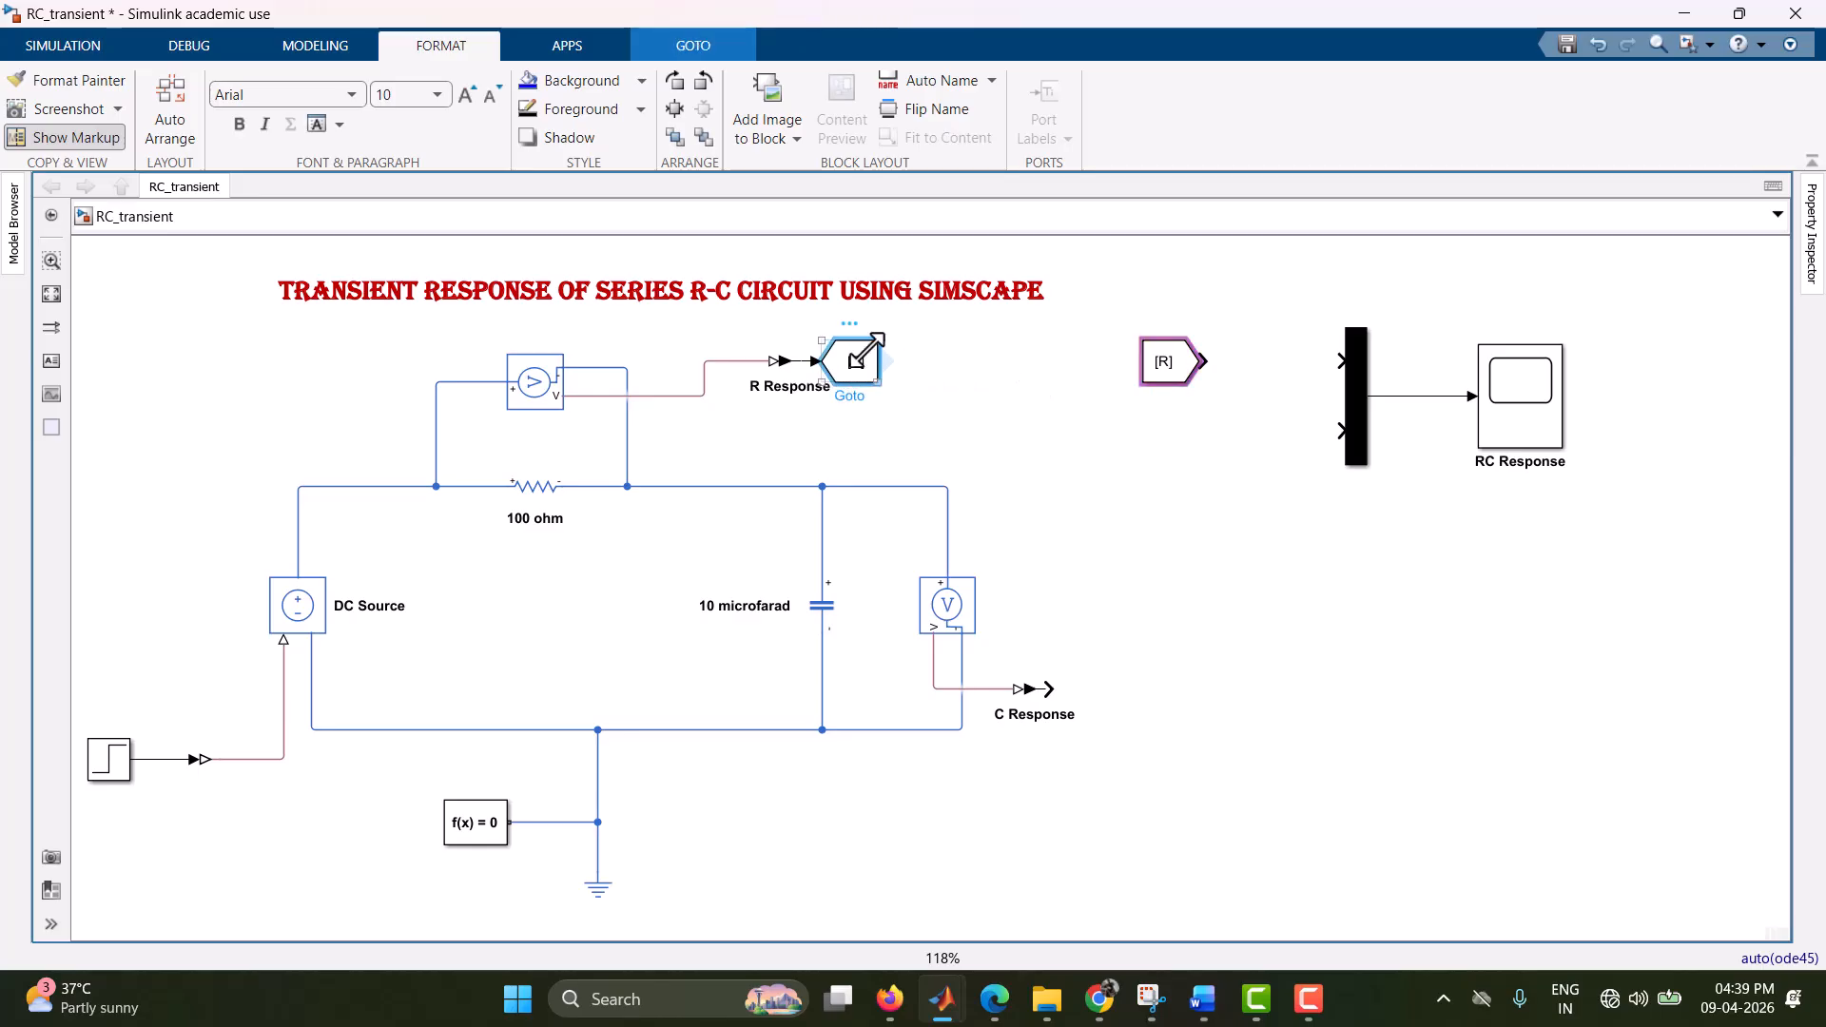
pyautogui.moveTo(1182, 378); pyautogui.dragTo(1259, 379)
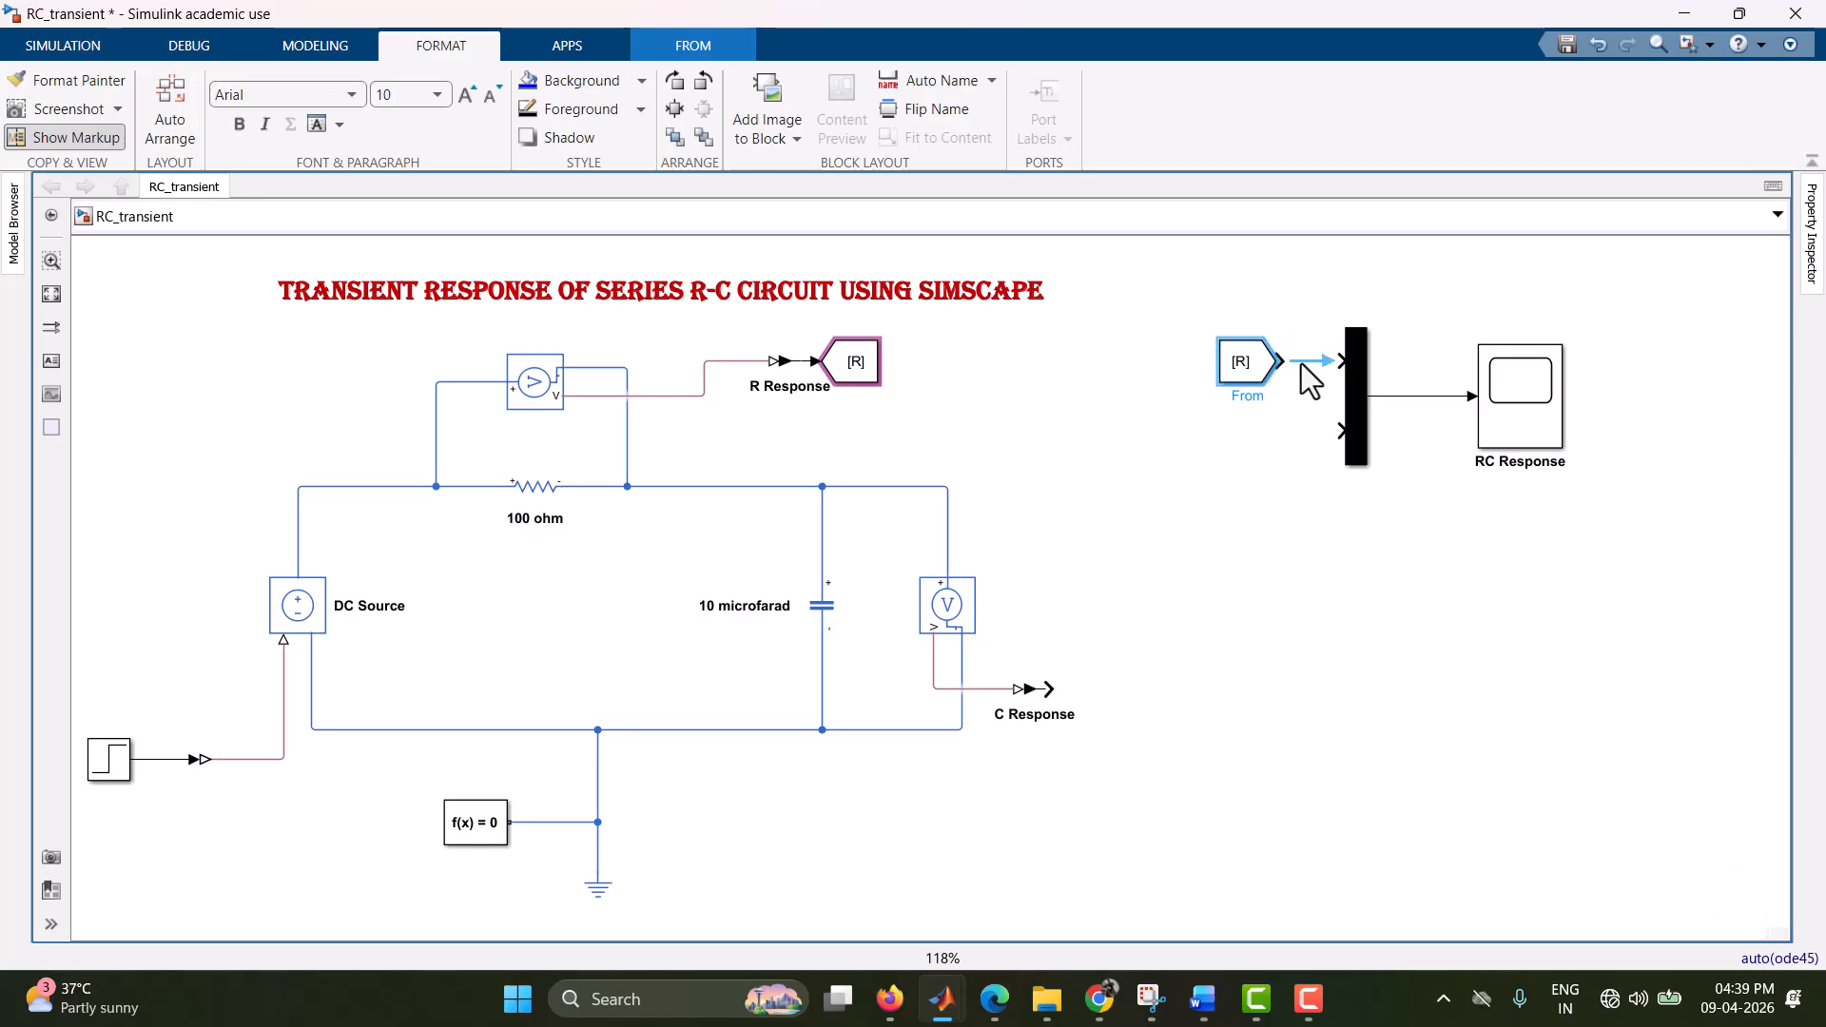
pyautogui.click(1035, 688)
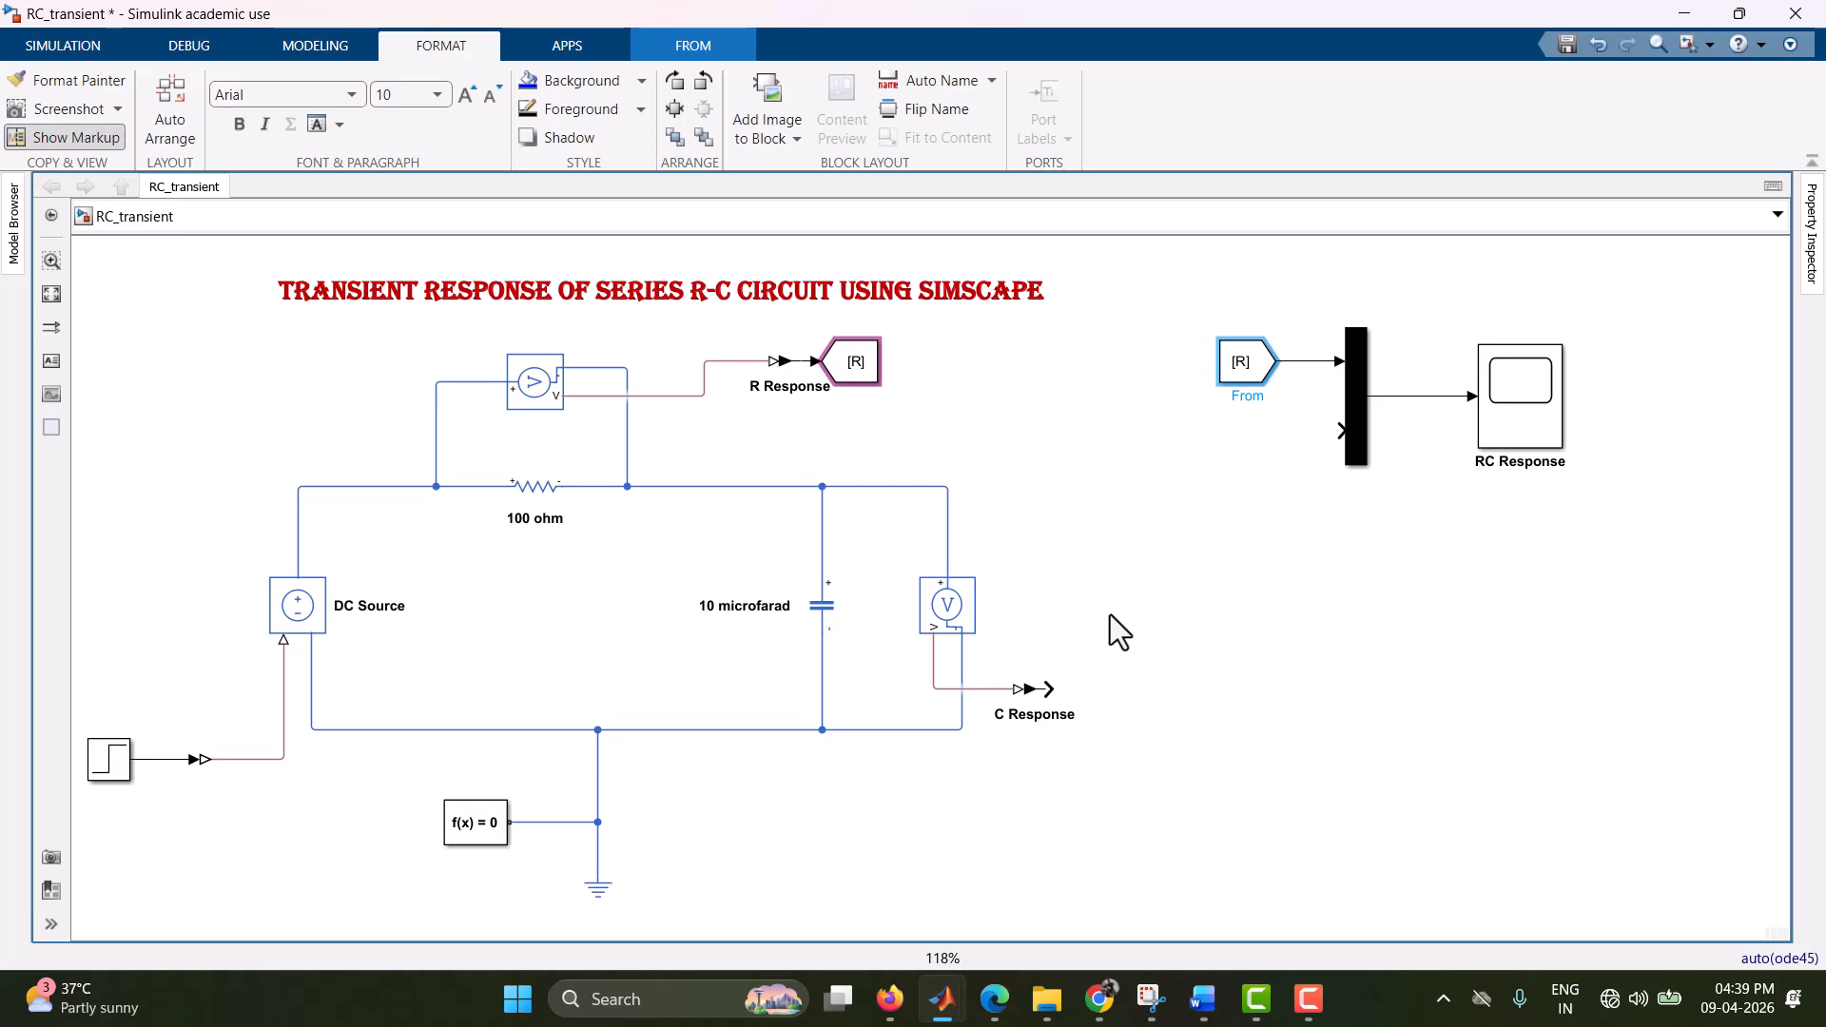
# - Add a second Goto block and place it beside the C Response converter's output
pyautogui.doubleClick(1140, 604)
pyautogui.write('goto')
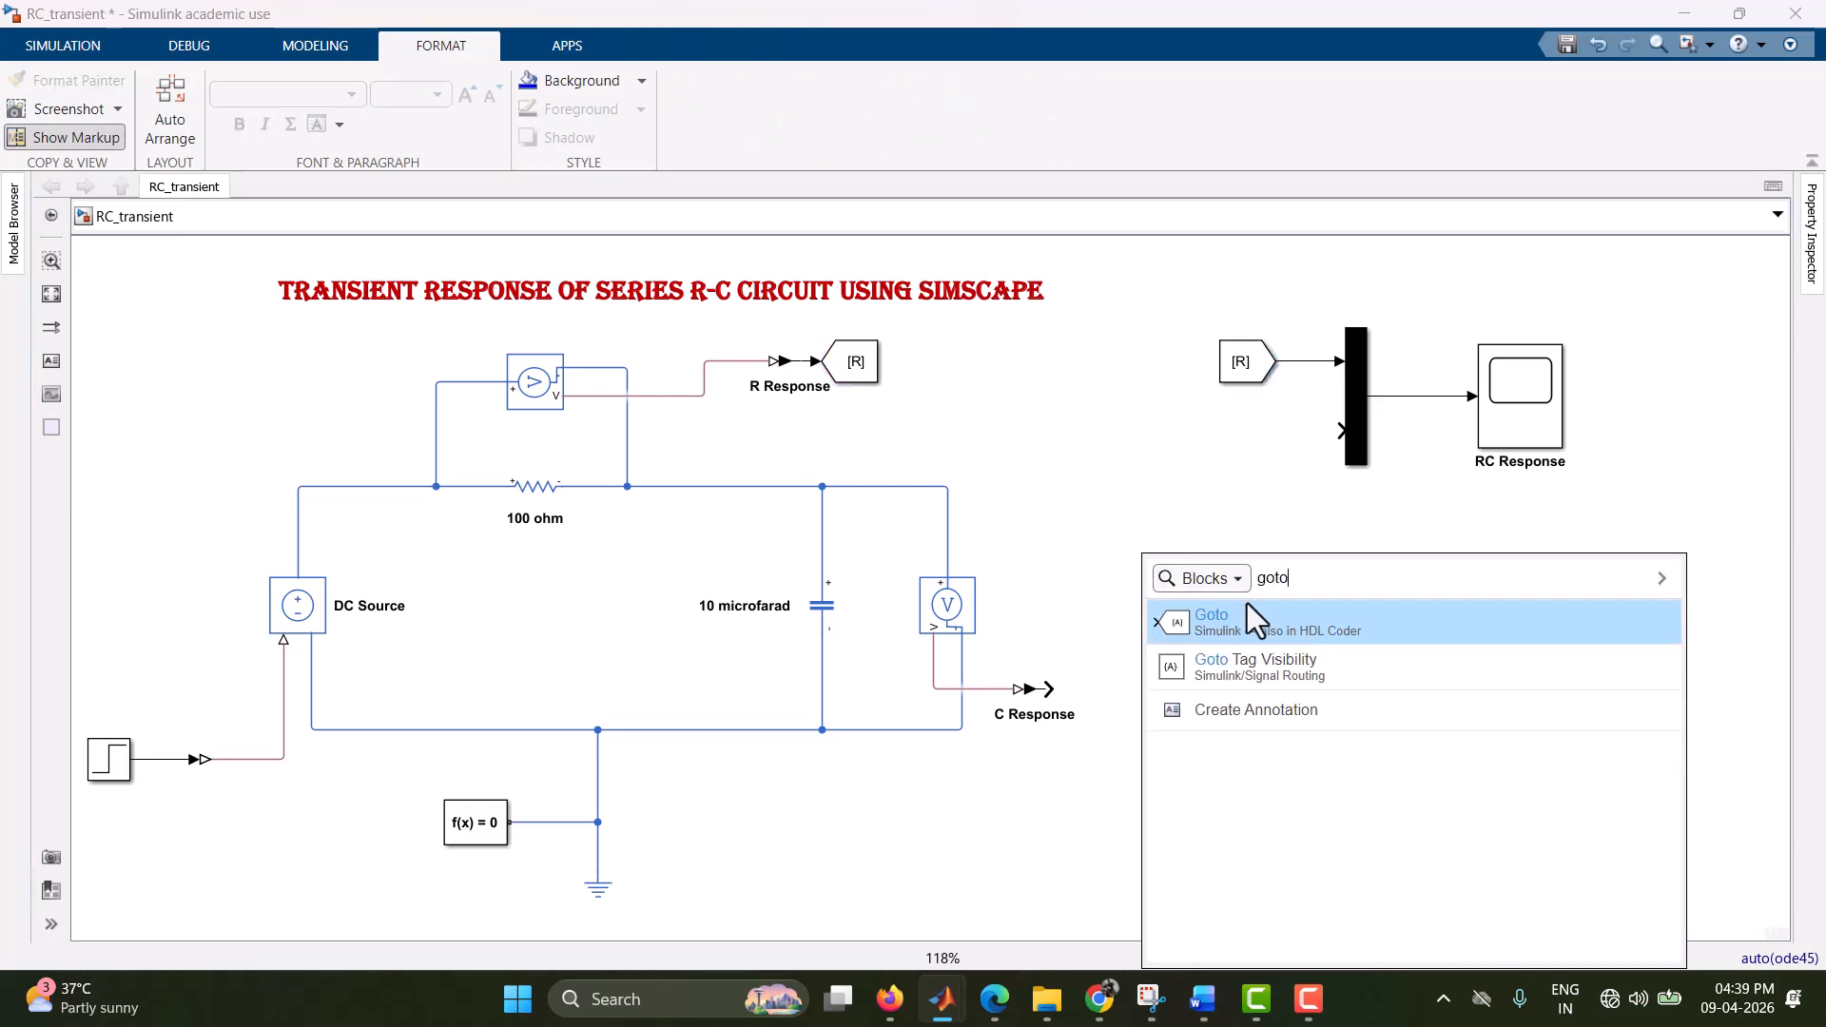
pyautogui.click(1256, 618)
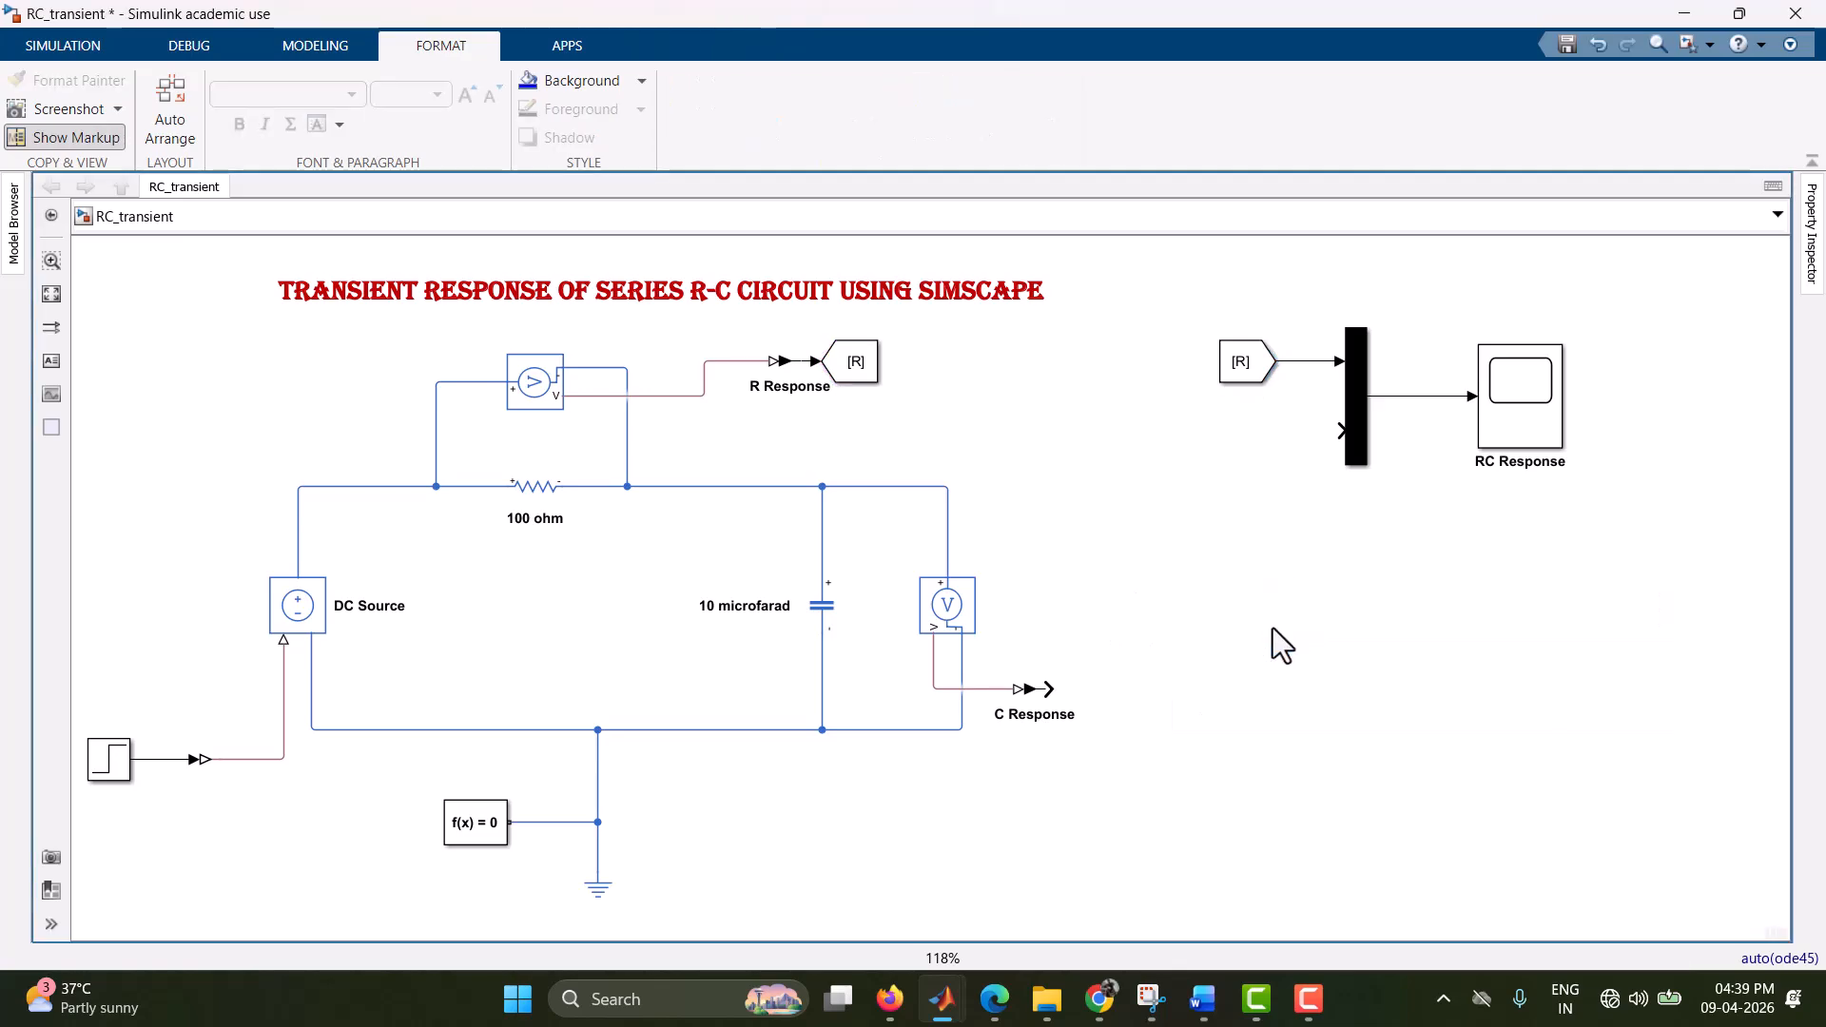
pyautogui.moveTo(1162, 620); pyautogui.dragTo(1094, 692)
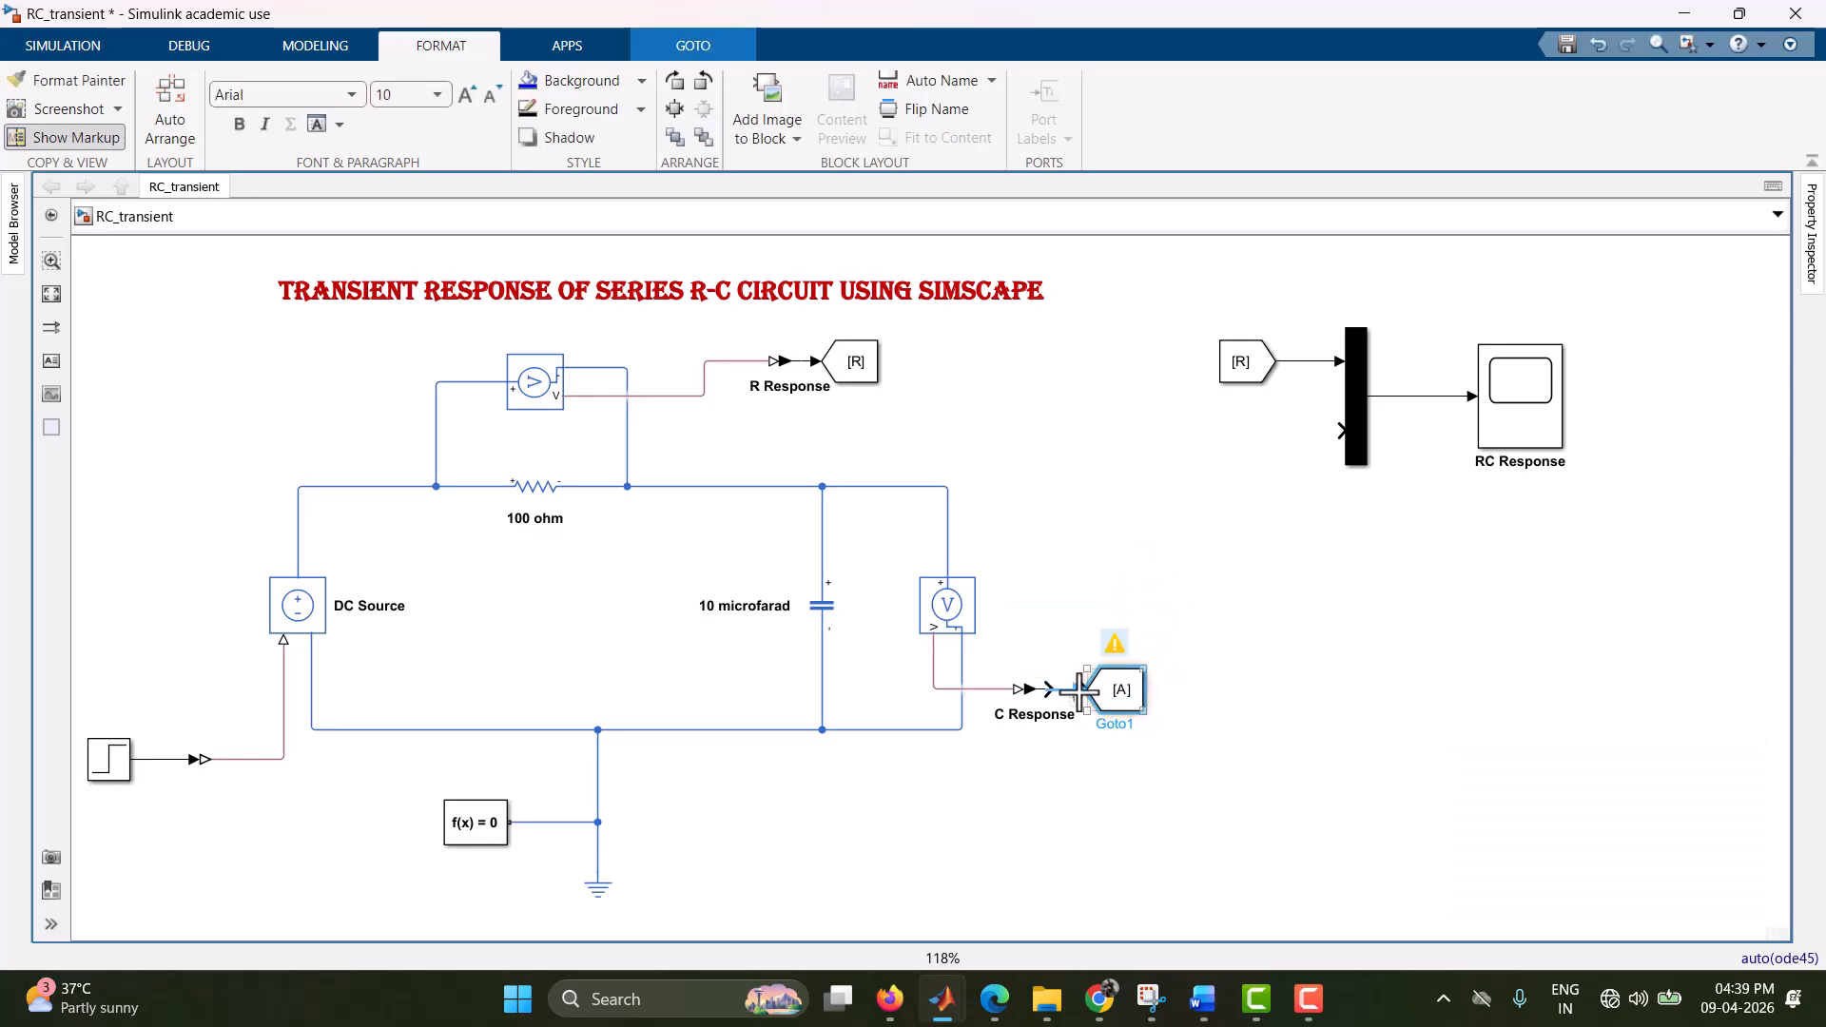
# - Set the second Goto block's tag to C and connect a matching From block to the Mux's lower input
pyautogui.doubleClick(1123, 689)
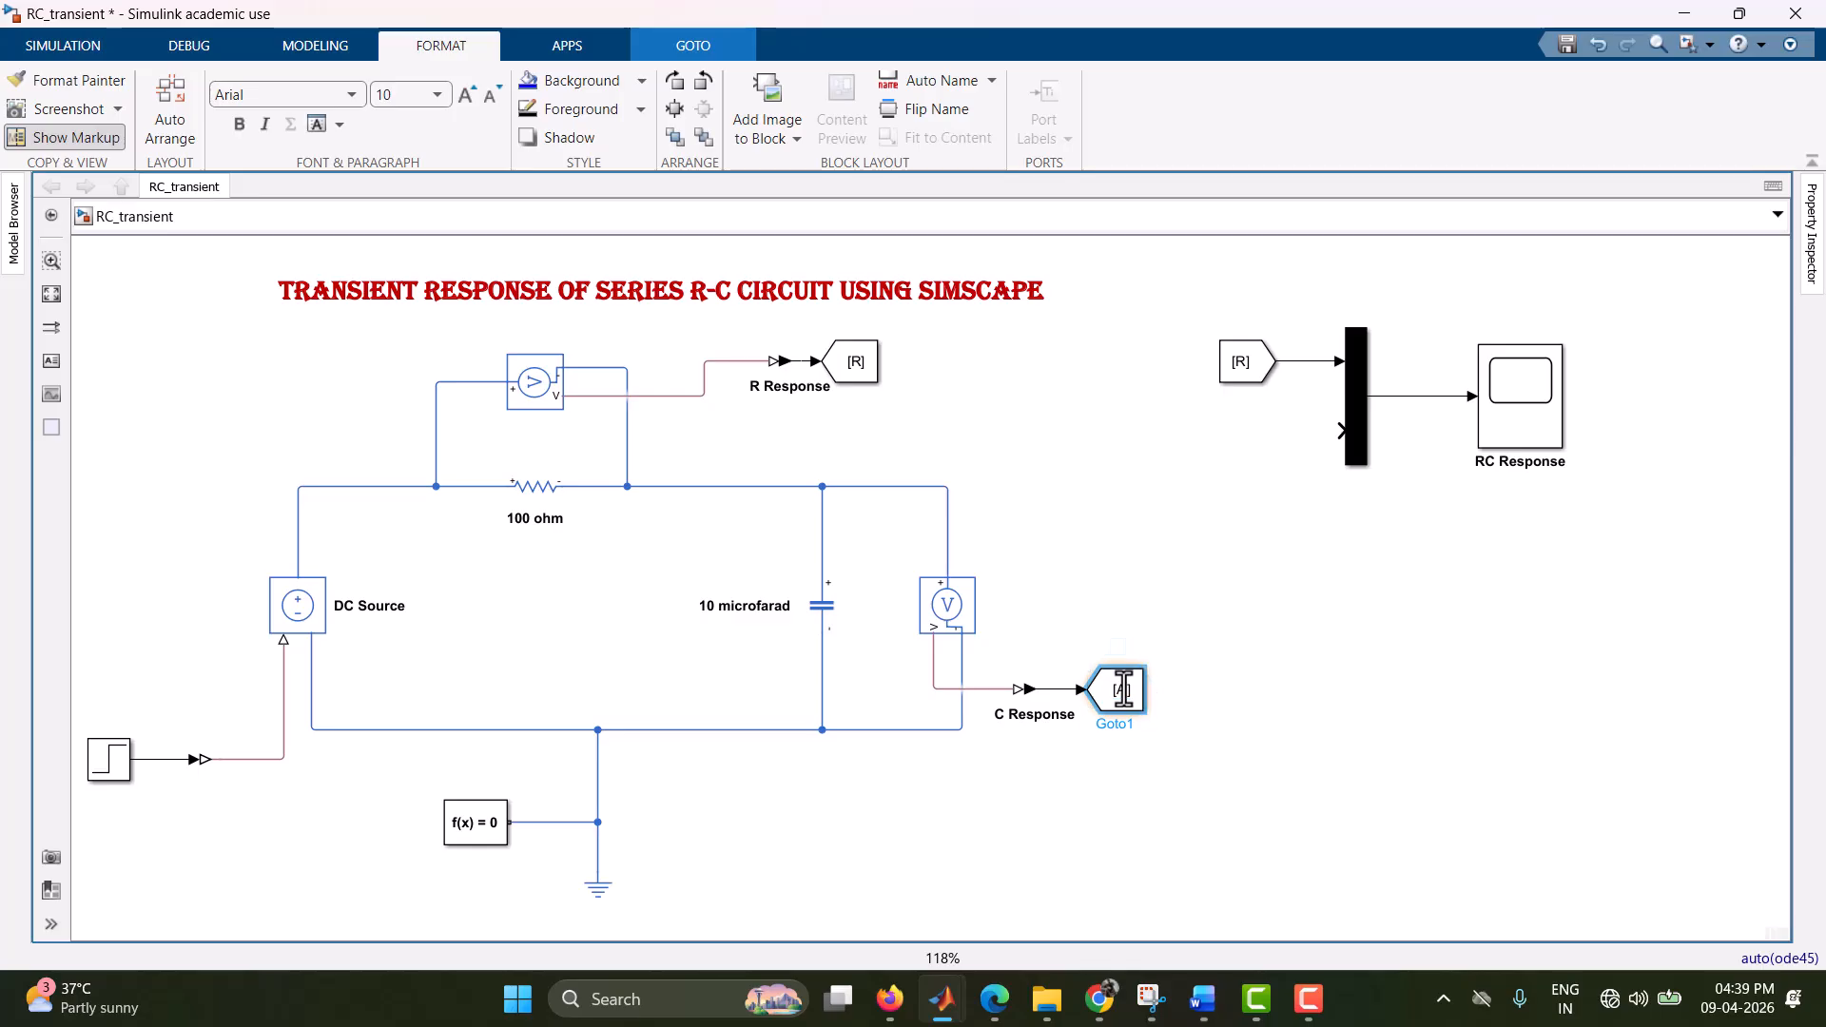
pyautogui.write('C')
pyautogui.click(1376, 940)
pyautogui.moveTo(1147, 693); pyautogui.dragTo(1341, 430)
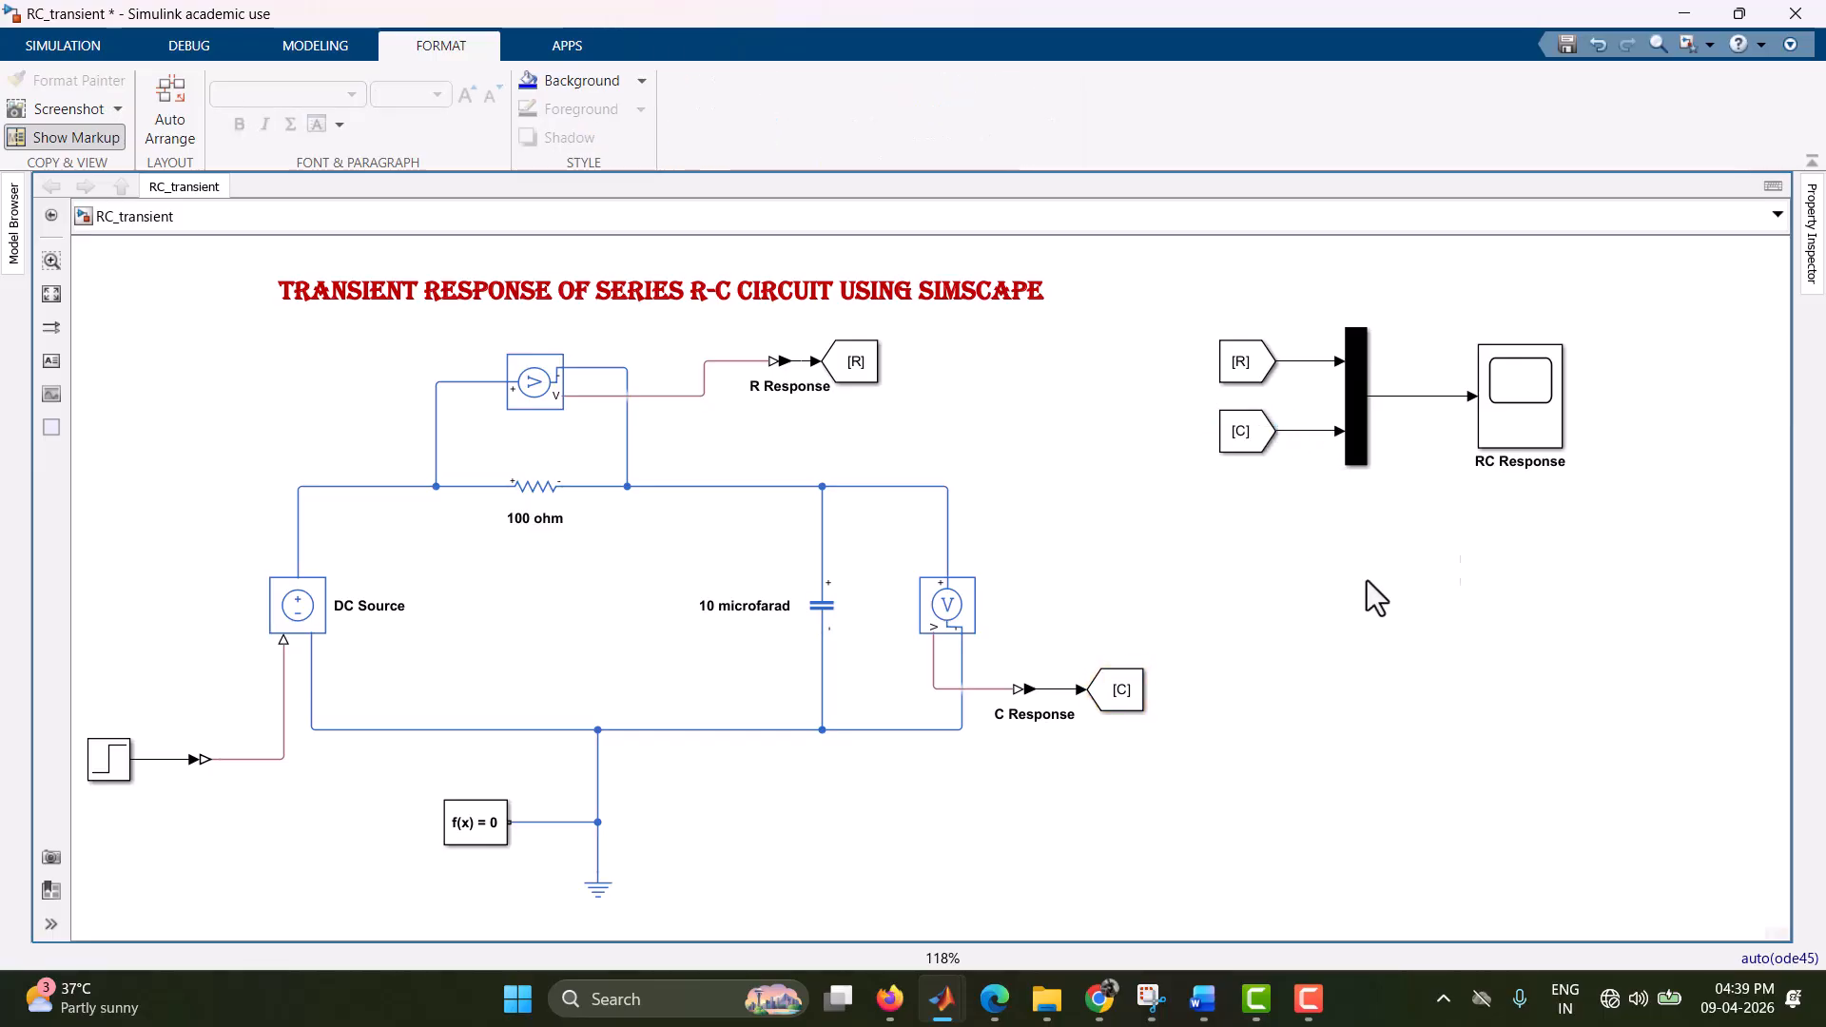
# - Move the C Response converter and its [C] Goto block closer to the capacitor's voltage sensor
pyautogui.click(52, 293)
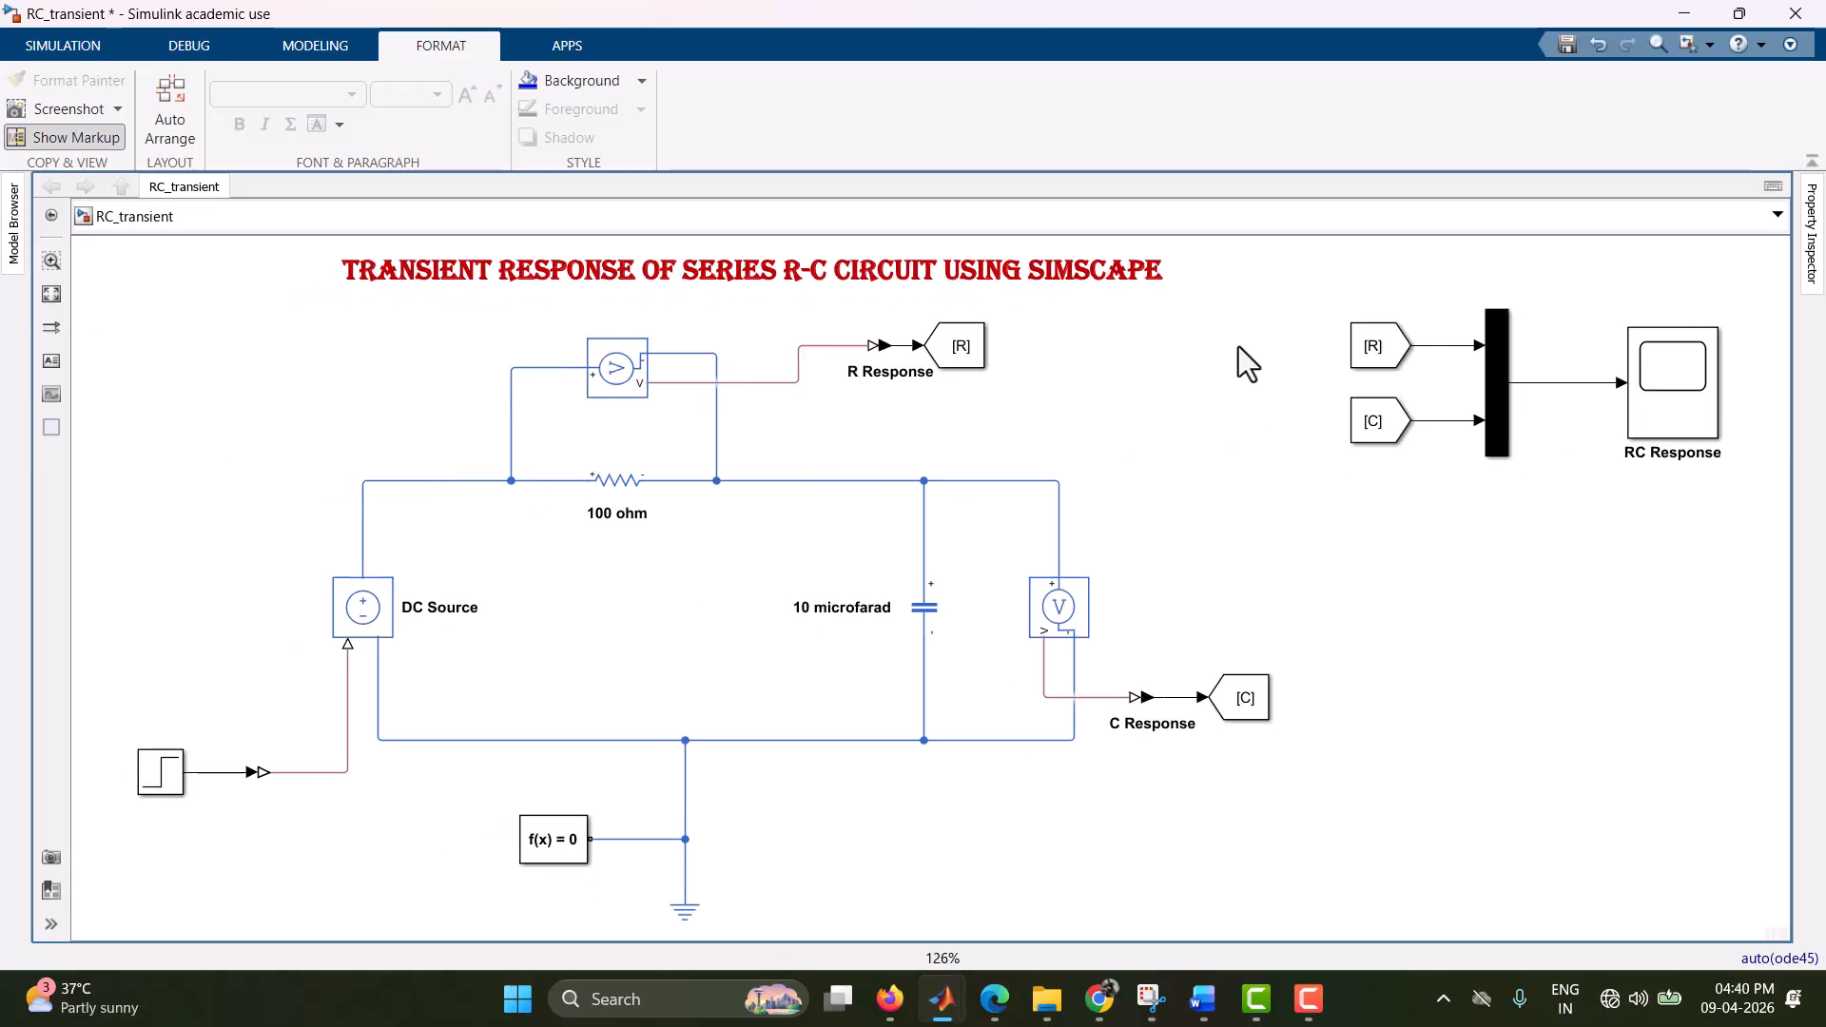
pyautogui.moveTo(1241, 699); pyautogui.dragTo(1166, 705)
pyautogui.click(1196, 701)
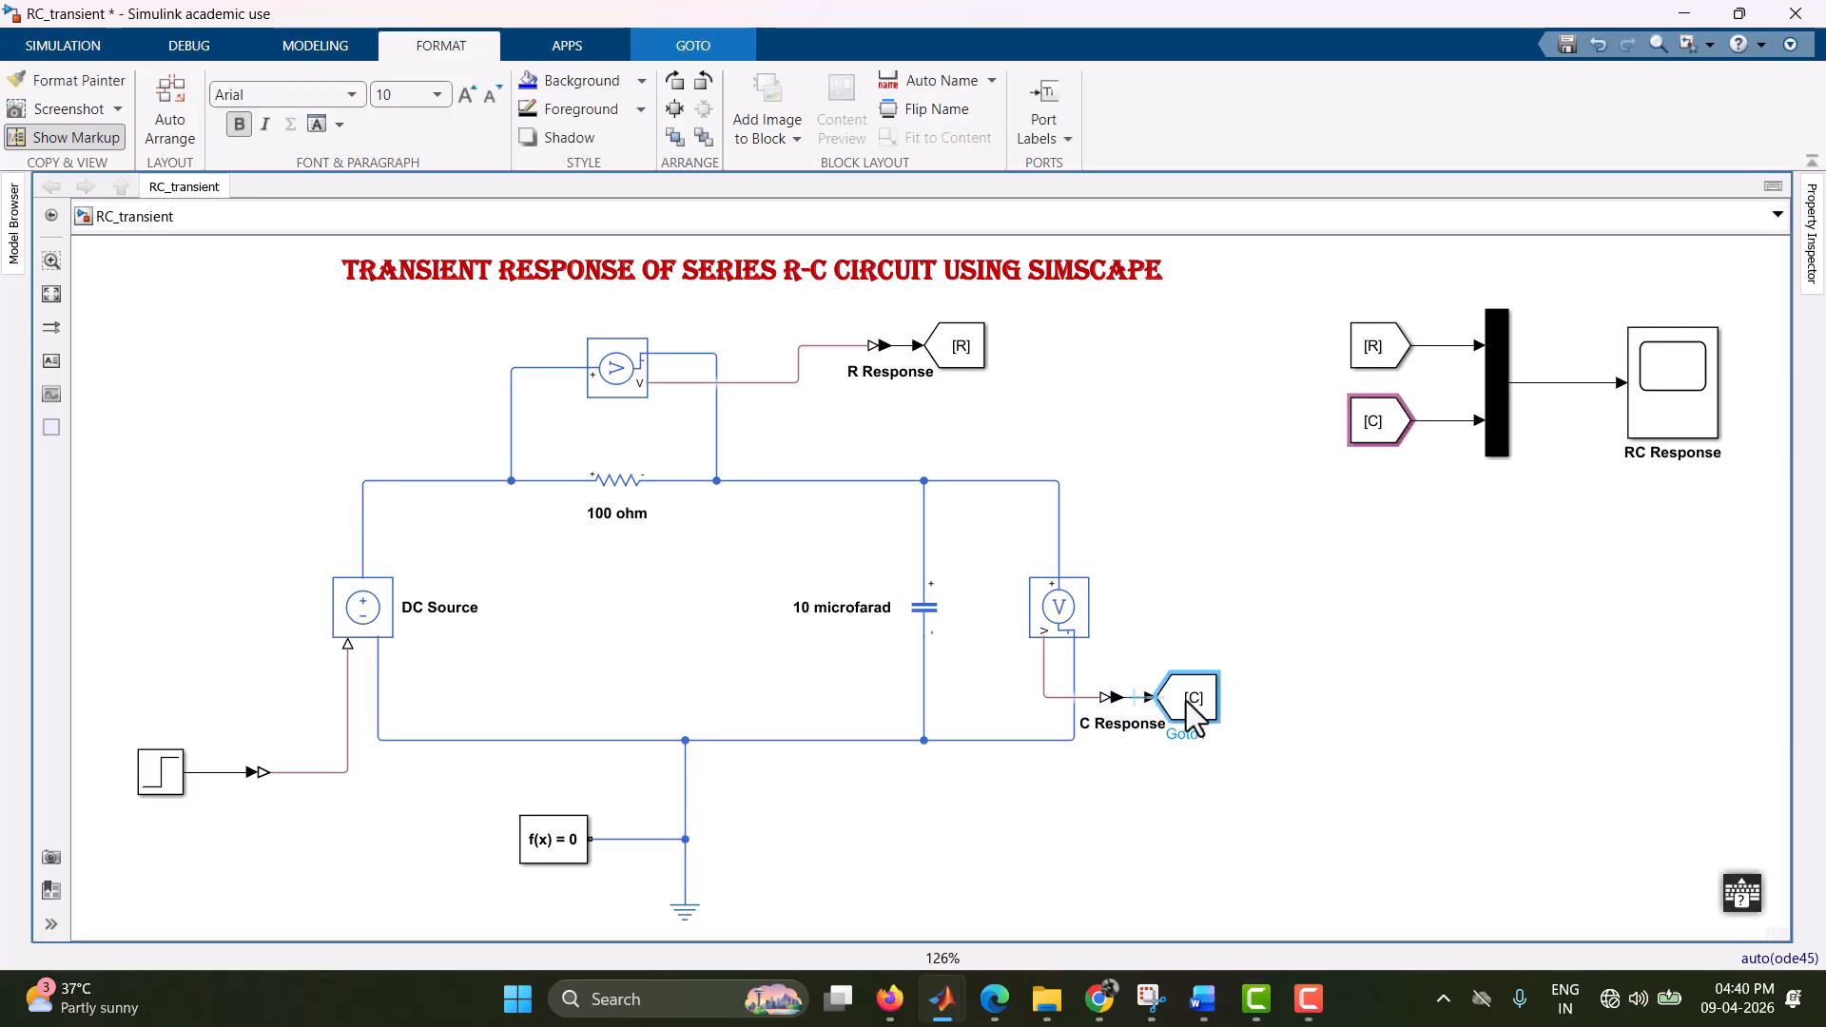
pyautogui.click(57, 299)
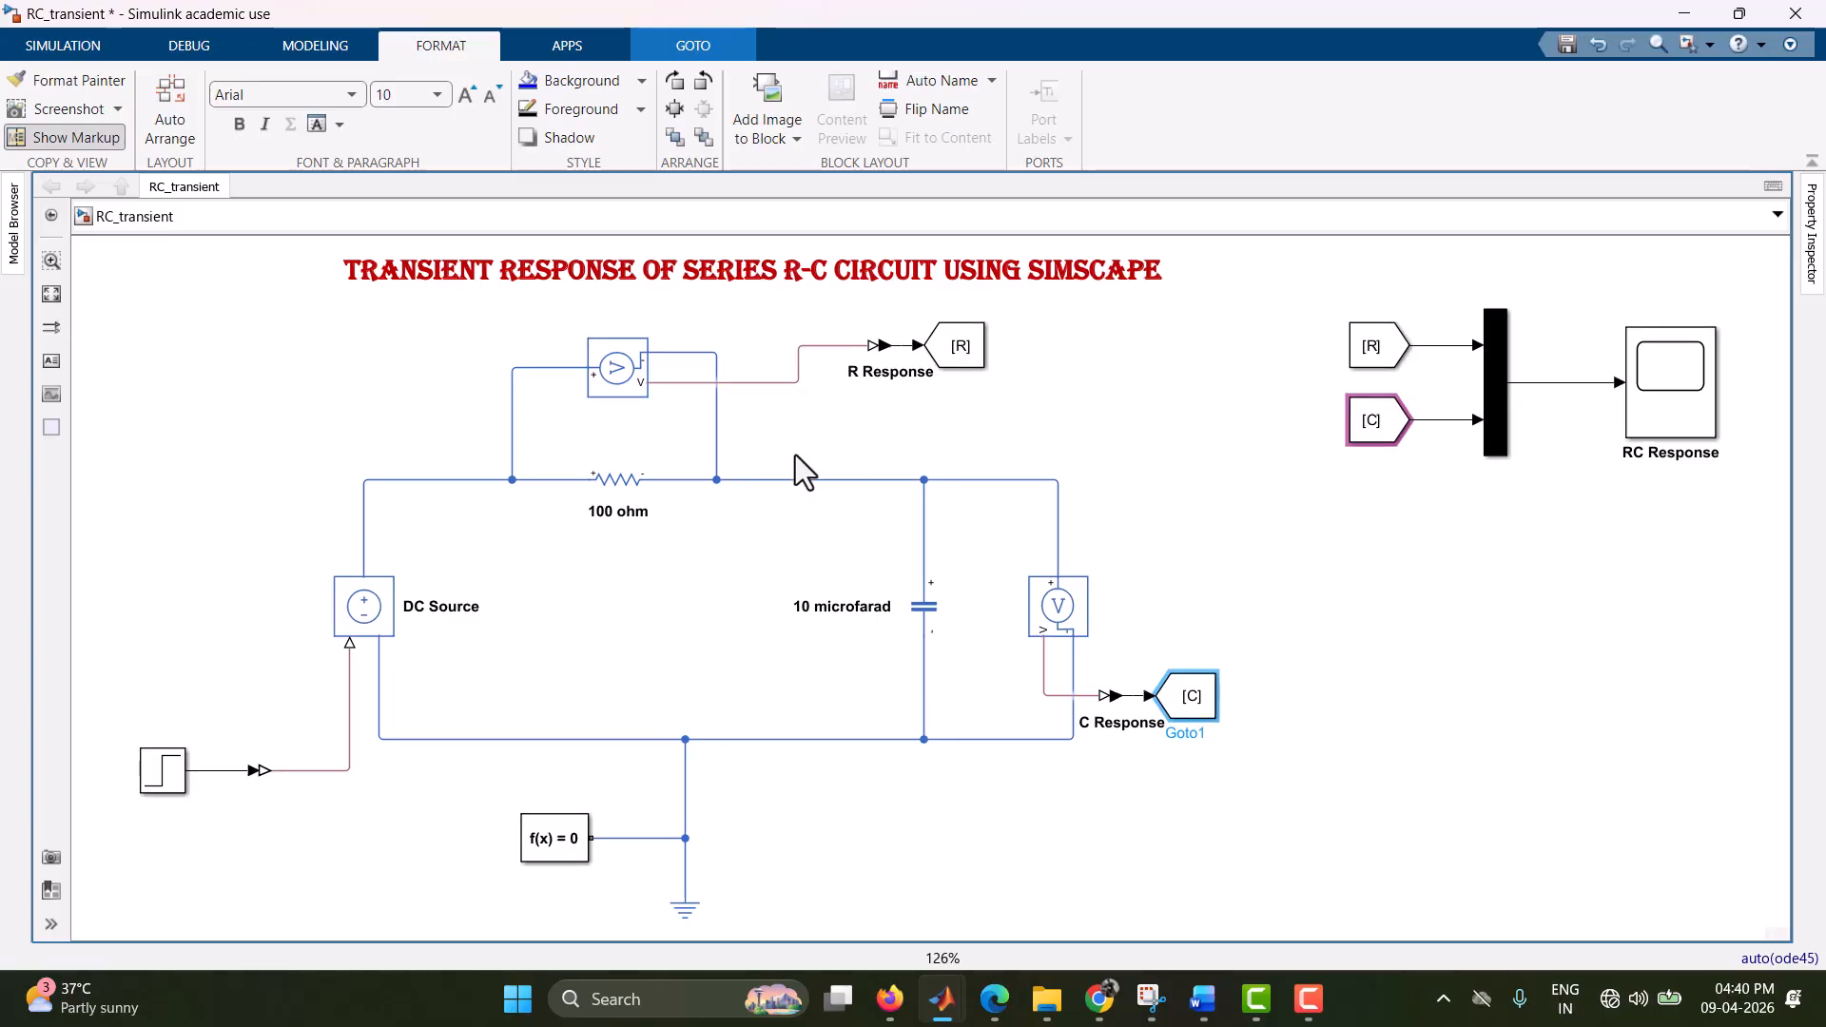
# - Move the two From blocks, the Mux and the RC Response scope together closer to the circuit and fit the model to view
pyautogui.moveTo(1291, 271); pyautogui.dragTo(1748, 523)
pyautogui.moveTo(1675, 408); pyautogui.dragTo(1603, 420)
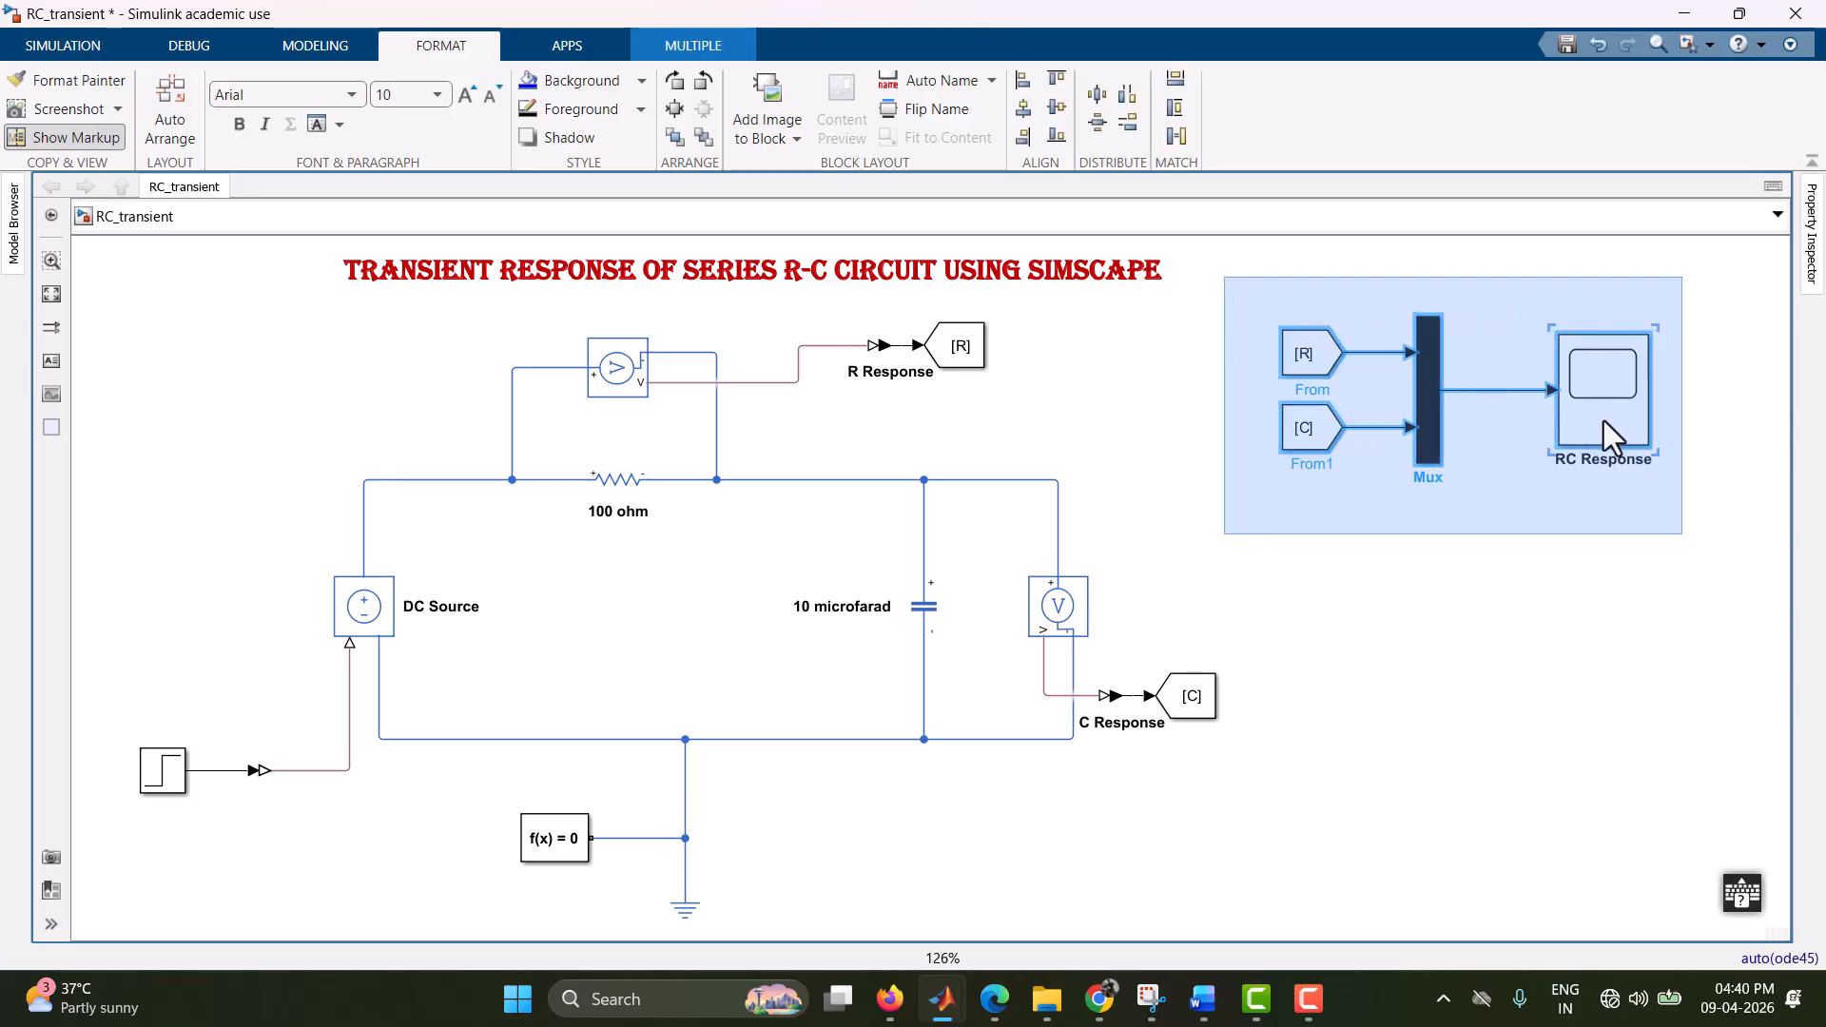
pyautogui.click(52, 294)
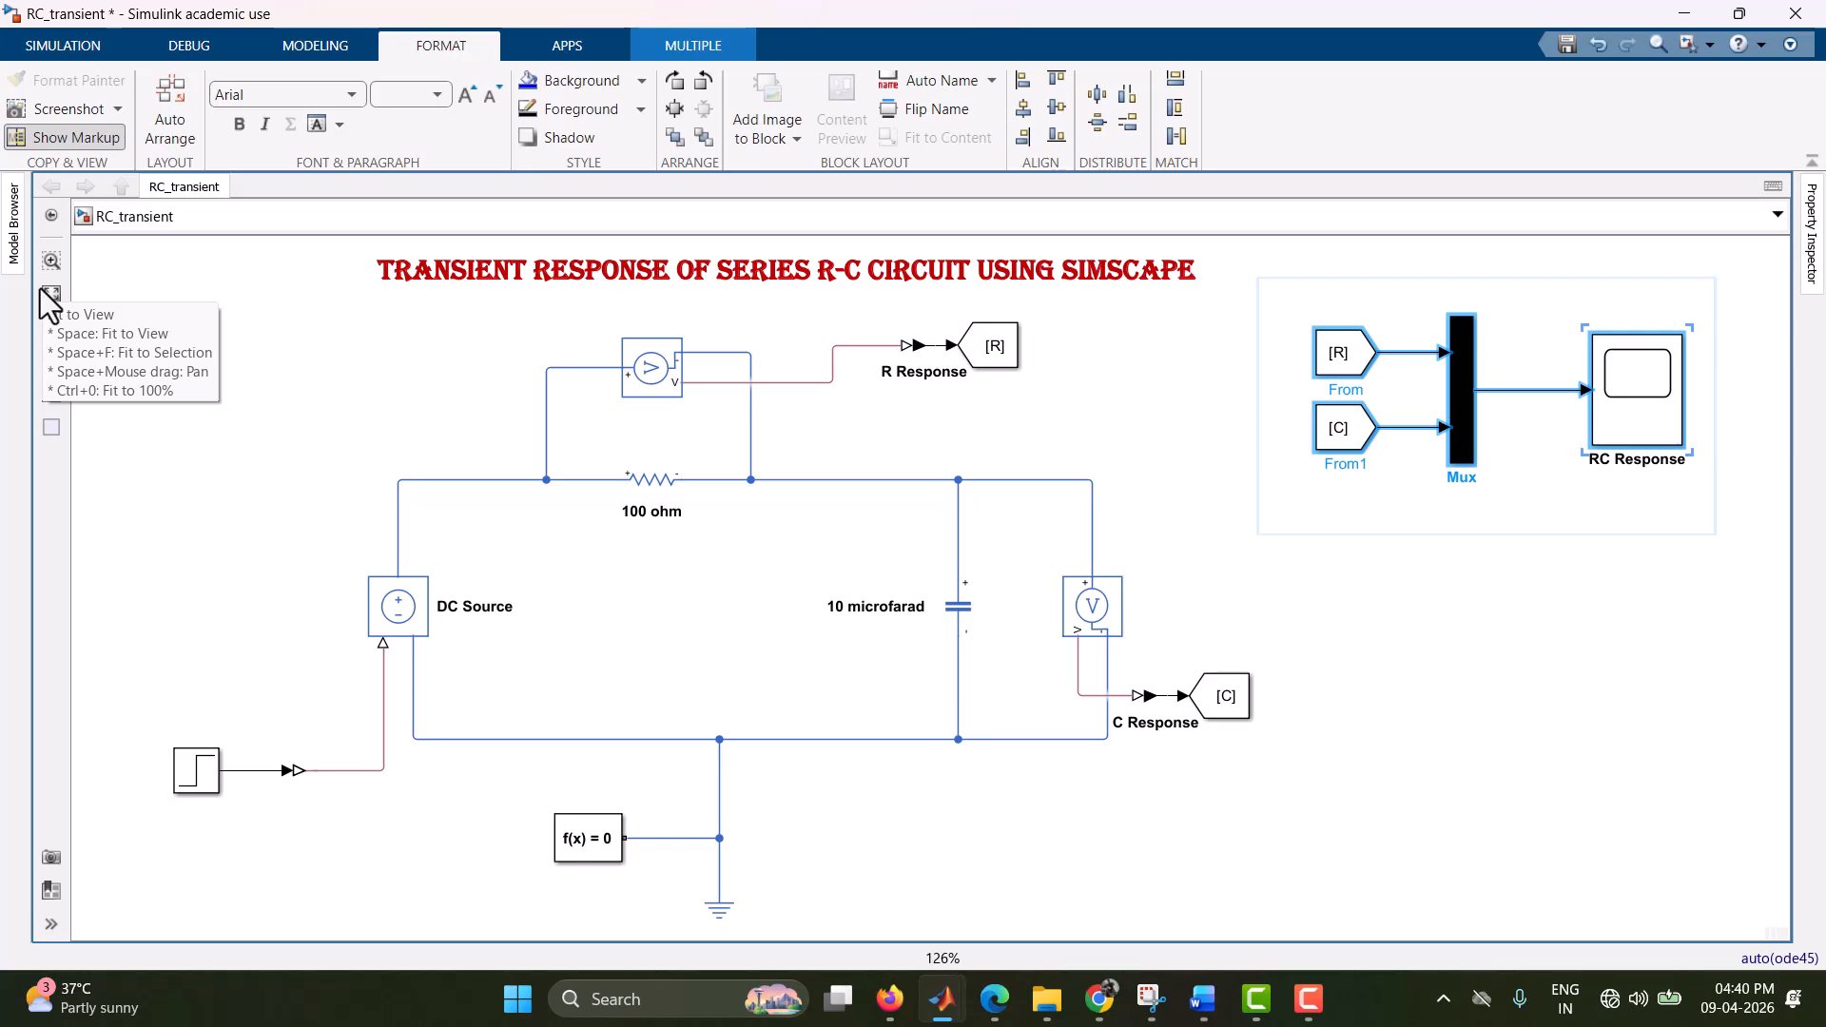